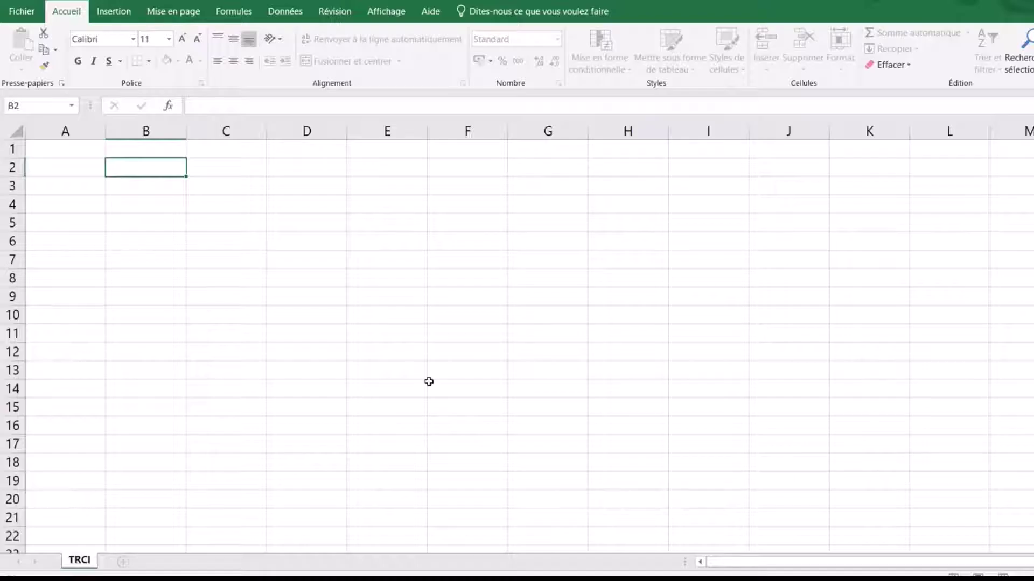
# Set the width of column A to 3.
pyautogui.click(430, 384)
pyautogui.click(156, 166)
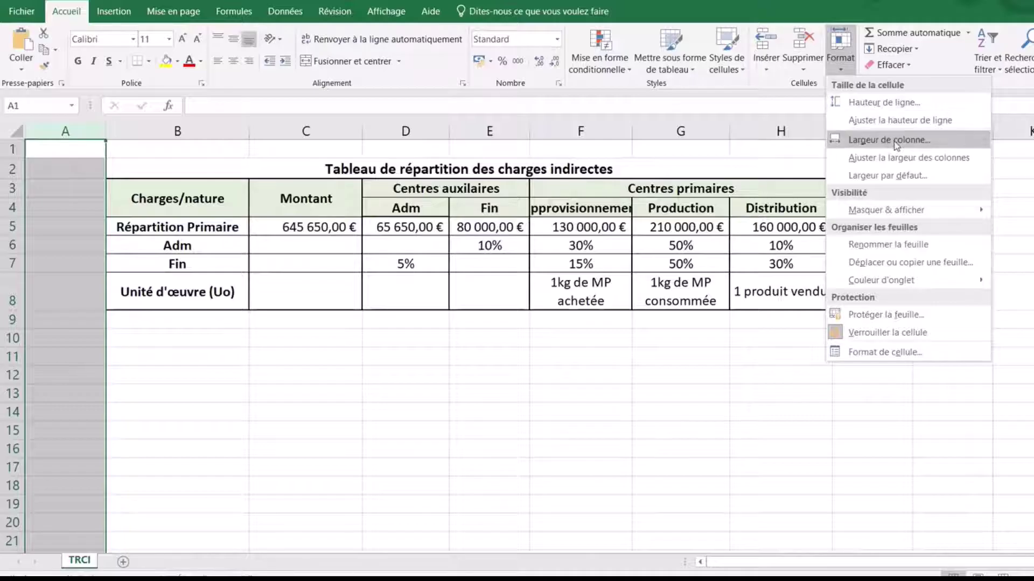
pyautogui.click(895, 141)
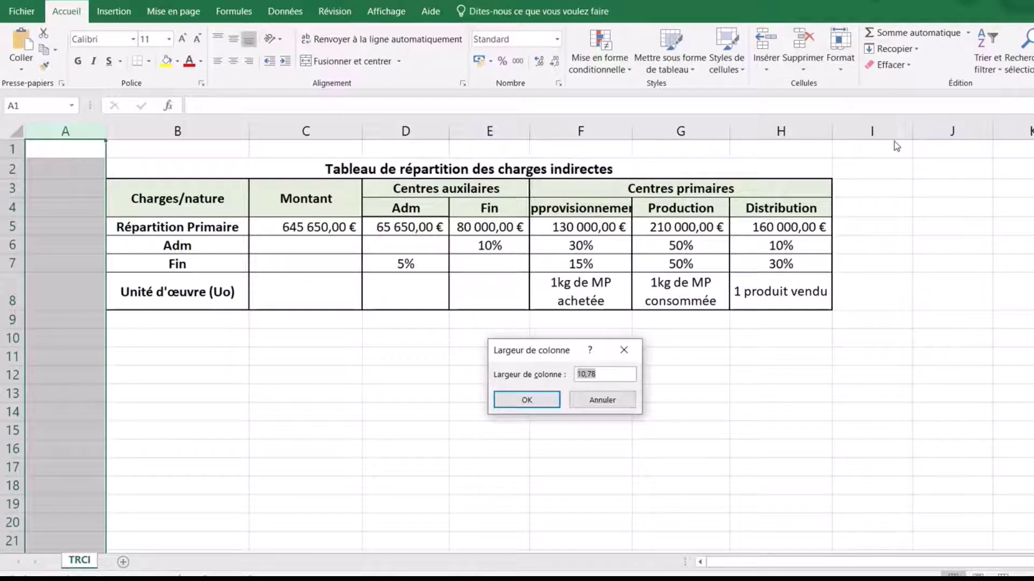
pyautogui.write('3')
pyautogui.press('Return')
# Set the width of column I to 3.
pyautogui.click(830, 133)
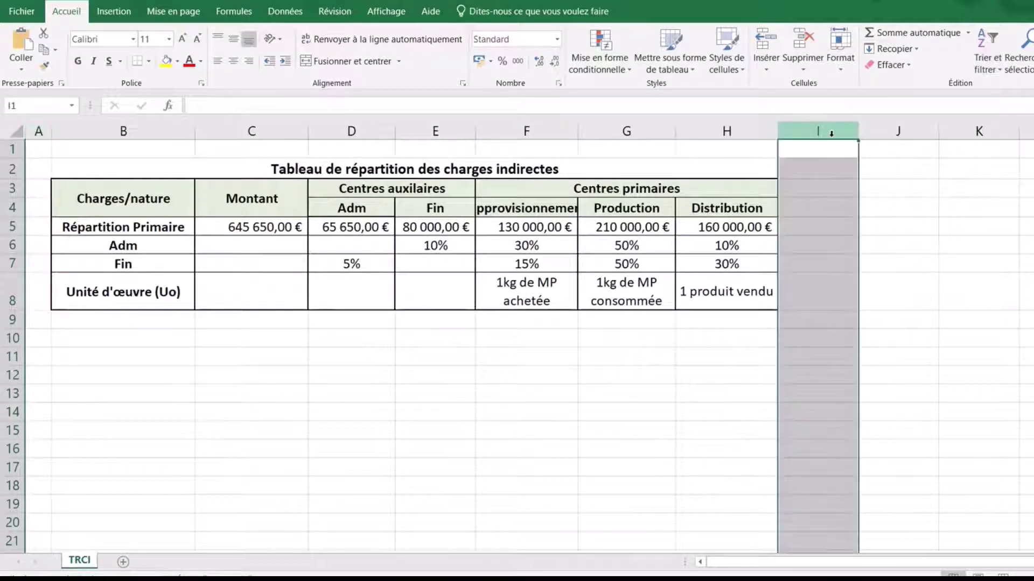
pyautogui.click(840, 52)
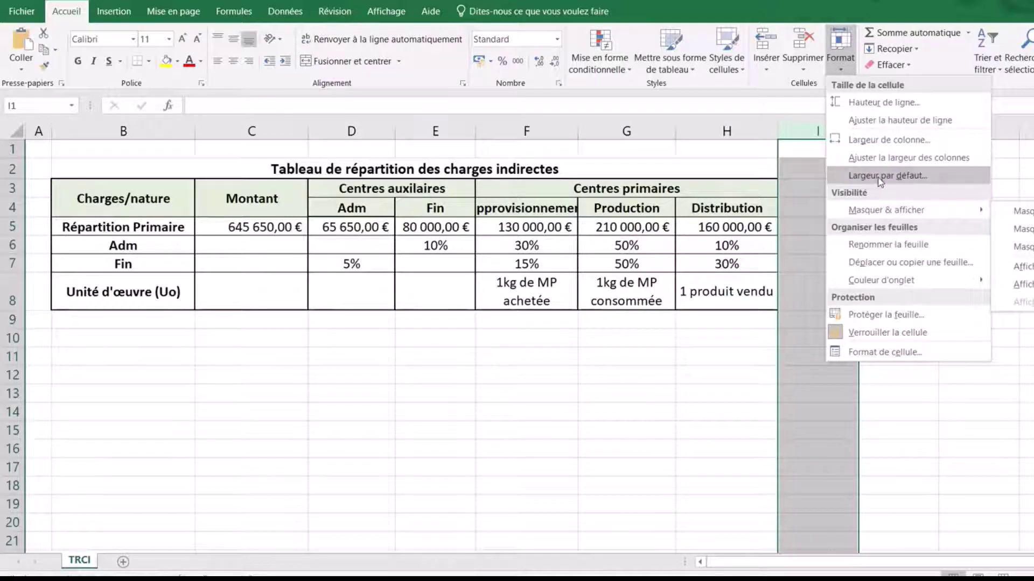
pyautogui.click(881, 141)
pyautogui.write('3')
pyautogui.press('Return')
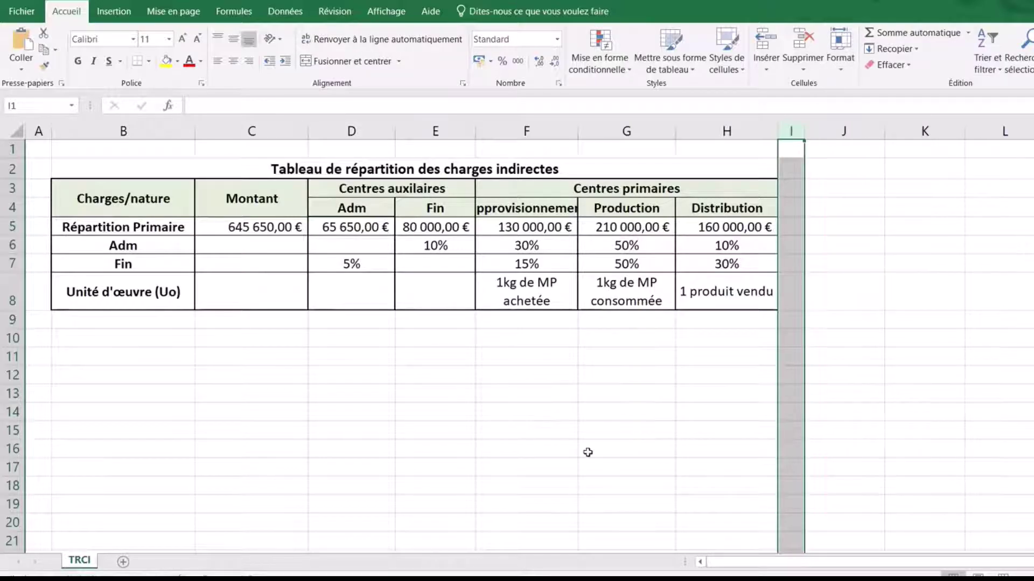
pyautogui.click(510, 464)
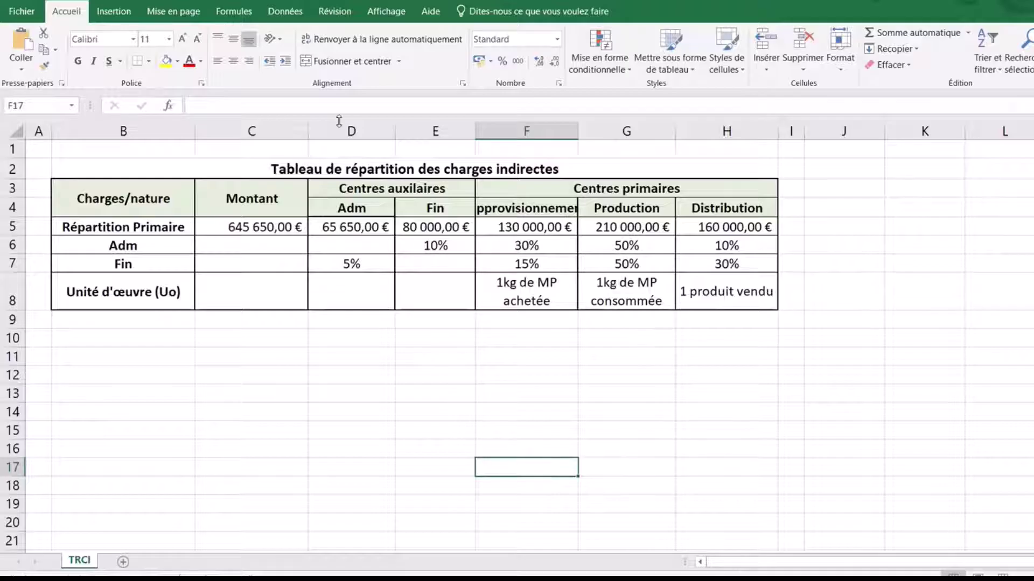
# Copy the indirect charges allocation table in B2:H8 and paste the duplicate starting at cell B10.
pyautogui.moveTo(380, 172); pyautogui.dragTo(406, 288)
pyautogui.click(42, 52)
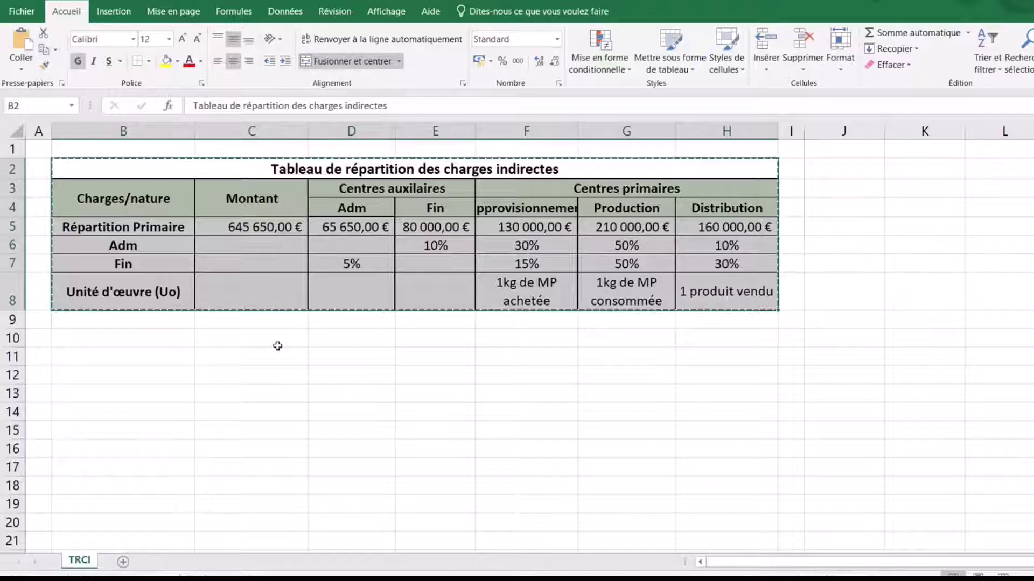
pyautogui.click(180, 355)
pyautogui.click(179, 340)
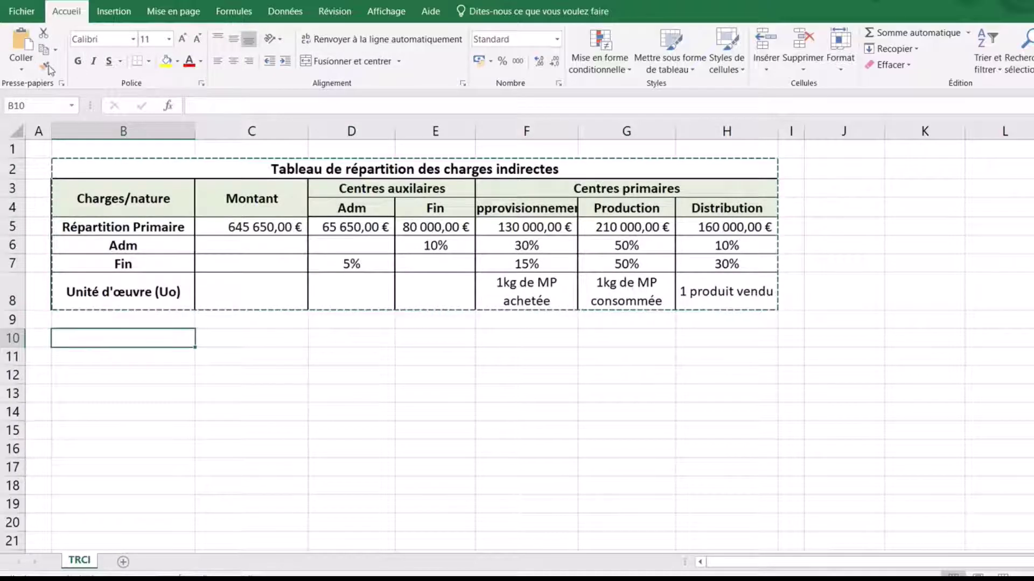
pyautogui.click(21, 42)
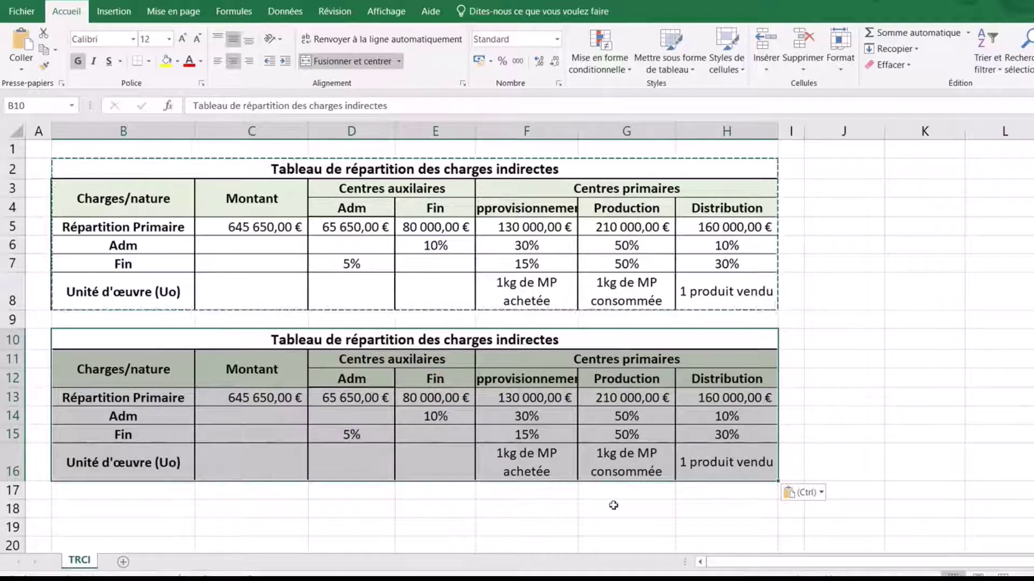
# Move the copied table's "Unité d'œuvre (Uo)" row, B16:H16, down to row 19.
pyautogui.click(178, 400)
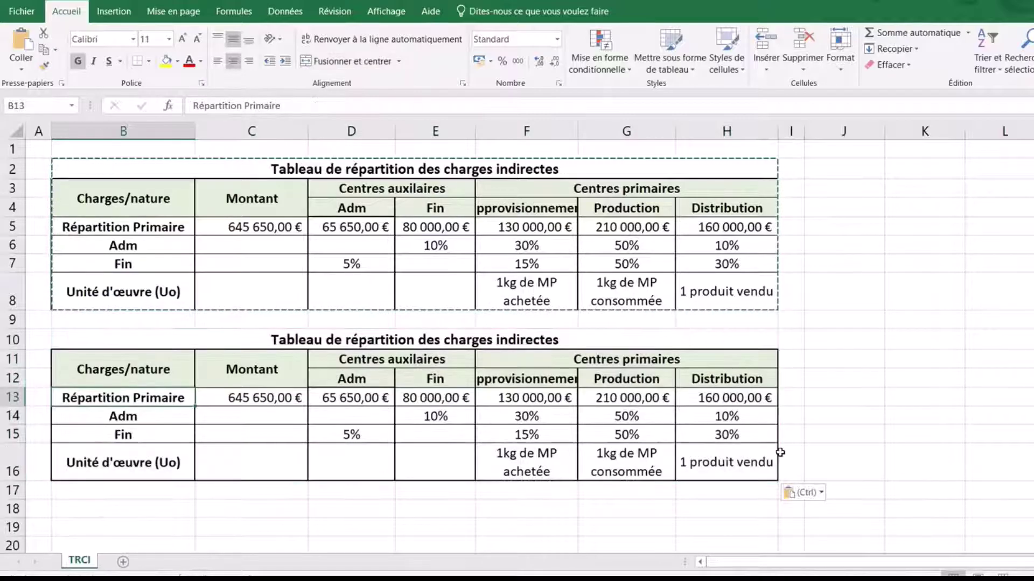
pyautogui.moveTo(110, 456); pyautogui.dragTo(762, 456)
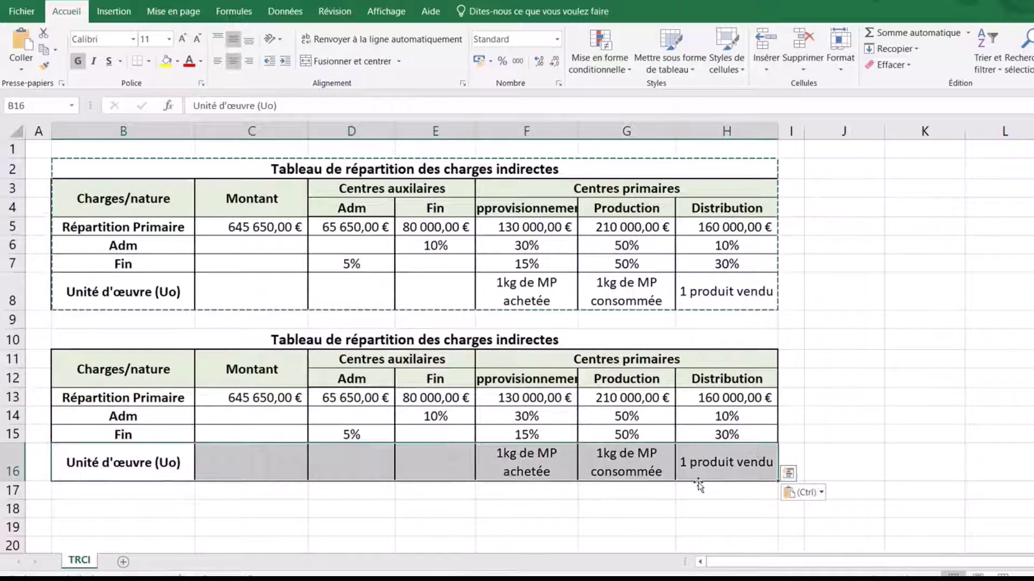
pyautogui.moveTo(698, 483); pyautogui.dragTo(700, 533)
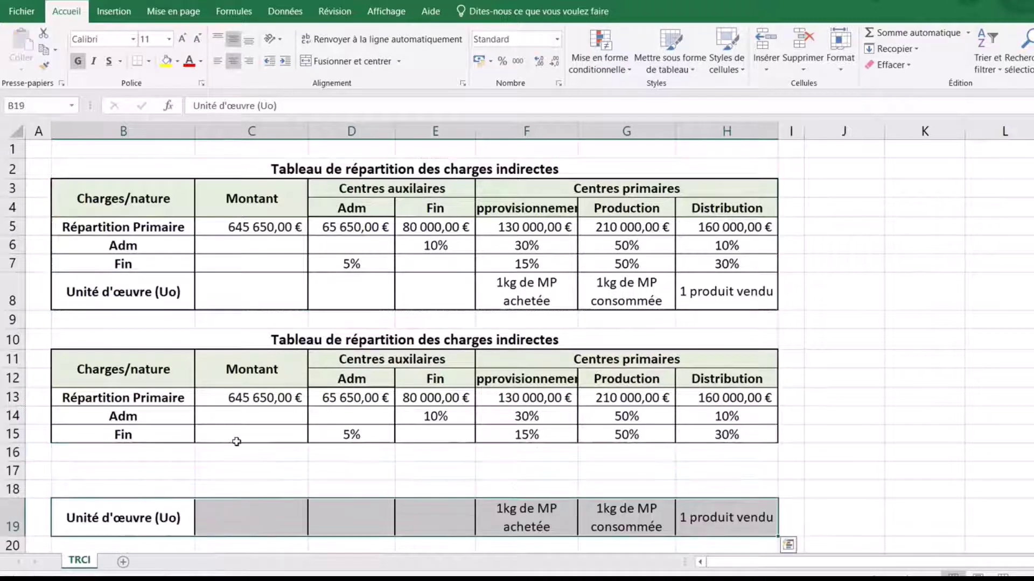
# Enter the label "Total de Répartition Secondaire" in cell B16 and widen column B to fit it.
pyautogui.click(145, 457)
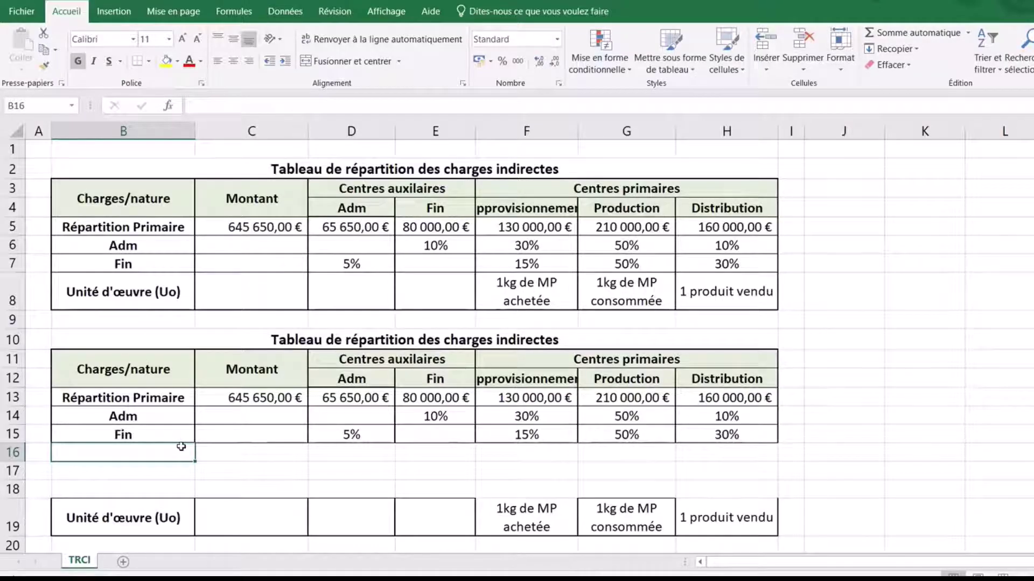
pyautogui.write('Total de')
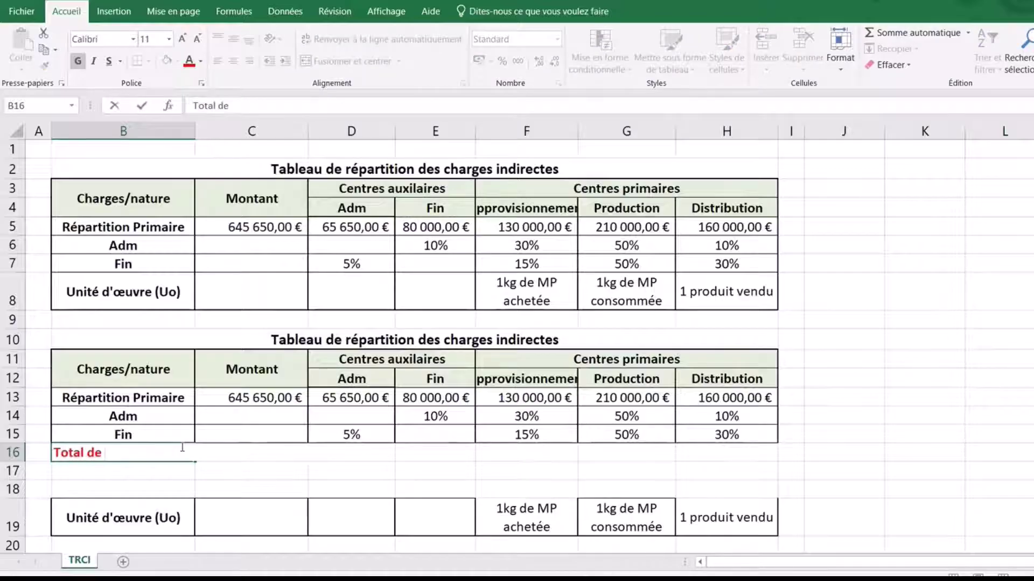
pyautogui.write(' Répartitio')
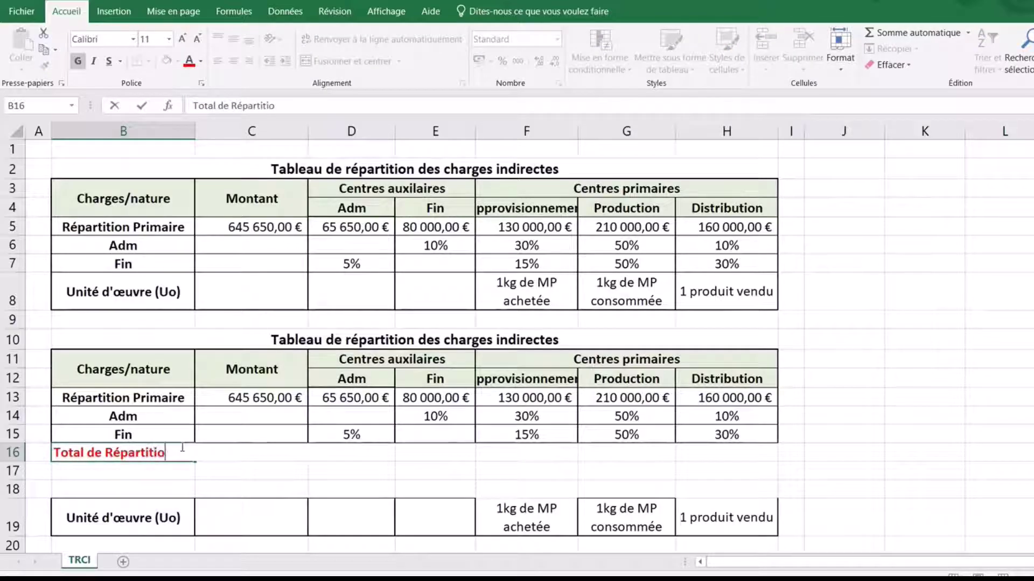
pyautogui.write('n Secondai')
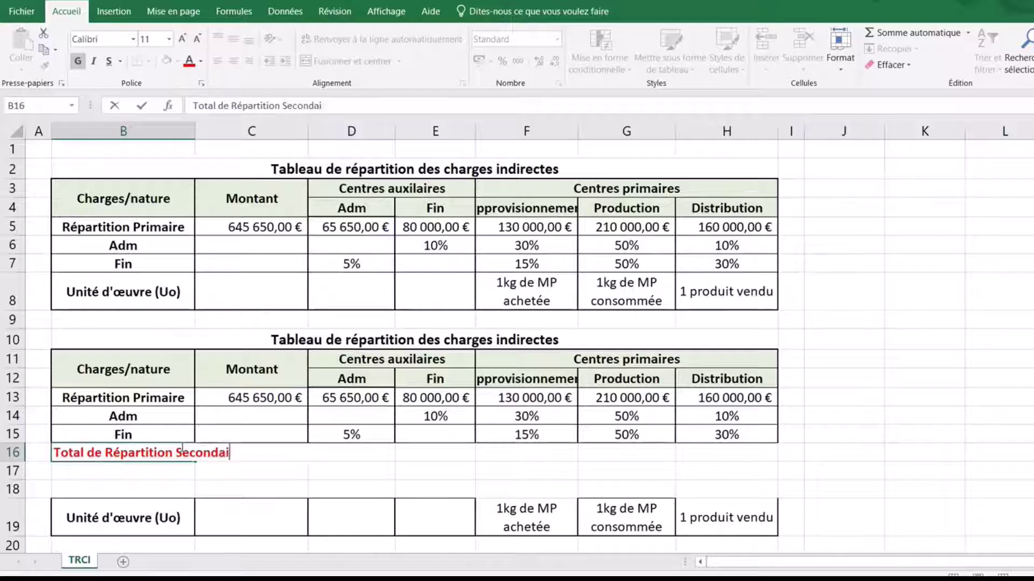
pyautogui.write('re')
pyautogui.press('Return')
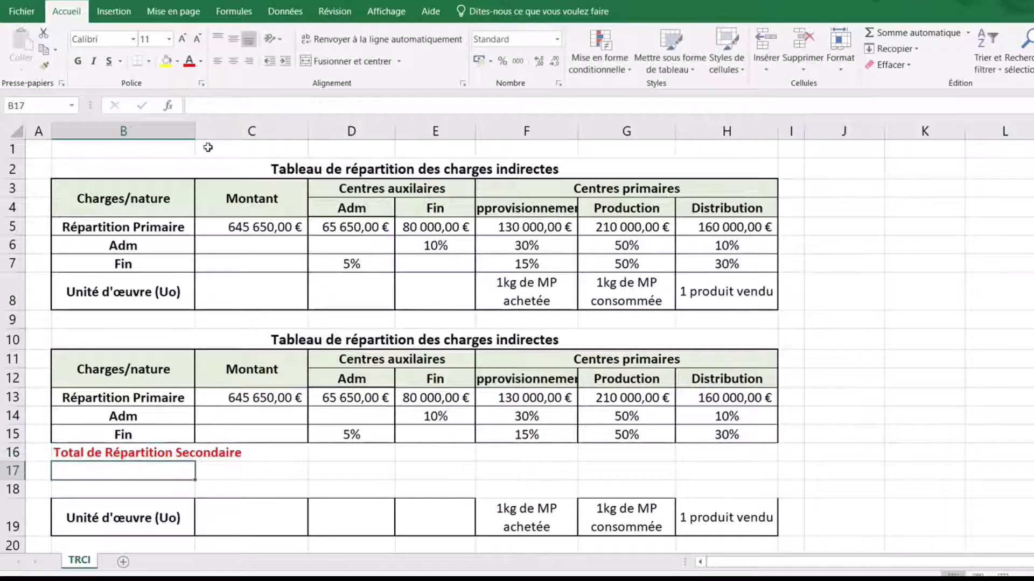
pyautogui.moveTo(194, 132); pyautogui.dragTo(250, 164)
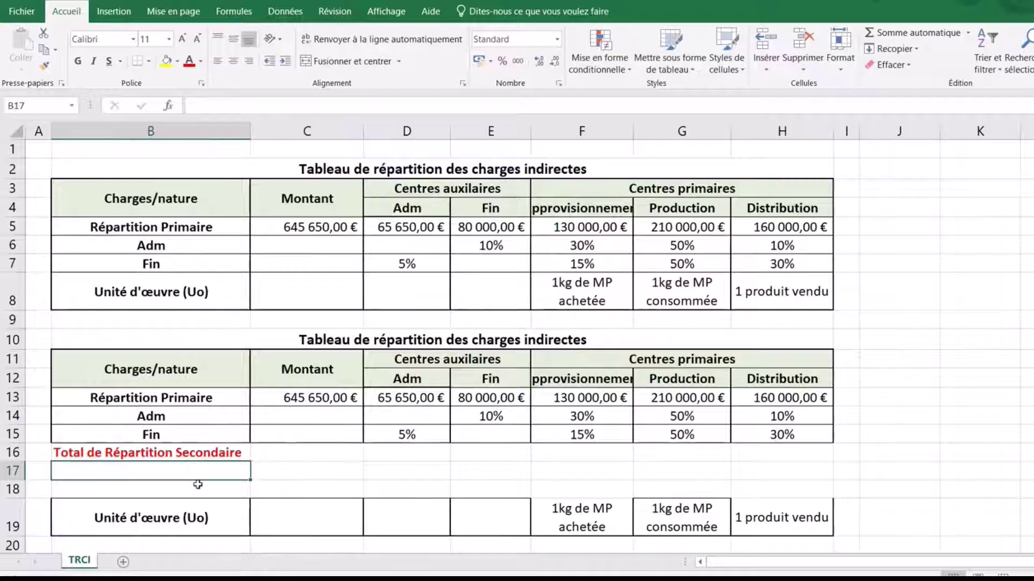
# Move the second table's "Unité d'œuvre (Uo)" row up to row 17 and enter "Nombre d'Uo" in cell B18.
pyautogui.moveTo(167, 490); pyautogui.dragTo(722, 473)
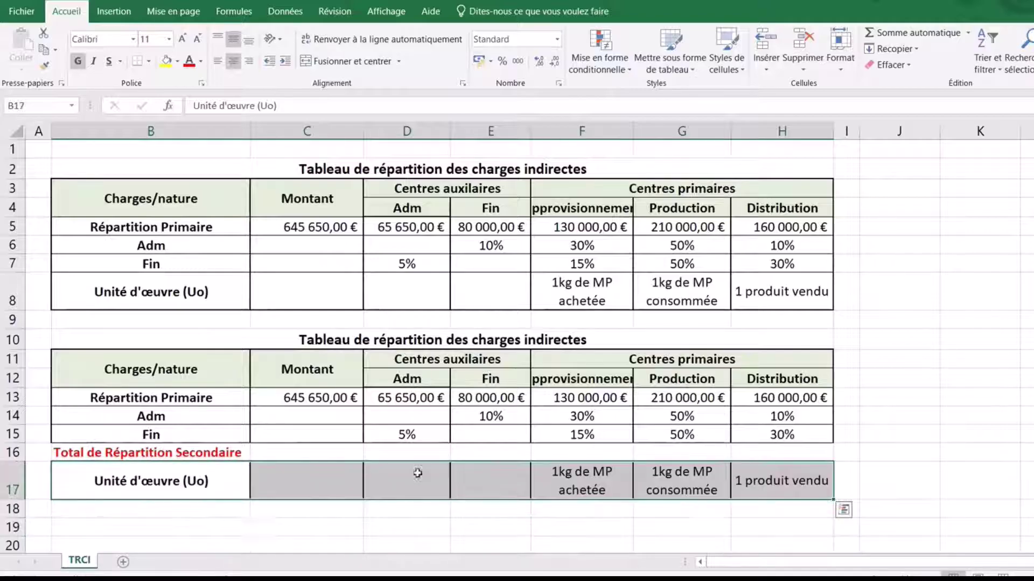
pyautogui.click(186, 504)
pyautogui.write('No')
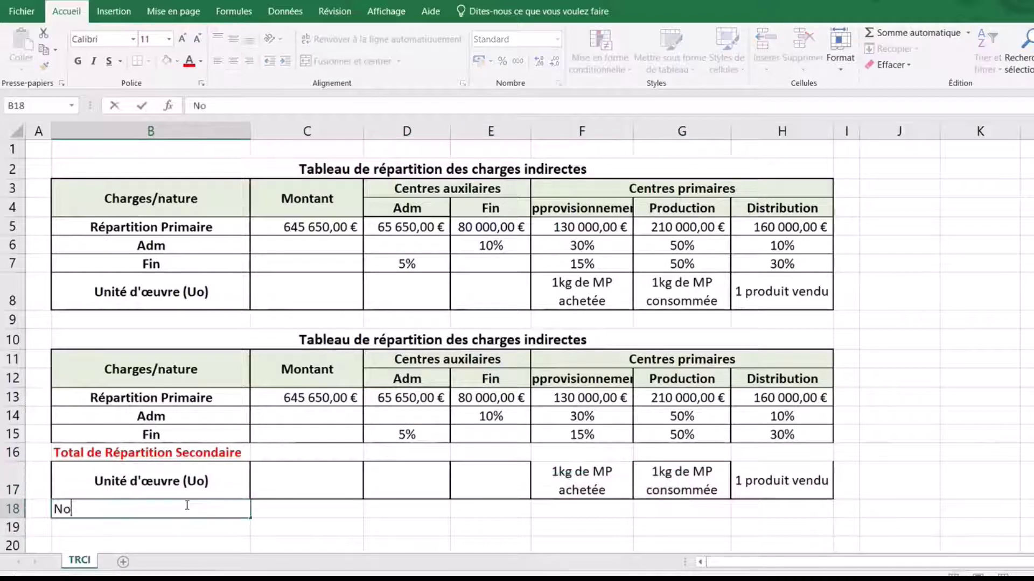
pyautogui.write("mbre d'Uo")
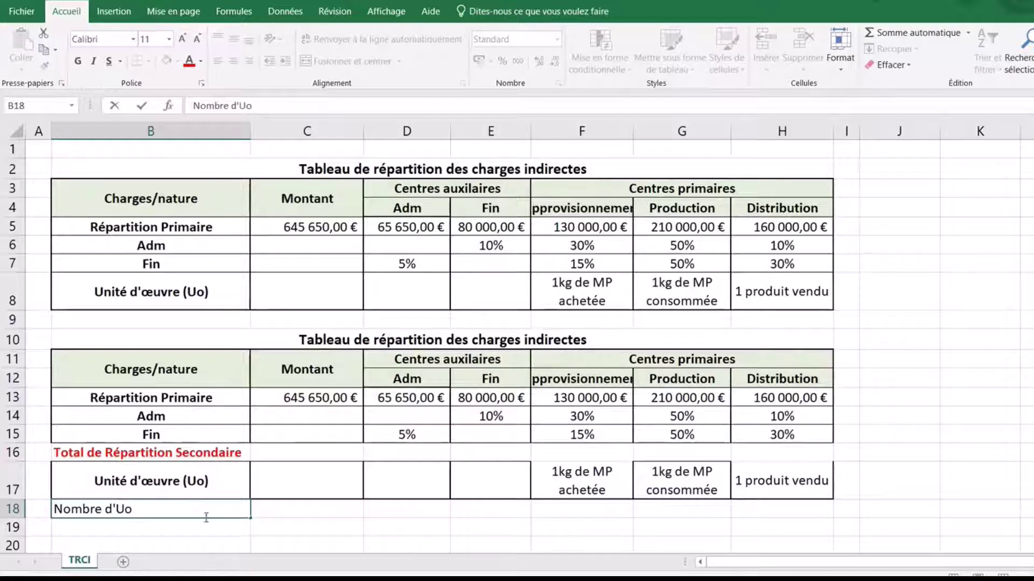
# Enter the label "Coût de l'Uo" in cell B19.
pyautogui.click(138, 528)
pyautogui.write('C')
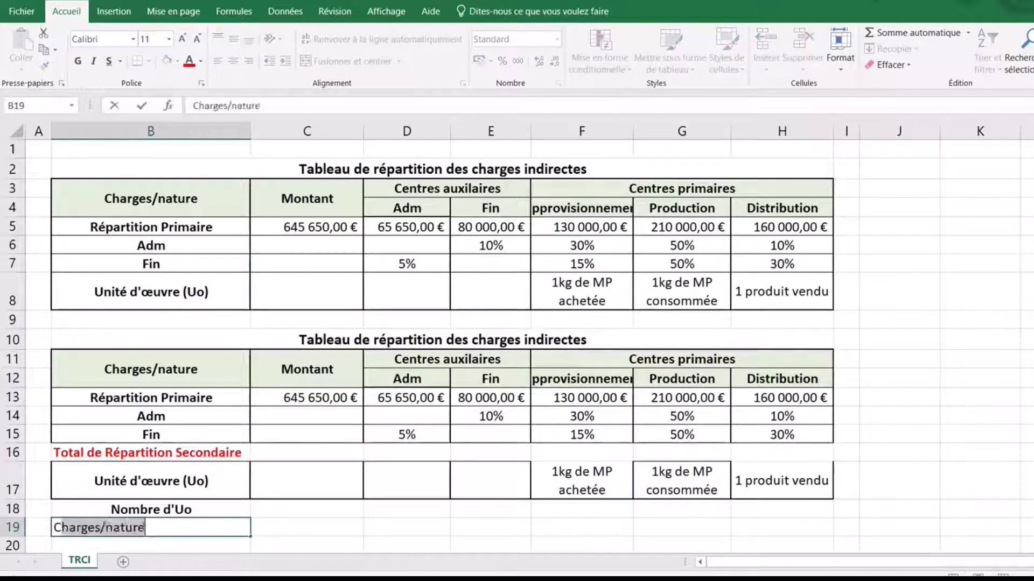
pyautogui.write("oût de l'")
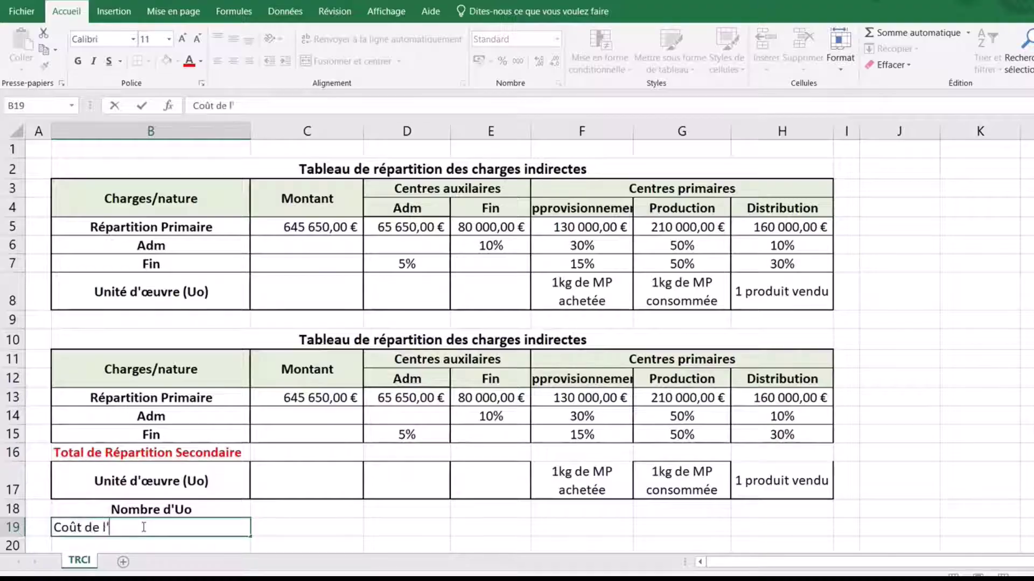
pyautogui.write('Unité')
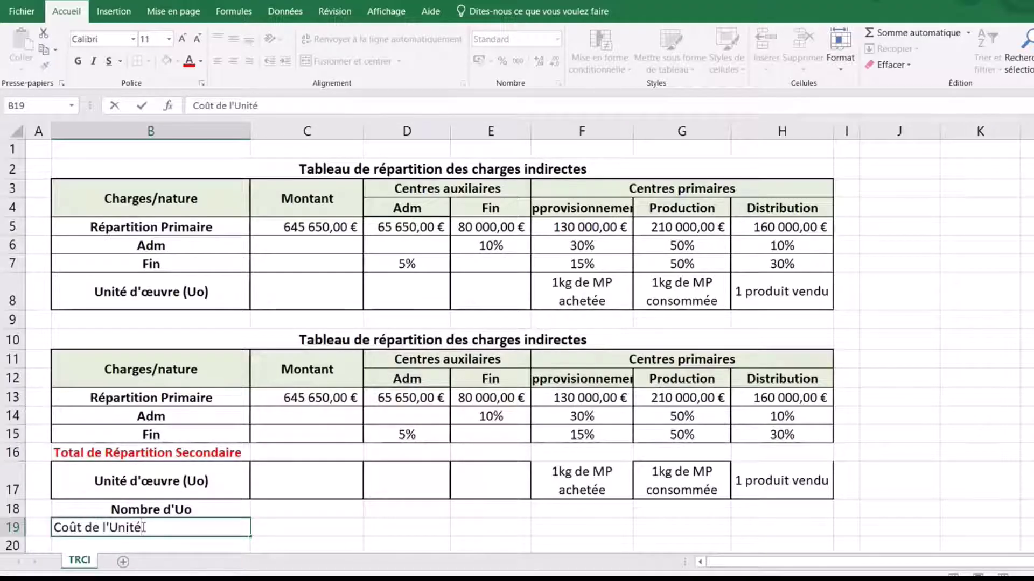
pyautogui.press('BackSpace')
pyautogui.press('BackSpace')
pyautogui.press('BackSpace')
pyautogui.press('BackSpace')
pyautogui.write('o')
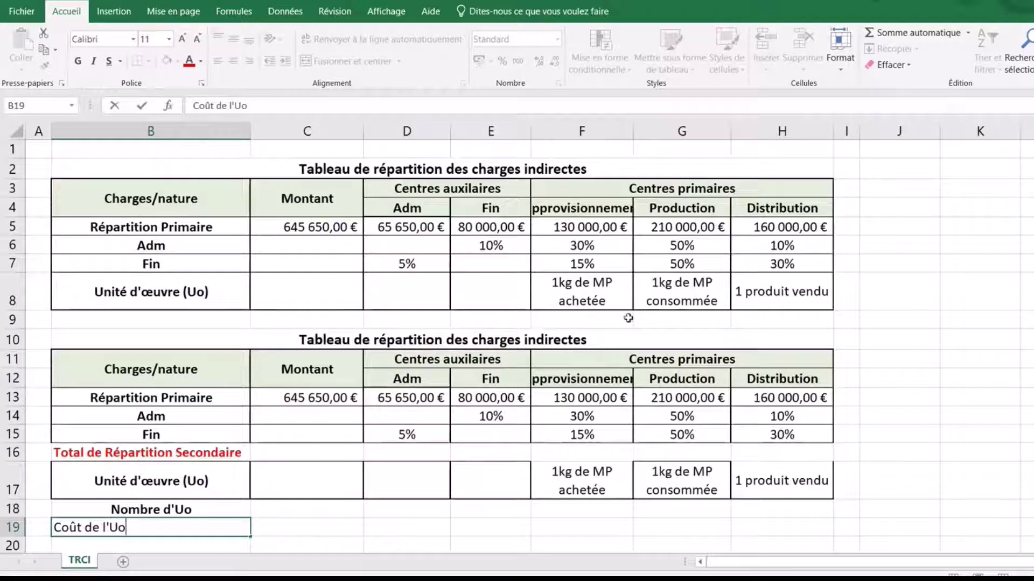
pyautogui.click(947, 299)
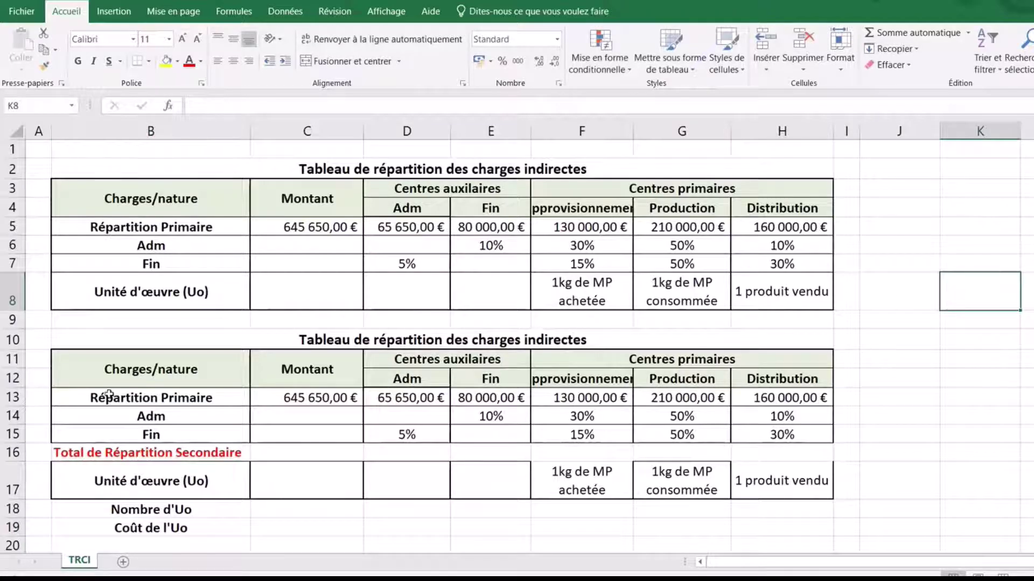
# Apply borders to B14:H19 with a thicker solid outline and inner vertical lines, and thin inner horizontal lines.
pyautogui.moveTo(86, 424); pyautogui.dragTo(781, 525)
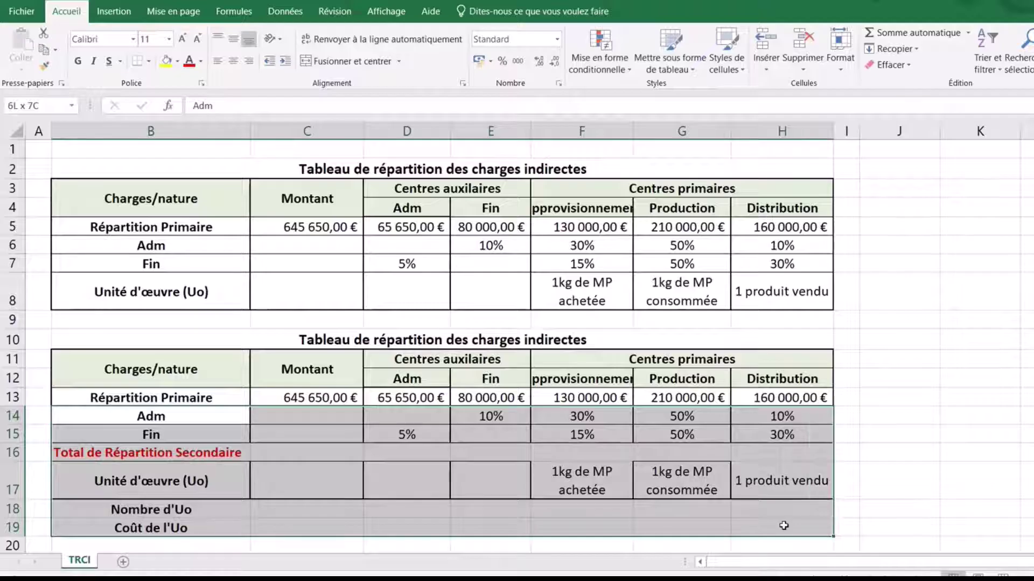
pyautogui.click(148, 61)
pyautogui.click(186, 440)
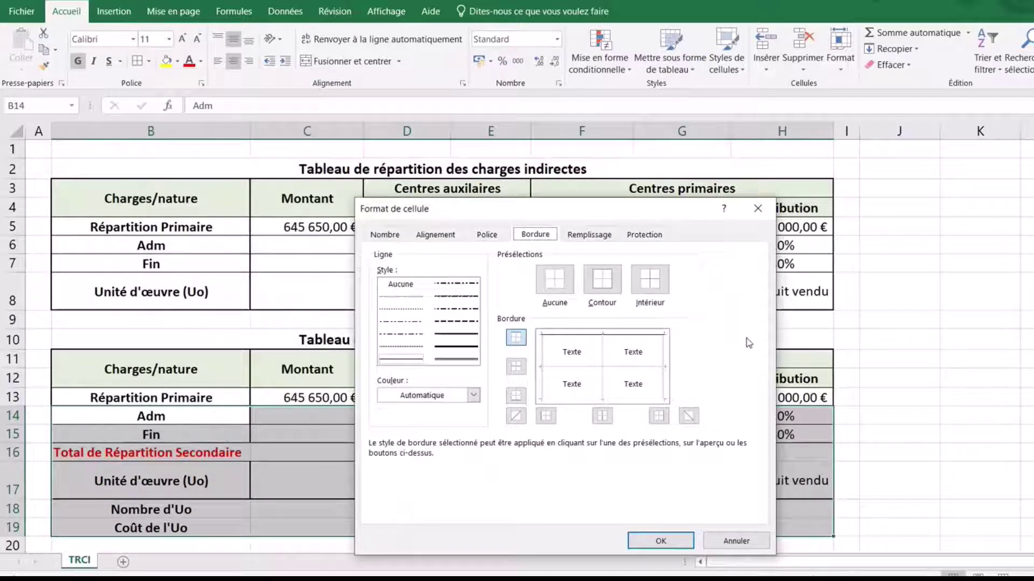
pyautogui.click(462, 338)
pyautogui.click(601, 280)
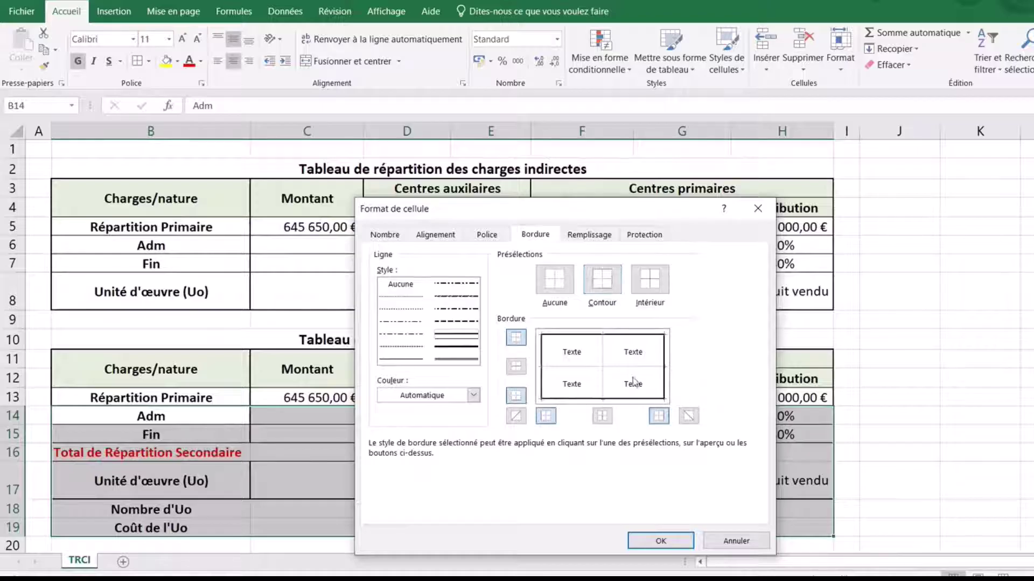
pyautogui.click(603, 357)
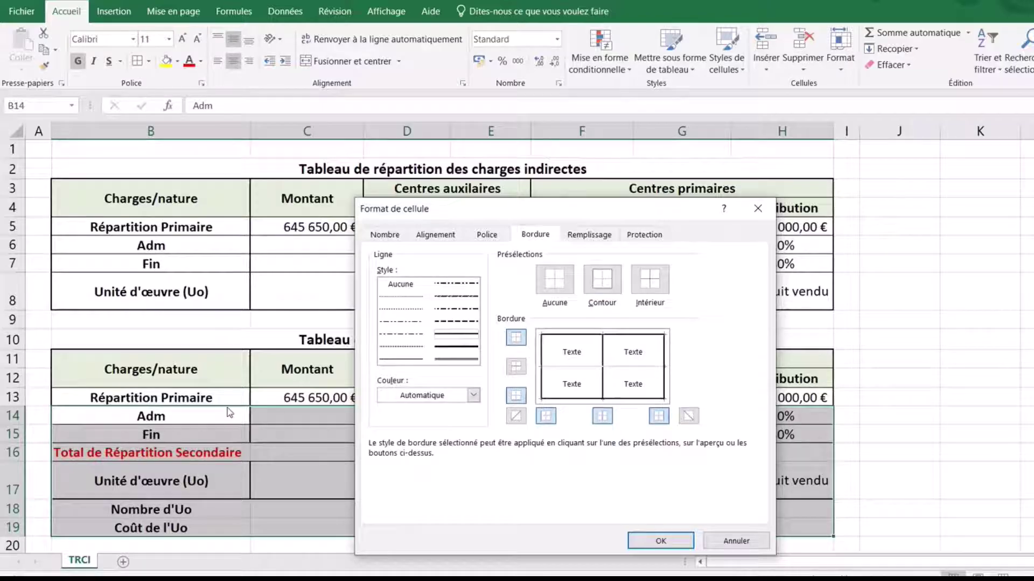
pyautogui.click(401, 358)
pyautogui.click(617, 375)
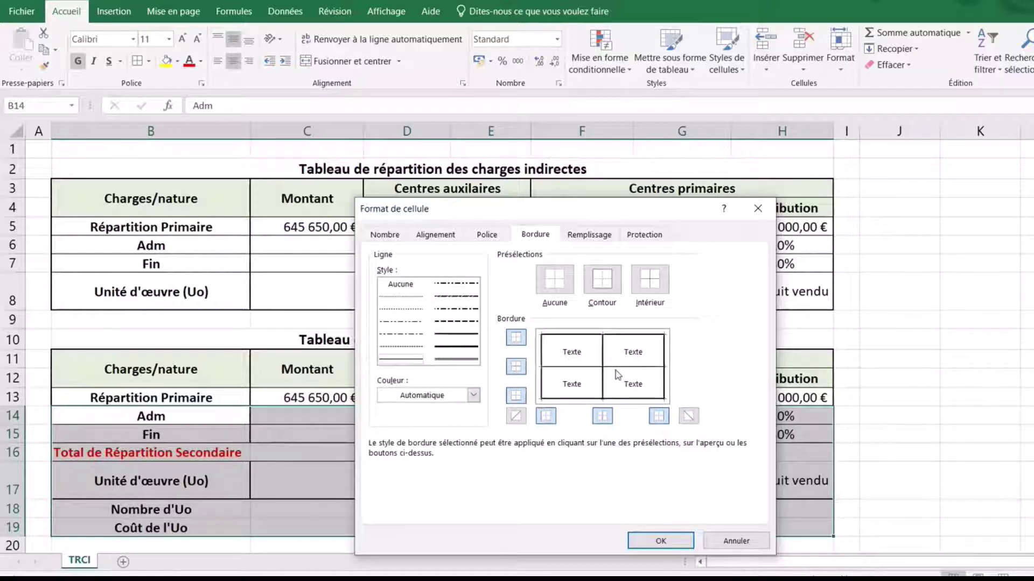
pyautogui.click(661, 541)
pyautogui.click(933, 318)
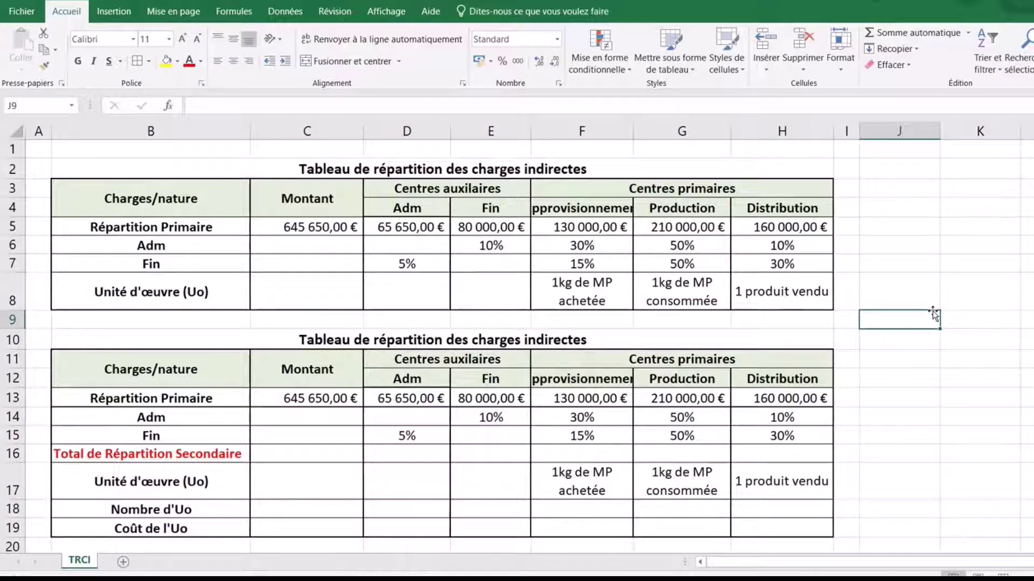
# Make the "Total de Répartition Secondaire" value cells, C16:H16, bold.
pyautogui.moveTo(291, 454); pyautogui.dragTo(748, 454)
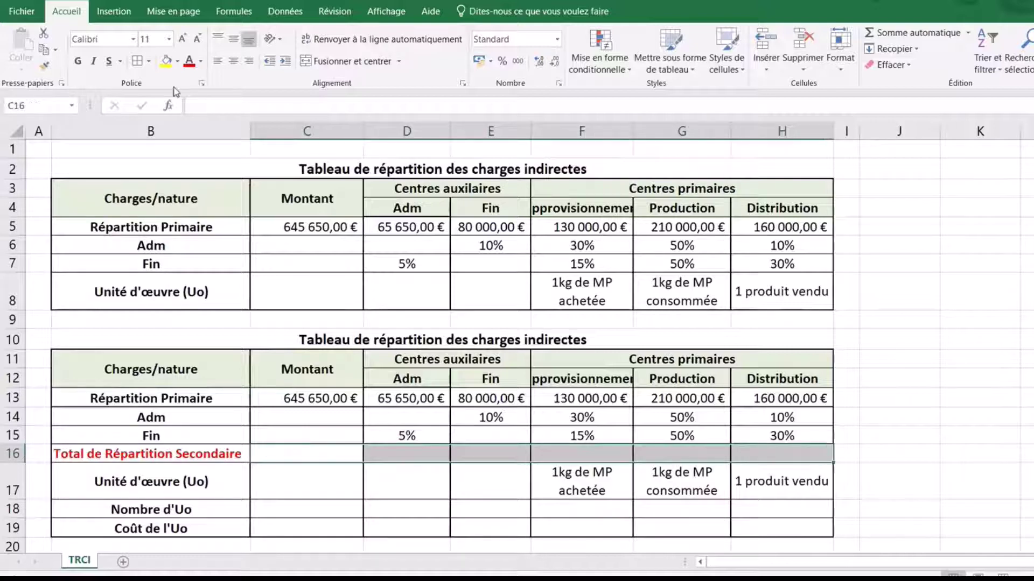
pyautogui.click(77, 61)
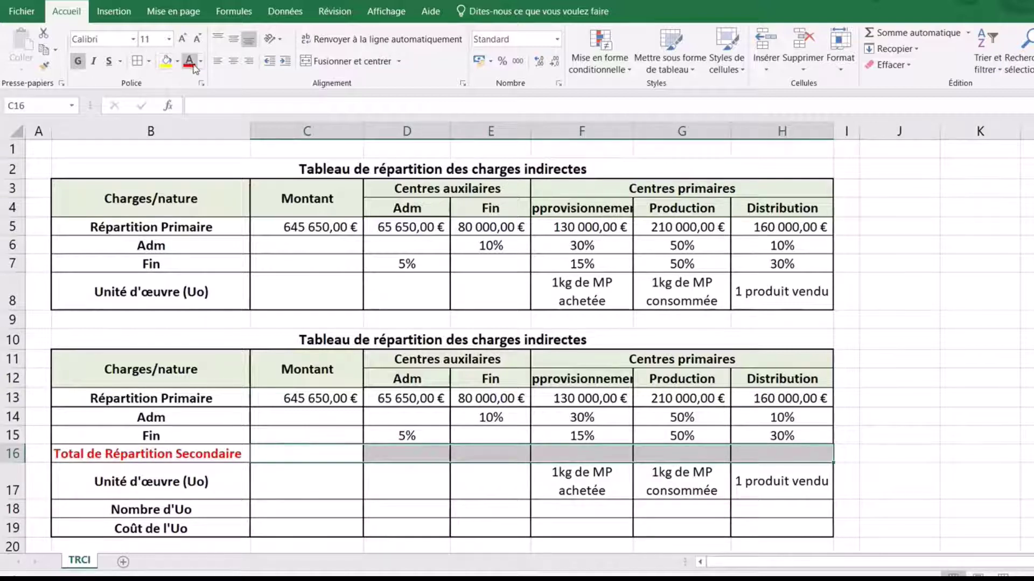
# Make the value cells of the second table's "Nombre d'Uo" and "Coût de l'Uo" rows, C18:H19, bold.
pyautogui.moveTo(300, 504); pyautogui.dragTo(775, 537)
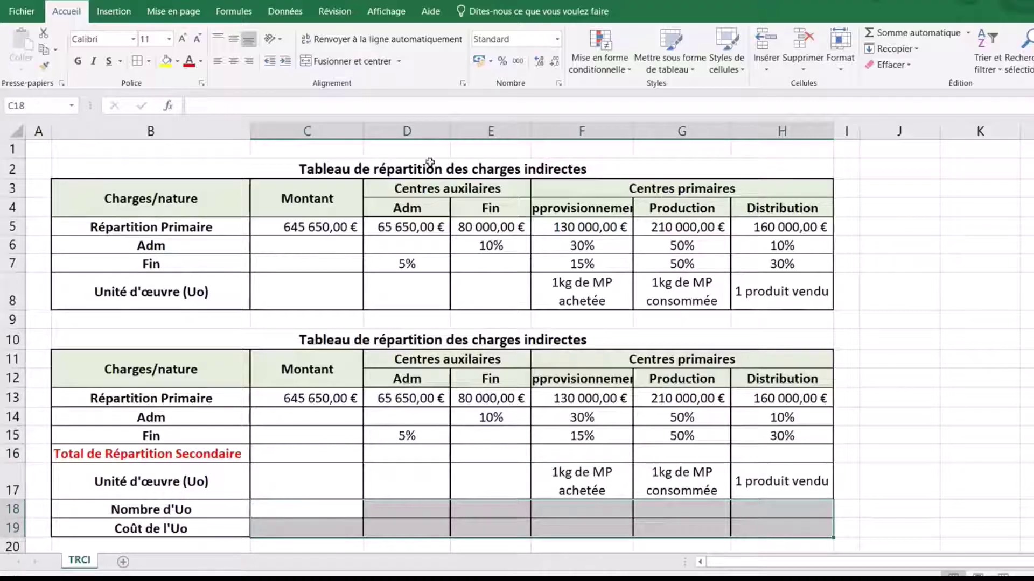
pyautogui.click(77, 62)
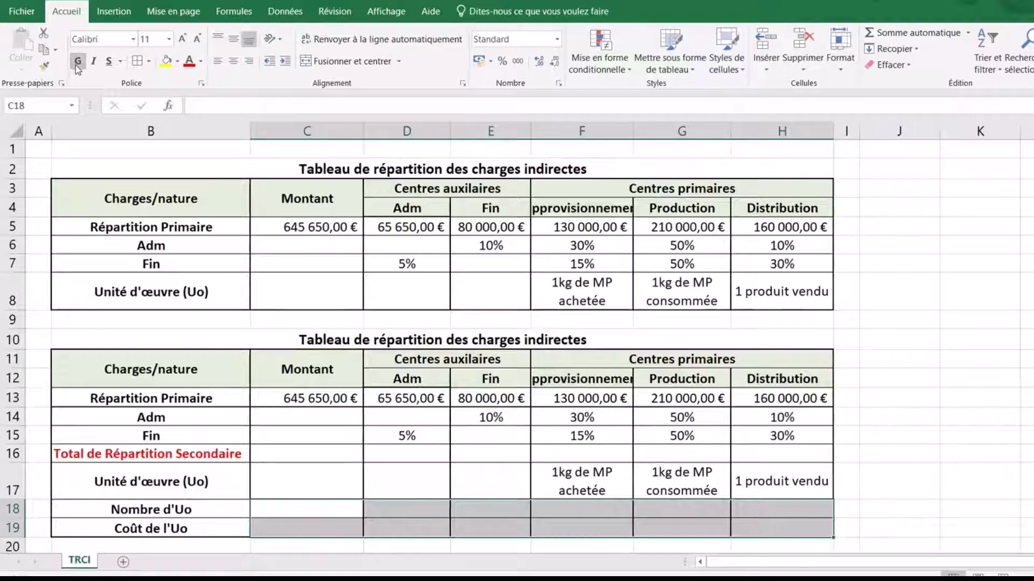
pyautogui.click(872, 341)
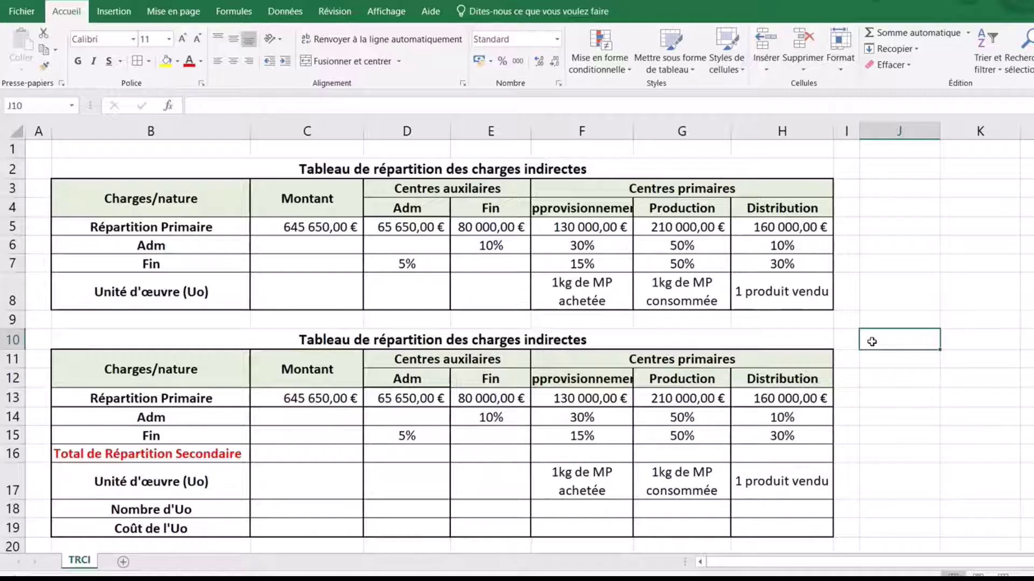
# Make the empty "Montant" cell of the first table's Adm row, C6, bold.
pyautogui.click(307, 248)
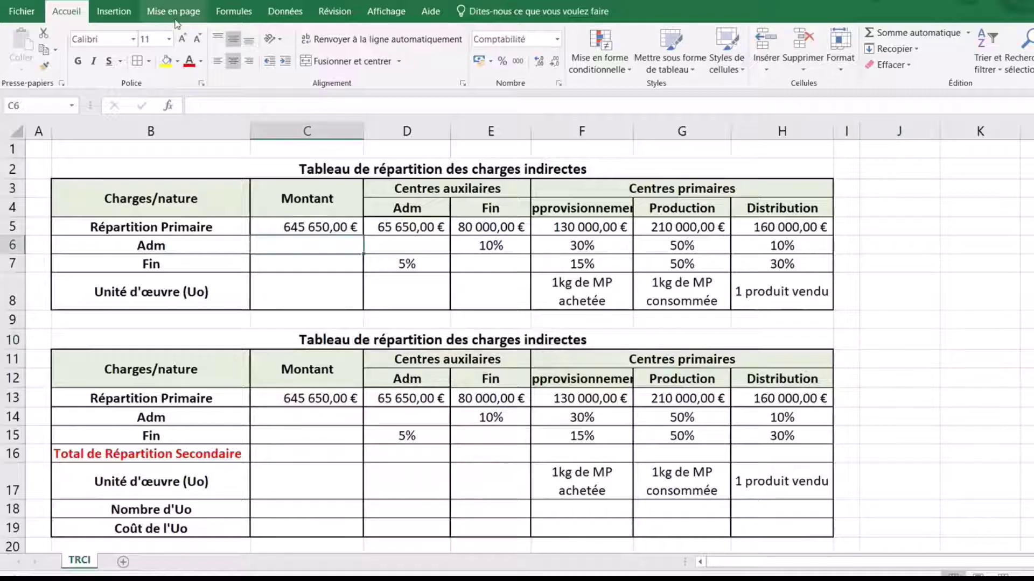
pyautogui.click(77, 61)
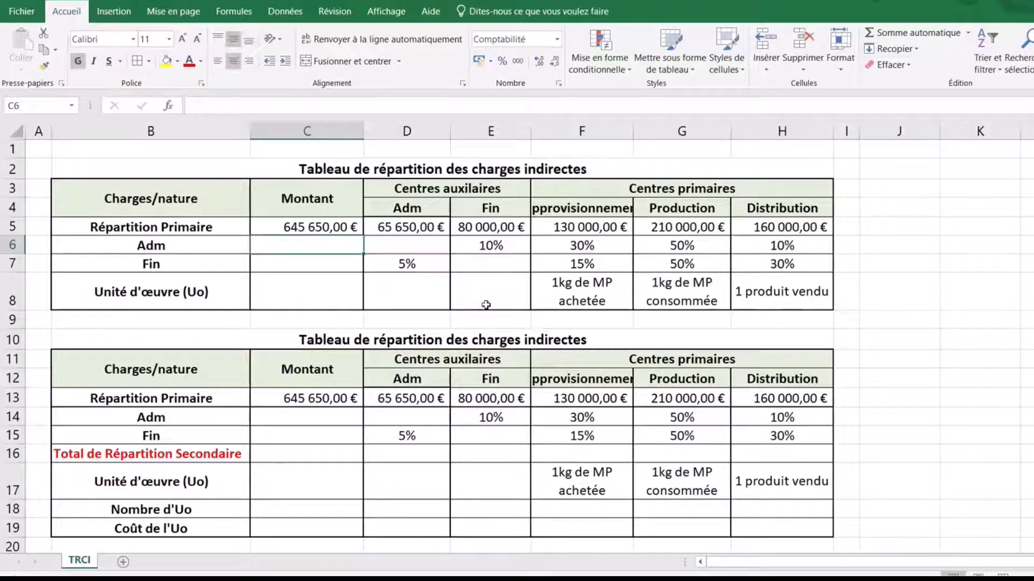
pyautogui.click(479, 262)
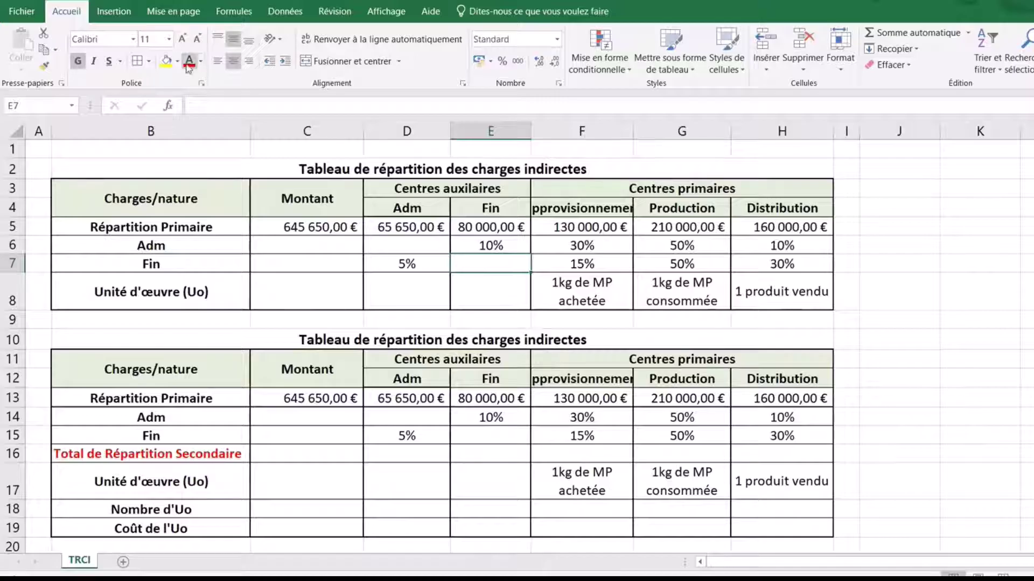
pyautogui.click(1011, 352)
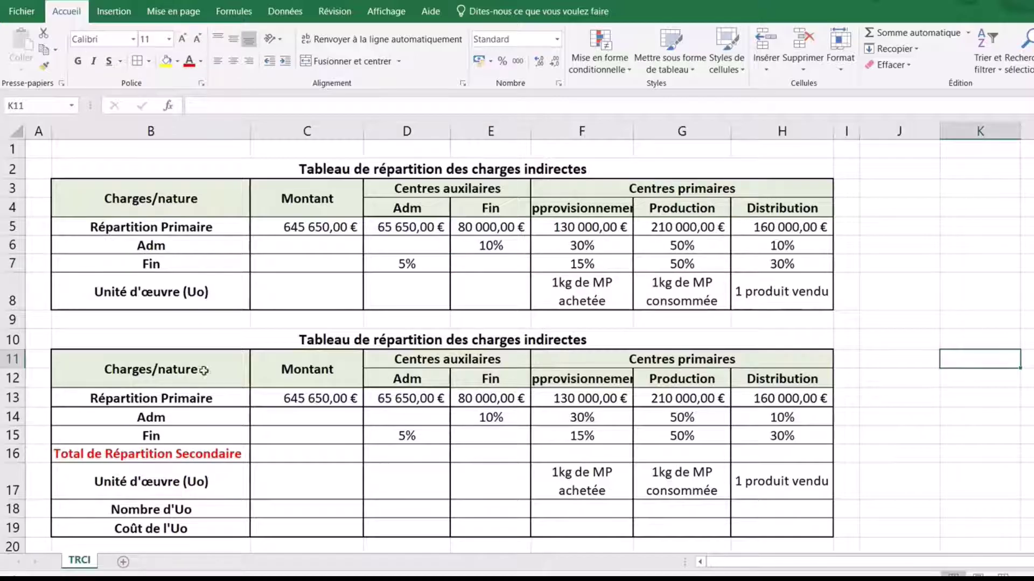
# Widen column F so the "Approvisionnement" heading fits in full in both tables.
pyautogui.click(707, 357)
pyautogui.click(461, 360)
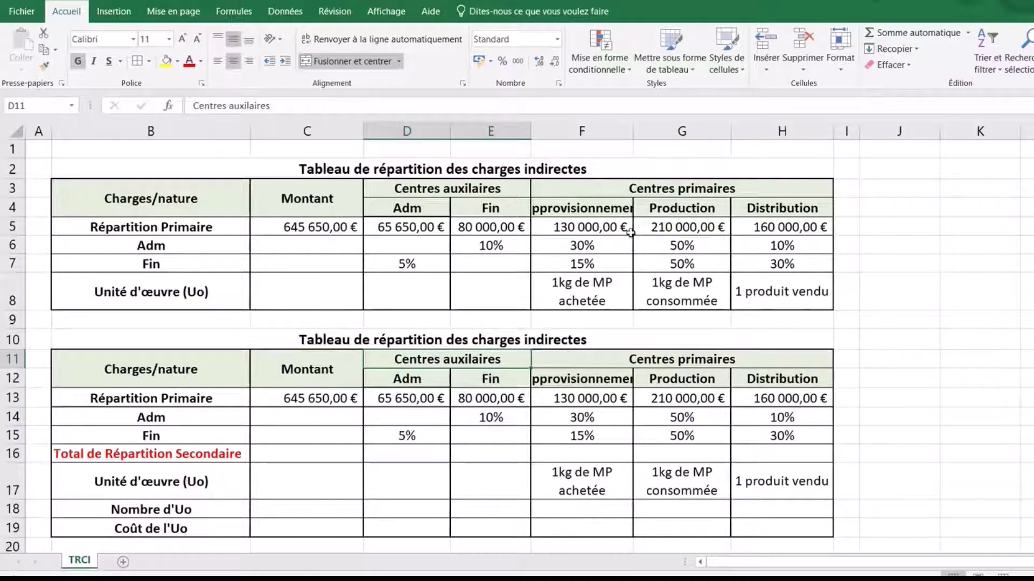
pyautogui.click(613, 207)
pyautogui.moveTo(632, 136); pyautogui.dragTo(670, 135)
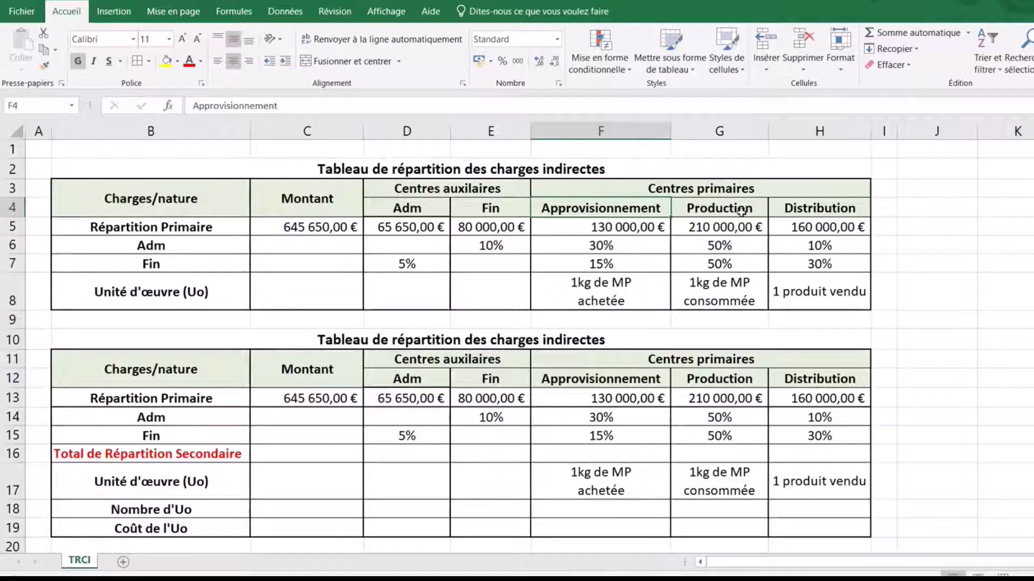
pyautogui.press('Right')
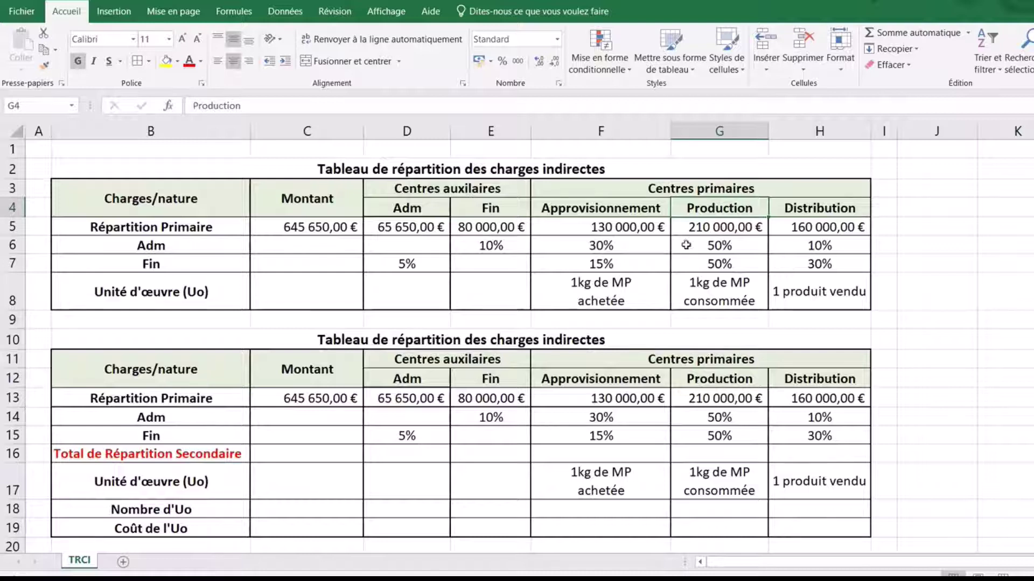
pyautogui.click(828, 209)
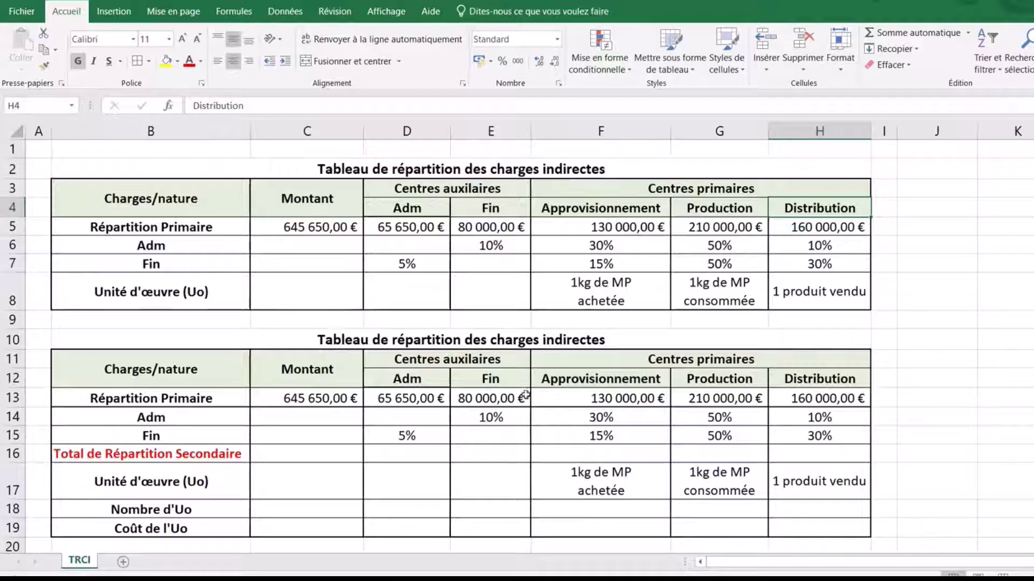
# Expand the first table's "Adm" column heading in D4 to "Admnistration" and widen column D to fit it.
pyautogui.click(414, 211)
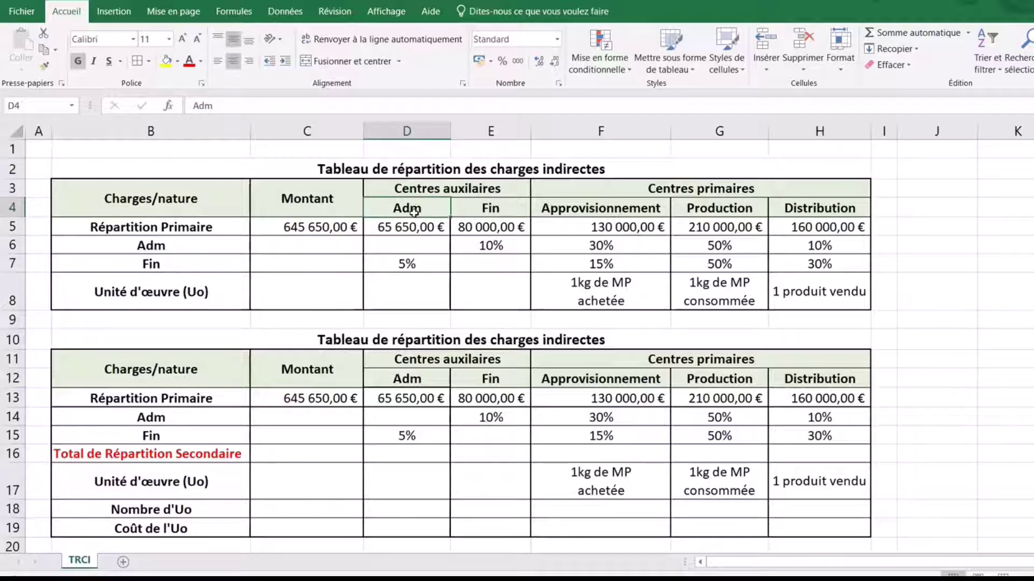
pyautogui.doubleClick(438, 214)
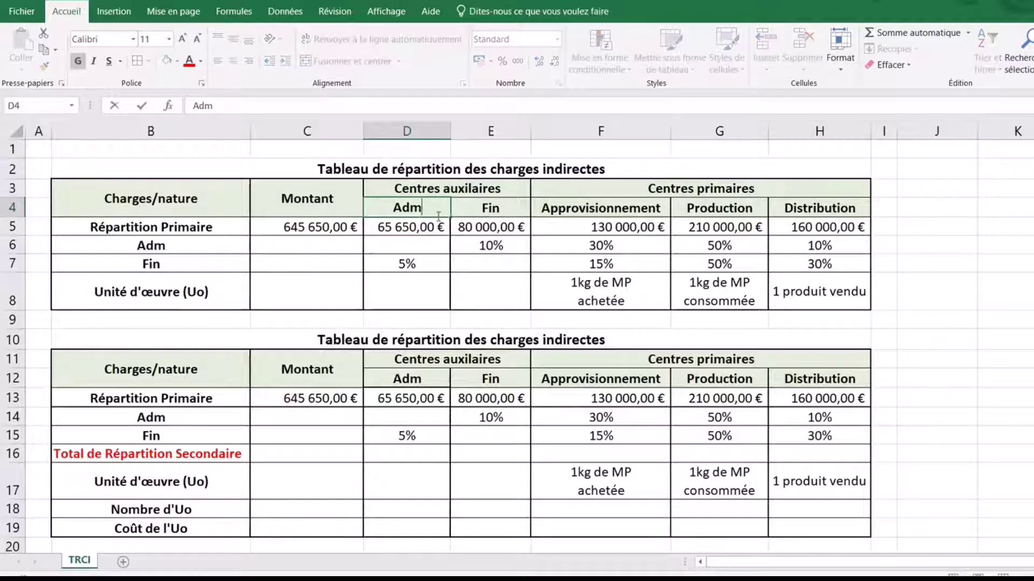
pyautogui.write('nistratio')
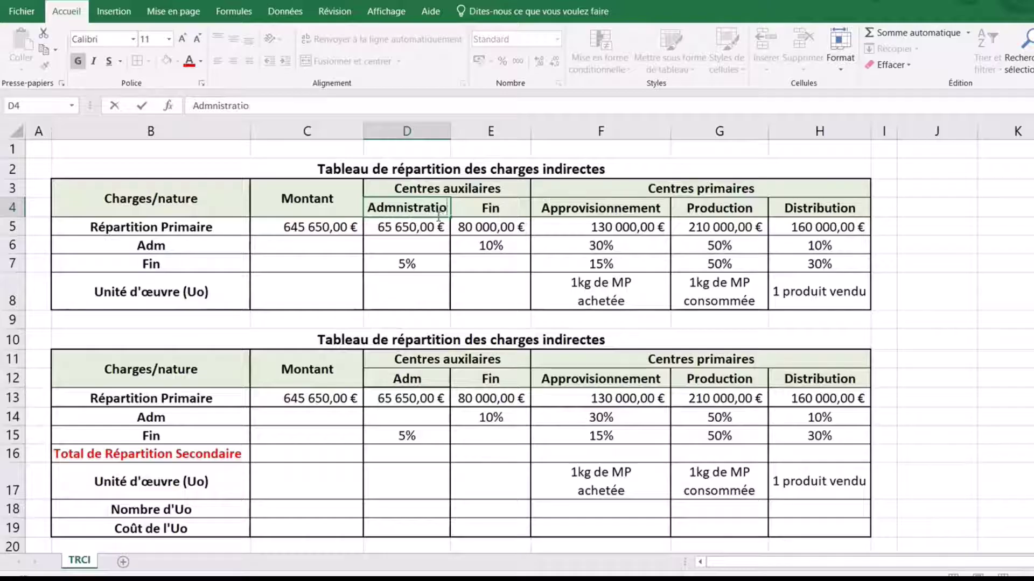
pyautogui.write('n')
pyautogui.click(431, 246)
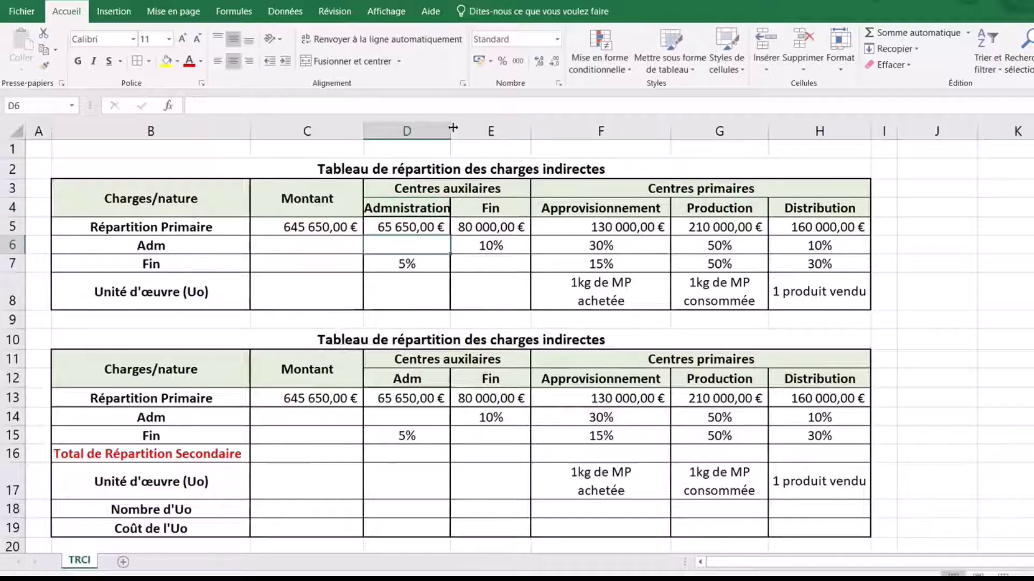
pyautogui.moveTo(451, 134); pyautogui.dragTo(472, 136)
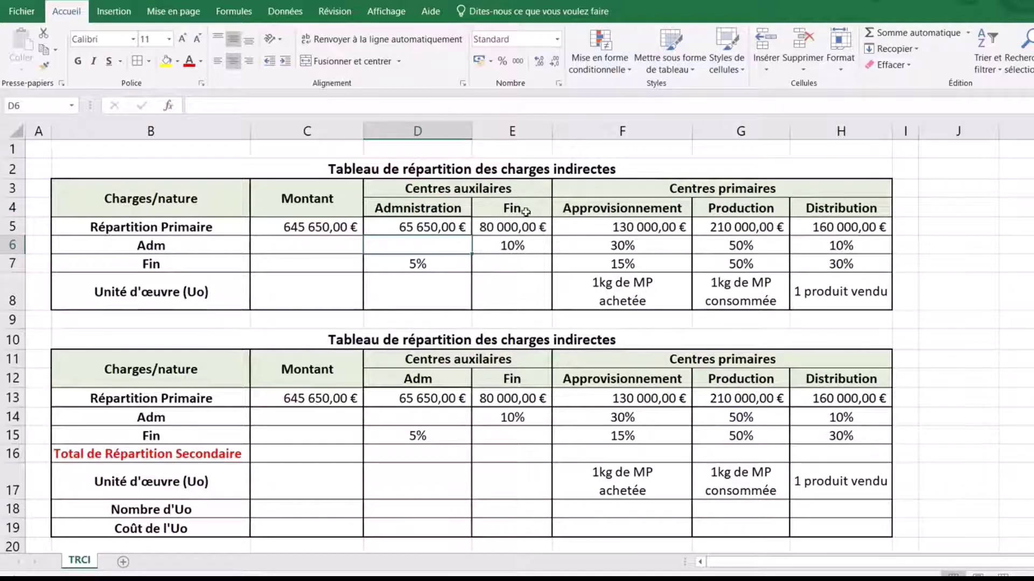
# Expand the first table's "Fin" column heading in E4 to "Financier".
pyautogui.doubleClick(527, 210)
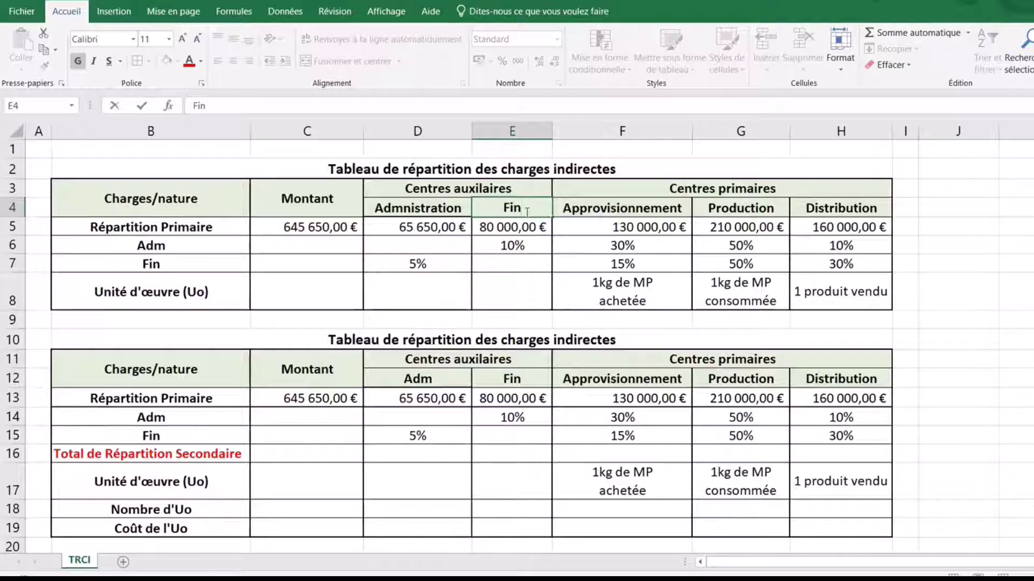
pyautogui.write('ancier')
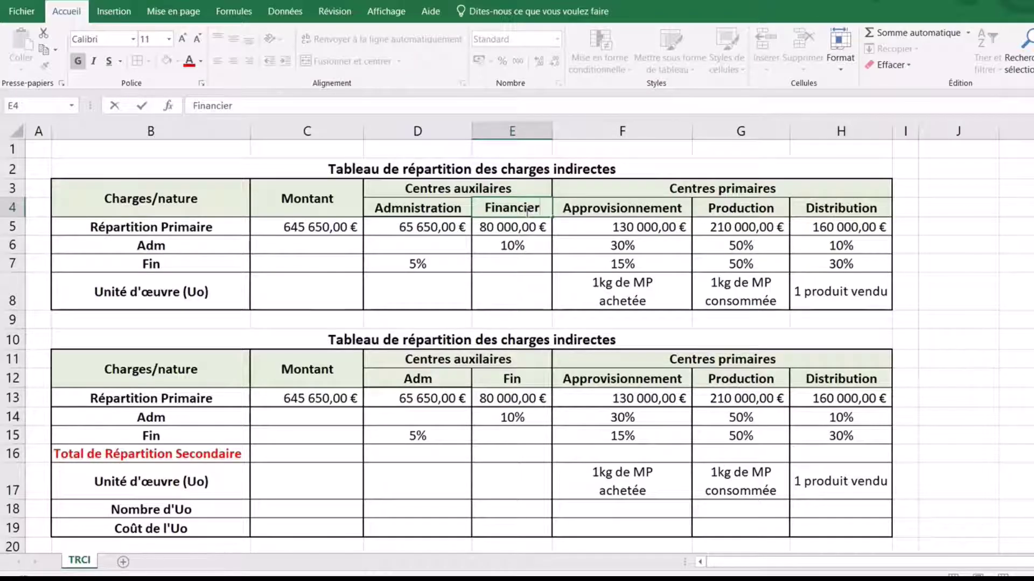
pyautogui.click(957, 263)
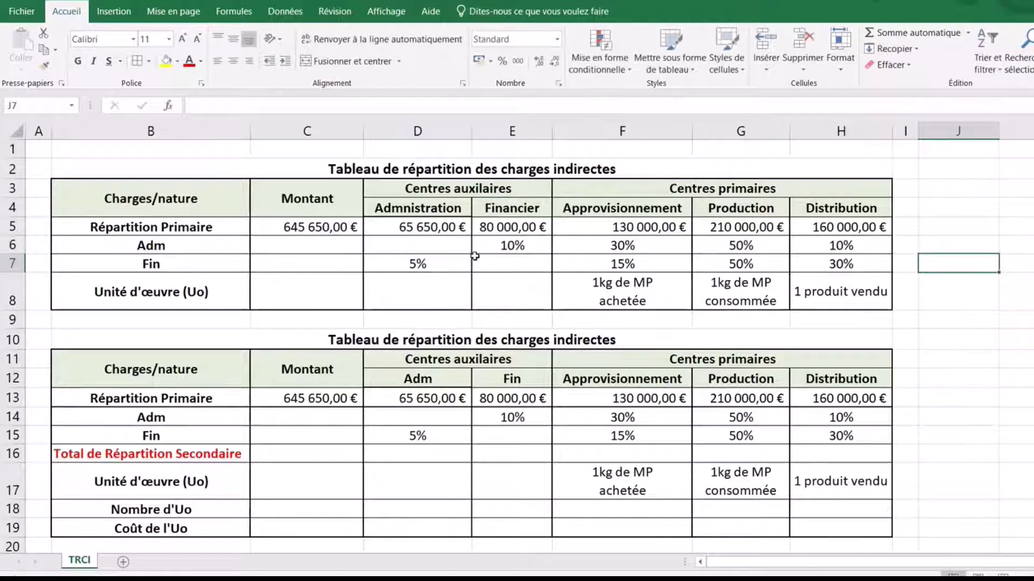
pyautogui.click(437, 209)
pyautogui.click(524, 209)
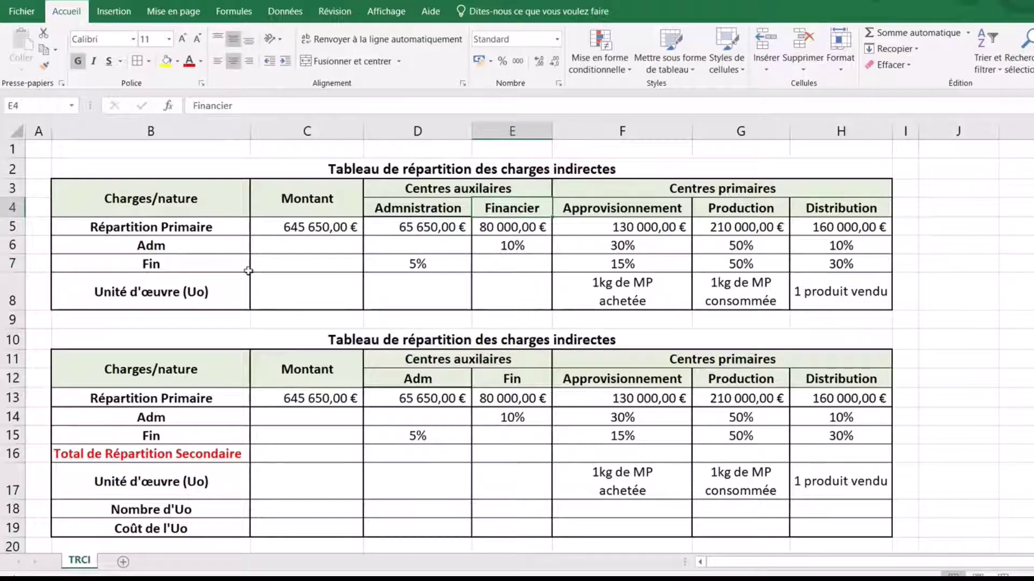
# Expand the first table's row labels to "Admnistration" in B6 and "Financier" in B7.
pyautogui.click(167, 246)
pyautogui.doubleClick(171, 246)
pyautogui.write('n')
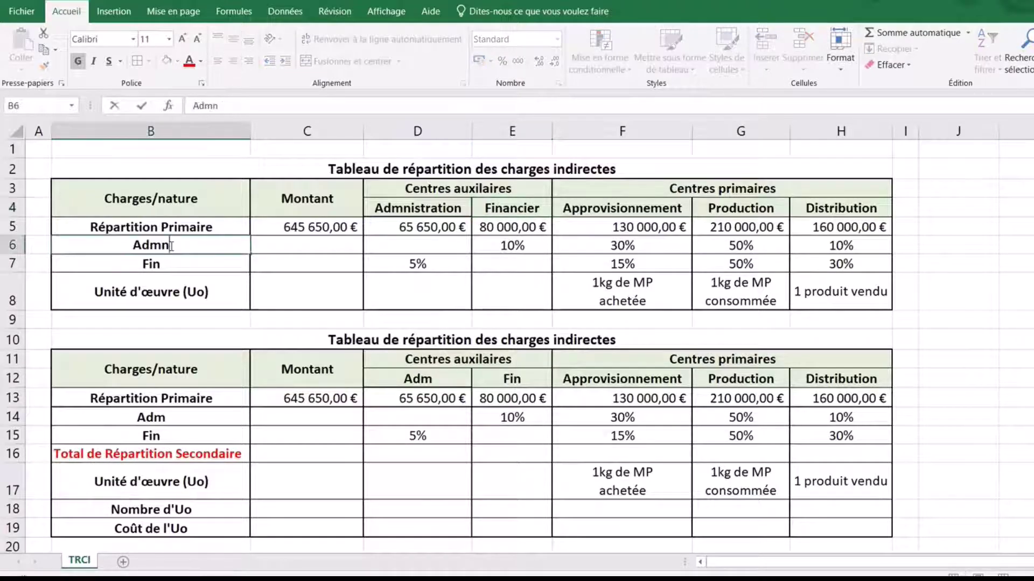
pyautogui.write('istration')
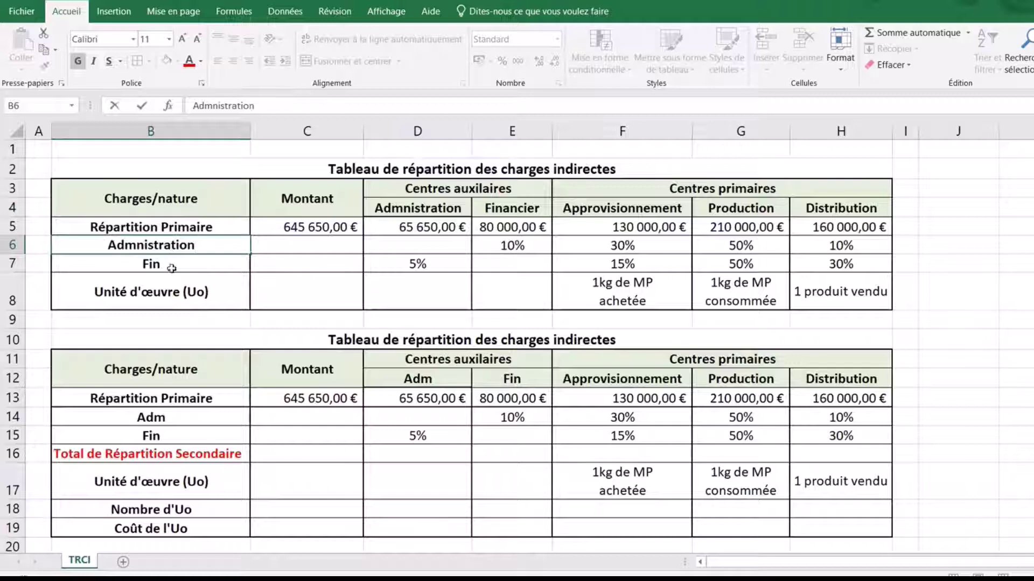
pyautogui.click(173, 266)
pyautogui.write('ancier')
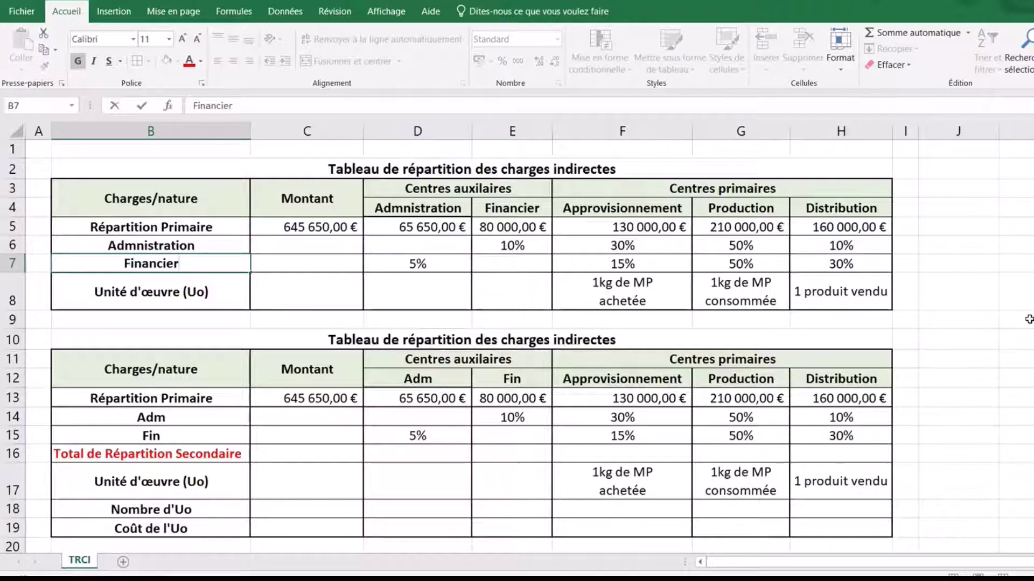
pyautogui.click(1015, 291)
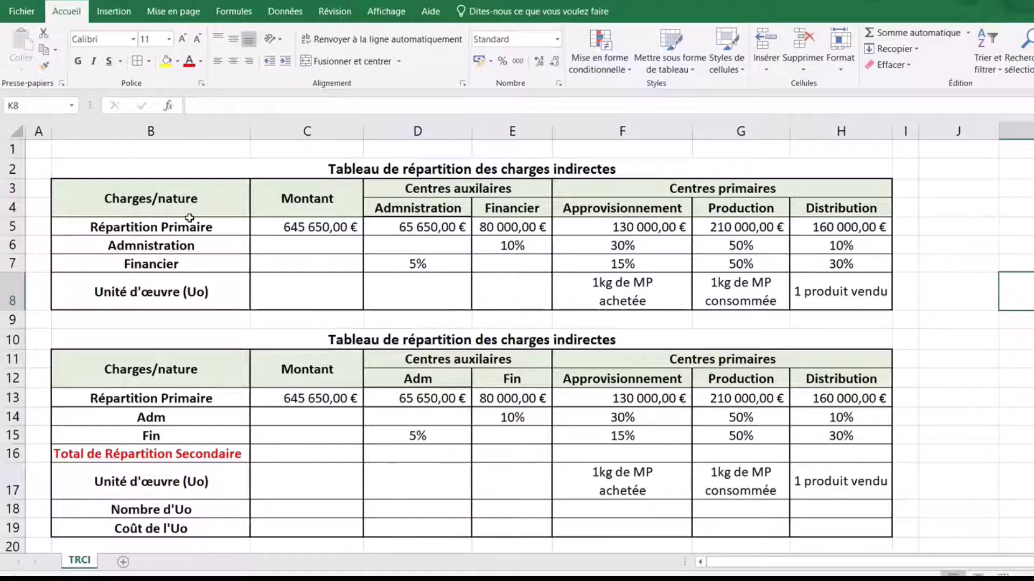
# Change the first table's primary allocation label in B5 to "Total Répartition Primaire (TRP)".
pyautogui.doubleClick(89, 227)
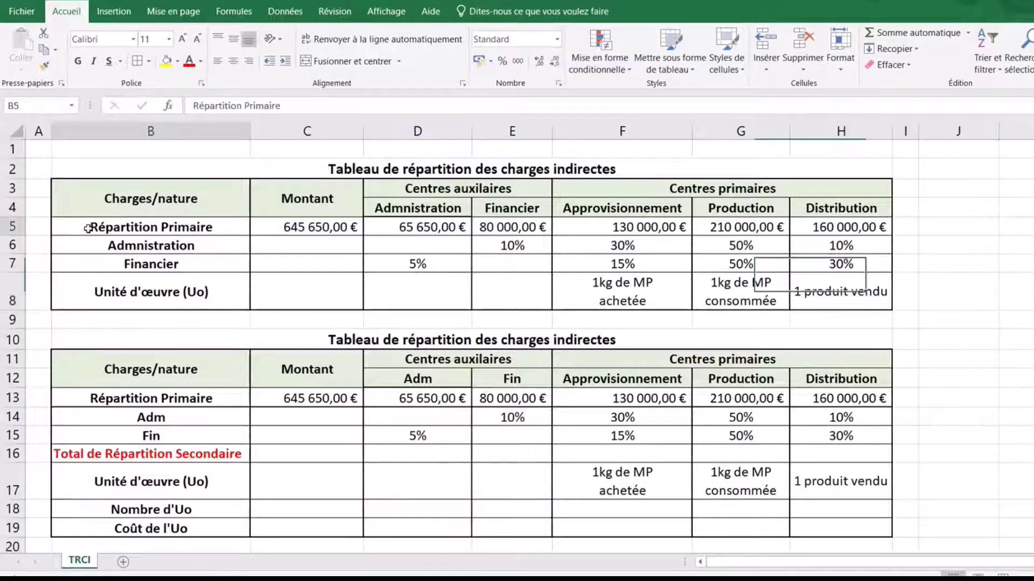
pyautogui.write('Total')
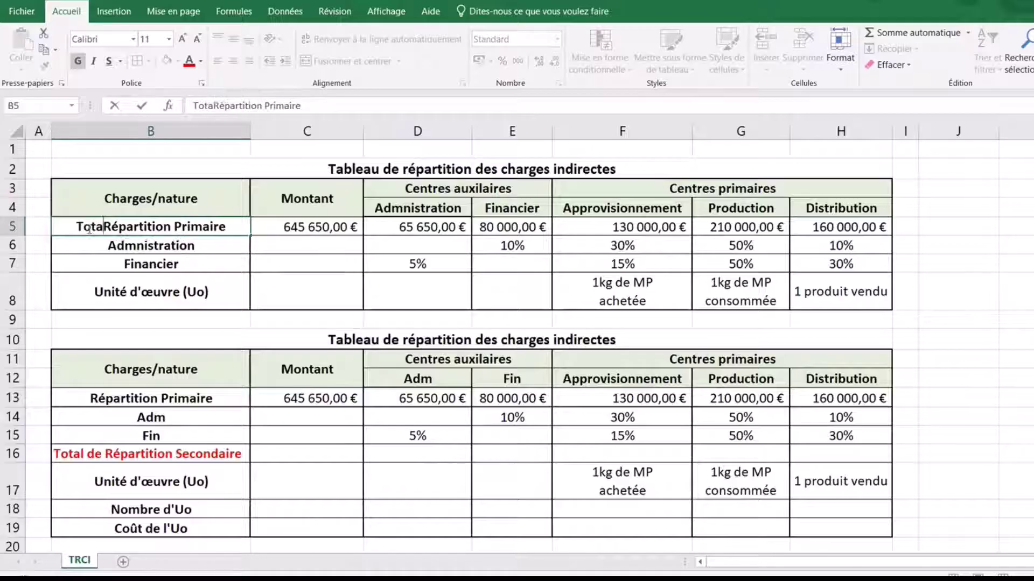
pyautogui.click(236, 228)
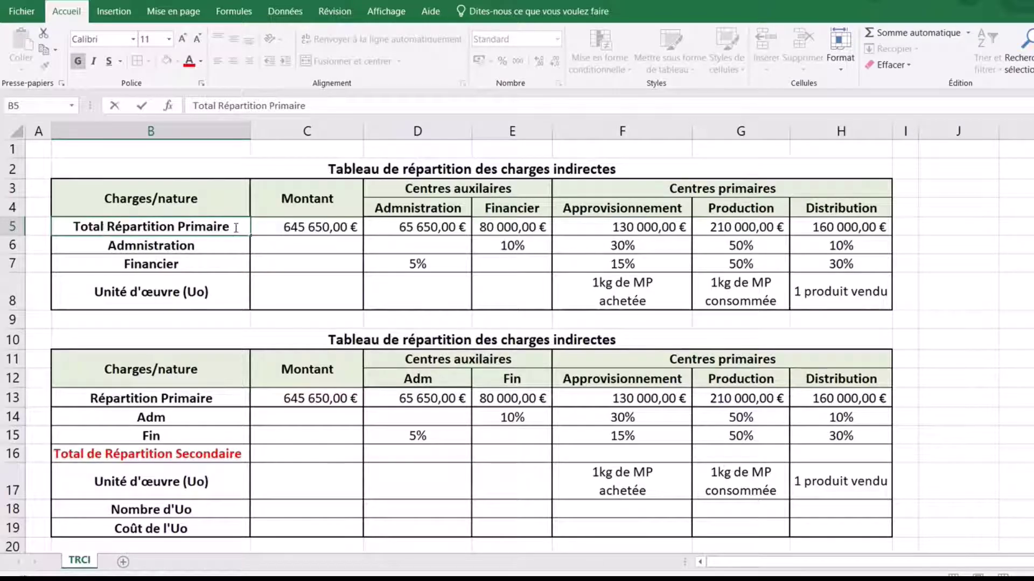
pyautogui.write('(TRP)')
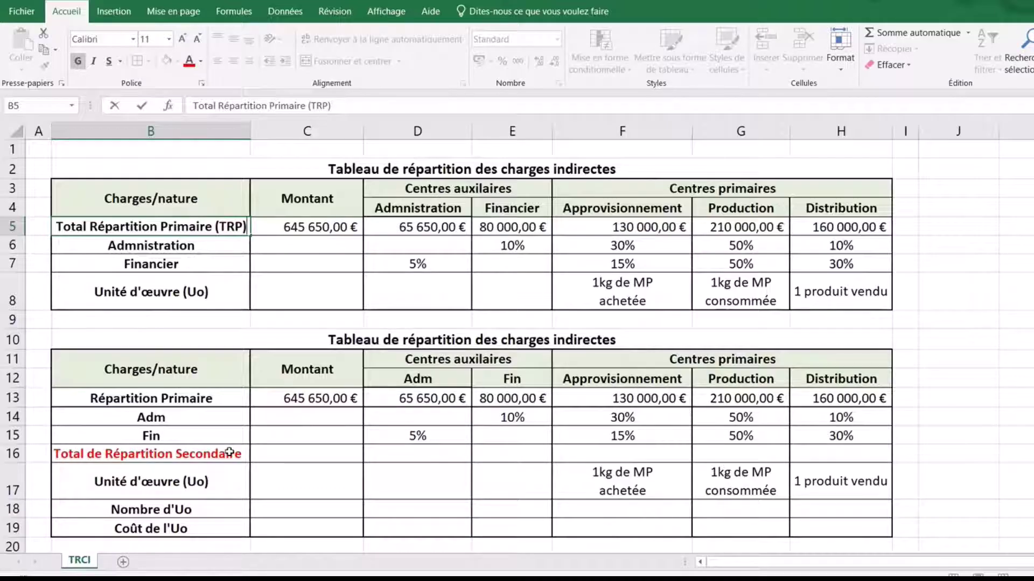
# Add "(TRS)" to the "Total de Répartition Secondaire" label in B16 and widen column B to fit it.
pyautogui.doubleClick(230, 452)
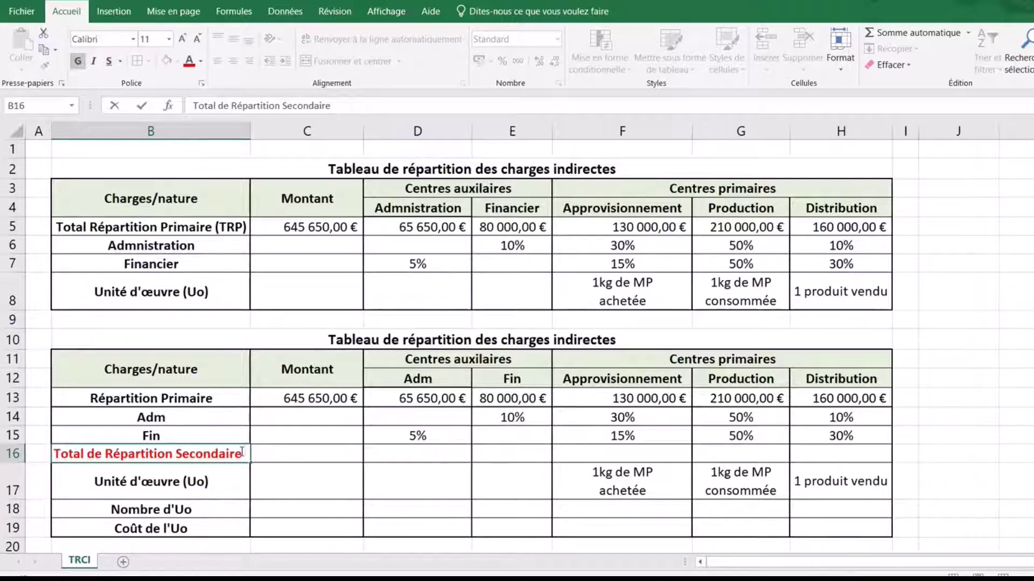
pyautogui.write('(TRS')
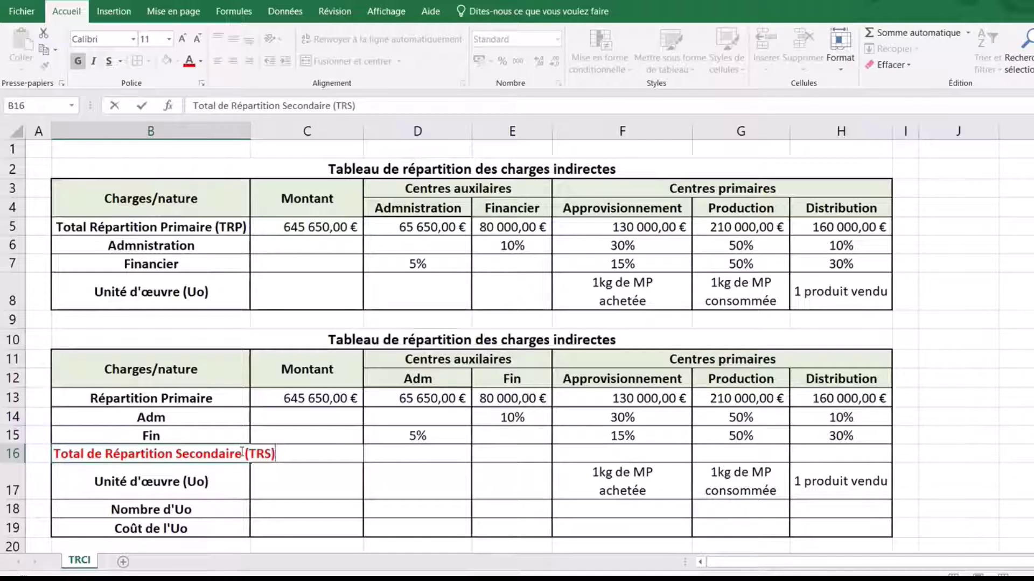
pyautogui.press('Return')
pyautogui.moveTo(251, 134); pyautogui.dragTo(289, 135)
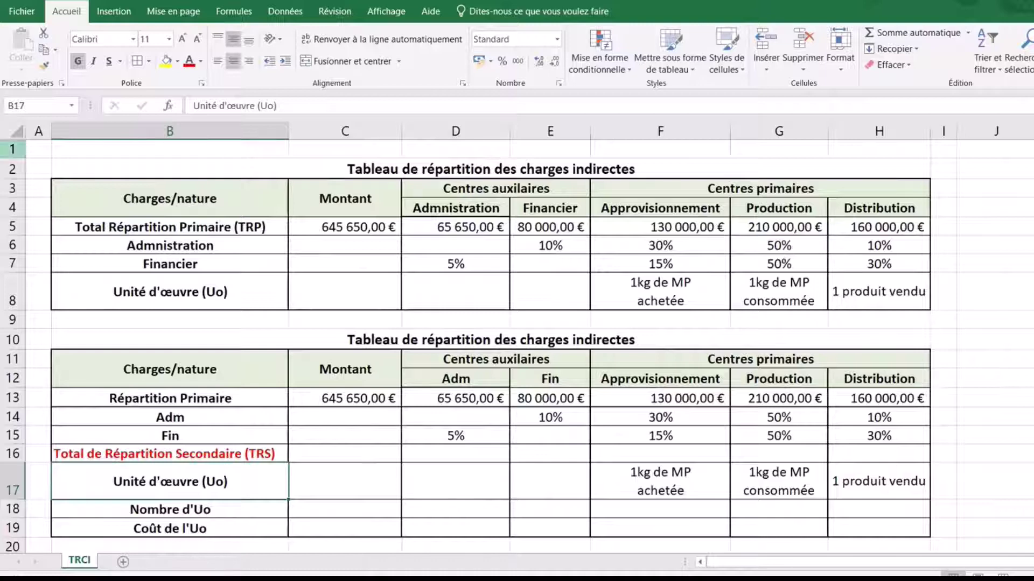
# Delete the empty row 1 above the first table.
pyautogui.rightClick(11, 149)
pyautogui.click(55, 276)
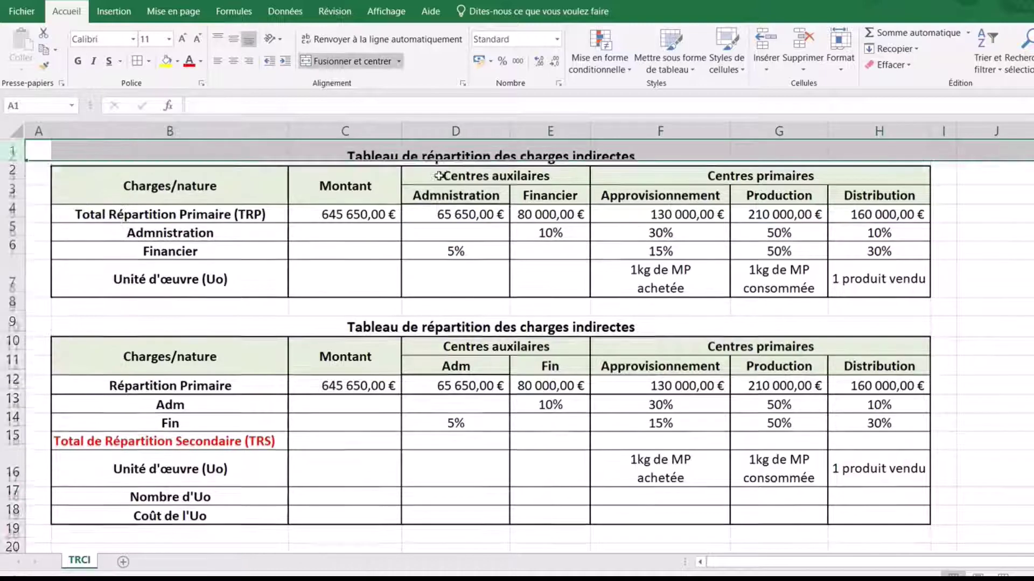
pyautogui.click(1012, 299)
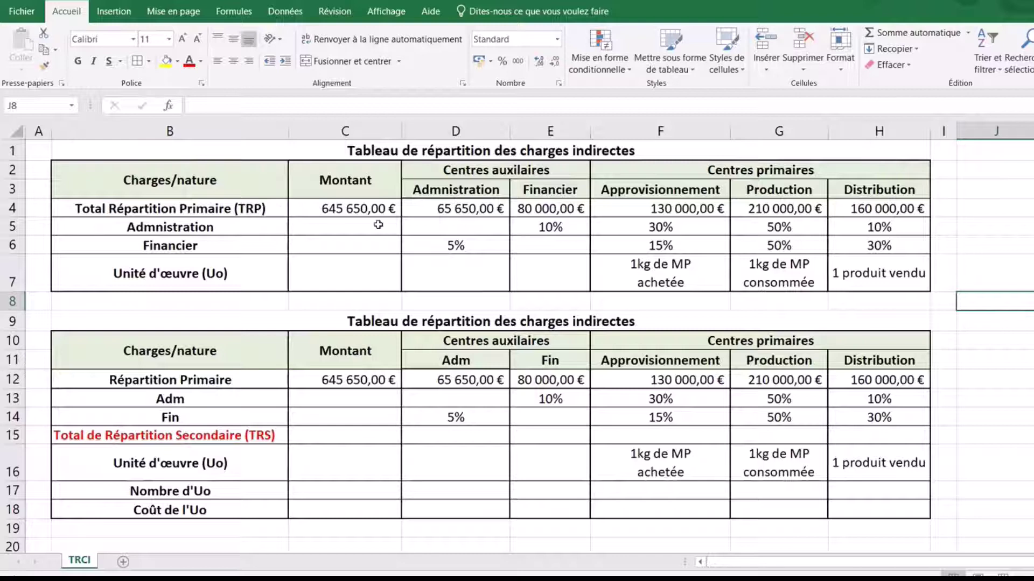
# Examine the primary allocation amounts in C4:E4 and the percentages exchanged between the two auxiliary centres in D6 and E5.
pyautogui.click(364, 211)
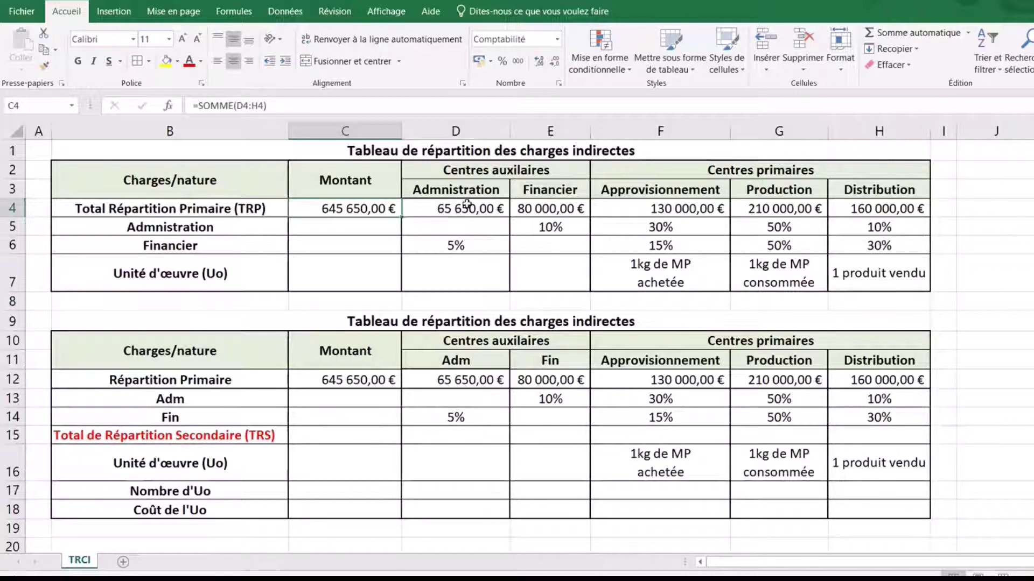
pyautogui.click(469, 209)
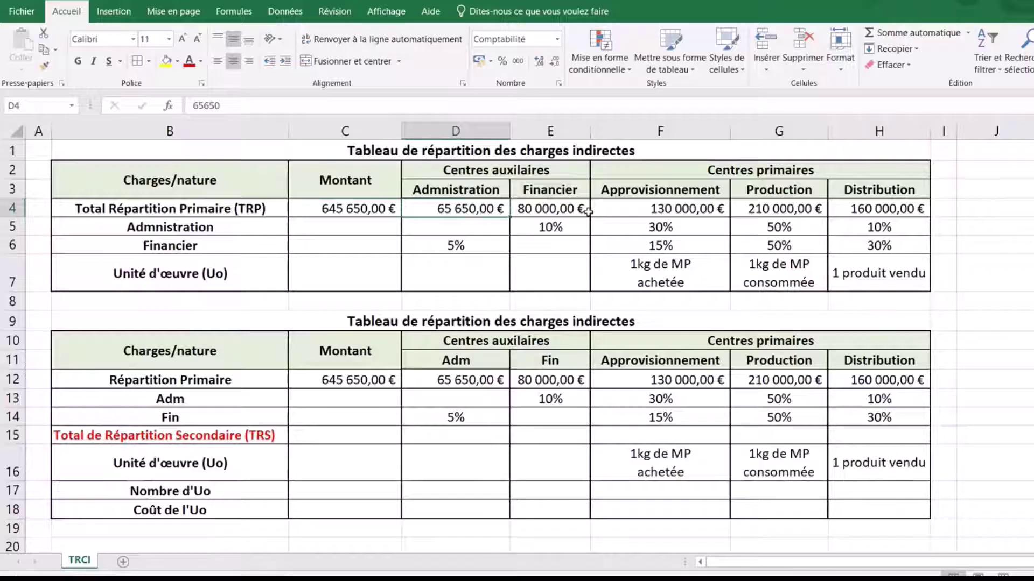
pyautogui.click(569, 212)
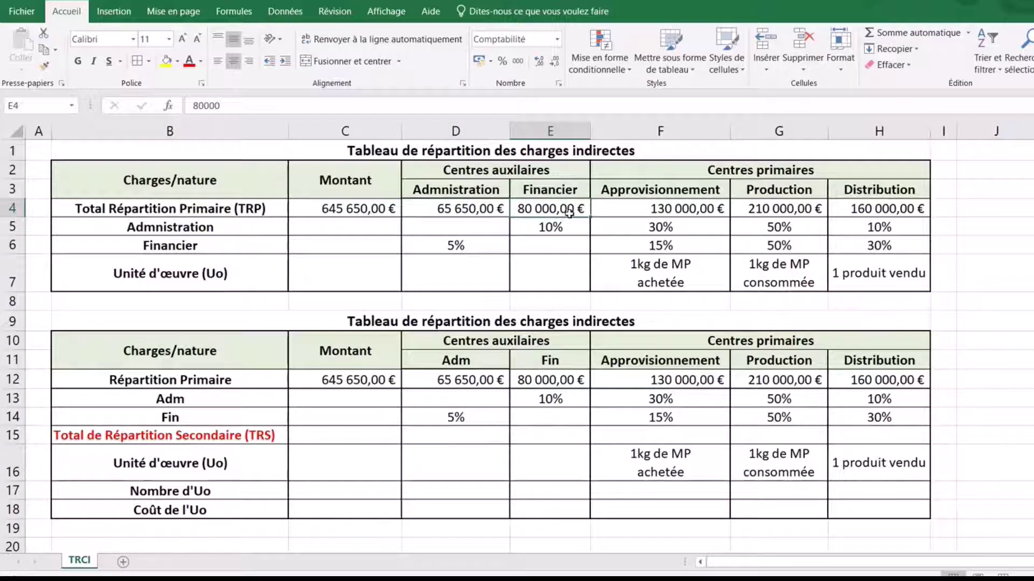
pyautogui.click(465, 212)
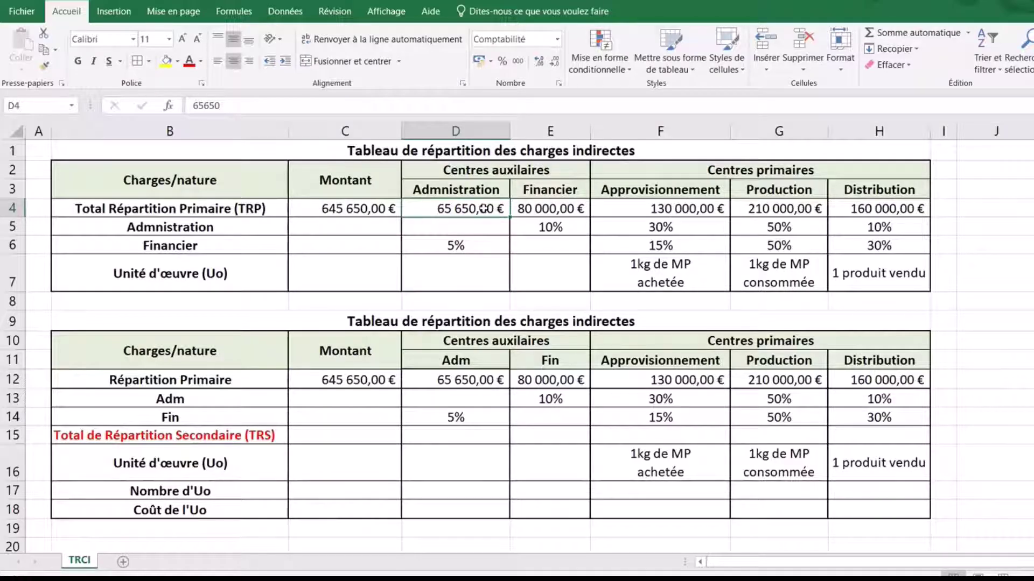
pyautogui.click(471, 246)
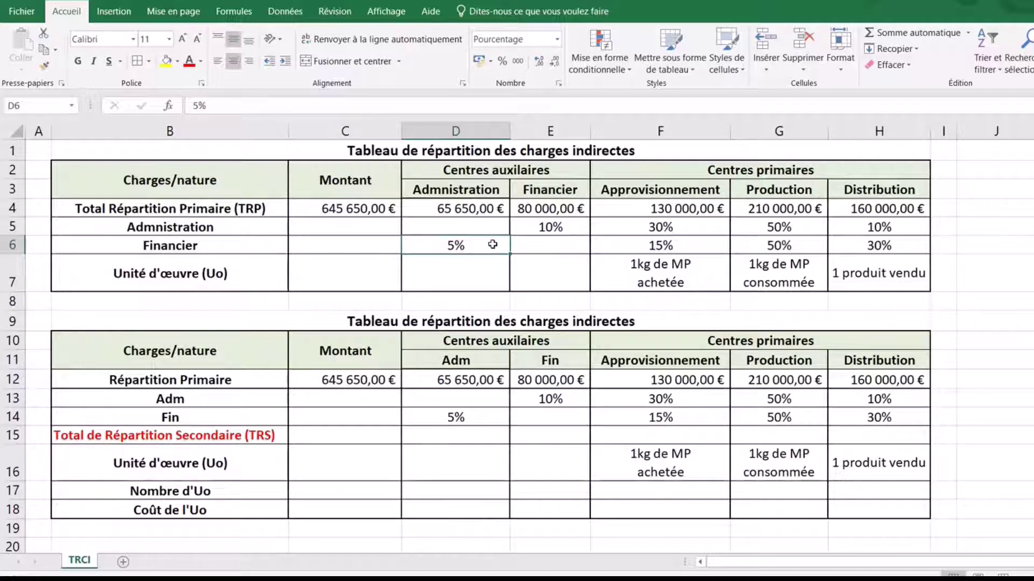
pyautogui.click(557, 225)
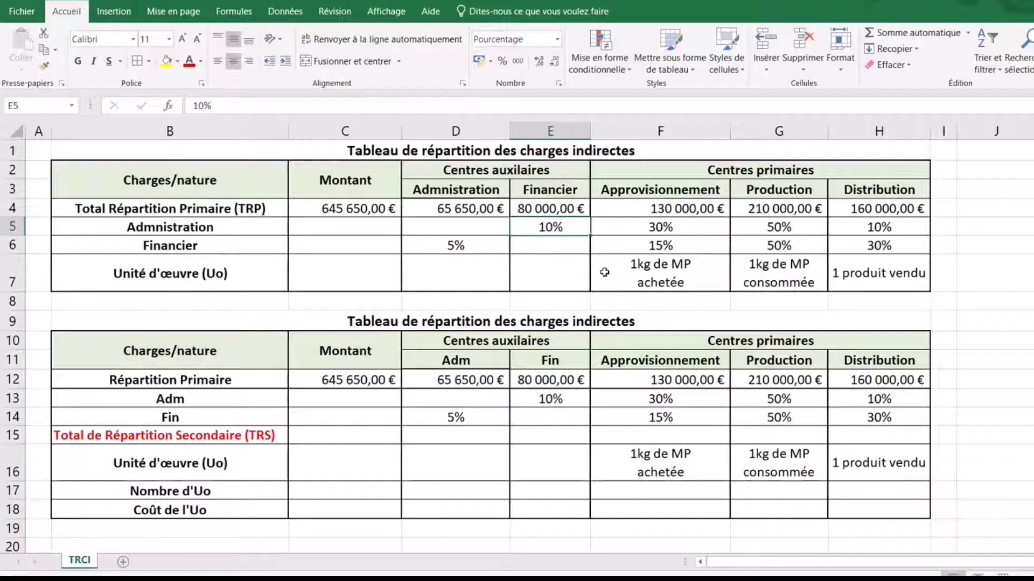
pyautogui.click(549, 211)
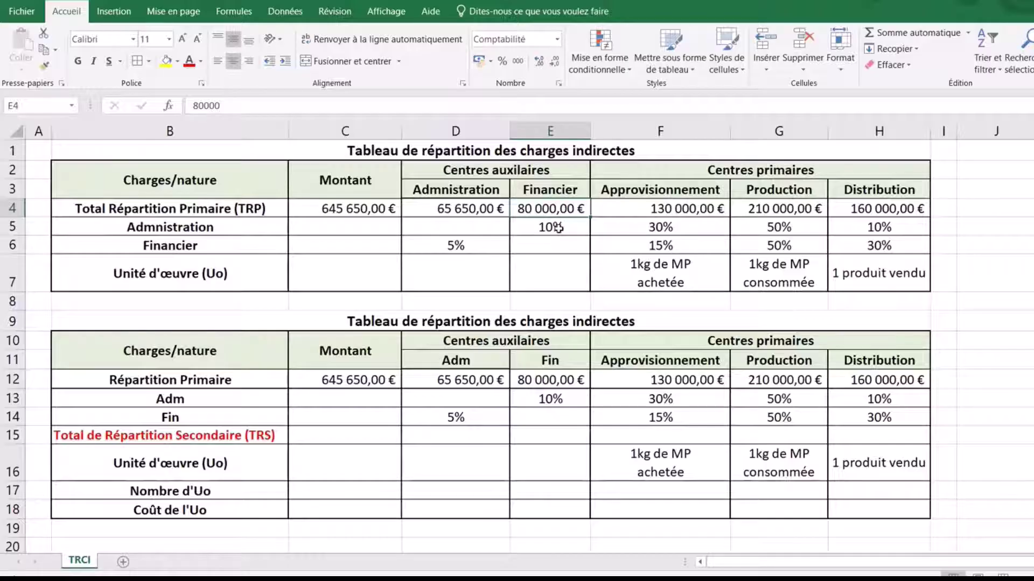
pyautogui.click(559, 229)
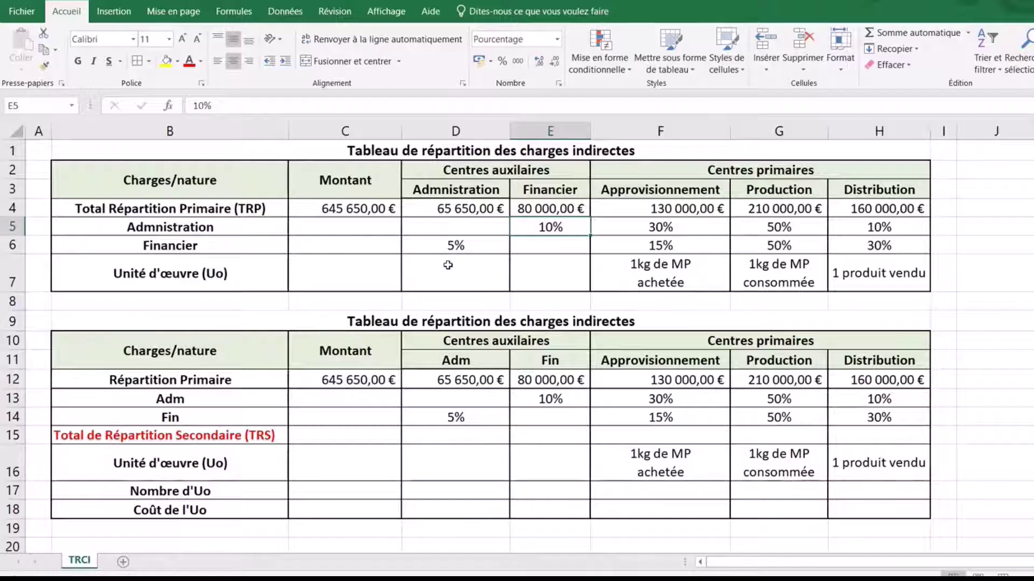
# Mark the unknown auxiliary centre cells D5 and E6 of the first table with a bold red "?".
pyautogui.click(462, 231)
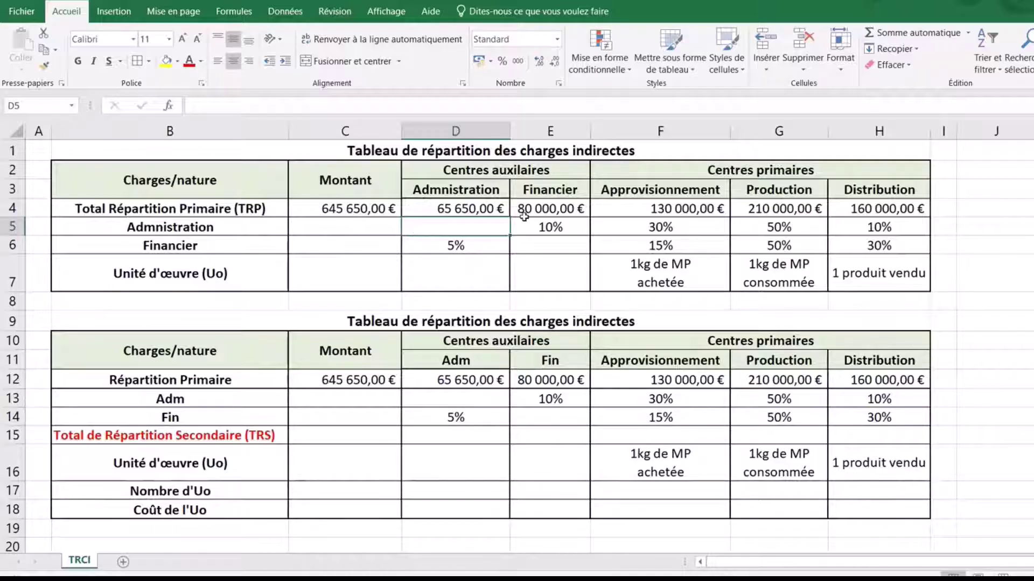
pyautogui.write('?')
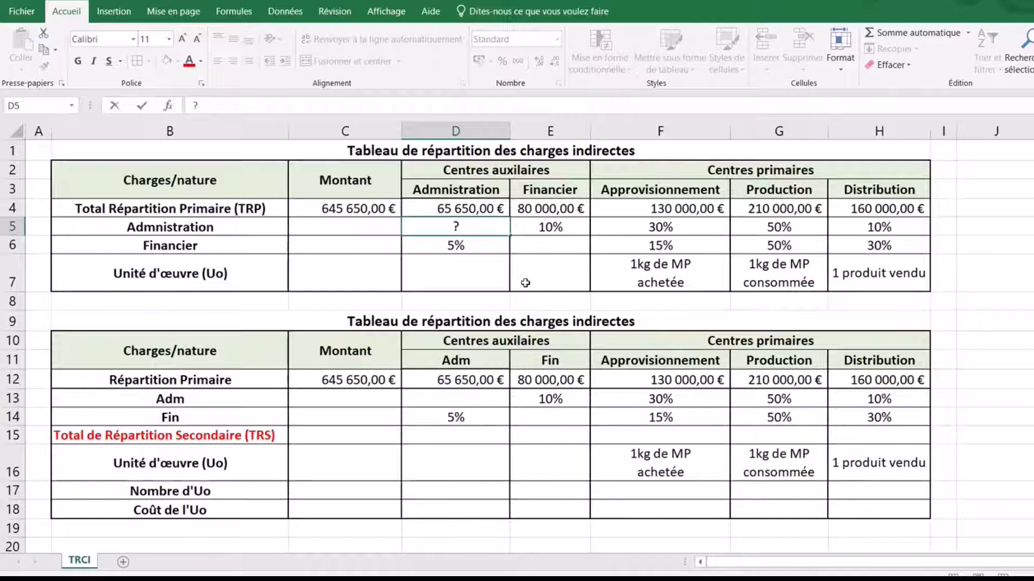
pyautogui.click(189, 61)
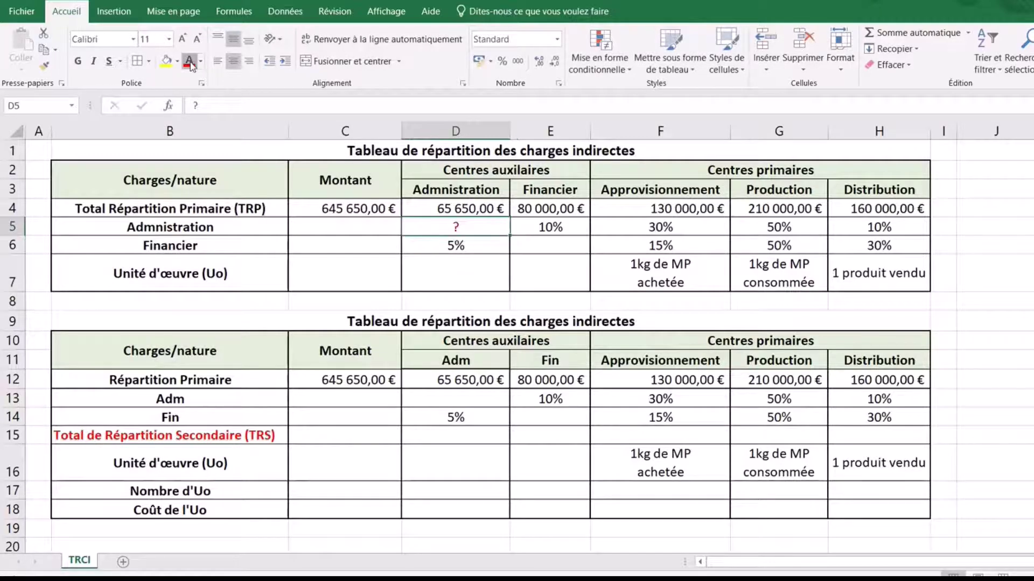
pyautogui.click(78, 61)
pyautogui.click(565, 247)
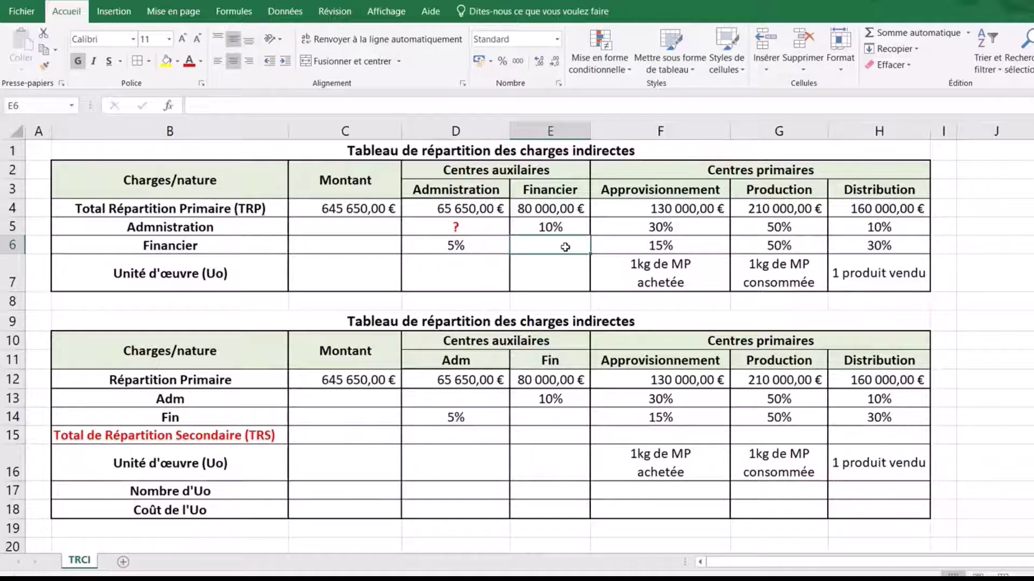
pyautogui.write('?')
pyautogui.press('Return')
pyautogui.click(994, 304)
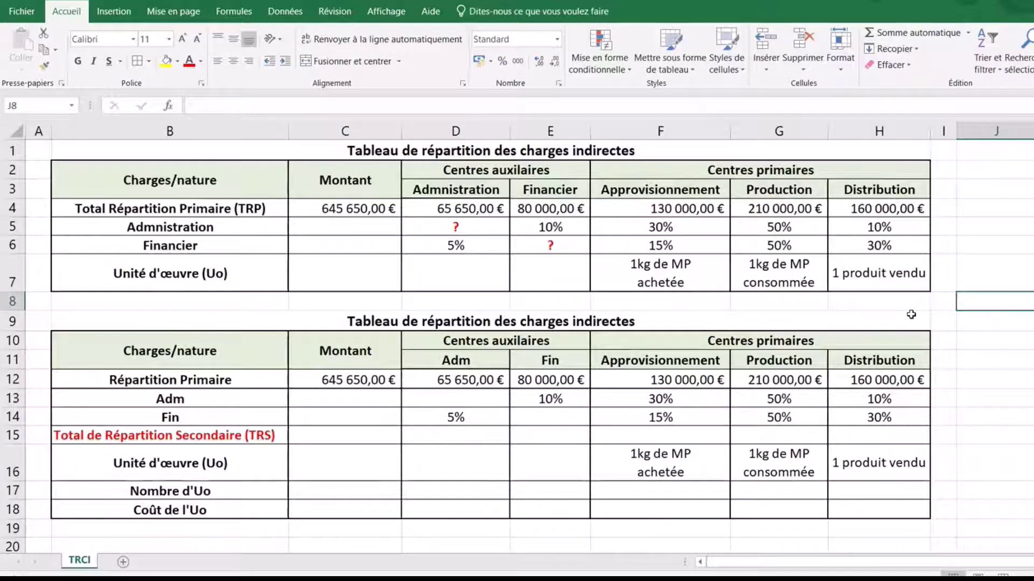
# Replace the question marks in the first table with the unknowns "A" in D5 and "F" in E6.
pyautogui.click(448, 215)
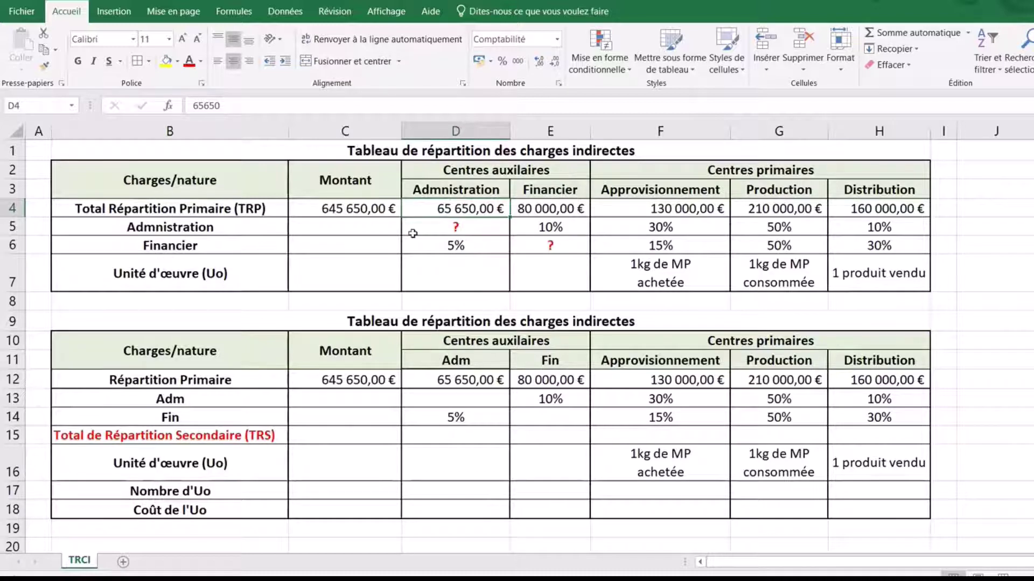
pyautogui.click(475, 226)
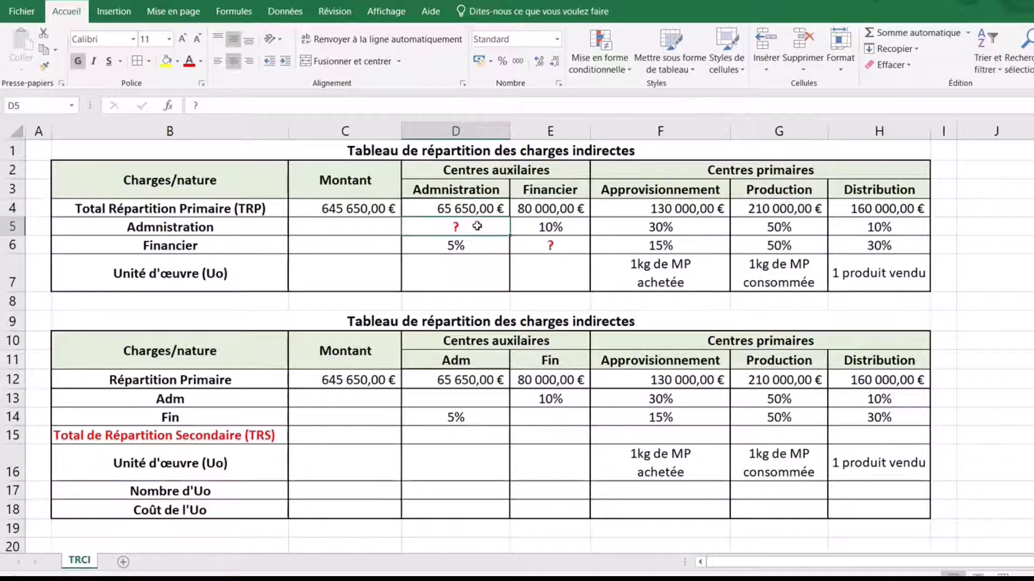
pyautogui.write('A')
pyautogui.press('BackSpace')
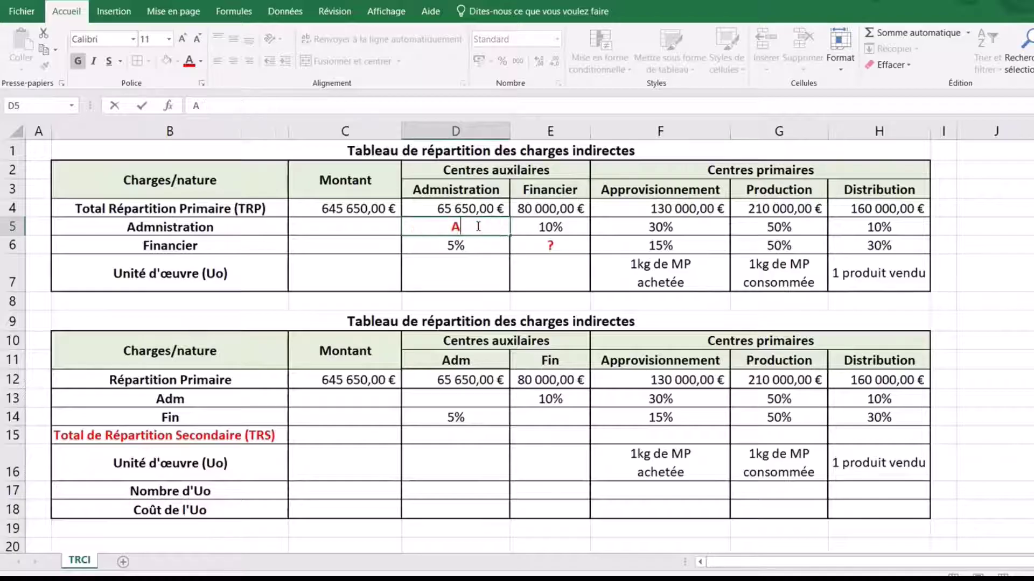
pyautogui.click(464, 283)
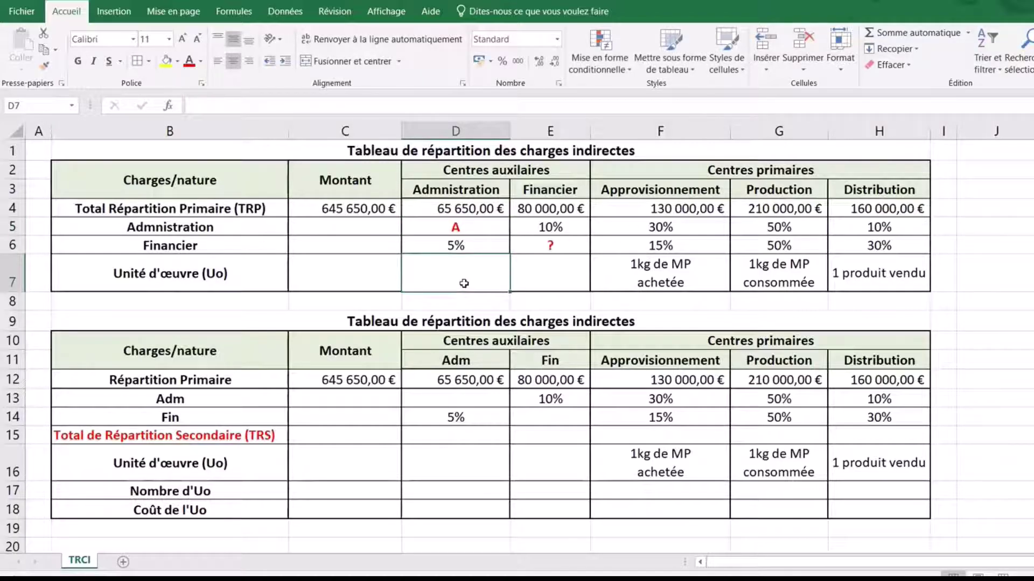
pyautogui.click(558, 246)
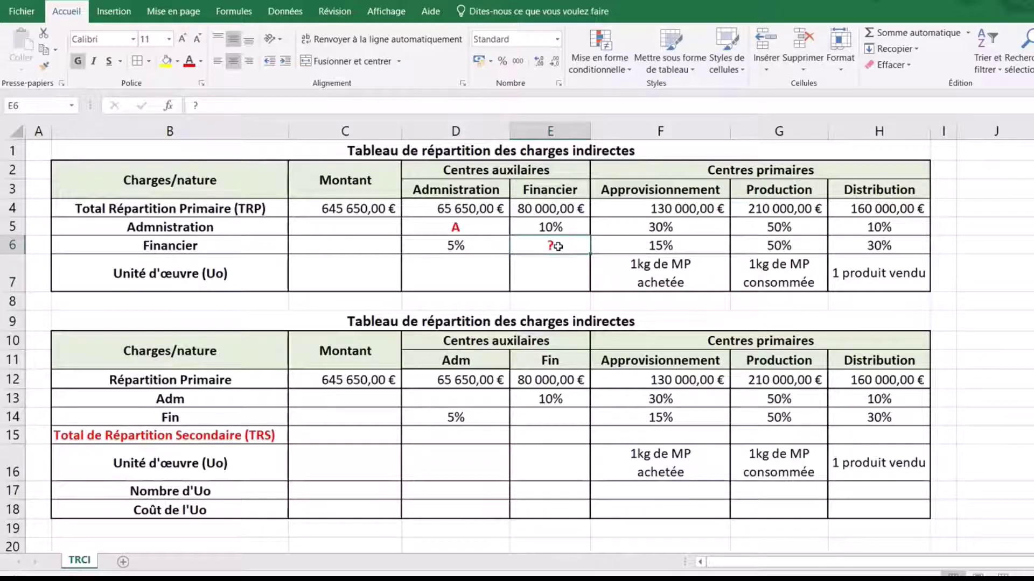
pyautogui.write('F')
pyautogui.press('BackSpace')
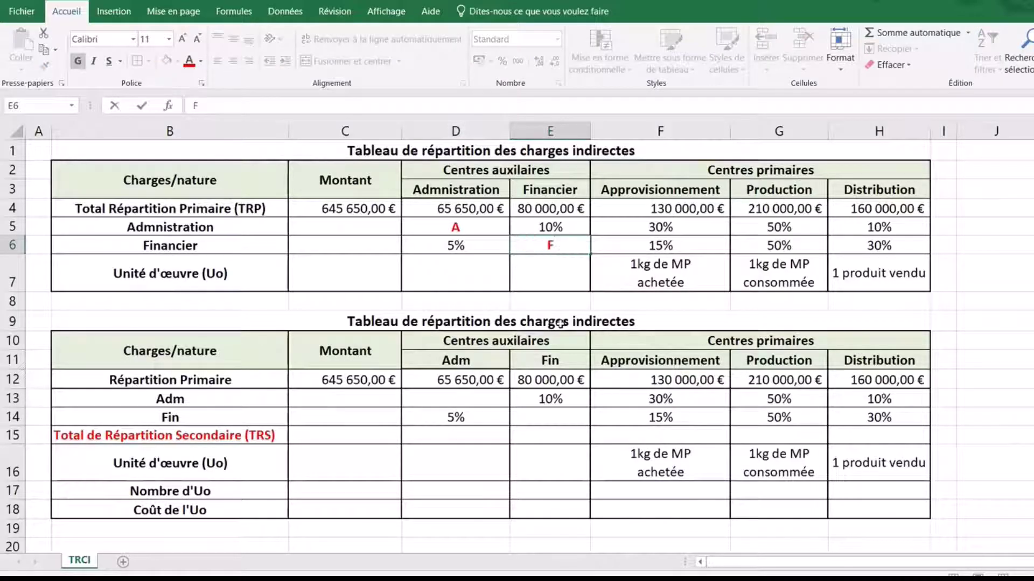
pyautogui.click(576, 300)
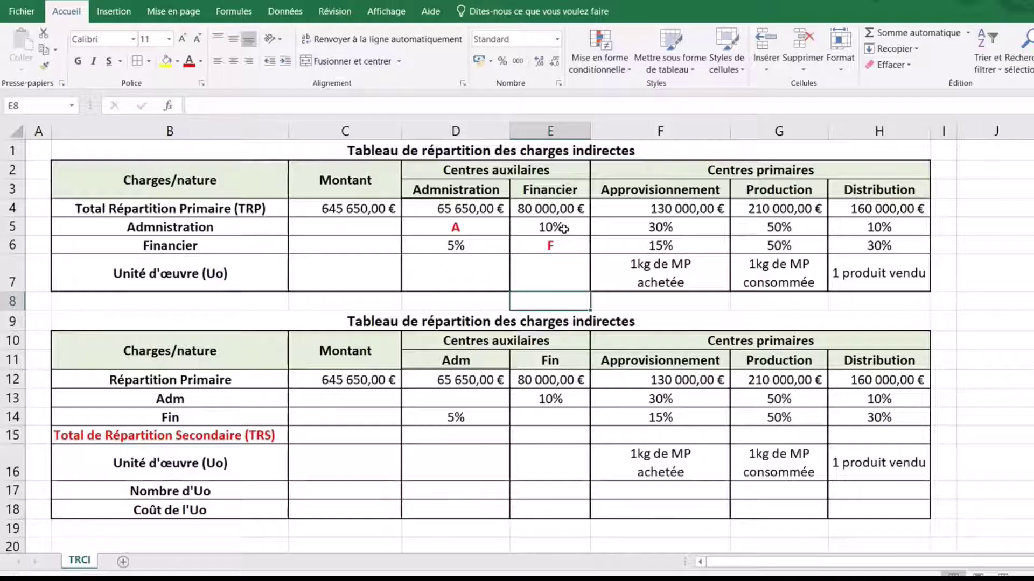
# Review the amounts and percentages in the first table's Admnistration and Financier columns that make up the unknowns A and F.
pyautogui.click(474, 229)
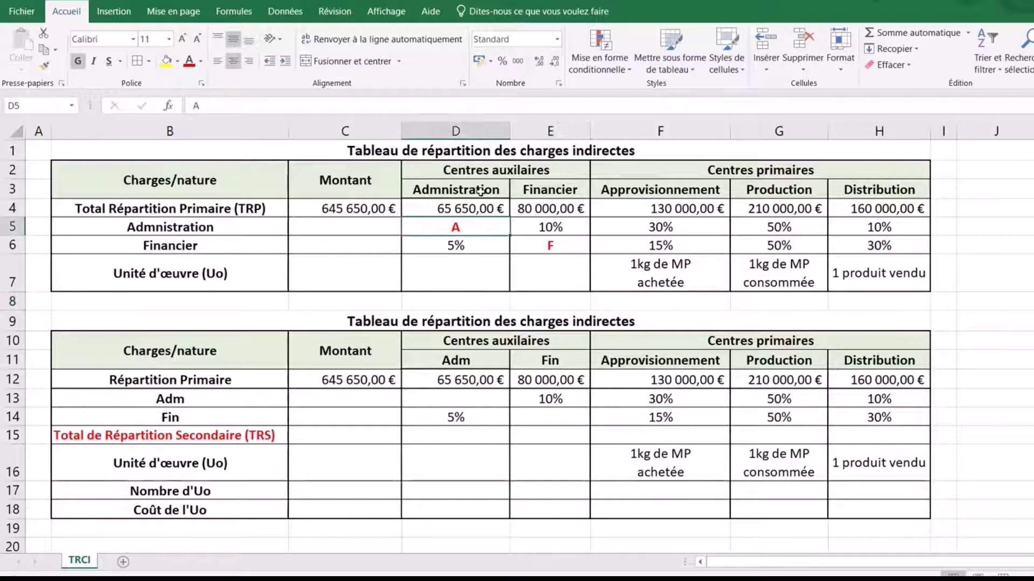
pyautogui.click(481, 209)
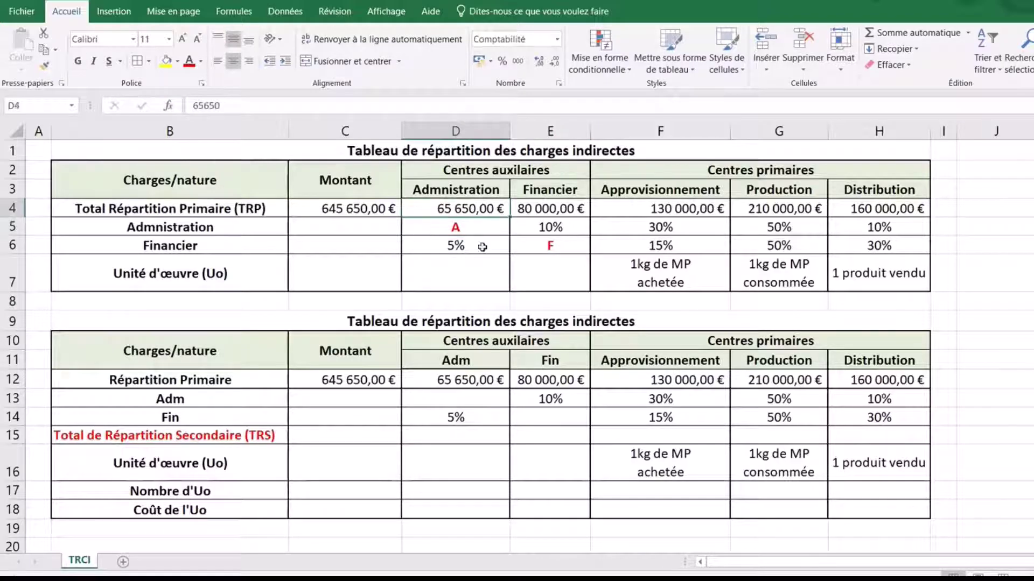
pyautogui.click(459, 244)
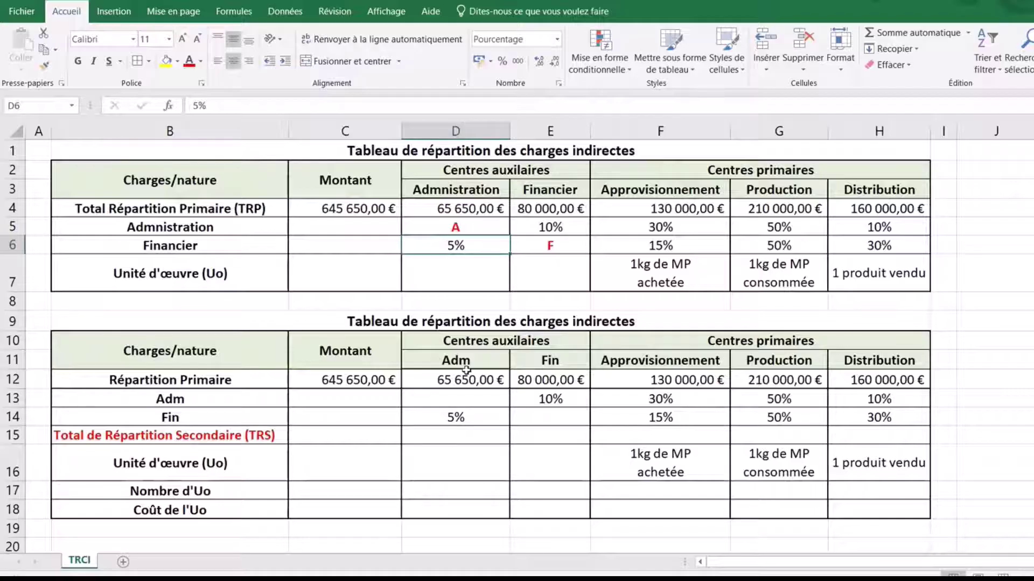
pyautogui.click(559, 184)
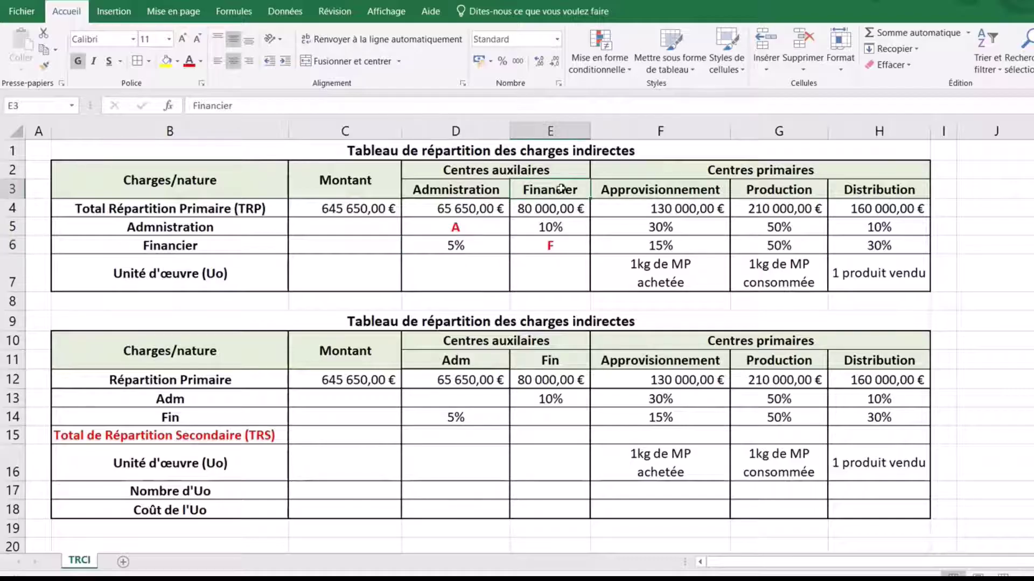
pyautogui.click(559, 210)
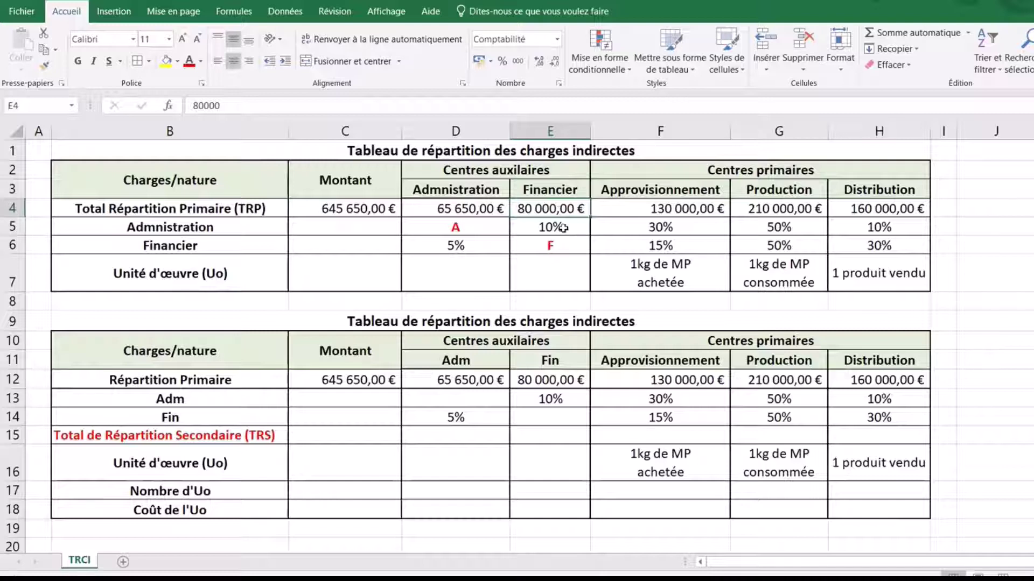
pyautogui.click(561, 228)
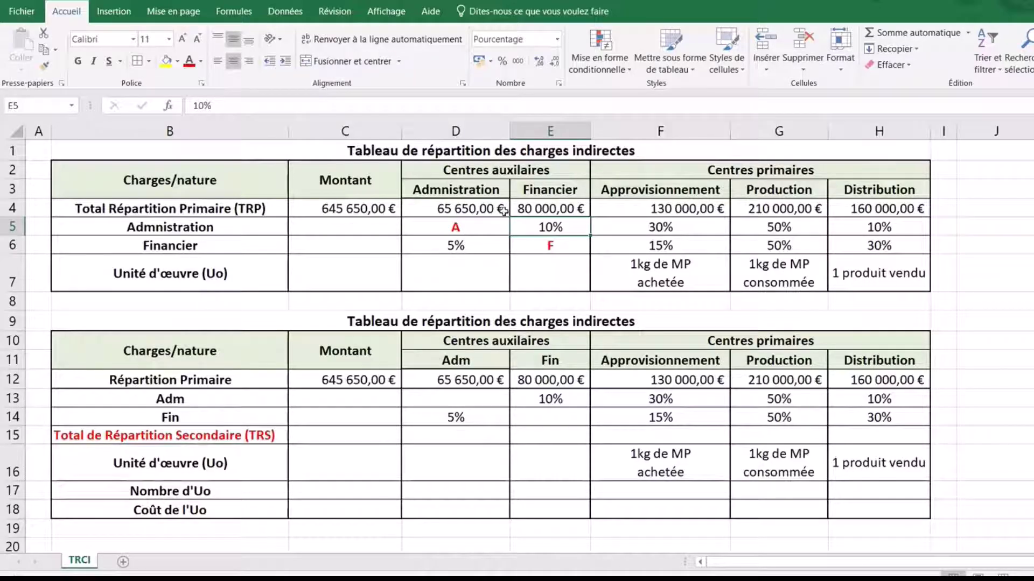
pyautogui.click(468, 193)
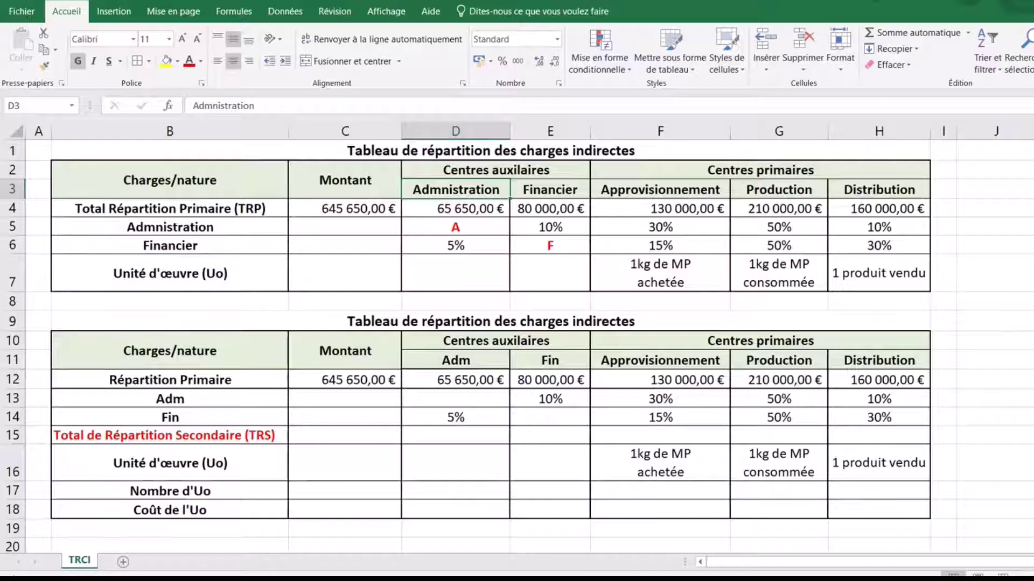
# Write the Administration equation "A = 65 650 + 0,05F" in J3 beside the first table, and check it against column D.
pyautogui.click(989, 187)
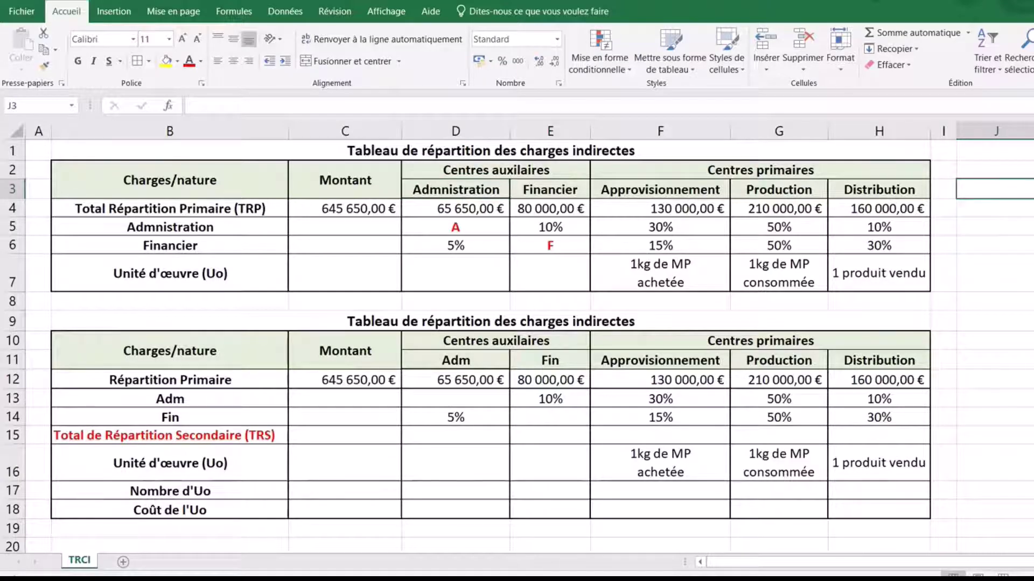
pyautogui.hscroll(1, 807, 336)
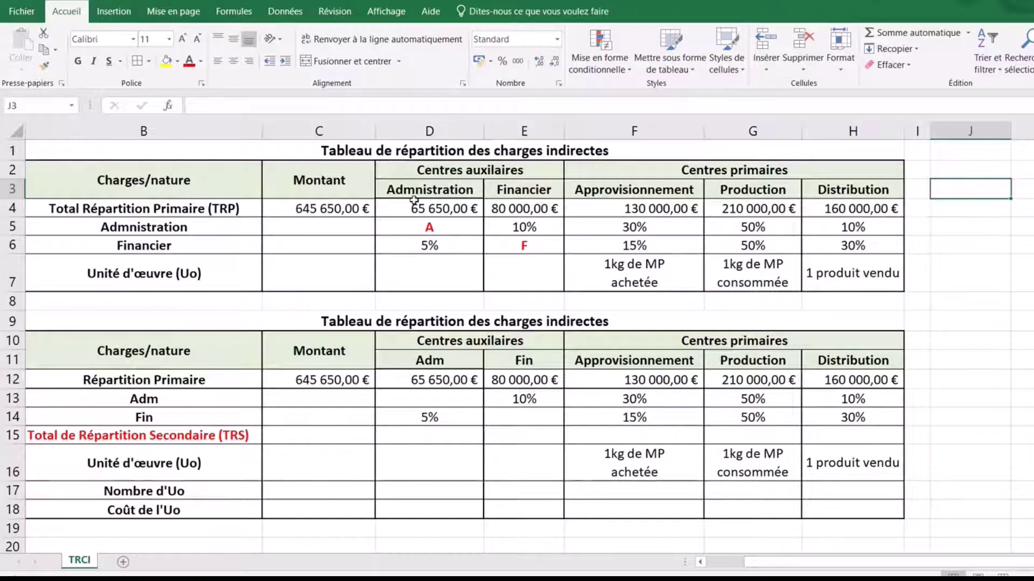
pyautogui.write('A')
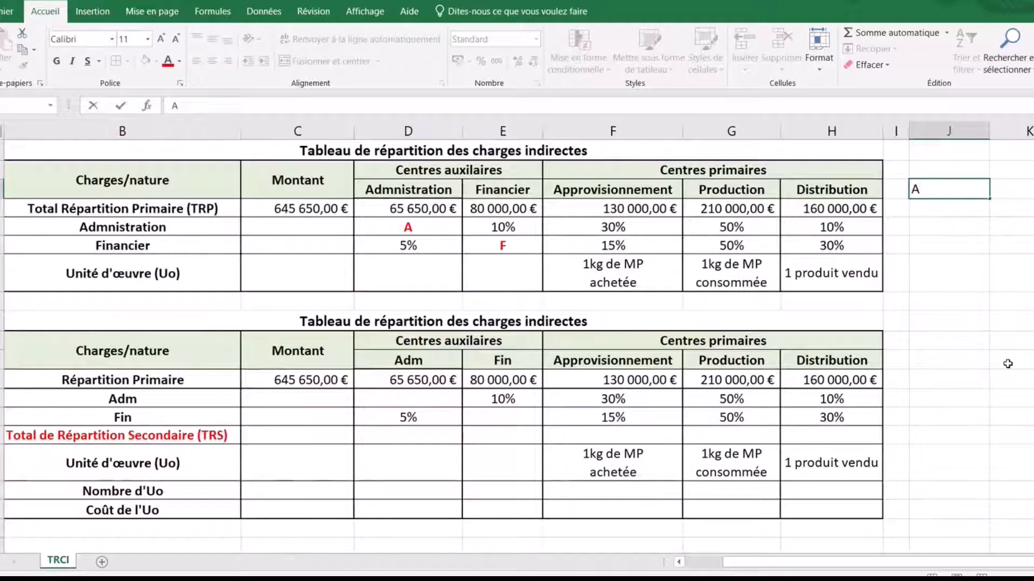
pyautogui.write(' = 65650')
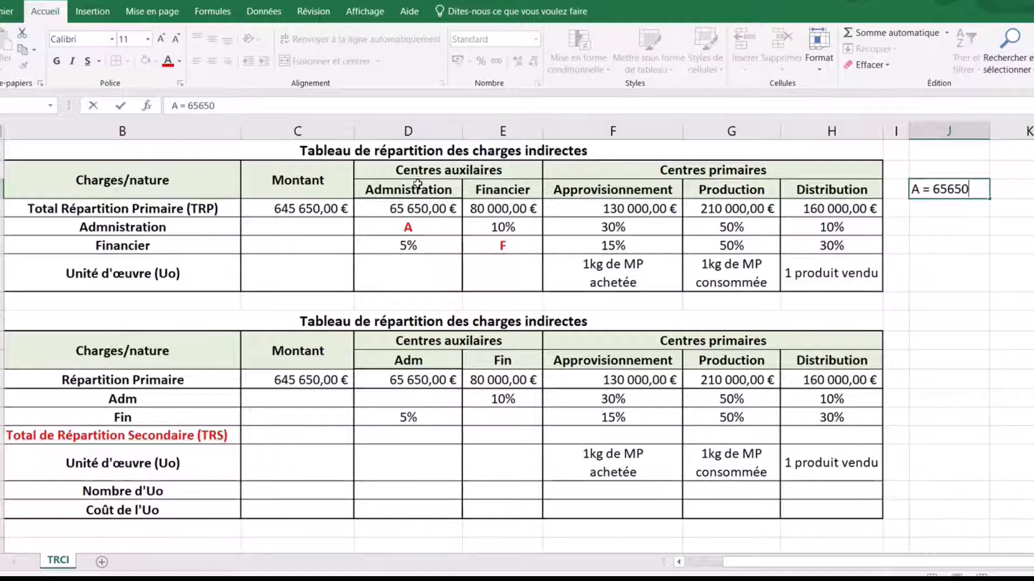
pyautogui.click(945, 189)
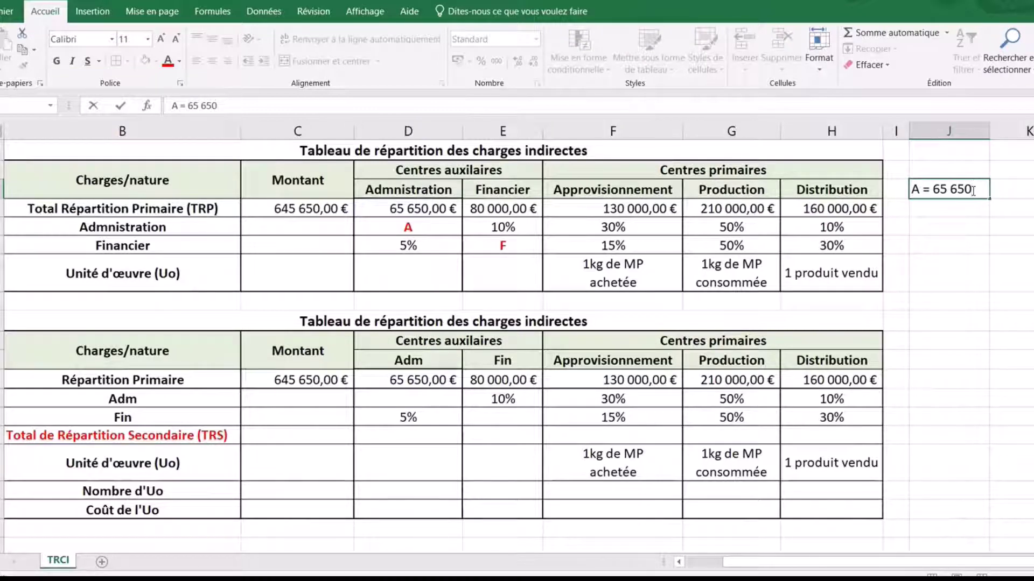
pyautogui.write('+')
pyautogui.write('0,05')
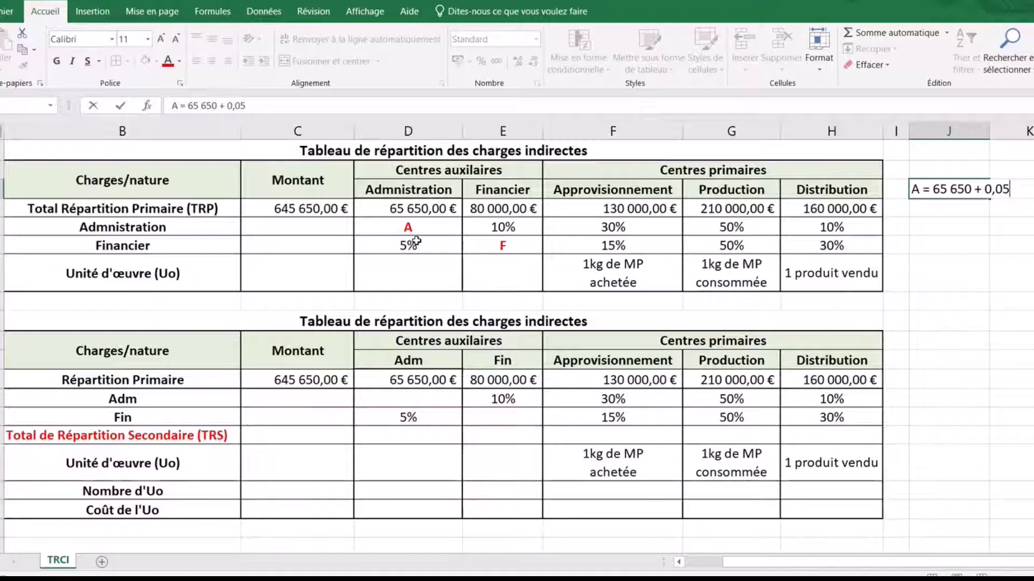
pyautogui.write('F')
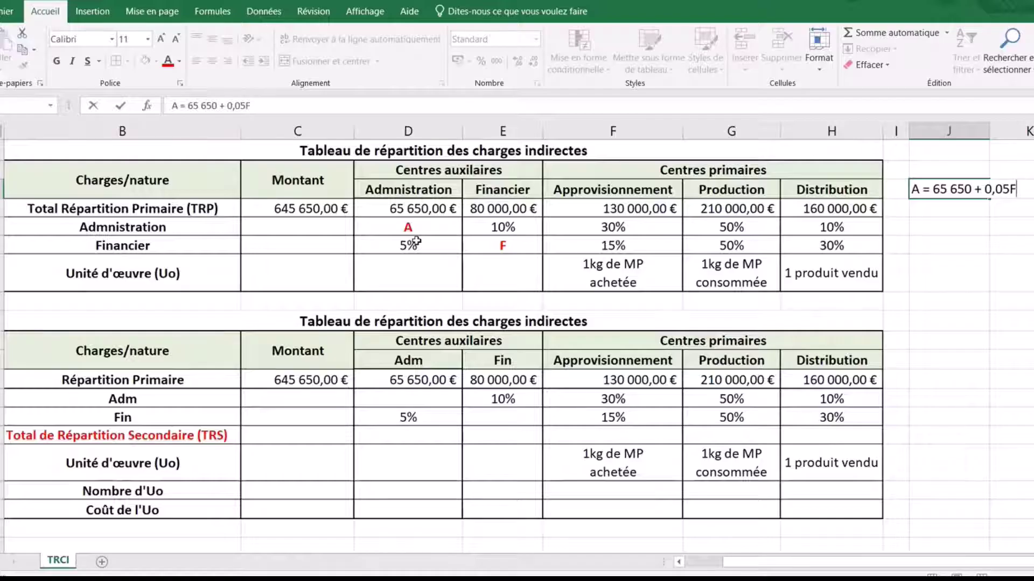
pyautogui.click(433, 208)
pyautogui.click(423, 227)
pyautogui.click(427, 209)
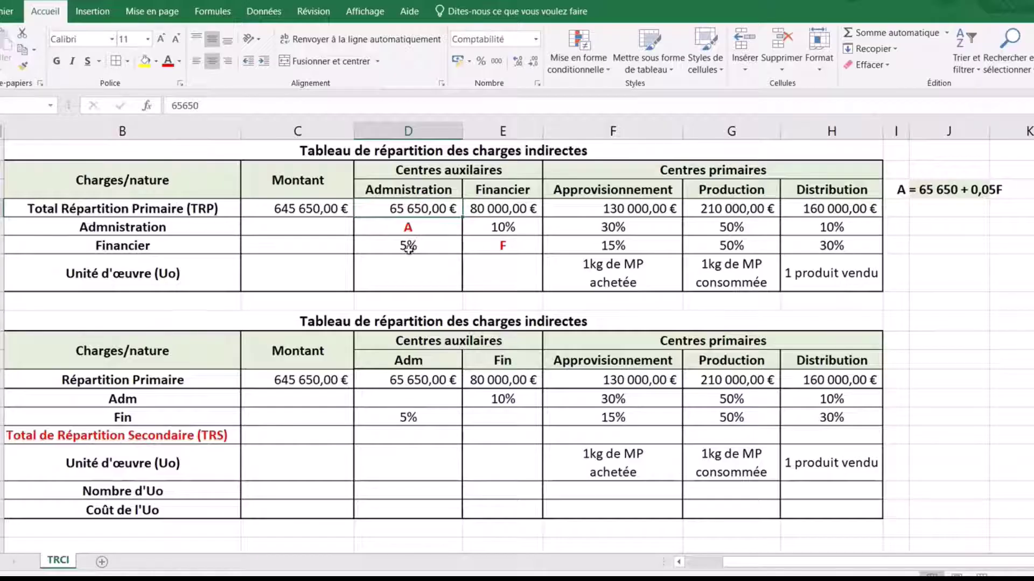
# Merge I3:K3 around the Administration equation, align it left and fill it yellow.
pyautogui.click(408, 247)
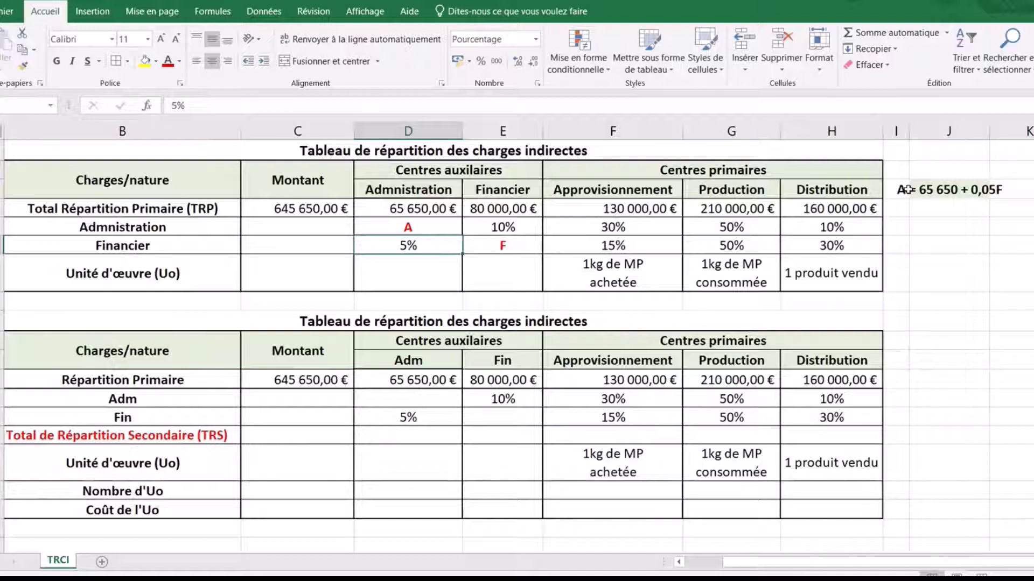
pyautogui.moveTo(906, 190); pyautogui.dragTo(1002, 189)
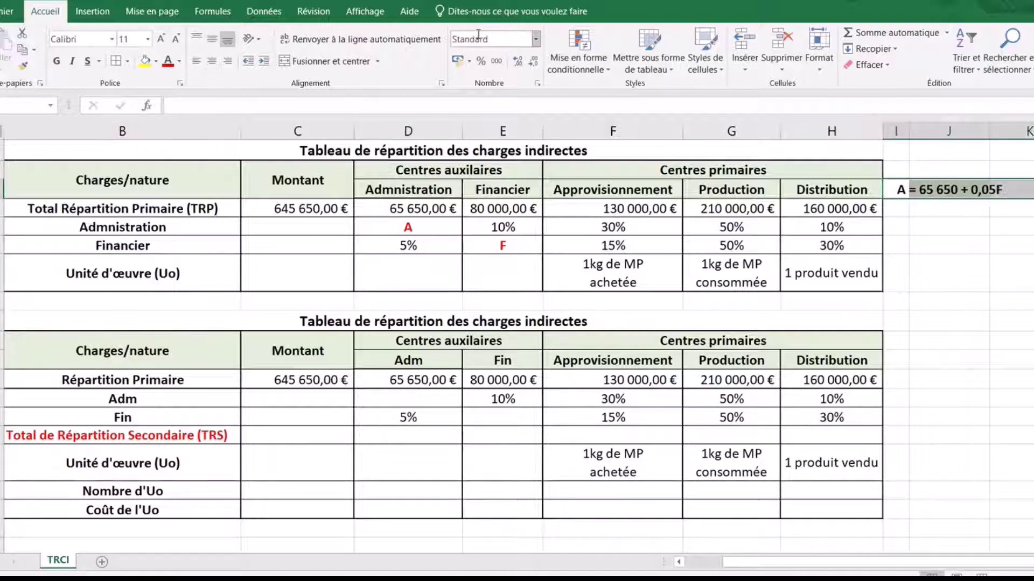
pyautogui.click(327, 61)
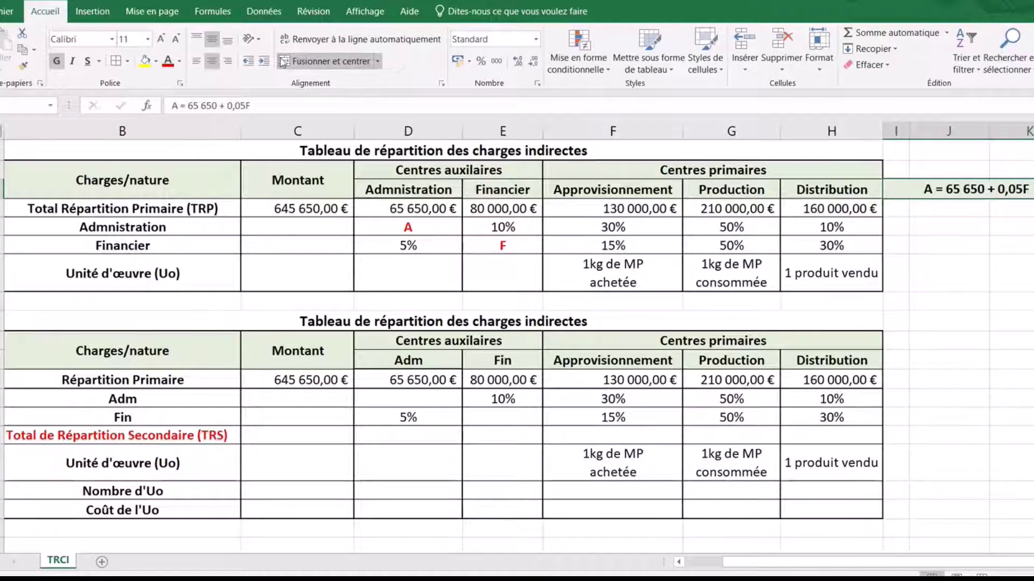
pyautogui.click(195, 62)
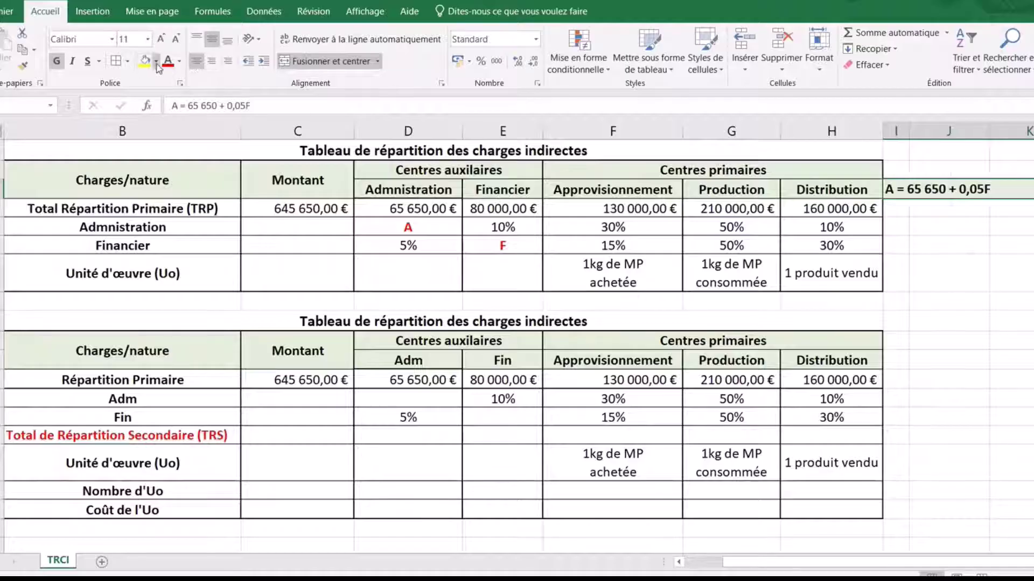
pyautogui.click(145, 63)
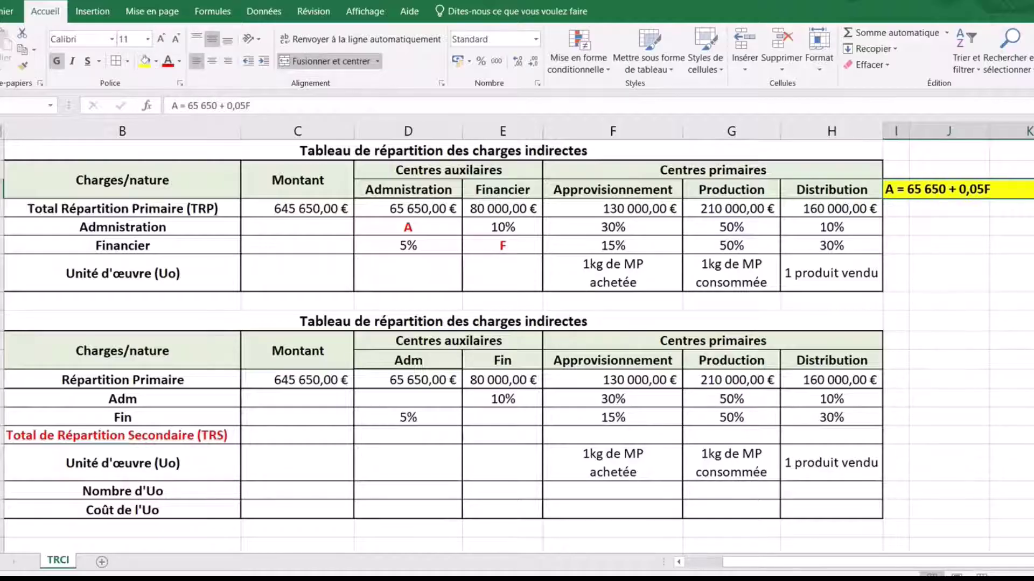
# Write the Financier equation "F = 80 000 + 0,1A" in I4, directly below the Administration equation.
pyautogui.click(899, 210)
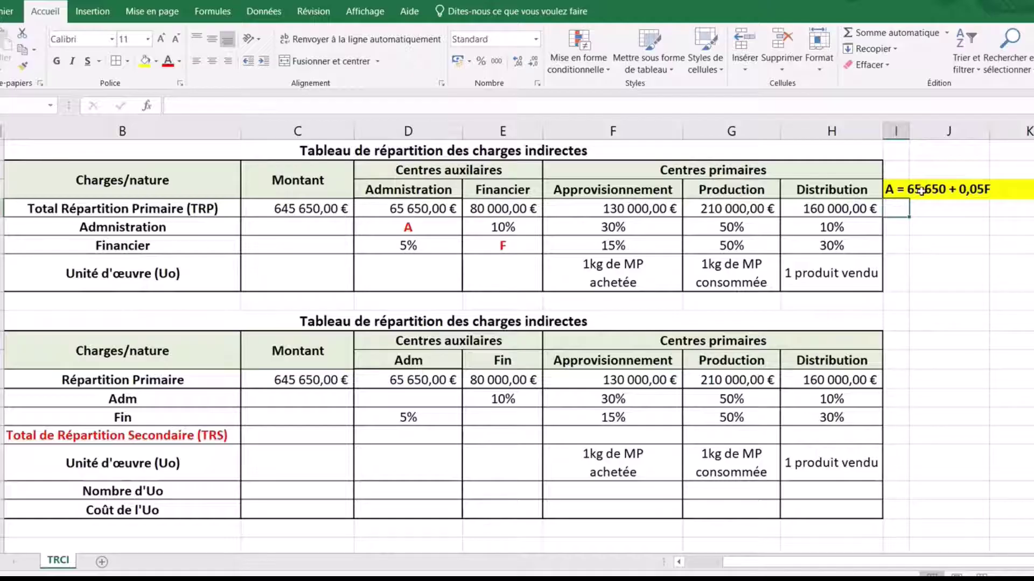
pyautogui.write('F')
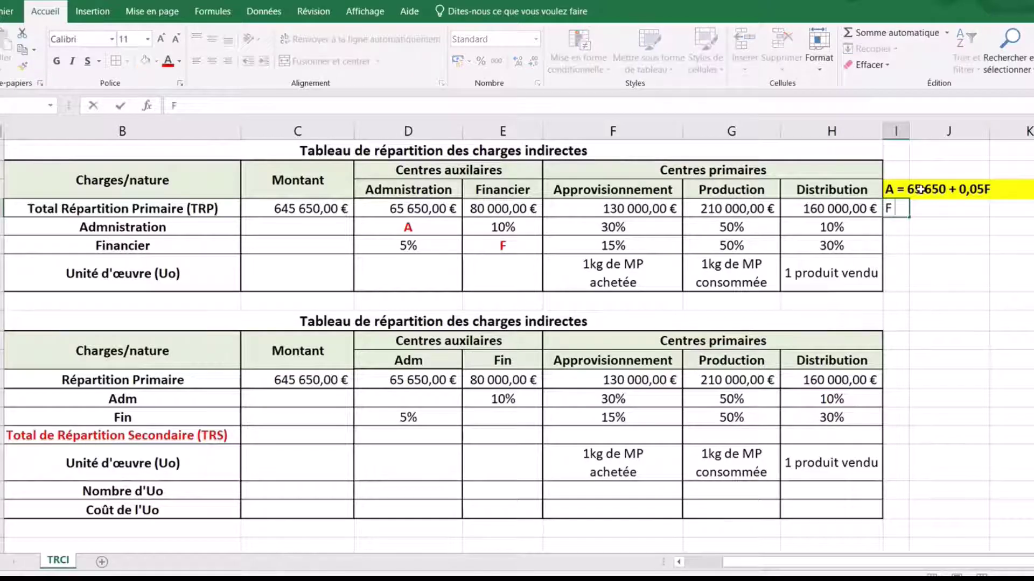
pyautogui.write(' + 80 000 +')
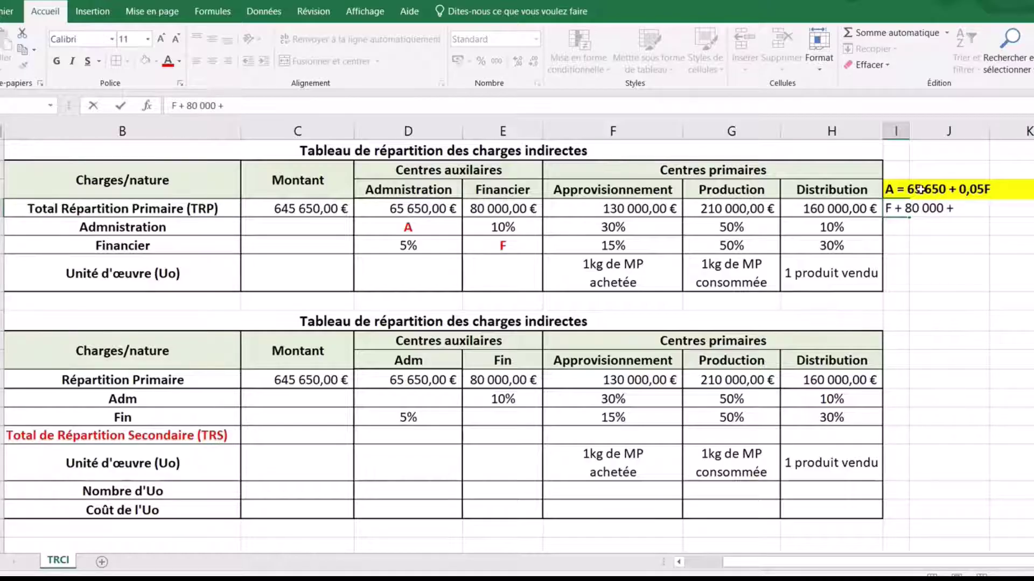
pyautogui.click(904, 207)
pyautogui.press('BackSpace')
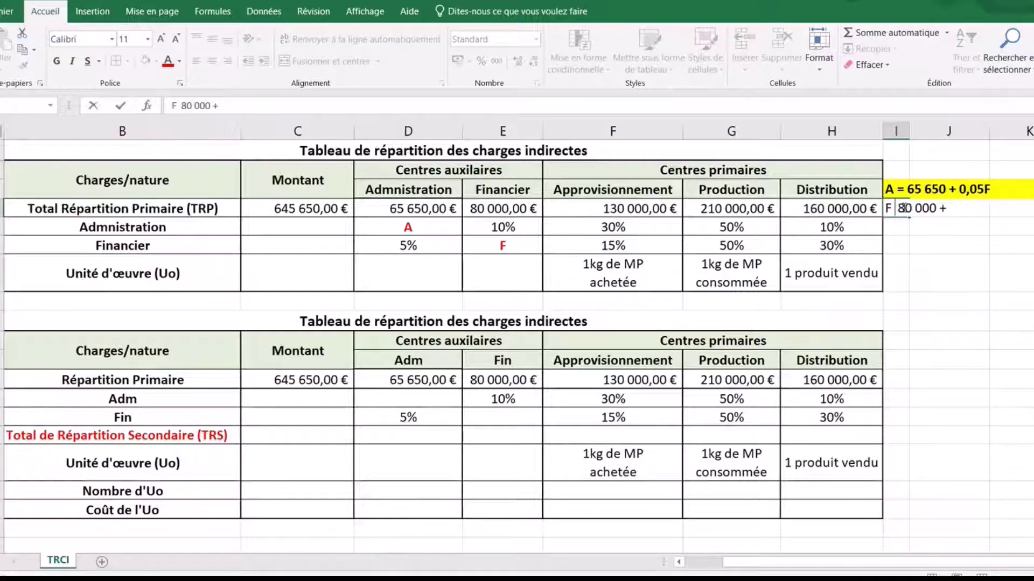
pyautogui.write('=')
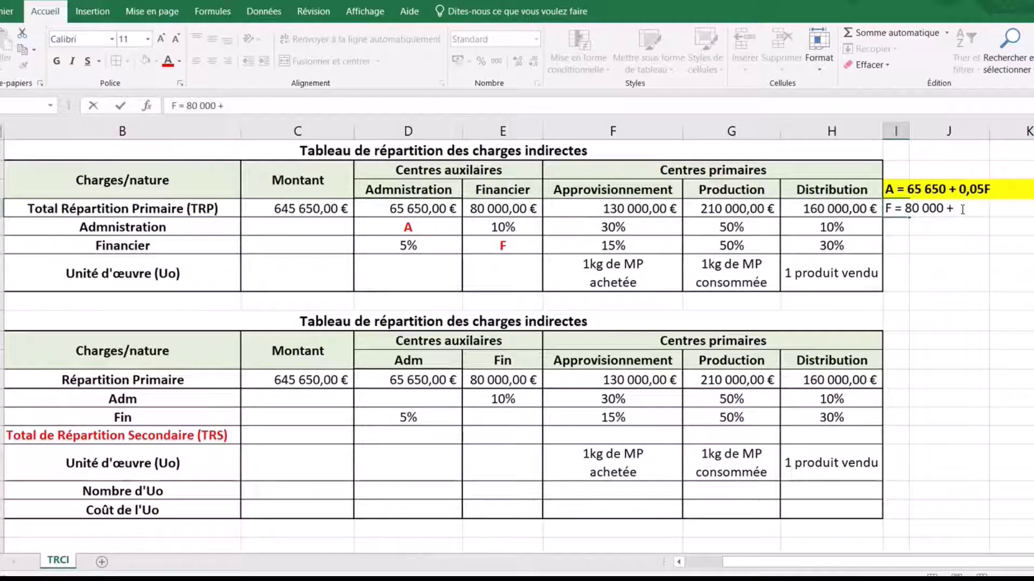
pyautogui.write('0,1A')
pyautogui.click(995, 284)
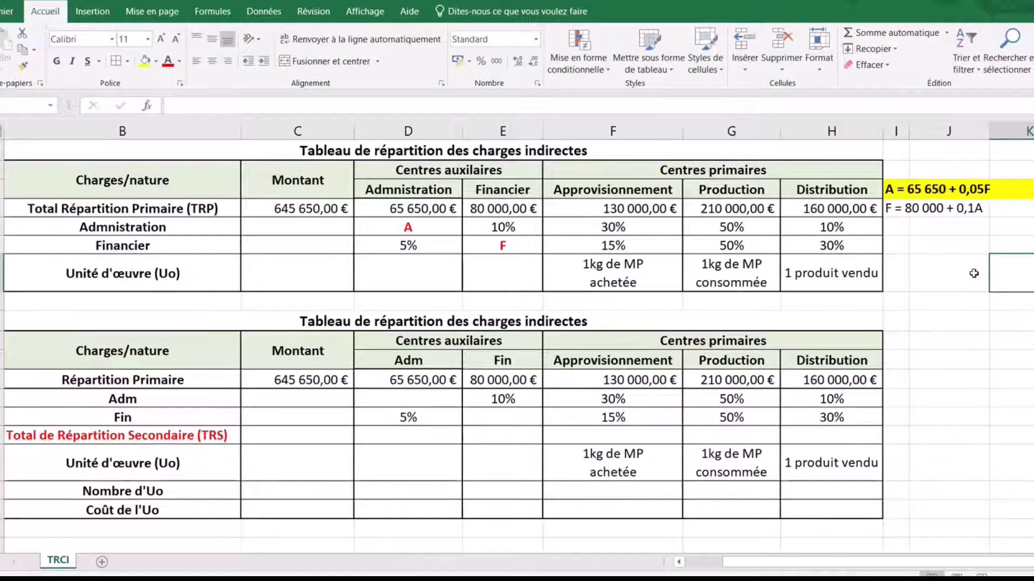
# Format the Financier equation in bold on a light blue fill, merged across I4:K4 and aligned left.
pyautogui.moveTo(897, 209); pyautogui.dragTo(938, 208)
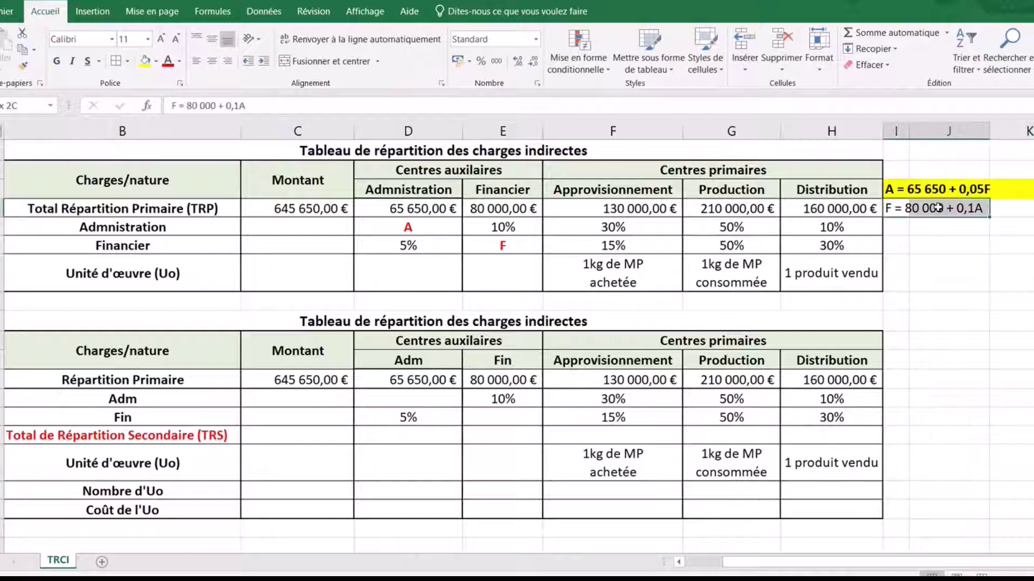
pyautogui.click(144, 61)
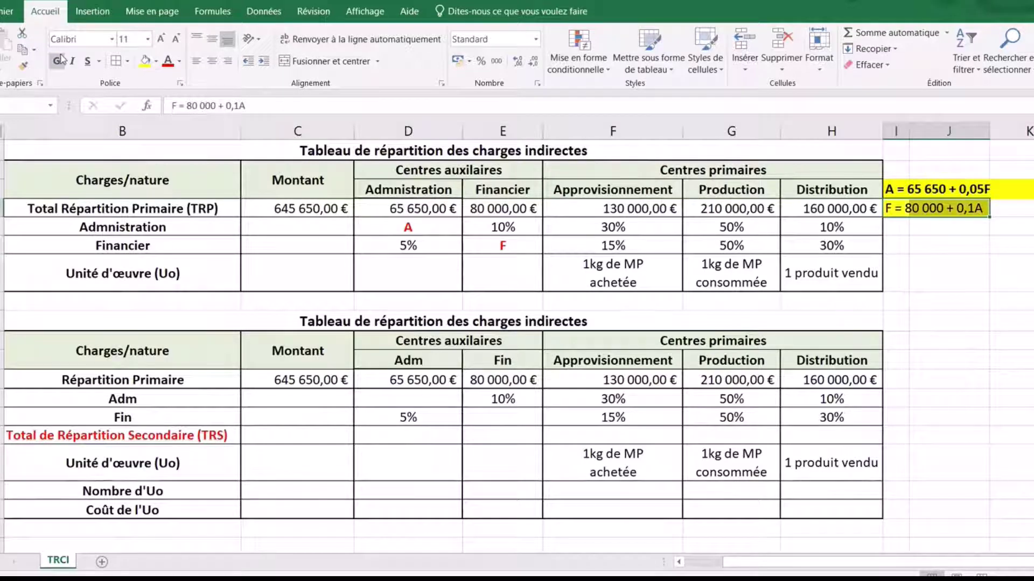
pyautogui.click(156, 61)
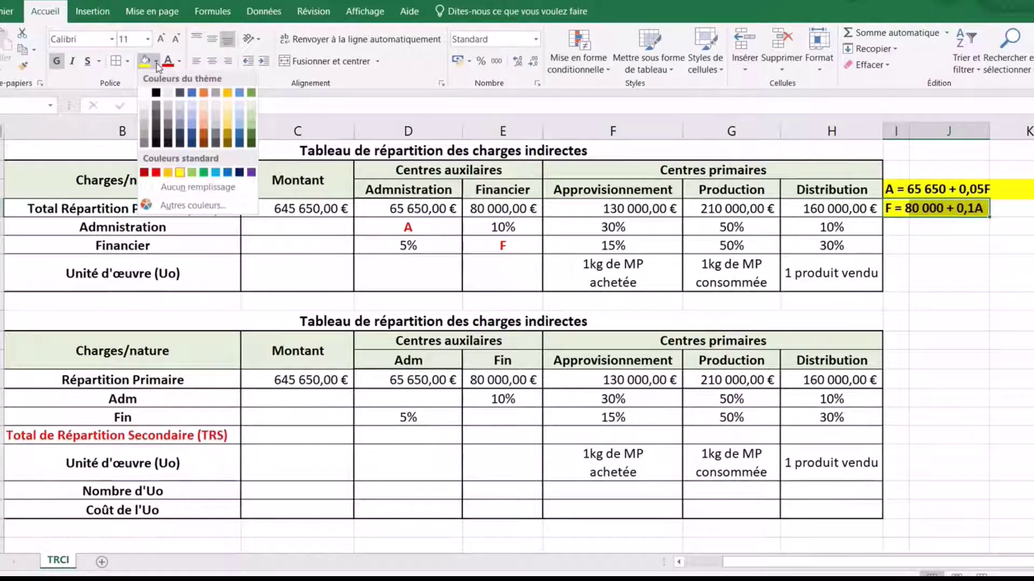
pyautogui.click(239, 114)
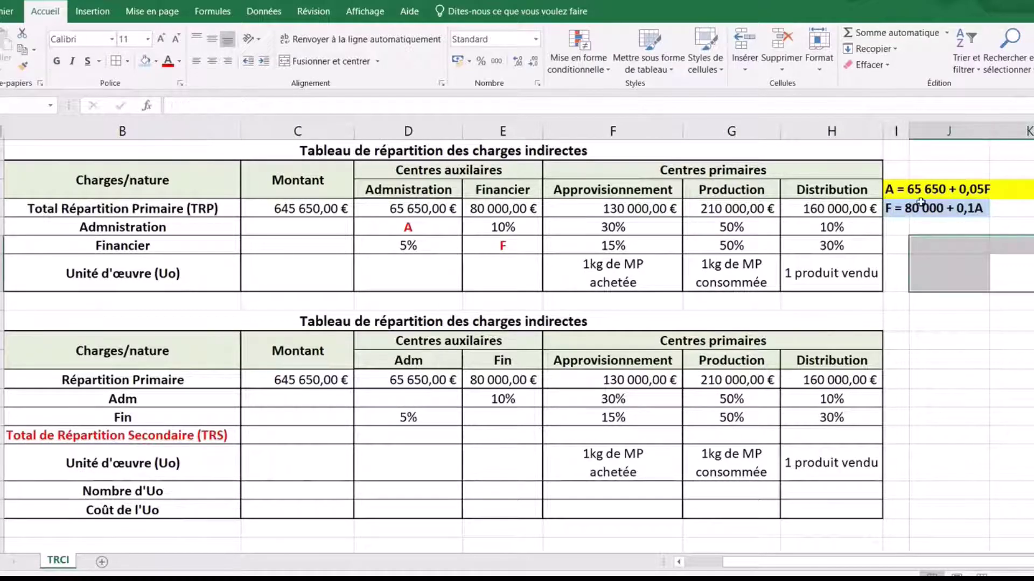
pyautogui.moveTo(901, 208); pyautogui.dragTo(1013, 215)
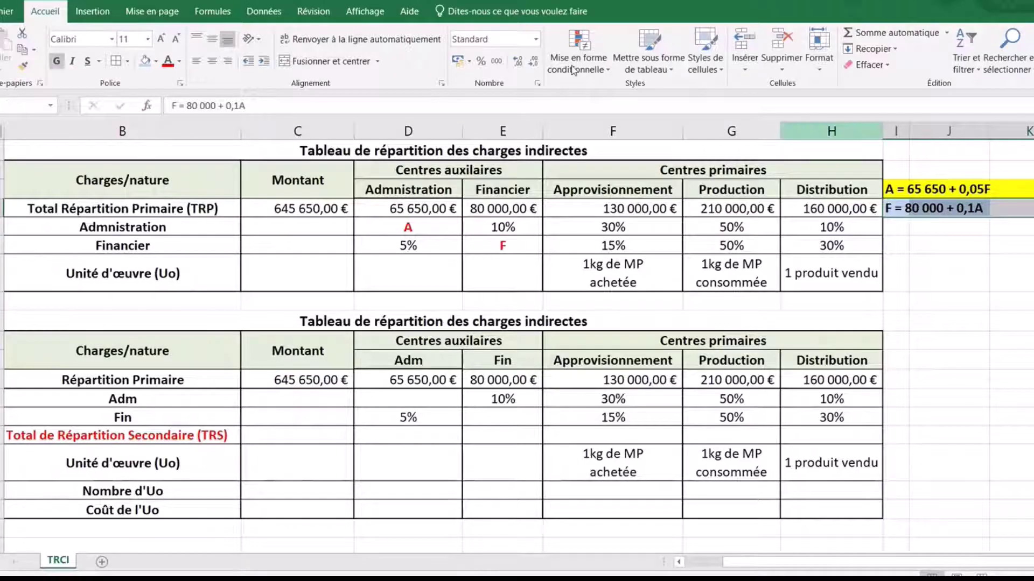
pyautogui.click(326, 60)
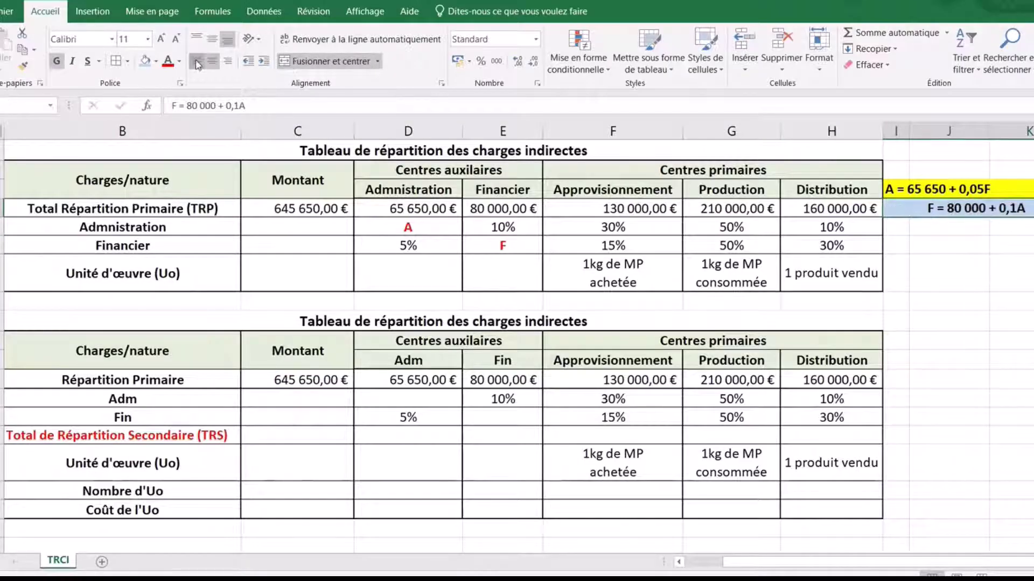
pyautogui.click(197, 62)
pyautogui.click(1007, 302)
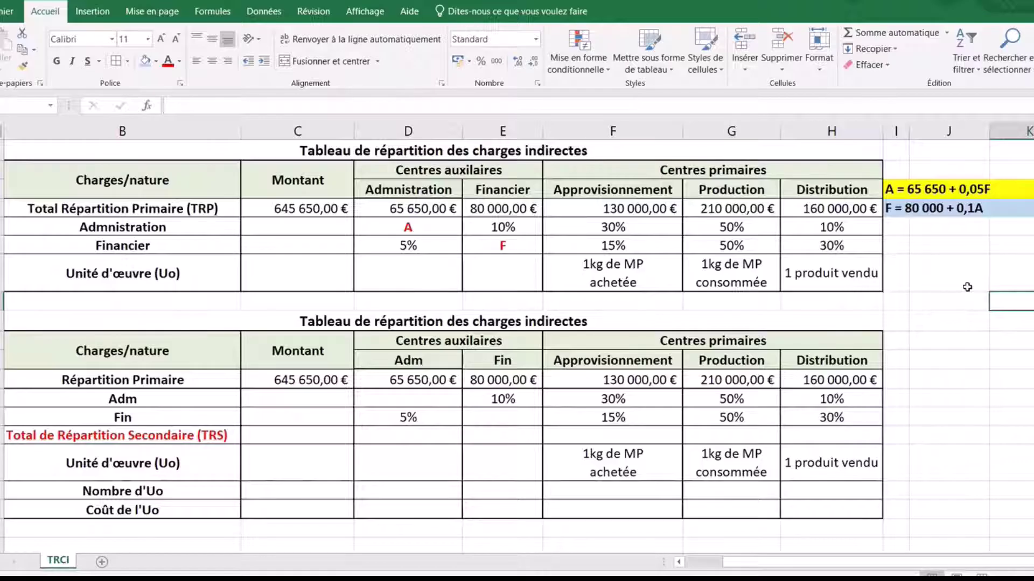
pyautogui.click(928, 208)
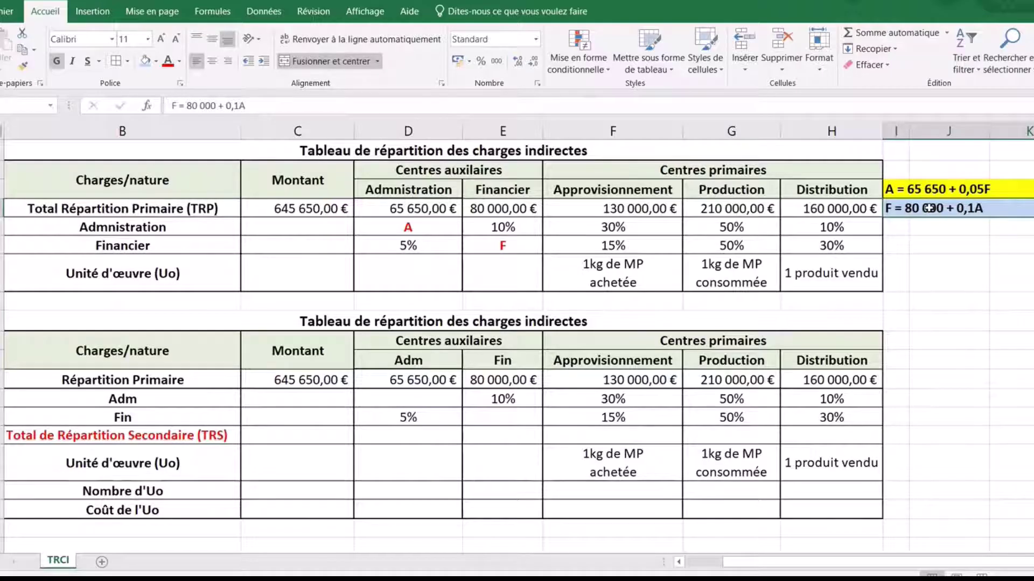
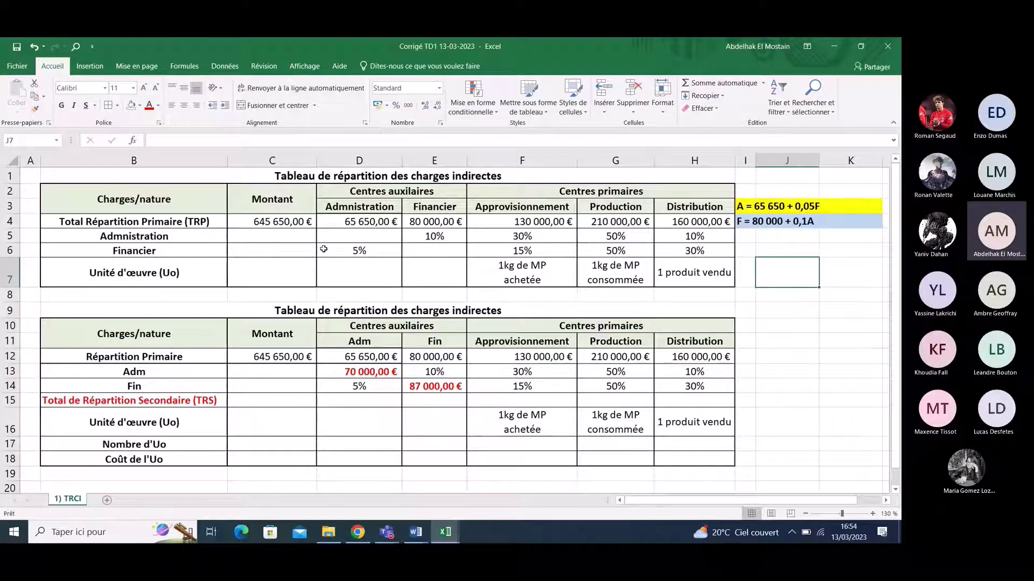
# Enter "?" in the empty auxiliary centre cells D5 and E6 of the first table.
pyautogui.click(364, 237)
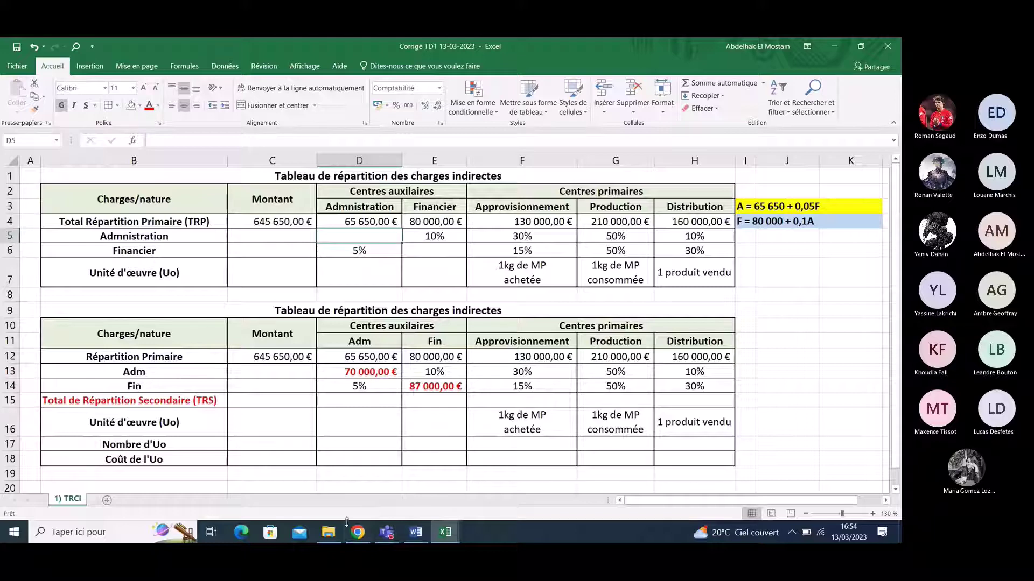
pyautogui.write('?')
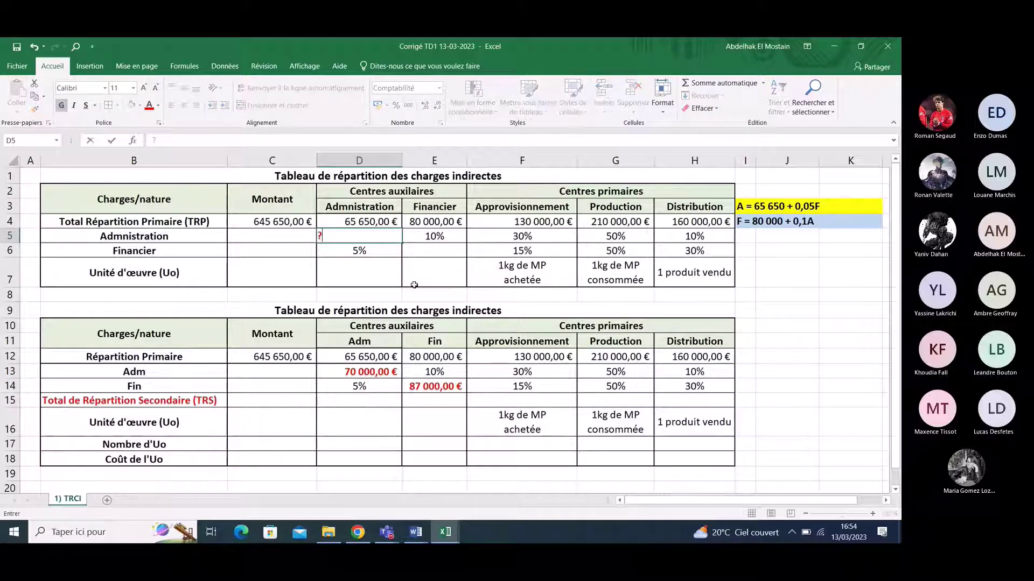
pyautogui.click(432, 253)
pyautogui.write('?')
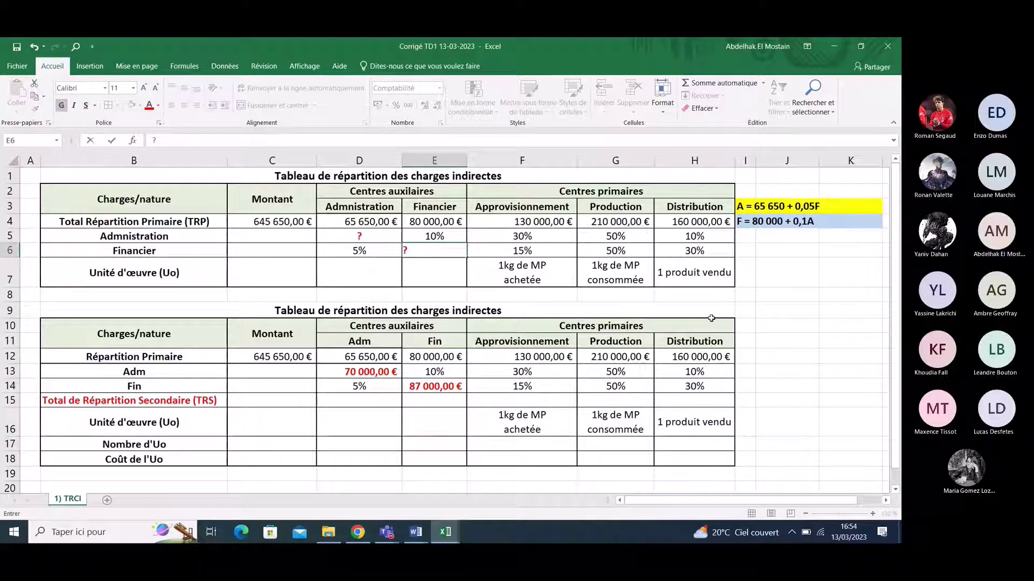
pyautogui.click(781, 311)
# Add the unknowns' letters after the question marks, making D5 "? A" and E6 "? F".
pyautogui.doubleClick(370, 236)
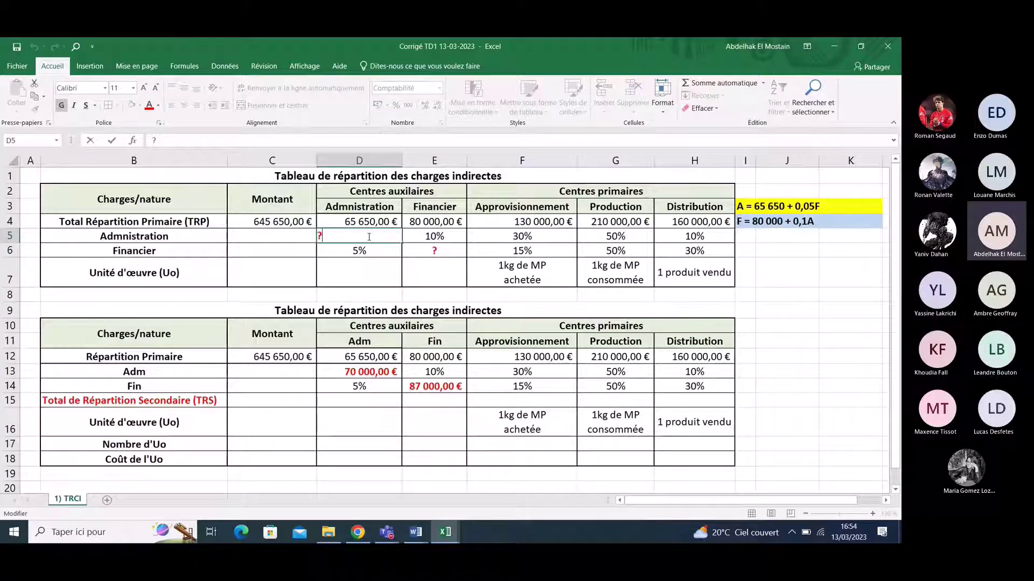
pyautogui.write('A')
pyautogui.doubleClick(445, 254)
pyautogui.write('F')
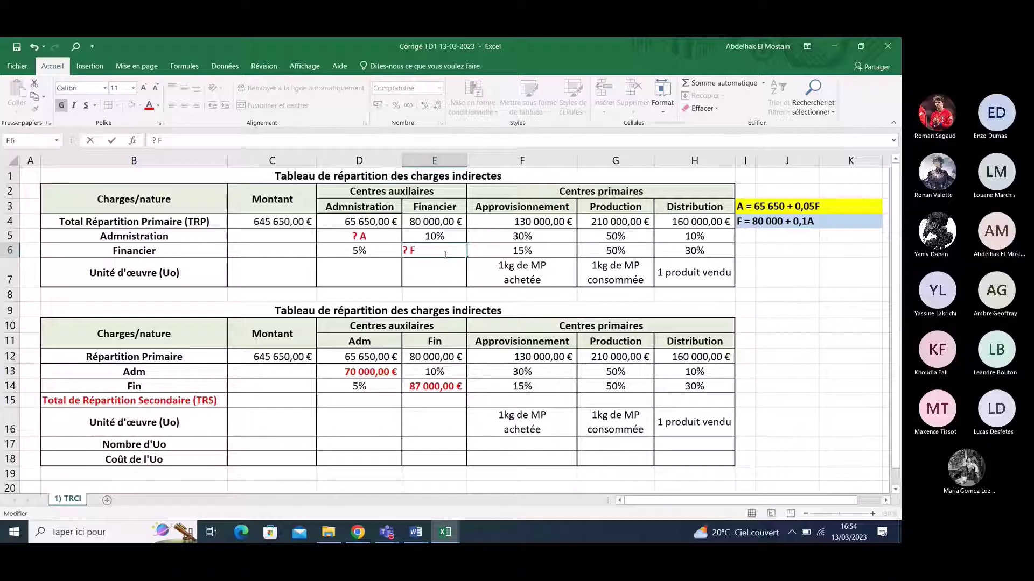
pyautogui.click(848, 306)
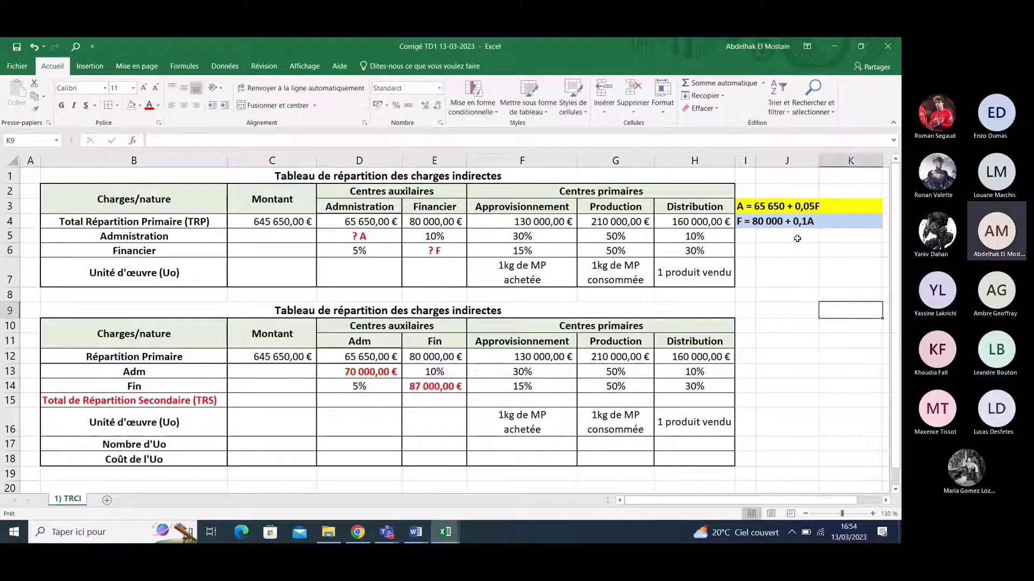
# Delete columns I to K, which hold the two equations beside the first table.
pyautogui.moveTo(745, 161); pyautogui.dragTo(840, 160)
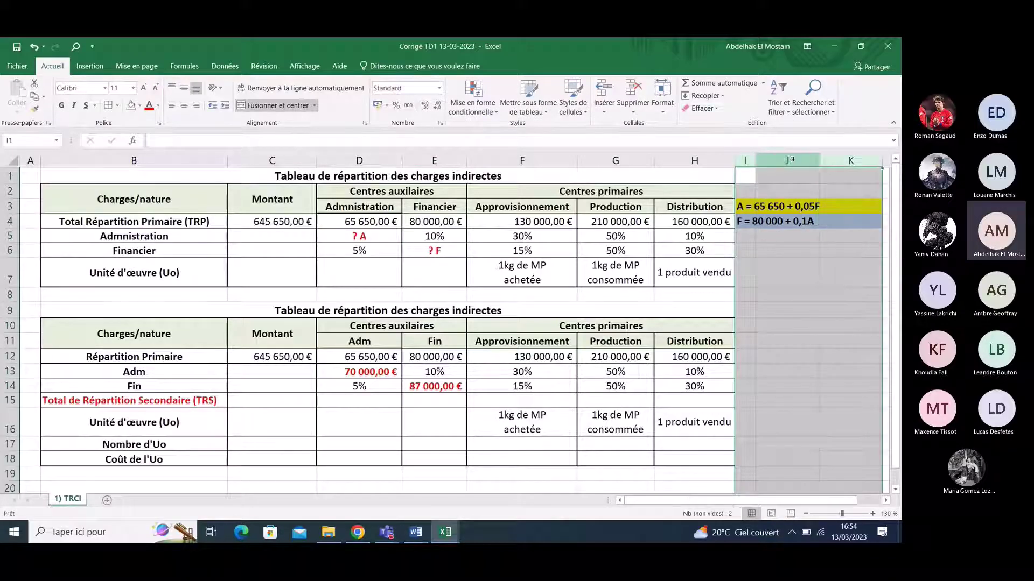
pyautogui.rightClick(790, 160)
pyautogui.click(831, 261)
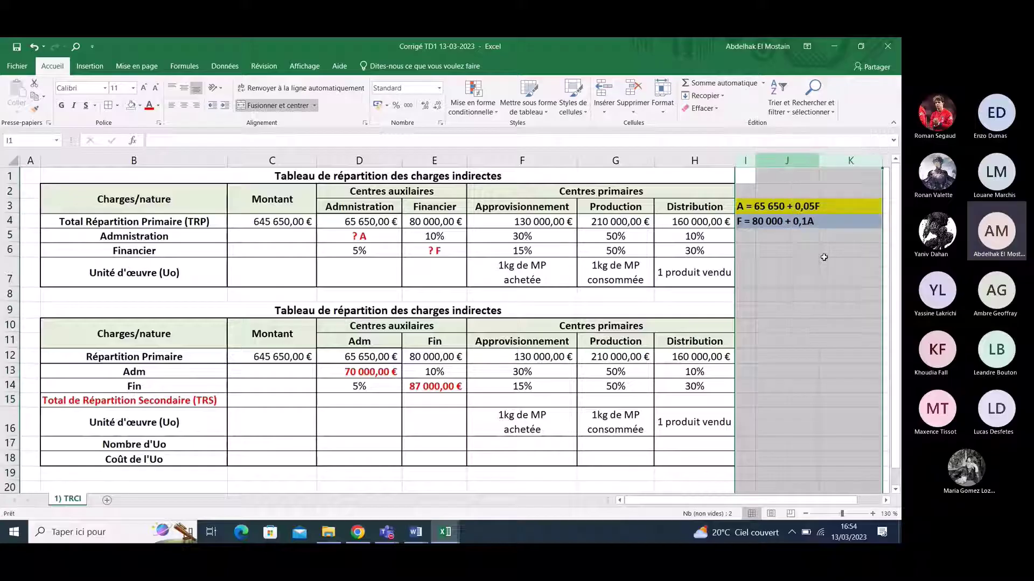
# Compare the unknown A in the first table with the solved Adm and Fin amounts in D13 and E14 of the second table.
pyautogui.click(370, 237)
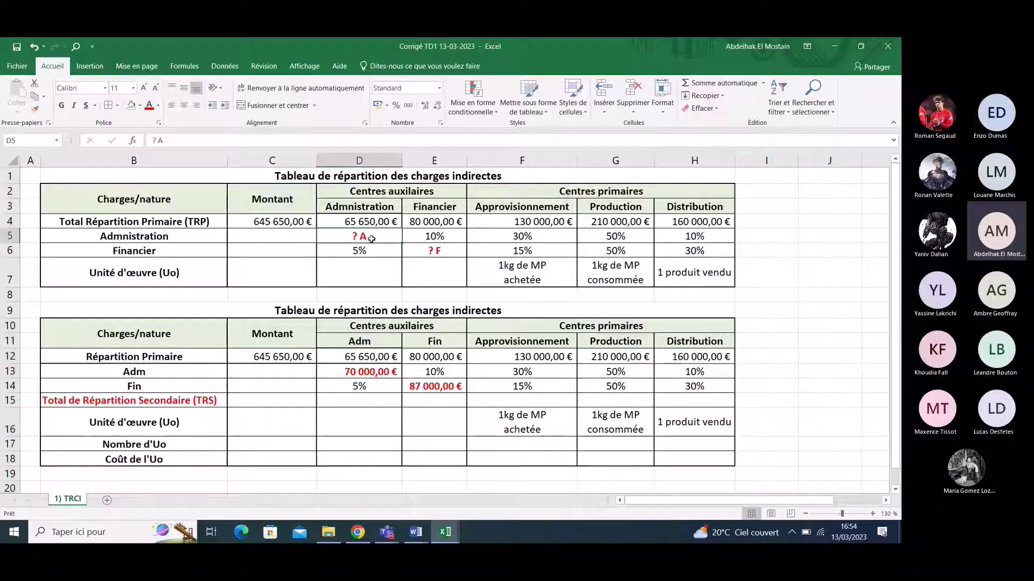
pyautogui.click(373, 371)
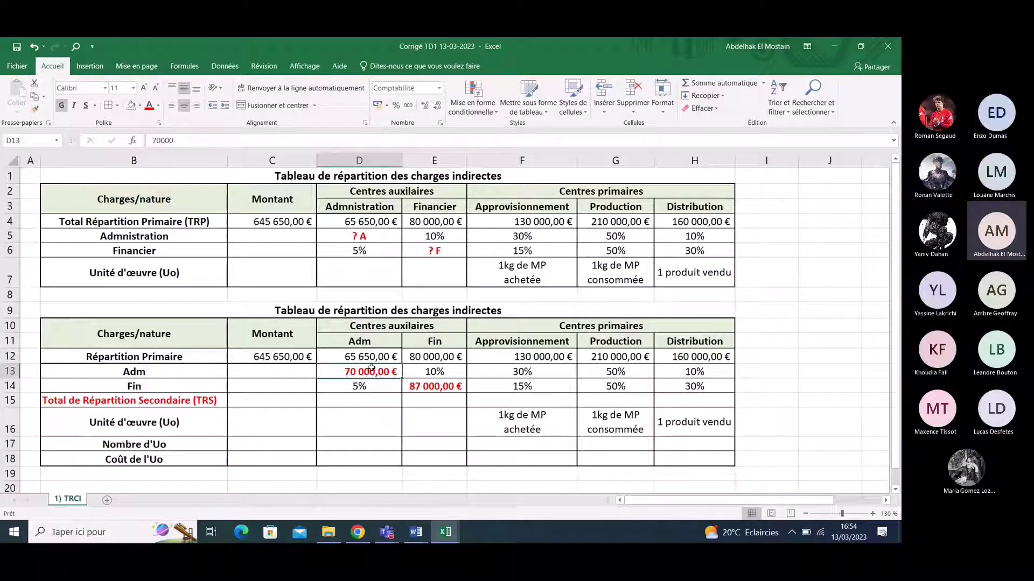
pyautogui.click(427, 391)
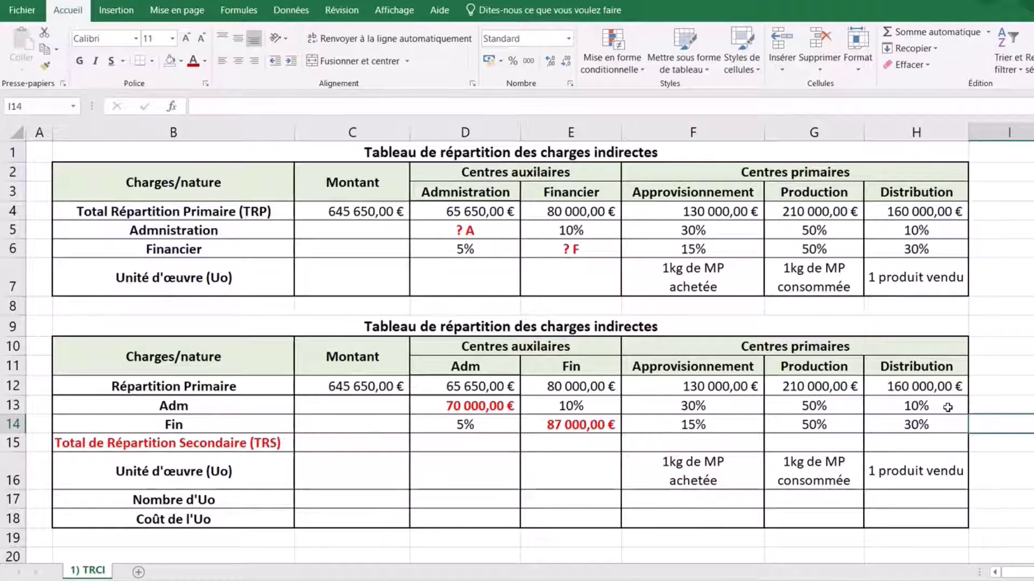
pyautogui.click(476, 405)
pyautogui.click(588, 426)
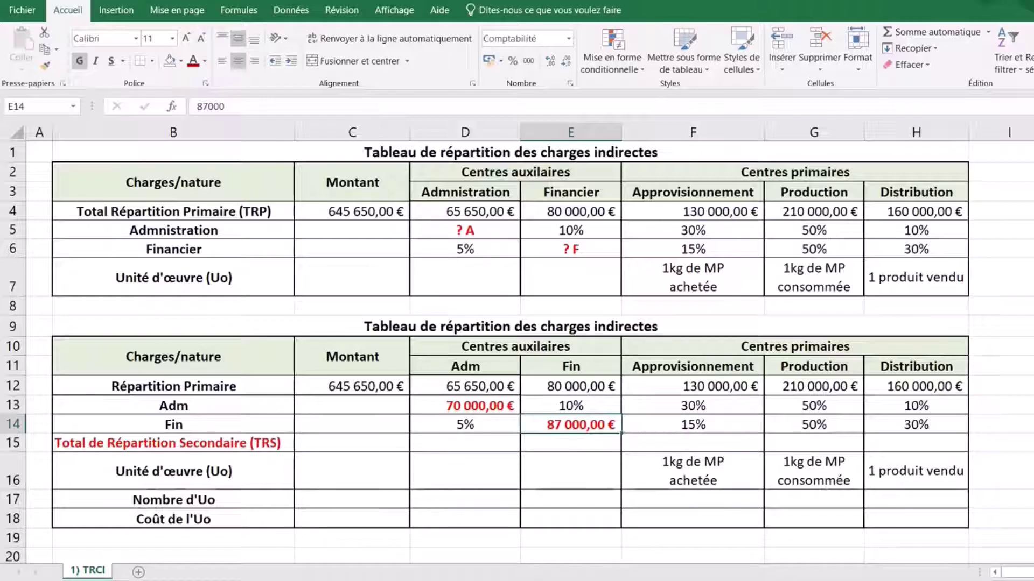
pyautogui.scroll(-1, 517, 323)
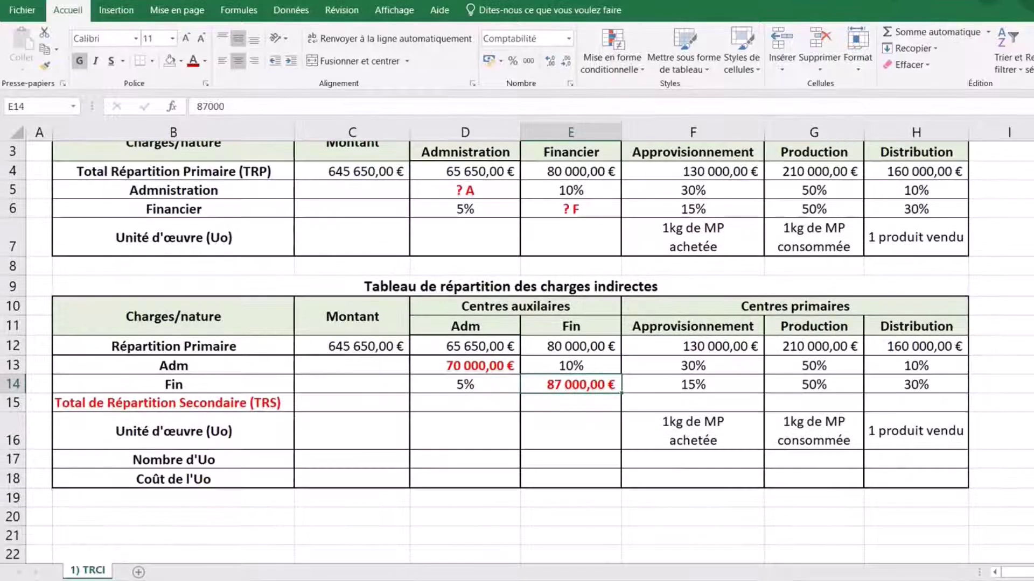
pyautogui.scroll(-2, 253, 473)
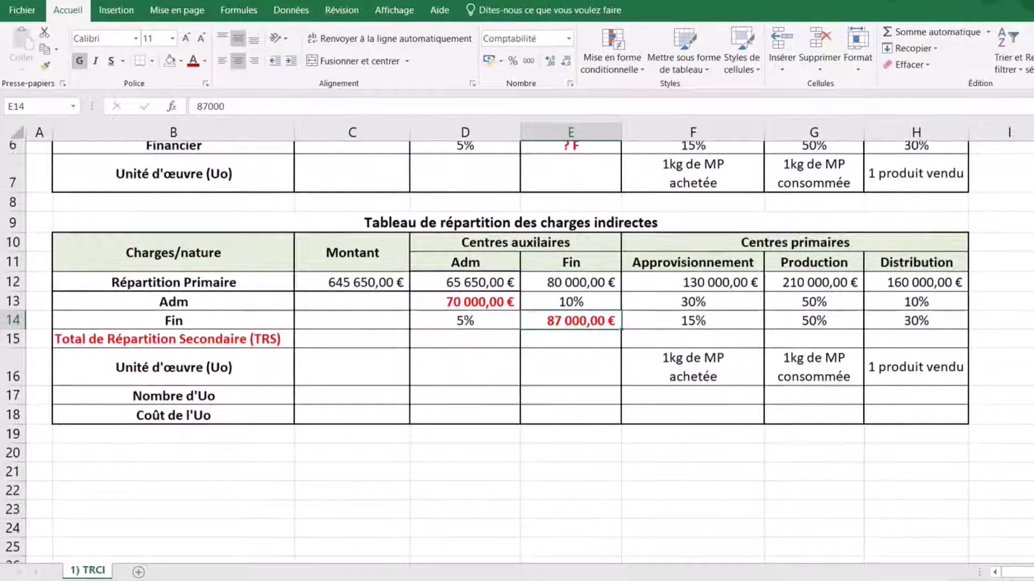
pyautogui.click(228, 443)
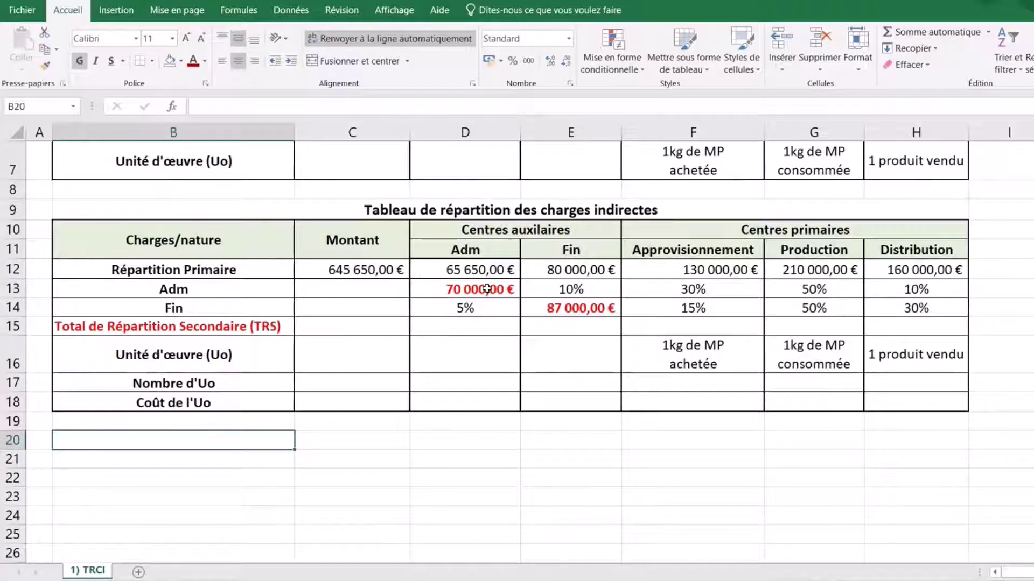
# Write the numerator of the Administration formula in B20 as "Adm = (65 650 + (5%*80 000))".
pyautogui.write('A')
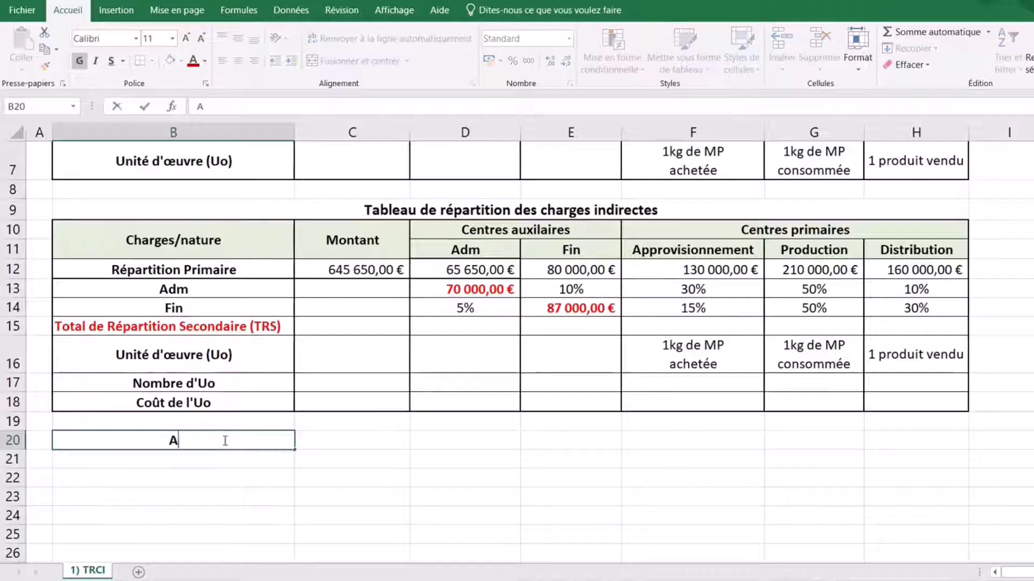
pyautogui.write('dm = ')
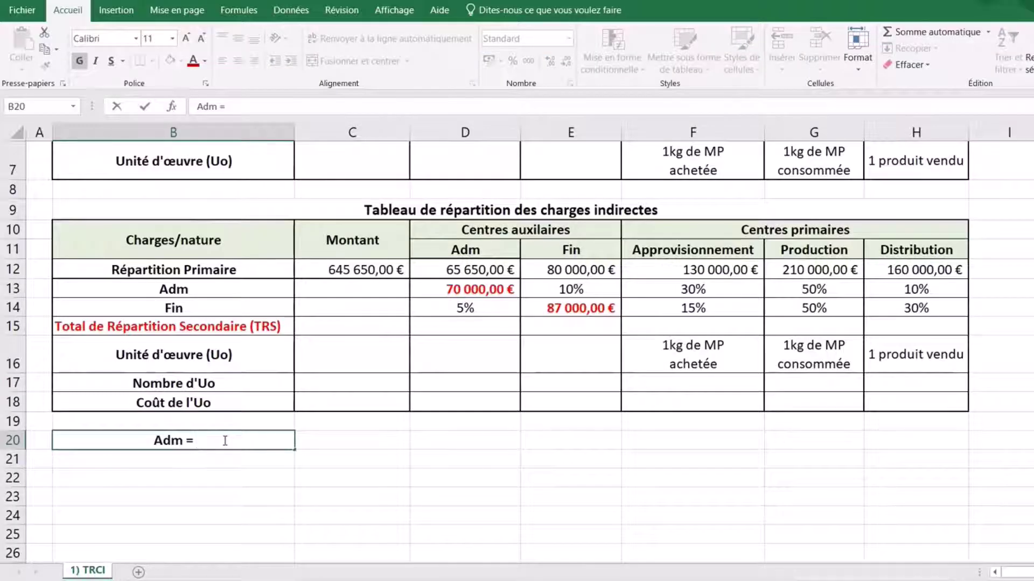
pyautogui.write('(')
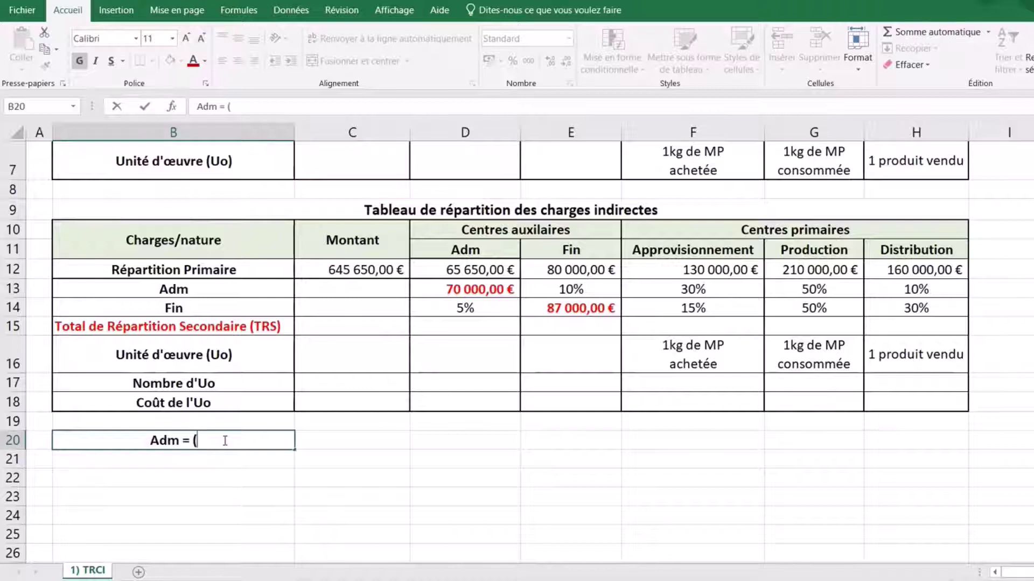
pyautogui.write('65 650')
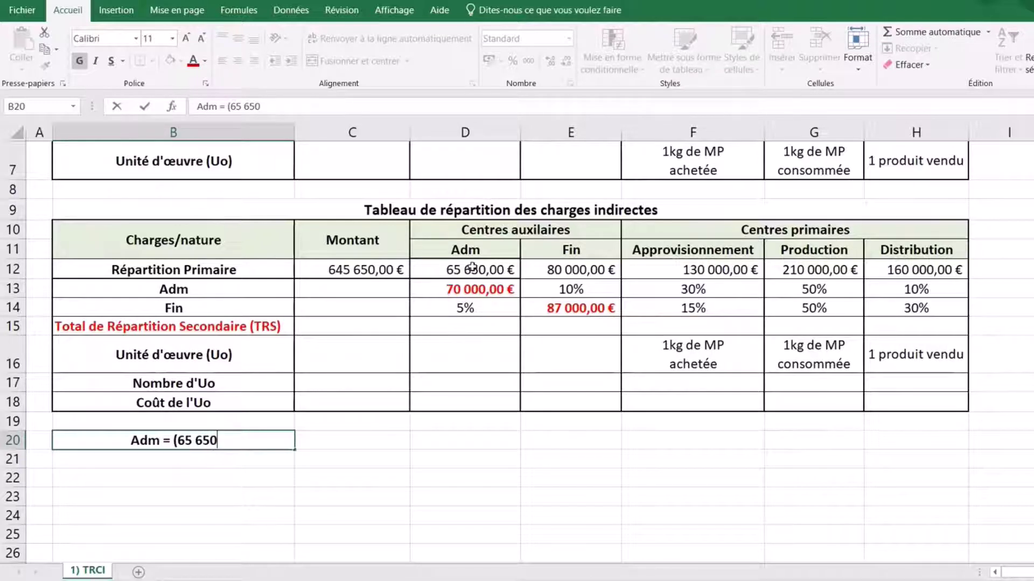
pyautogui.write(' +')
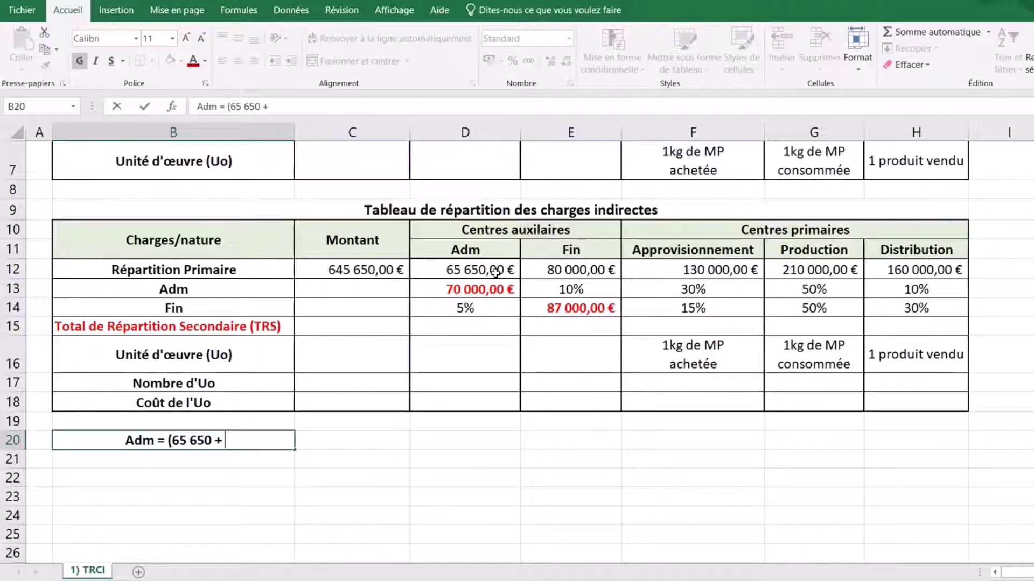
pyautogui.write(' (')
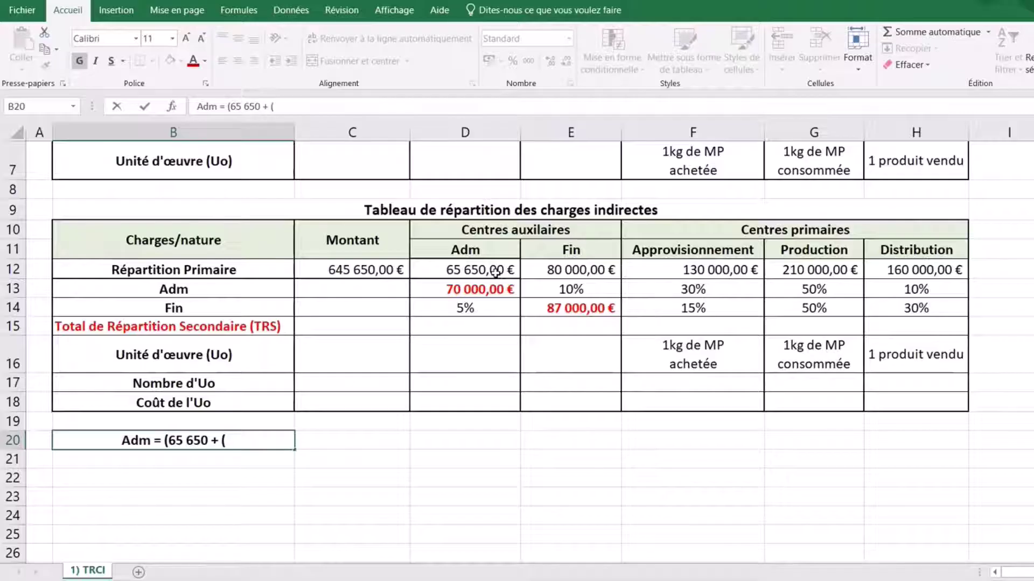
pyautogui.write('5%*')
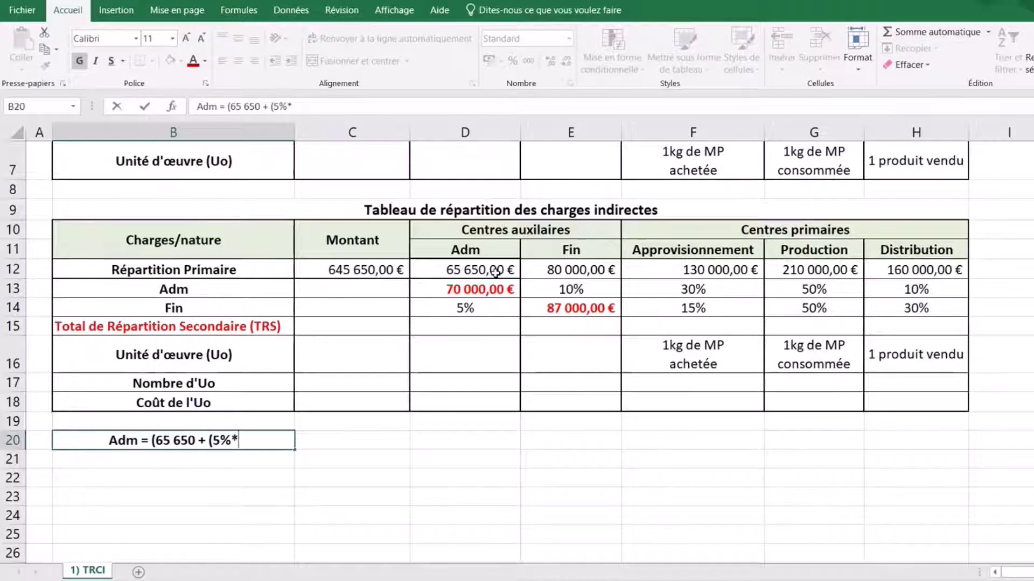
pyautogui.write('80')
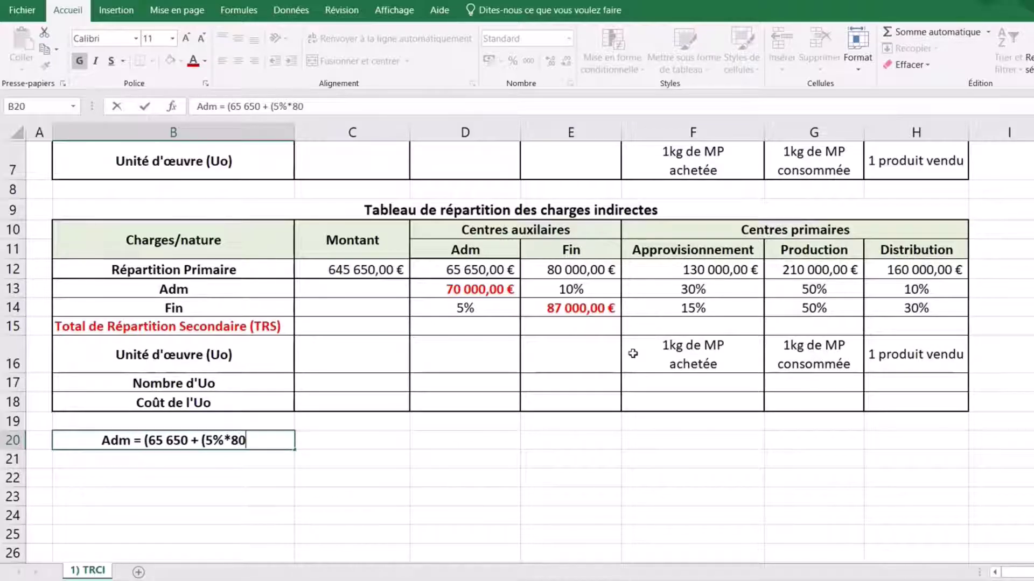
pyautogui.write(' 000')
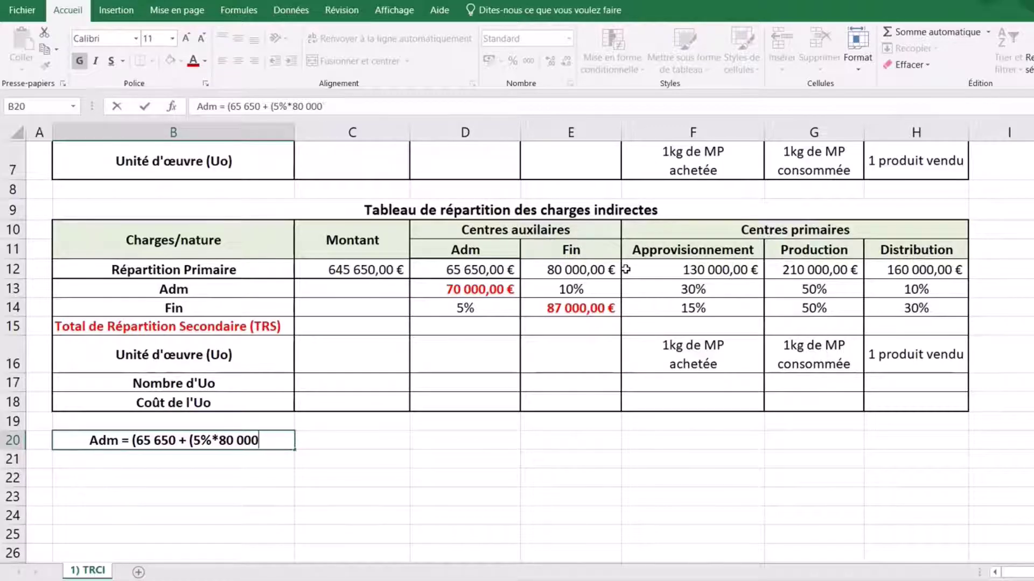
pyautogui.write('))')
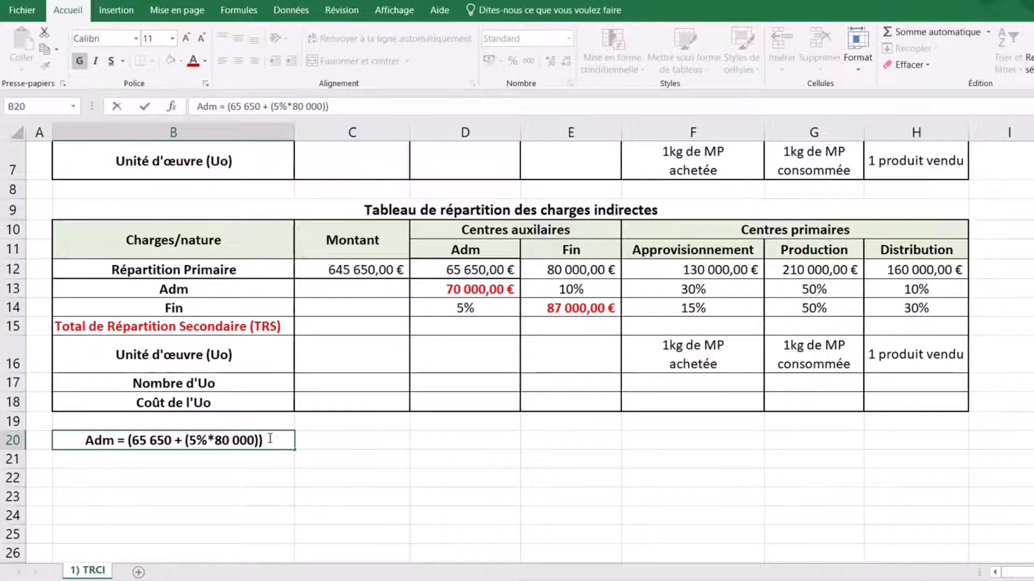
# Underline the expression after "Adm =" in B20 to form the fraction bar.
pyautogui.moveTo(266, 441); pyautogui.dragTo(126, 440)
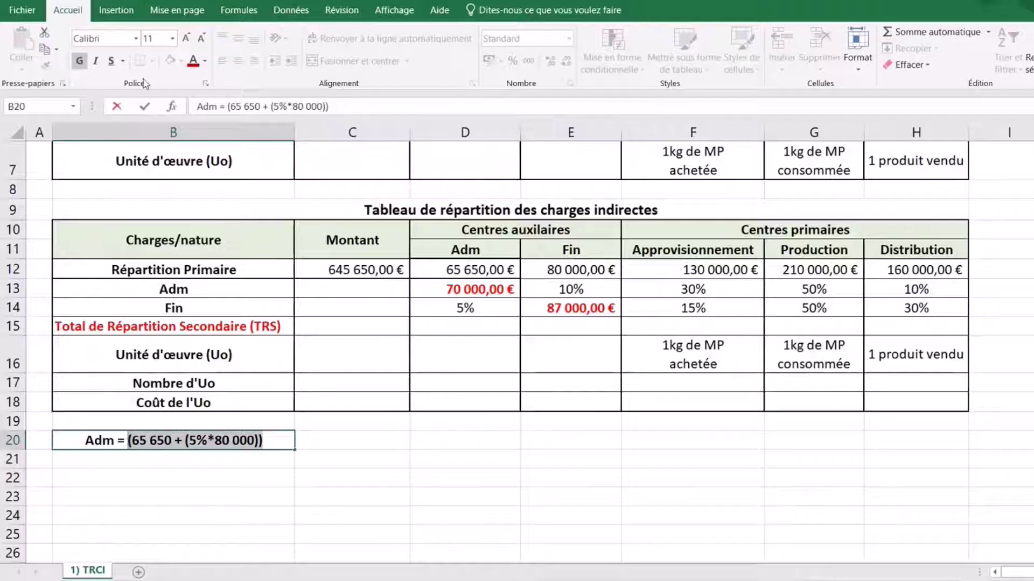
pyautogui.click(111, 60)
pyautogui.click(276, 443)
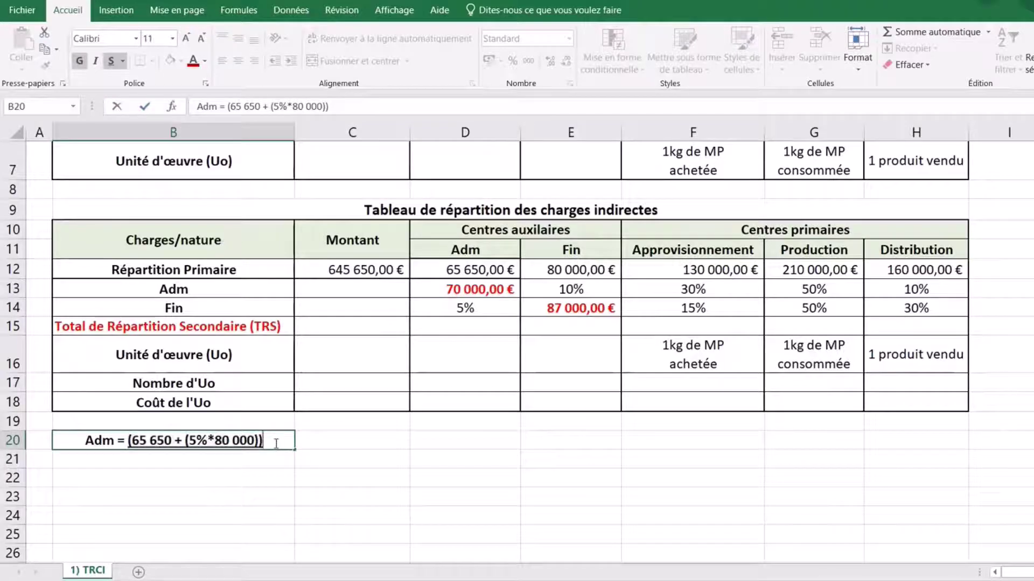
# Add the denominator "(1 - (5%*10%))" on a second line within B20.
pyautogui.hotkey('alt', 'Return')
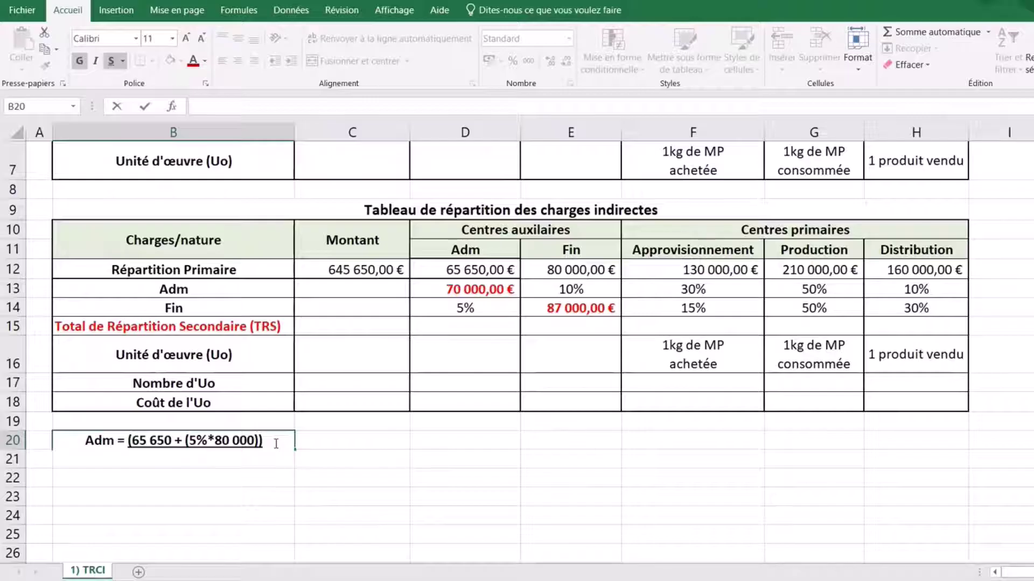
pyautogui.write('(1 - (5')
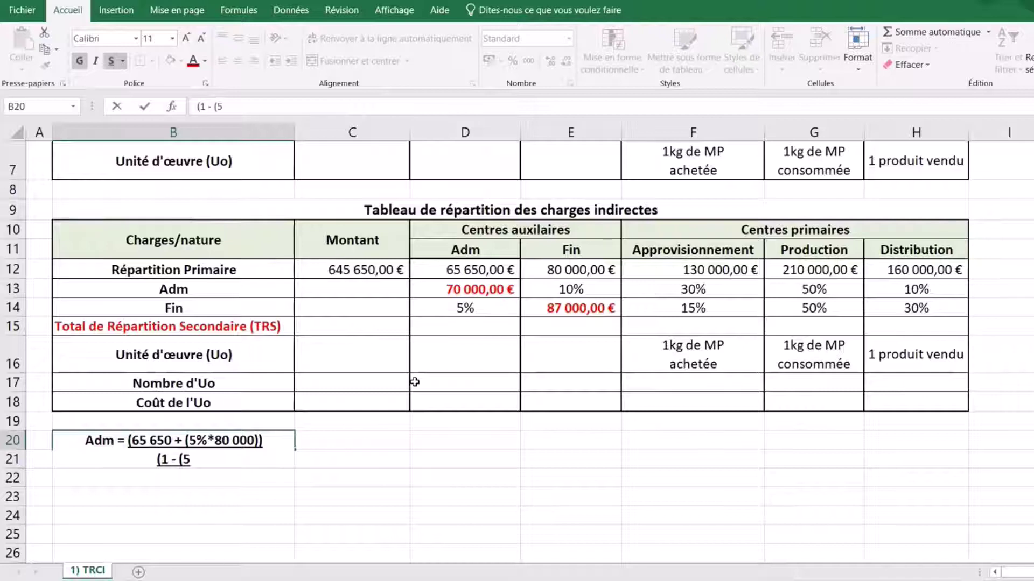
pyautogui.write('%*')
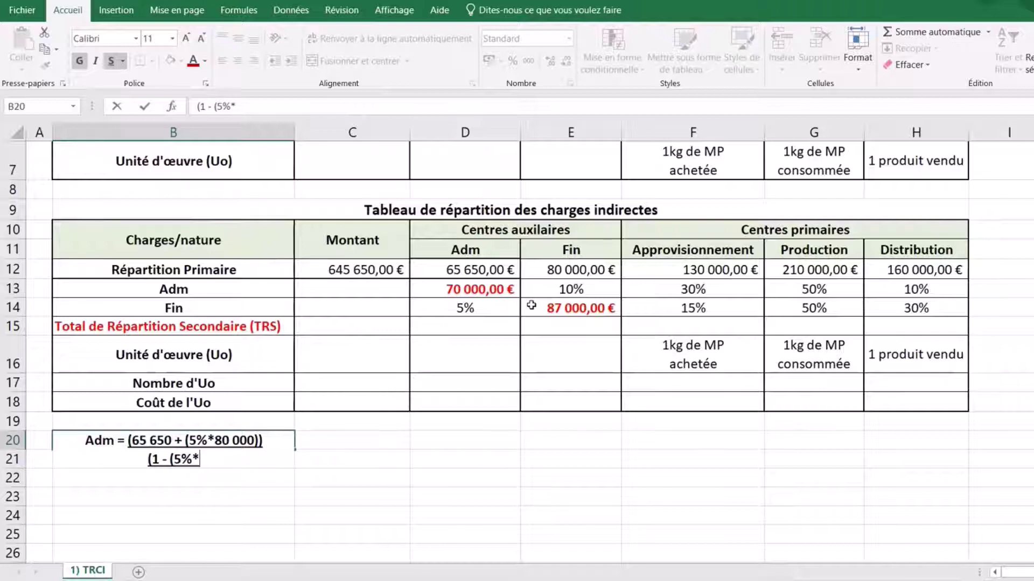
pyautogui.write('10%))')
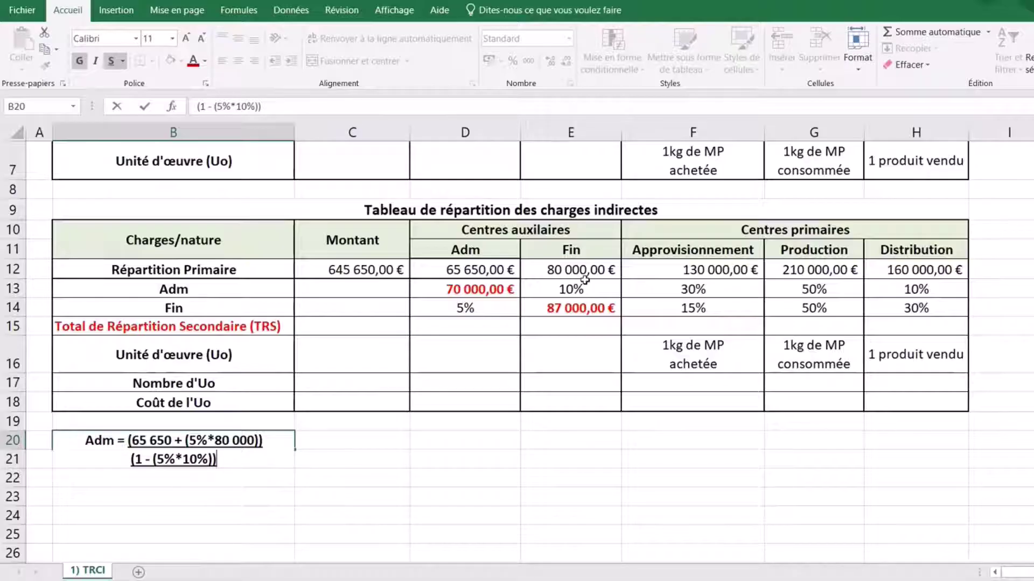
pyautogui.press('Return')
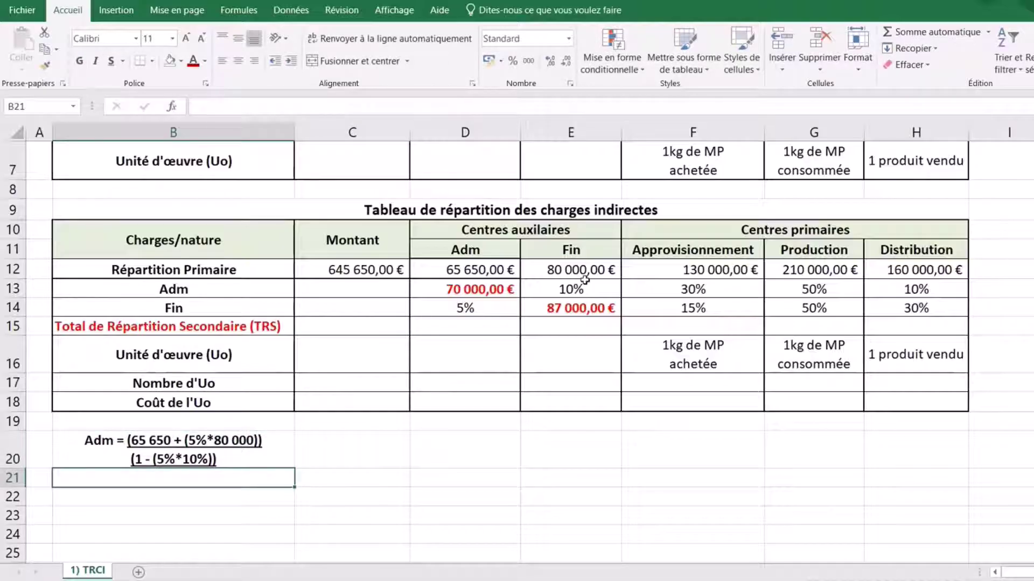
# Remove the underline from the denominator line "(1 - (5%*10%))" in B20.
pyautogui.doubleClick(234, 448)
pyautogui.moveTo(188, 463); pyautogui.dragTo(32, 464)
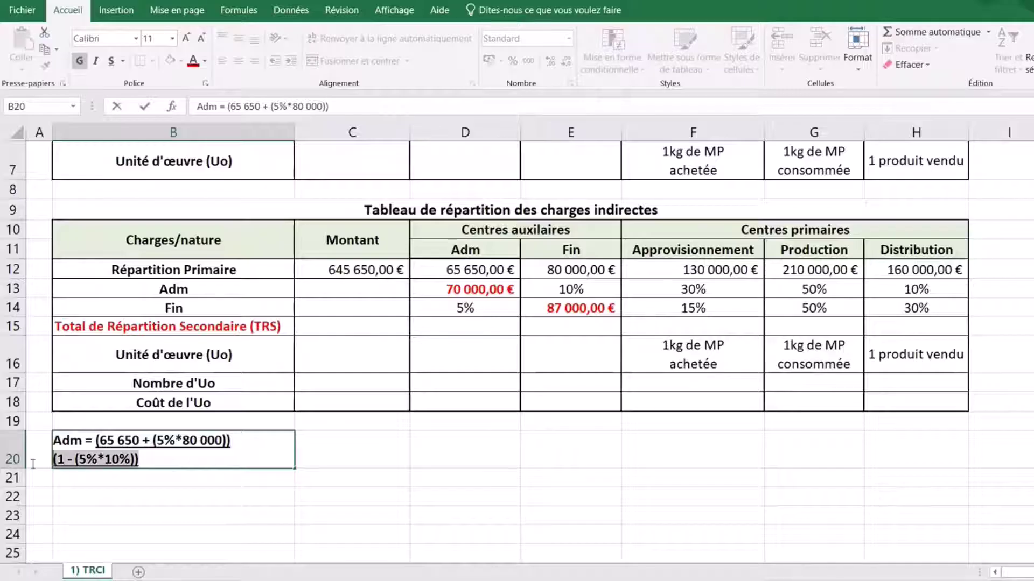
pyautogui.click(258, 529)
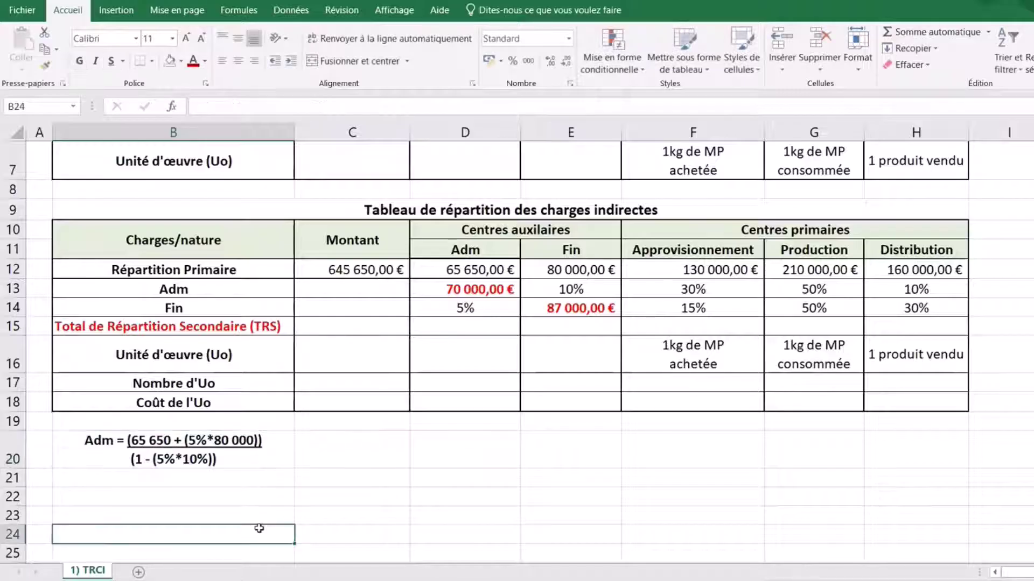
# Calculate the Administration amount in C20 with the formula =(D12+(D14*E12))/(1-(D14*E13)).
pyautogui.click(374, 457)
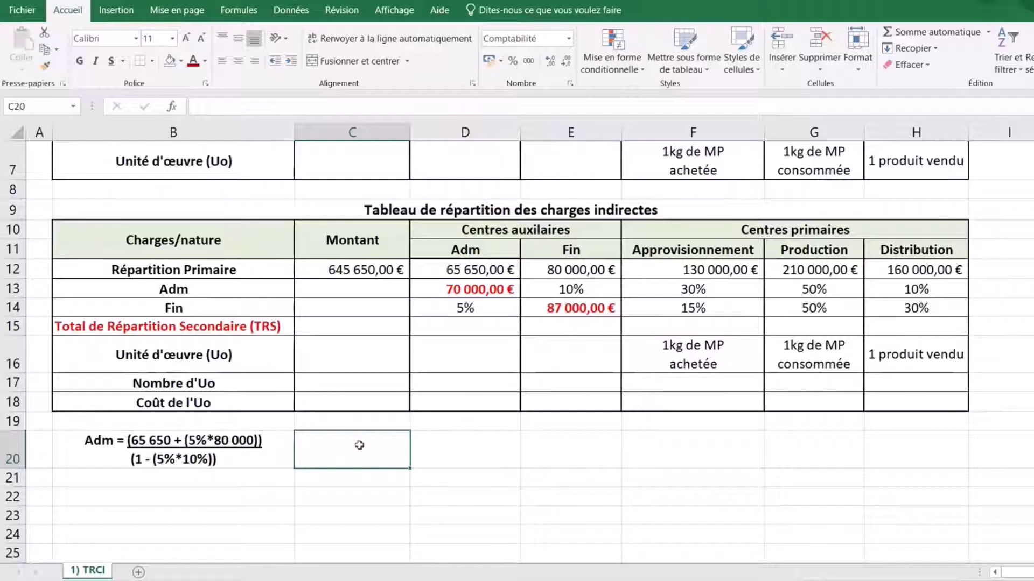
pyautogui.write('=(')
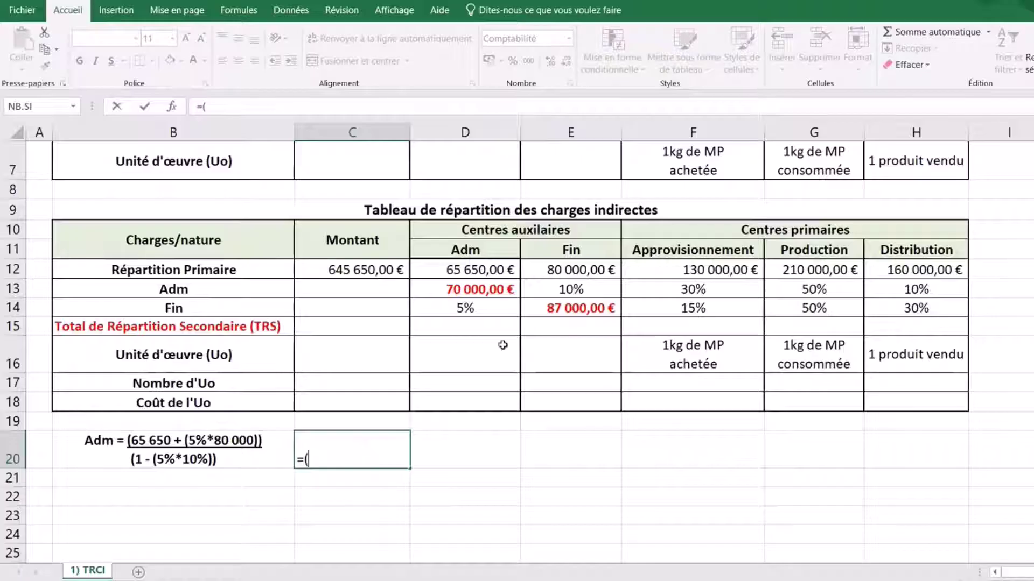
pyautogui.click(493, 268)
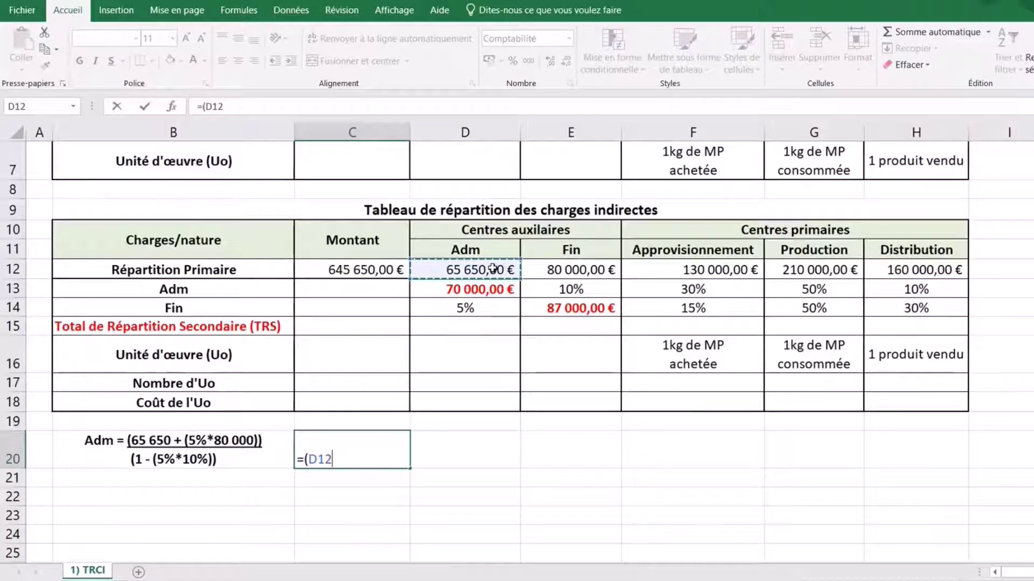
pyautogui.write('+(')
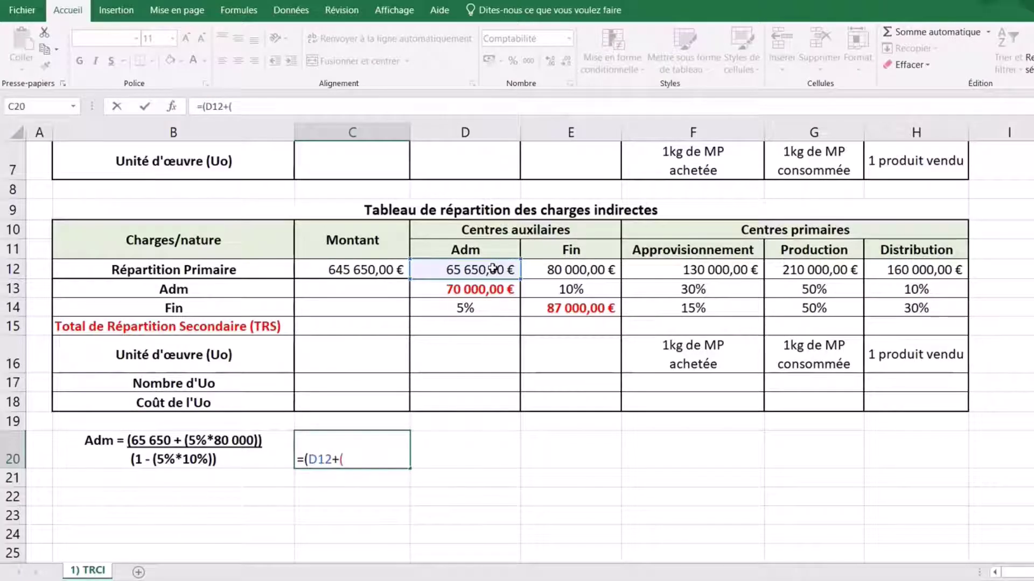
pyautogui.click(477, 308)
pyautogui.write('*')
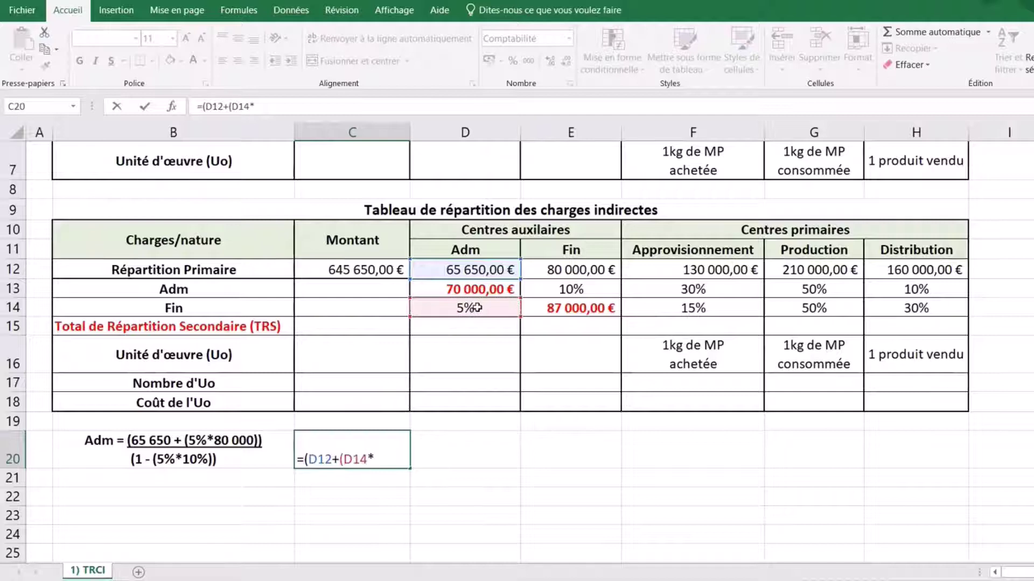
pyautogui.click(559, 270)
pyautogui.write('))')
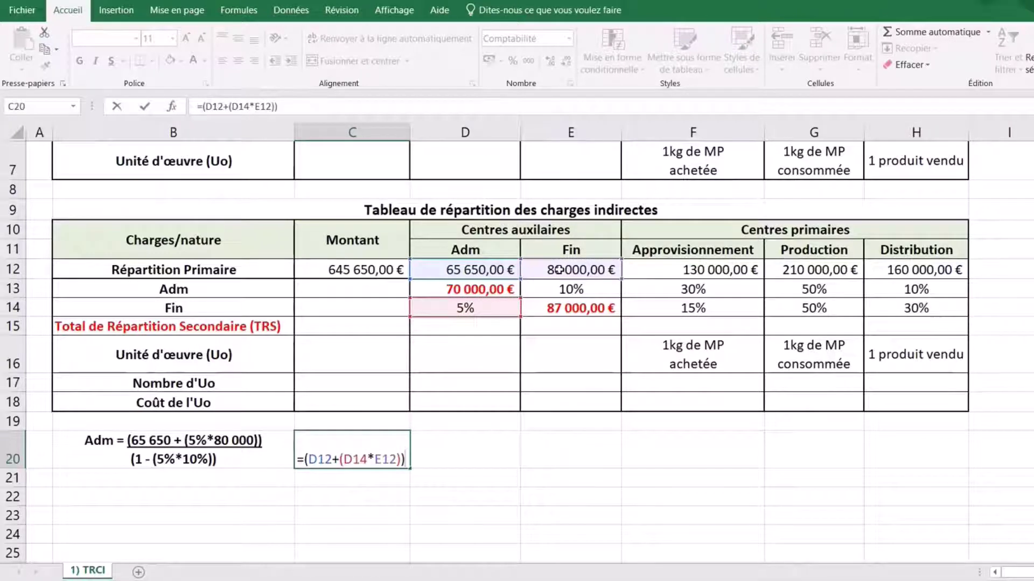
pyautogui.write('/(1-')
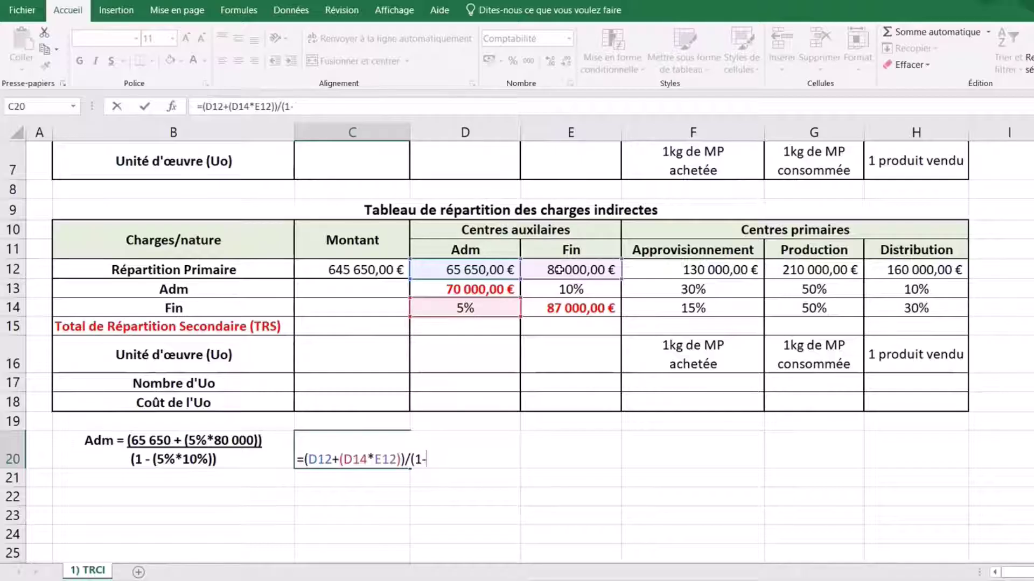
pyautogui.write('(')
pyautogui.click(489, 307)
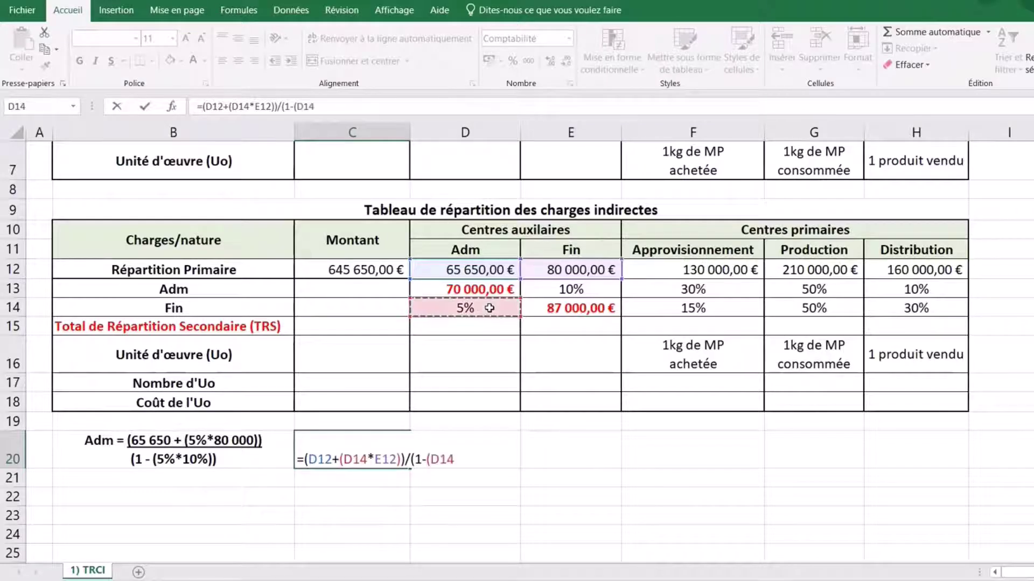
pyautogui.write('*')
pyautogui.click(563, 288)
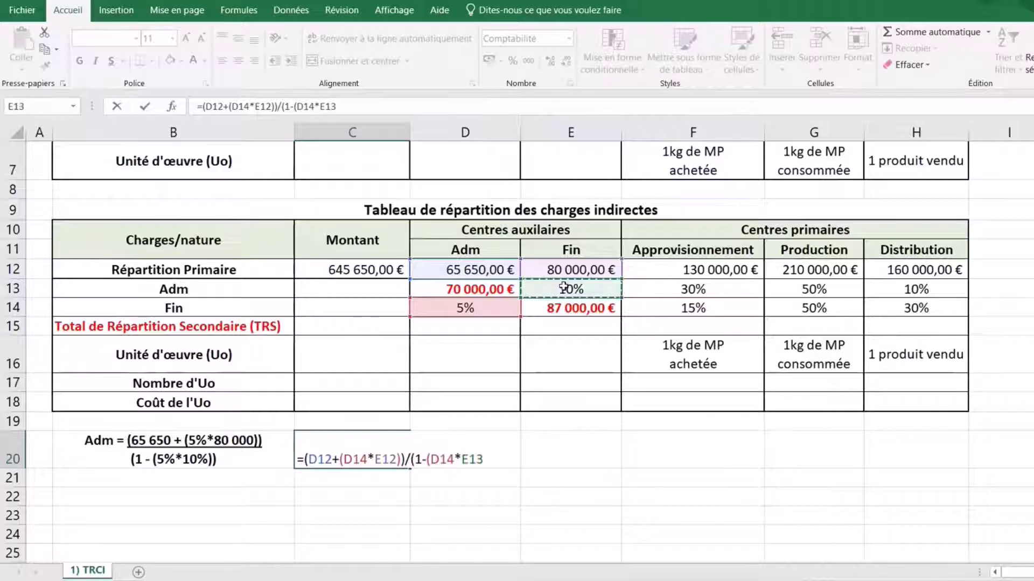
pyautogui.write('))')
pyautogui.press('Return')
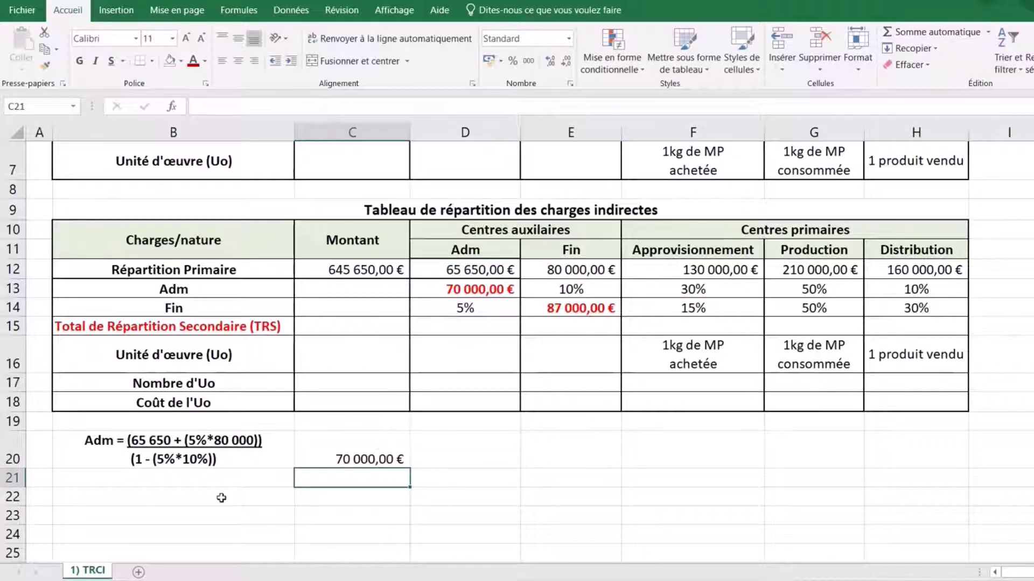
# Write "Fin = (80 000 +(10%*65650))" in B22 and underline the expression after "Fin =" to form the fraction bar.
pyautogui.click(163, 502)
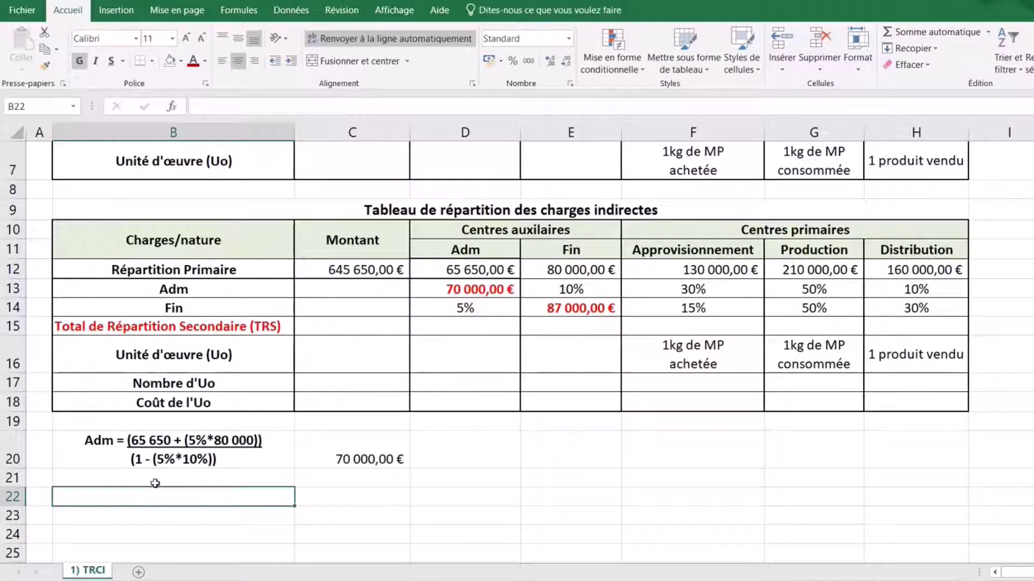
pyautogui.write('Fin ')
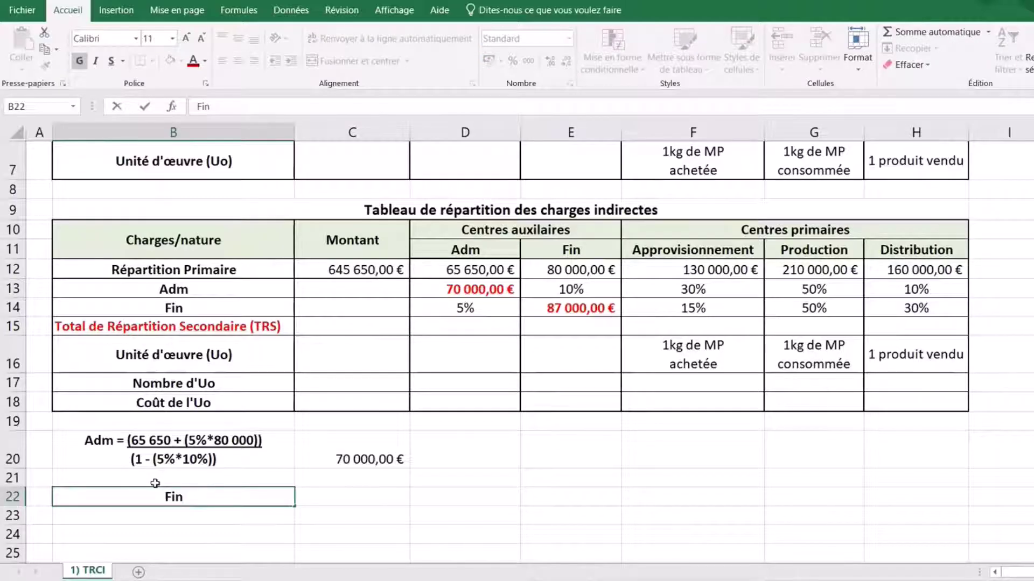
pyautogui.write('= (80 000 +')
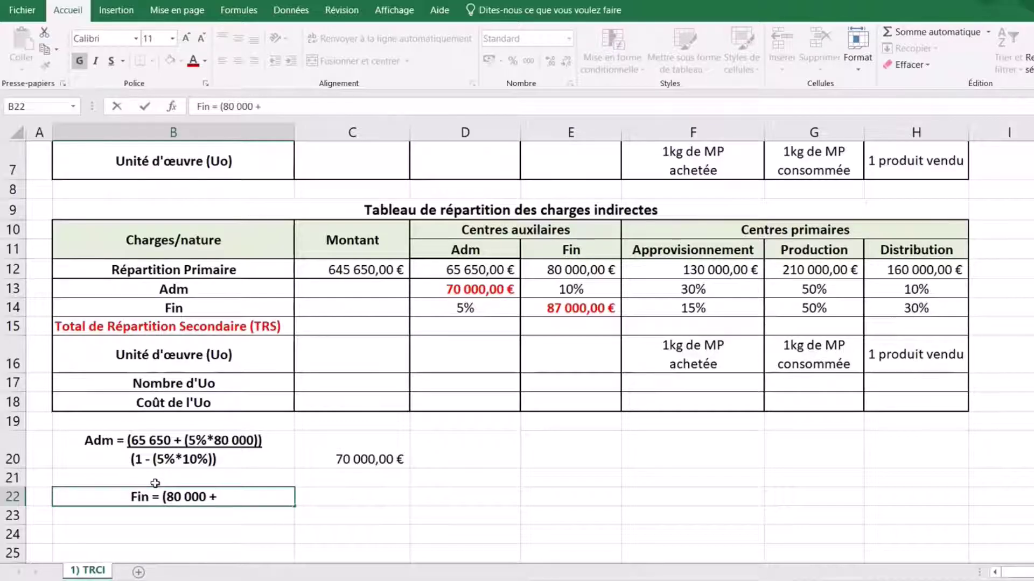
pyautogui.write('(')
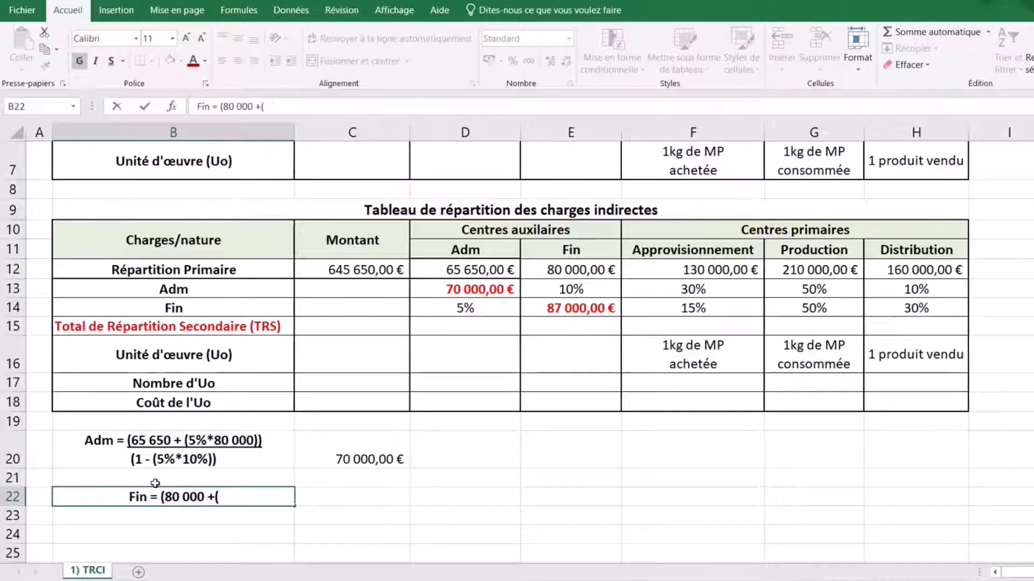
pyautogui.write('10%*')
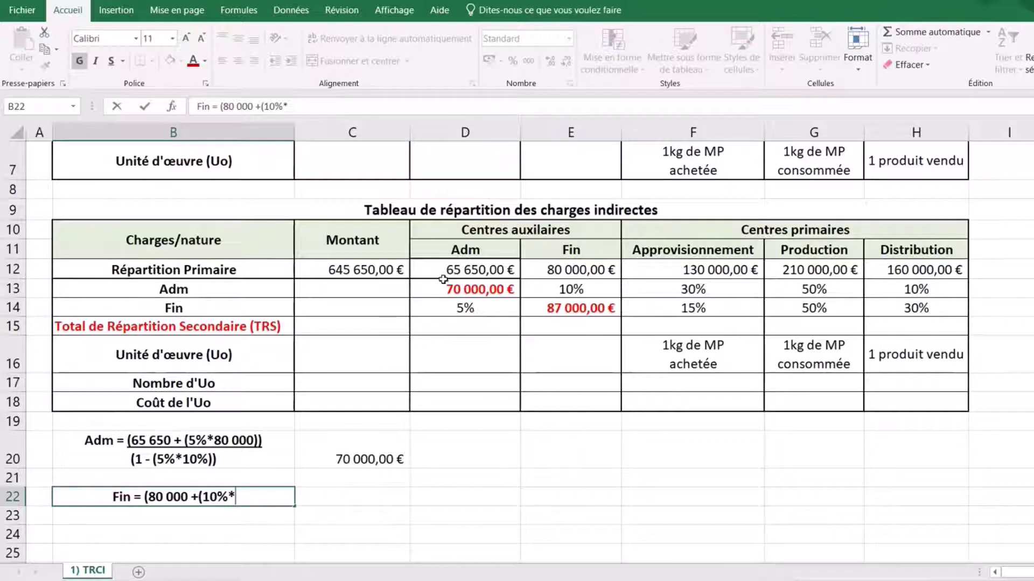
pyautogui.write('65650')
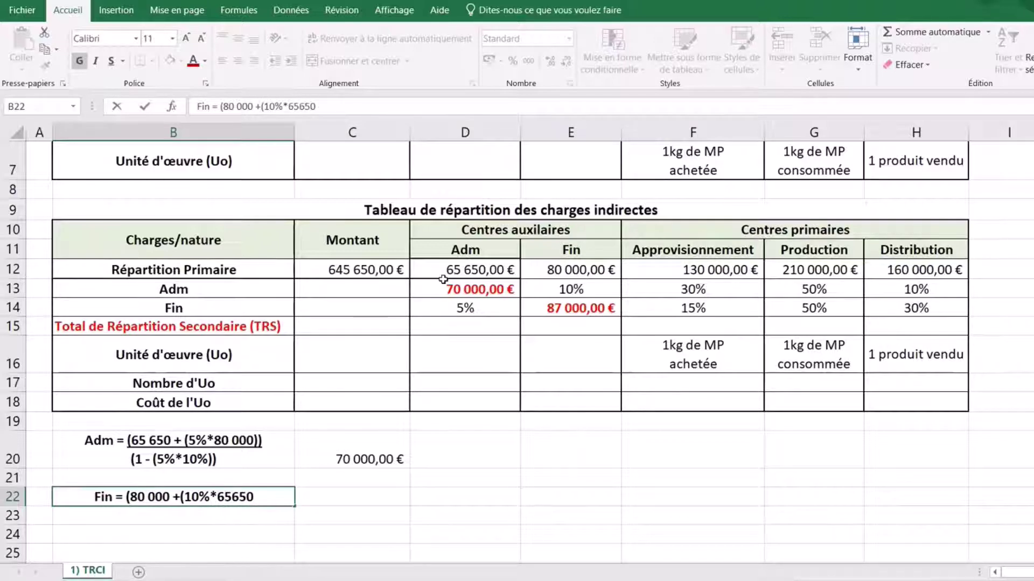
pyautogui.write('°°')
pyautogui.press('BackSpace')
pyautogui.press('BackSpace')
pyautogui.write('))')
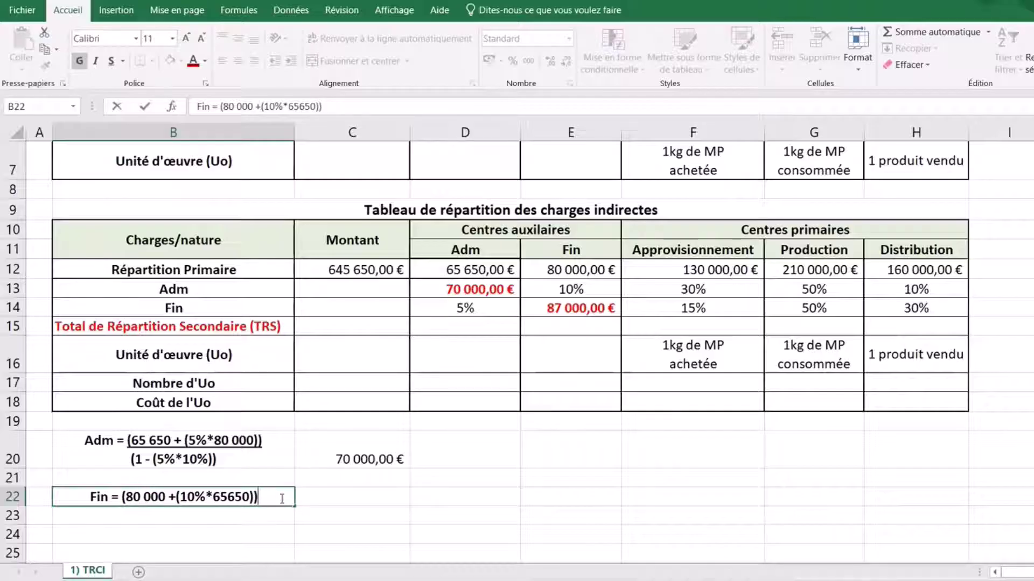
pyautogui.moveTo(265, 496); pyautogui.dragTo(122, 495)
pyautogui.click(111, 62)
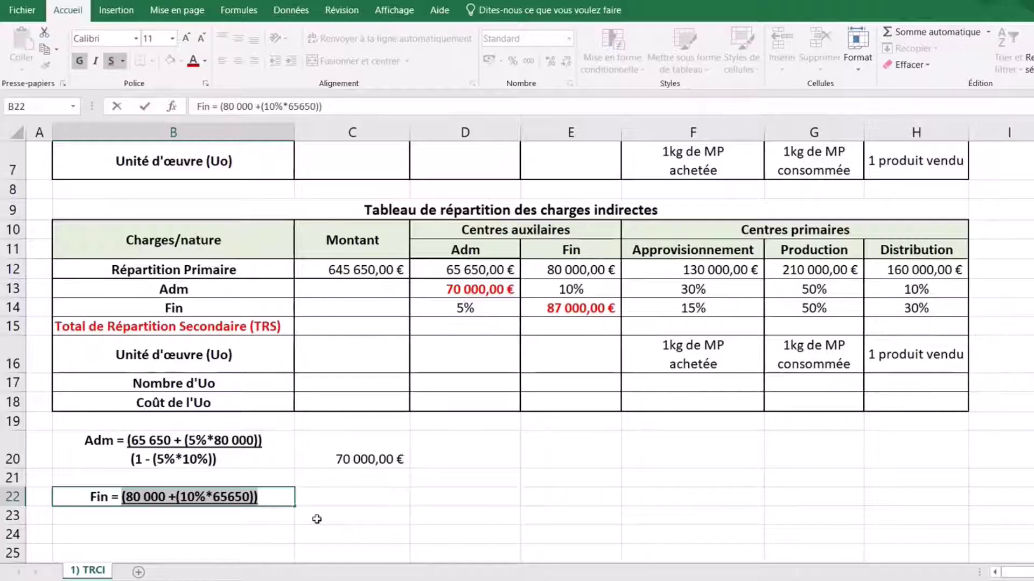
# Add the denominator "(1 - (10%*5%))" on a second line within B22.
pyautogui.click(270, 499)
pyautogui.hotkey('alt', 'Return')
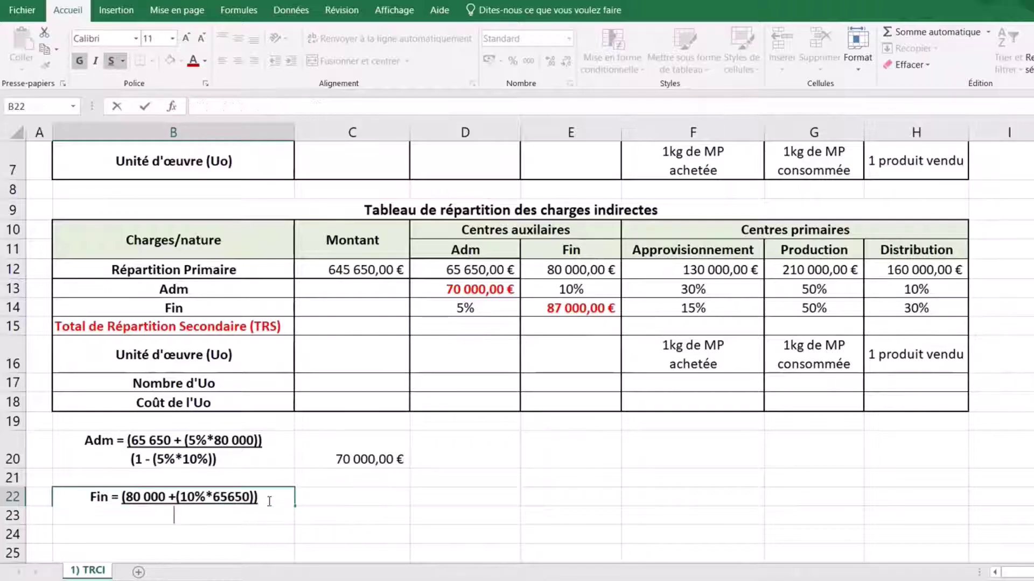
pyautogui.write('(1-')
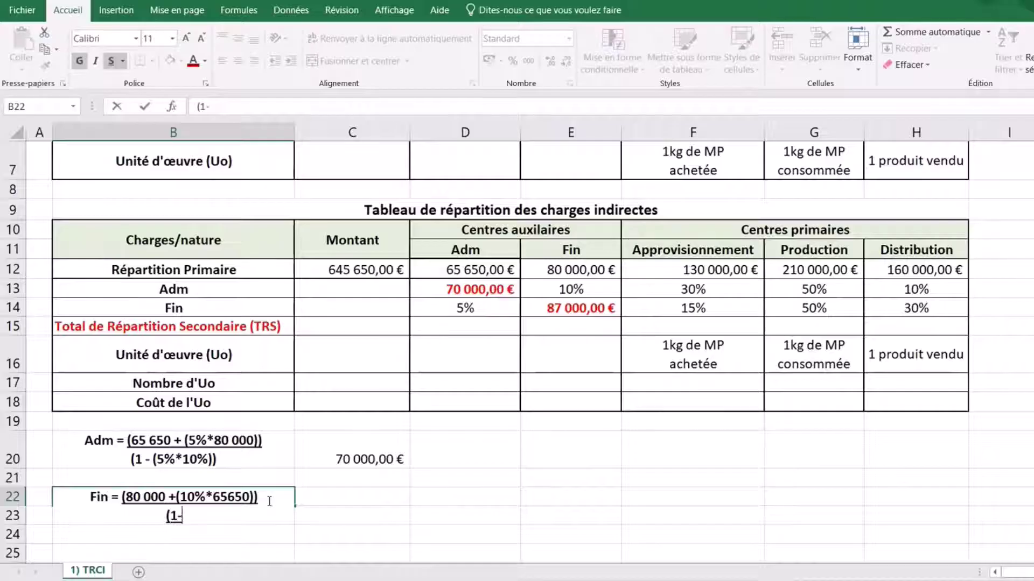
pyautogui.press('BackSpace')
pyautogui.write('- (10')
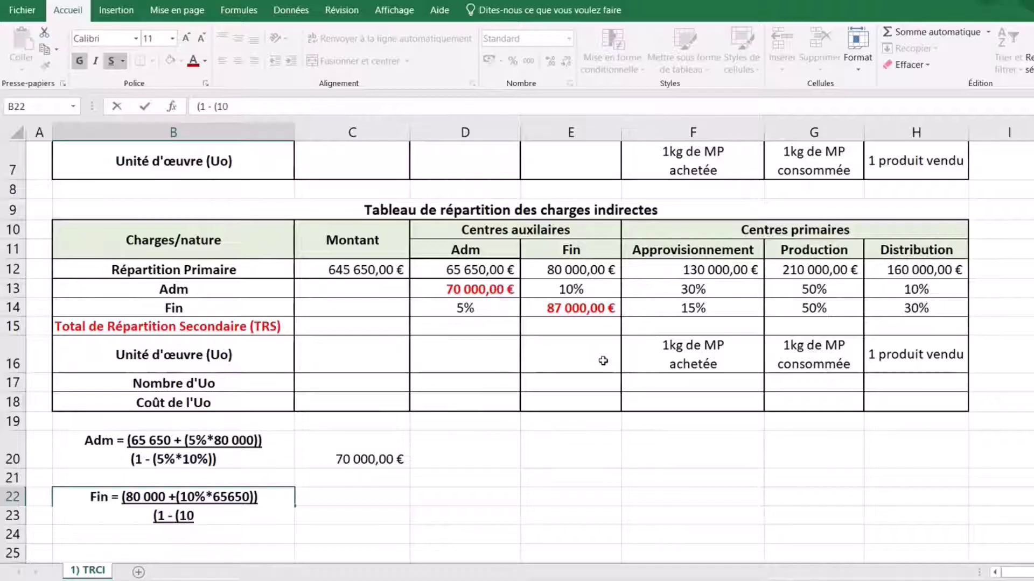
pyautogui.write('%*5')
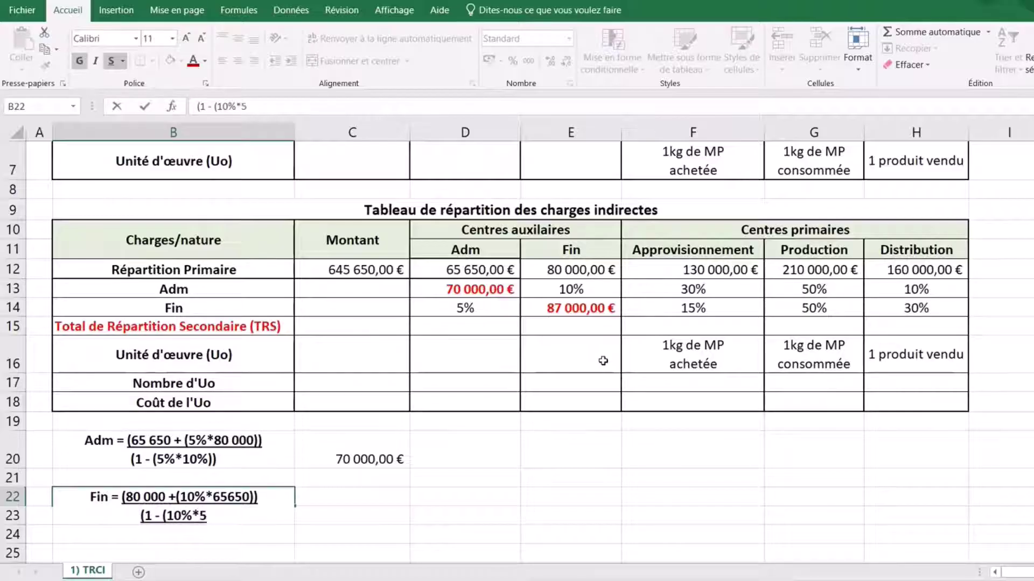
pyautogui.write('%))')
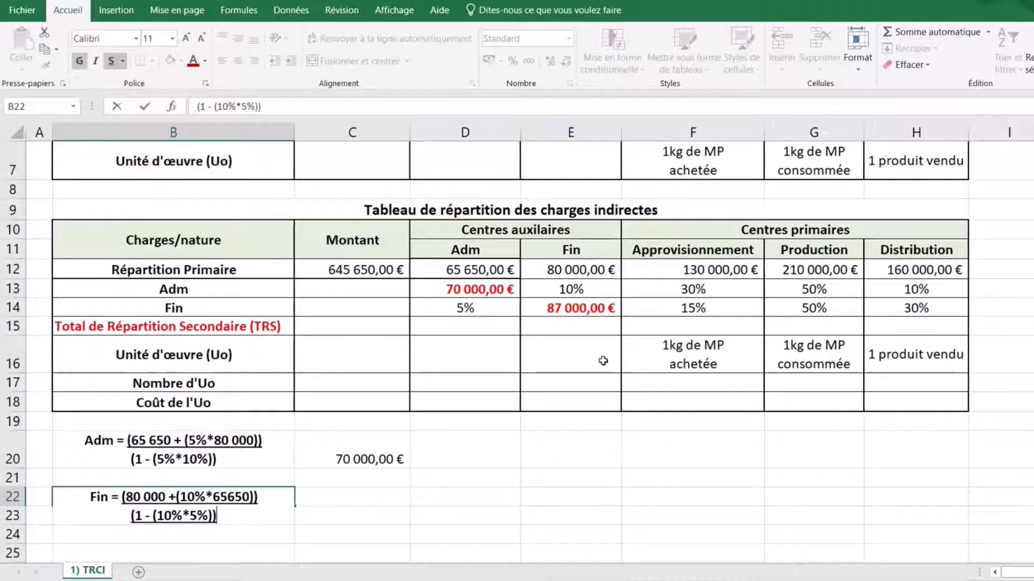
pyautogui.press('Return')
# Remove the underline from the denominator line "(1 - (10%*5%))" in B22.
pyautogui.doubleClick(225, 511)
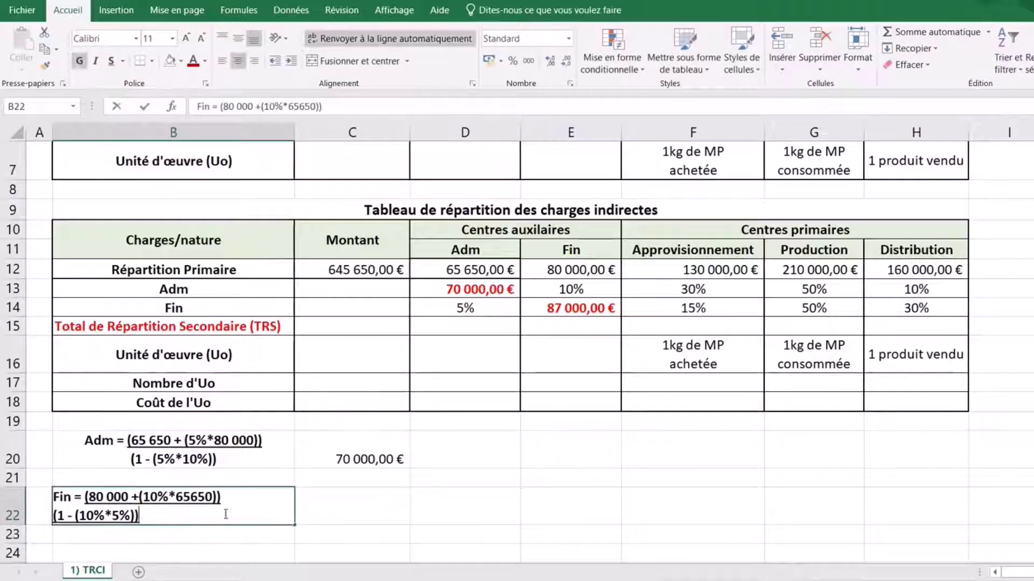
pyautogui.moveTo(216, 516); pyautogui.dragTo(41, 520)
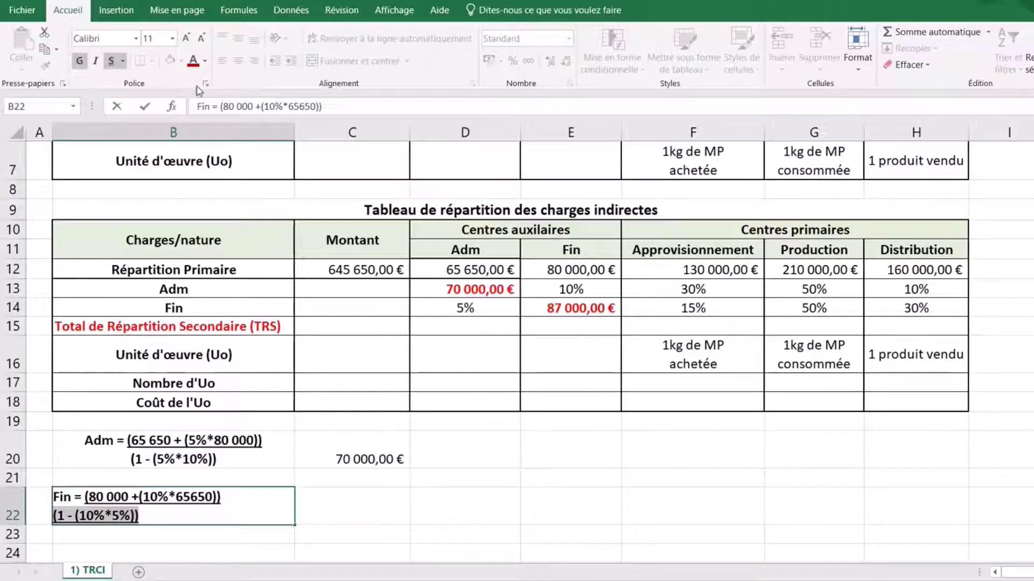
pyautogui.click(110, 61)
pyautogui.click(421, 524)
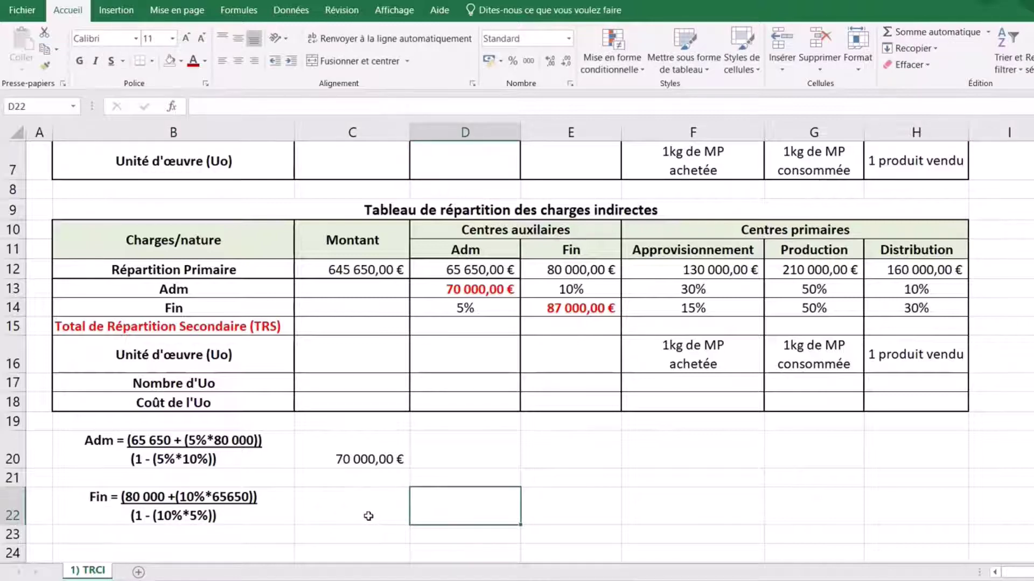
# Calculate the Fin amount in C22 with the formula =(E12+(E13*D12))/(1-(E13*D14)).
pyautogui.click(368, 516)
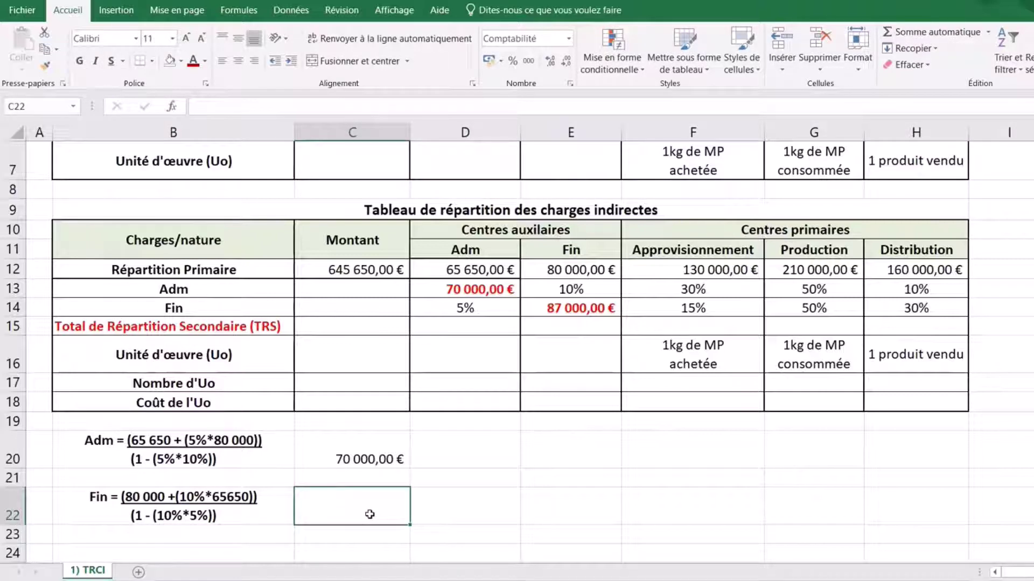
pyautogui.write('=')
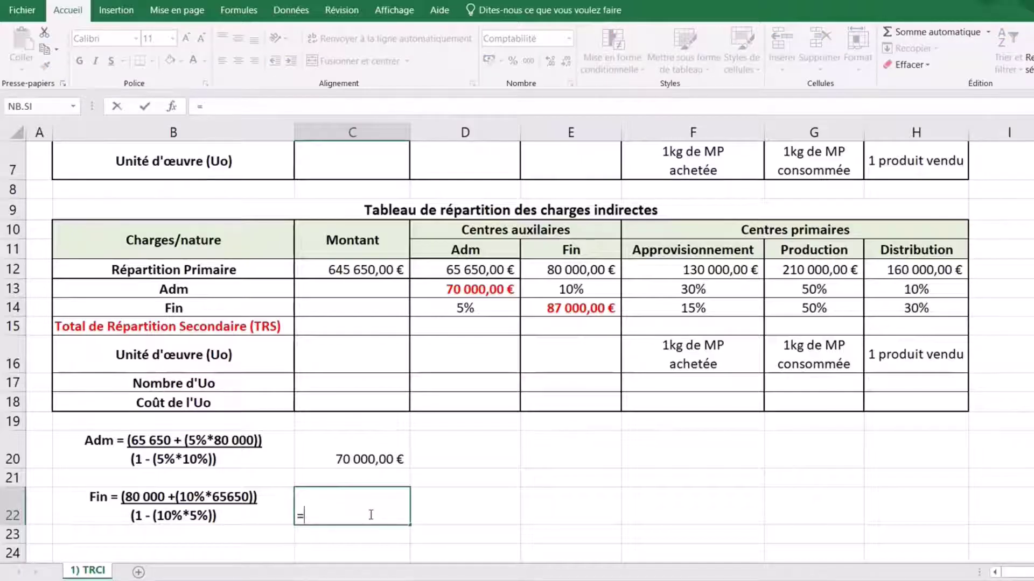
pyautogui.write('(')
pyautogui.click(581, 273)
pyautogui.write('+(')
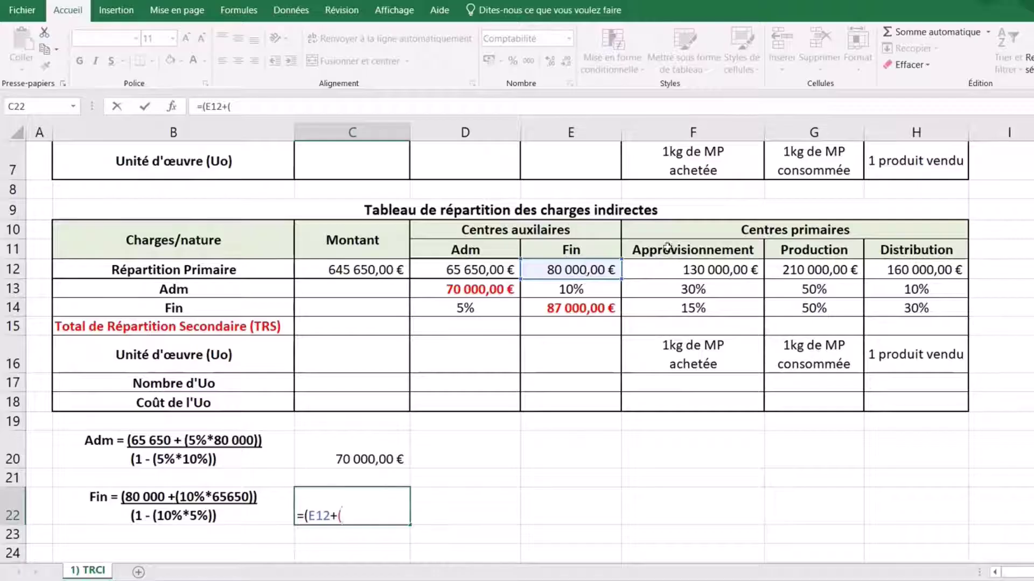
pyautogui.click(592, 290)
pyautogui.write('*')
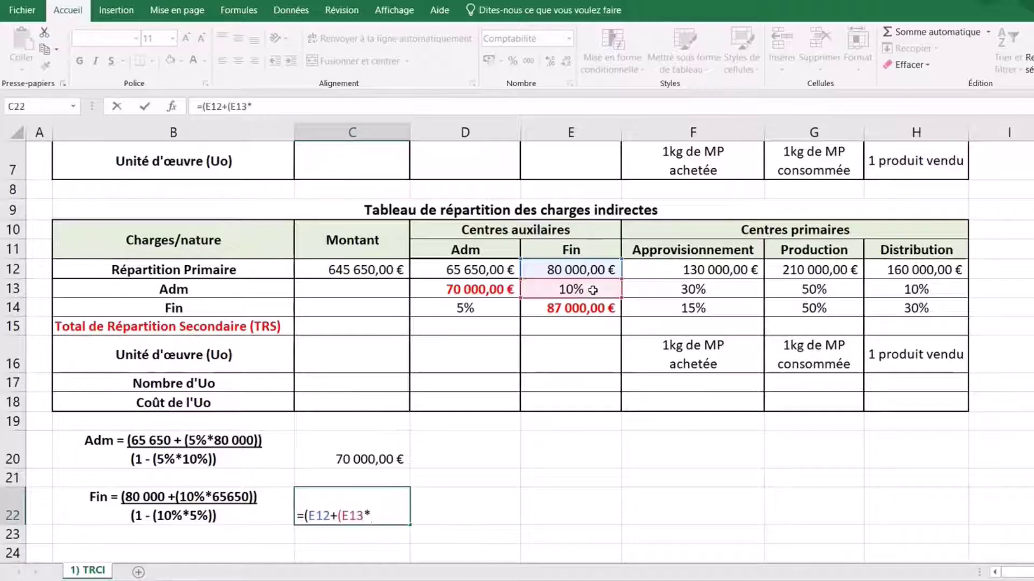
pyautogui.click(469, 272)
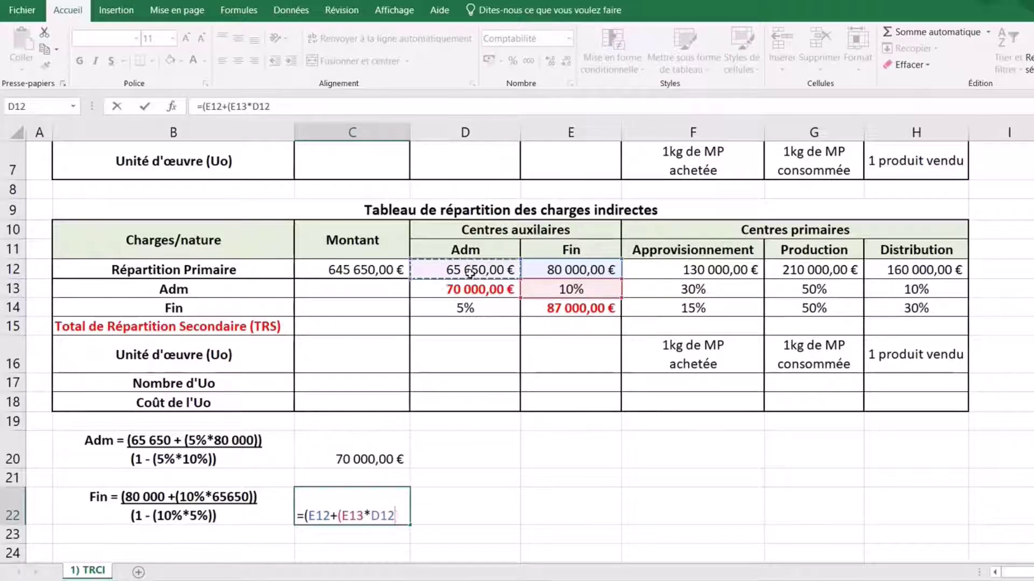
pyautogui.write('))/(1')
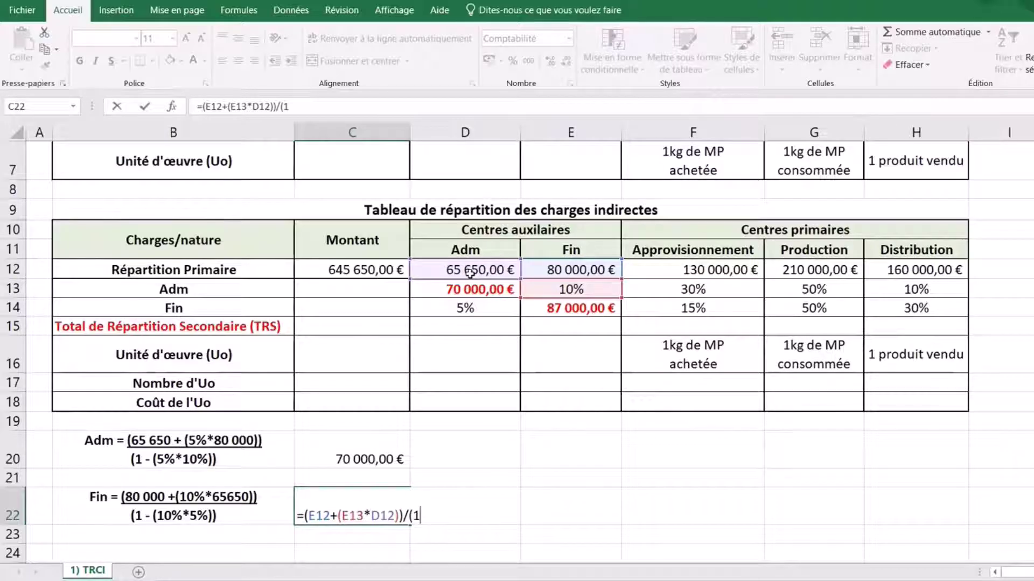
pyautogui.write('-(')
pyautogui.click(577, 287)
pyautogui.write('*')
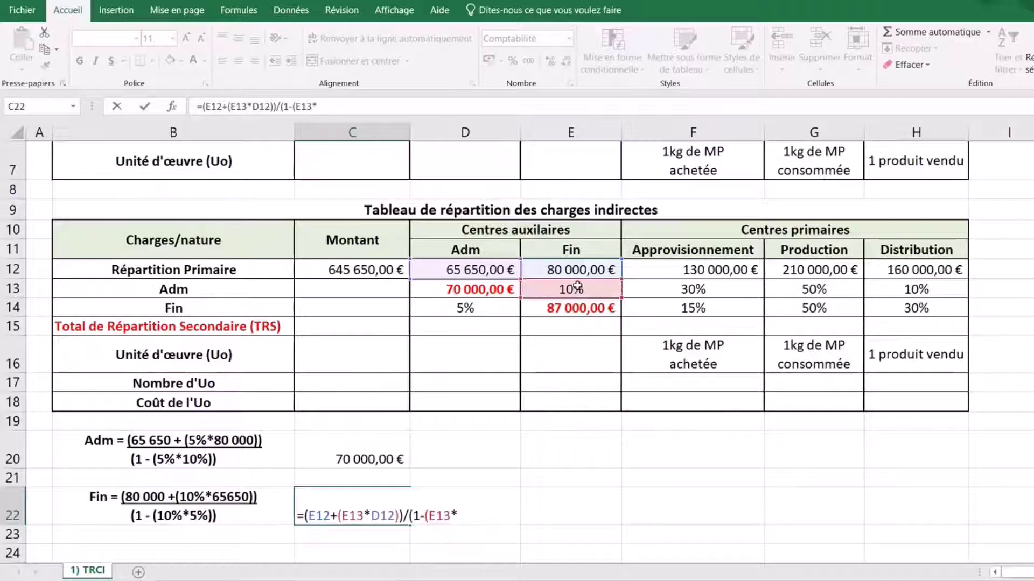
pyautogui.click(487, 306)
pyautogui.write('))')
pyautogui.press('Return')
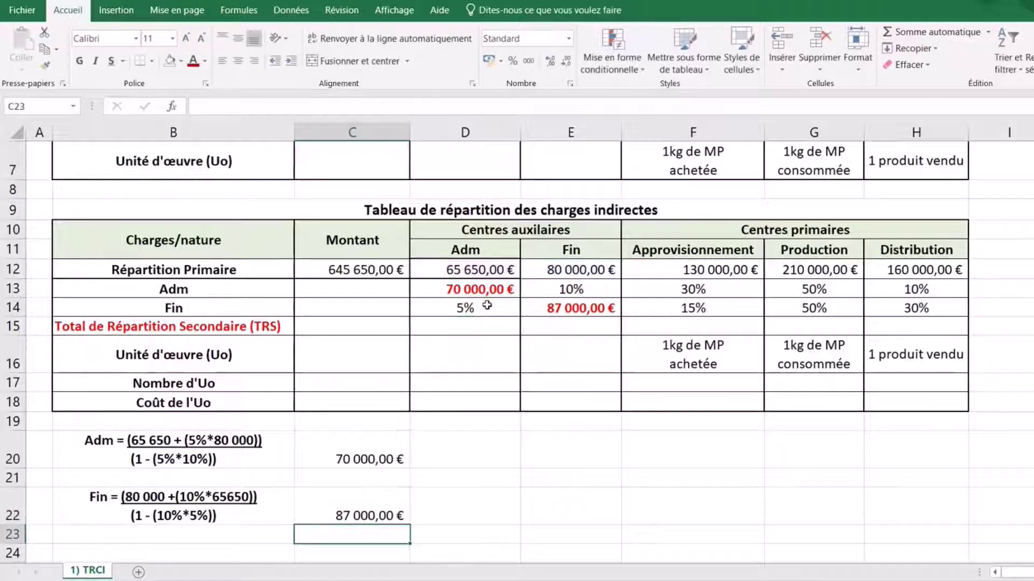
pyautogui.click(809, 515)
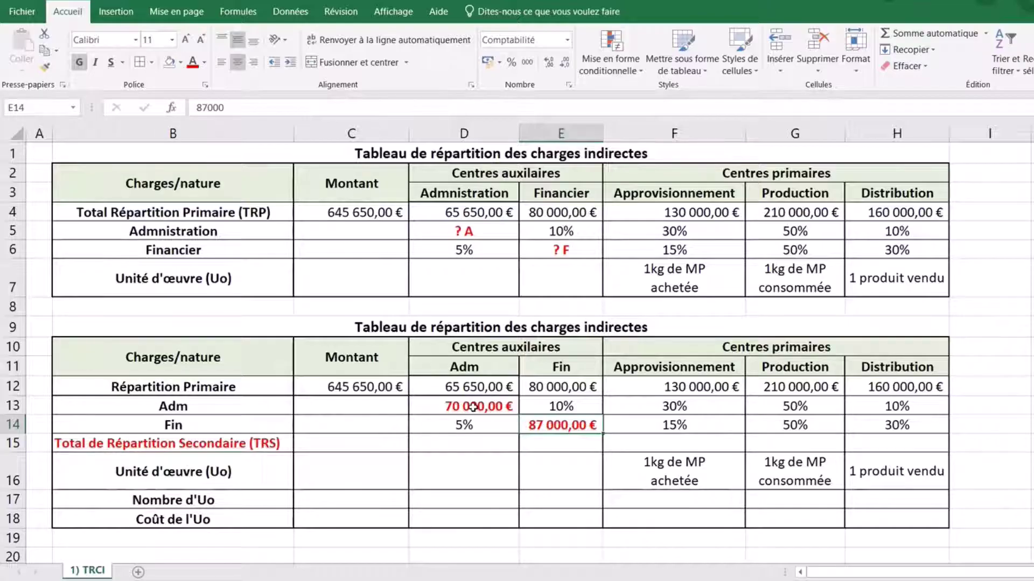
# Replace the Adm percentage under Fin in E13 with the formula =D13*E5 and apply the euro accounting format.
pyautogui.click(571, 408)
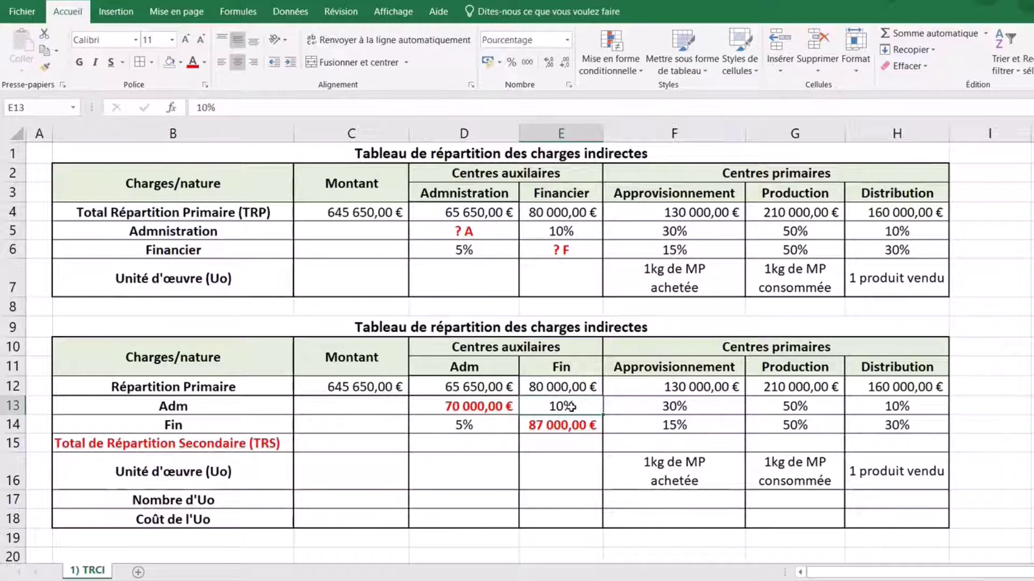
pyautogui.write('=')
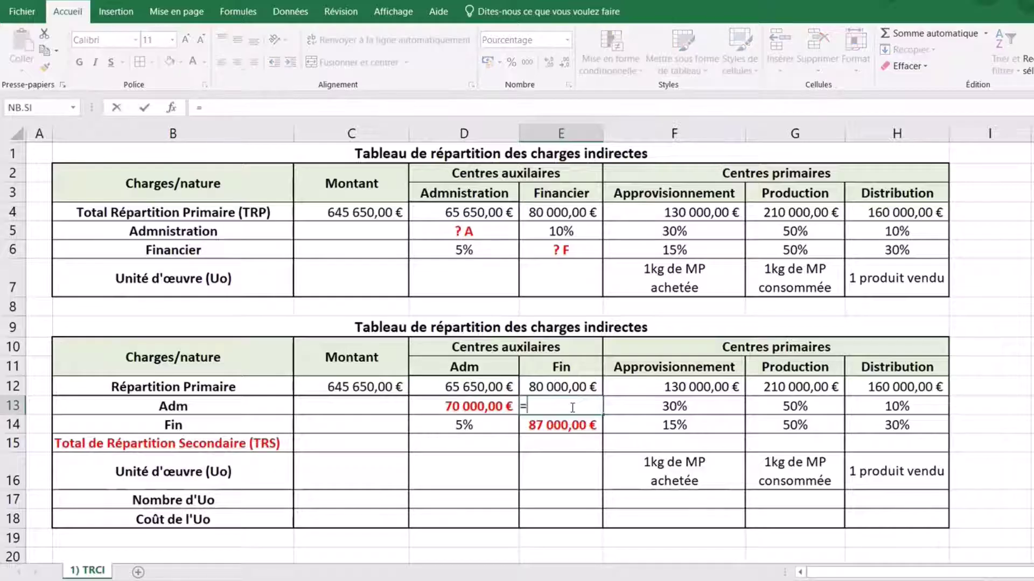
pyautogui.click(477, 403)
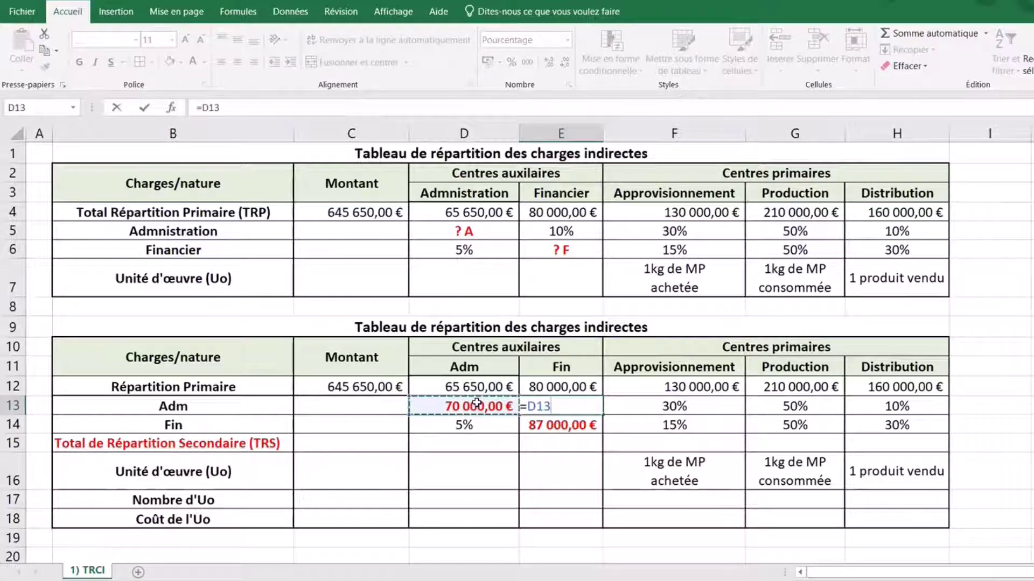
pyautogui.write('*')
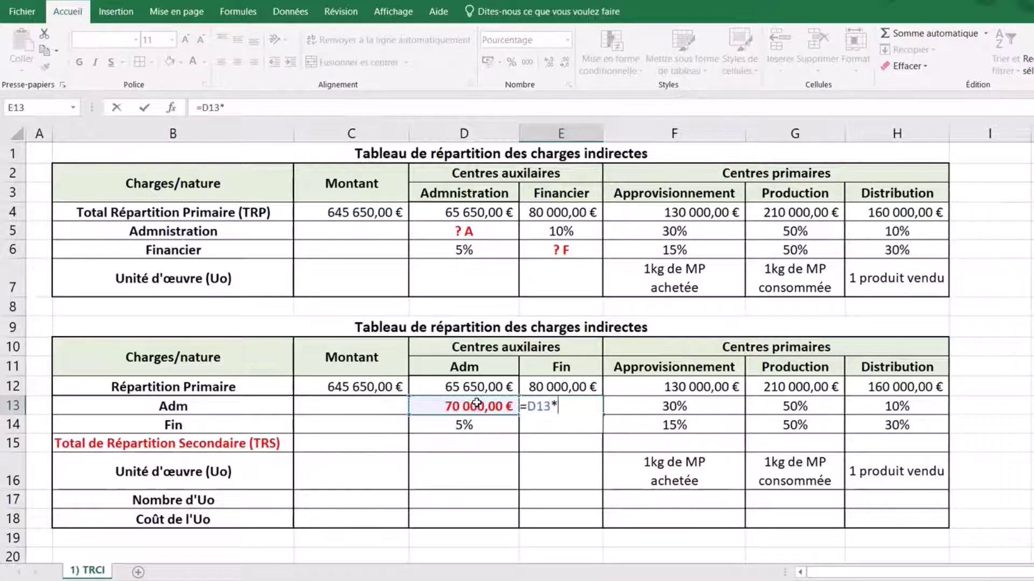
pyautogui.click(568, 235)
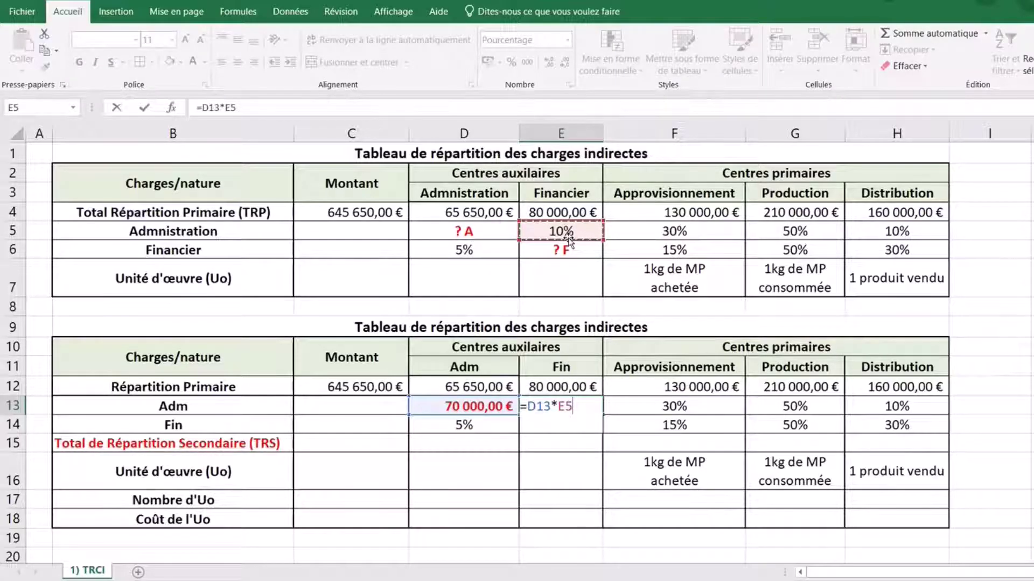
pyautogui.press('Return')
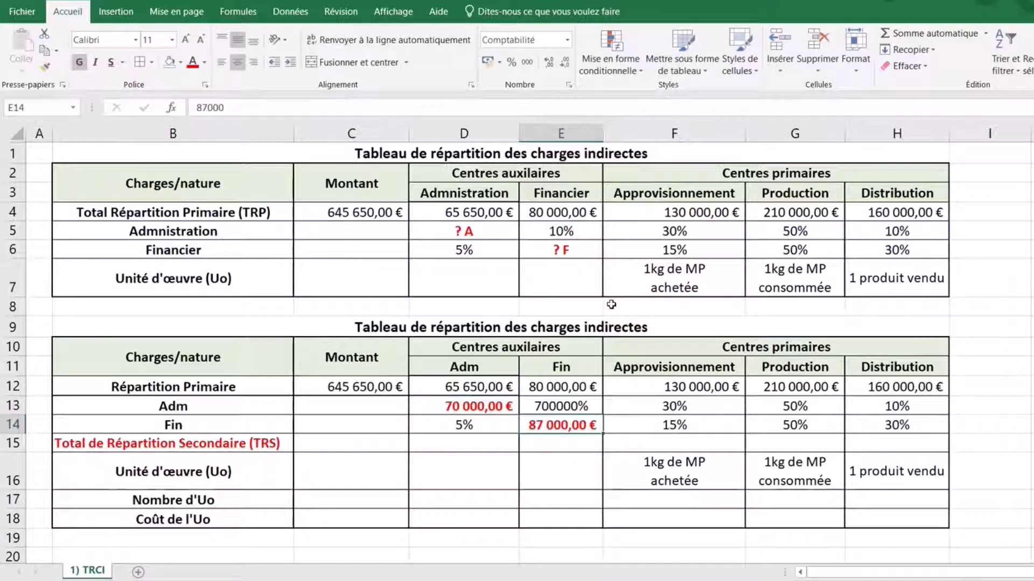
pyautogui.click(573, 406)
pyautogui.click(488, 63)
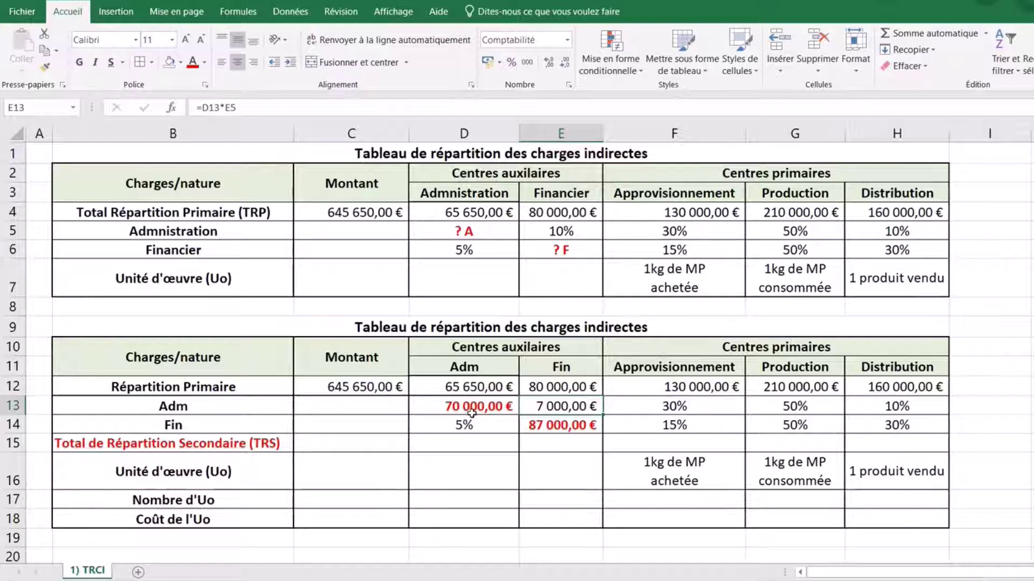
# Make the D13 reference absolute in E13 (=$D$13*E5) and fill the formula across to H13.
pyautogui.click(203, 106)
pyautogui.write('$')
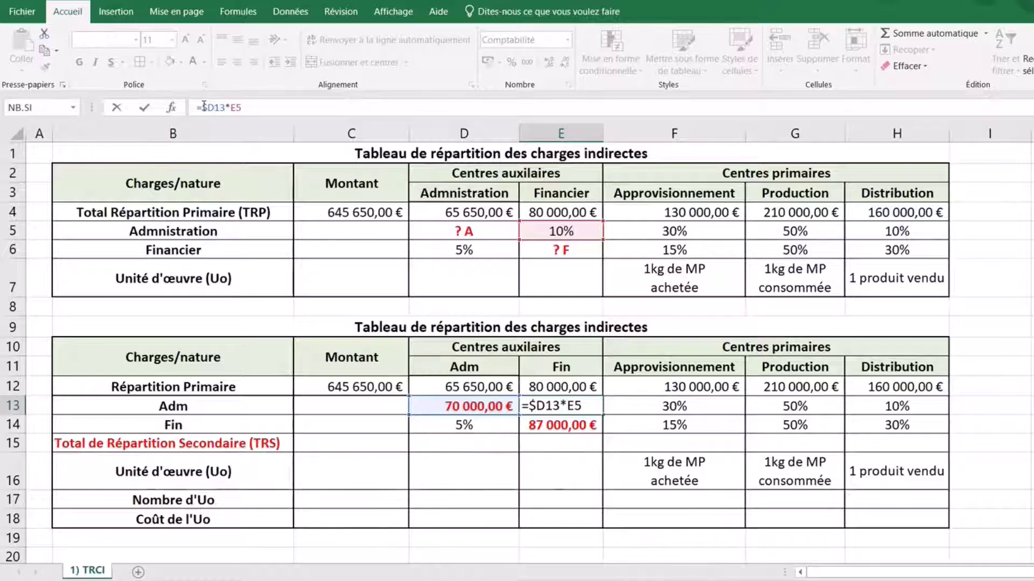
pyautogui.press('Return')
pyautogui.click(577, 406)
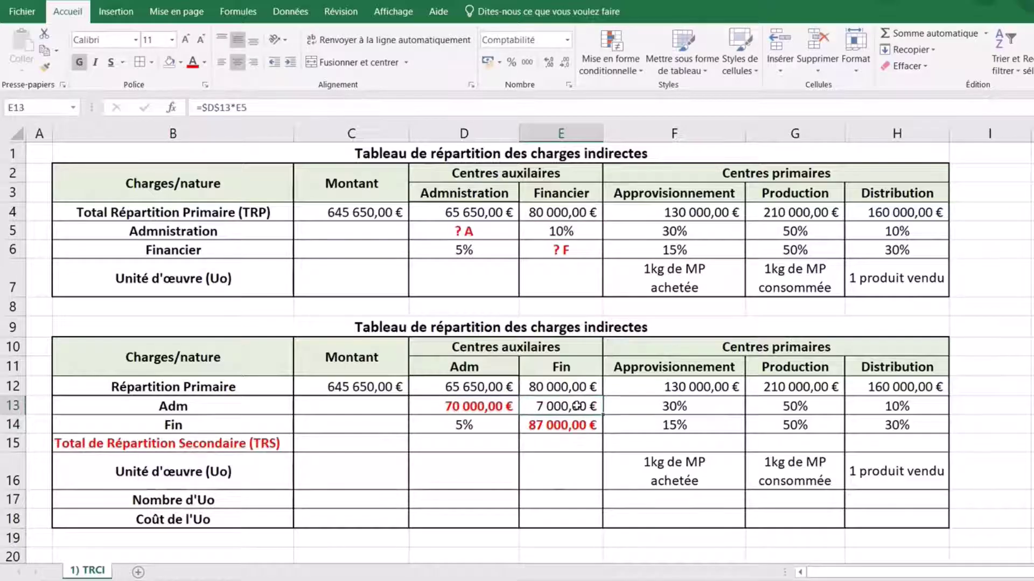
pyautogui.moveTo(602, 415); pyautogui.dragTo(902, 409)
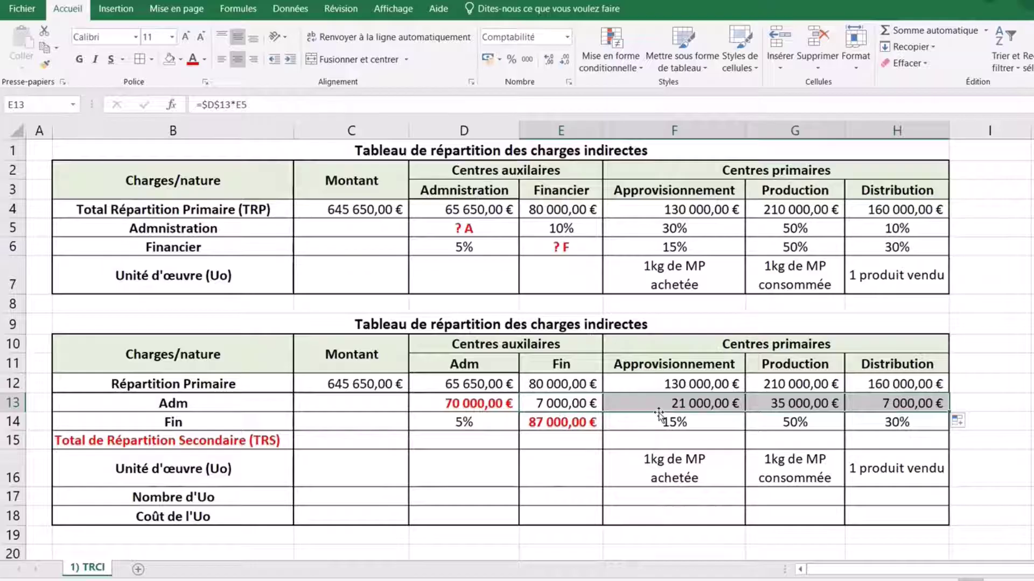
pyautogui.click(666, 400)
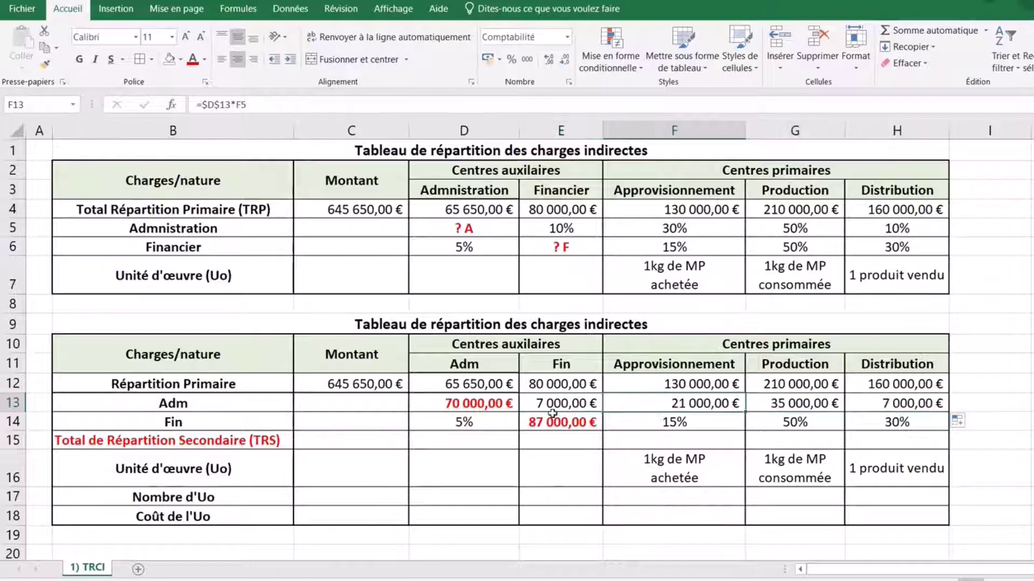
pyautogui.click(477, 405)
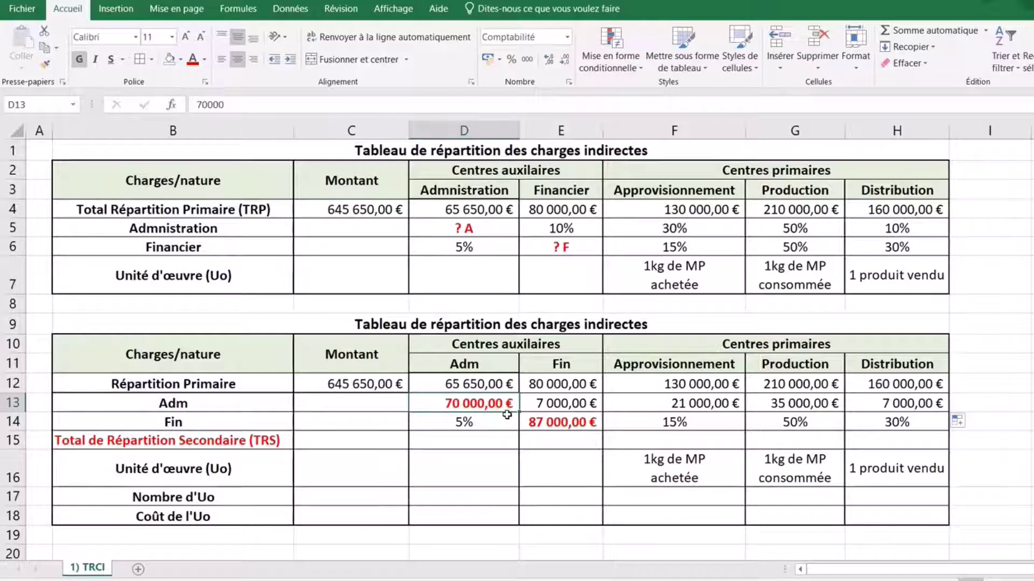
pyautogui.click(538, 423)
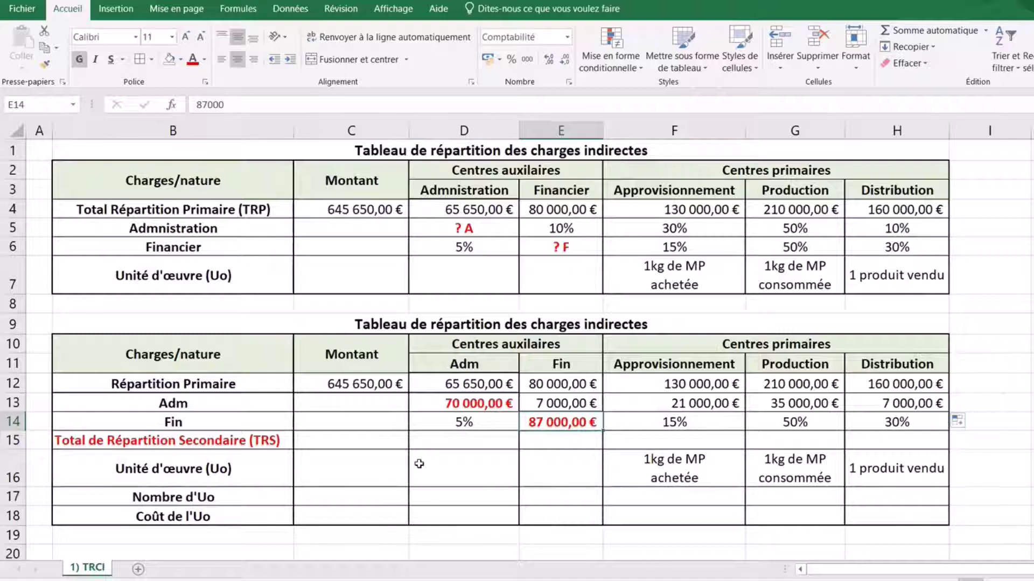
# Replace the Fin percentage under Adm in D14 with the formula =E14*D6 and apply the euro accounting format.
pyautogui.click(481, 422)
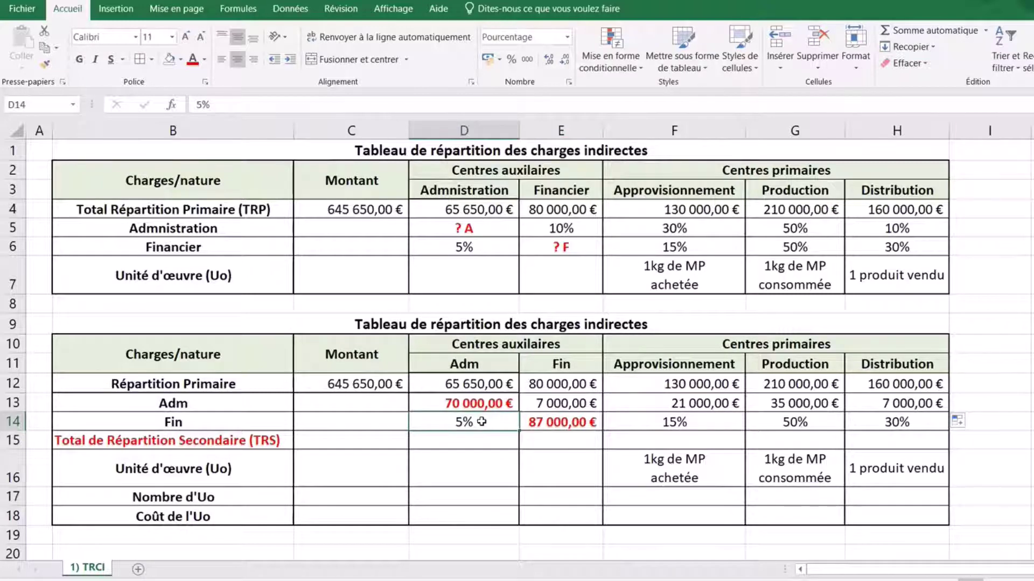
pyautogui.write('=')
pyautogui.click(572, 422)
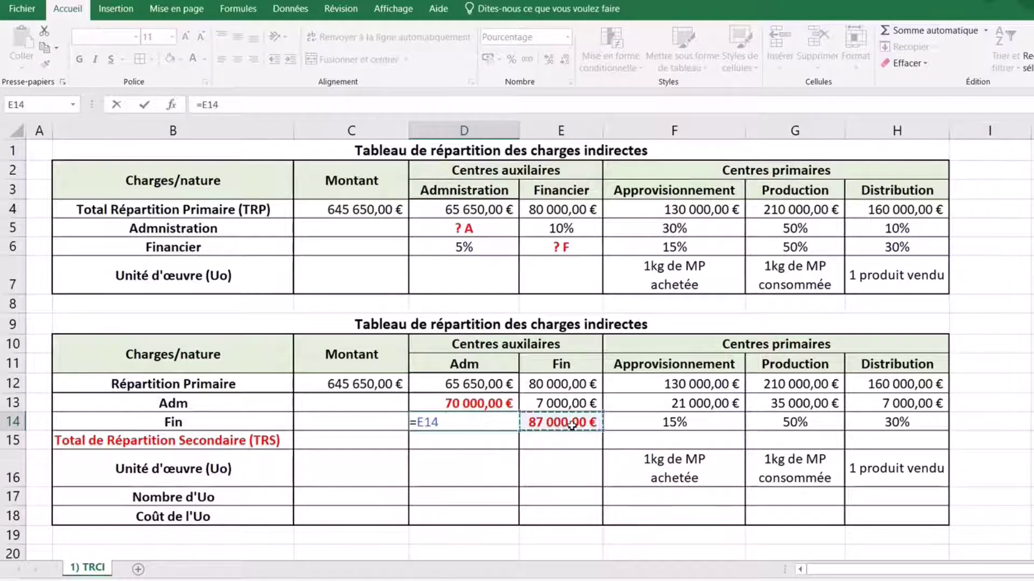
pyautogui.write('*')
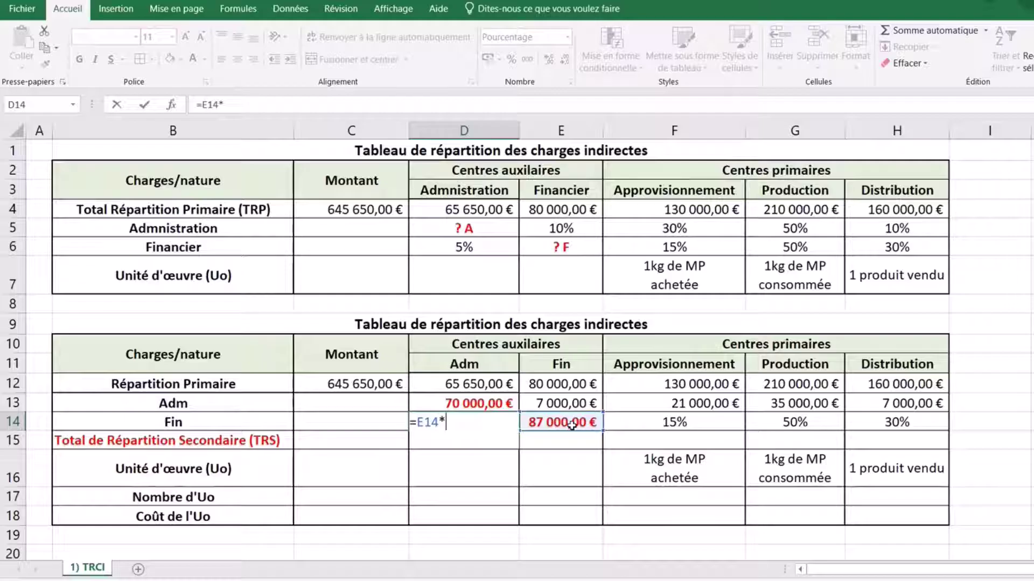
pyautogui.click(481, 246)
pyautogui.press('Return')
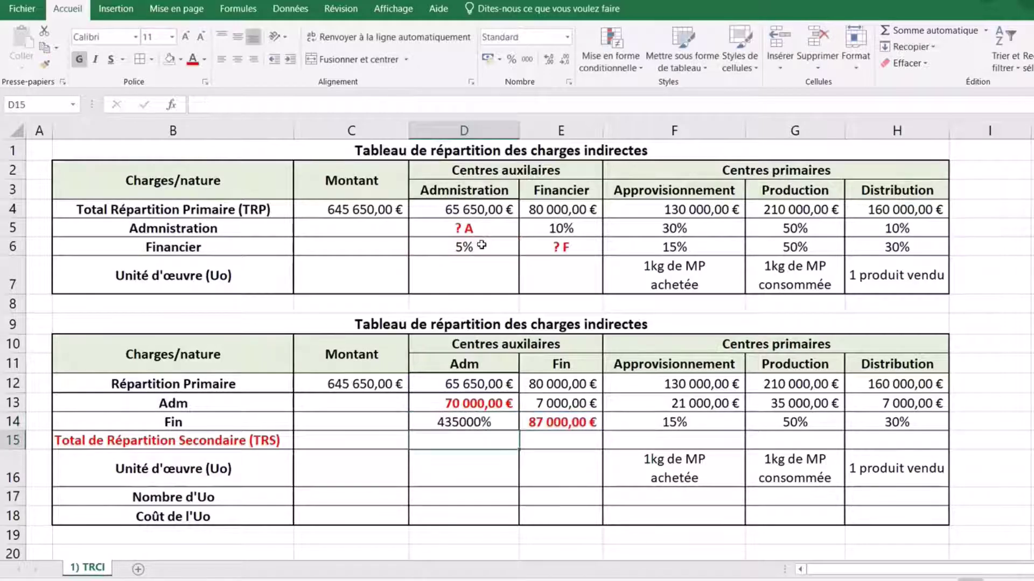
pyautogui.click(475, 423)
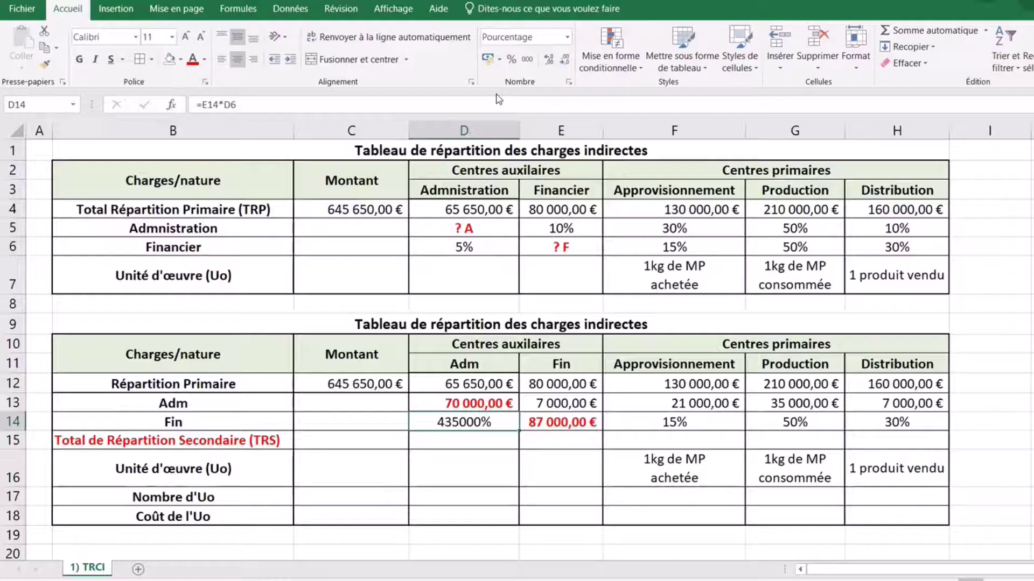
pyautogui.click(490, 60)
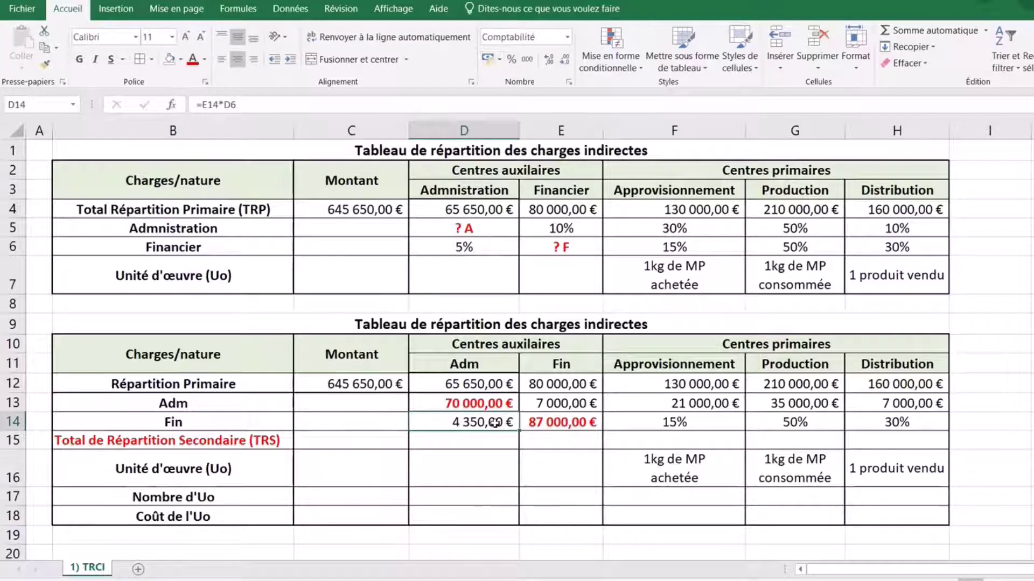
# Make the E14 reference absolute in D14 so the formula reads =$E$14*D6.
pyautogui.click(204, 104)
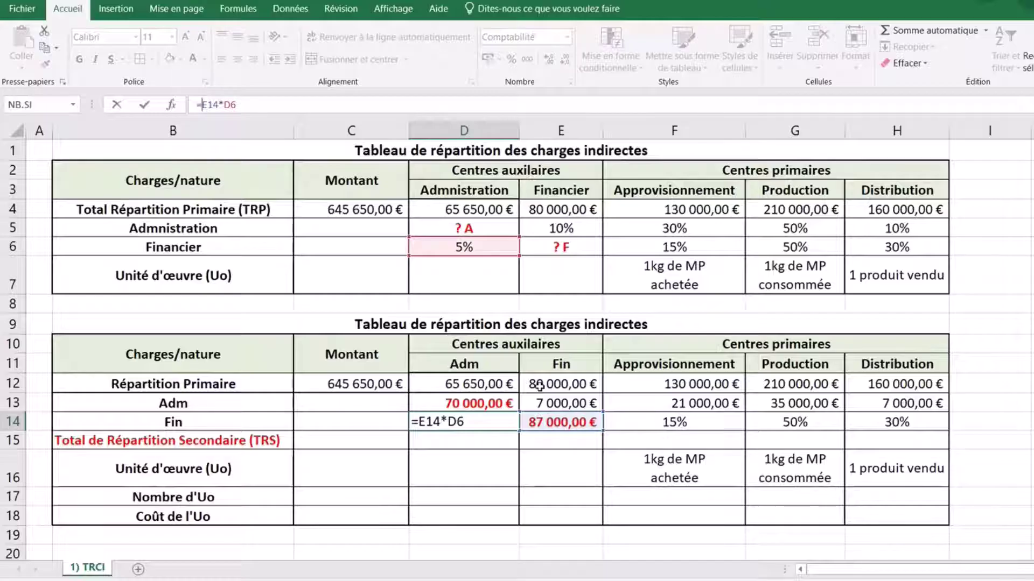
pyautogui.write('$E')
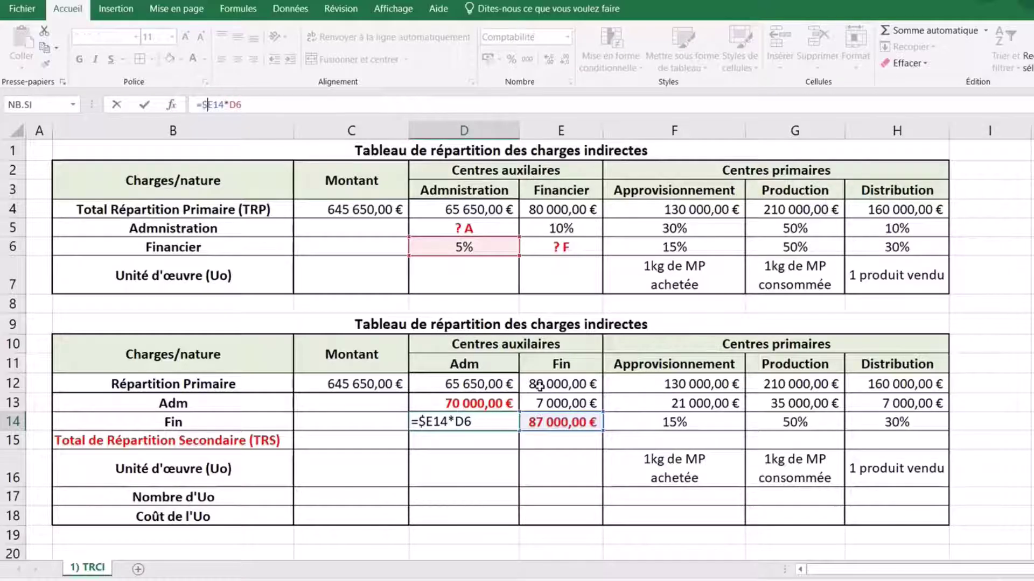
pyautogui.write('$')
pyautogui.press('Return')
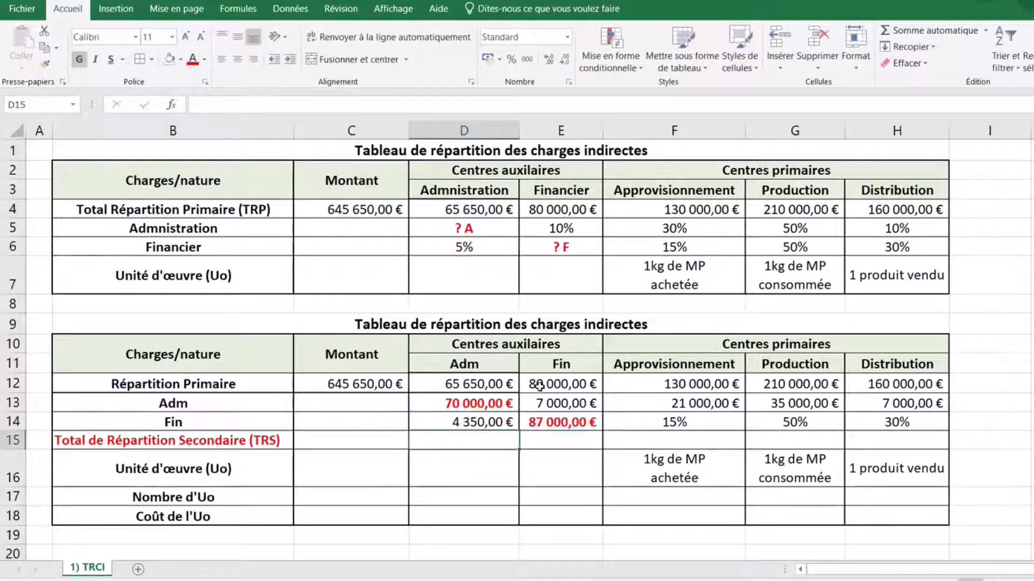
# Copy the D14 formula into F14 and fill it across to H14, replacing the Fin percentages of the primary centres.
pyautogui.click(489, 421)
pyautogui.hotkey('ctrl', 'c')
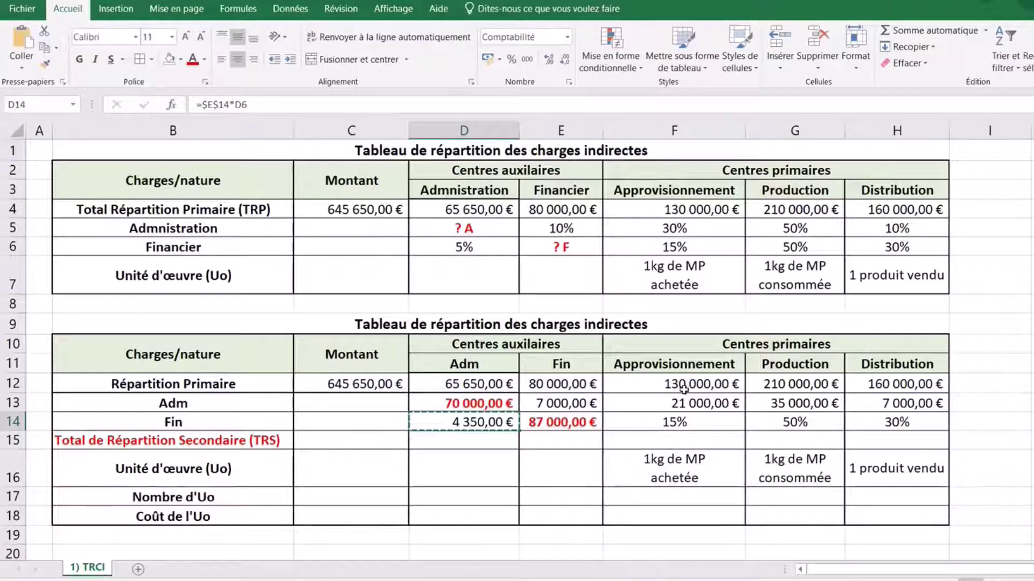
pyautogui.click(698, 423)
pyautogui.click(22, 43)
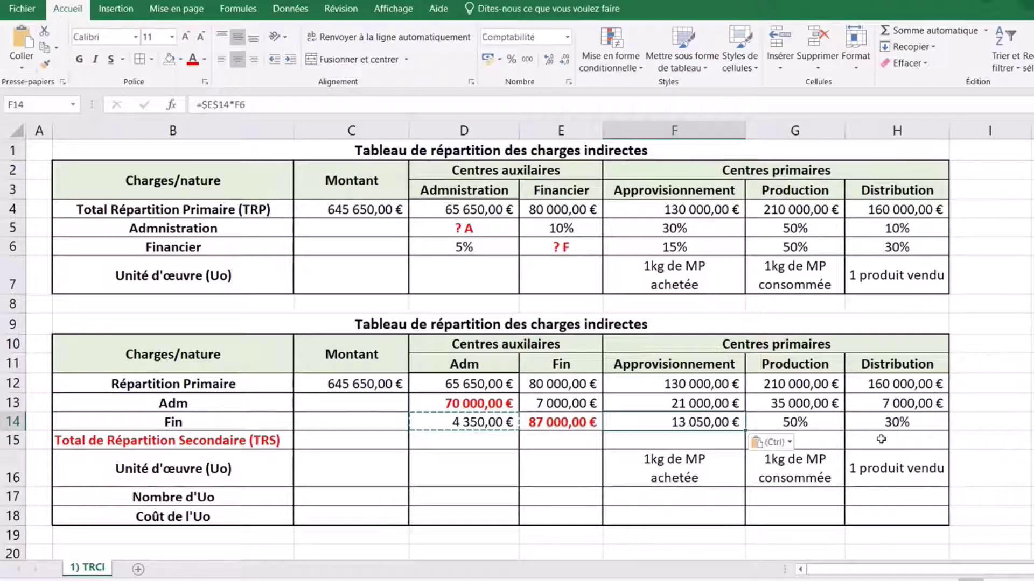
pyautogui.hotkey('shift', 'Right')
pyautogui.hotkey('shift', 'Right')
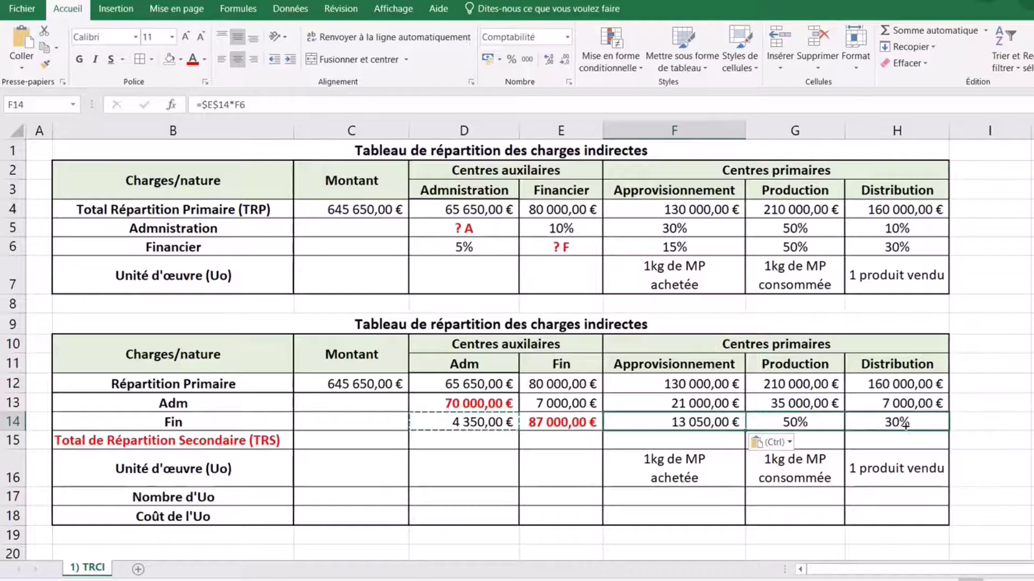
pyautogui.press('Return')
pyautogui.click(1032, 422)
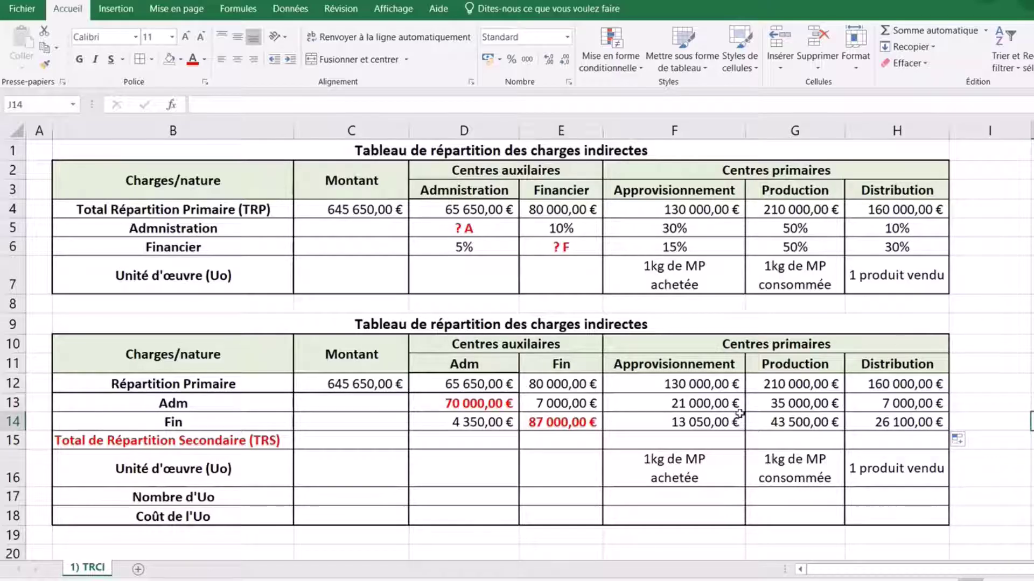
pyautogui.click(556, 440)
pyautogui.hotkey('ctrl', 'g')
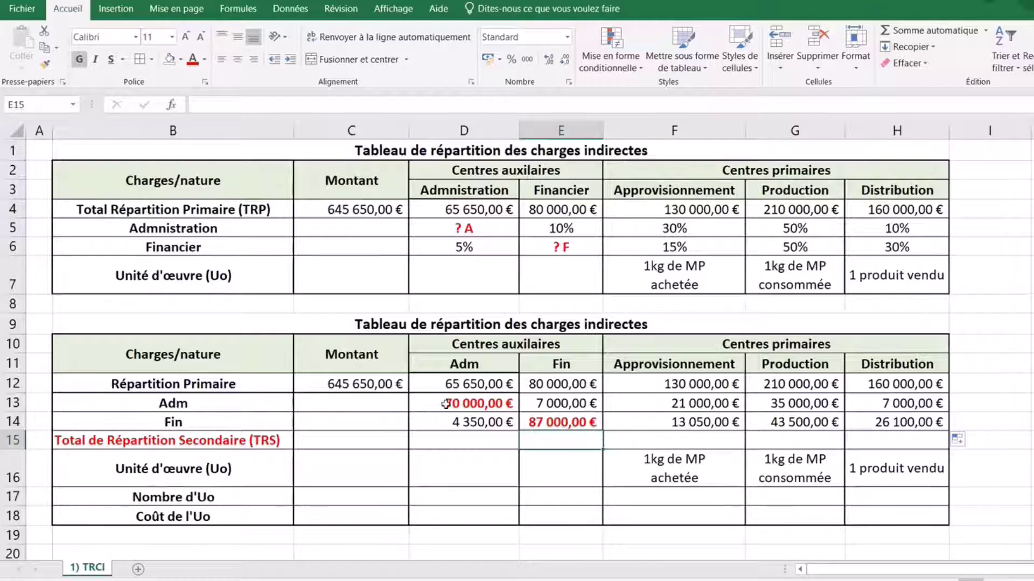
pyautogui.click(484, 404)
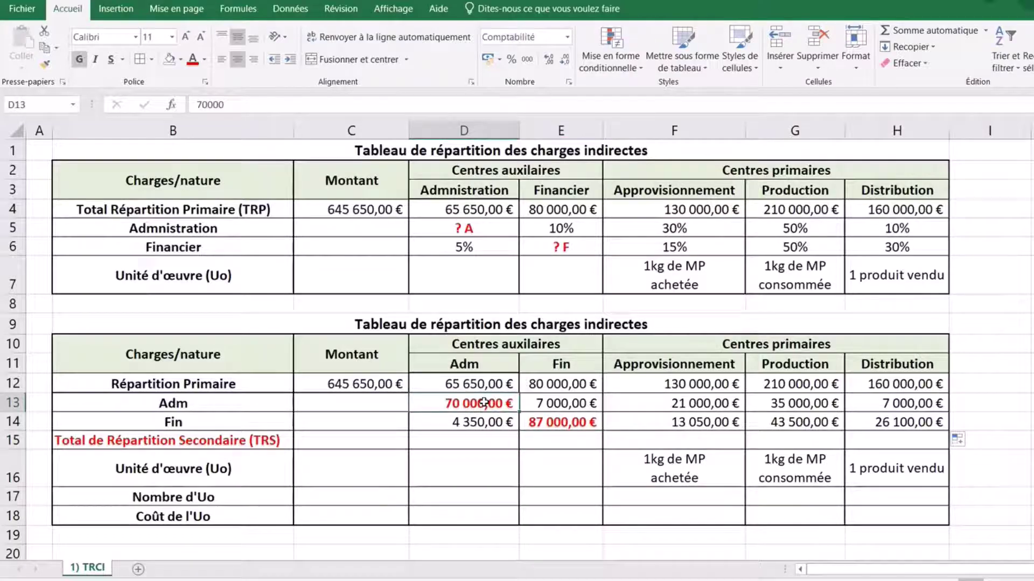
pyautogui.click(183, 424)
pyautogui.click(561, 423)
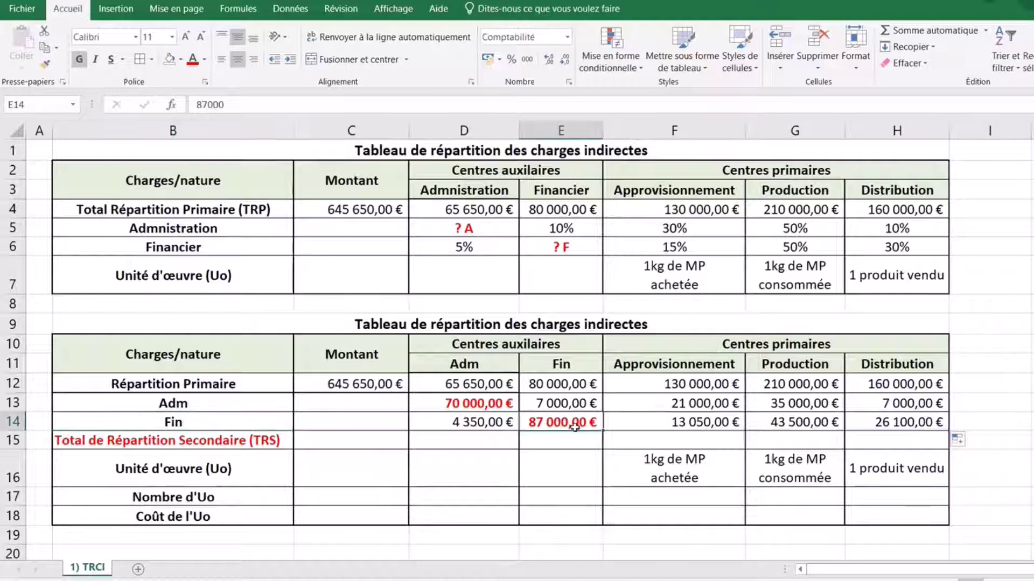
# Total rows 12 to 14 in the TRS row with =SOMME(D12:D14) from D15 across to H15, and widen column E to fit.
pyautogui.click(478, 443)
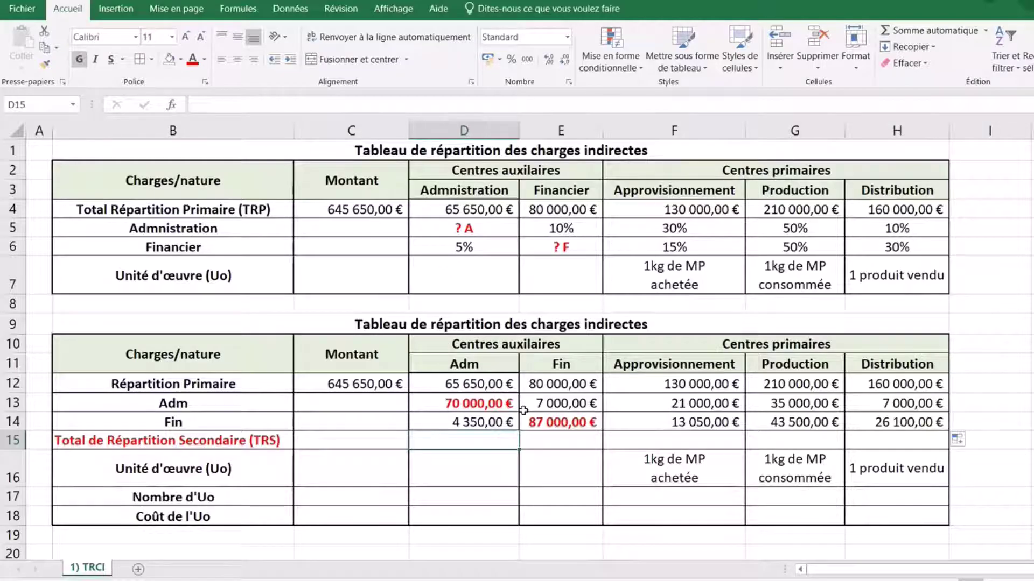
pyautogui.click(908, 32)
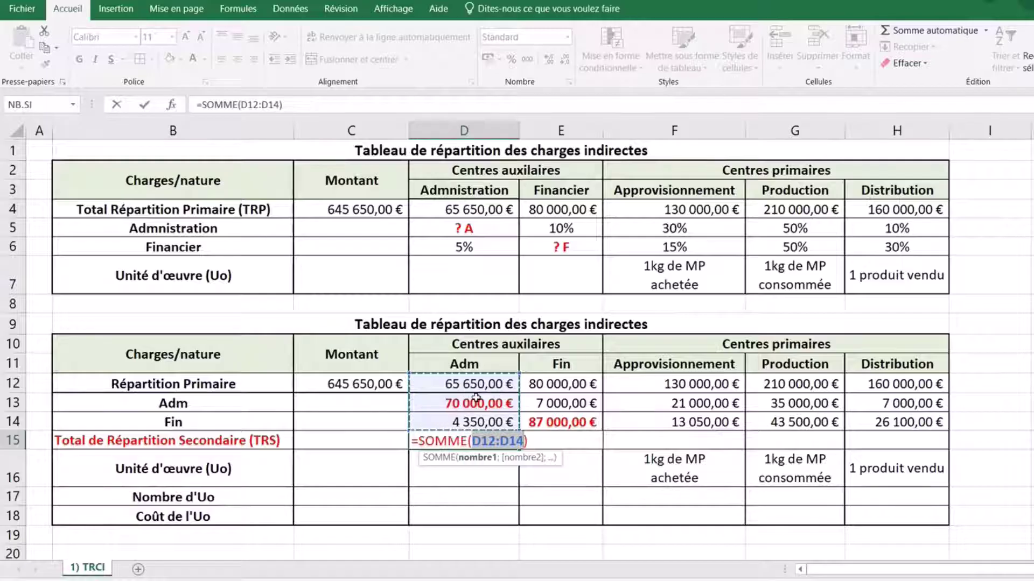
pyautogui.press('Return')
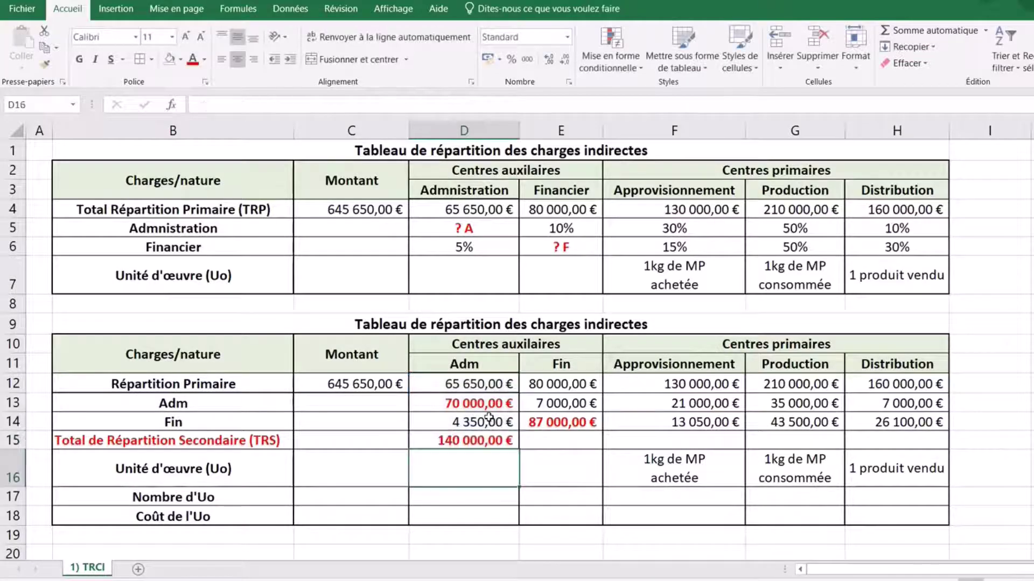
pyautogui.click(483, 440)
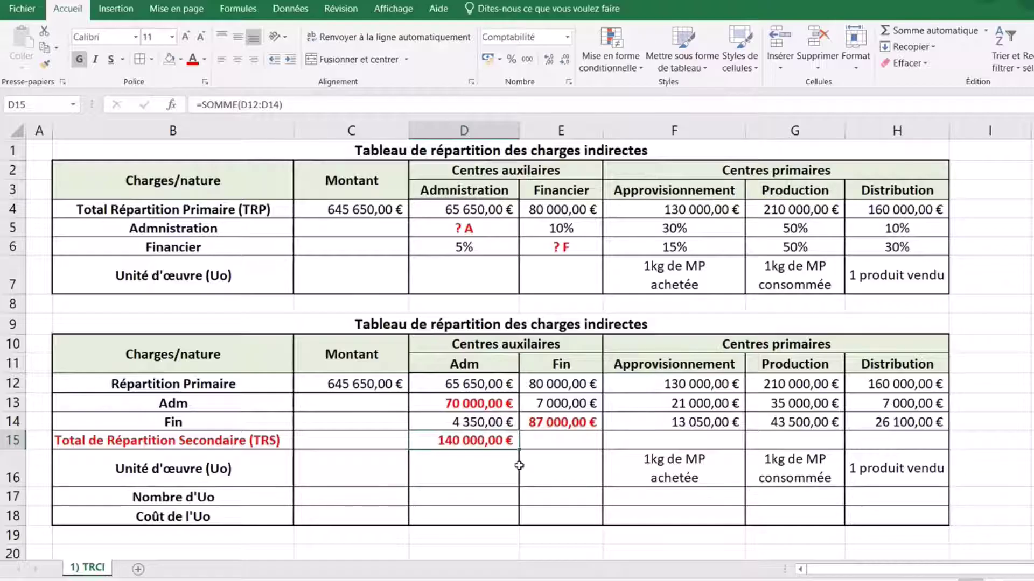
pyautogui.moveTo(520, 451); pyautogui.dragTo(915, 441)
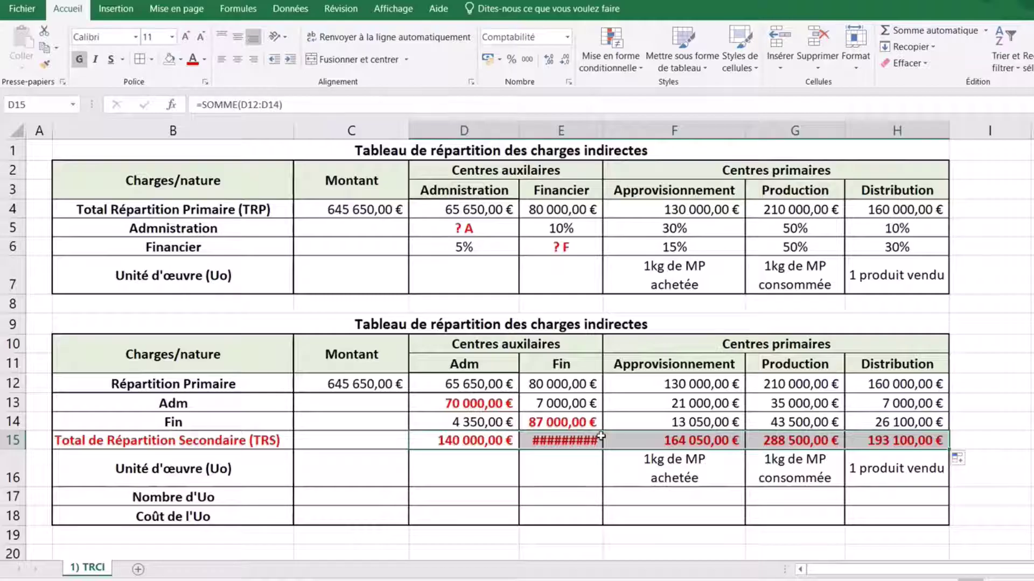
pyautogui.click(575, 436)
pyautogui.moveTo(604, 125); pyautogui.dragTo(620, 126)
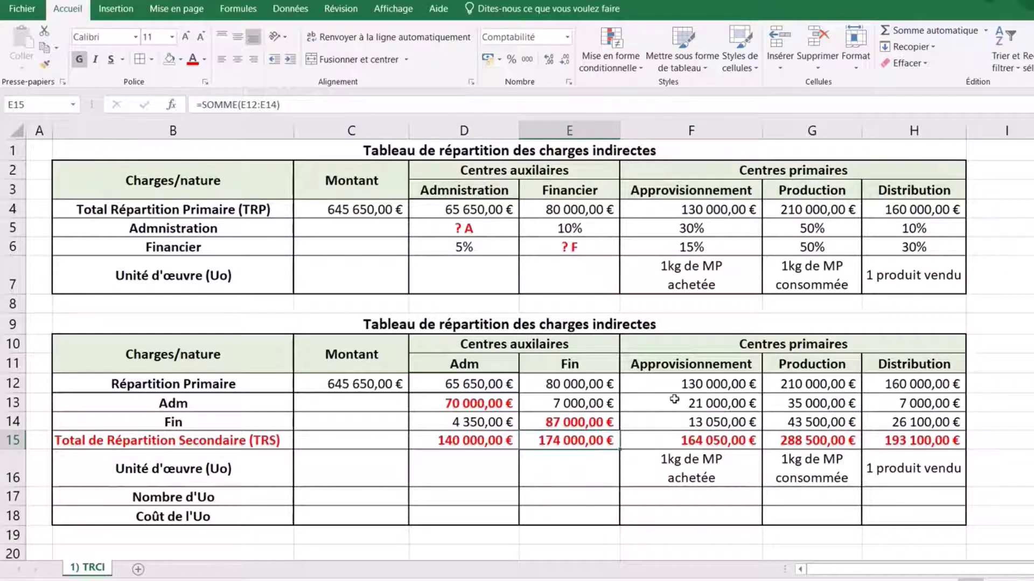
pyautogui.click(696, 442)
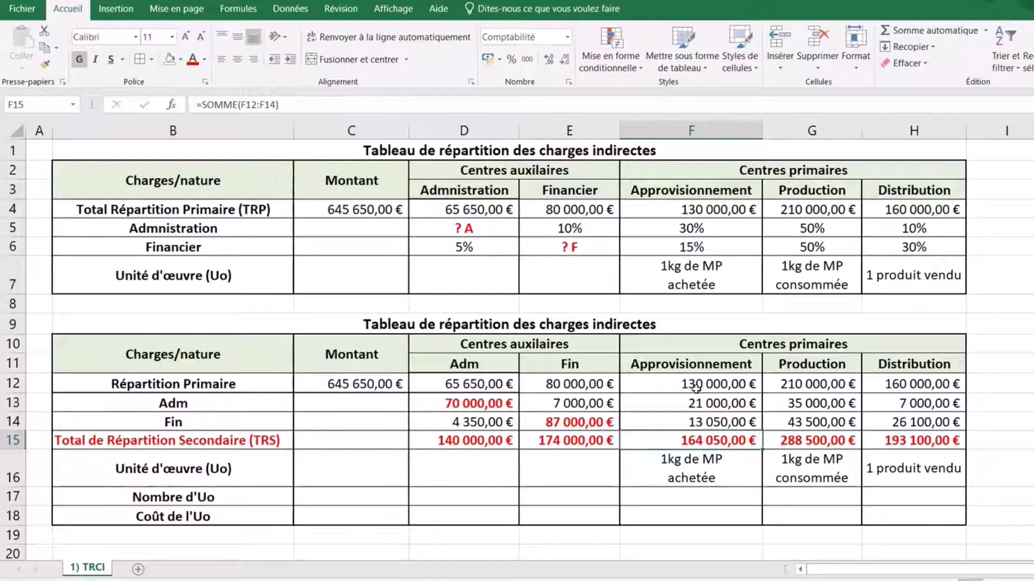
pyautogui.click(720, 385)
pyautogui.click(704, 403)
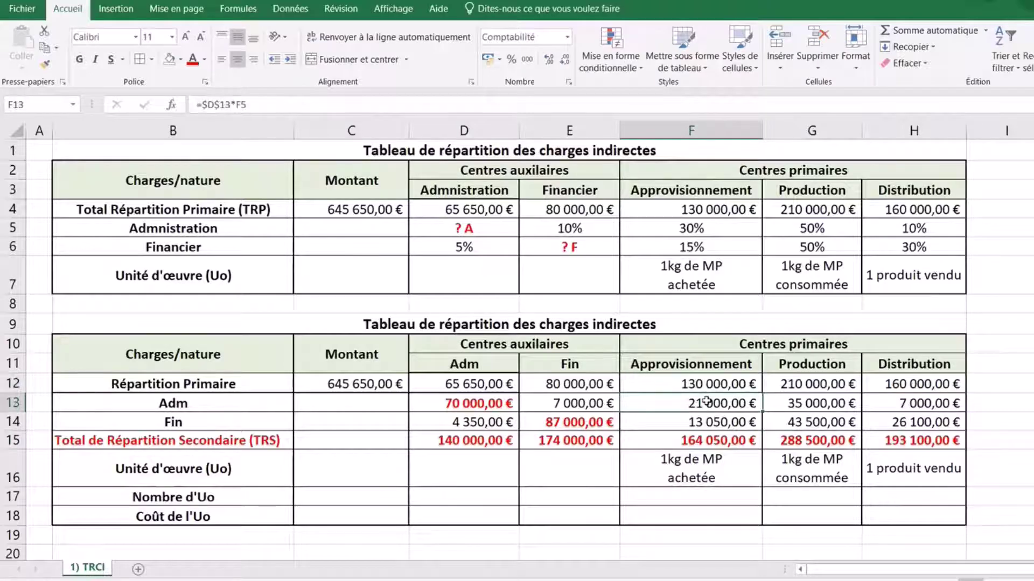
pyautogui.click(714, 424)
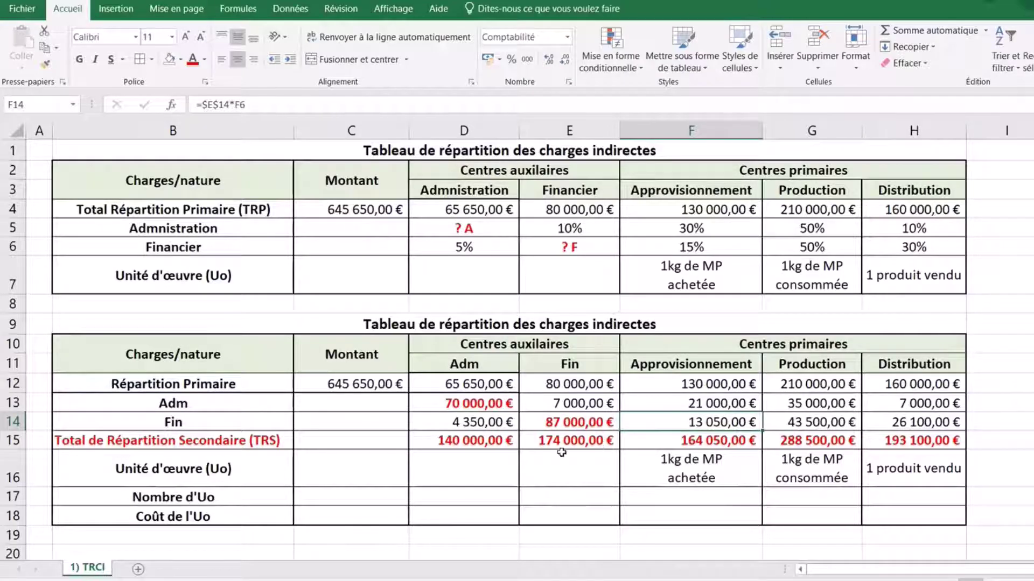
# Shade the cells C15:E18 under Montant, Adm and Fin with a dark grey fill.
pyautogui.moveTo(347, 443); pyautogui.dragTo(568, 517)
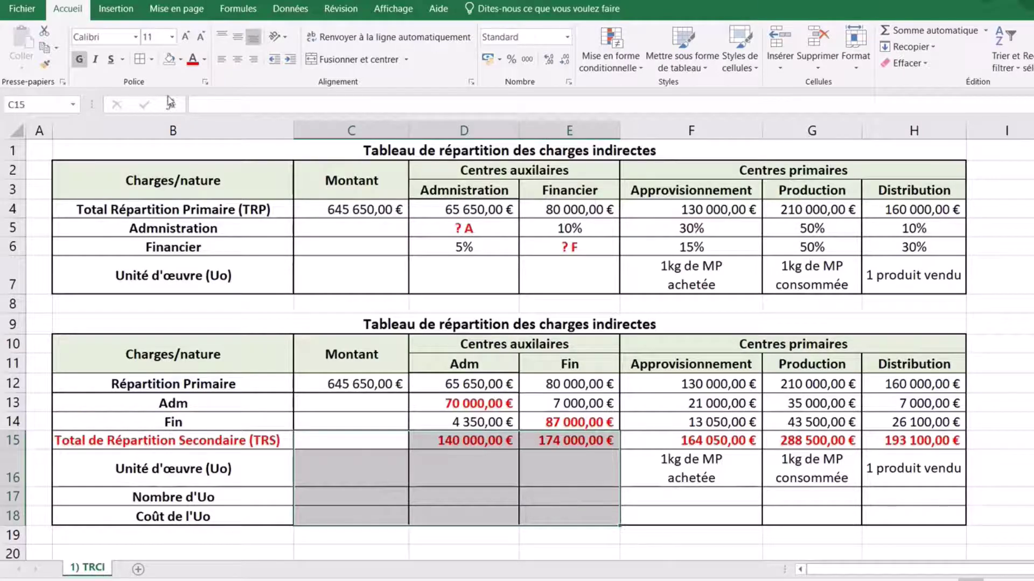
pyautogui.click(181, 60)
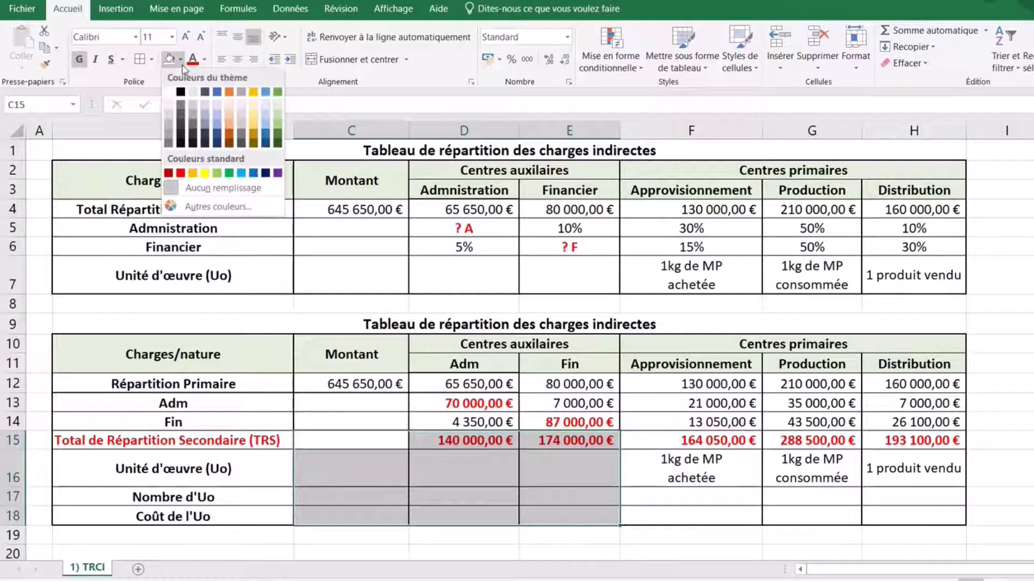
pyautogui.click(182, 131)
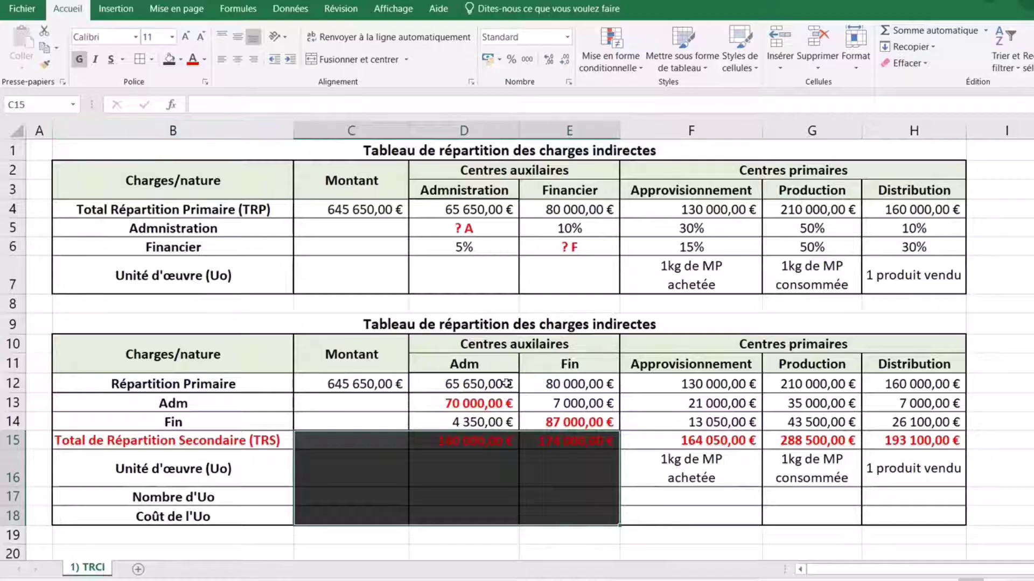
# Clear the TRS totals of the auxiliary centres Adm and Fin in D15:E15.
pyautogui.click(473, 440)
pyautogui.moveTo(474, 440); pyautogui.dragTo(586, 440)
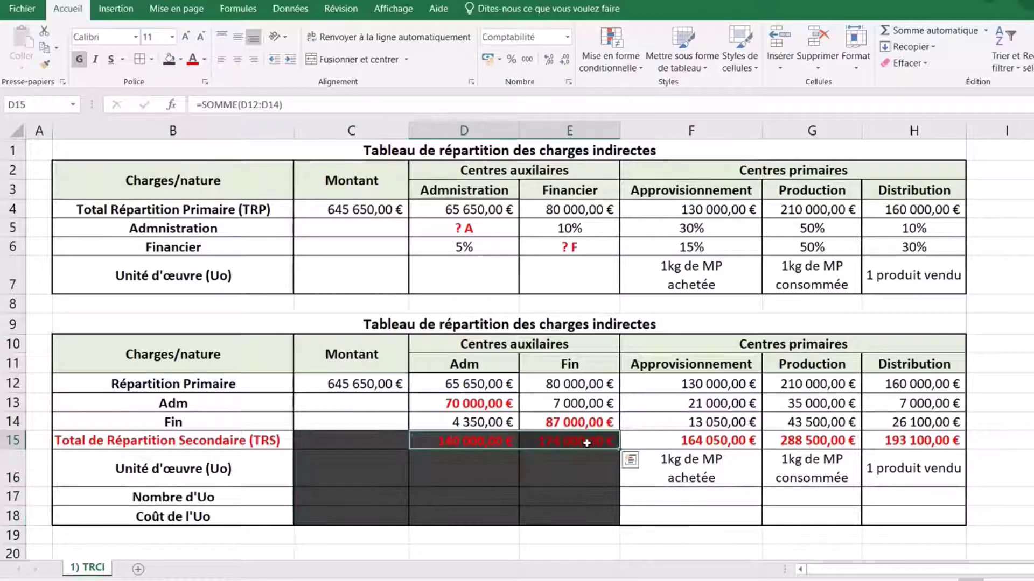
pyautogui.press('Delete')
pyautogui.click(1000, 468)
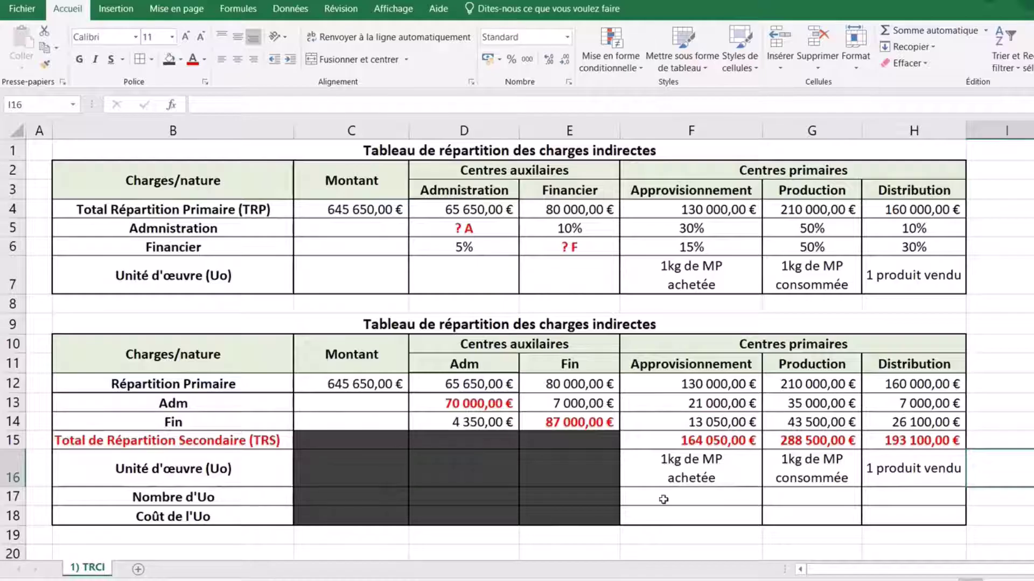
pyautogui.click(751, 441)
pyautogui.click(810, 442)
pyautogui.click(912, 442)
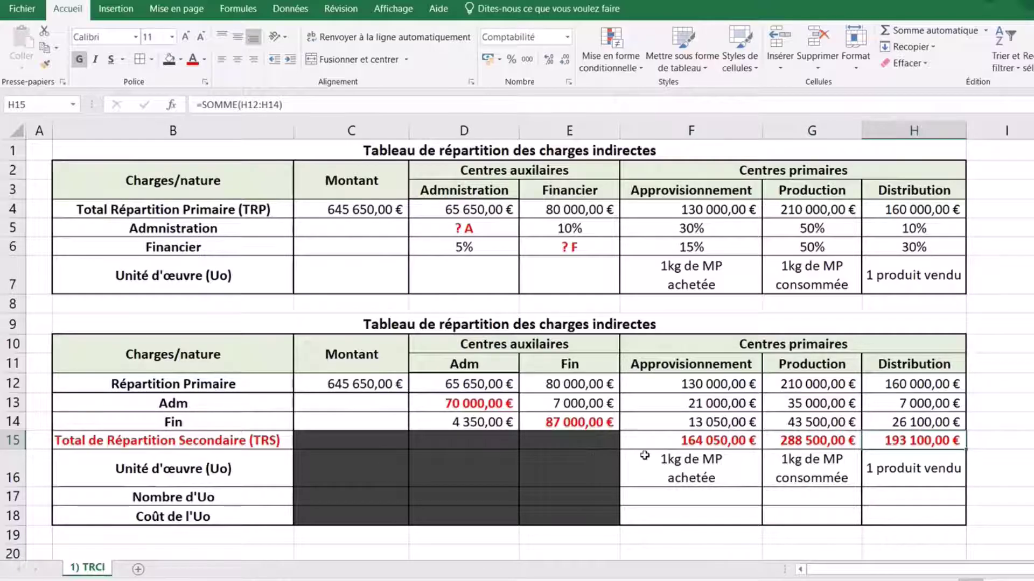
pyautogui.click(180, 467)
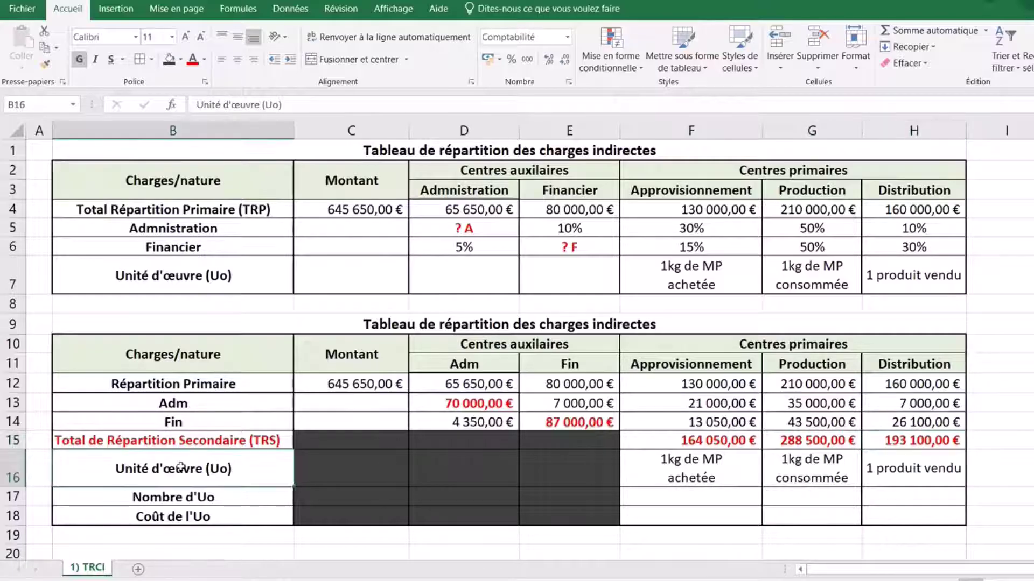
# Examine the Unité d'œuvre definitions of Approvisionnement, Production and Distribution in row 16 against the Nombre d'Uo row below.
pyautogui.click(706, 468)
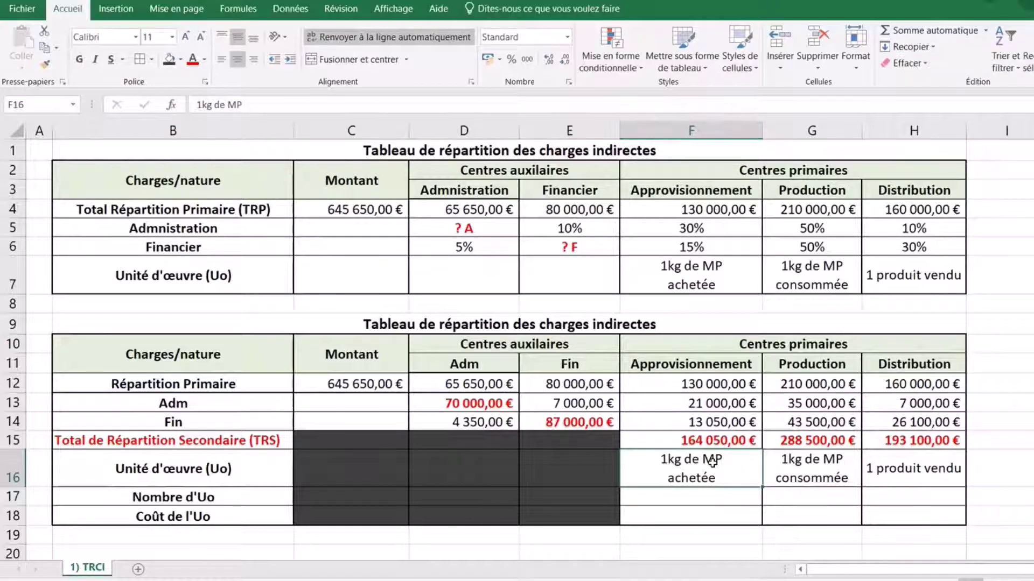
pyautogui.click(814, 466)
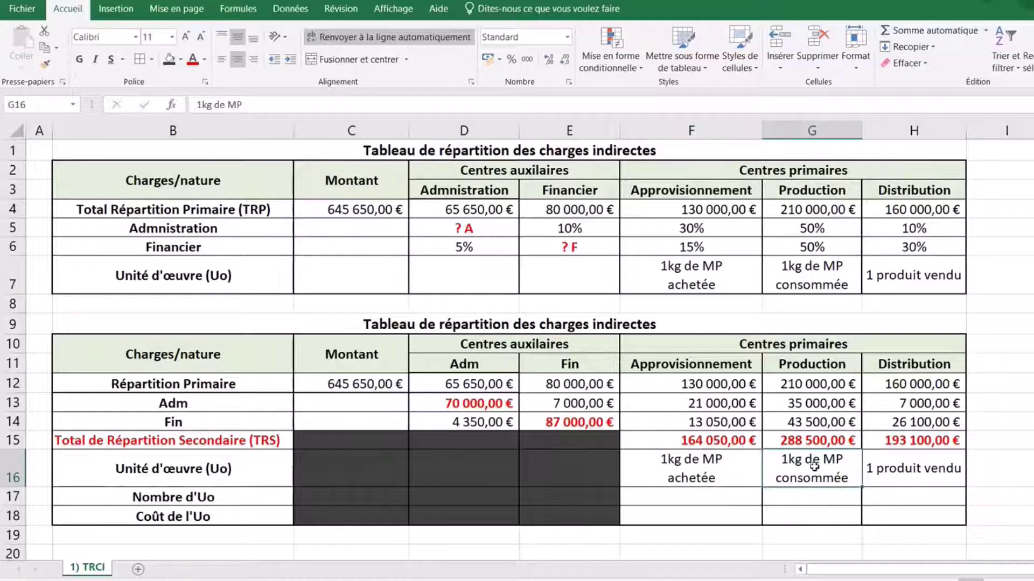
pyautogui.click(932, 471)
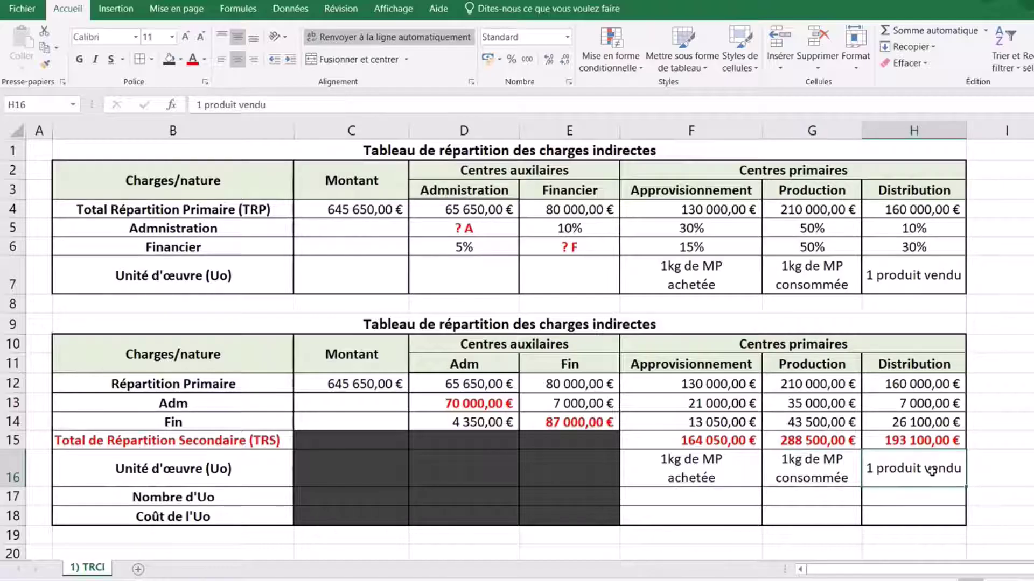
pyautogui.click(686, 462)
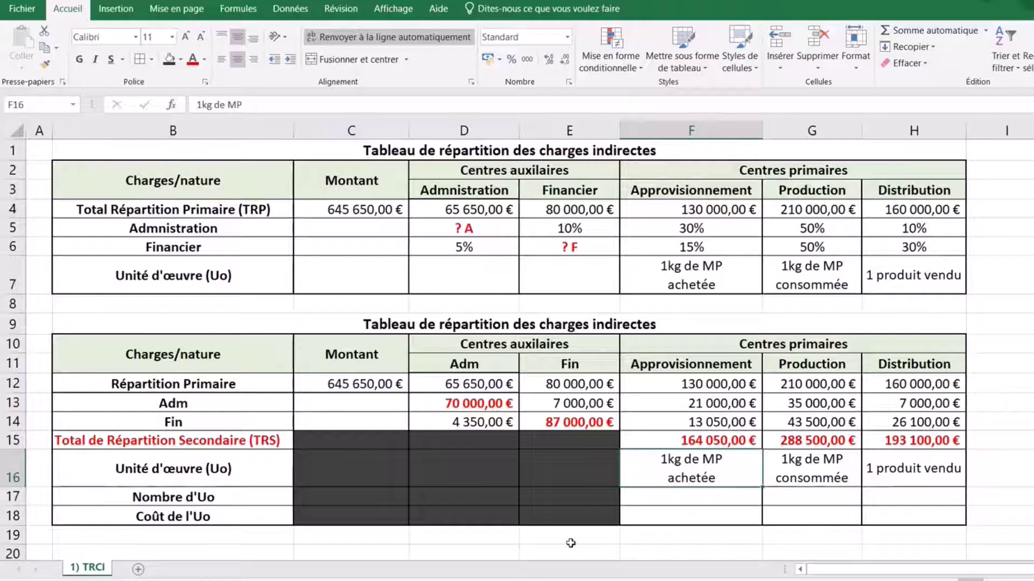
pyautogui.click(684, 494)
pyautogui.click(204, 505)
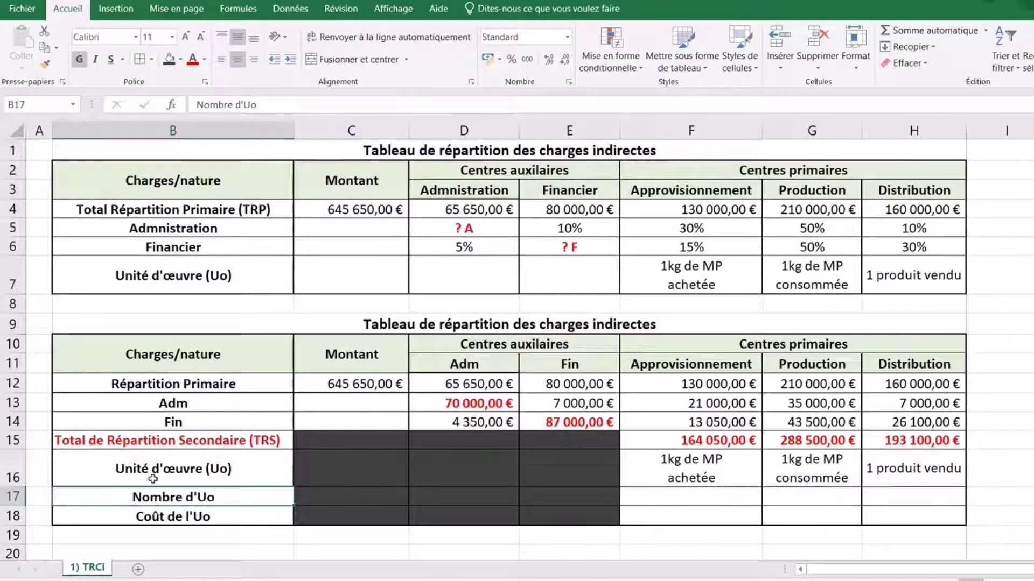
pyautogui.click(720, 498)
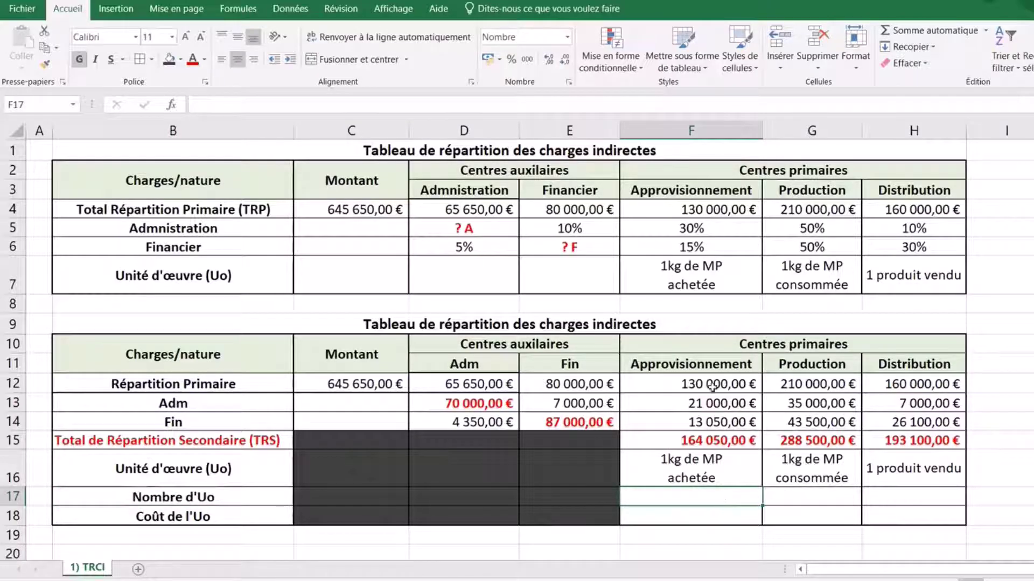
pyautogui.click(691, 362)
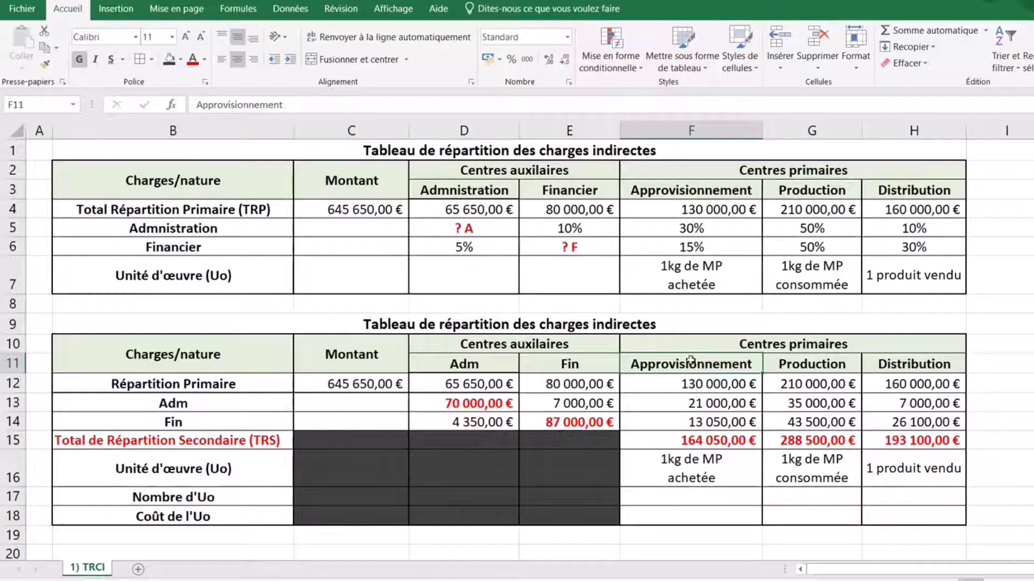
pyautogui.click(685, 494)
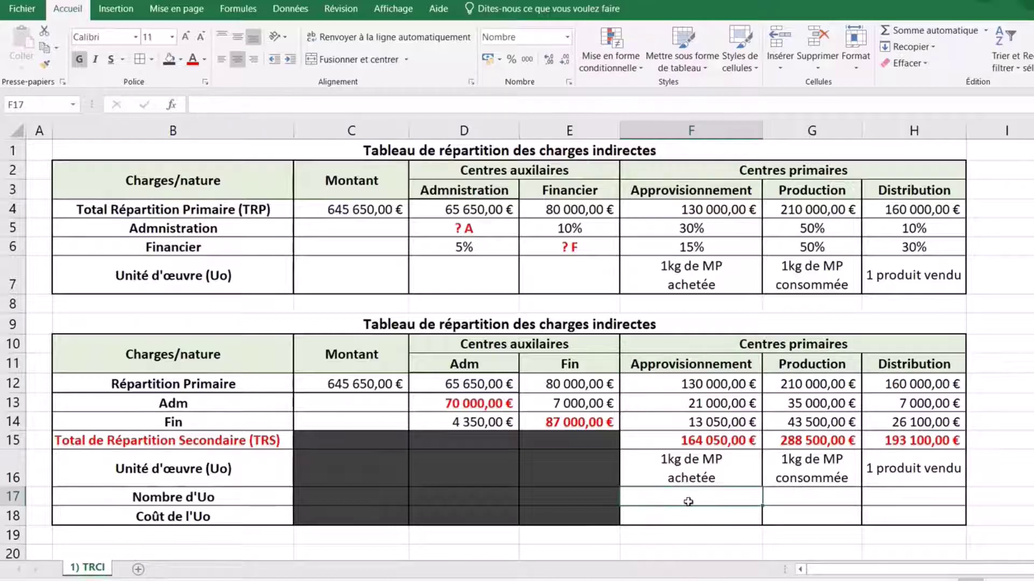
pyautogui.click(711, 465)
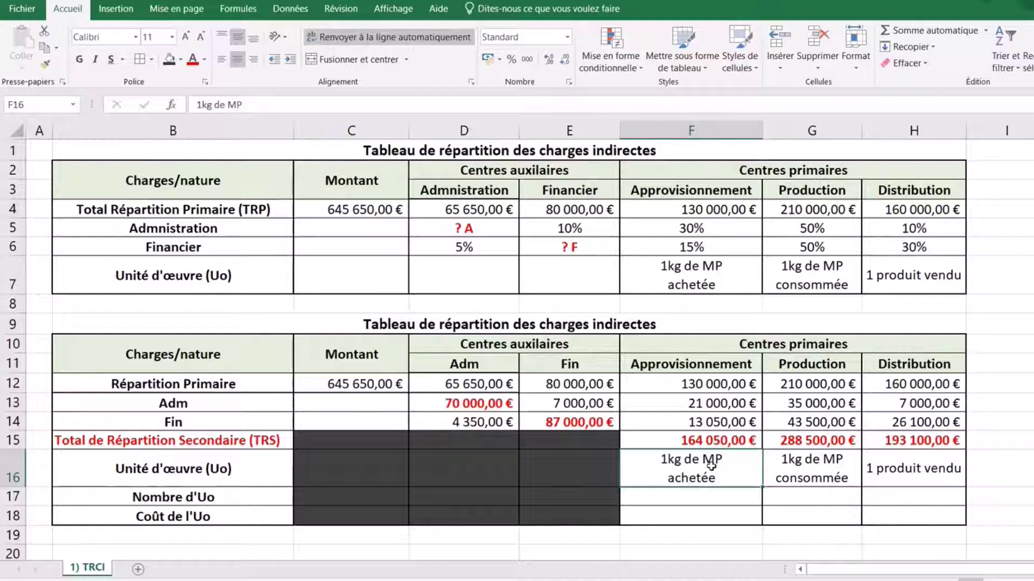
pyautogui.click(819, 471)
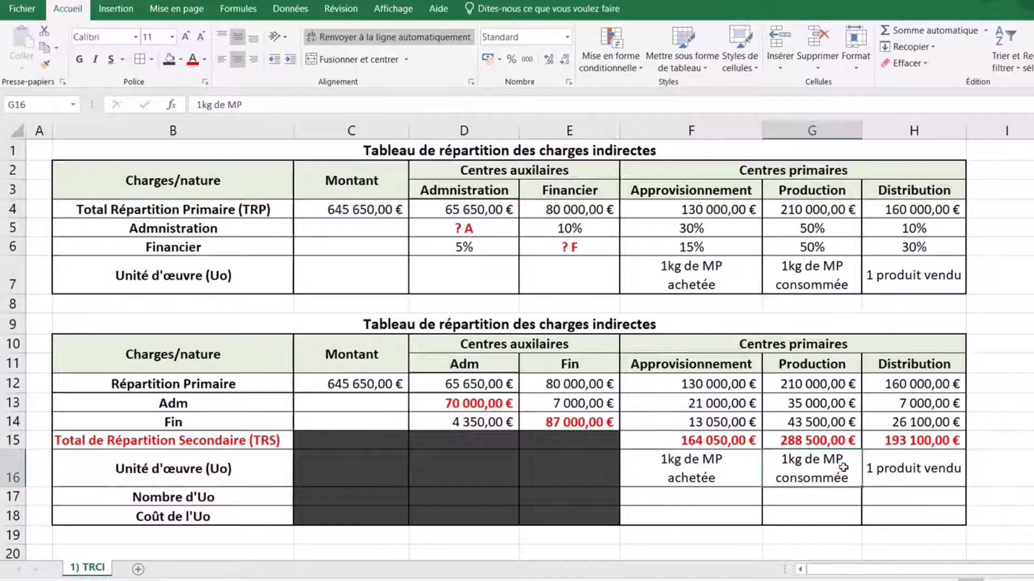
pyautogui.click(917, 475)
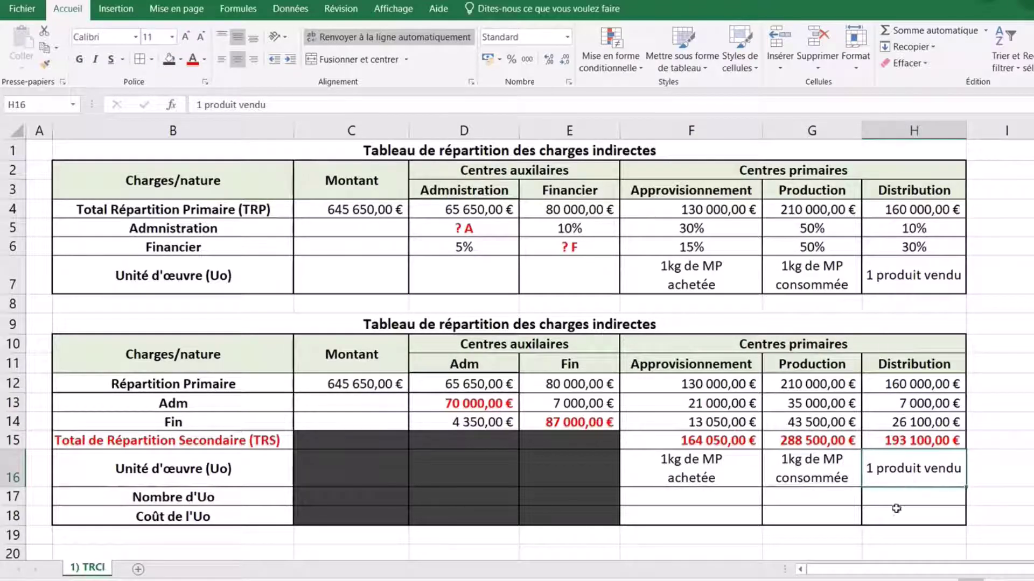
pyautogui.click(899, 497)
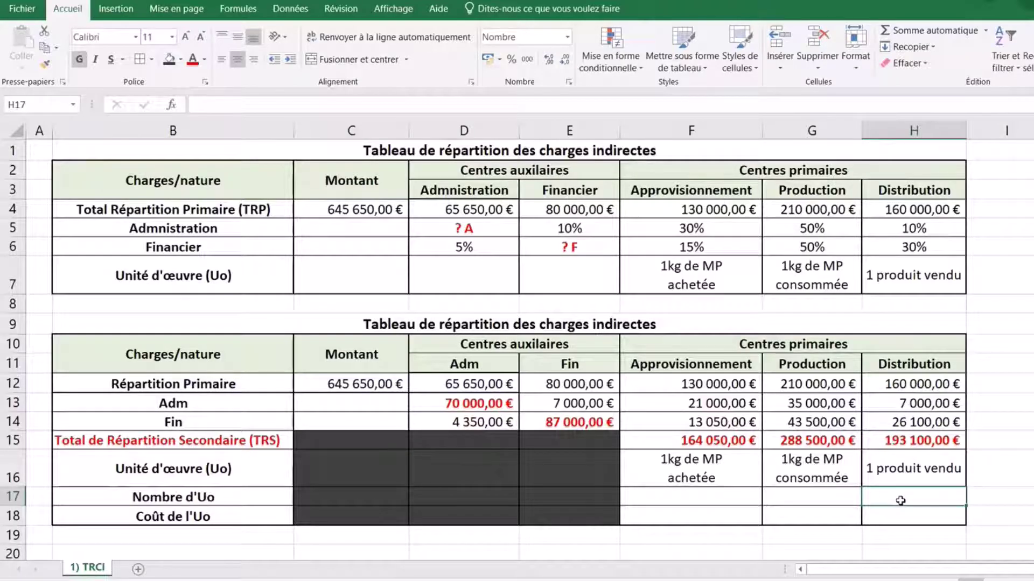
pyautogui.click(667, 464)
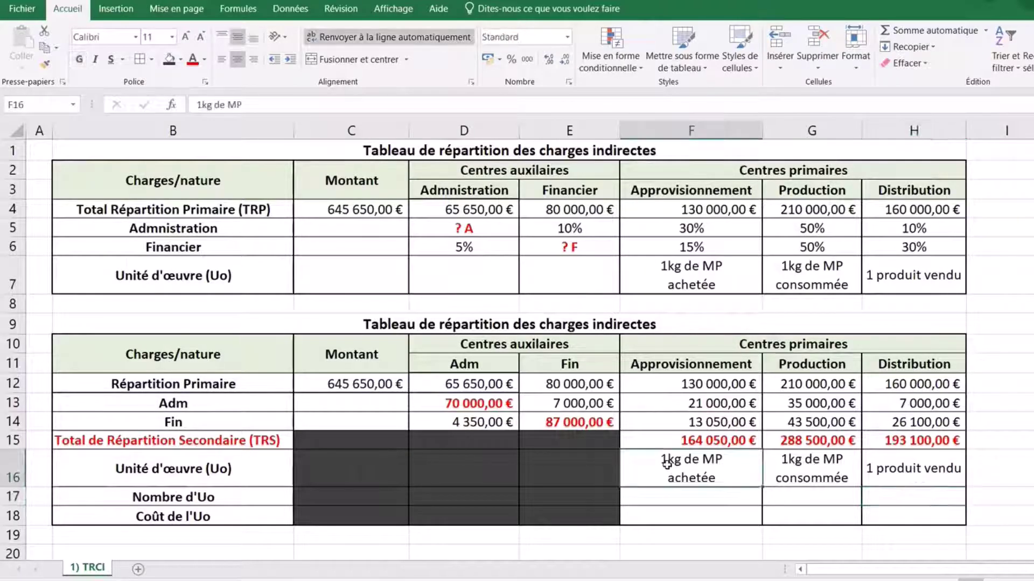
# Enter the Nombre d'Uo for the first two primary centres: 5800 for Approvisionnement in F17 and 9000 for Production in G17.
pyautogui.click(690, 494)
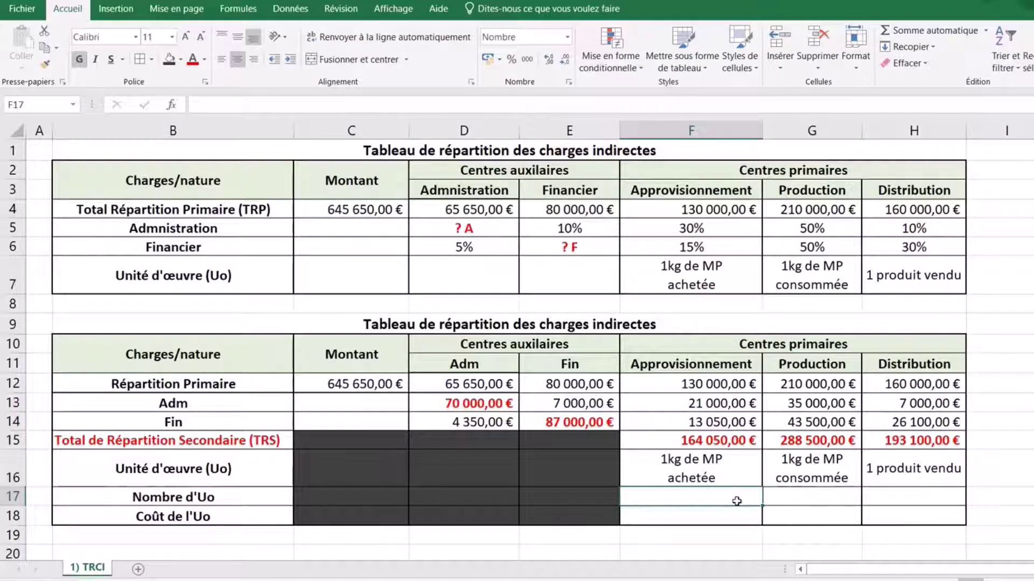
pyautogui.write('5800')
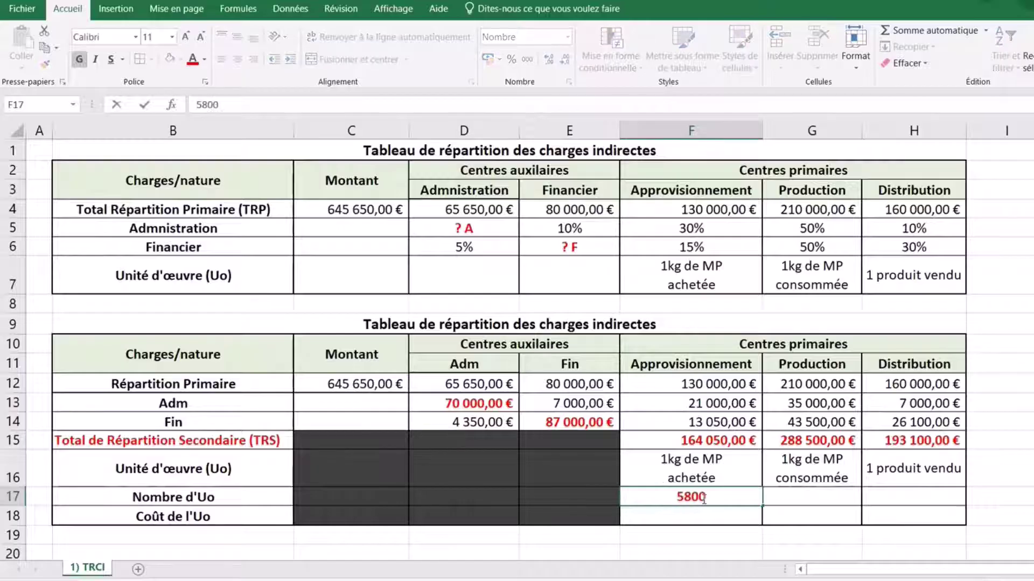
pyautogui.click(1032, 491)
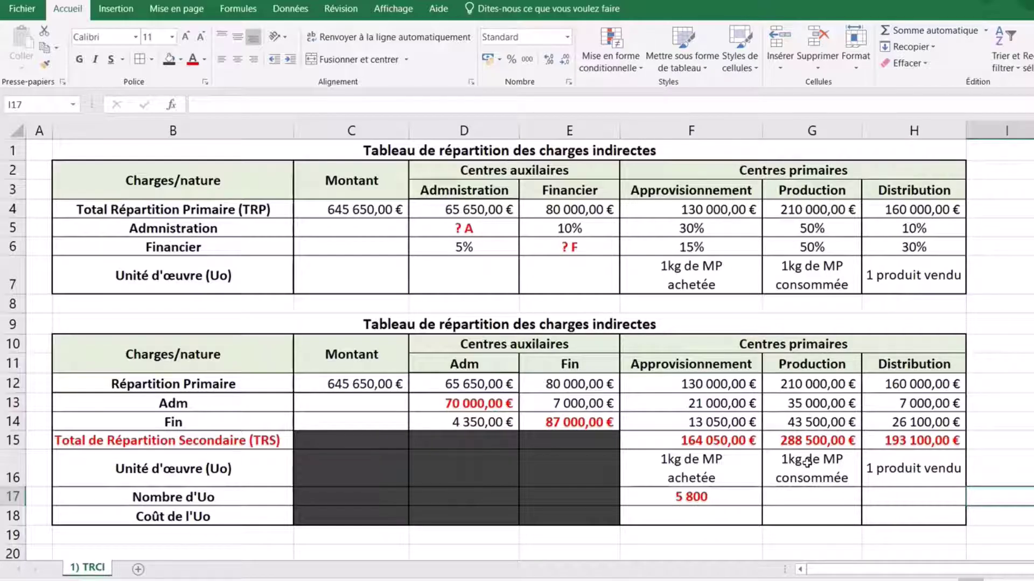
pyautogui.click(823, 498)
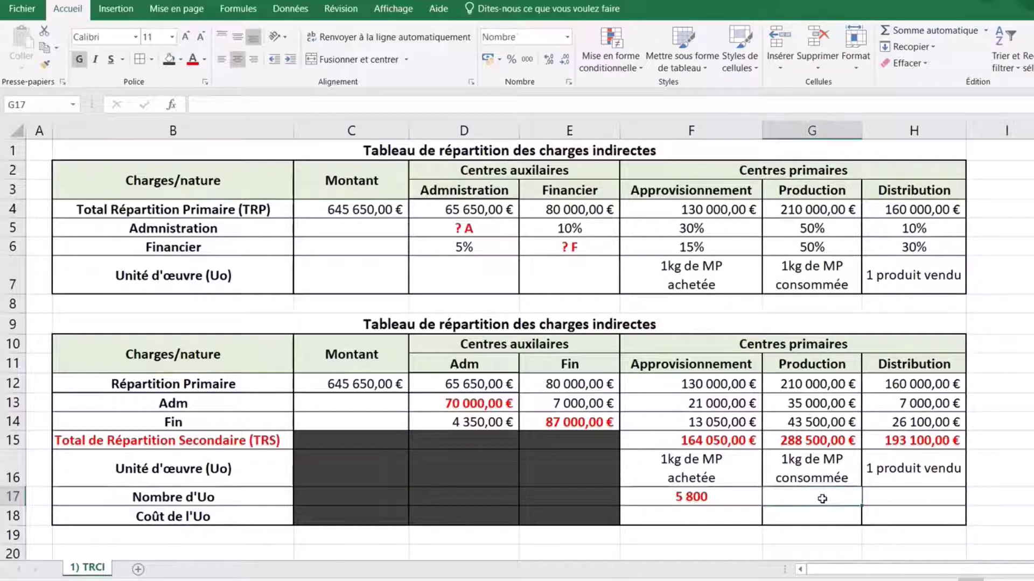
pyautogui.write('9000')
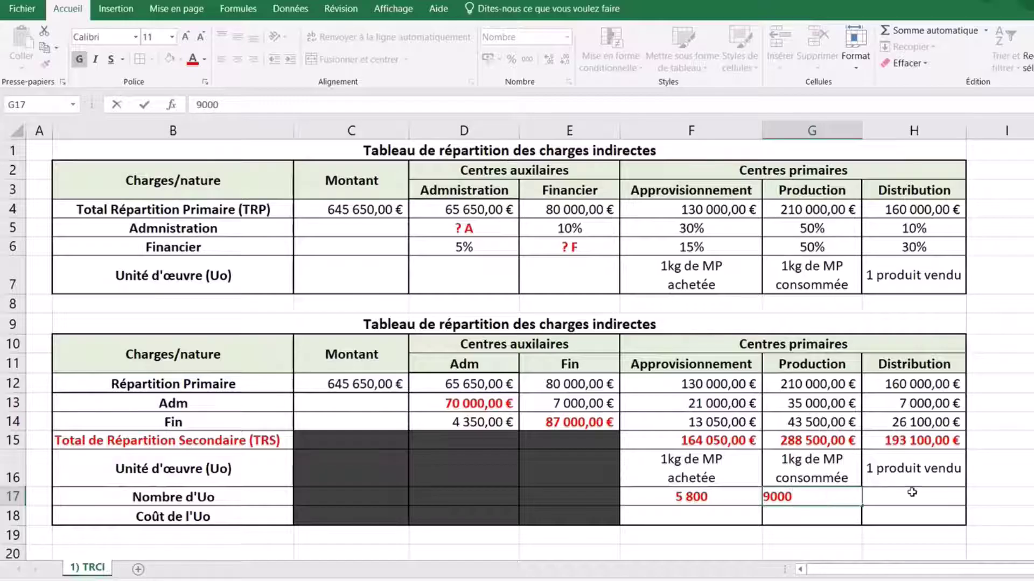
pyautogui.click(1033, 468)
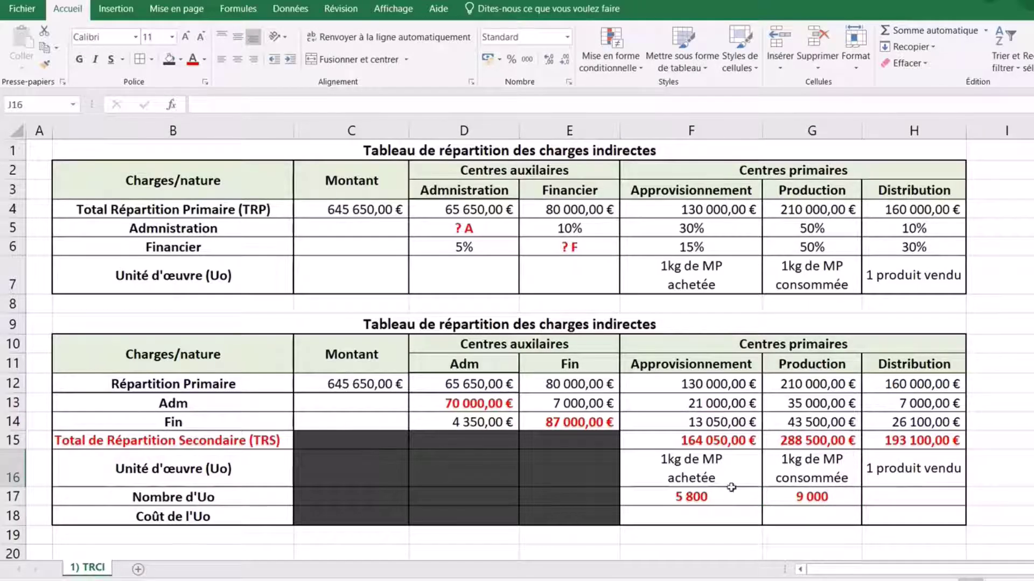
# Apply the custom number format 0" kg" to the Approvisionnement count in F17 and copy that formatting to G17.
pyautogui.click(713, 497)
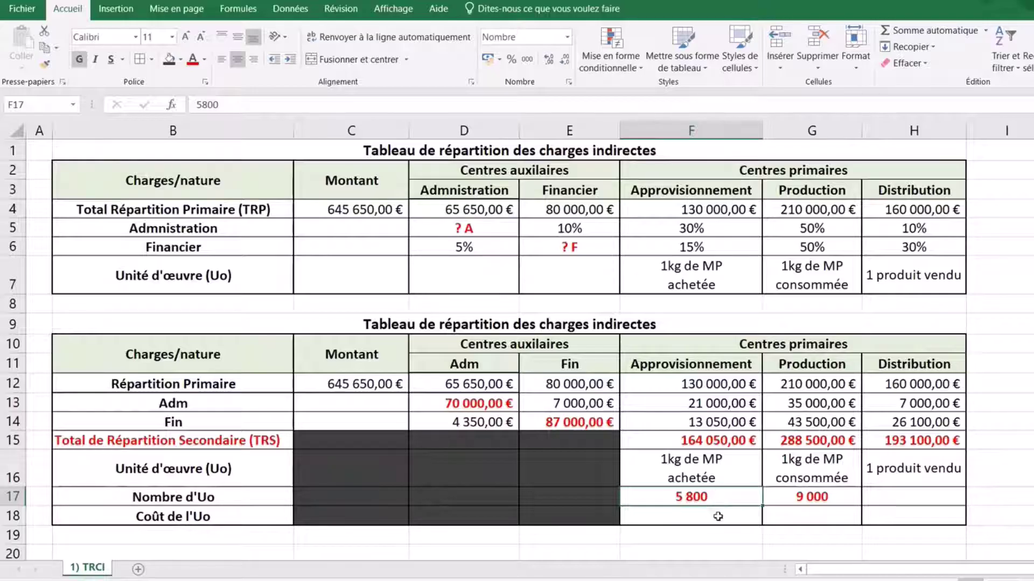
pyautogui.click(704, 533)
pyautogui.click(706, 498)
pyautogui.rightClick(706, 498)
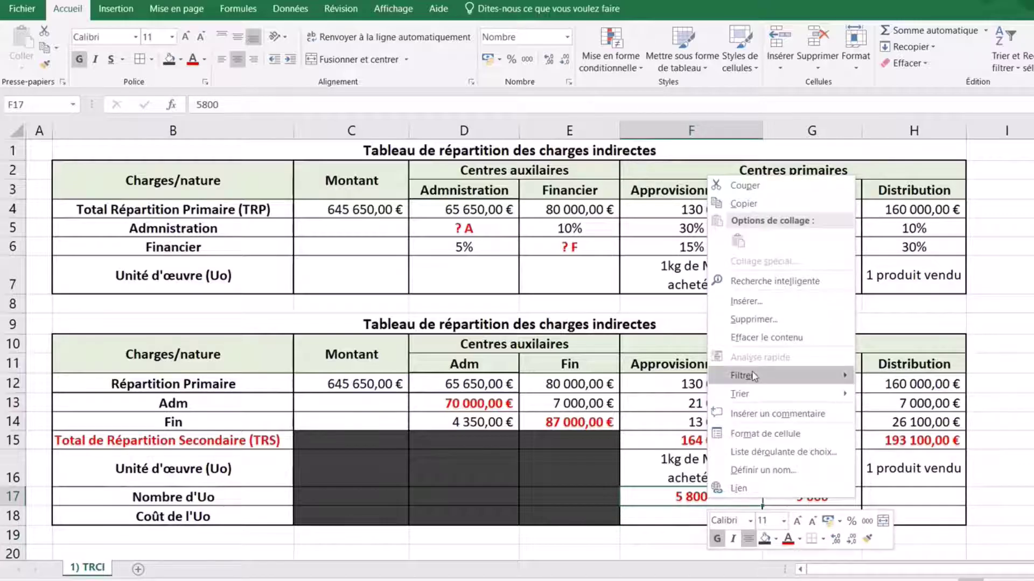
pyautogui.click(792, 428)
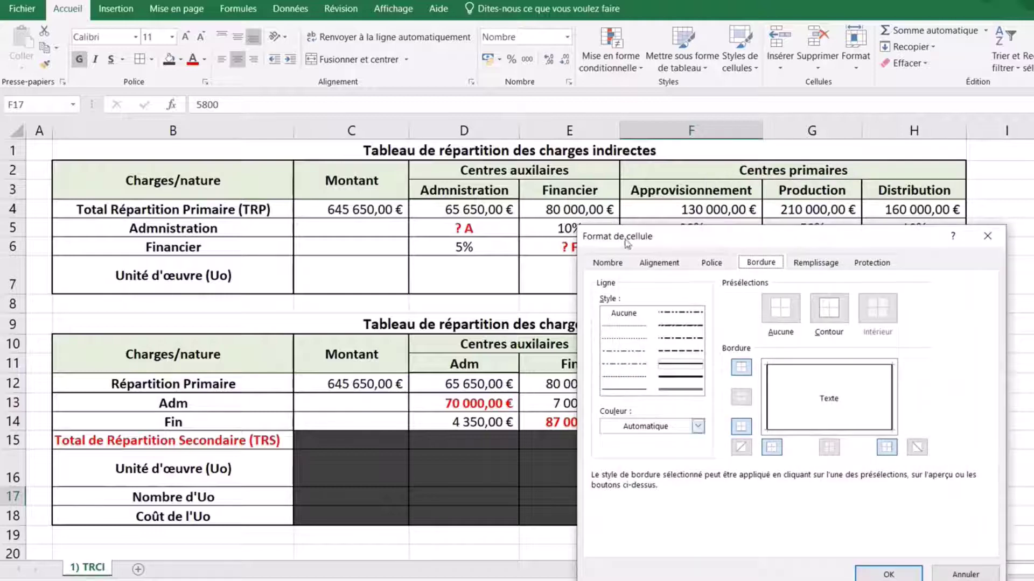
pyautogui.click(607, 262)
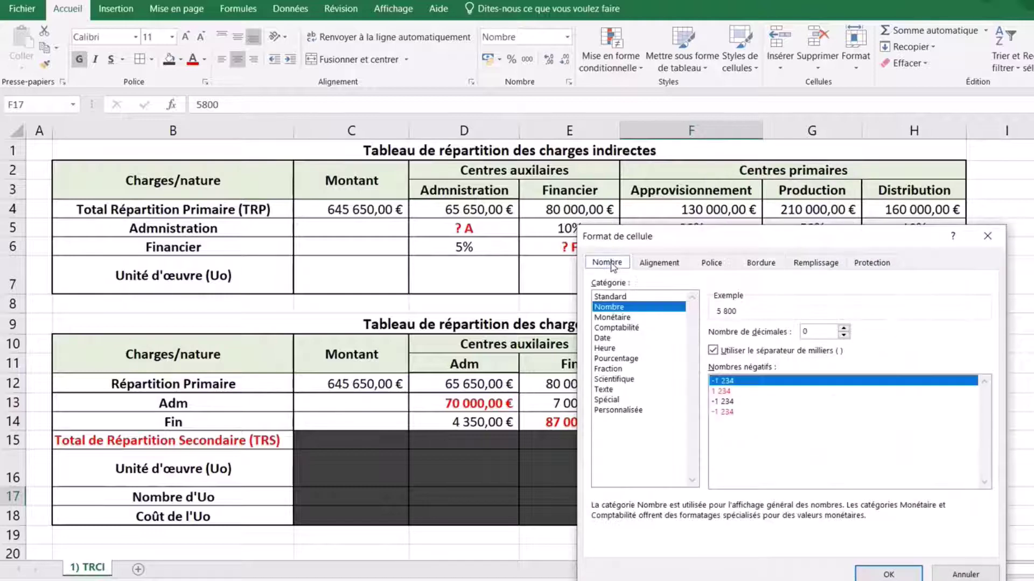
pyautogui.click(633, 412)
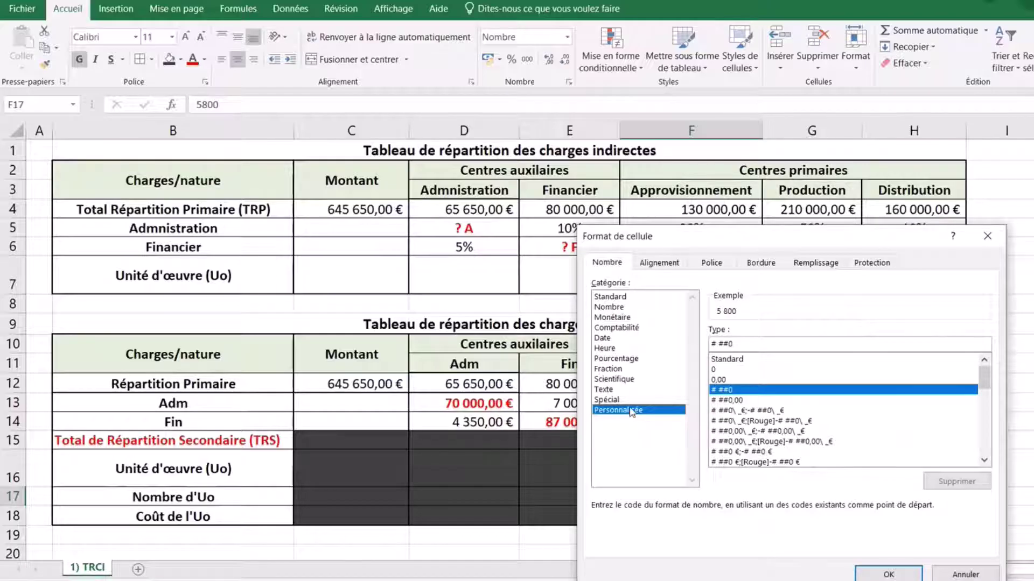
pyautogui.click(729, 369)
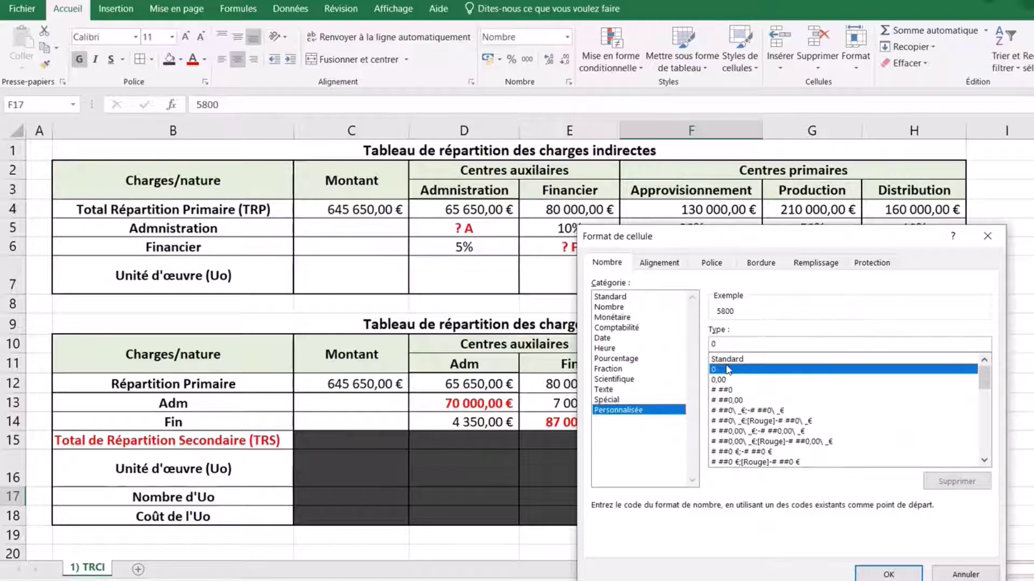
pyautogui.click(730, 344)
pyautogui.write('"')
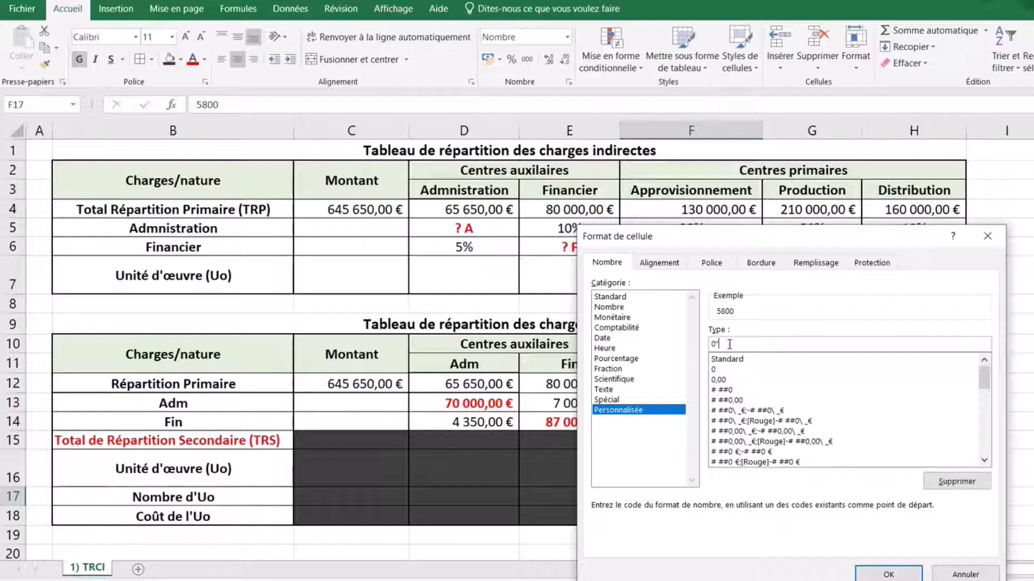
pyautogui.write(' kg"')
pyautogui.click(880, 573)
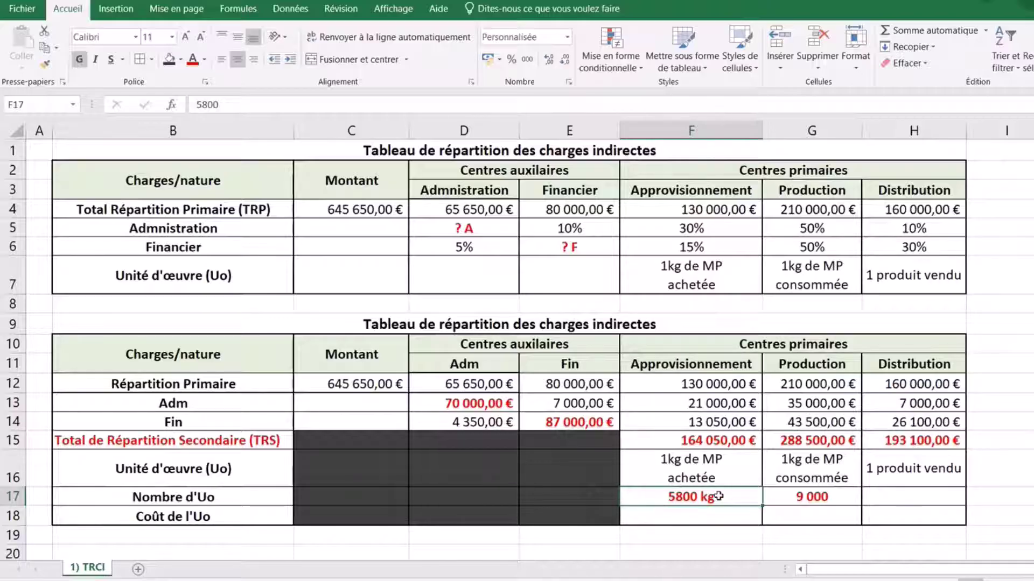
pyautogui.click(46, 63)
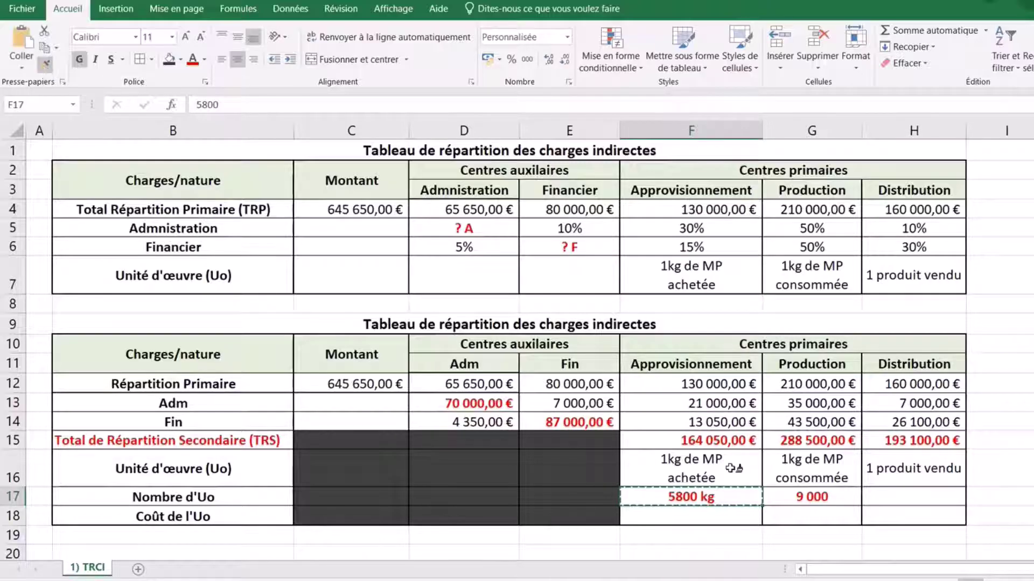
pyautogui.click(838, 498)
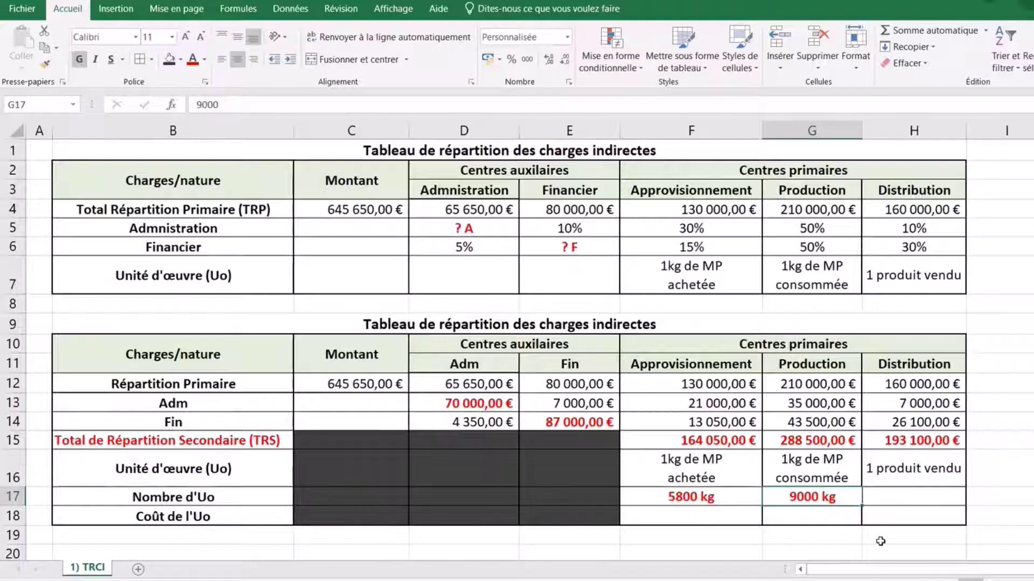
# Enter 5000 as the Nombre d'Uo of the Distribution centre in H17.
pyautogui.click(909, 494)
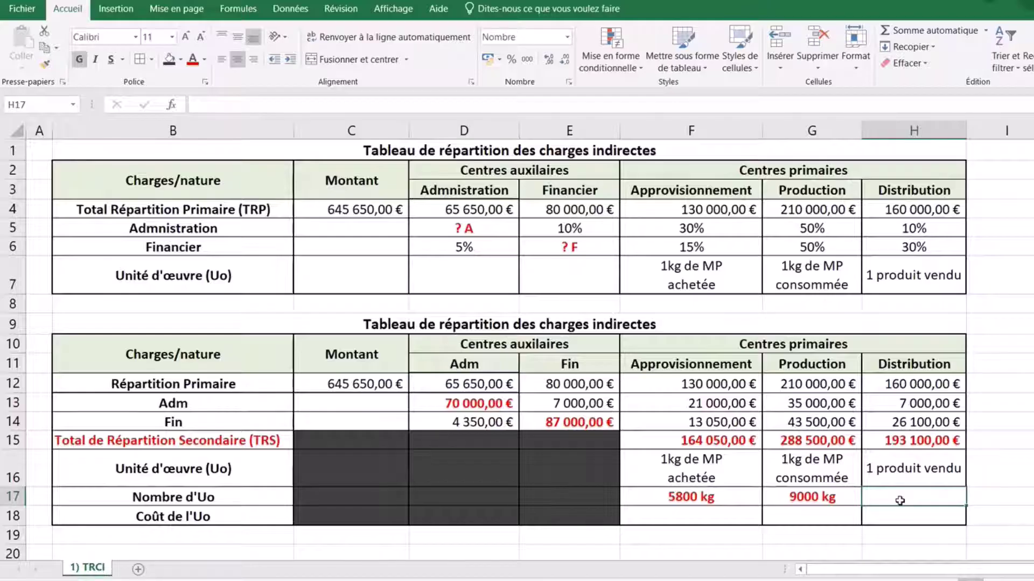
pyautogui.write('5000')
pyautogui.click(1033, 475)
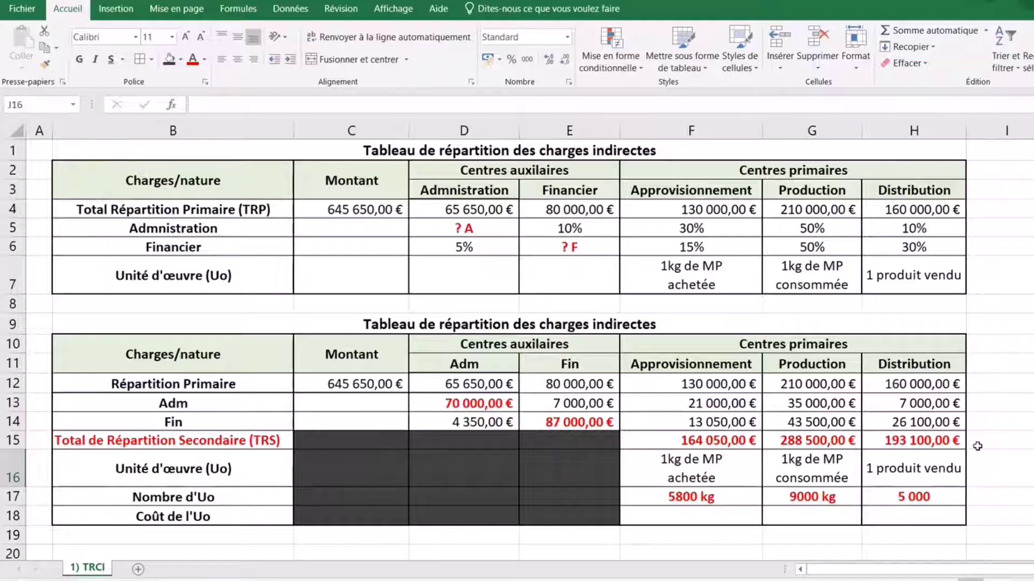
# Apply the custom number format 0" produits" to the Distribution work-unit count in H17.
pyautogui.click(911, 494)
pyautogui.rightClick(912, 495)
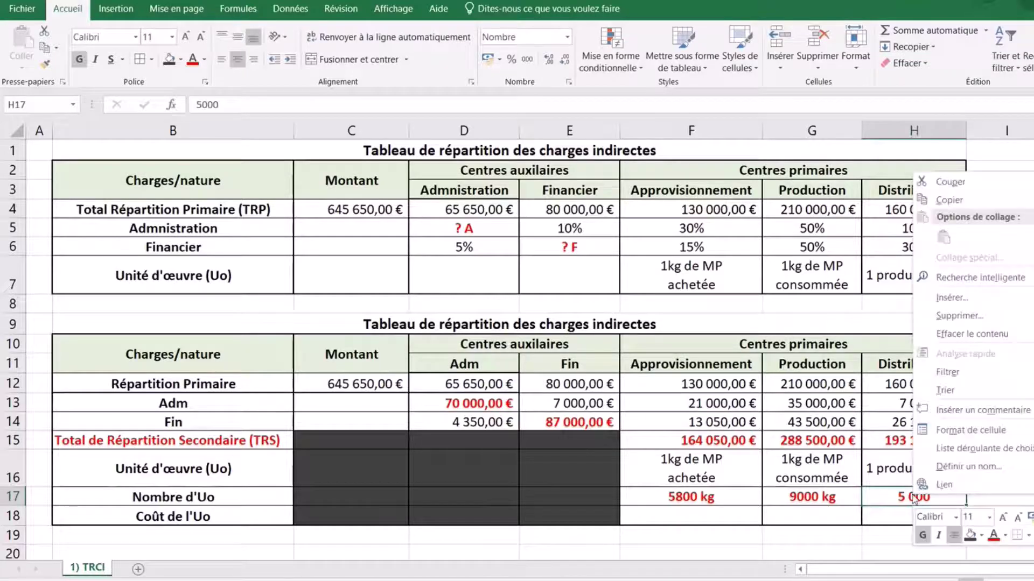
pyautogui.click(964, 430)
pyautogui.click(770, 410)
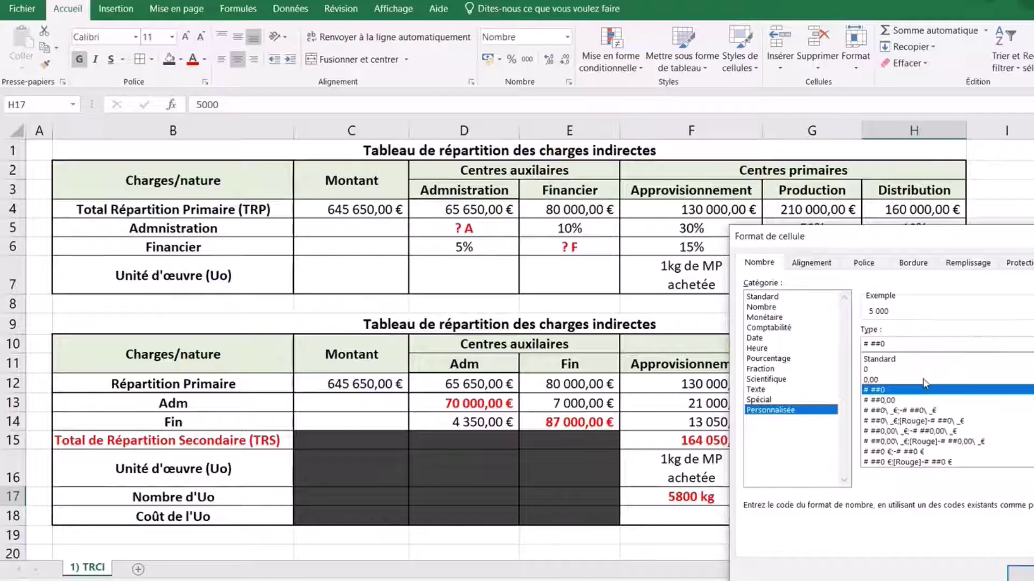
pyautogui.click(868, 370)
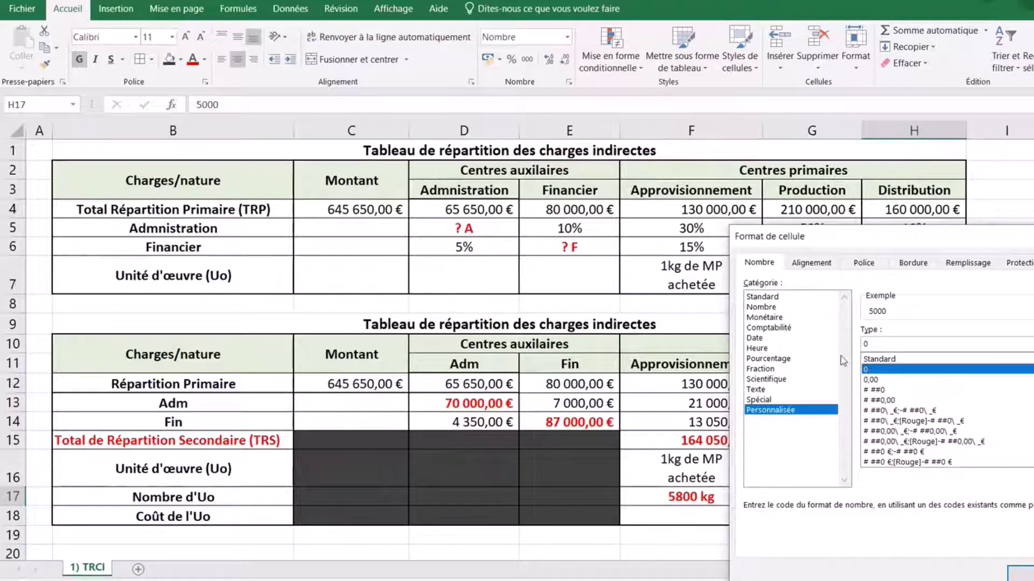
pyautogui.click(883, 344)
pyautogui.write('"')
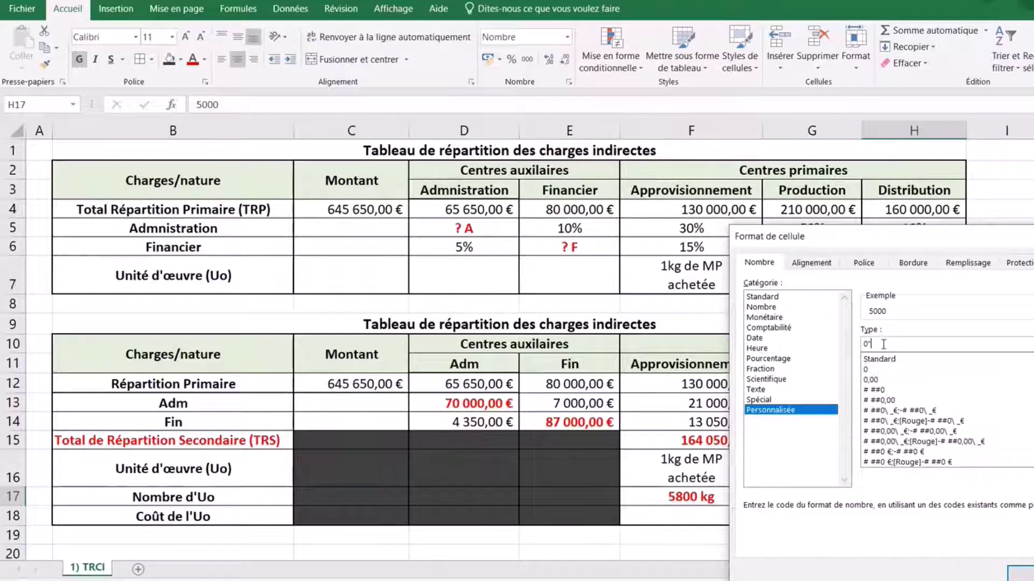
pyautogui.write(' produits"')
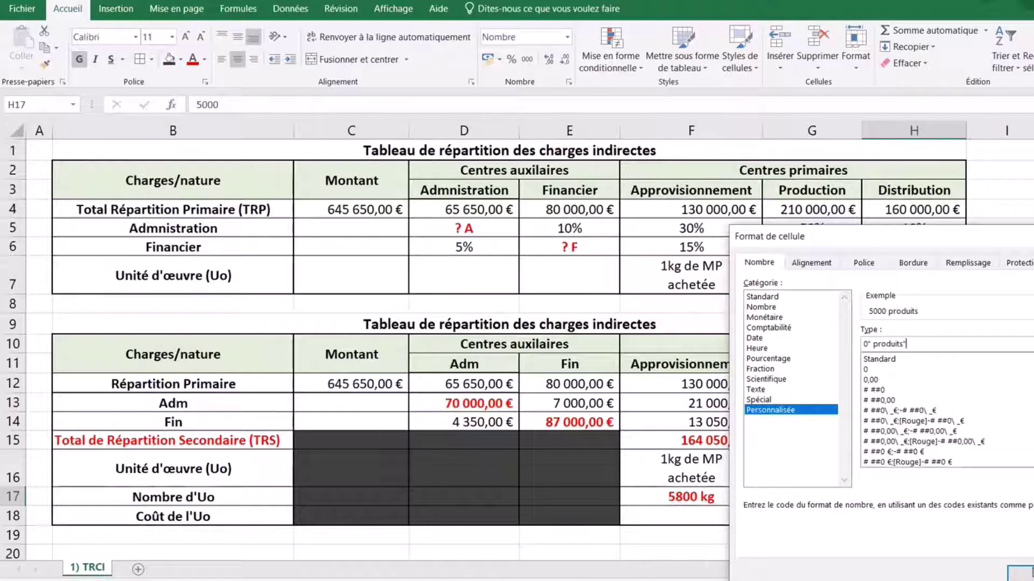
pyautogui.click(1021, 573)
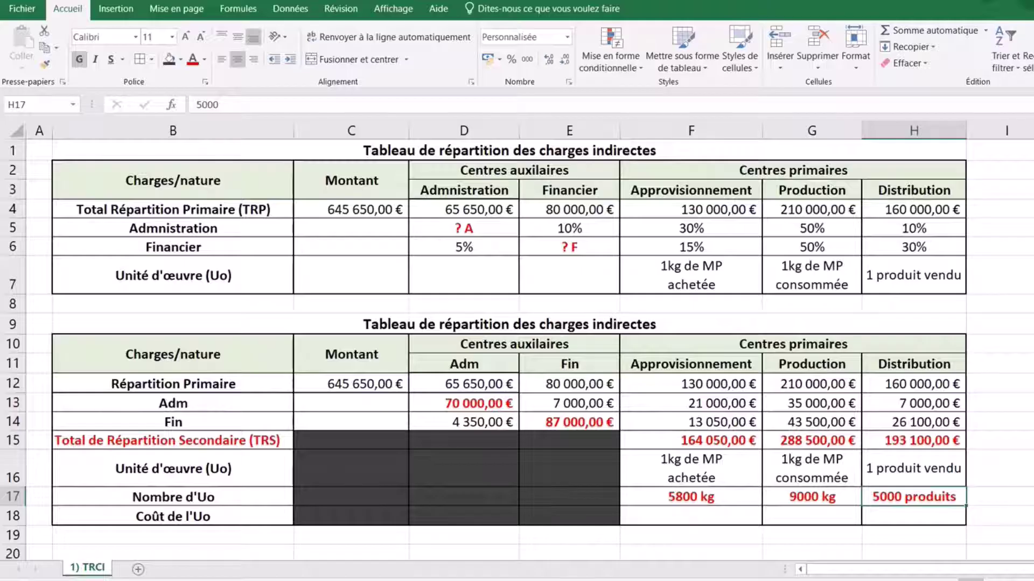
# Compute the Approvisionnement Coût de l'Uo in F18 with the formula =F15/F17.
pyautogui.click(684, 518)
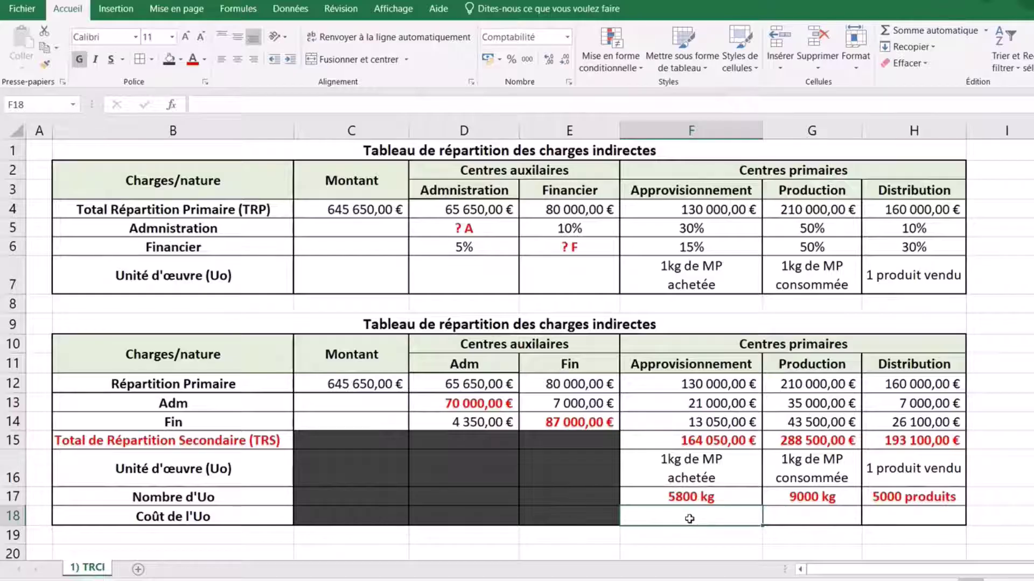
pyautogui.write('=')
pyautogui.click(699, 439)
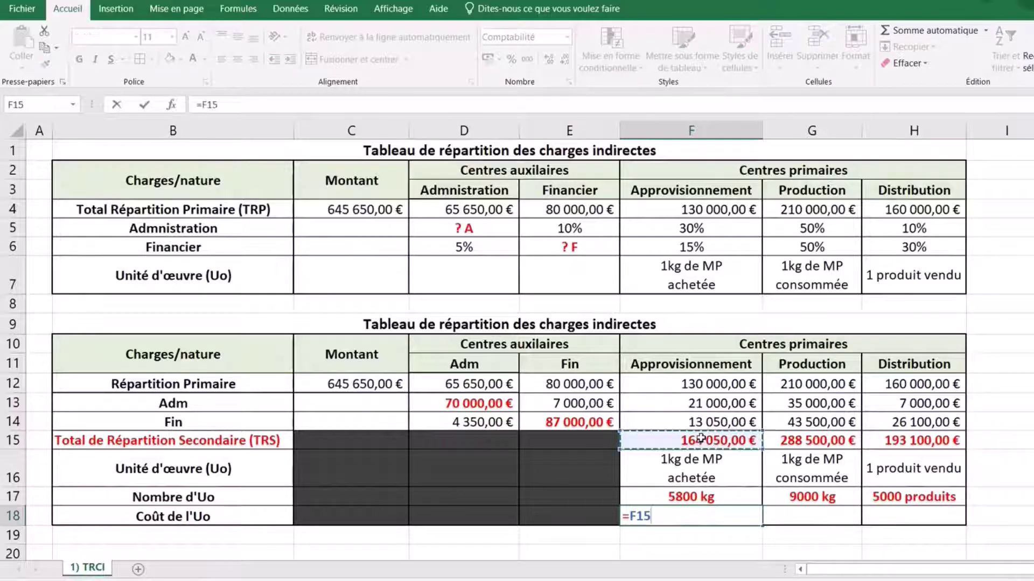
pyautogui.write('/')
pyautogui.click(701, 498)
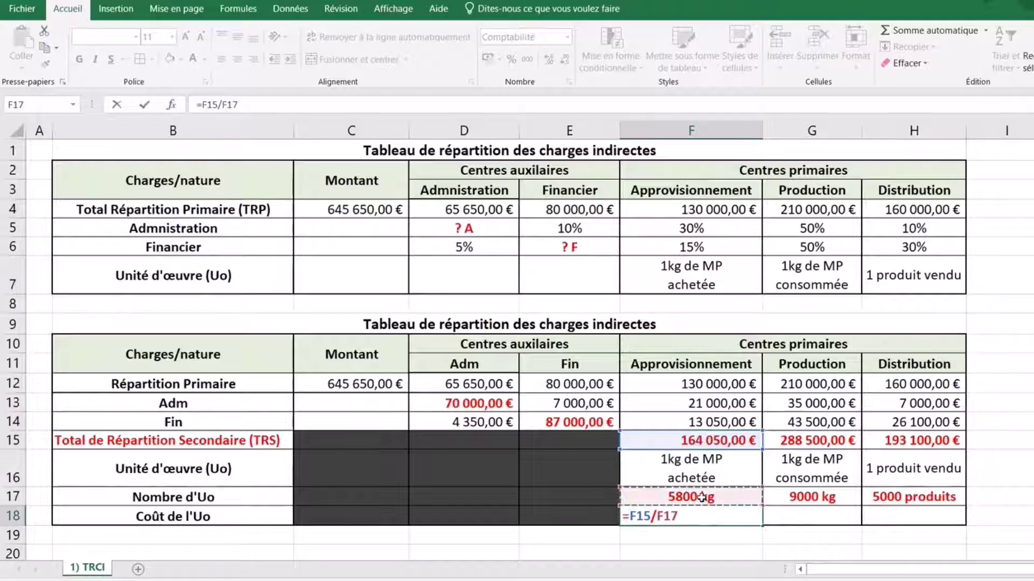
pyautogui.press('Return')
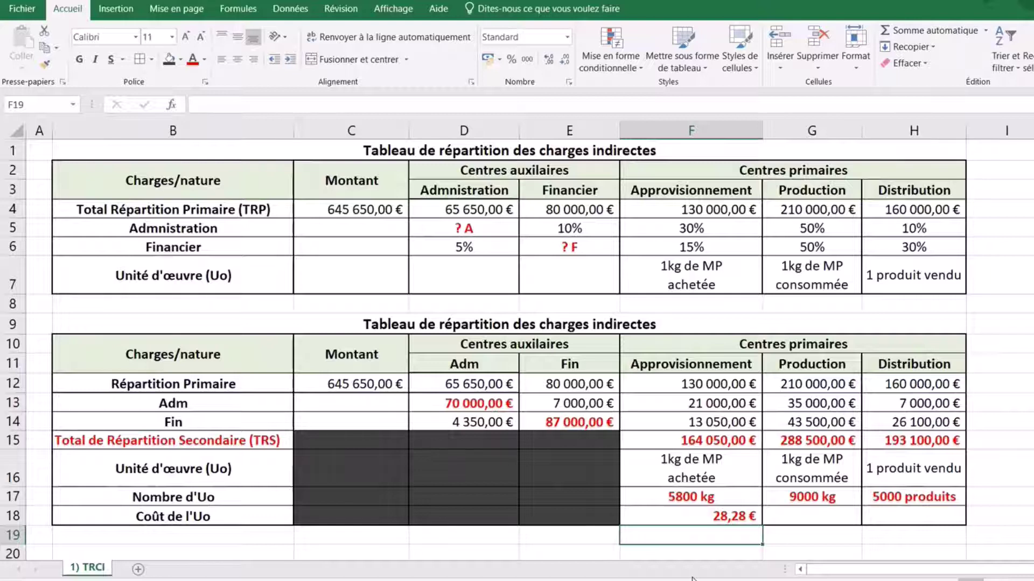
# Copy the Coût de l'Uo formula from F18 to G18 and H18, and check the unit costs against the Unité d'œuvre definitions.
pyautogui.click(735, 518)
pyautogui.moveTo(859, 520); pyautogui.dragTo(961, 521)
pyautogui.click(1027, 438)
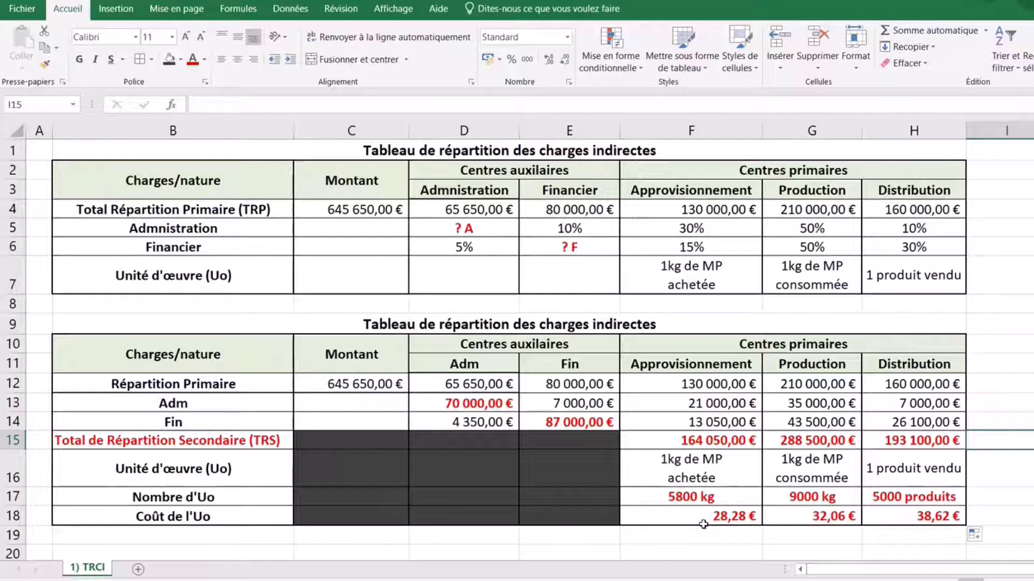
pyautogui.click(684, 466)
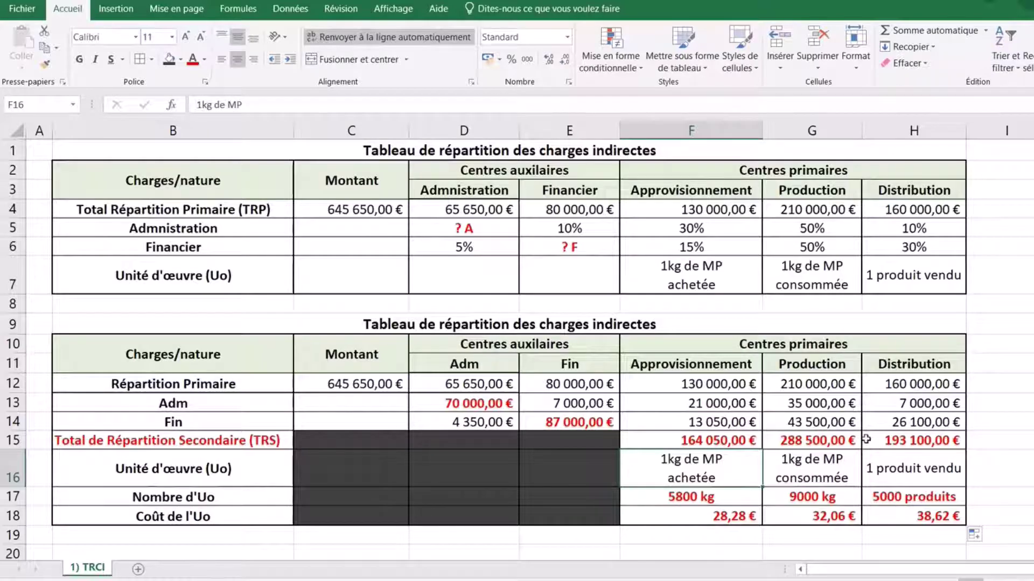
pyautogui.click(825, 515)
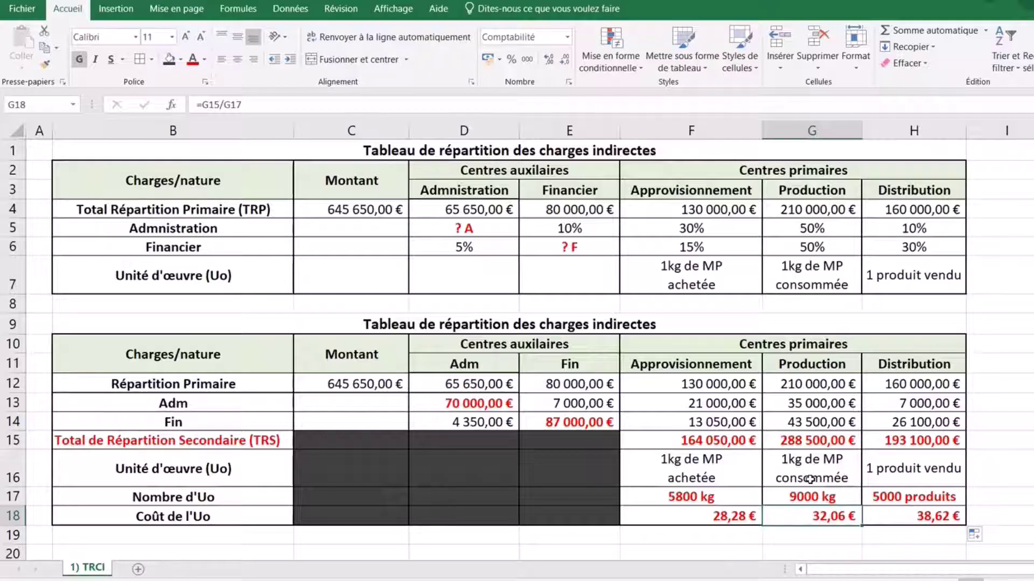
pyautogui.click(811, 474)
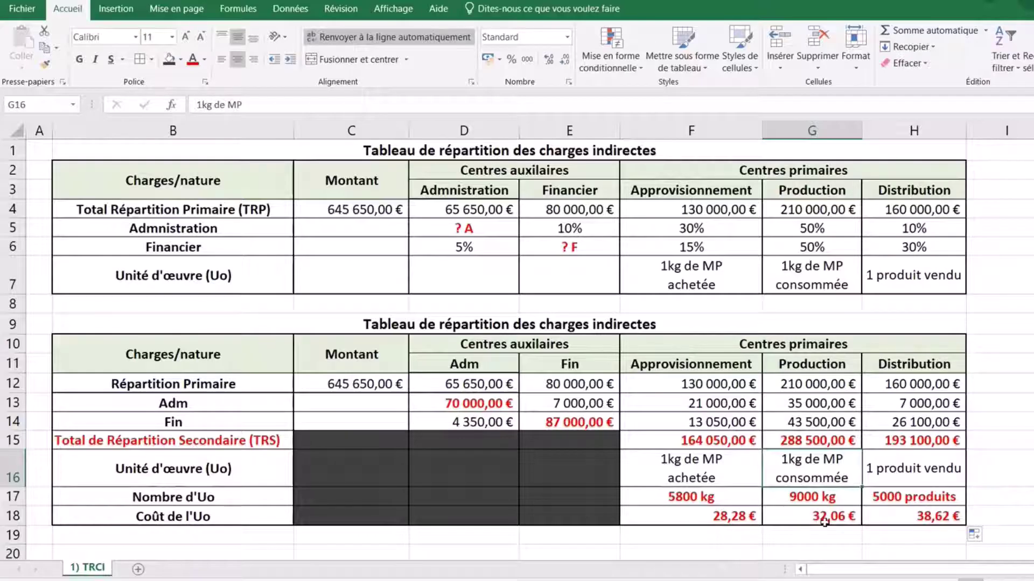
pyautogui.click(925, 516)
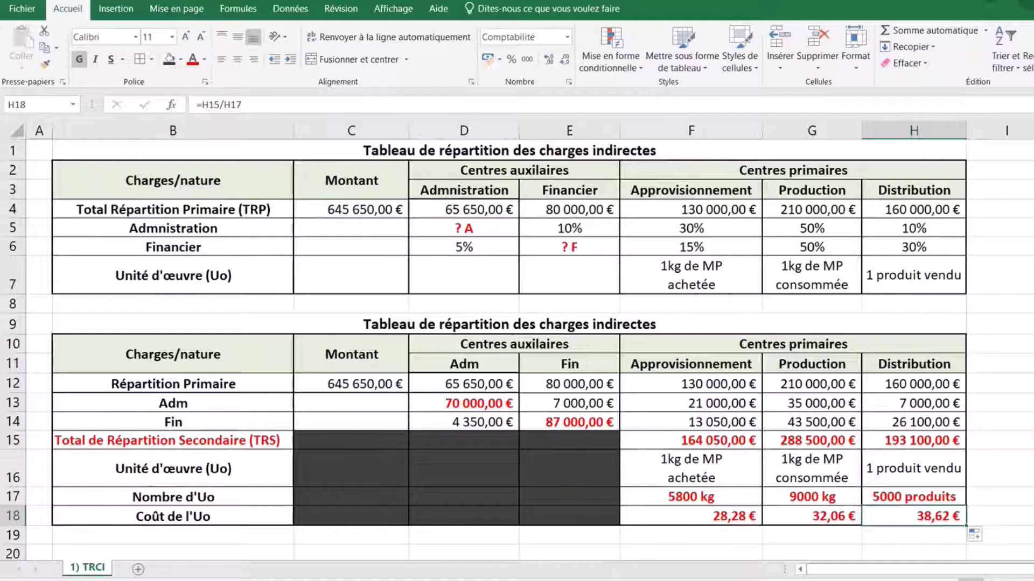
# Add a new worksheet after 1) TRCI and name it "Coût approvisionnement MP".
pyautogui.click(138, 569)
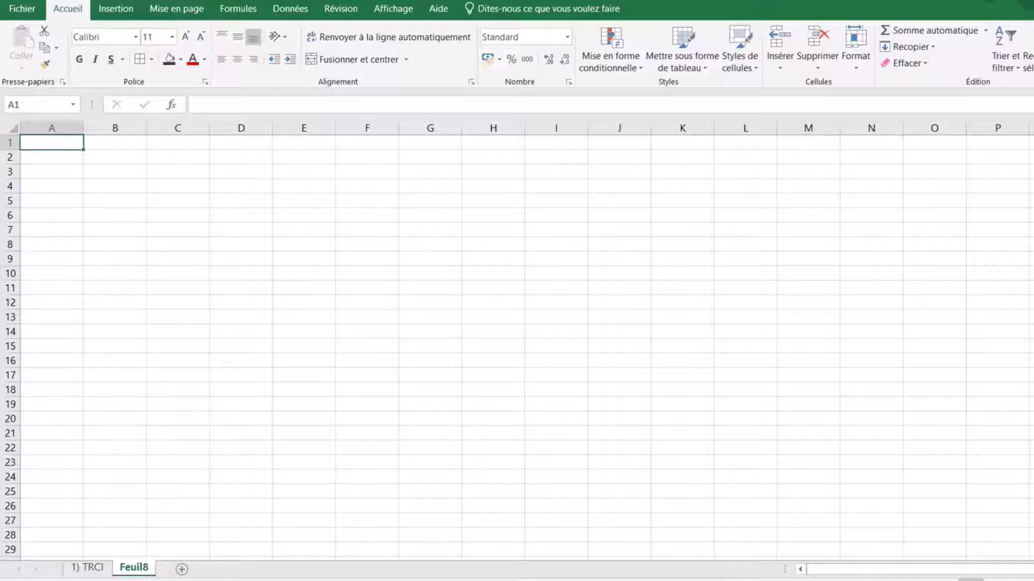
pyautogui.keyDown('ctrl'); pyautogui.scroll(2, 517, 339); pyautogui.keyUp('ctrl')
pyautogui.keyDown('ctrl'); pyautogui.scroll(1, 677, 358); pyautogui.keyUp('ctrl')
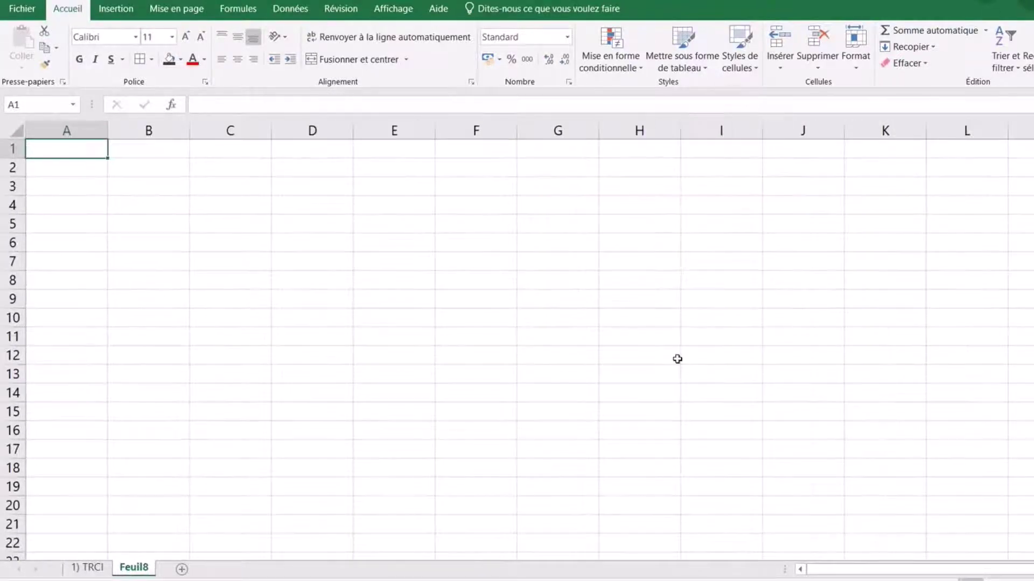
pyautogui.click(165, 171)
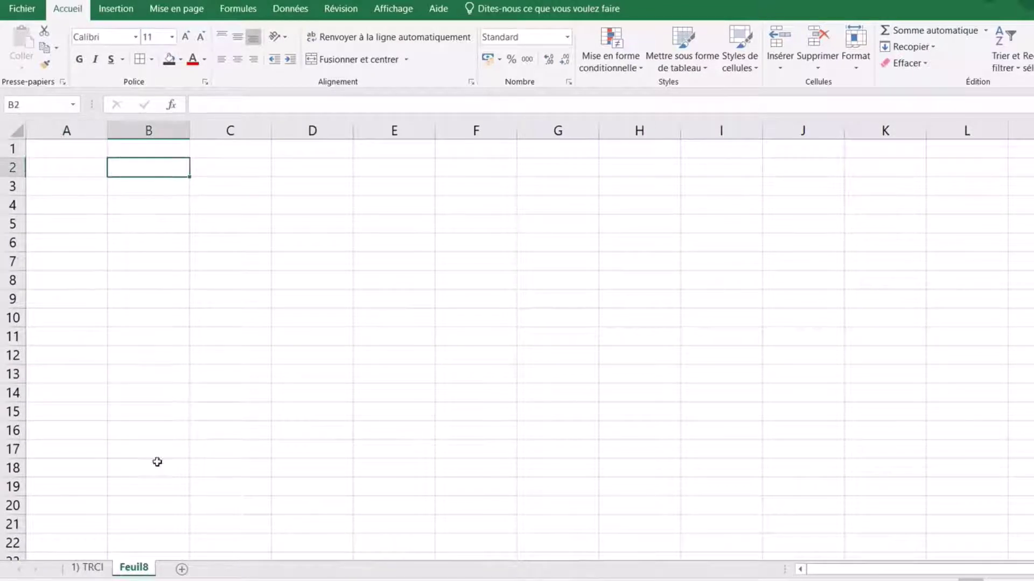
pyautogui.doubleClick(144, 568)
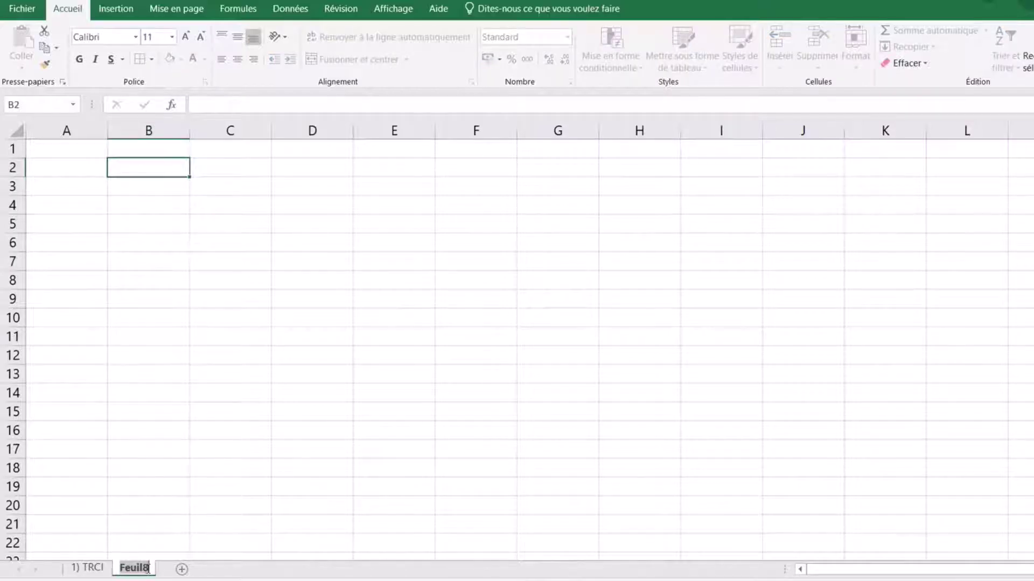
pyautogui.write('Co')
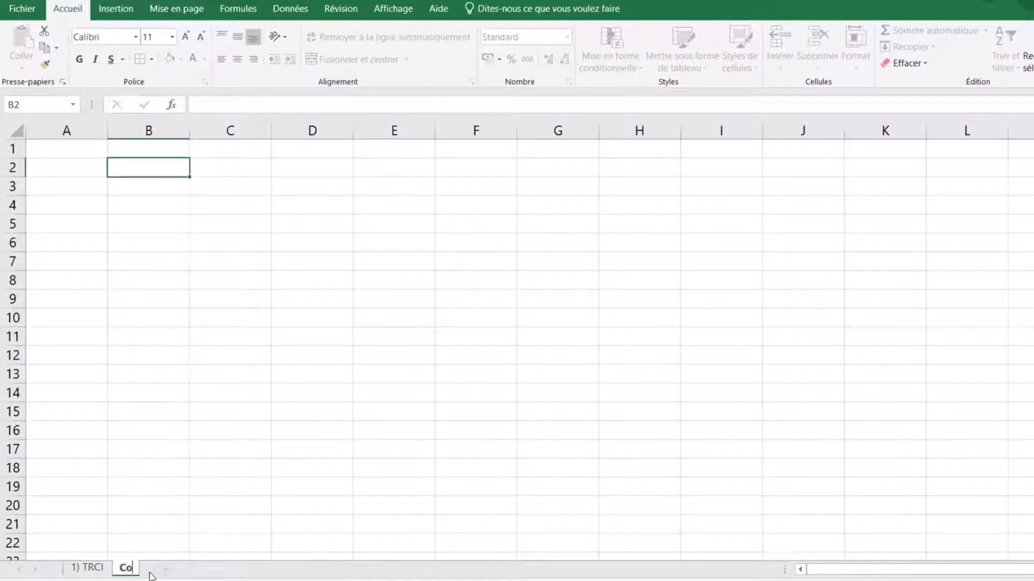
pyautogui.write('ût appro')
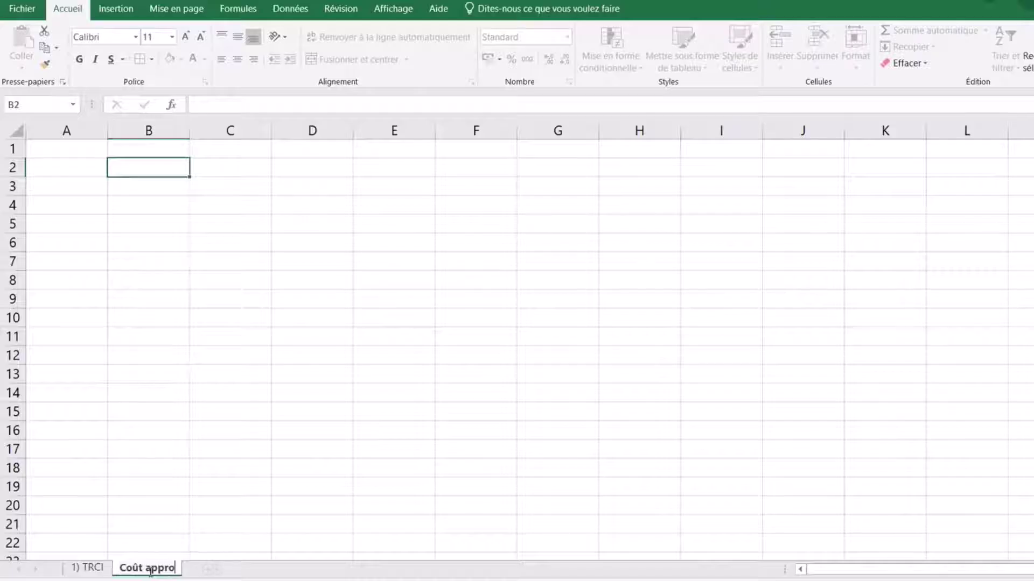
pyautogui.write('visionnement MP')
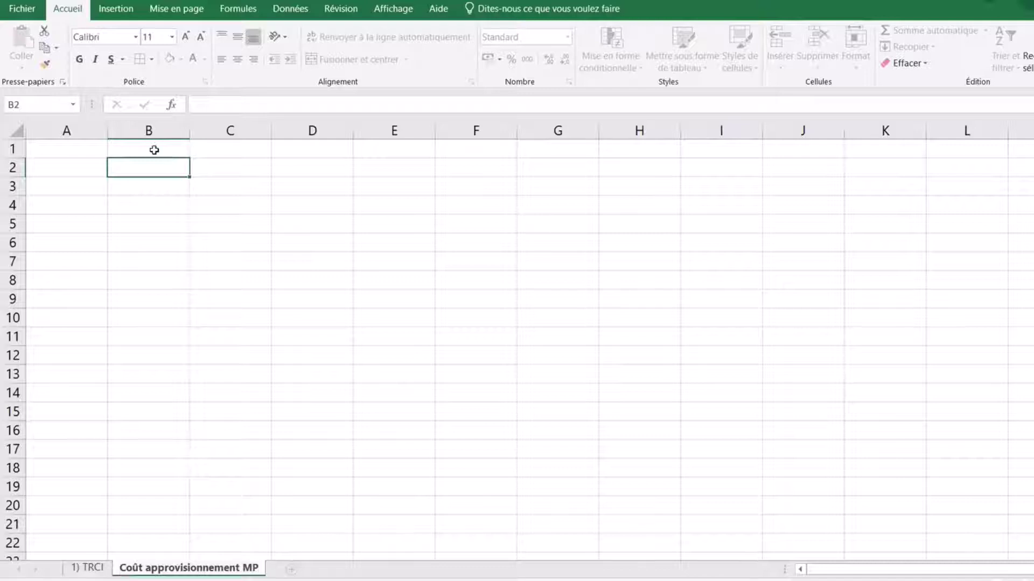
pyautogui.write('Matièr')
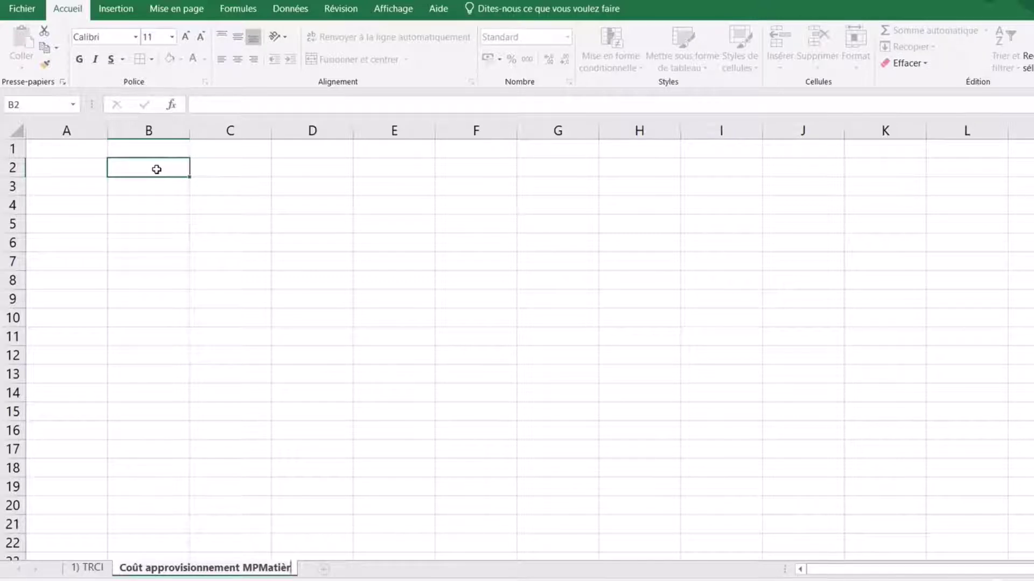
# Begin the raw material heading in B2 of the new sheet with the text "Matière premi".
pyautogui.doubleClick(156, 167)
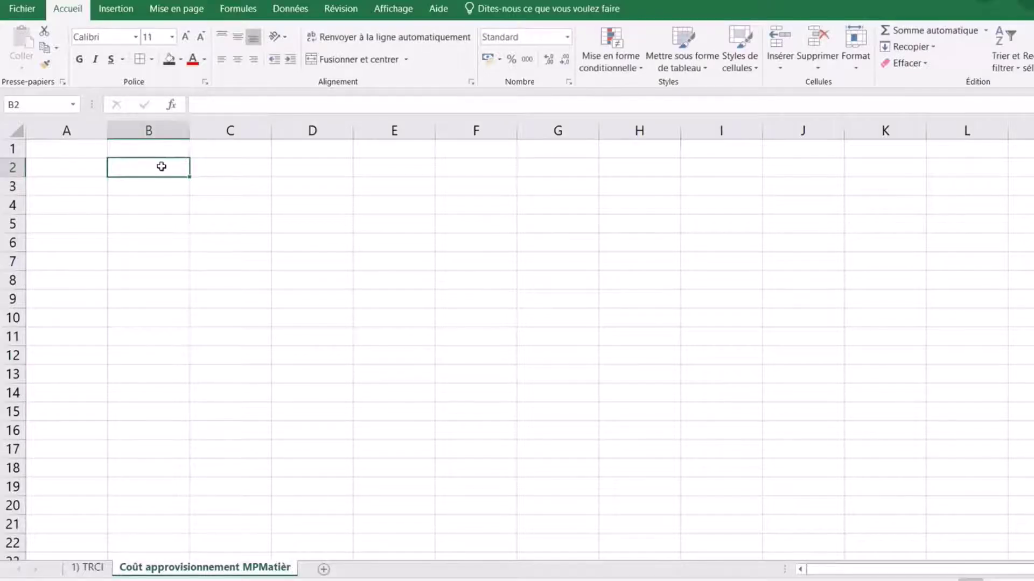
pyautogui.write('Mat')
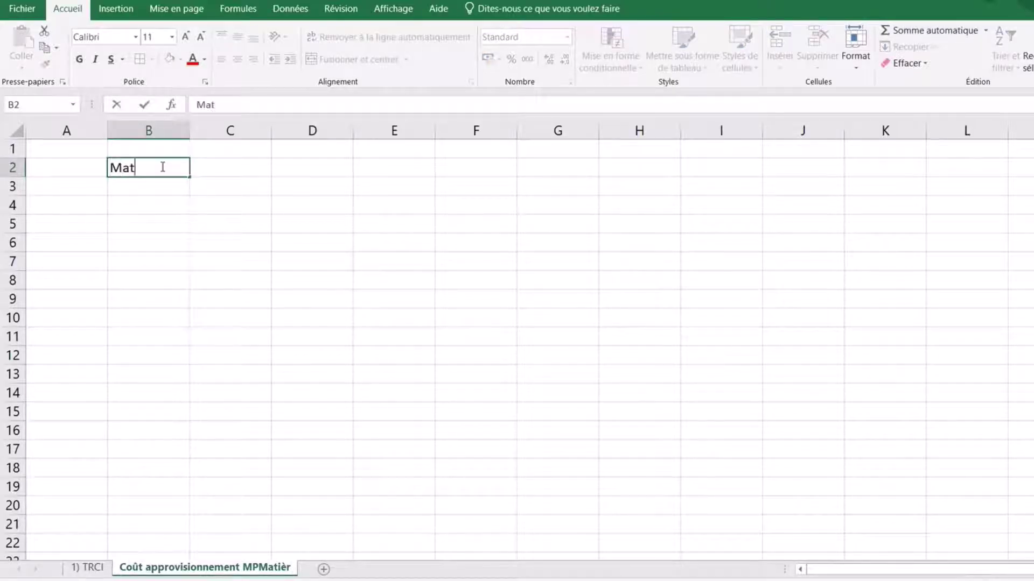
pyautogui.write('ière premi')
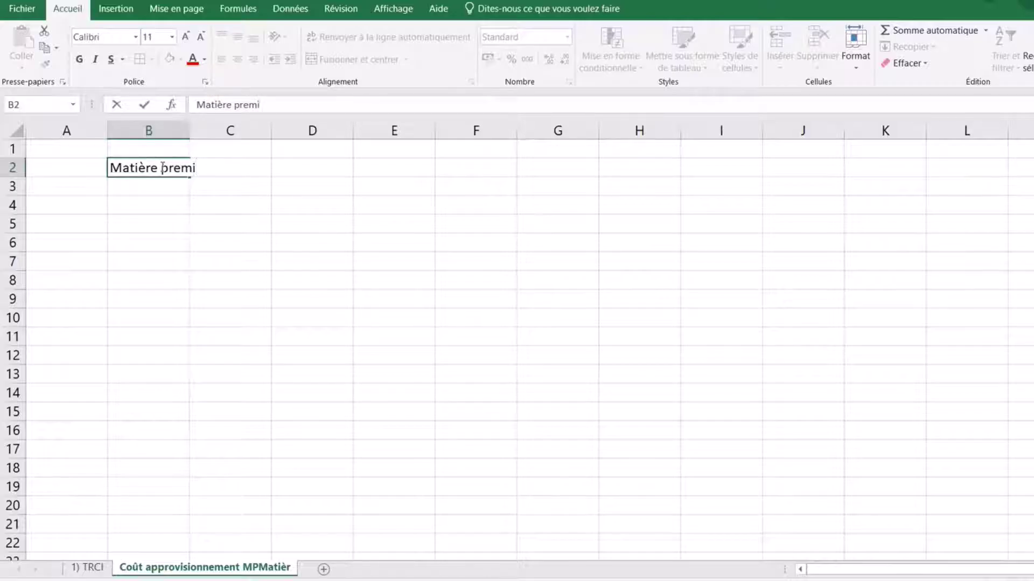
# Remove the stray "Matièr" from the new sheet's name so it reads "Coût approvisionnement MP".
pyautogui.doubleClick(268, 568)
pyautogui.click(294, 574)
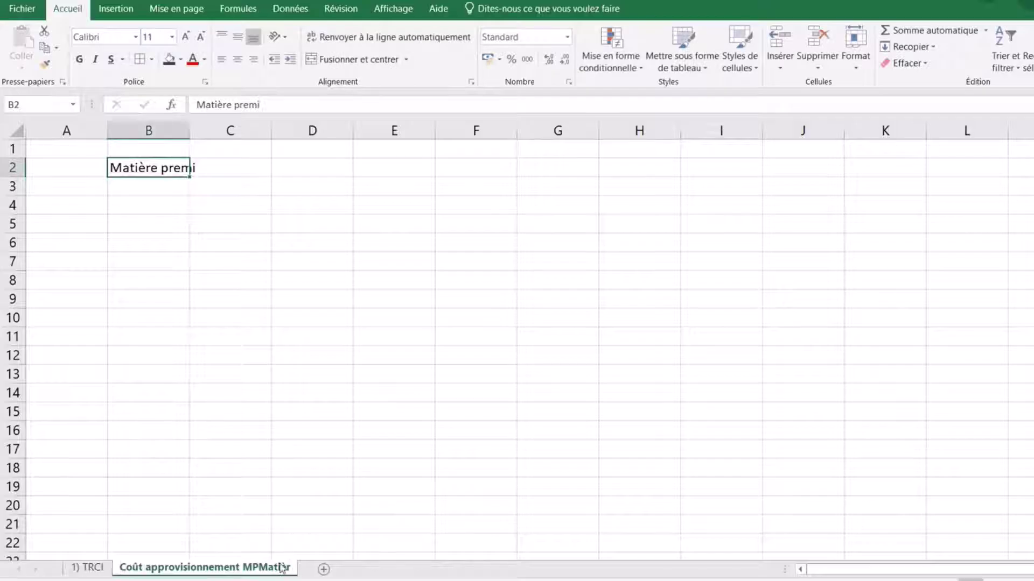
pyautogui.doubleClick(280, 568)
pyautogui.moveTo(261, 568); pyautogui.dragTo(300, 573)
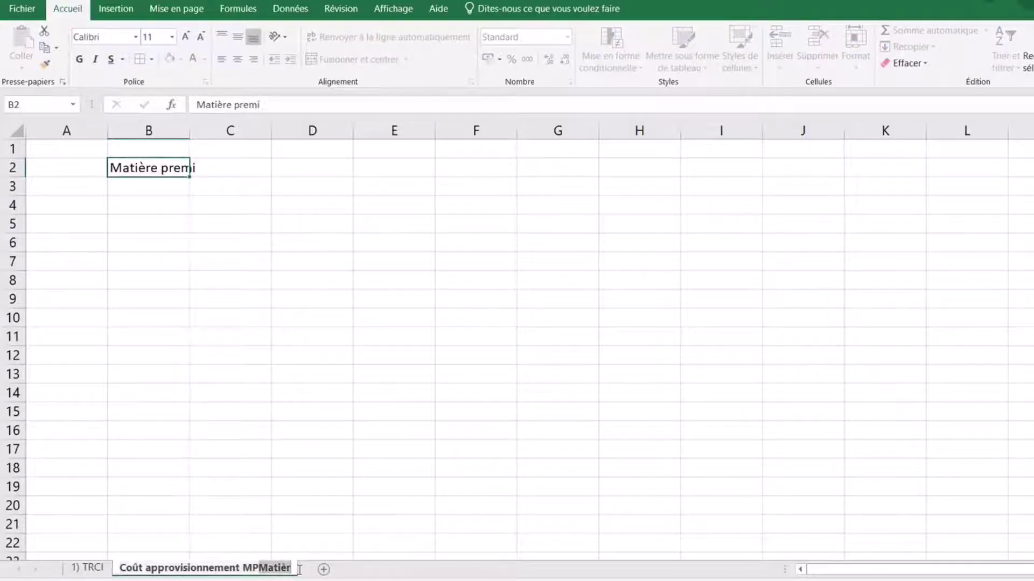
pyautogui.press('BackSpace')
pyautogui.press('BackSpace')
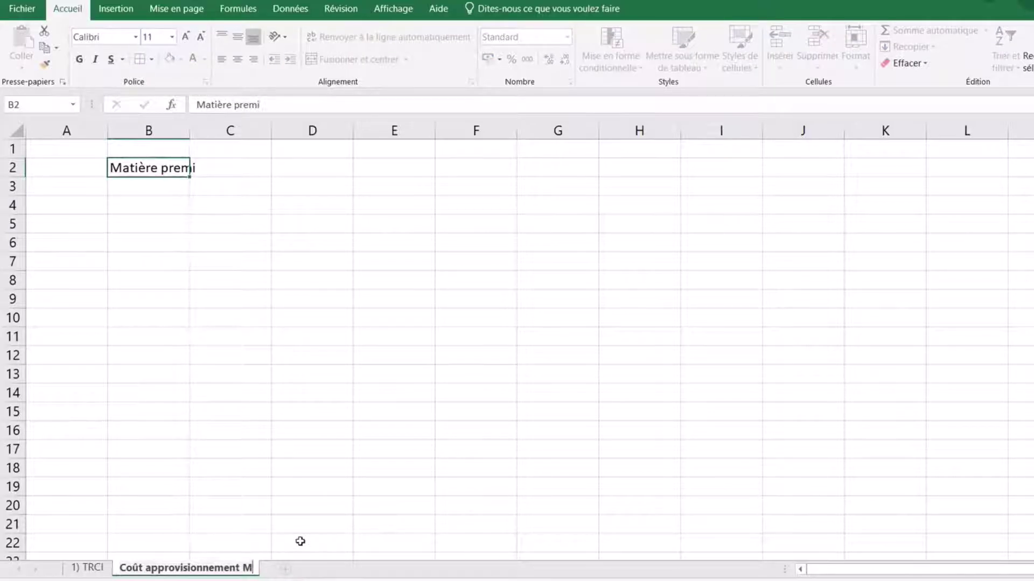
pyautogui.write('P')
# Complete the heading in B2 as "Matière première M".
pyautogui.click(175, 169)
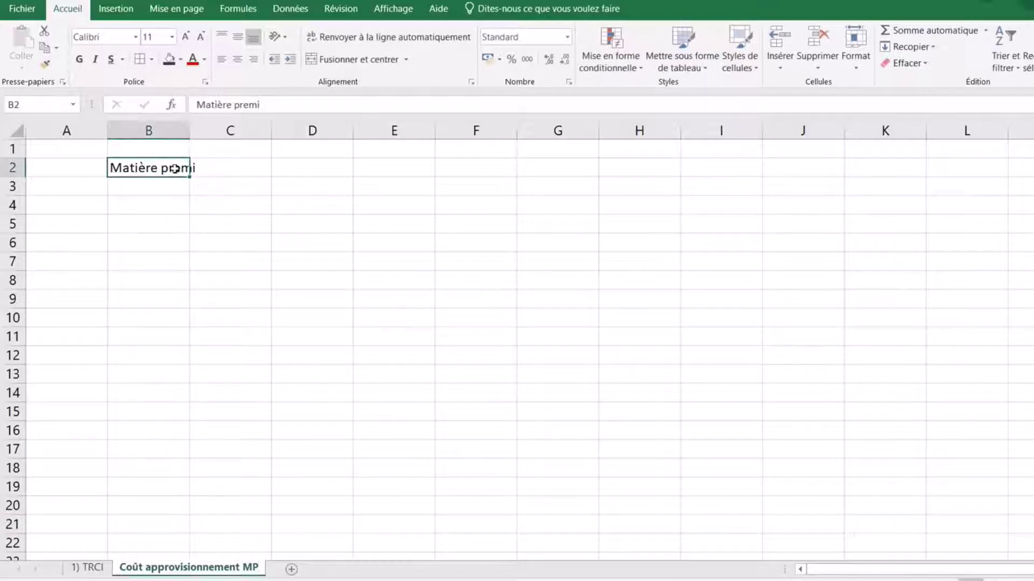
pyautogui.click(278, 105)
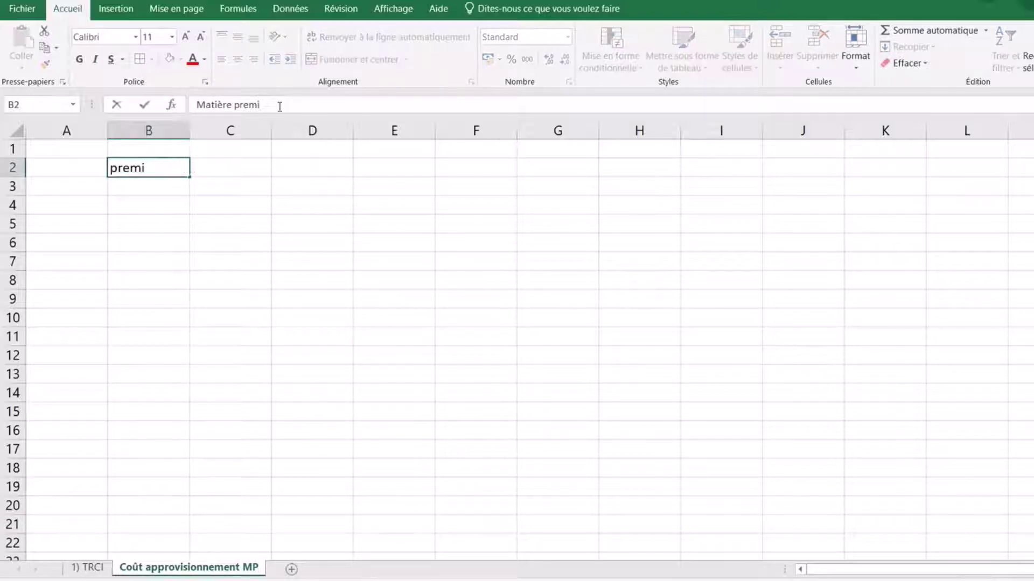
pyautogui.write('ère M')
pyautogui.click(233, 258)
# Merge B2:C2 and format the "Matière première M" heading as bold, left-aligned text on a light grey fill.
pyautogui.moveTo(165, 172); pyautogui.dragTo(215, 167)
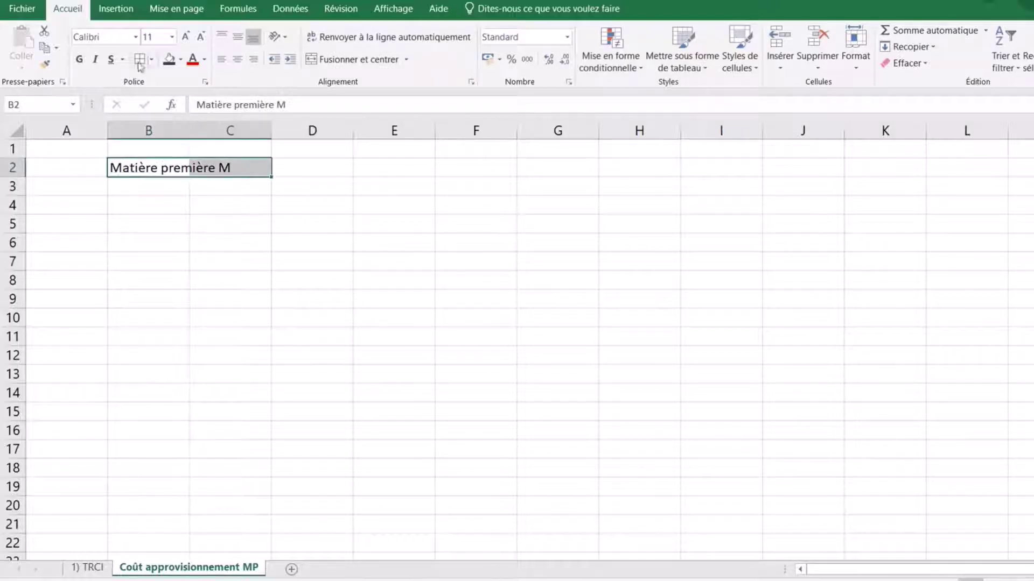
pyautogui.click(82, 59)
pyautogui.click(345, 59)
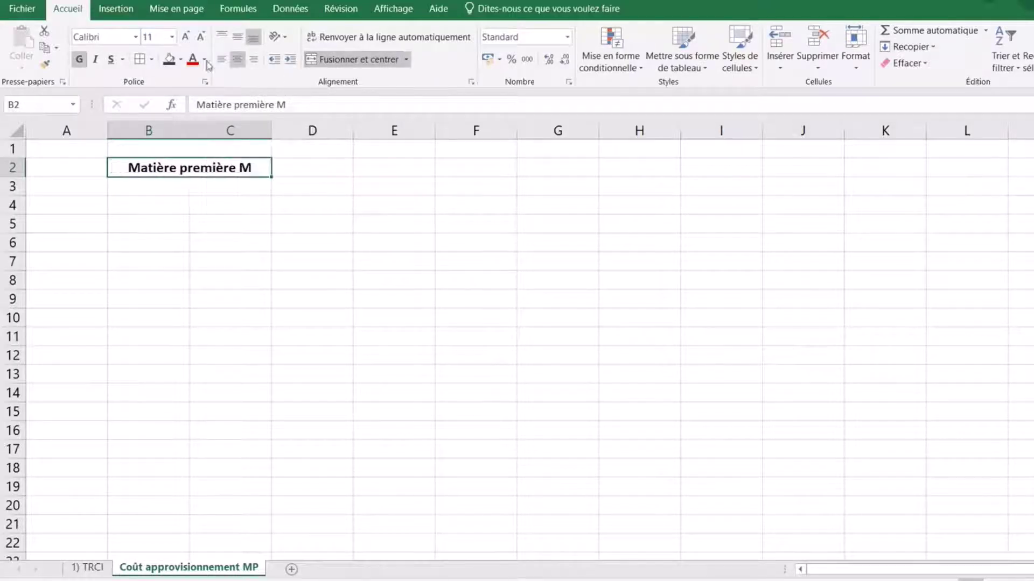
pyautogui.click(221, 60)
pyautogui.click(180, 60)
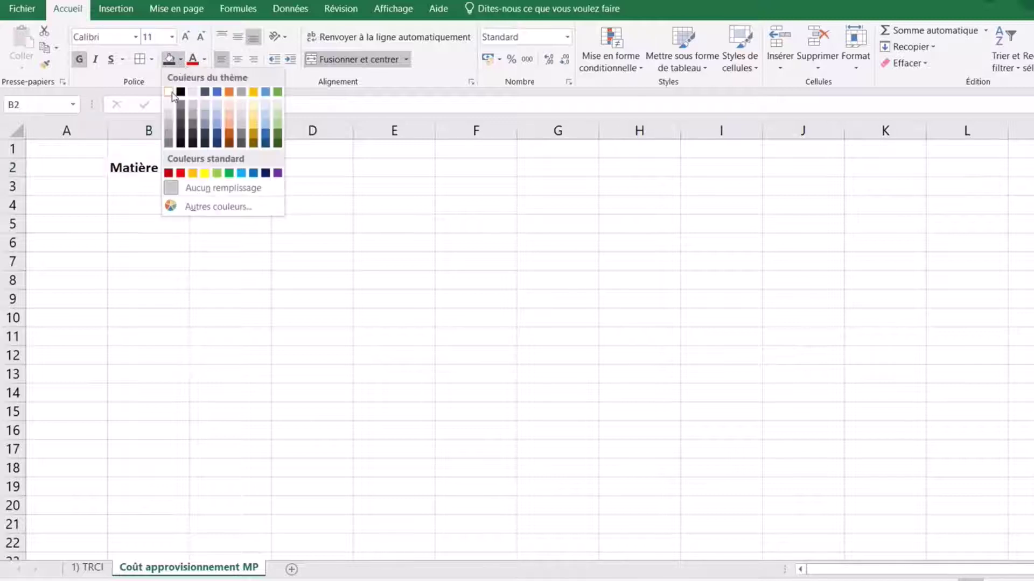
pyautogui.click(169, 116)
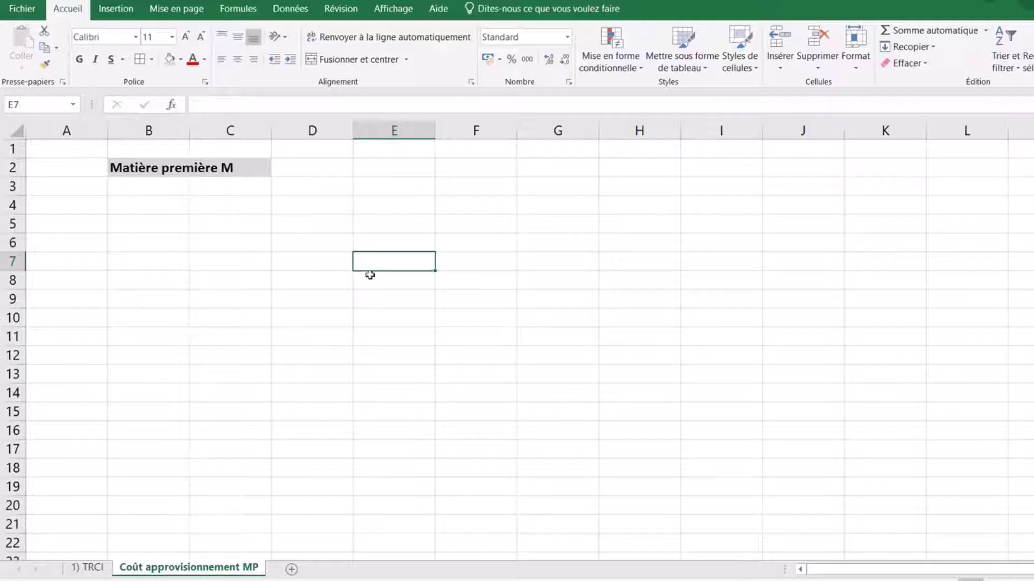
# Enter the column headings "Qté", "Cu" and "Montant" in C4:E4.
pyautogui.click(226, 204)
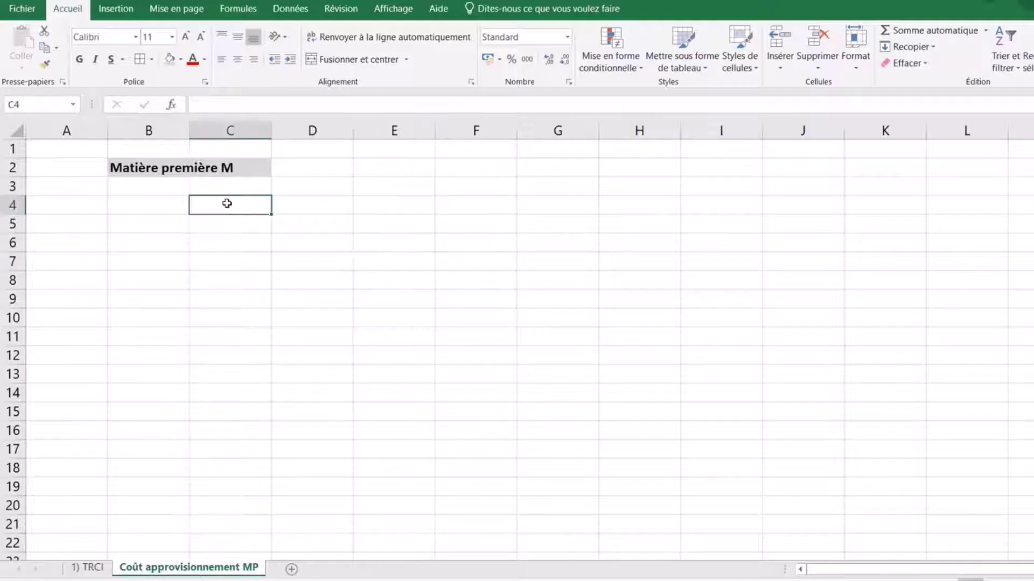
pyautogui.write('Qté')
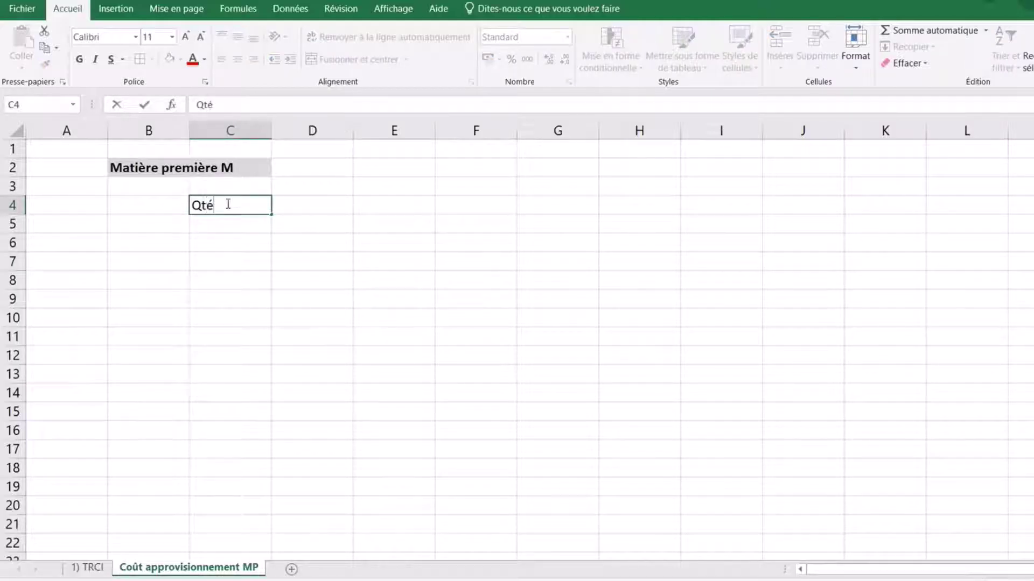
pyautogui.click(335, 201)
pyautogui.write('Cu')
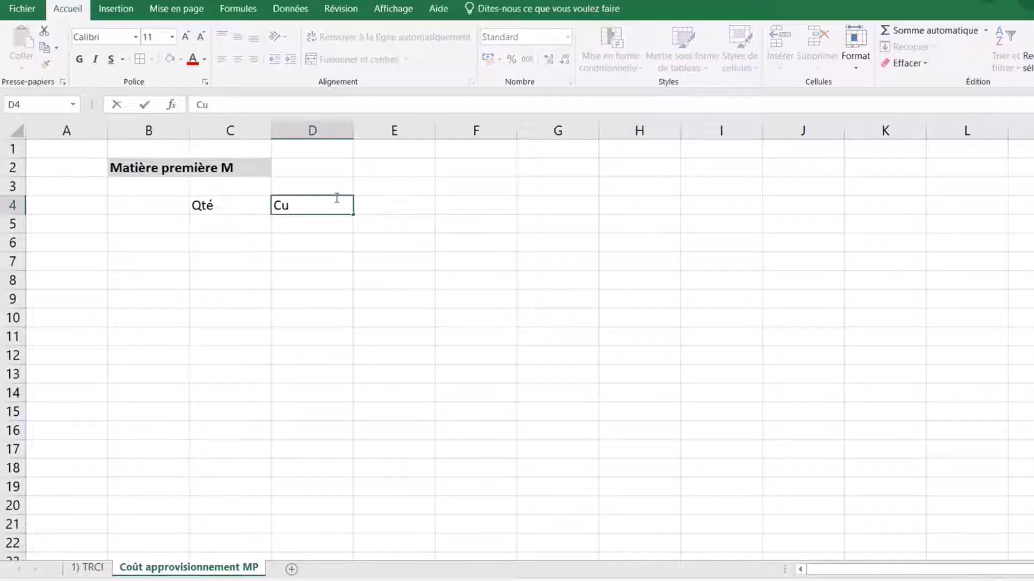
pyautogui.click(396, 203)
pyautogui.write('Montant')
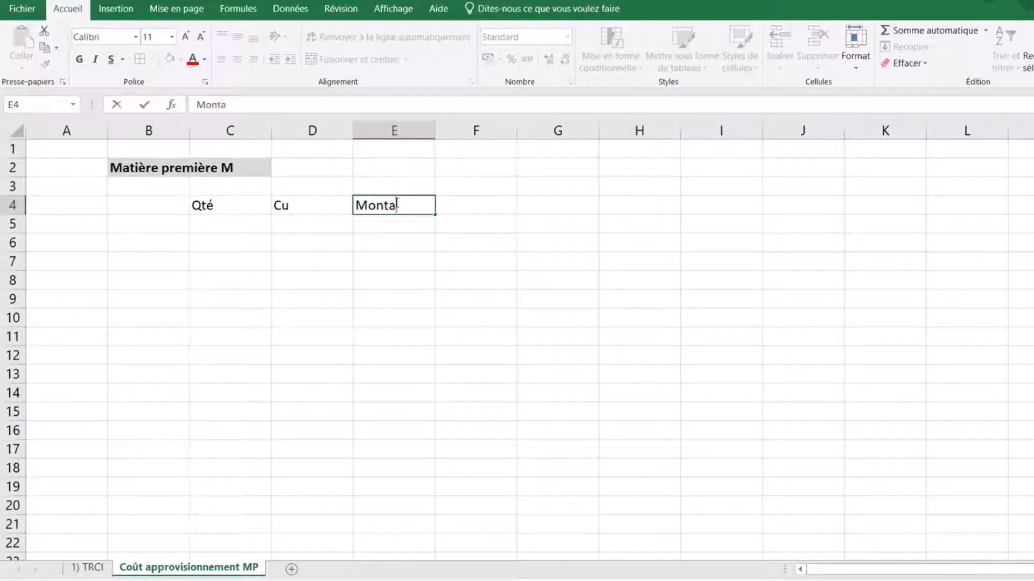
pyautogui.click(426, 265)
# Format the headings in C4:E4 as bold, centred text on a light grey fill.
pyautogui.moveTo(254, 203); pyautogui.dragTo(371, 207)
pyautogui.click(79, 60)
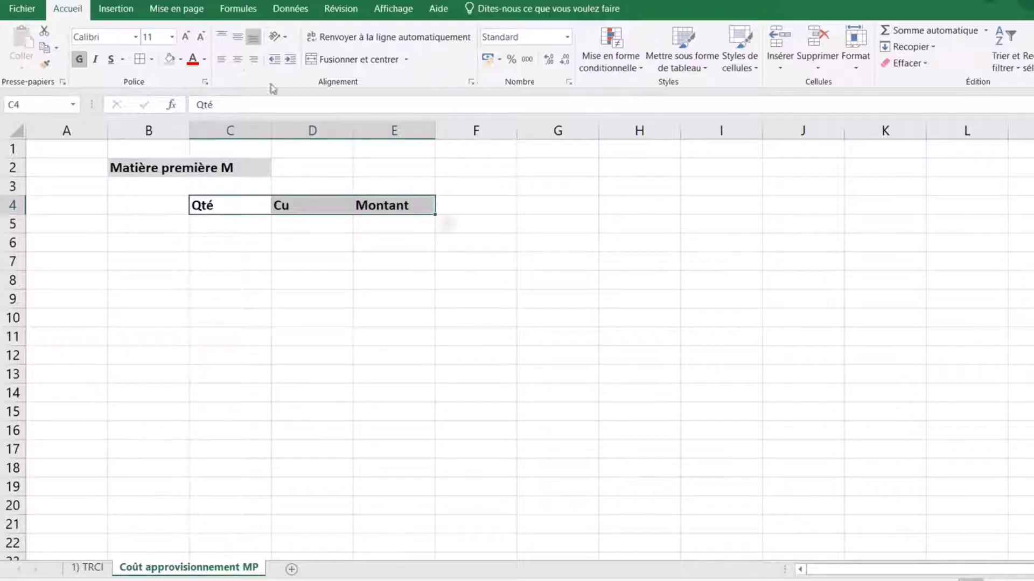
pyautogui.click(238, 59)
pyautogui.click(171, 62)
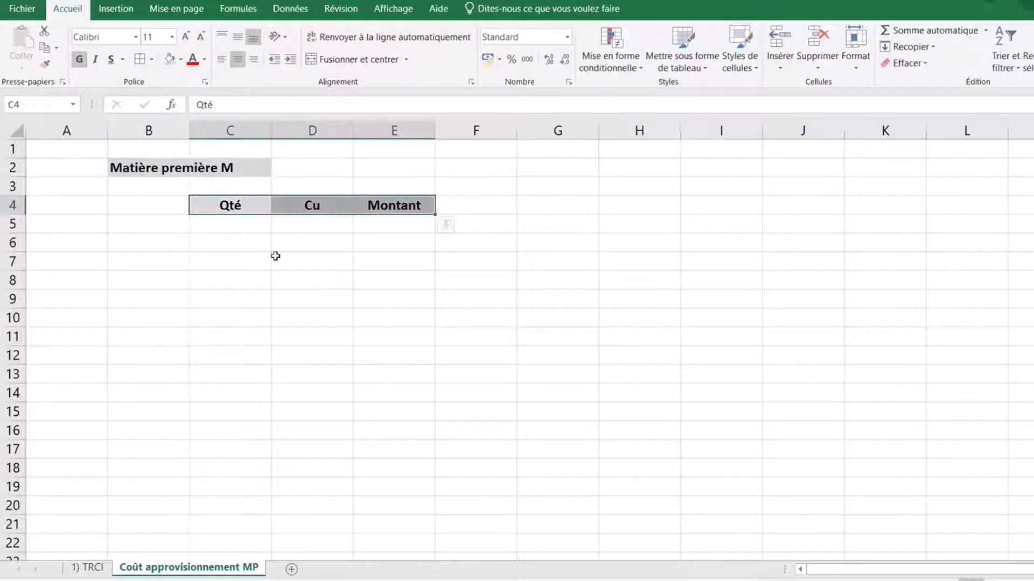
pyautogui.click(158, 225)
# Widen column B and border B4:E8 with a thicker outline and vertical lines, plus thin horizontal lines between the rows.
pyautogui.moveTo(189, 135); pyautogui.dragTo(290, 136)
pyautogui.moveTo(219, 204); pyautogui.dragTo(504, 280)
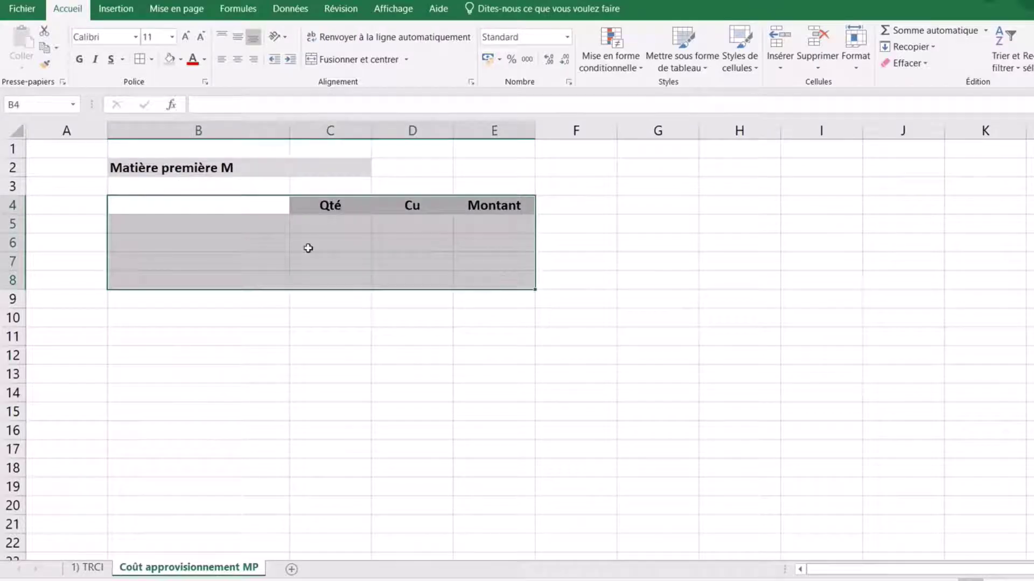
pyautogui.click(140, 61)
pyautogui.click(464, 337)
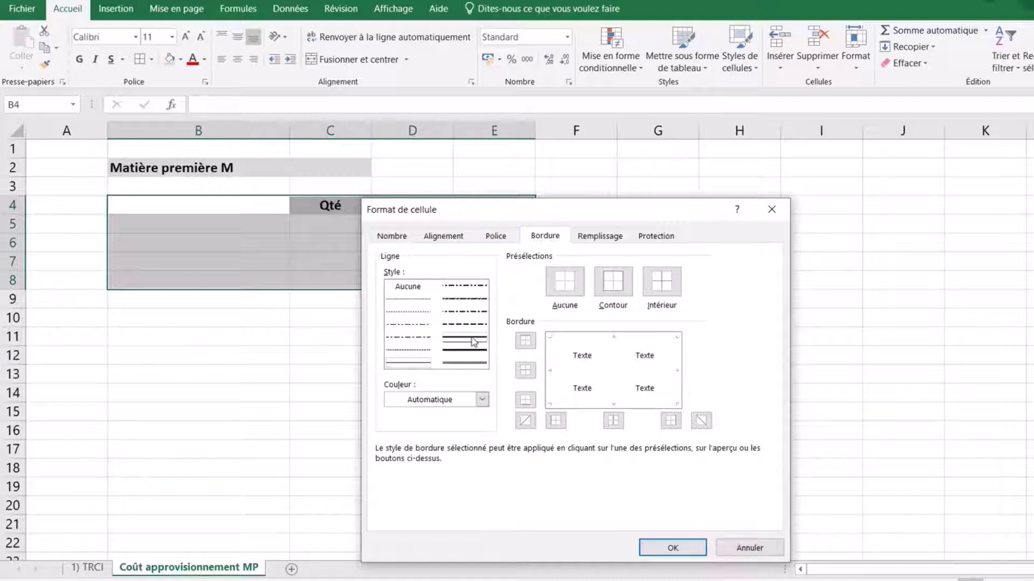
pyautogui.click(613, 281)
pyautogui.click(614, 366)
pyautogui.click(415, 363)
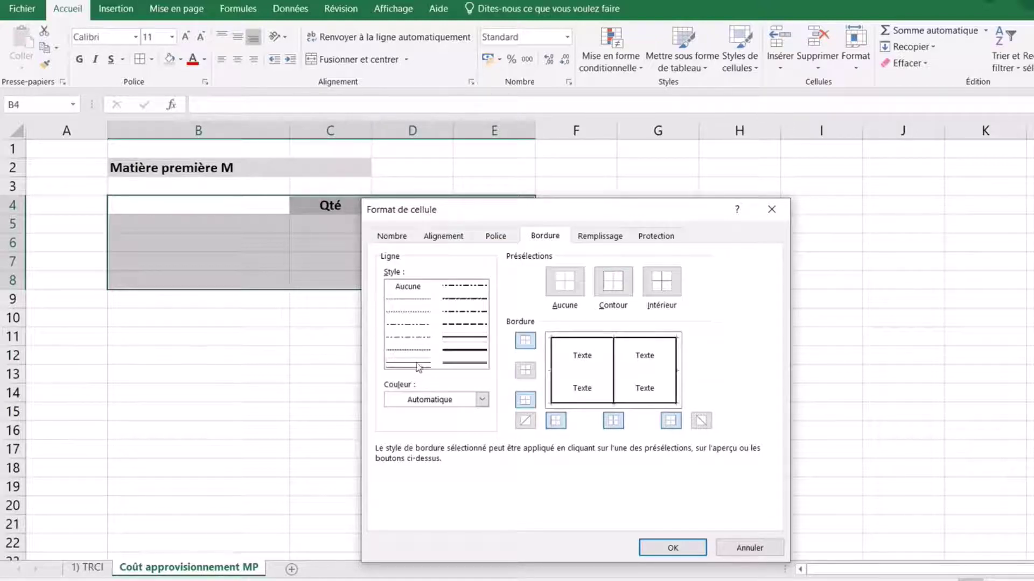
pyautogui.click(592, 371)
pyautogui.click(672, 548)
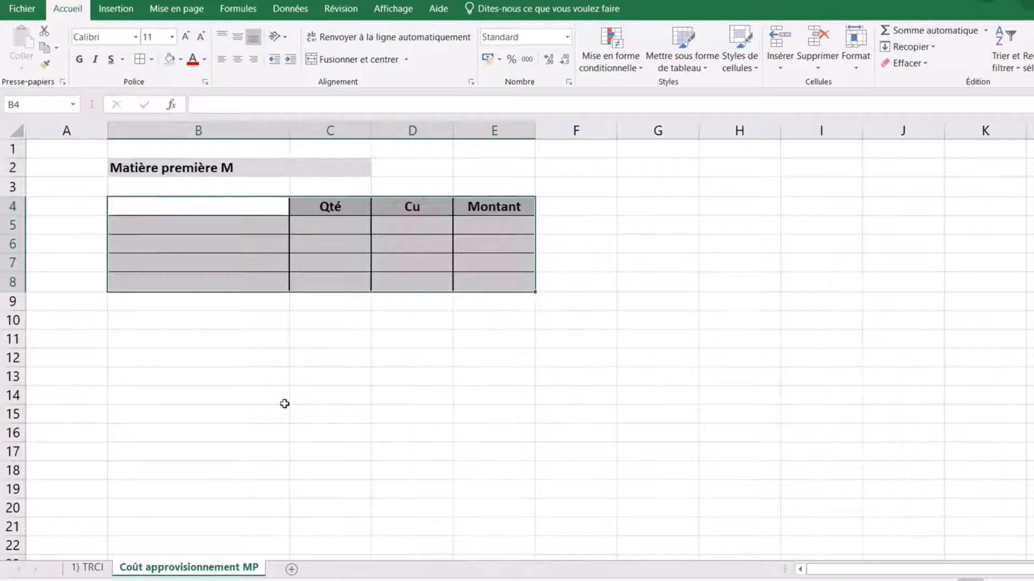
pyautogui.click(284, 398)
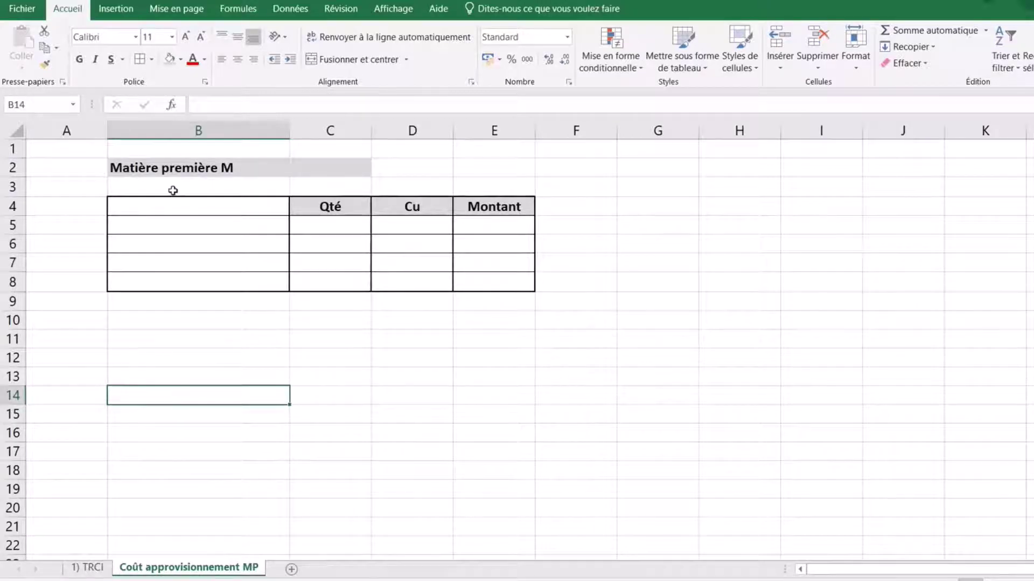
# Label row 5 in column B "Achat de matières premières M" and widen the column to fit the text.
pyautogui.click(231, 225)
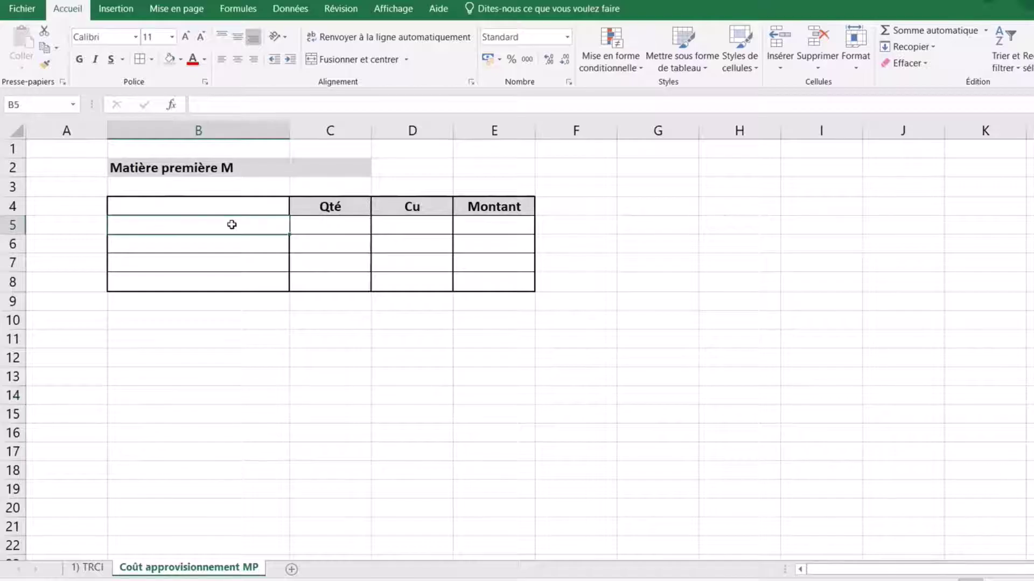
pyautogui.write('Achat ')
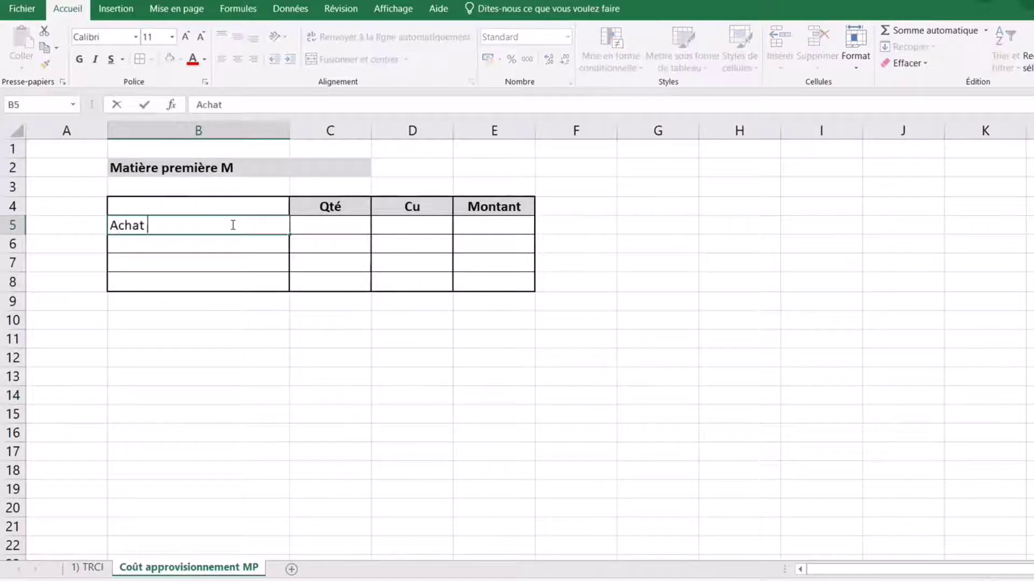
pyautogui.write('de mati')
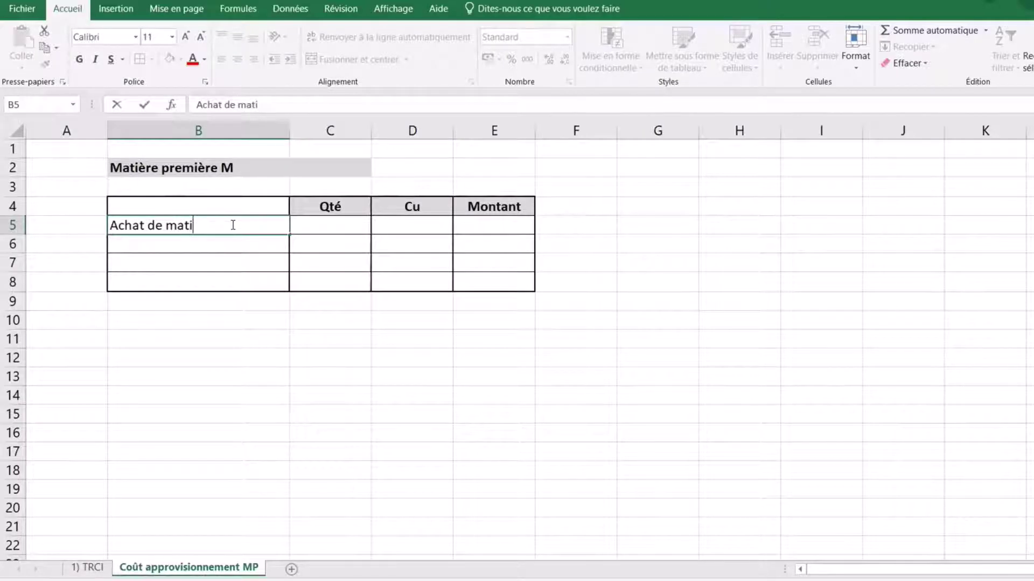
pyautogui.write('ères premières M')
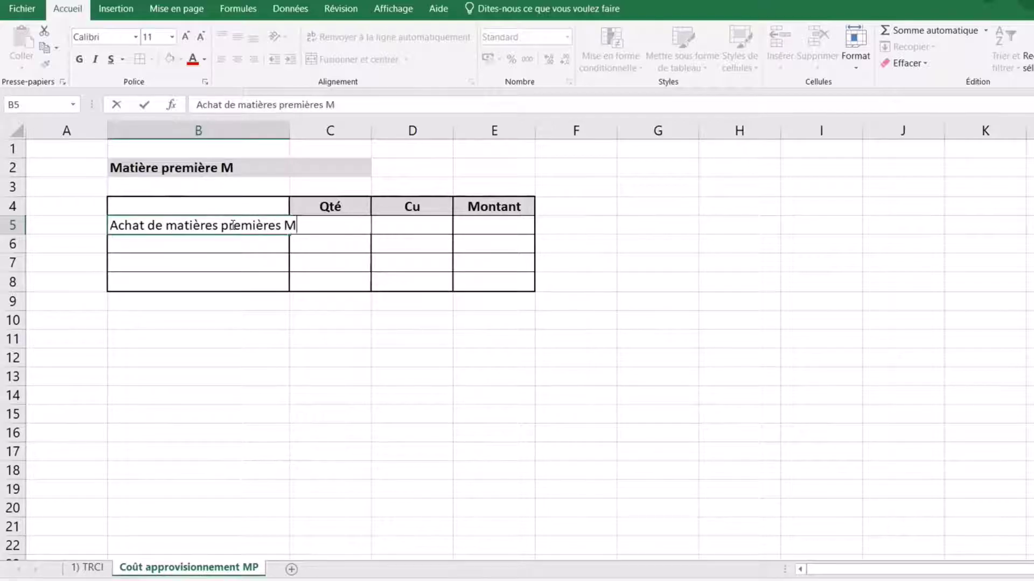
pyautogui.click(254, 241)
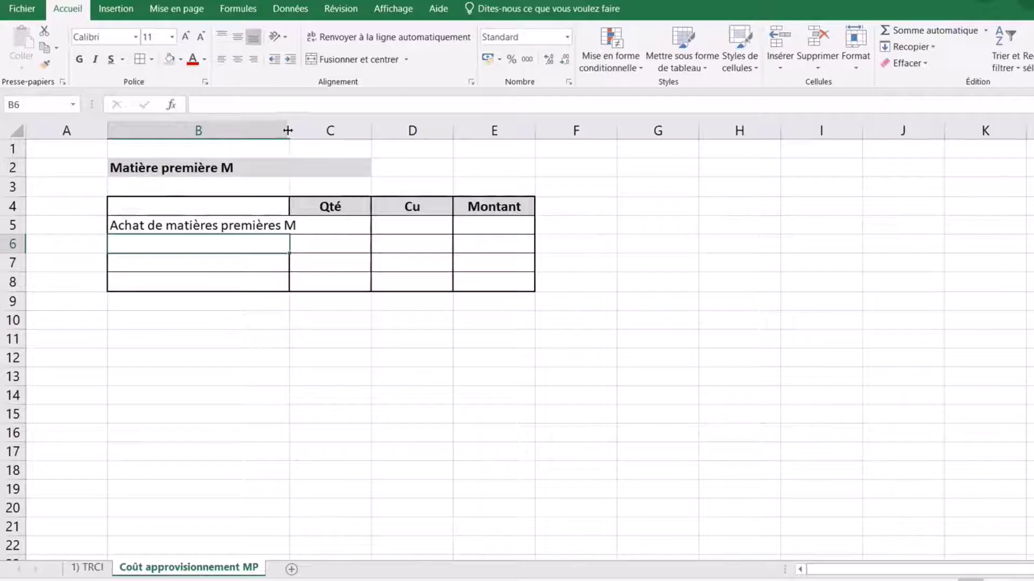
pyautogui.moveTo(288, 130); pyautogui.dragTo(317, 141)
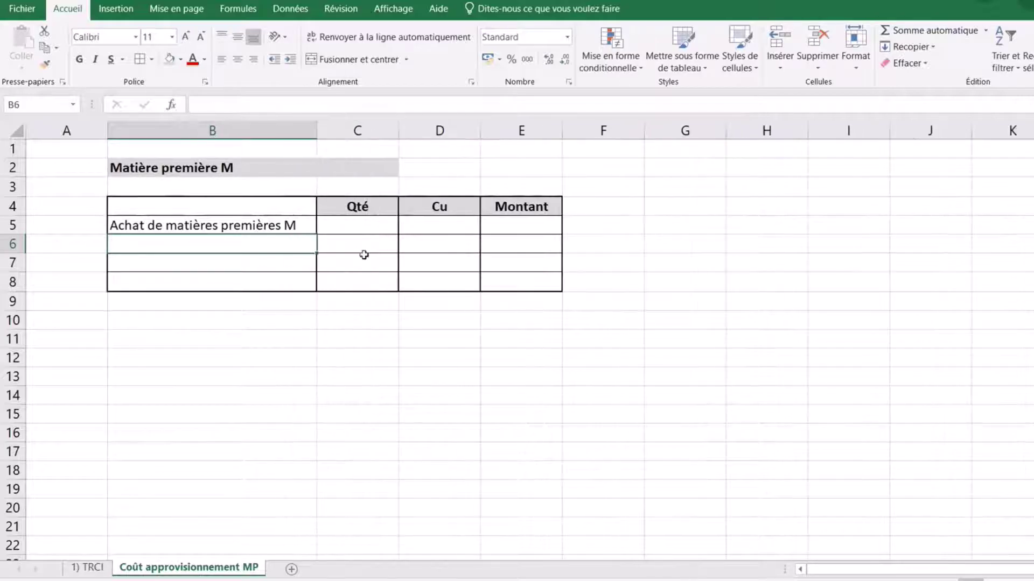
pyautogui.click(350, 235)
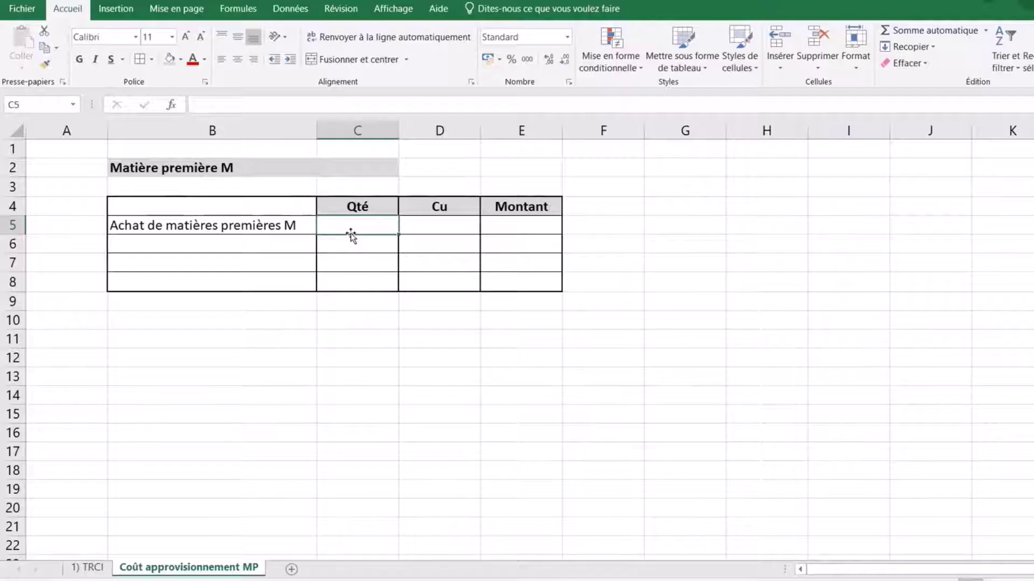
pyautogui.click(215, 227)
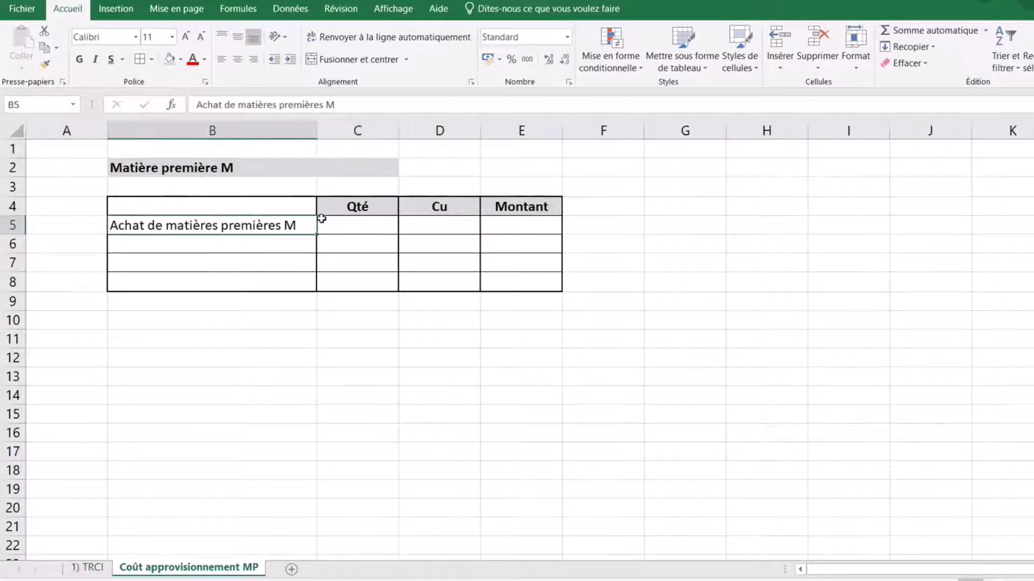
pyautogui.doubleClick(219, 226)
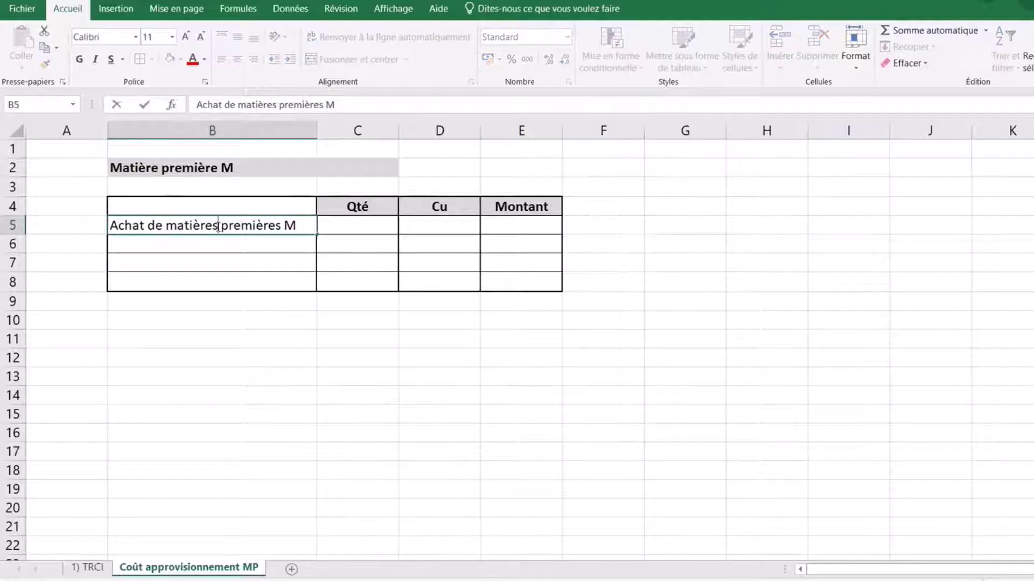
# Enter the quantity 4000 in C5 and the unit cost 20 in D5, with D5 in euro accounting format.
pyautogui.click(376, 221)
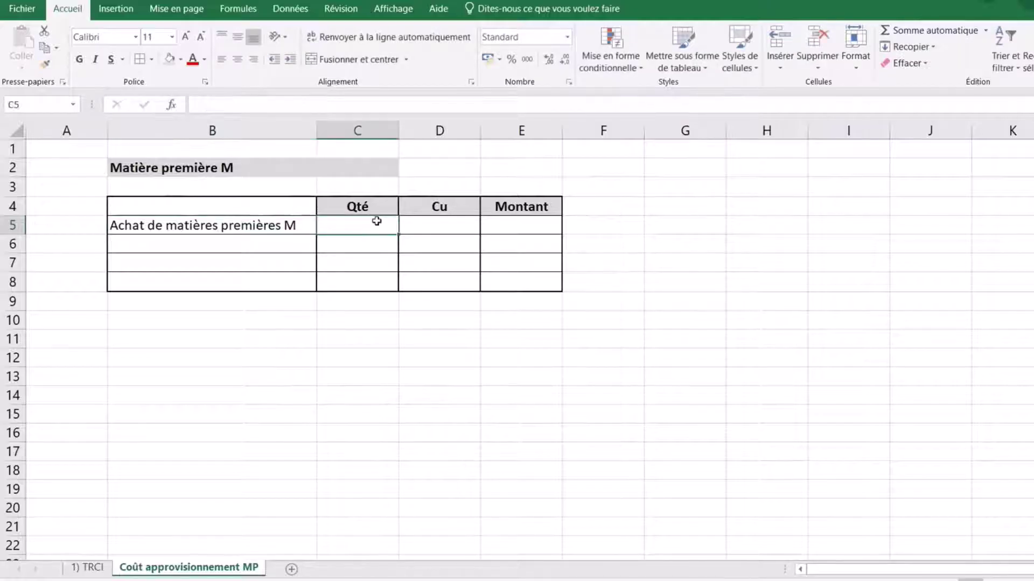
pyautogui.write('4000')
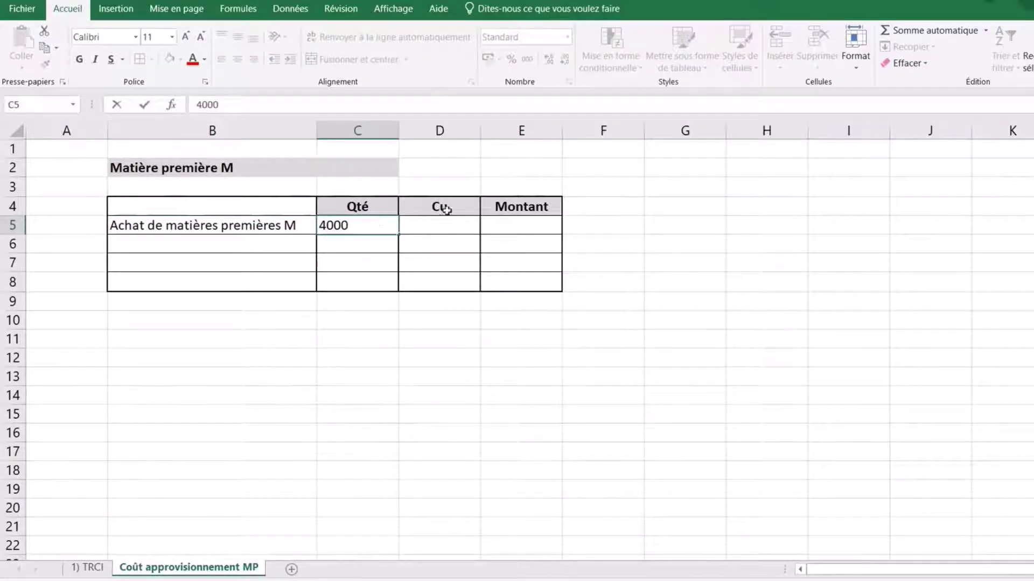
pyautogui.click(447, 223)
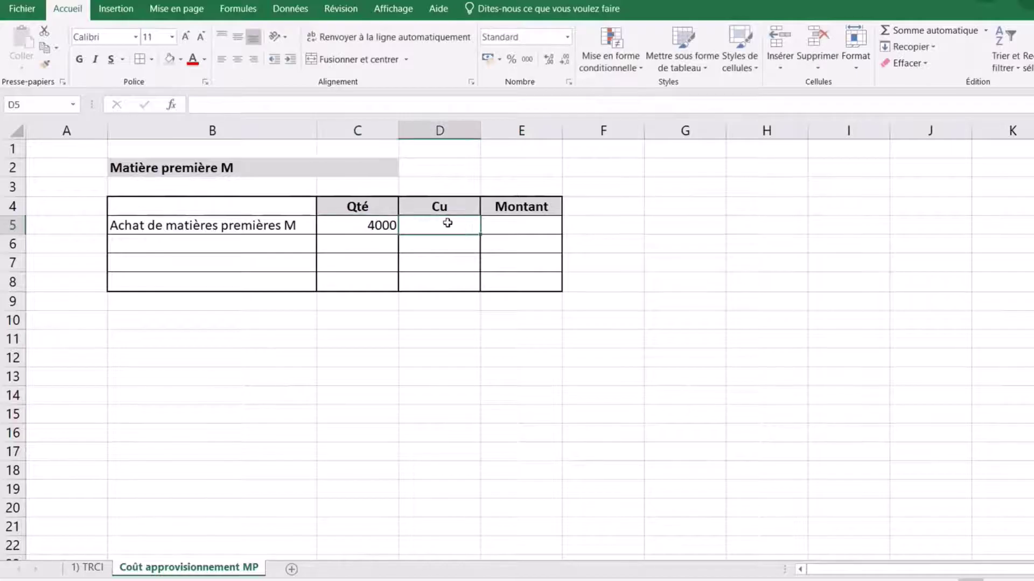
pyautogui.write('20')
pyautogui.click(462, 321)
pyautogui.click(452, 230)
pyautogui.click(488, 58)
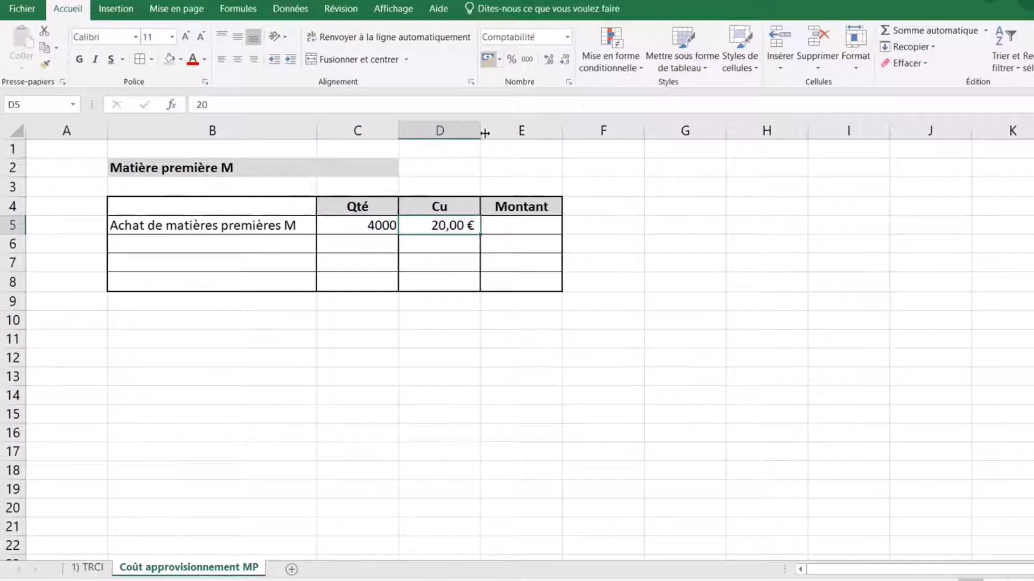
# Format the quantity in C5 as a centred number with a thousands separator and no decimals.
pyautogui.click(380, 227)
pyautogui.click(568, 81)
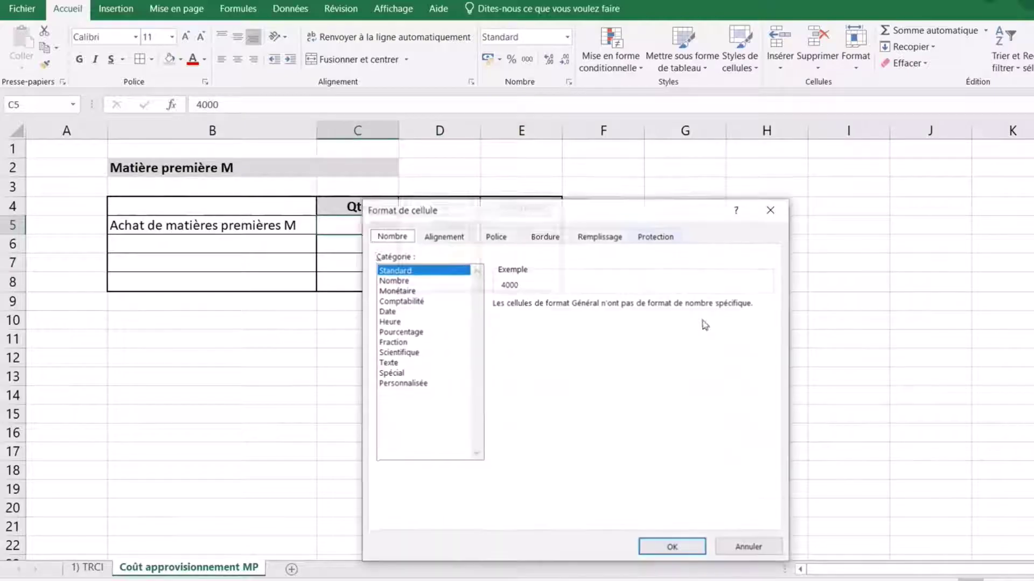
pyautogui.click(396, 281)
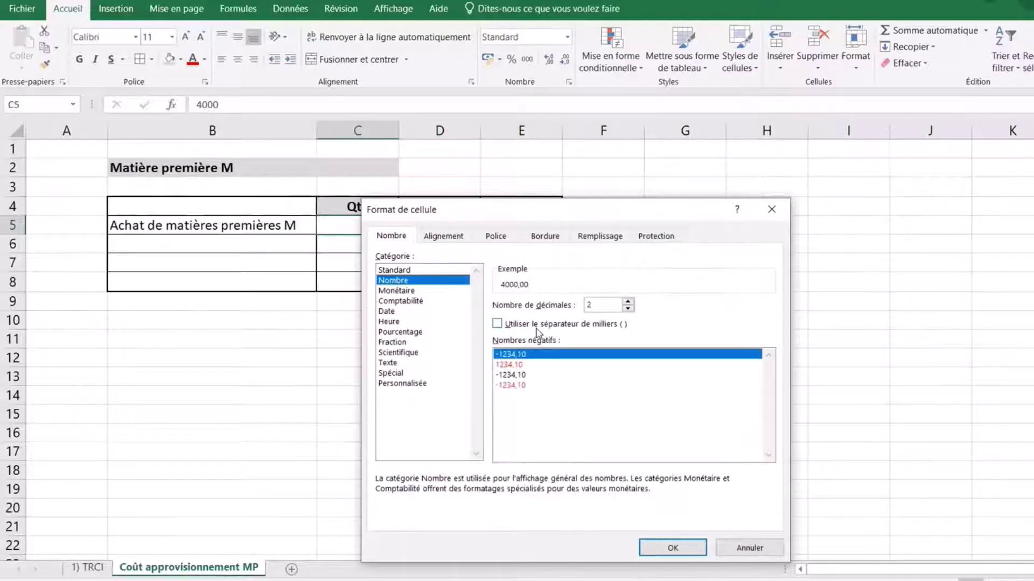
pyautogui.click(537, 326)
pyautogui.click(673, 548)
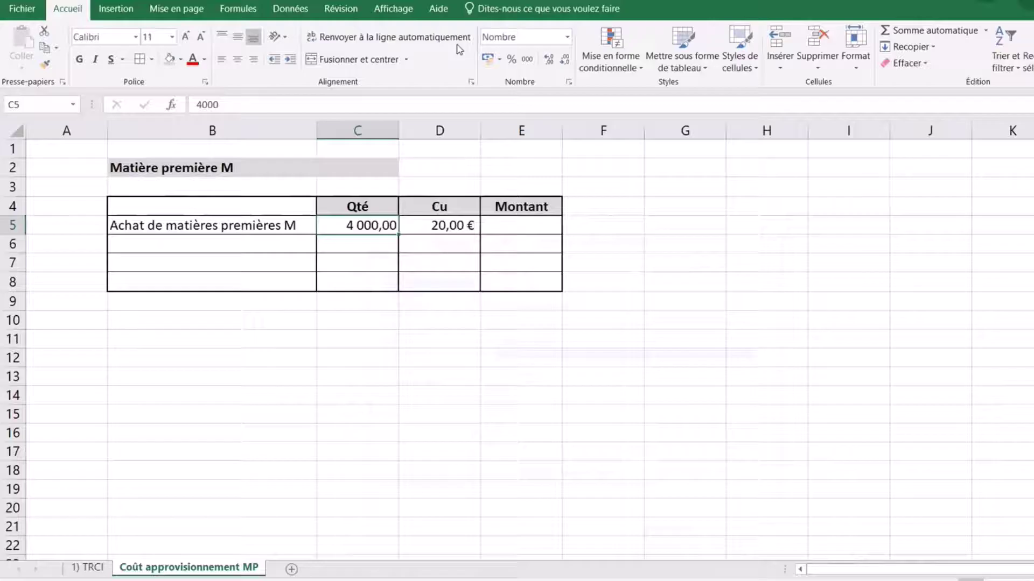
pyautogui.click(571, 59)
pyautogui.click(570, 59)
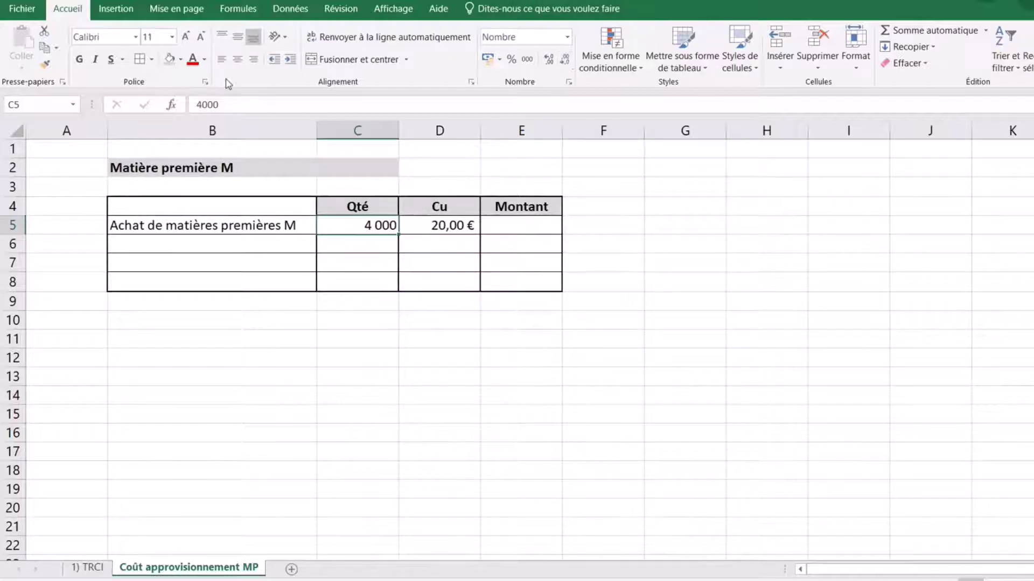
pyautogui.click(238, 60)
pyautogui.click(505, 376)
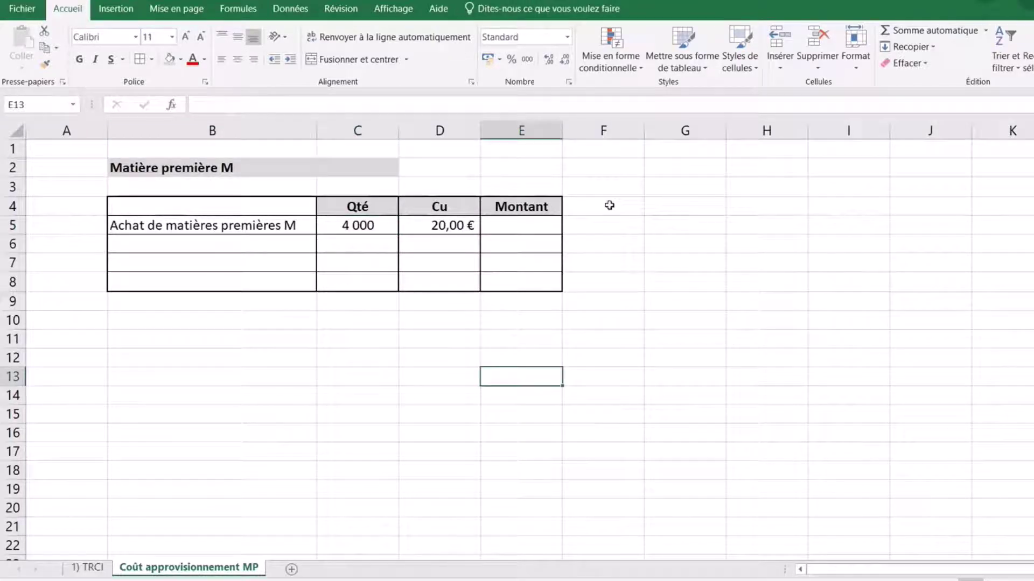
# Calculate the purchase amount in E5 by multiplying the quantity in C5 by the unit cost in D5.
pyautogui.click(532, 226)
pyautogui.write('+')
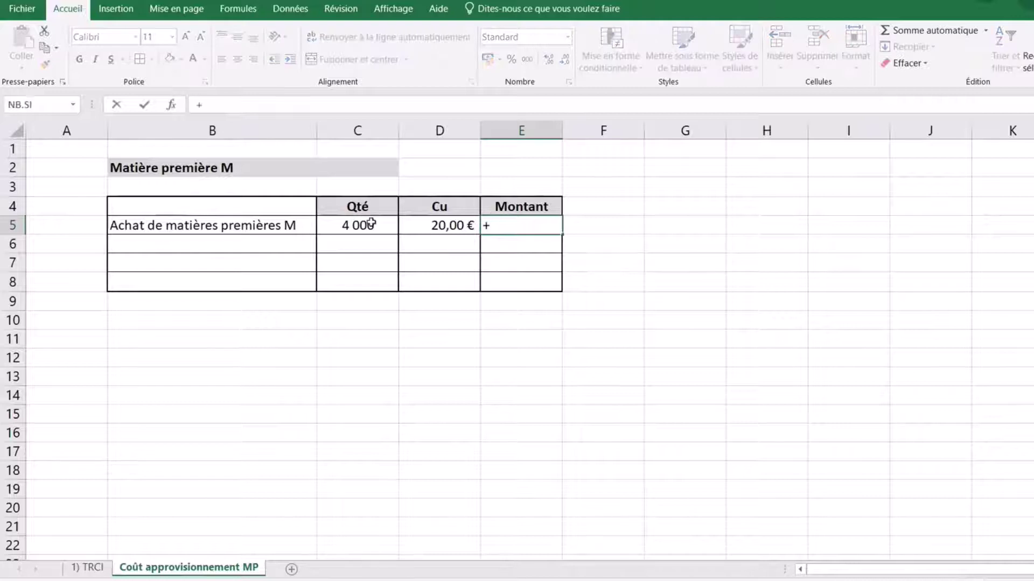
pyautogui.click(372, 222)
pyautogui.write('*')
pyautogui.click(458, 226)
pyautogui.press('Return')
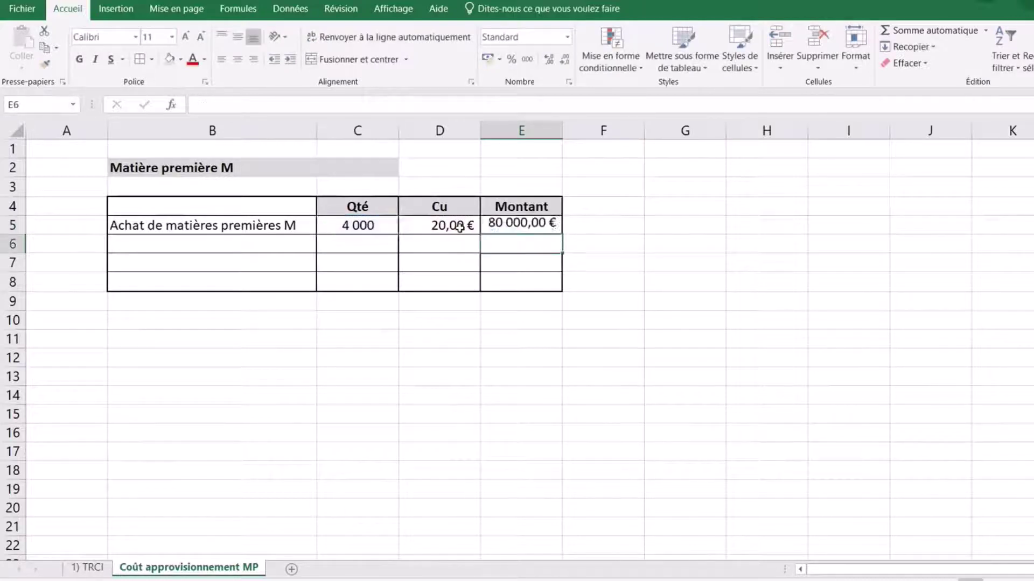
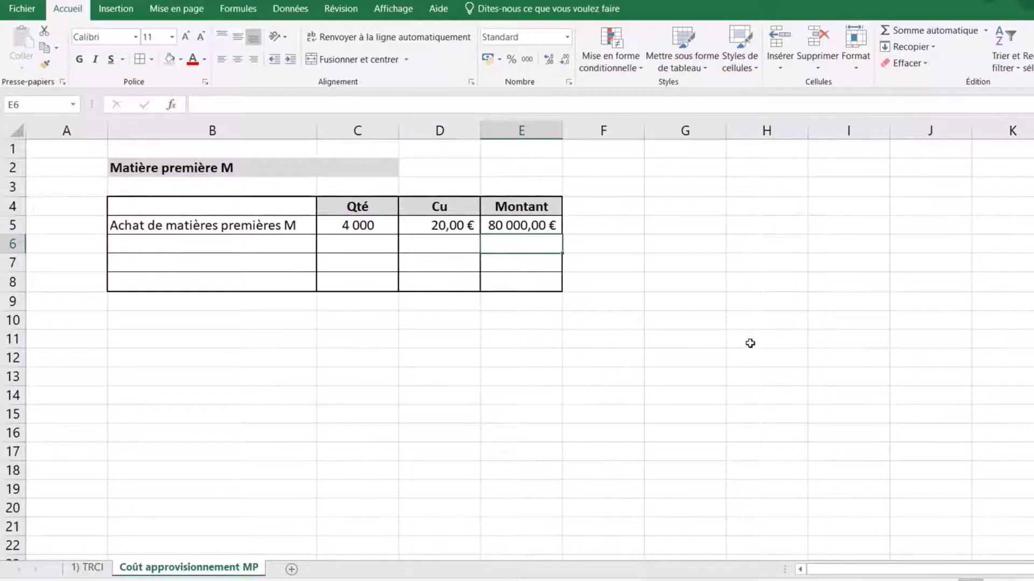
# Begin the next row label in B6 with the text "Charges indi".
pyautogui.click(200, 251)
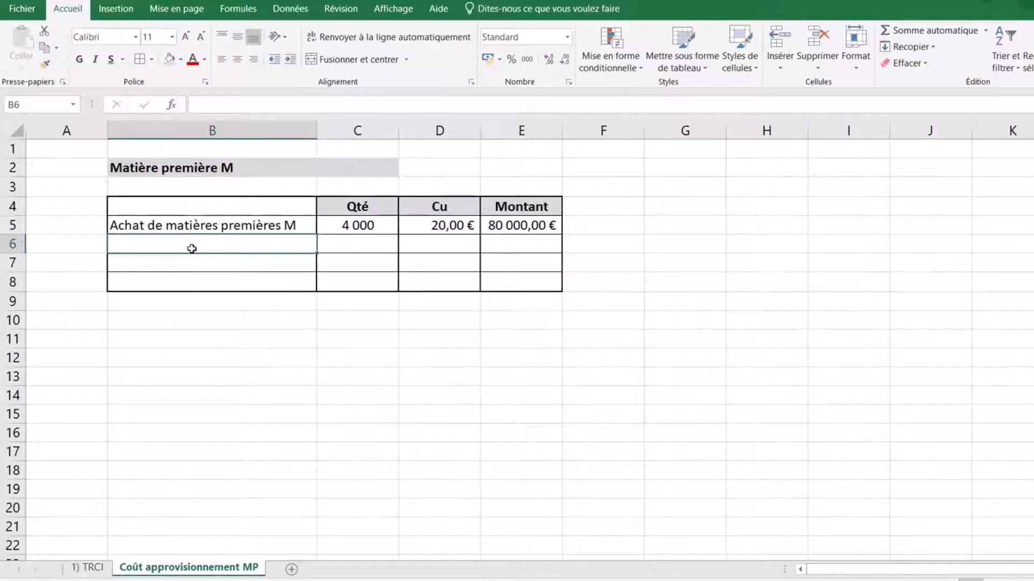
pyautogui.write('Charges indiect')
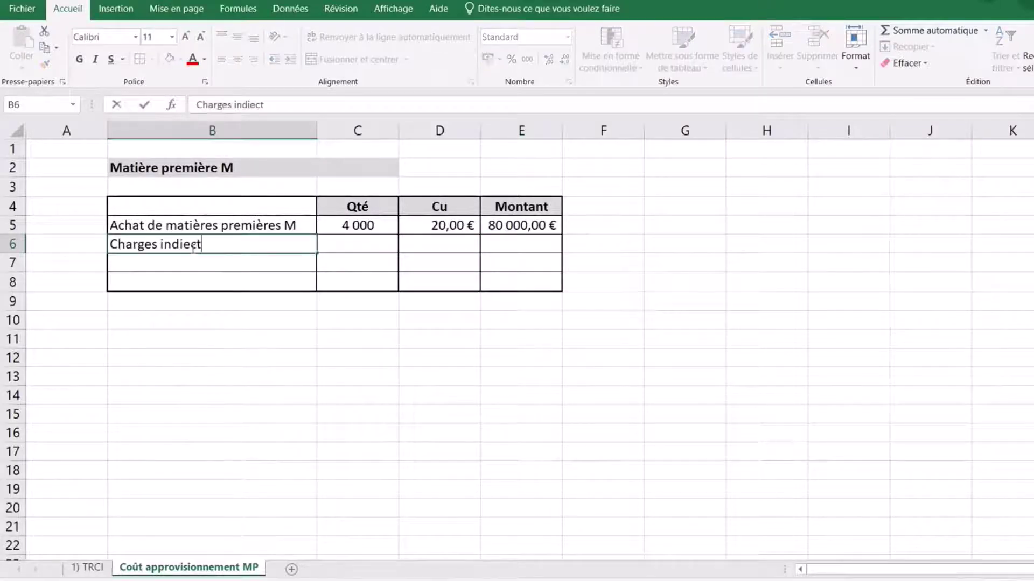
pyautogui.press('BackSpace')
pyautogui.press('BackSpace')
pyautogui.press('BackSpace')
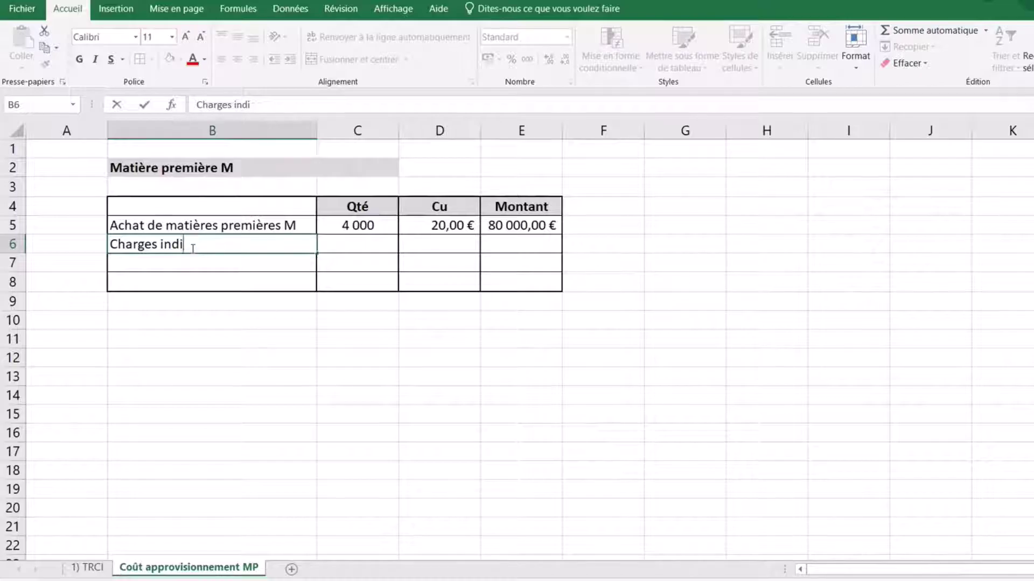
# Complete the label in B6 as "Charges indirectes d'approvisionnement" and widen column B to fit it.
pyautogui.write("rectes d'appr")
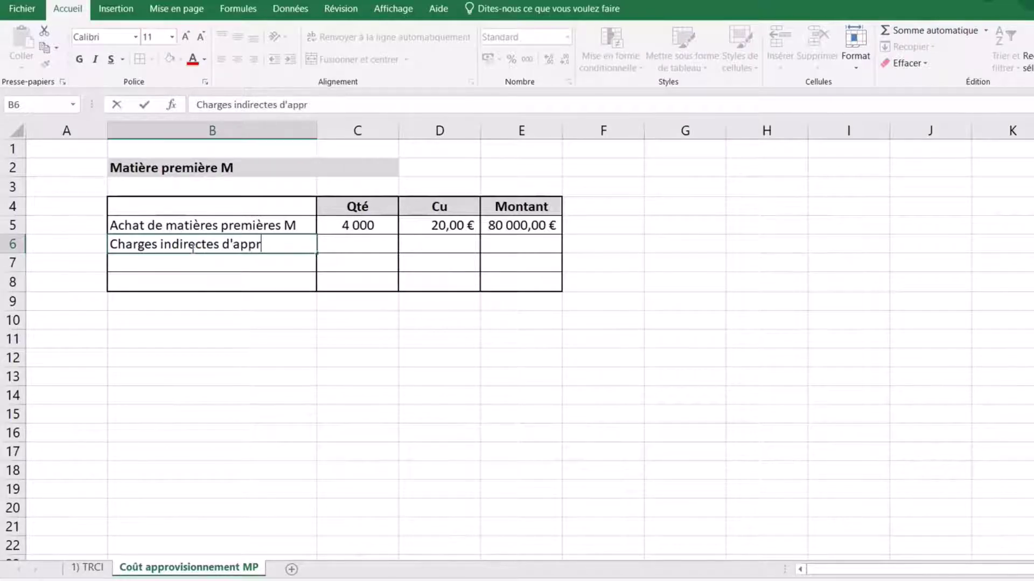
pyautogui.write('ovisionnement')
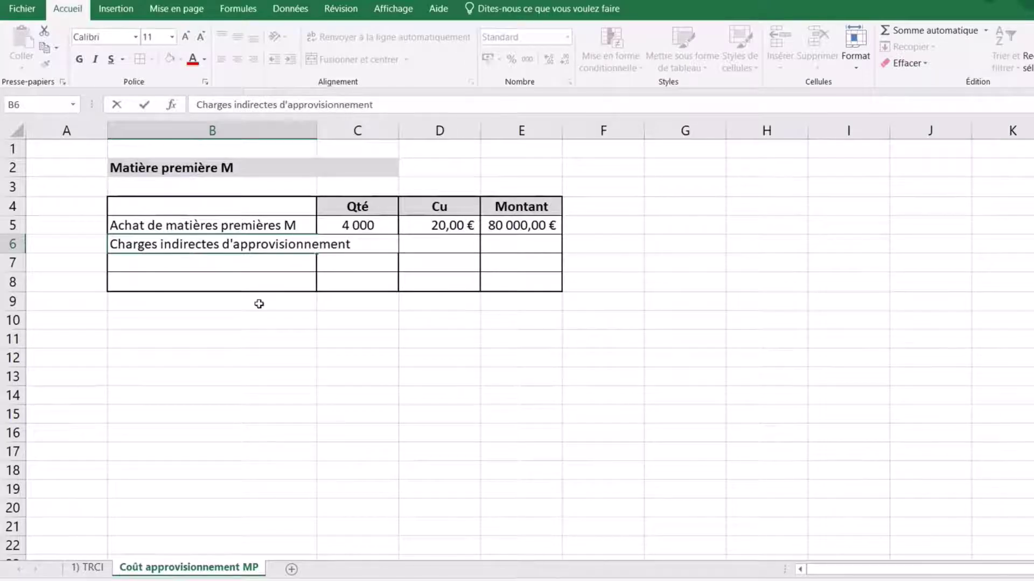
pyautogui.click(258, 304)
pyautogui.moveTo(317, 131); pyautogui.dragTo(368, 138)
pyautogui.click(577, 397)
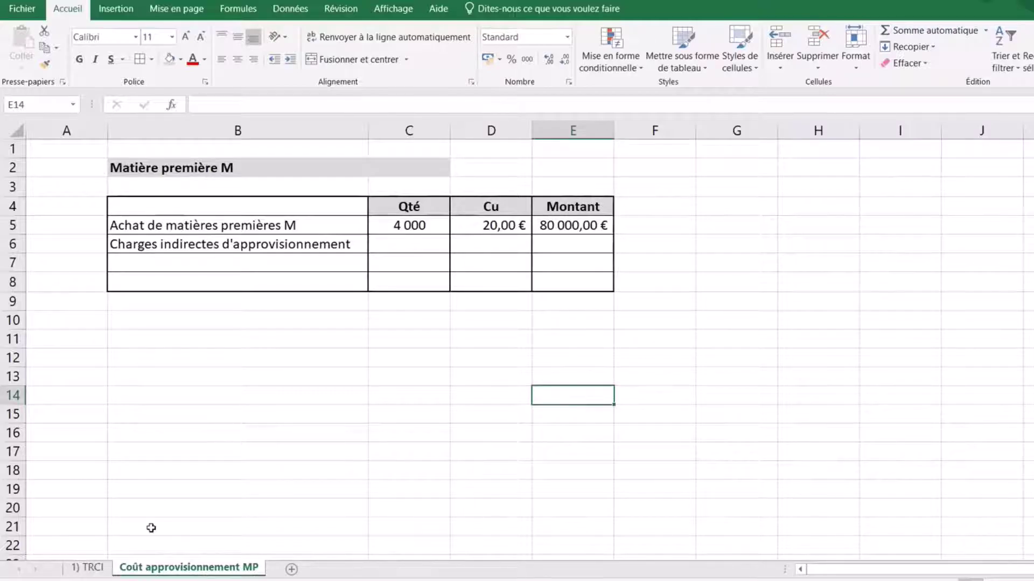
# On the 1) TRCI sheet, format the Nombre d'Uo values in F17:H17 as numbers with a thousands separator and 0 decimals.
pyautogui.click(91, 569)
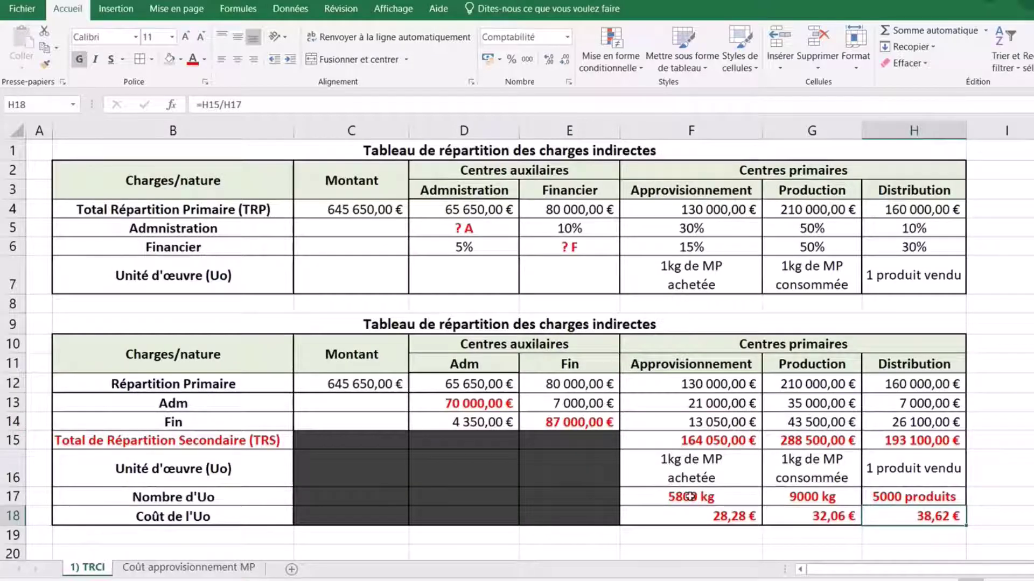
pyautogui.moveTo(690, 497); pyautogui.dragTo(915, 495)
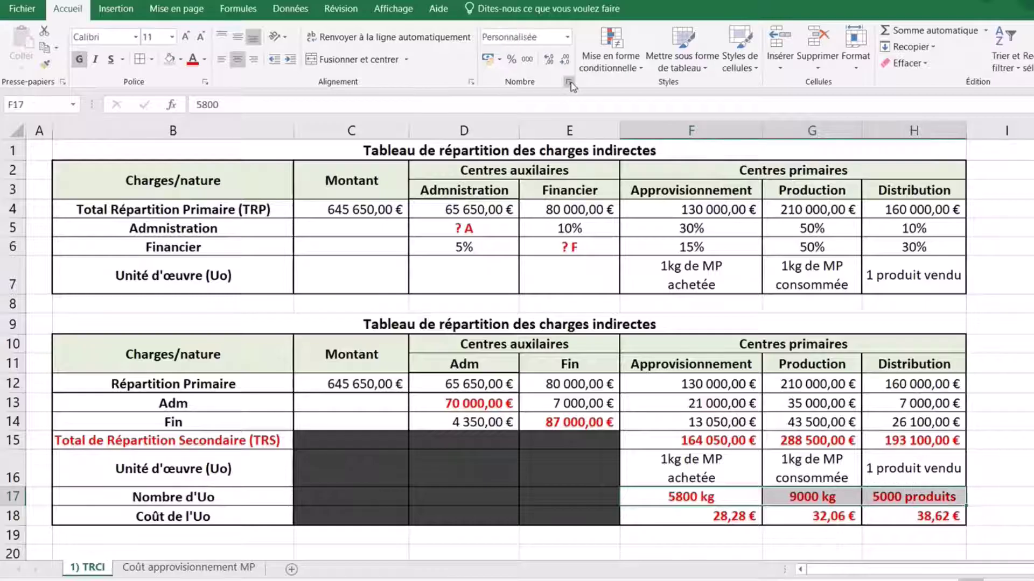
pyautogui.hotkey('ctrl', '1')
pyautogui.click(393, 281)
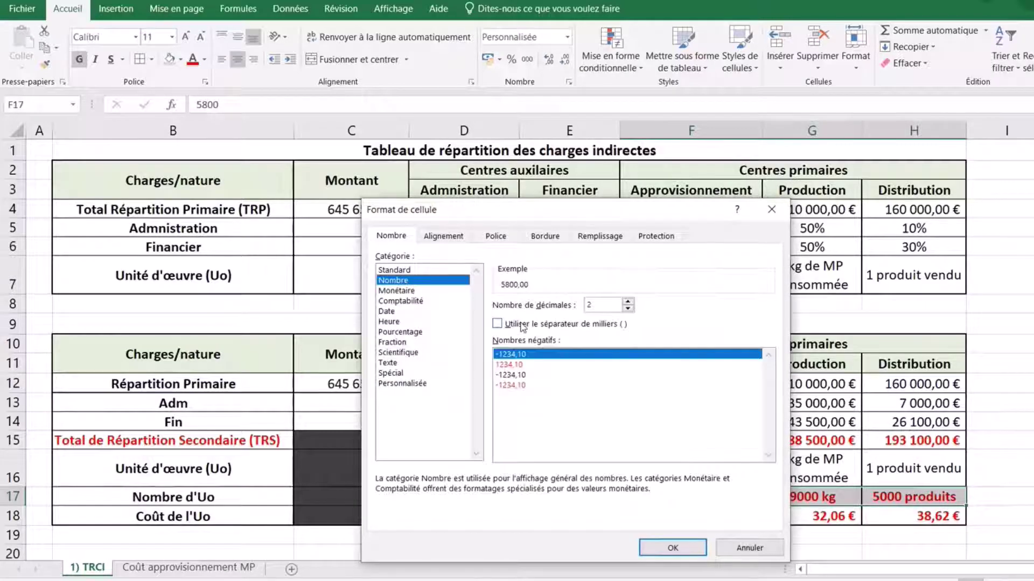
pyautogui.click(610, 321)
pyautogui.click(628, 309)
pyautogui.click(628, 309)
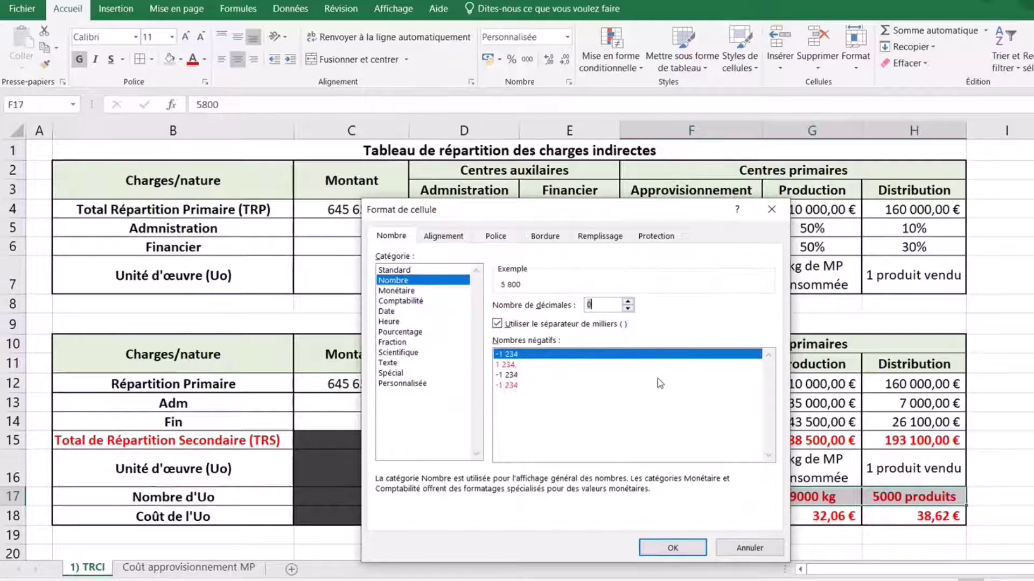
pyautogui.click(673, 547)
pyautogui.click(630, 497)
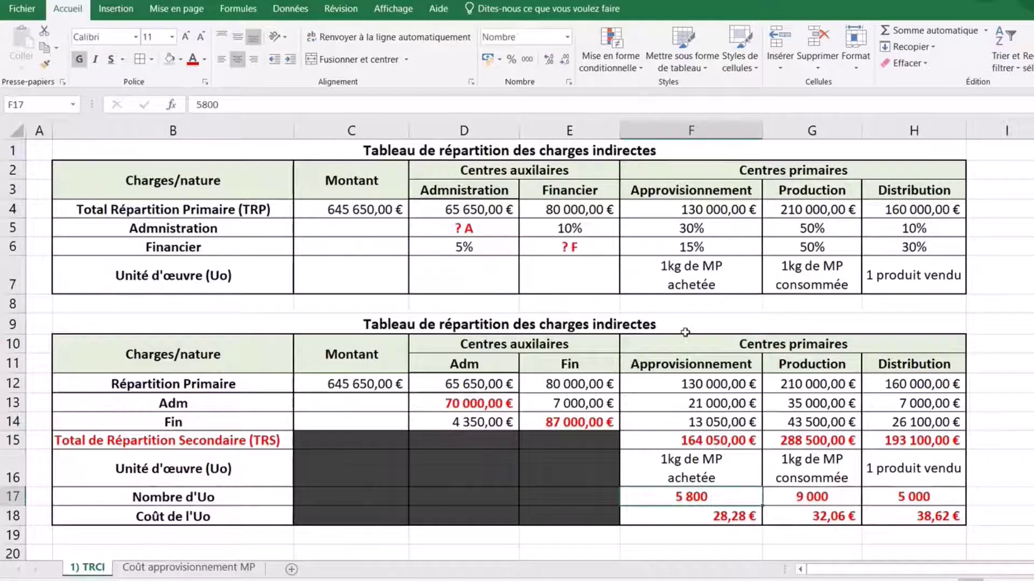
# In D6 of the Coût approvisionnement MP sheet, link the unit cost to the Approvisionnement Coût de l'Uo in F18 of 1) TRCI.
pyautogui.click(730, 518)
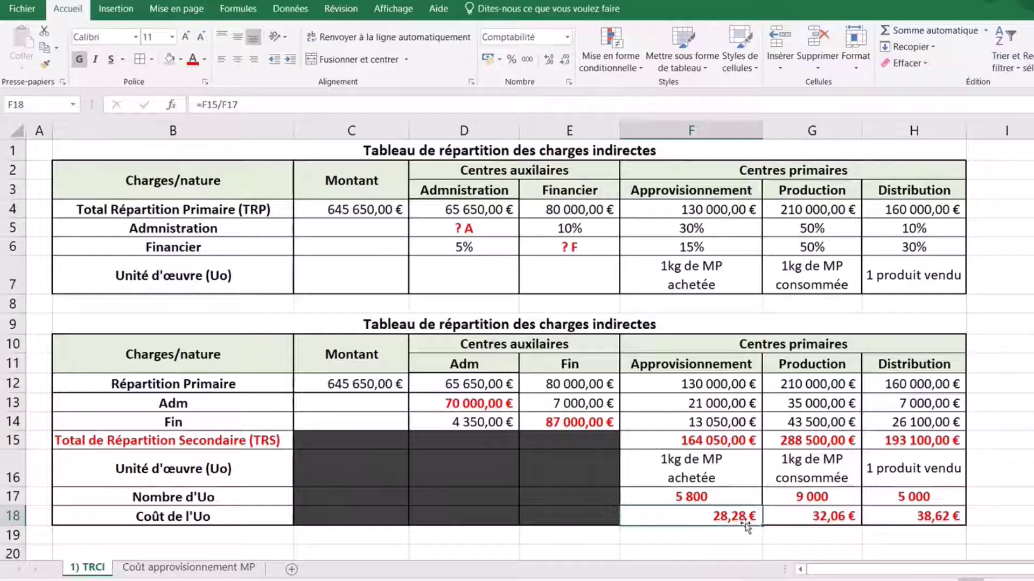
pyautogui.click(188, 567)
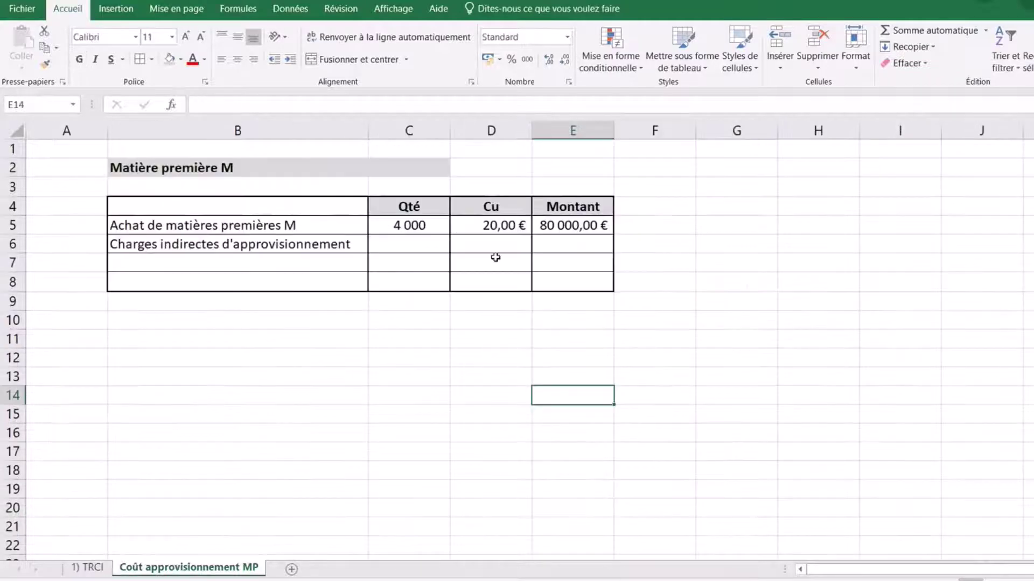
pyautogui.click(485, 243)
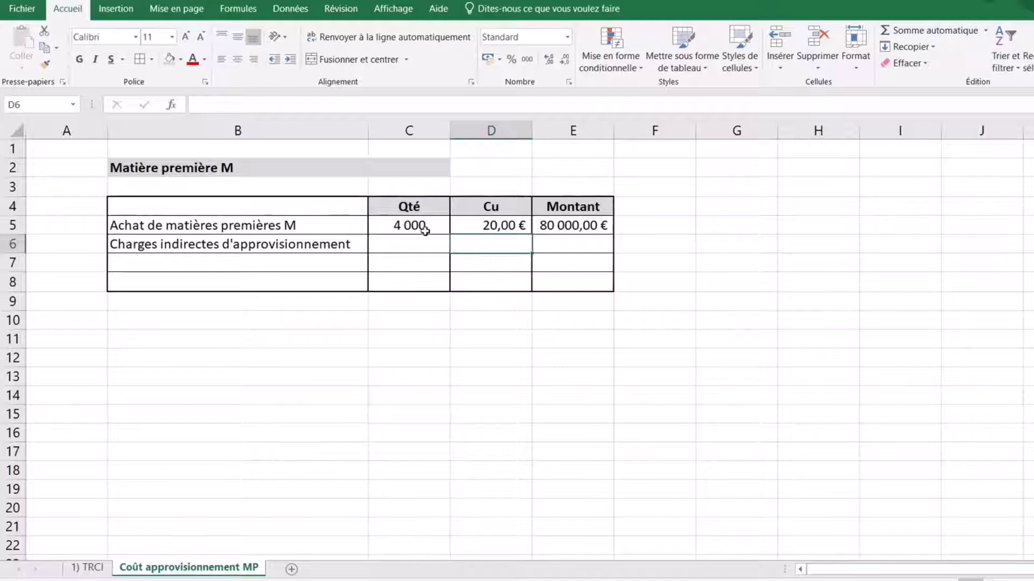
pyautogui.write('=')
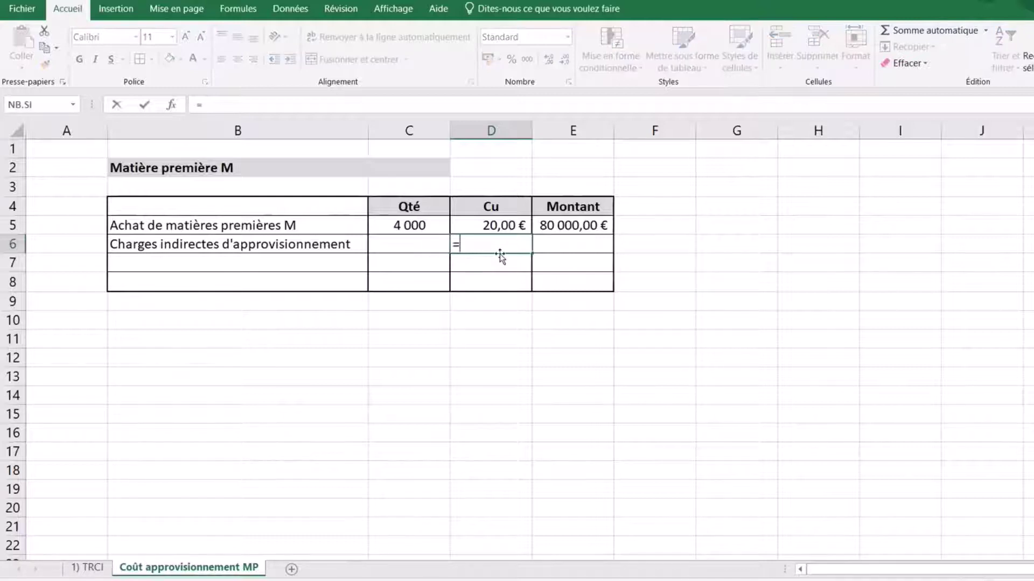
pyautogui.click(93, 568)
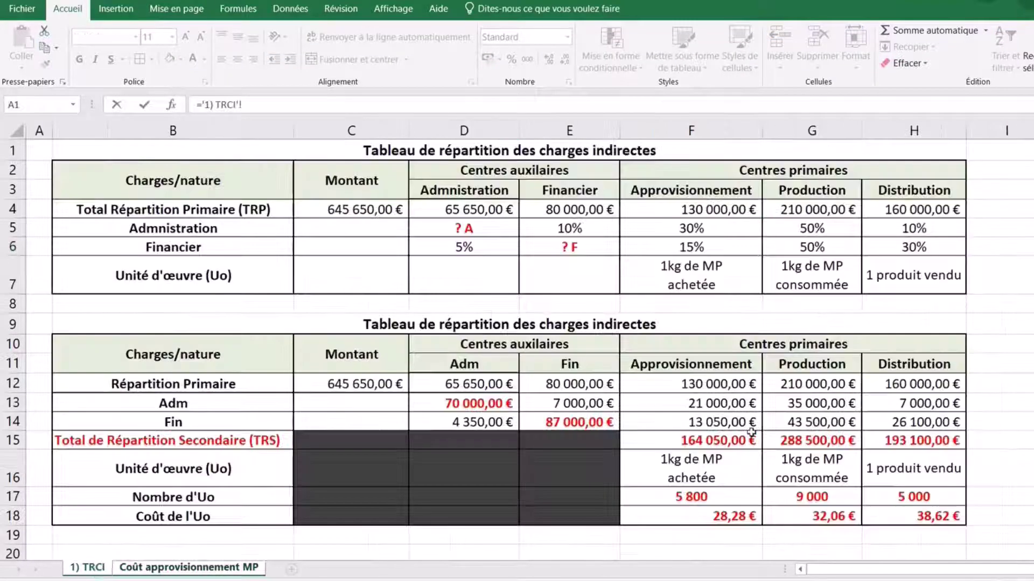
pyautogui.click(726, 517)
pyautogui.press('Return')
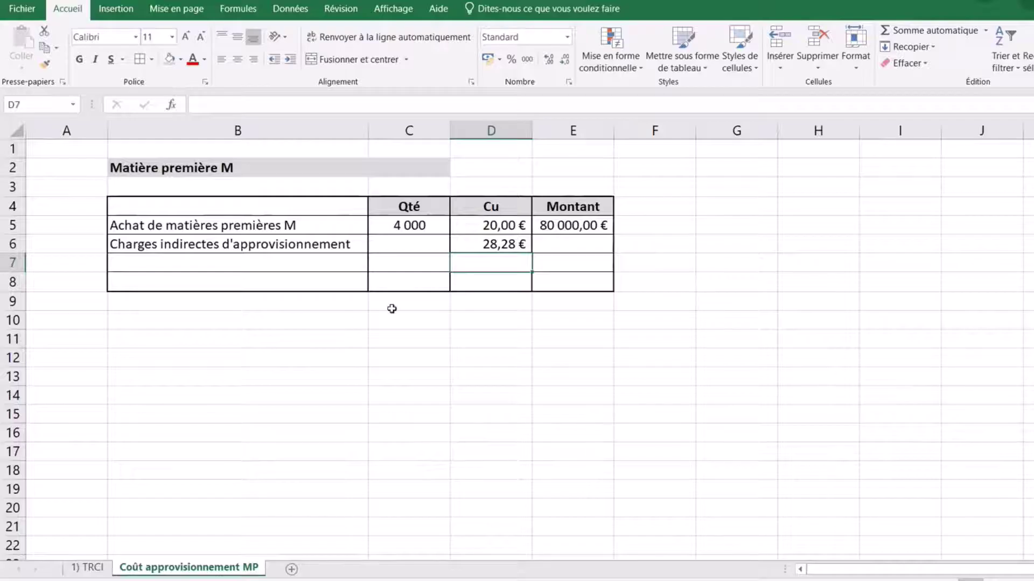
# After checking the Approvisionnement work unit on 1) TRCI, enter 4000 as the quantity in C6 and apply C5's formatting to it.
pyautogui.click(427, 246)
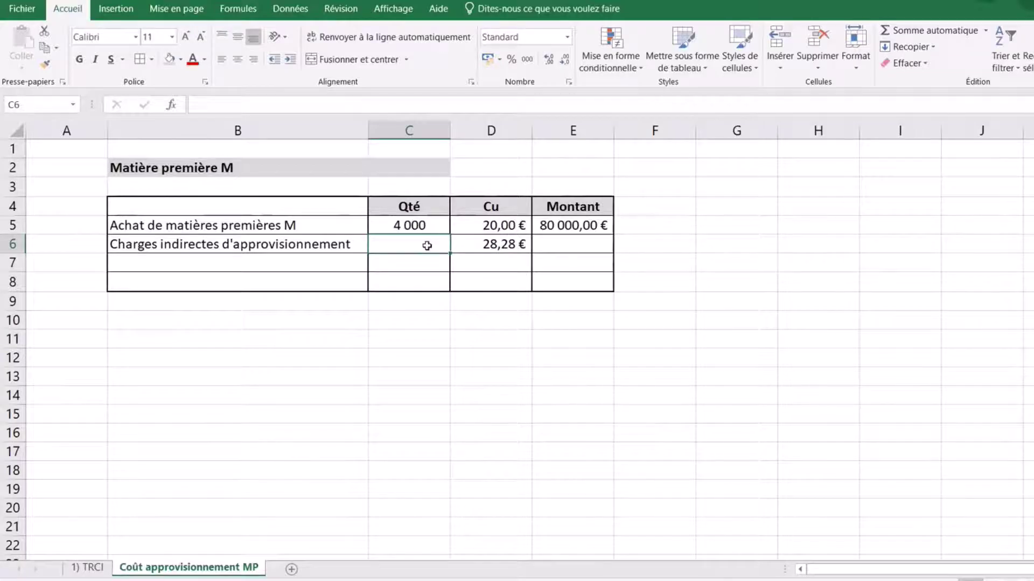
pyautogui.click(96, 571)
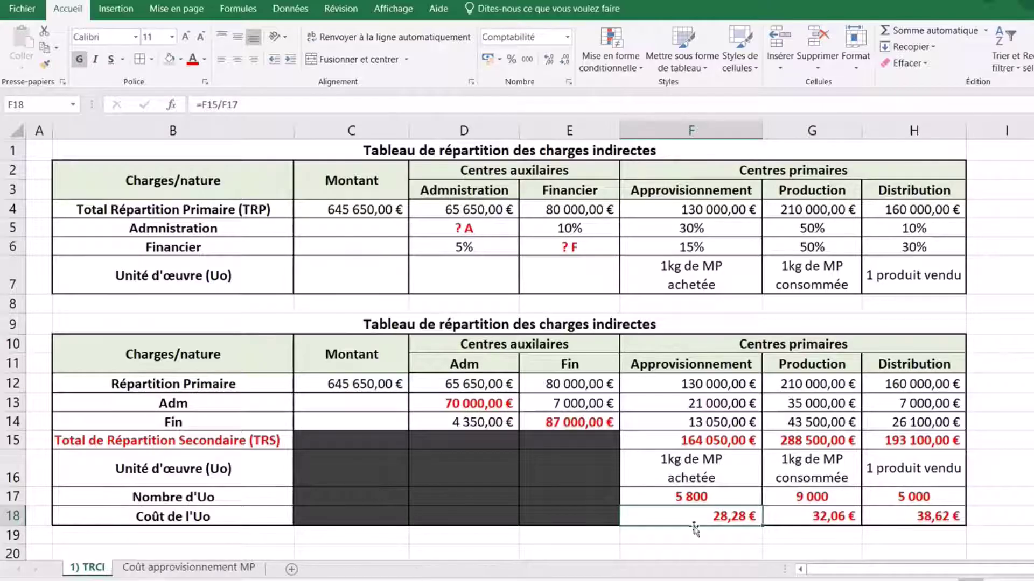
pyautogui.click(711, 497)
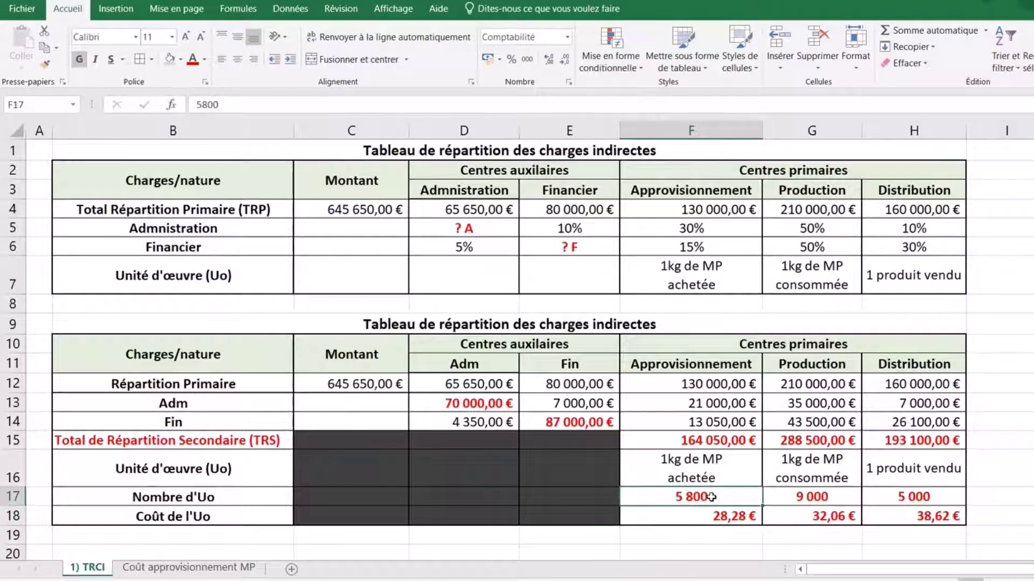
pyautogui.click(691, 466)
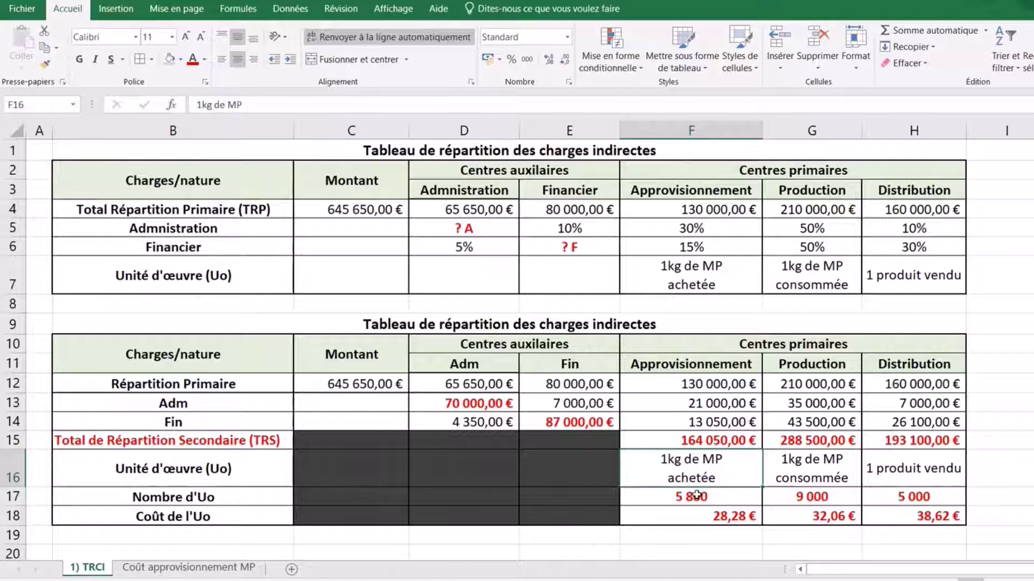
pyautogui.click(183, 568)
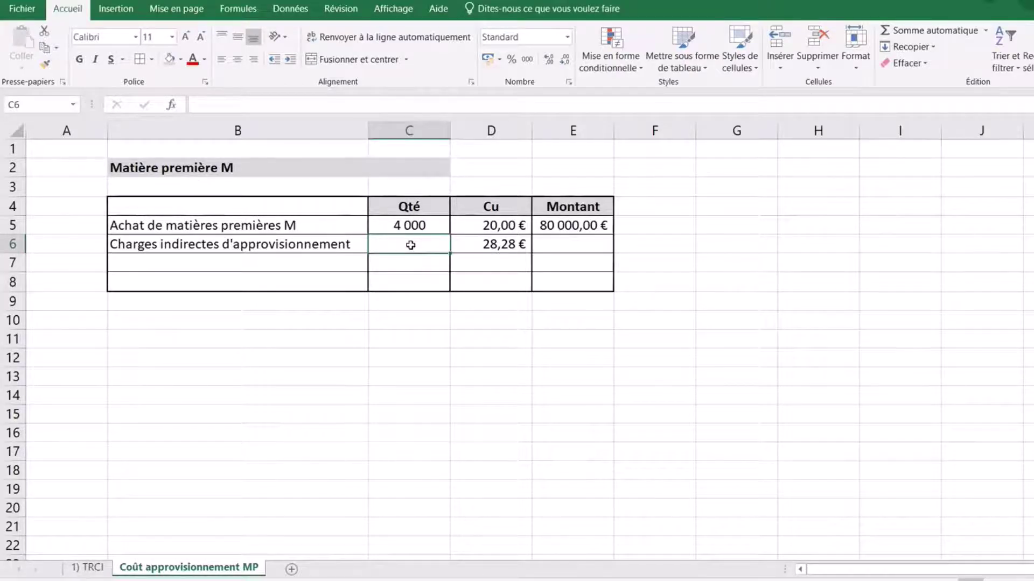
pyautogui.write('4000')
pyautogui.moveTo(439, 336); pyautogui.dragTo(441, 314)
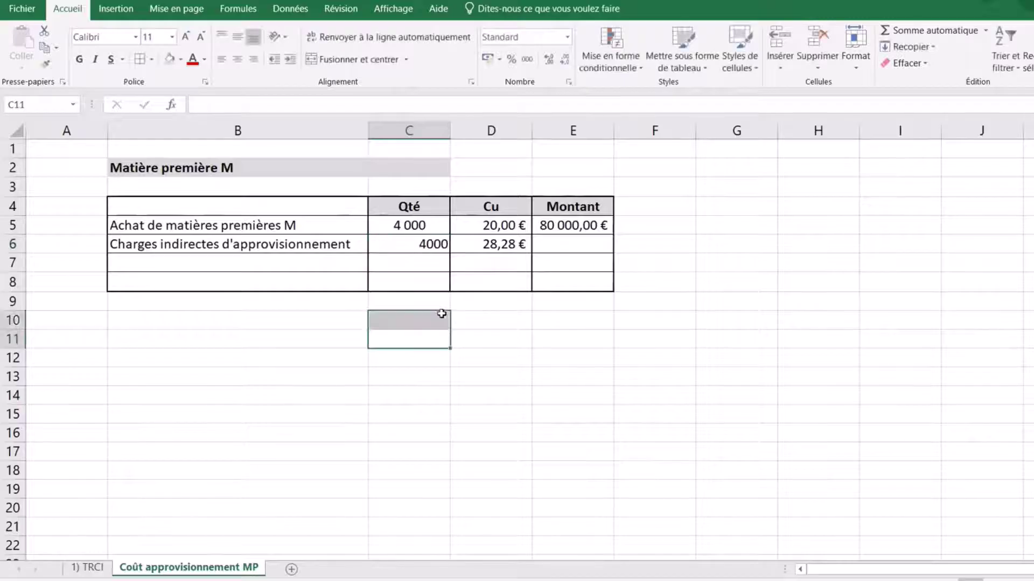
pyautogui.click(424, 226)
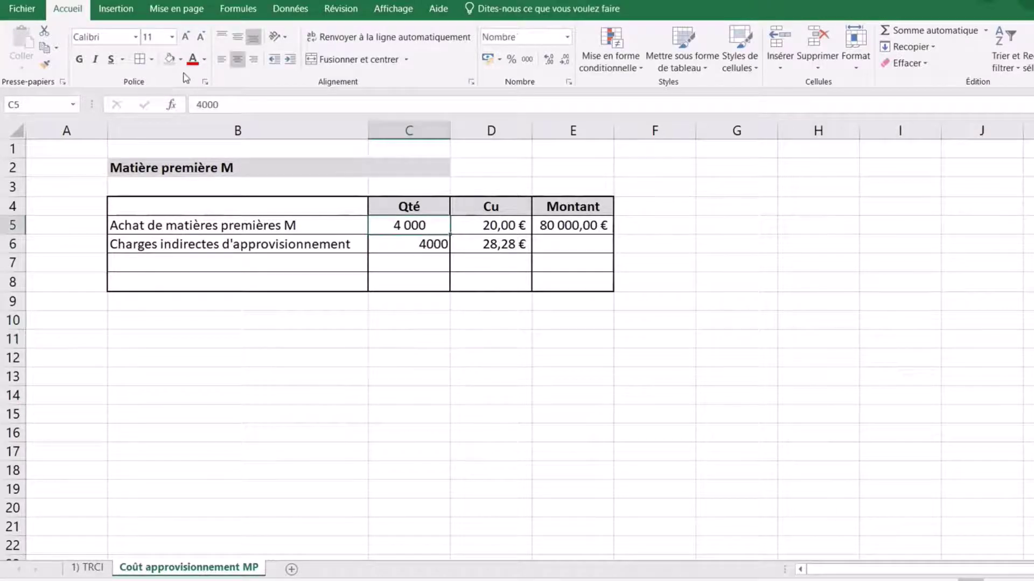
pyautogui.click(44, 64)
pyautogui.click(431, 244)
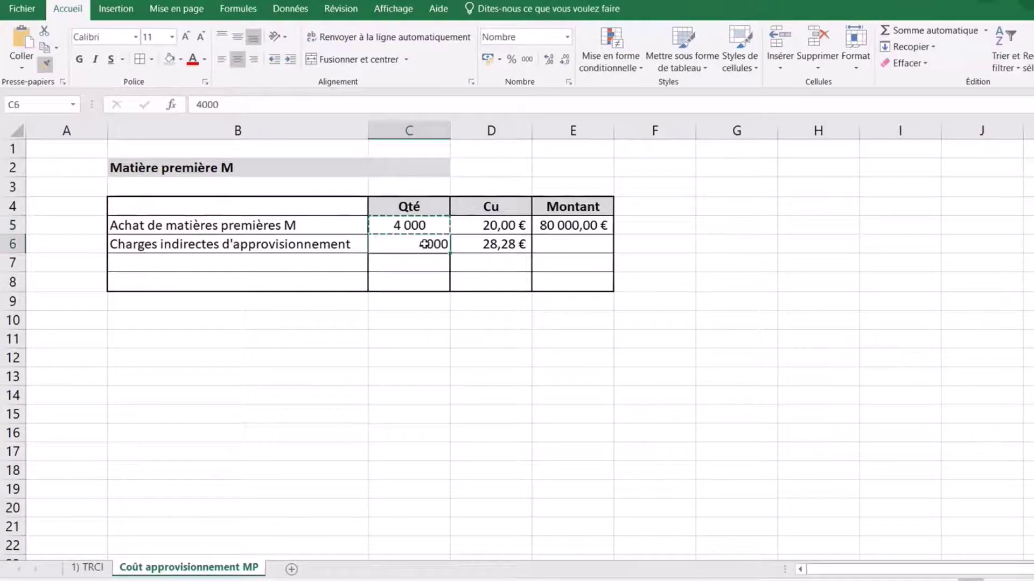
# Calculate the amount of the indirect supply charges in E6 with the formula =C6*D6.
pyautogui.click(573, 246)
pyautogui.write('=')
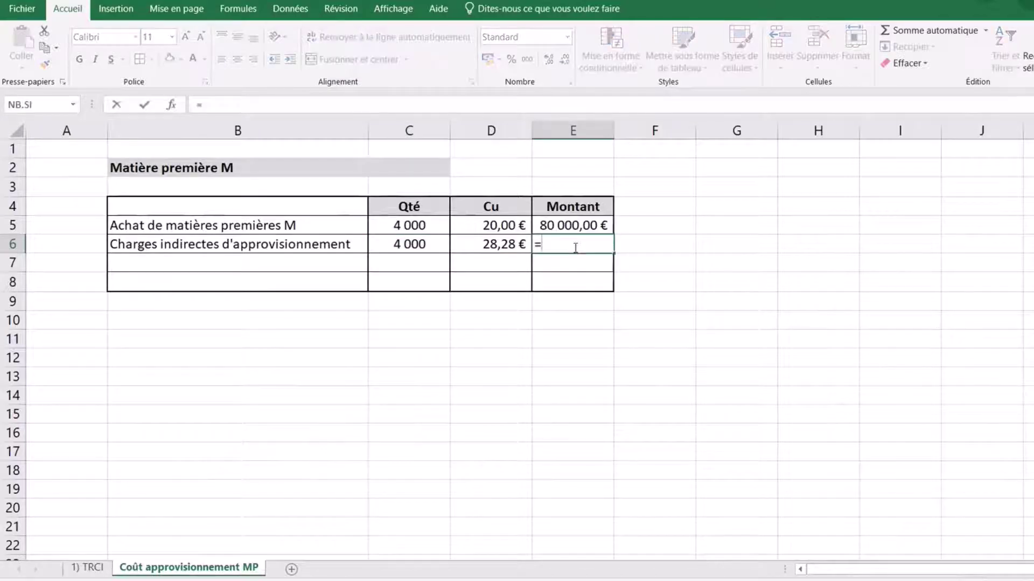
pyautogui.click(411, 244)
pyautogui.write('*')
pyautogui.click(503, 244)
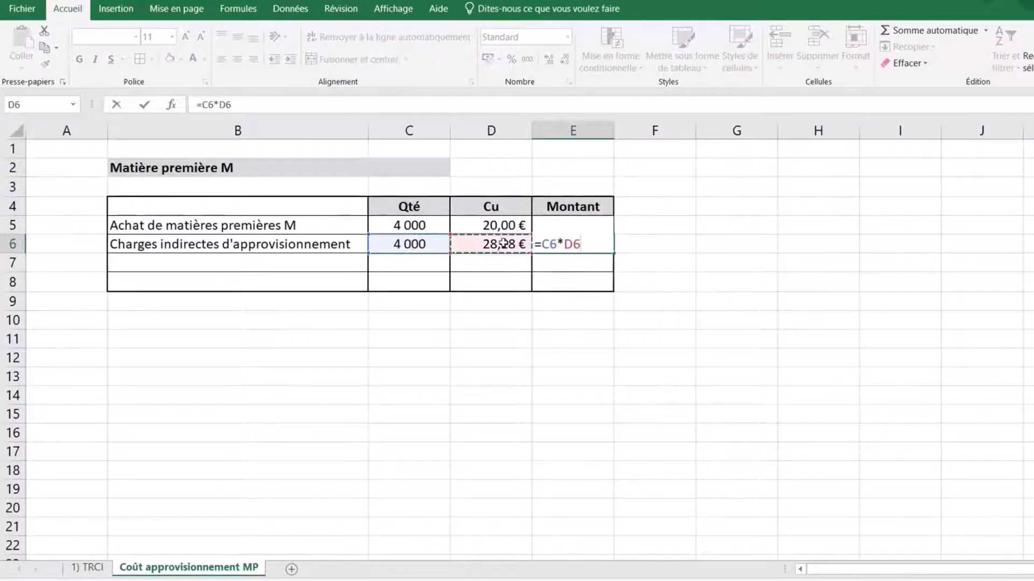
pyautogui.press('Return')
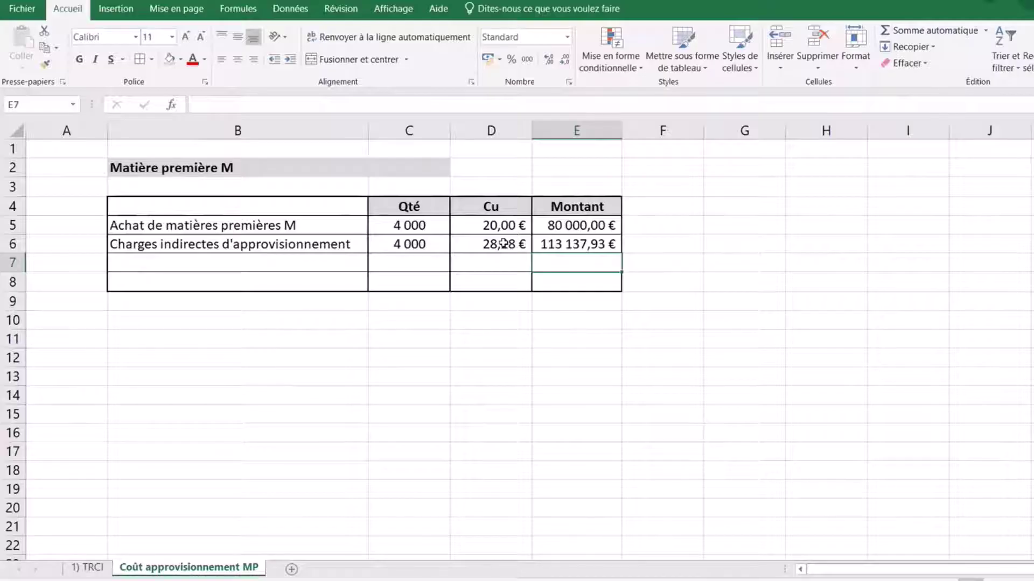
# Label the row in B7 "Coût d'approvisionnement de M".
pyautogui.click(186, 262)
pyautogui.write('Co')
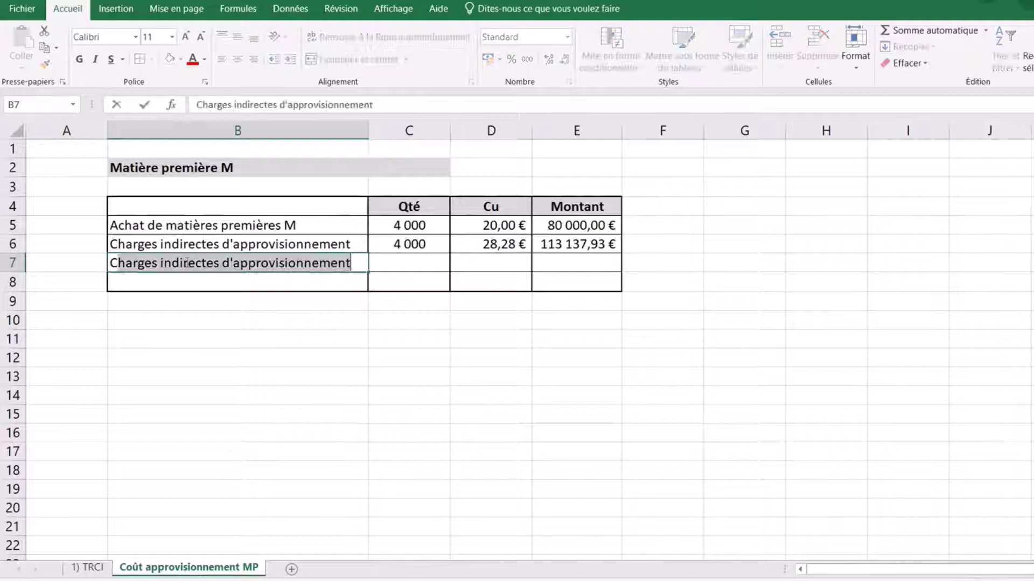
pyautogui.write('u')
pyautogui.press('BackSpace')
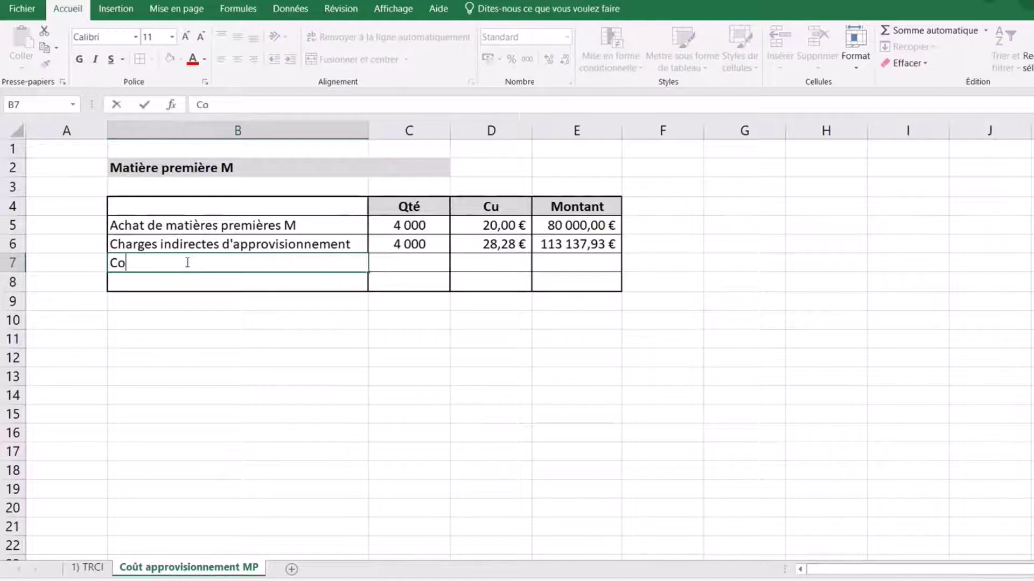
pyautogui.write("ût d'approvi")
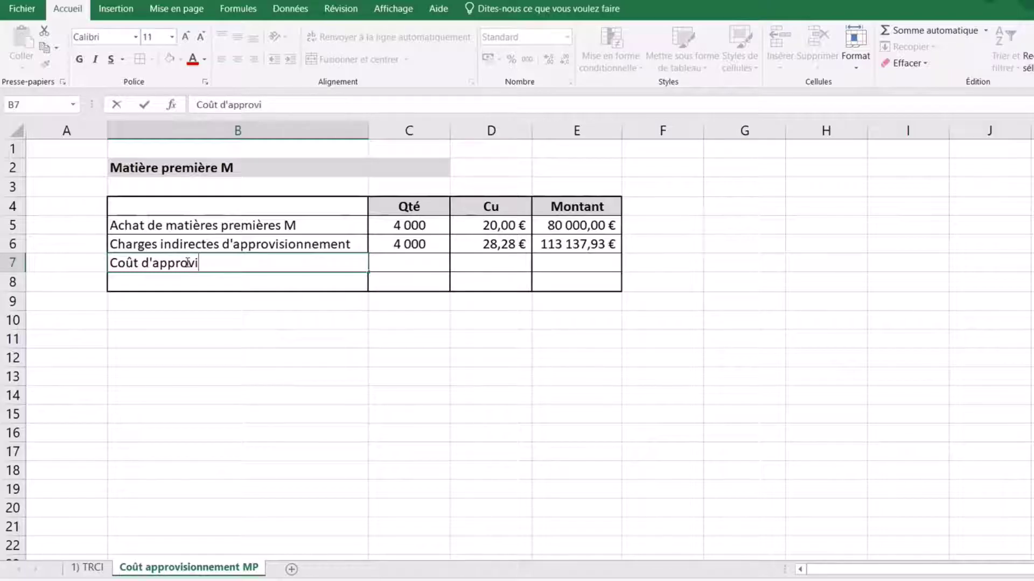
pyautogui.write('sionnement')
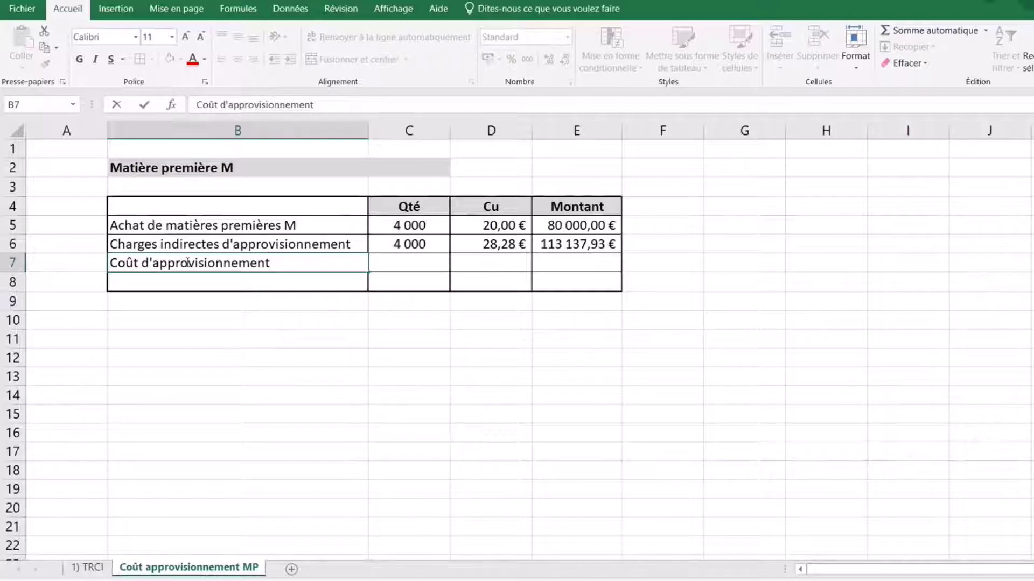
pyautogui.write('de M')
# Enter 4000 as the quantity in C7 and apply C6's formatting to it.
pyautogui.click(430, 266)
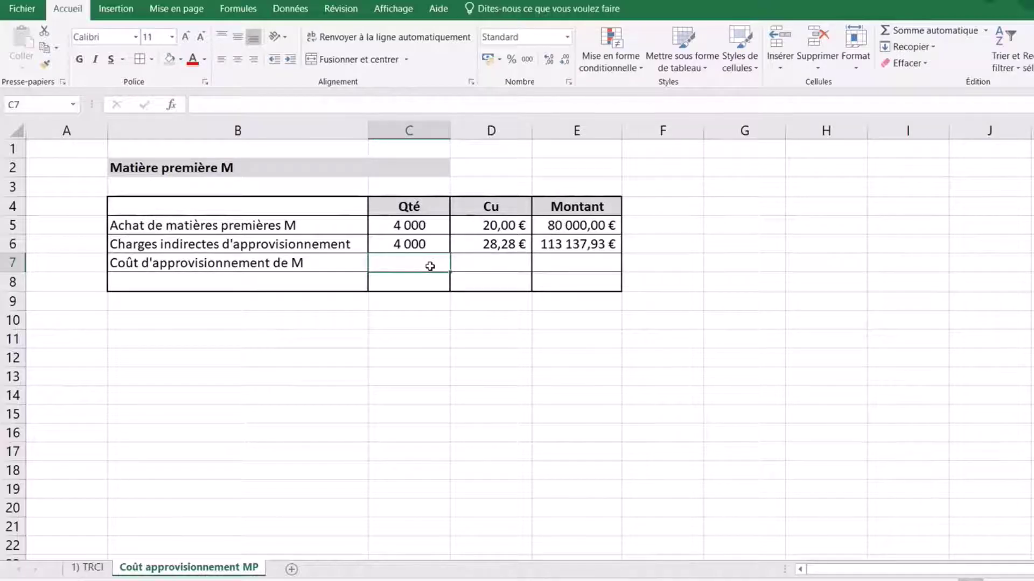
pyautogui.write('4000')
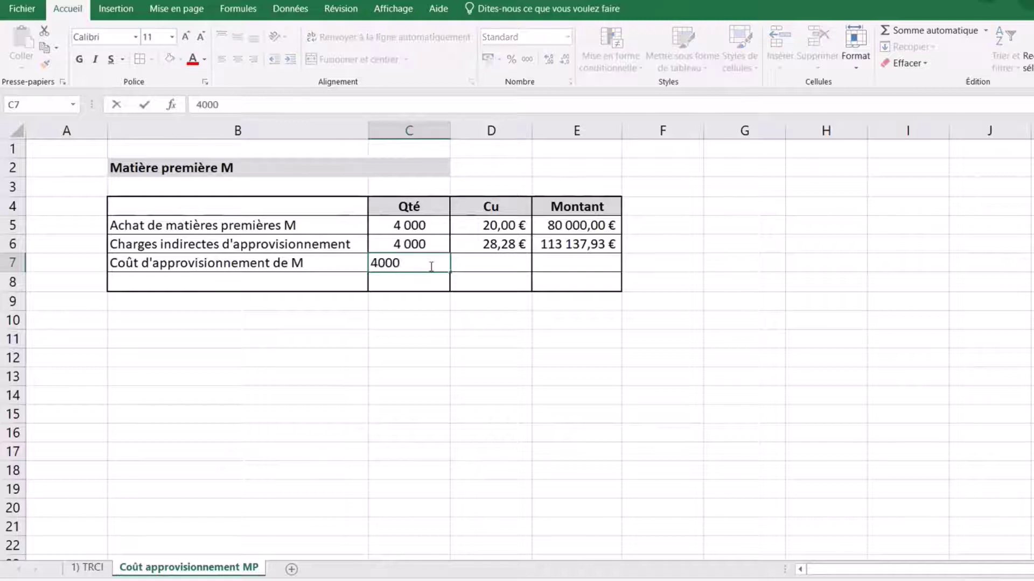
pyautogui.click(470, 399)
pyautogui.click(410, 242)
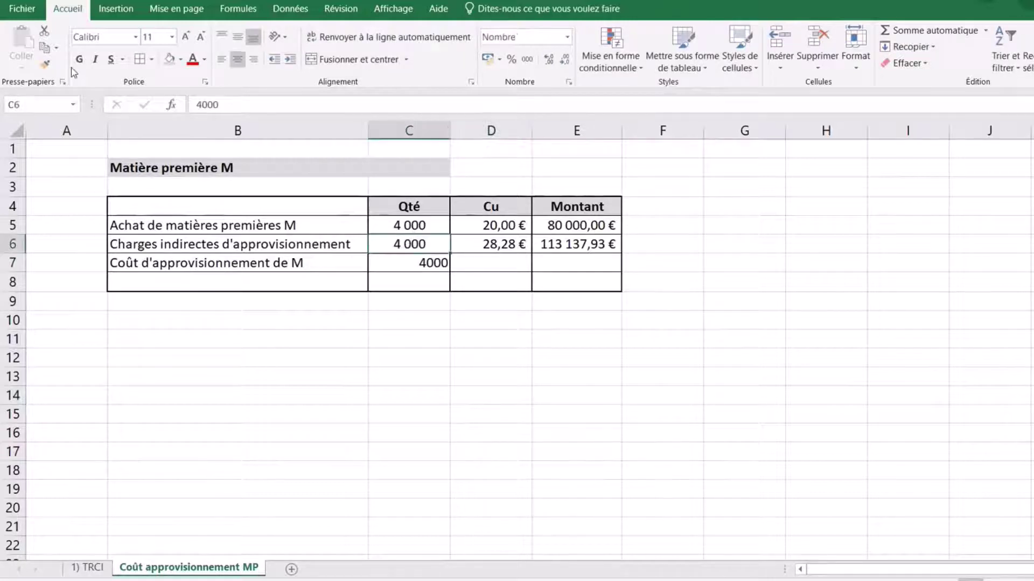
pyautogui.click(45, 64)
pyautogui.click(423, 268)
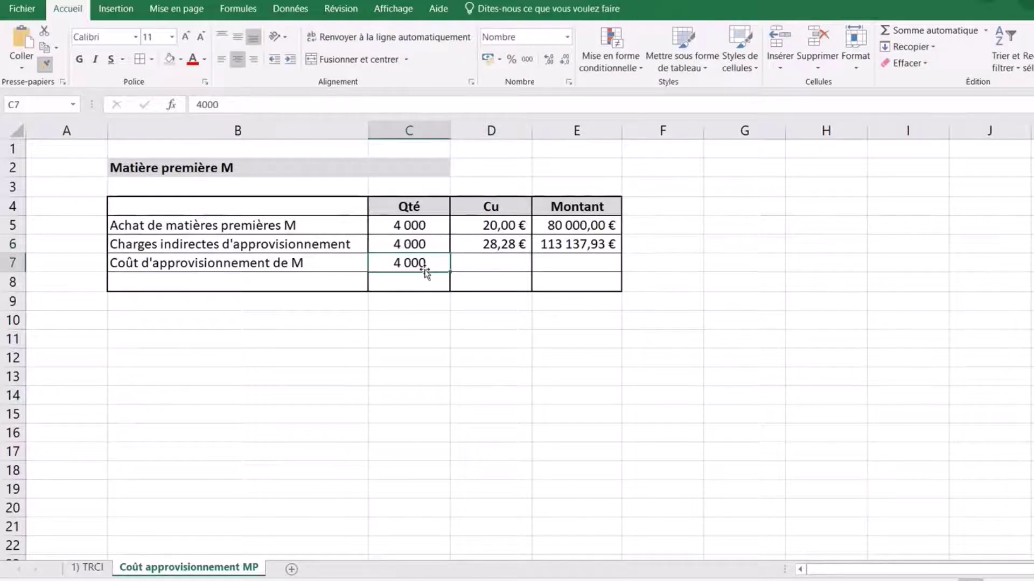
# Total the amounts E5:E6 in E7 with the automatic SOMME function.
pyautogui.click(581, 265)
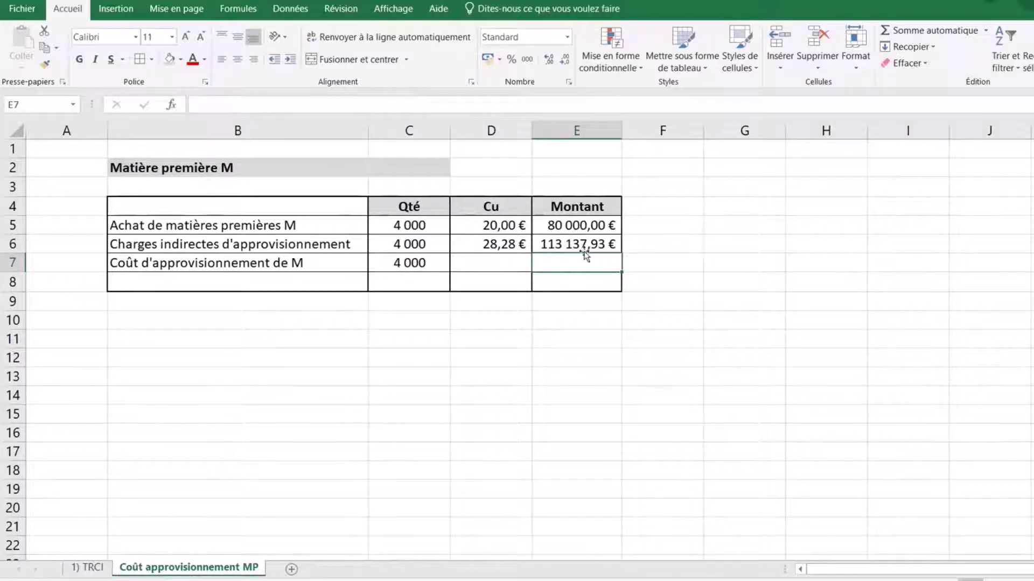
pyautogui.click(888, 30)
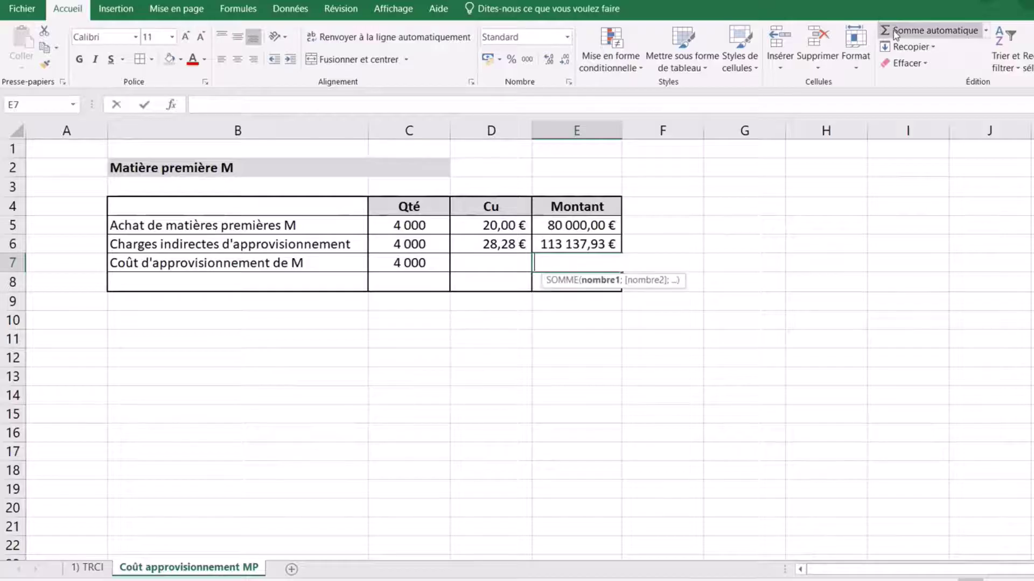
pyautogui.press('Return')
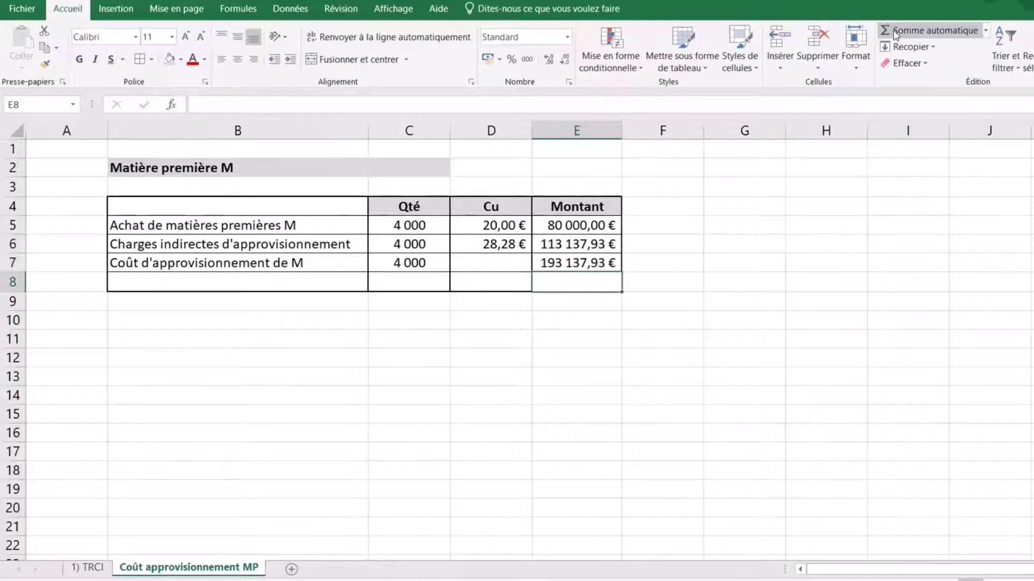
pyautogui.click(572, 225)
pyautogui.click(584, 245)
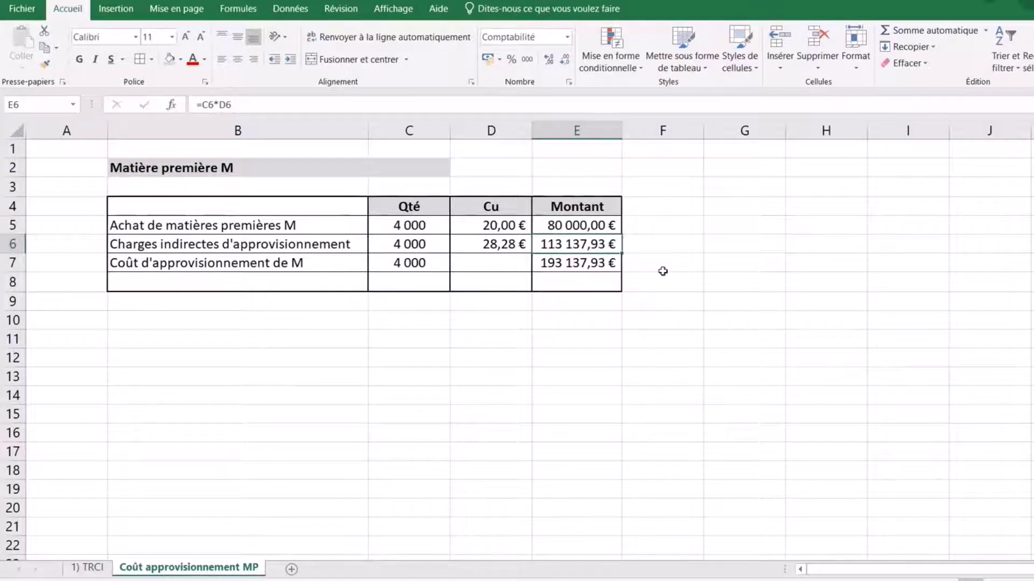
pyautogui.click(560, 263)
# Make the quantity-to-amount cells C7:E7 of the supply cost row bold.
pyautogui.moveTo(405, 264); pyautogui.dragTo(580, 261)
pyautogui.click(80, 61)
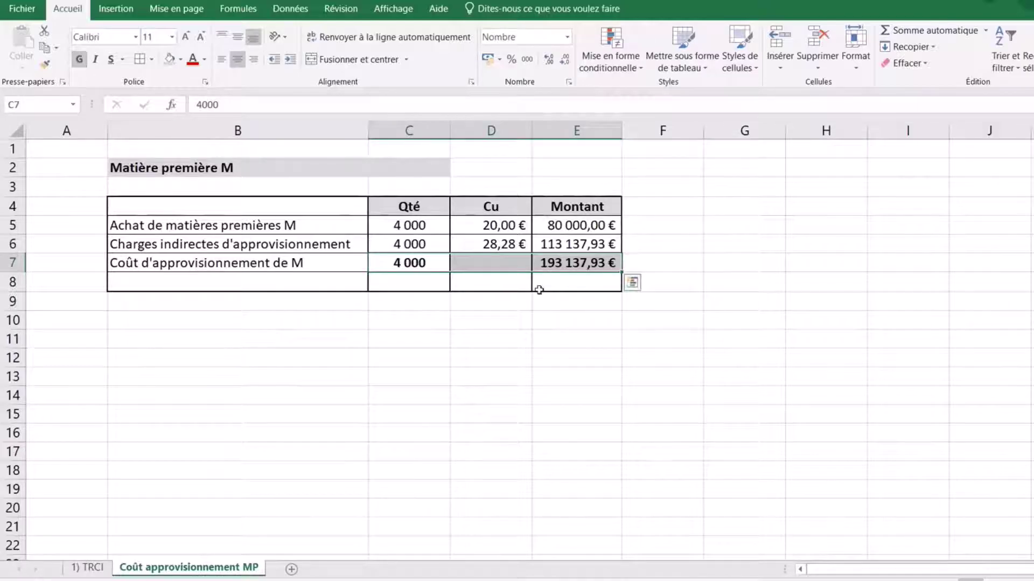
pyautogui.click(583, 260)
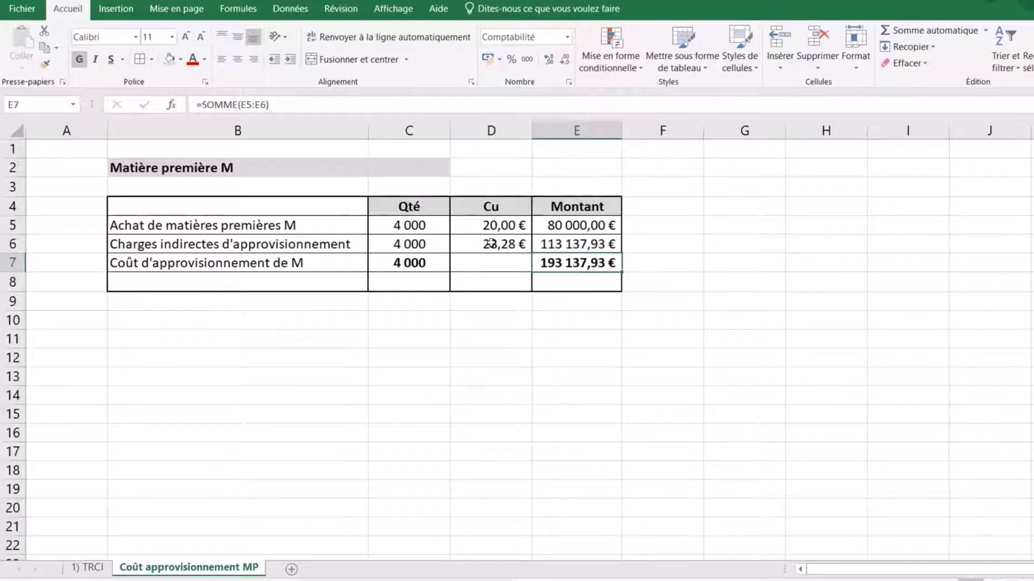
# Calculate the unit supply cost of M in D7 with the formula =E7/C7.
pyautogui.click(492, 265)
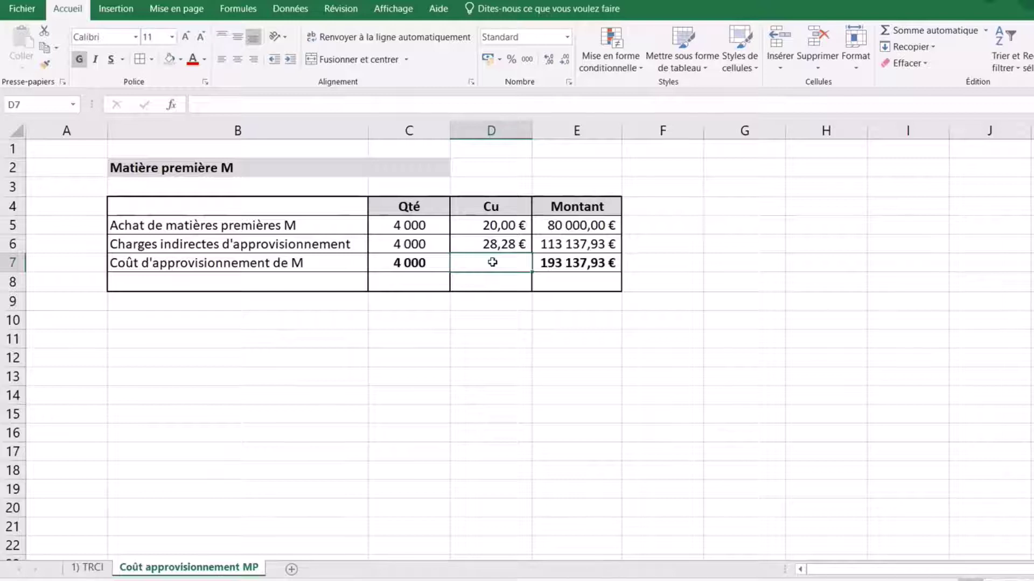
pyautogui.write('=')
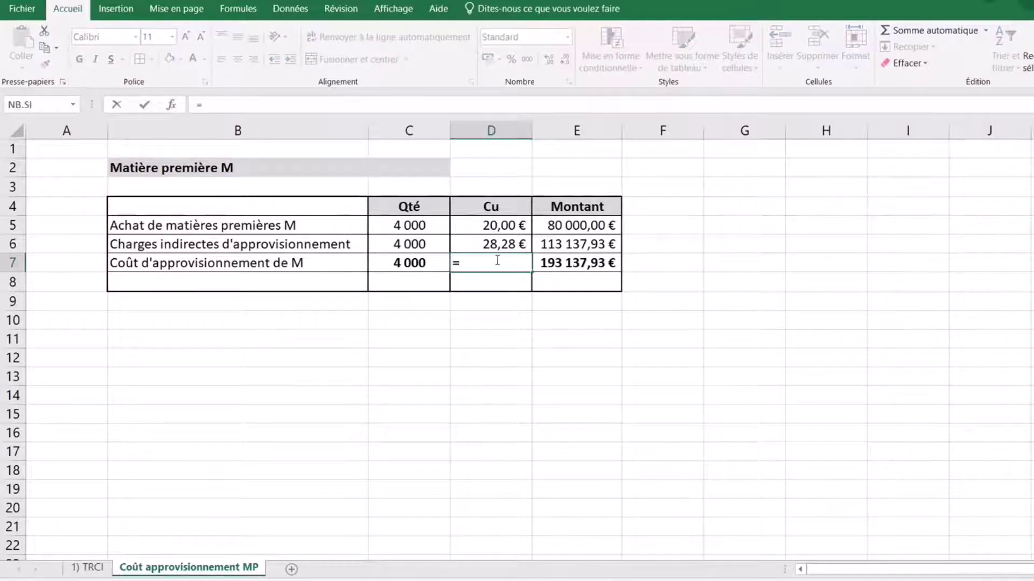
pyautogui.click(573, 262)
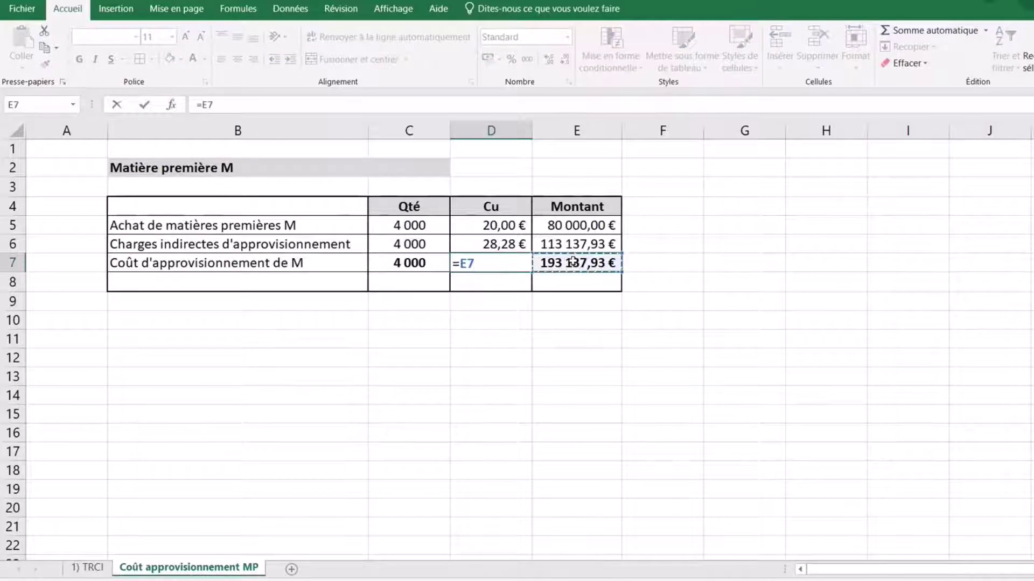
pyautogui.write('/')
pyautogui.click(409, 263)
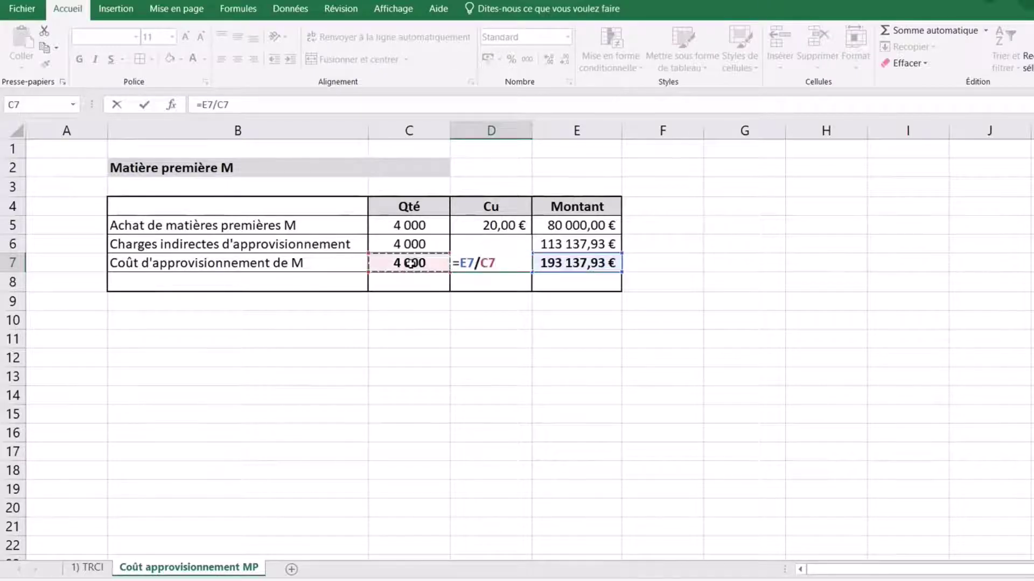
pyautogui.press('Return')
# Highlight the unit supply cost in D7 with a standard yellow fill.
pyautogui.click(498, 263)
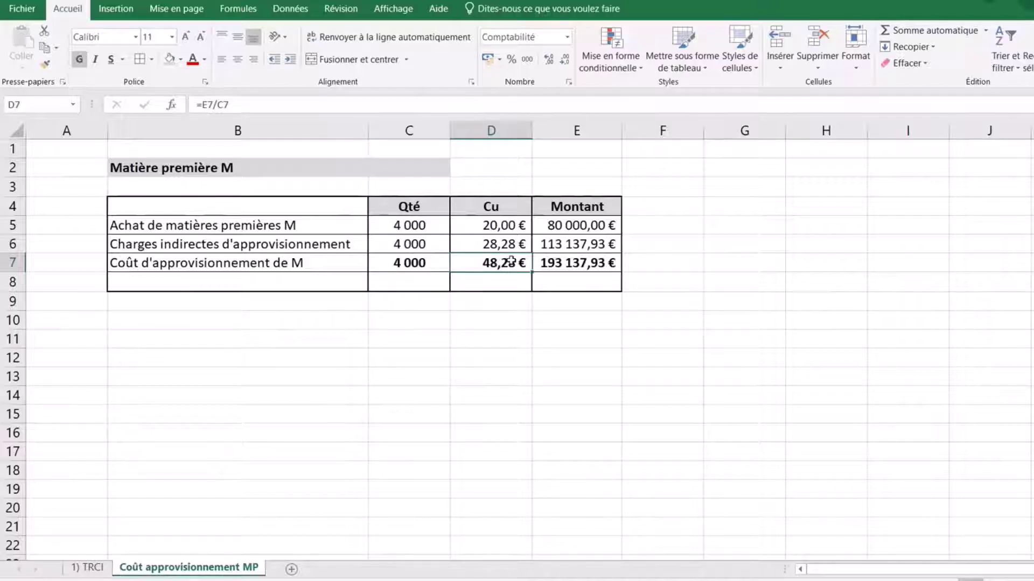
pyautogui.click(181, 59)
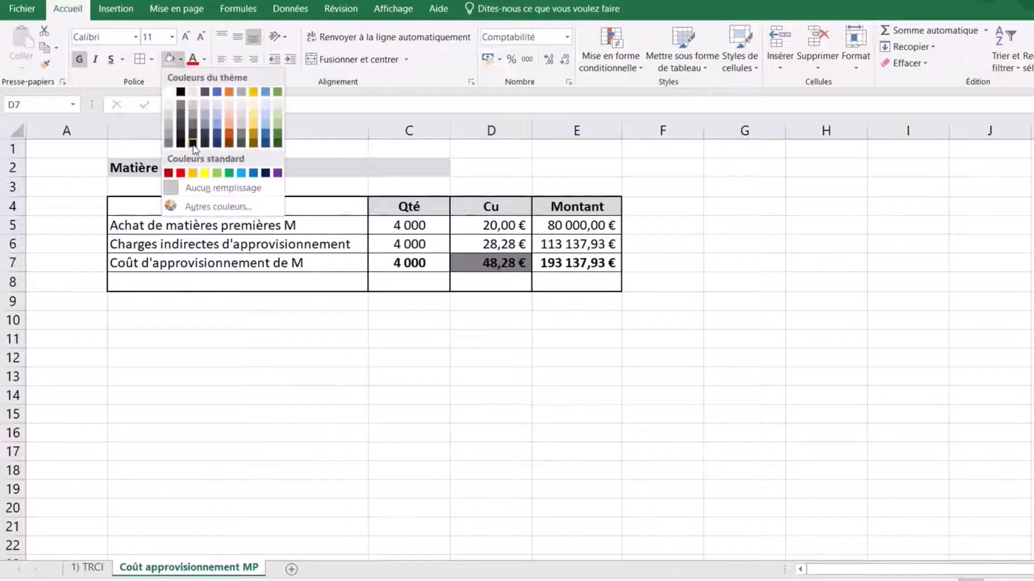
pyautogui.click(205, 173)
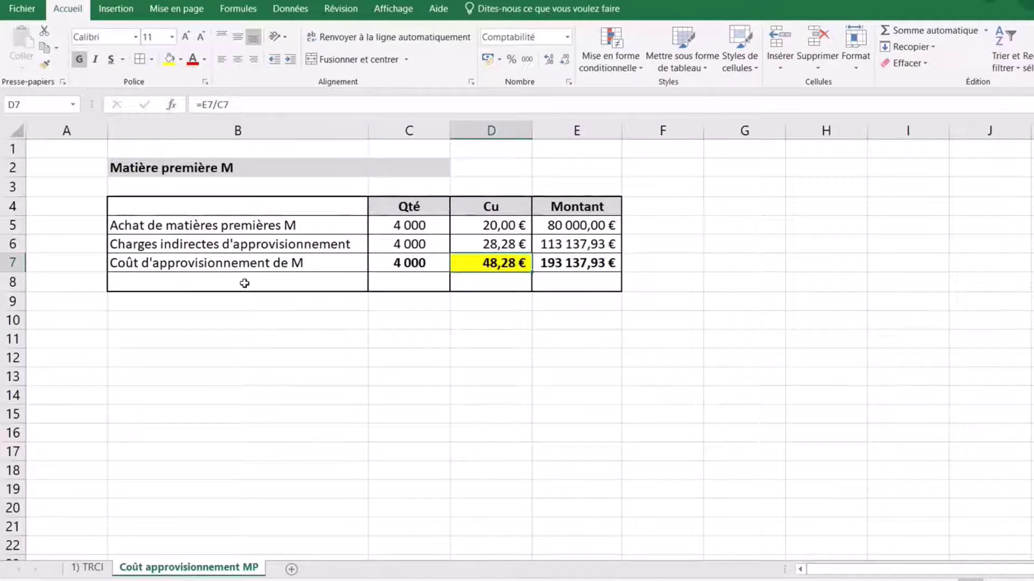
# Delete the empty table row 8 and make the whole supply cost row B7:E7 bold.
pyautogui.click(12, 282)
pyautogui.rightClick(12, 282)
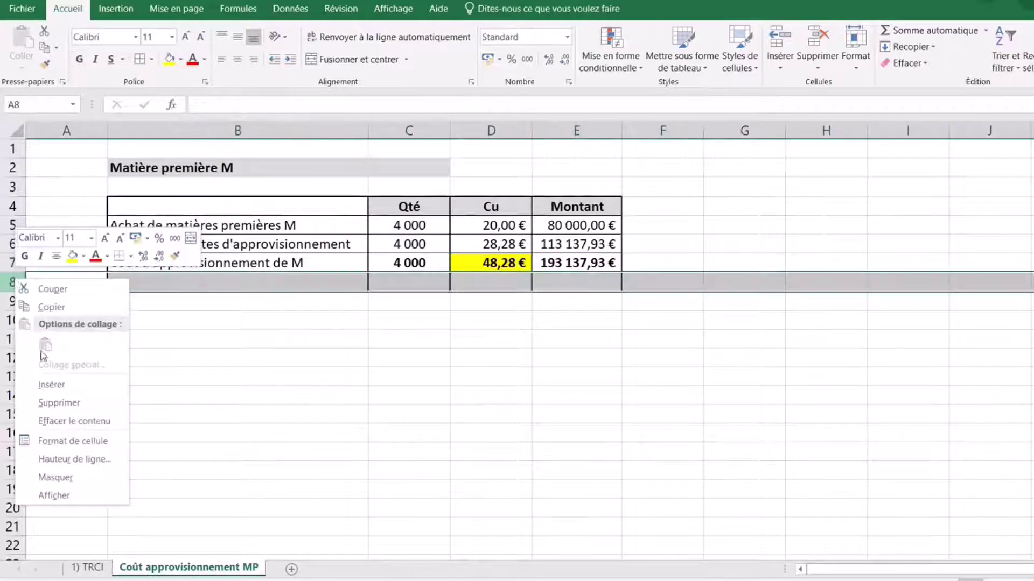
pyautogui.click(81, 401)
pyautogui.moveTo(277, 264); pyautogui.dragTo(570, 264)
pyautogui.click(79, 60)
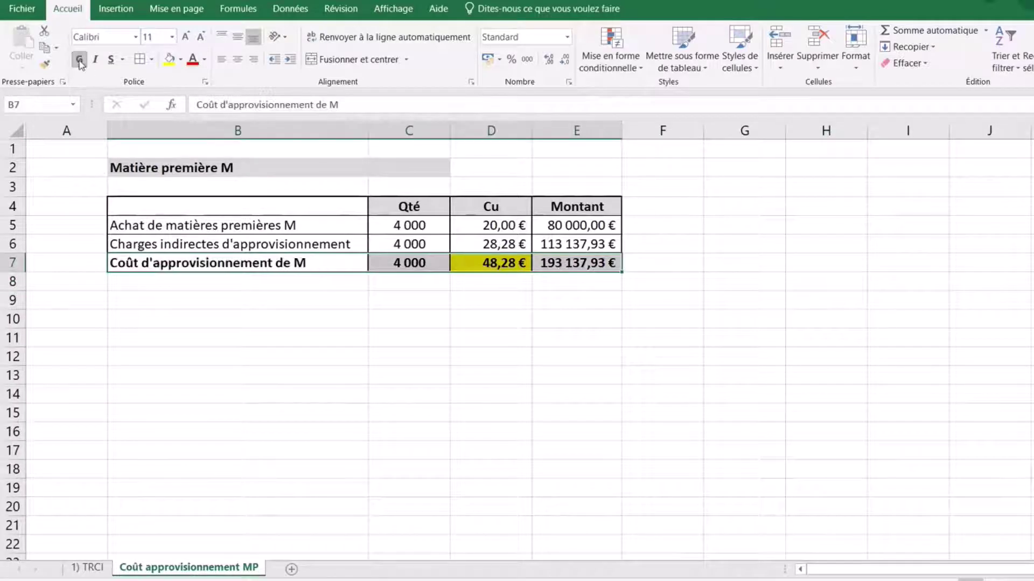
pyautogui.click(672, 409)
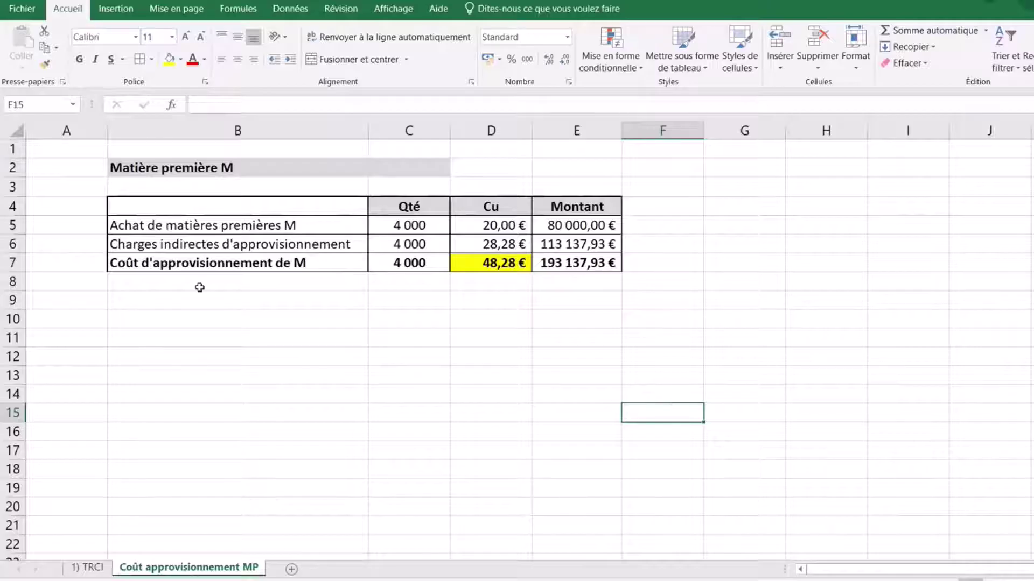
# Copy the raw material M block B2:E7 to B9 and clear the copied figures in C12:E14.
pyautogui.moveTo(208, 171); pyautogui.dragTo(573, 263)
pyautogui.click(45, 48)
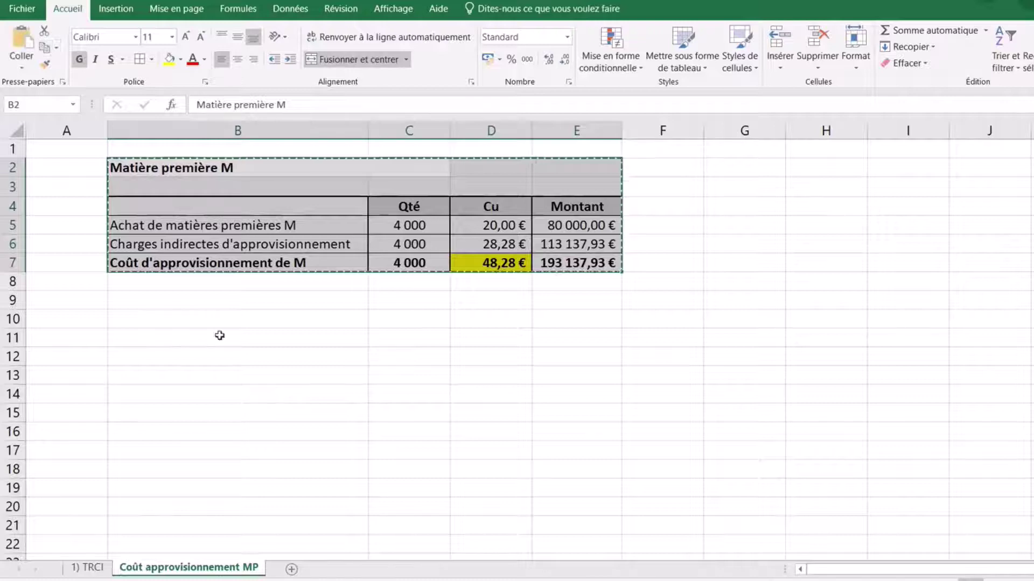
pyautogui.click(217, 303)
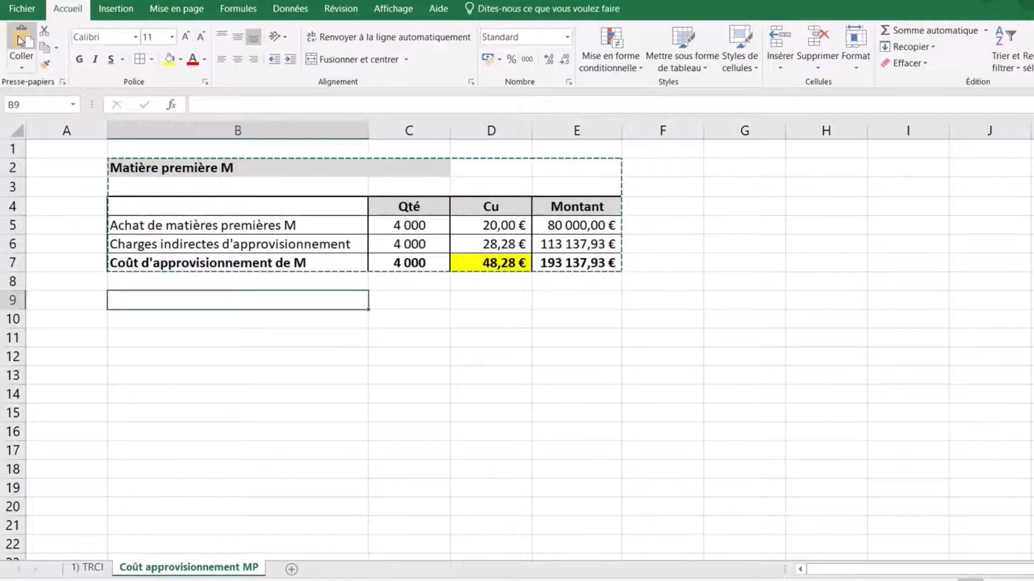
pyautogui.hotkey('ctrl', 'v')
pyautogui.moveTo(428, 351); pyautogui.dragTo(583, 401)
pyautogui.press('Delete')
pyautogui.click(820, 391)
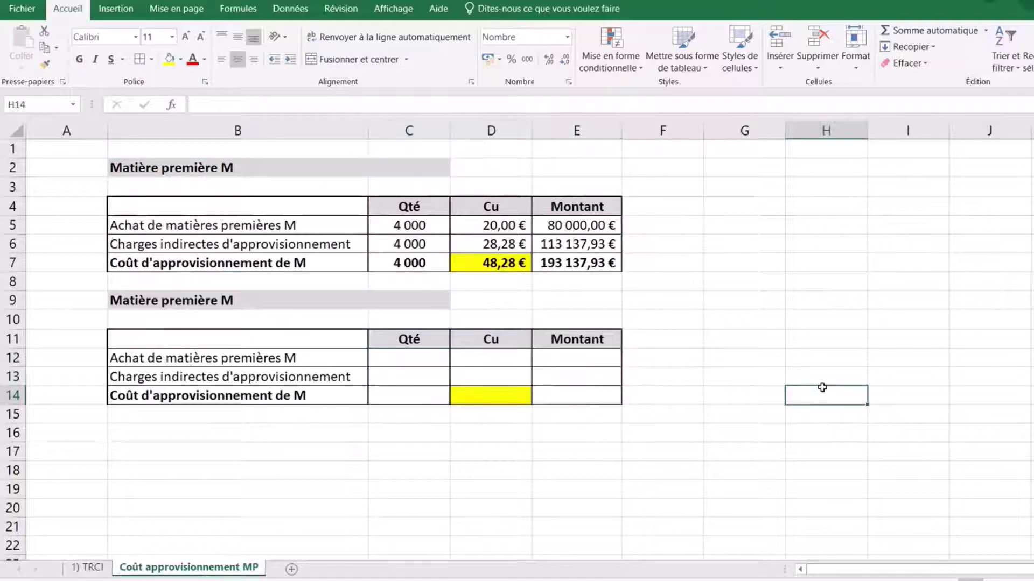
# Change the copied table's labels to "Achat de matières premières N" in B12 and "Matière première N" in B9.
pyautogui.click(306, 359)
pyautogui.doubleClick(306, 359)
pyautogui.press('BackSpace')
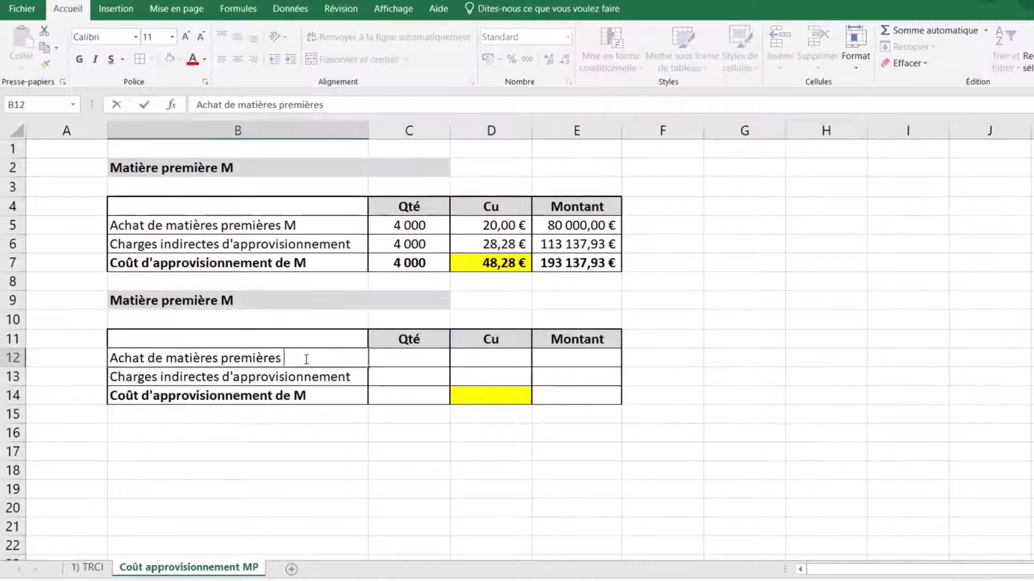
pyautogui.write('N')
pyautogui.doubleClick(240, 299)
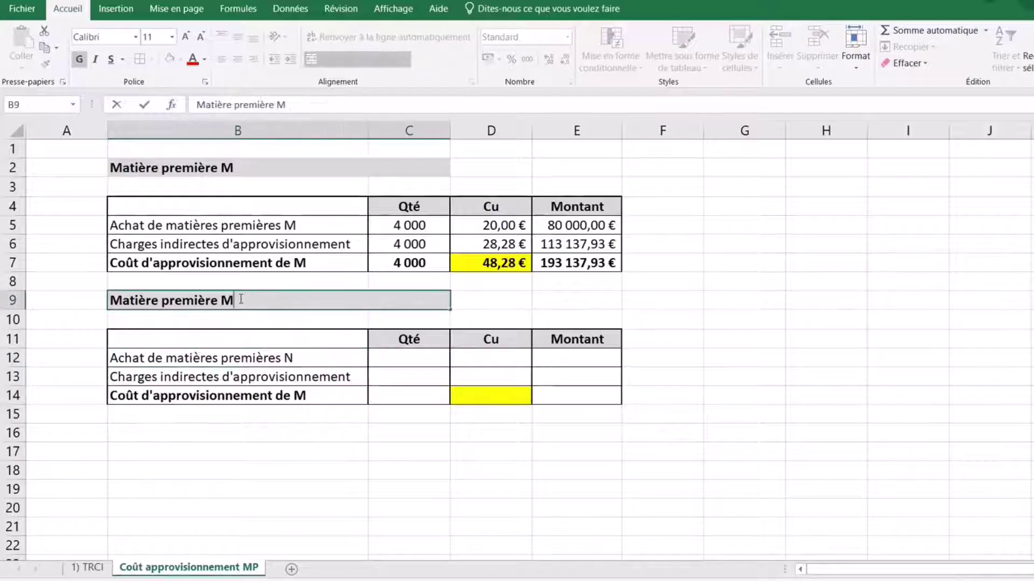
pyautogui.press('BackSpace')
pyautogui.write('N')
pyautogui.click(335, 448)
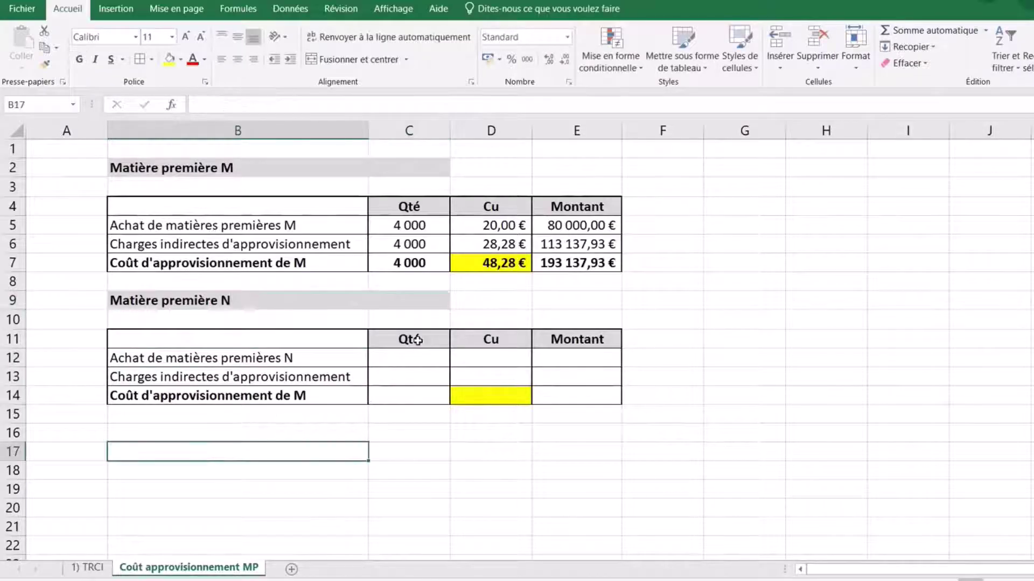
# Enter the purchase data for raw material N: quantity 1800 in C12 and unit cost 15 in D12.
pyautogui.click(404, 364)
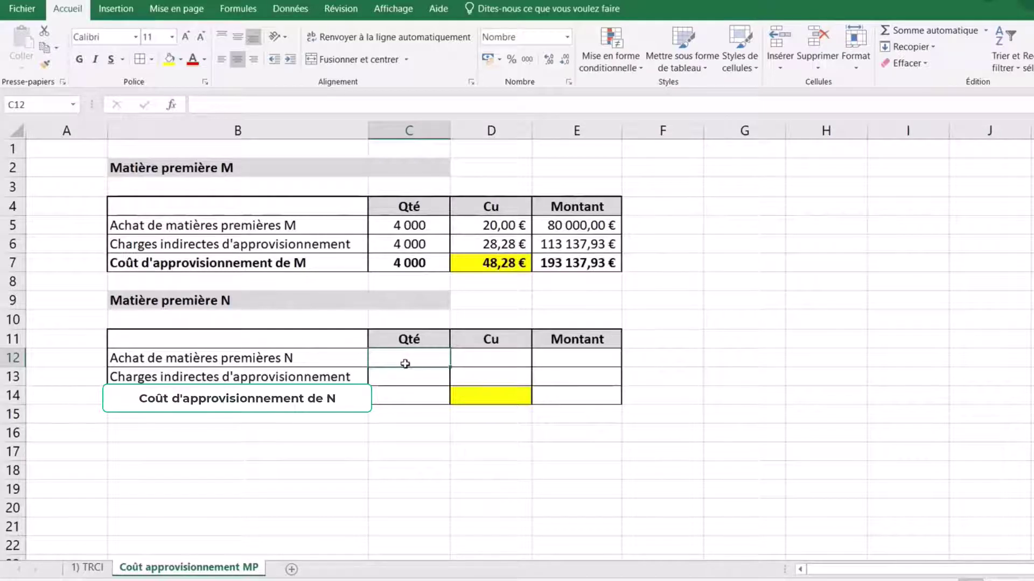
pyautogui.write('1800')
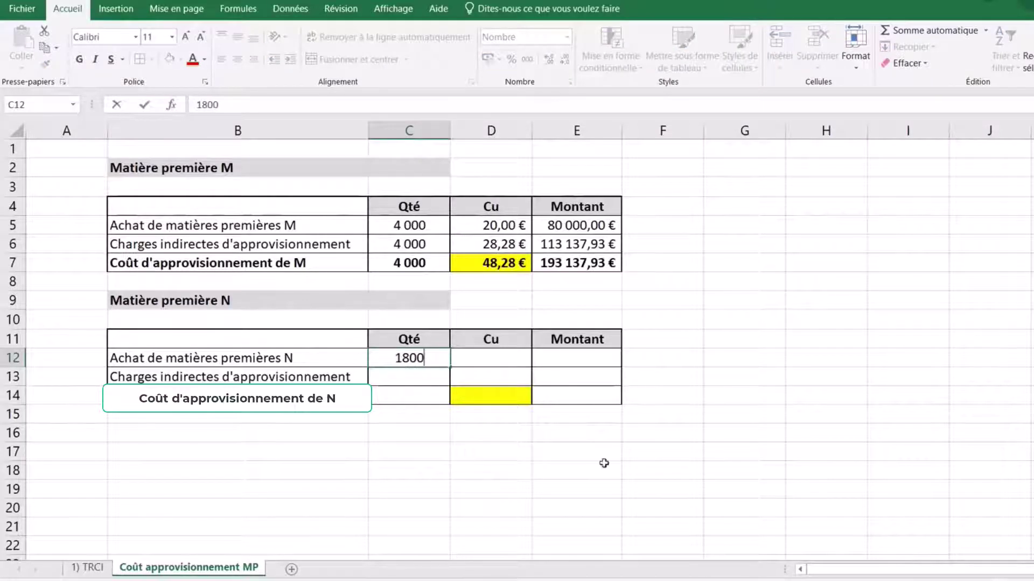
pyautogui.click(604, 456)
pyautogui.click(494, 364)
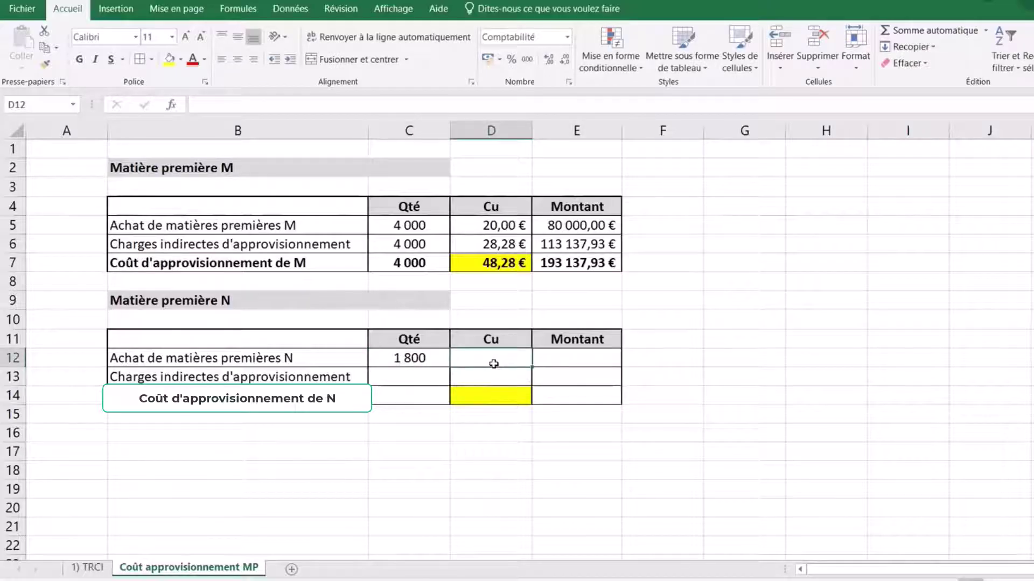
pyautogui.write('15')
pyautogui.click(770, 430)
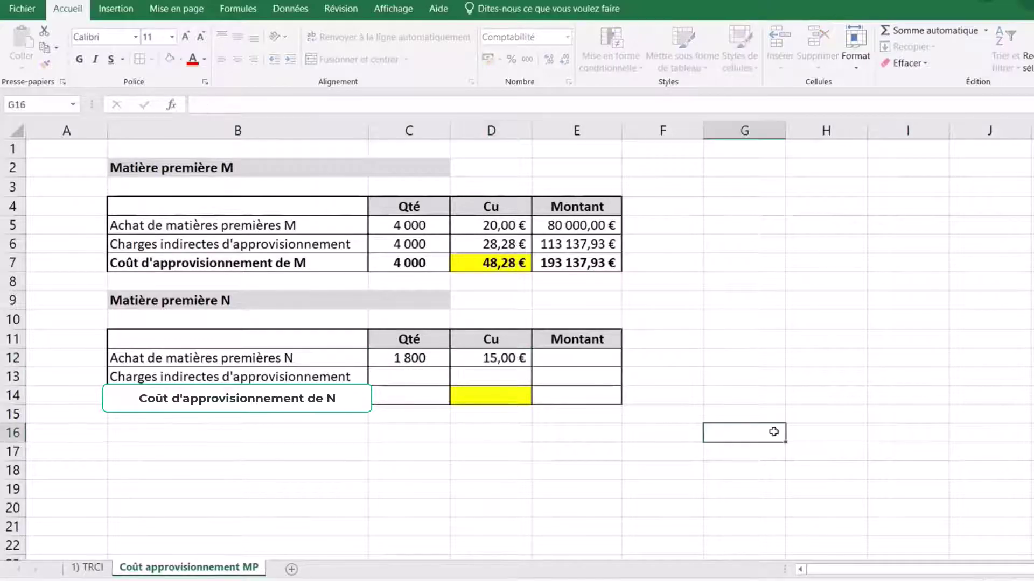
# Calculate the purchase amount of raw material N in E12 with the formula =C12*D12.
pyautogui.doubleClick(582, 354)
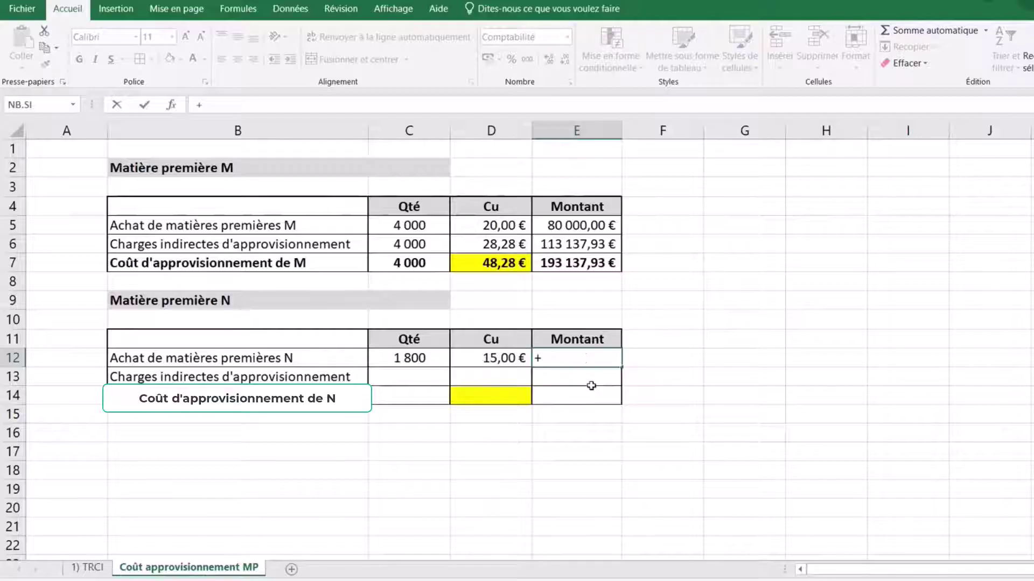
pyautogui.write('=')
pyautogui.click(430, 360)
pyautogui.write('*')
pyautogui.click(488, 359)
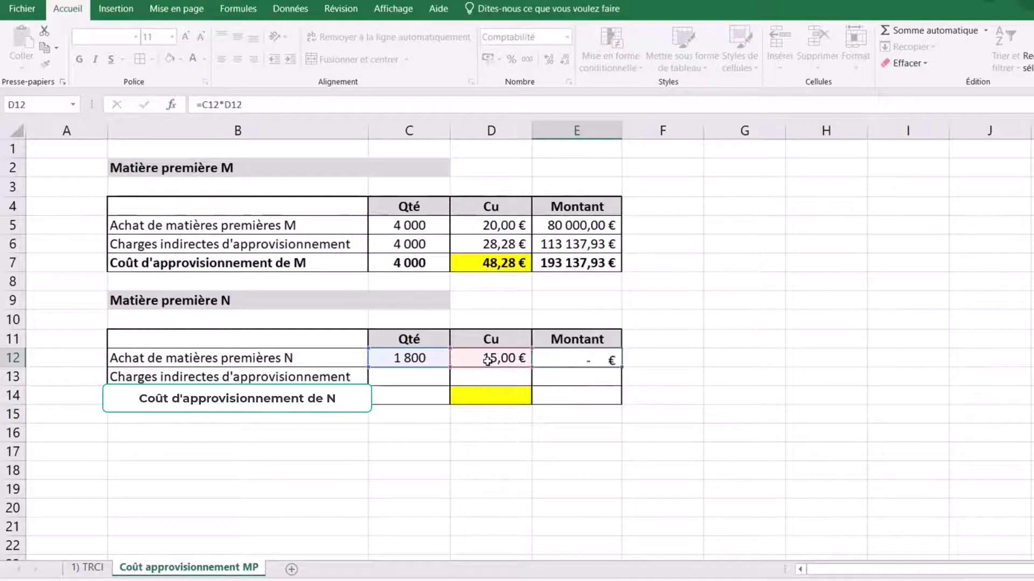
pyautogui.press('Return')
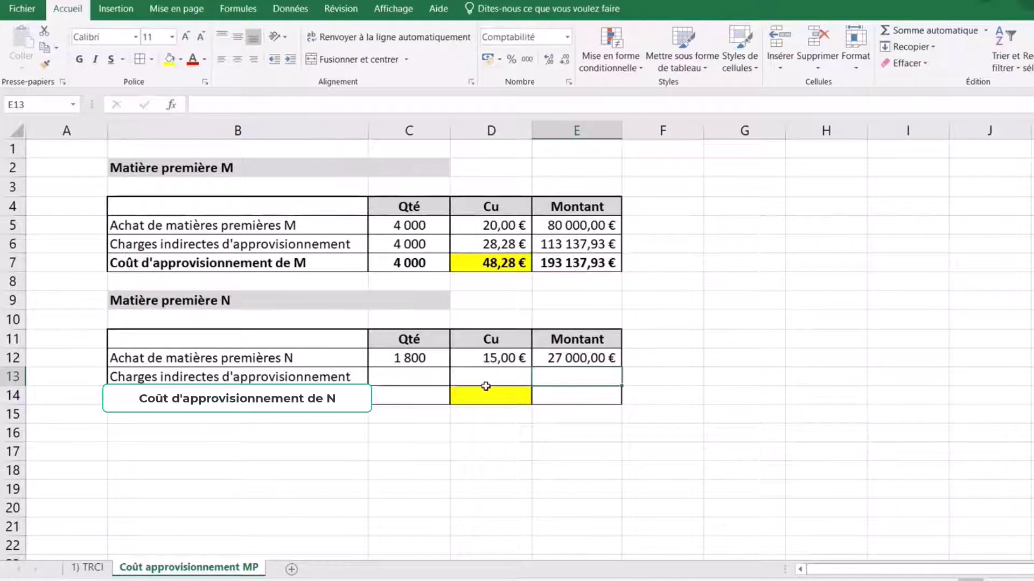
# Link the indirect charges' unit cost in D13 to the Approvisionnement work unit cost with ='1) TRCI'!F18.
pyautogui.click(496, 380)
pyautogui.write('=')
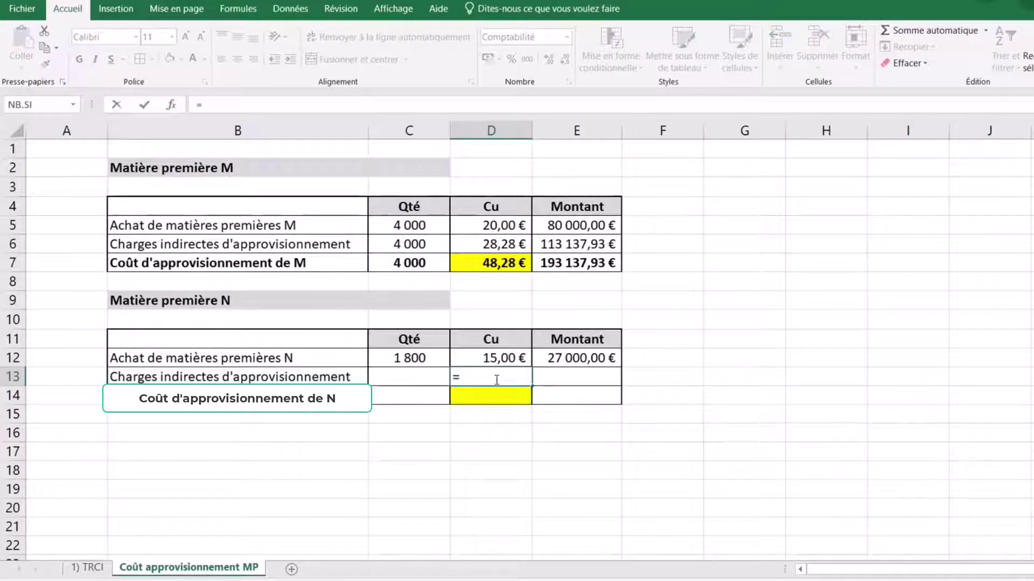
pyautogui.click(97, 568)
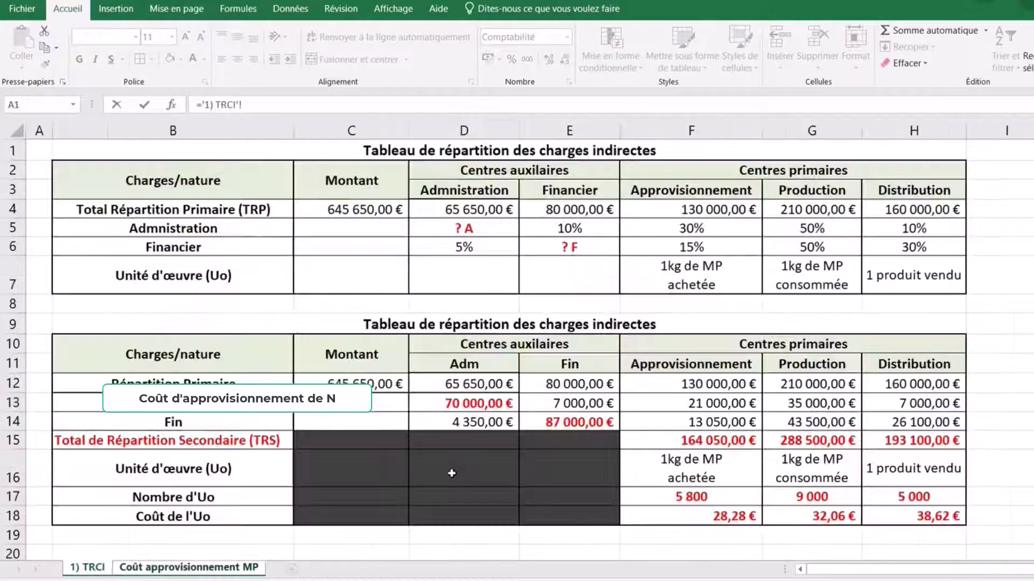
pyautogui.click(727, 512)
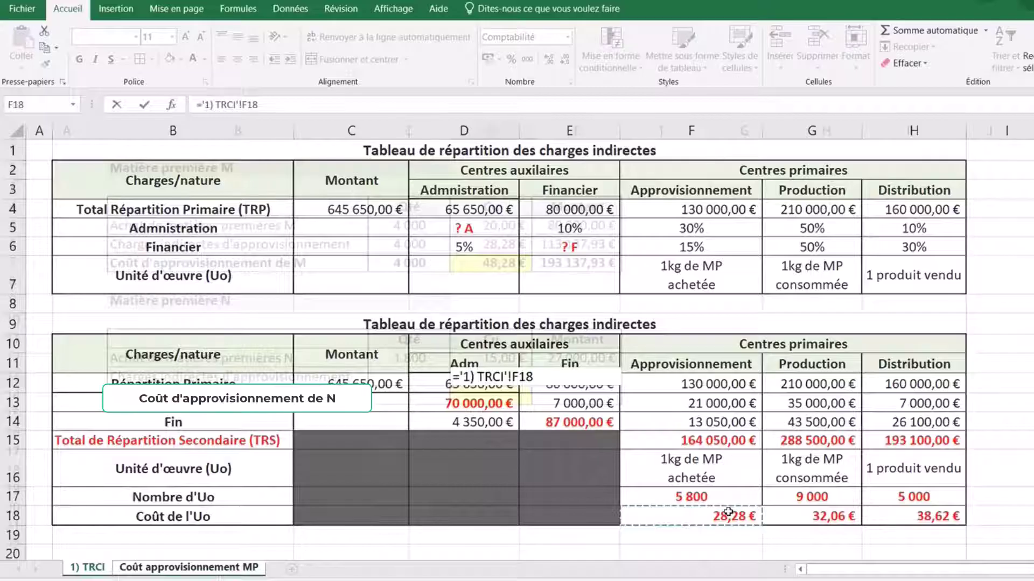
pyautogui.press('Return')
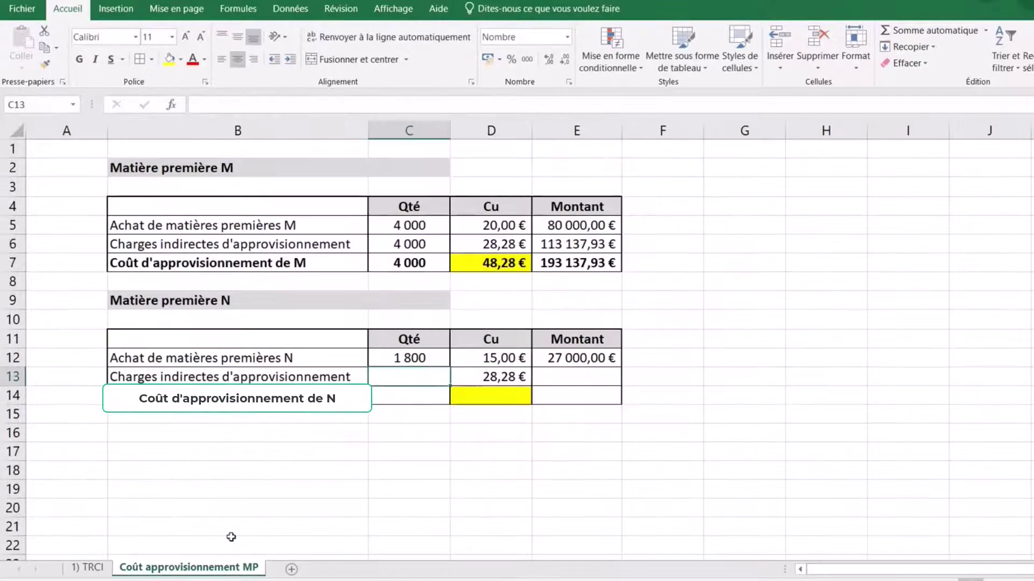
# Check the Approvisionnement work unit in the 1) TRCI sheet and enter 1800 as raw material N's indirect charges quantity in C13.
pyautogui.click(87, 568)
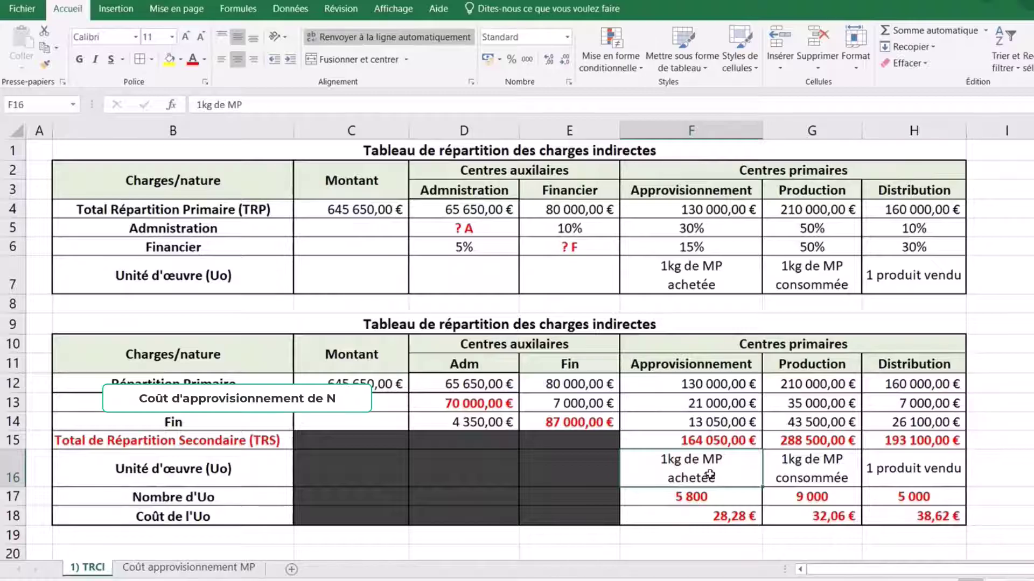
pyautogui.click(228, 568)
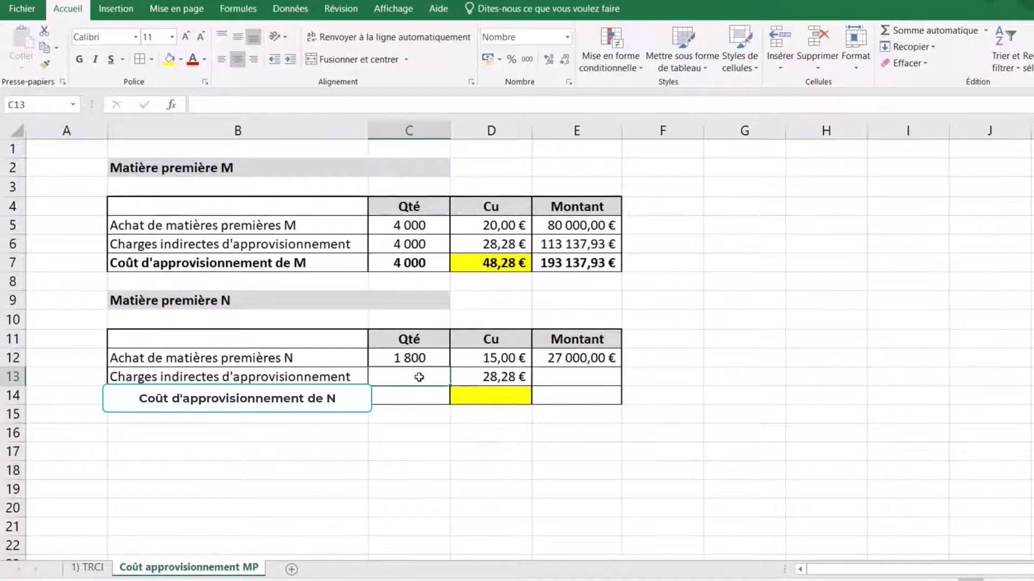
pyautogui.click(224, 302)
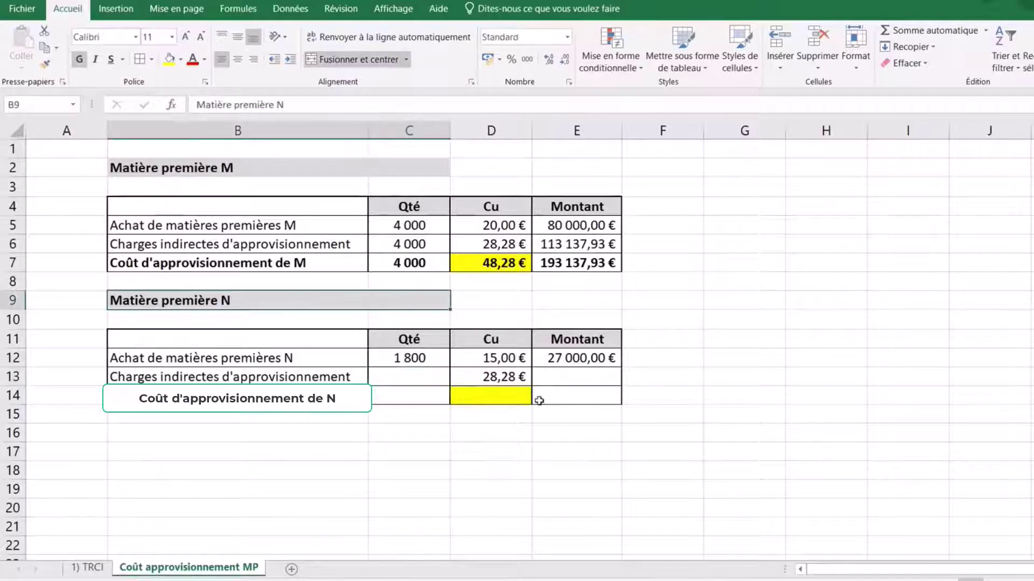
pyautogui.click(405, 378)
pyautogui.write('1800')
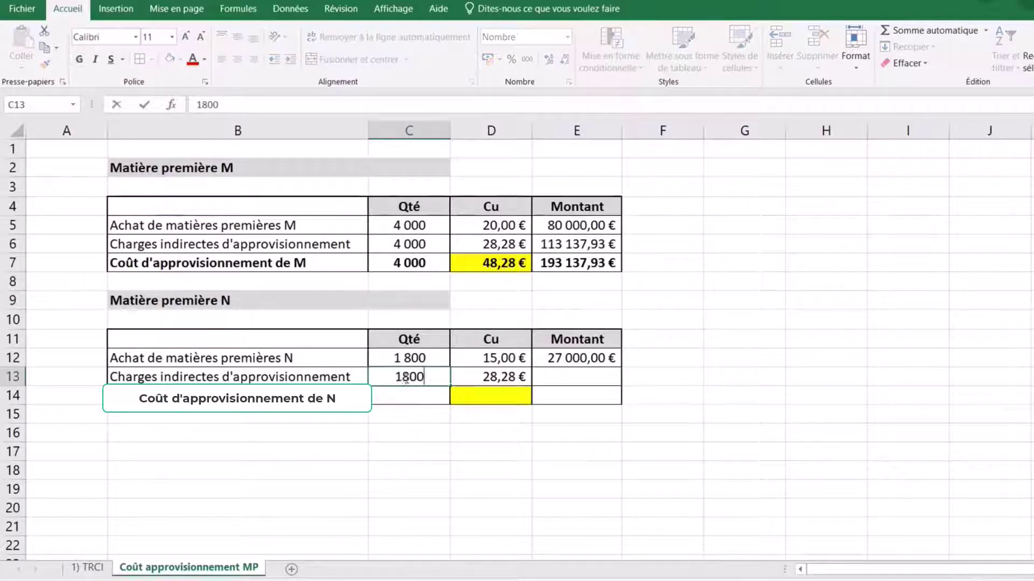
# Calculate the indirect supply charges amount for raw material N in E13 with the formula =C13*D13.
pyautogui.click(587, 379)
pyautogui.write('=')
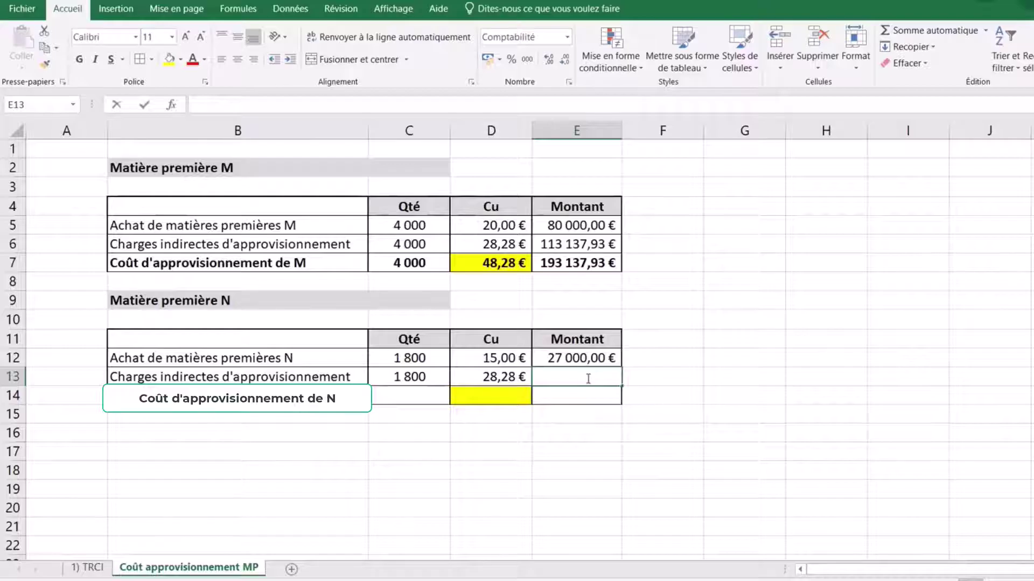
pyautogui.click(420, 376)
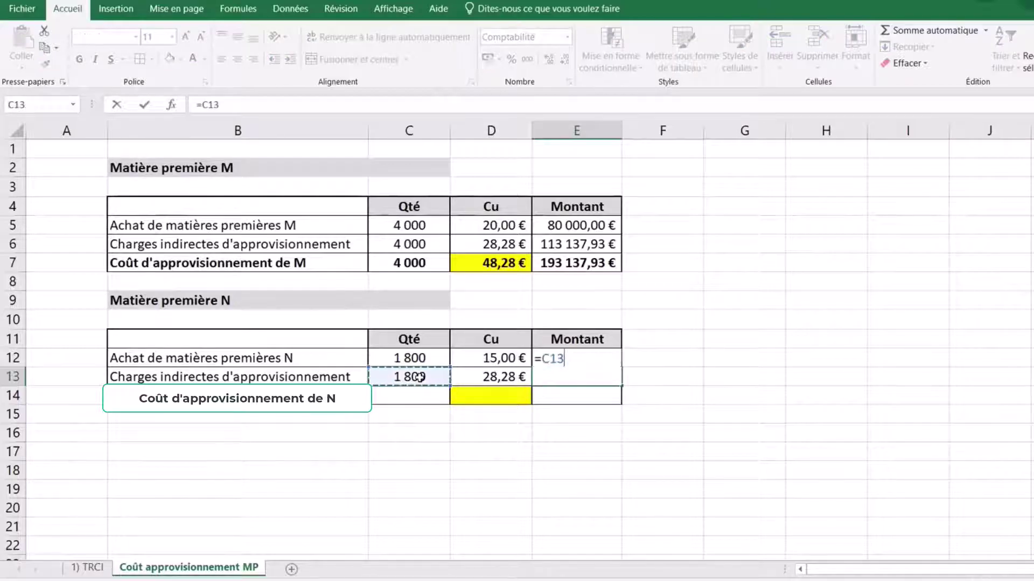
pyautogui.write('*')
pyautogui.click(510, 378)
pyautogui.press('Return')
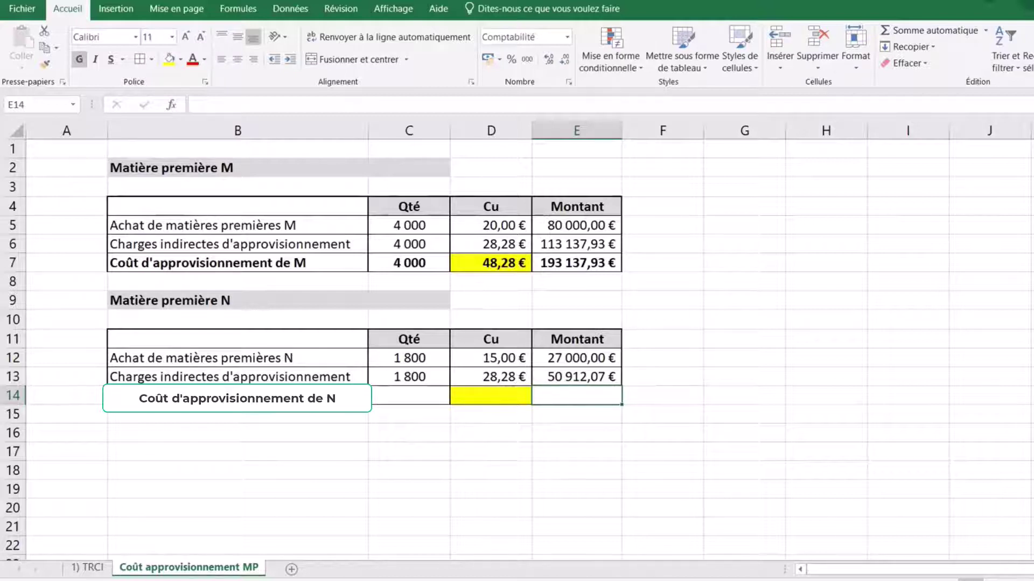
# Change the total row's label in B14 to "Coût d'approvisionnement de N".
pyautogui.doubleClick(318, 395)
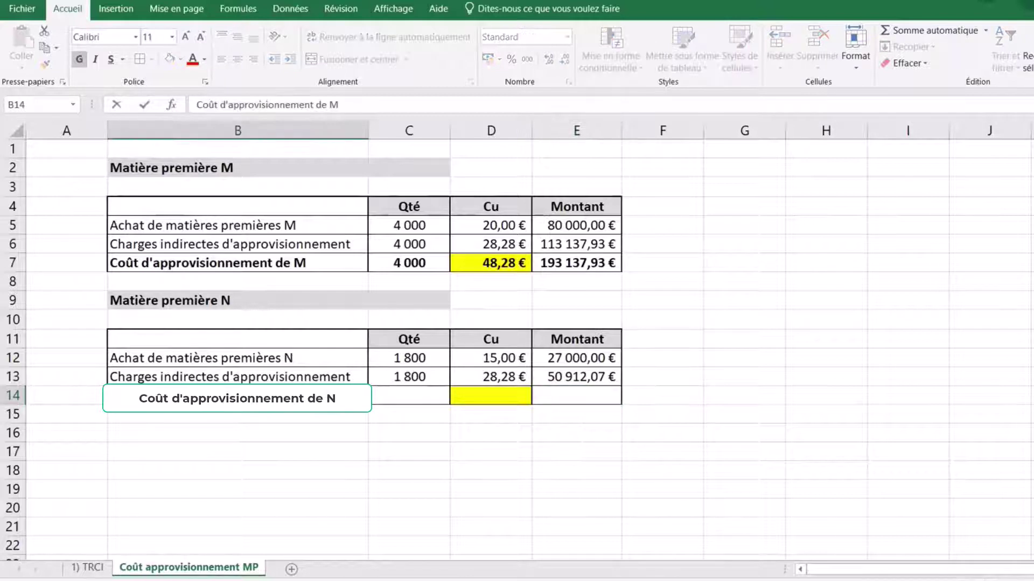
pyautogui.press('BackSpace')
pyautogui.write('N')
pyautogui.click(363, 470)
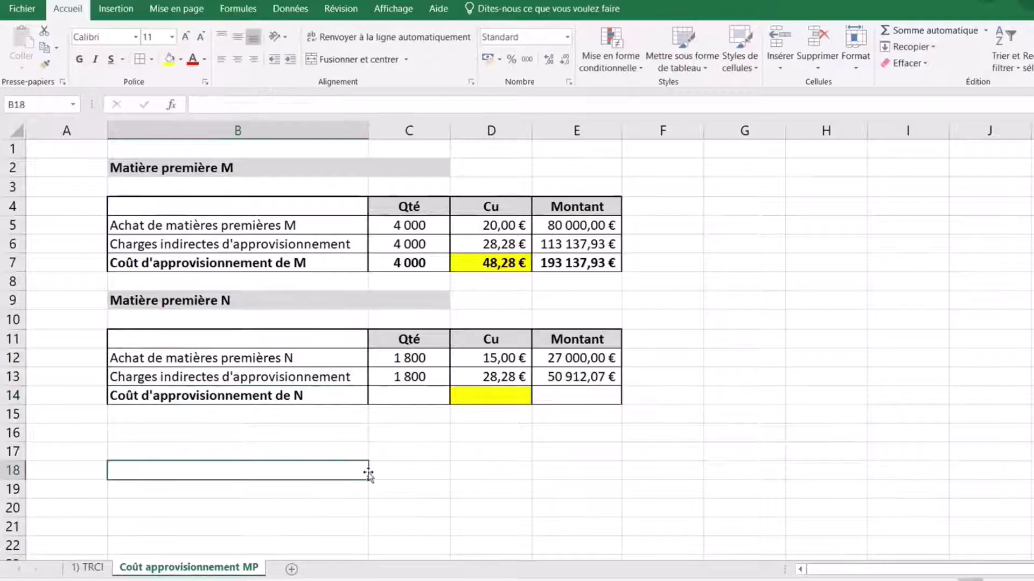
pyautogui.click(195, 394)
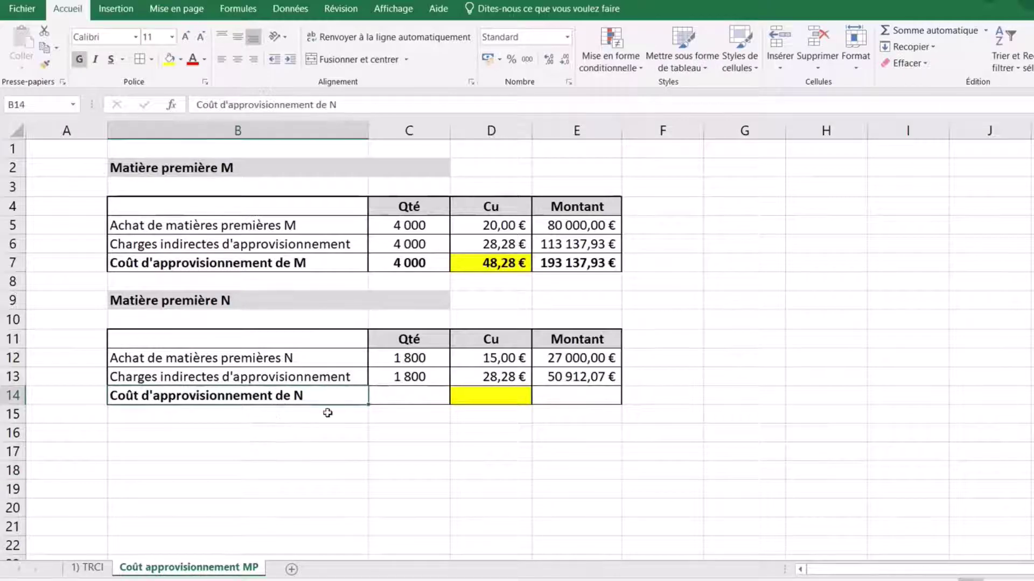
# Fill raw material N's total row with quantity 1800 in C14 and the amount formula =SOMME(E12:E13) in E14.
pyautogui.click(398, 400)
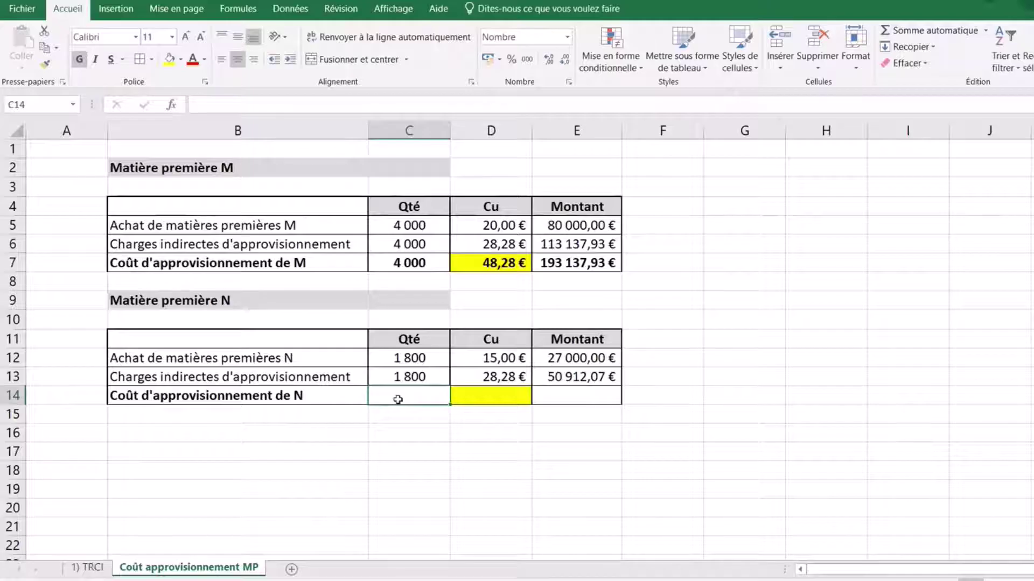
pyautogui.write('1800')
pyautogui.click(564, 396)
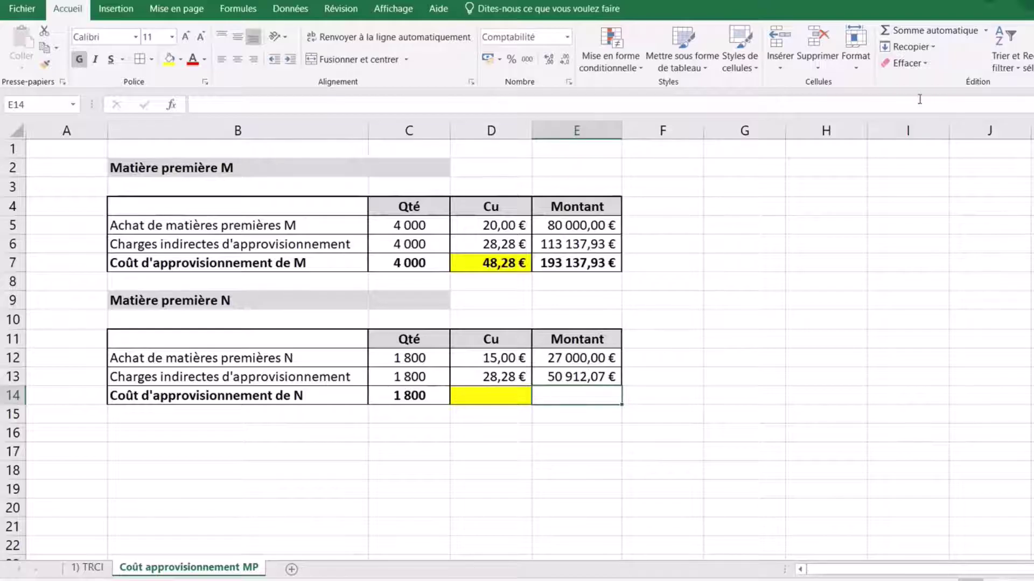
pyautogui.click(909, 32)
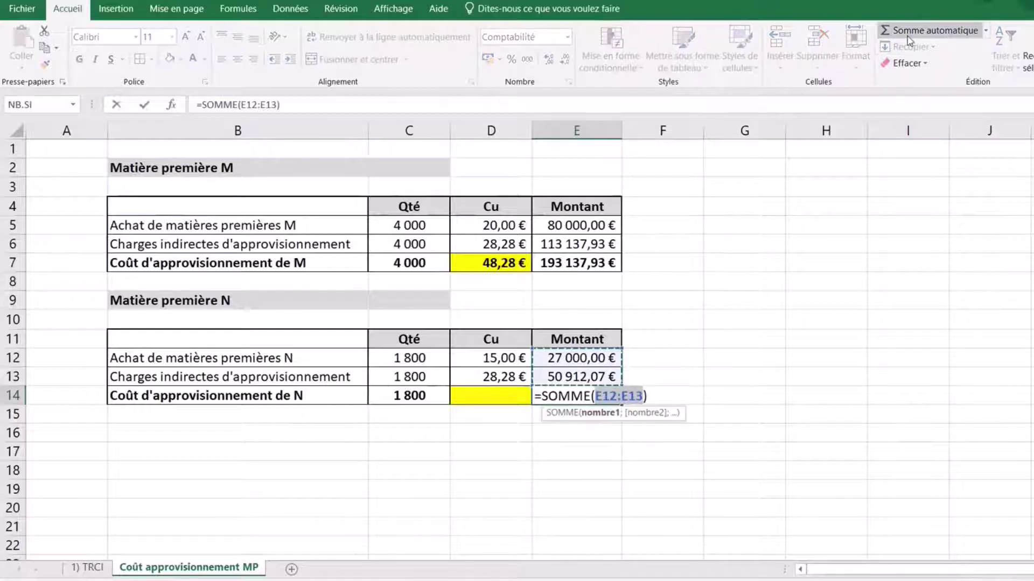
pyautogui.press('Return')
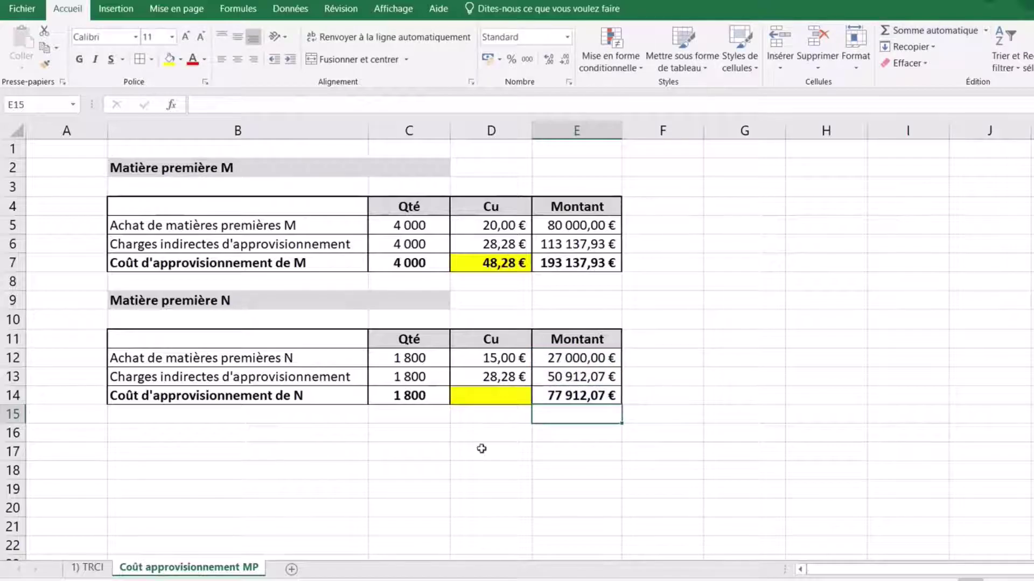
# Calculate the unit supply cost of raw material N in D14 with the formula +E14/C14.
pyautogui.click(512, 392)
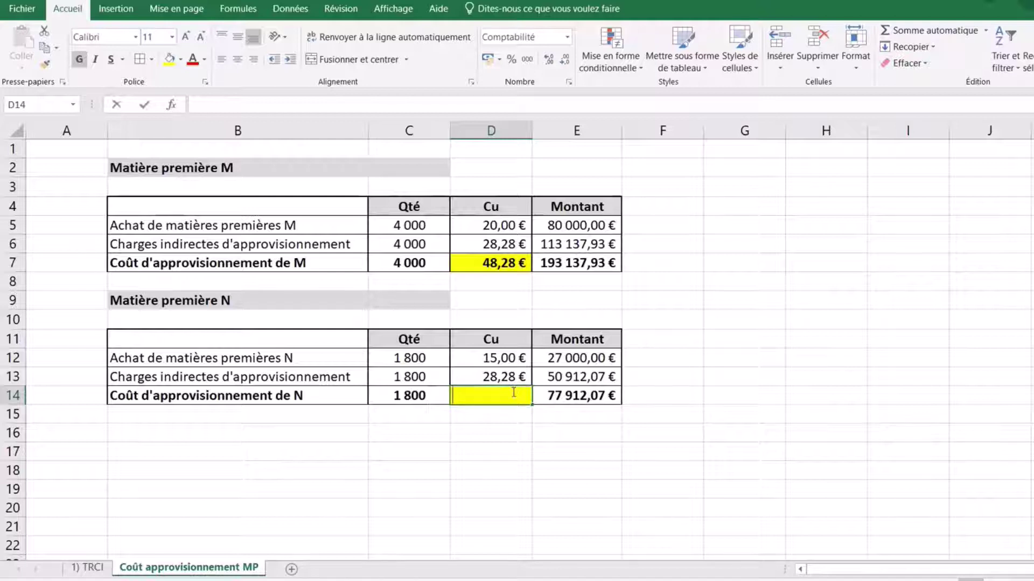
pyautogui.write('+')
pyautogui.click(585, 397)
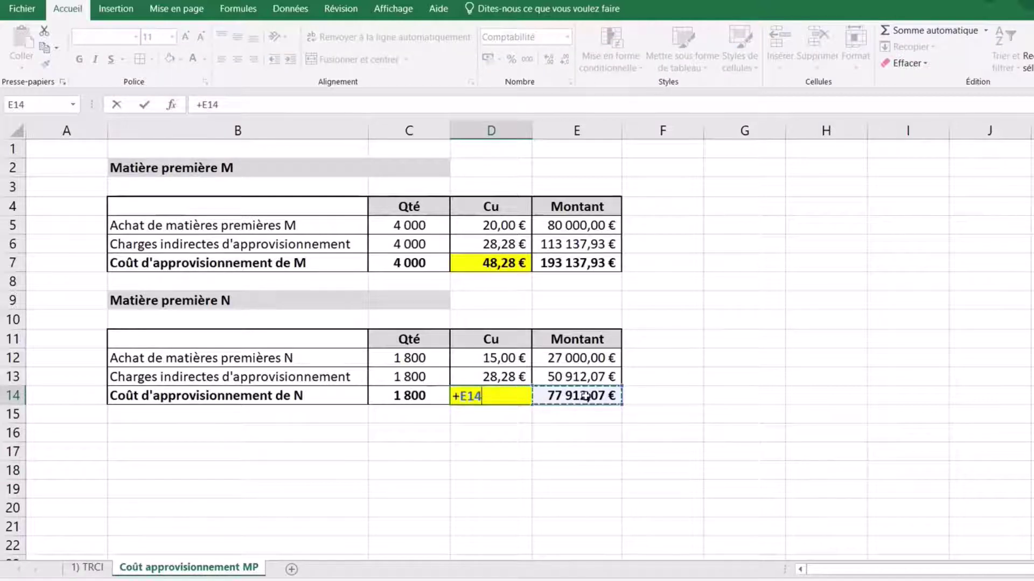
pyautogui.write('/')
pyautogui.click(409, 396)
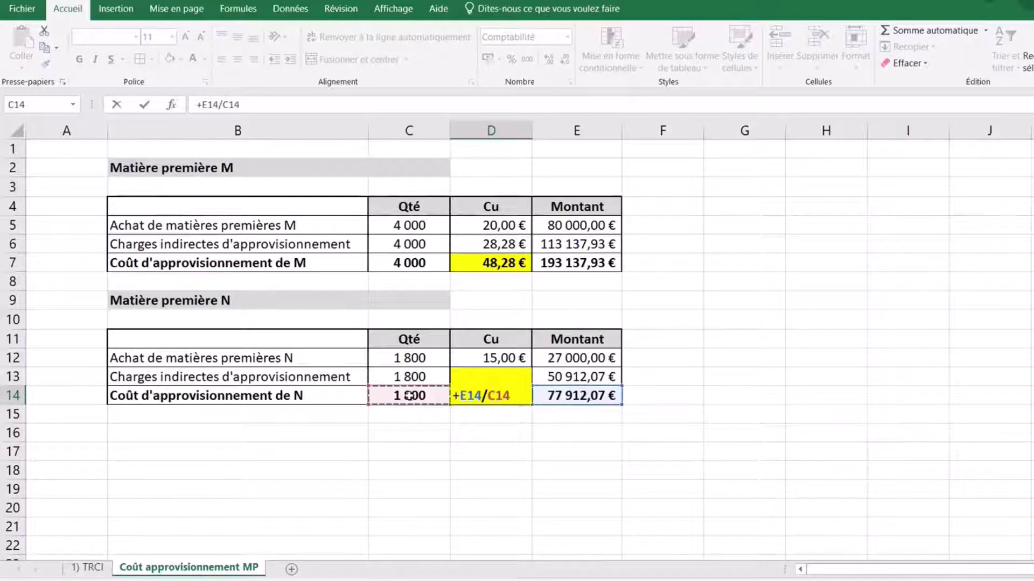
pyautogui.press('Return')
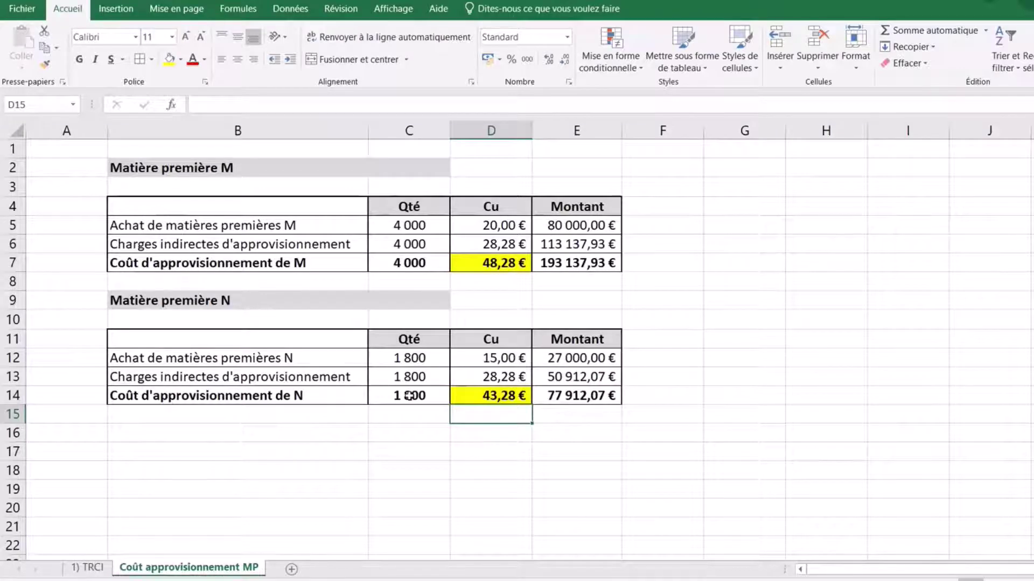
# Rename the current sheet as "2) Coût approvisionnement MP".
pyautogui.doubleClick(121, 571)
pyautogui.click(122, 568)
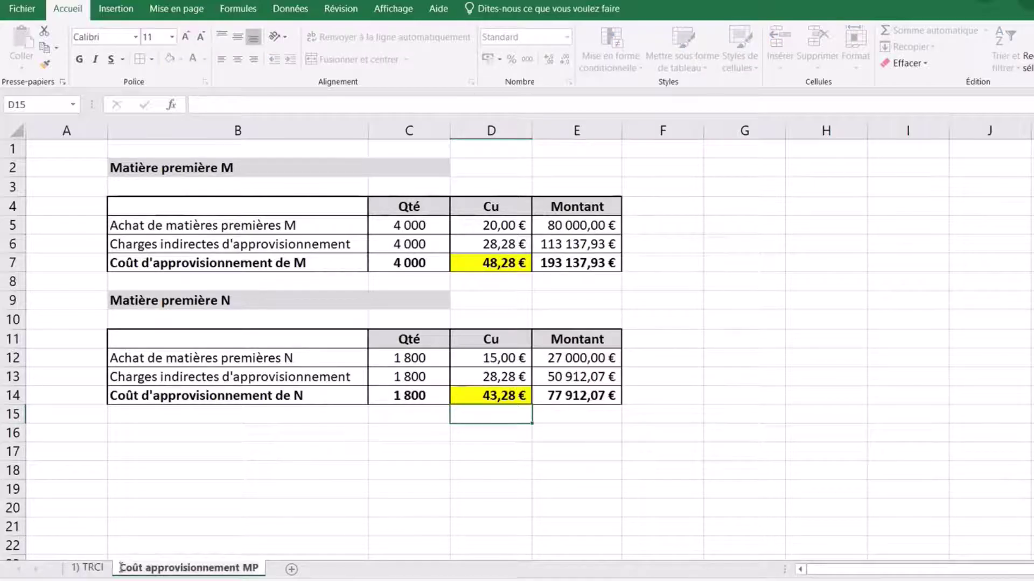
pyautogui.write('2°')
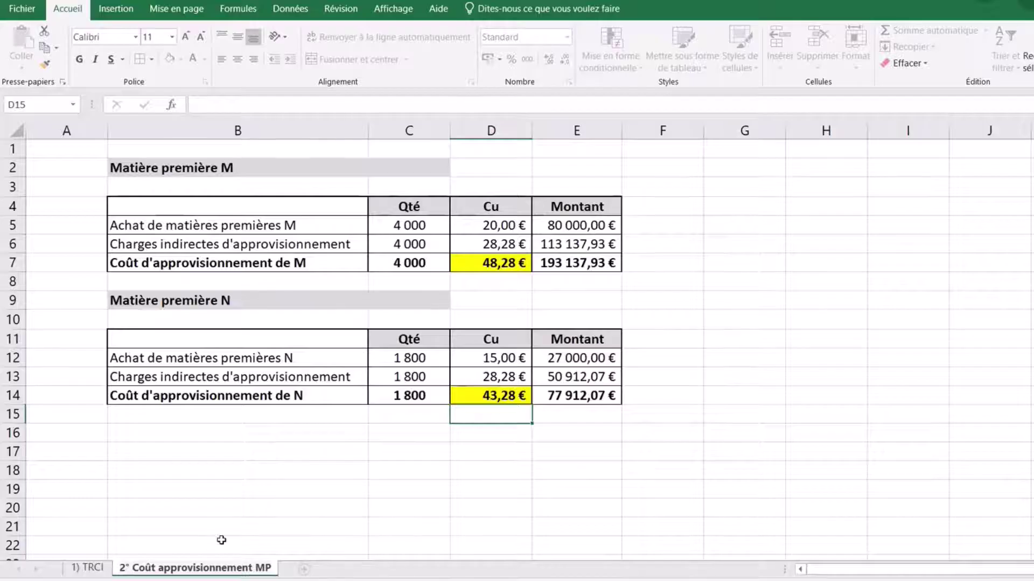
pyautogui.press('BackSpace')
pyautogui.press('BackSpace')
pyautogui.write(')')
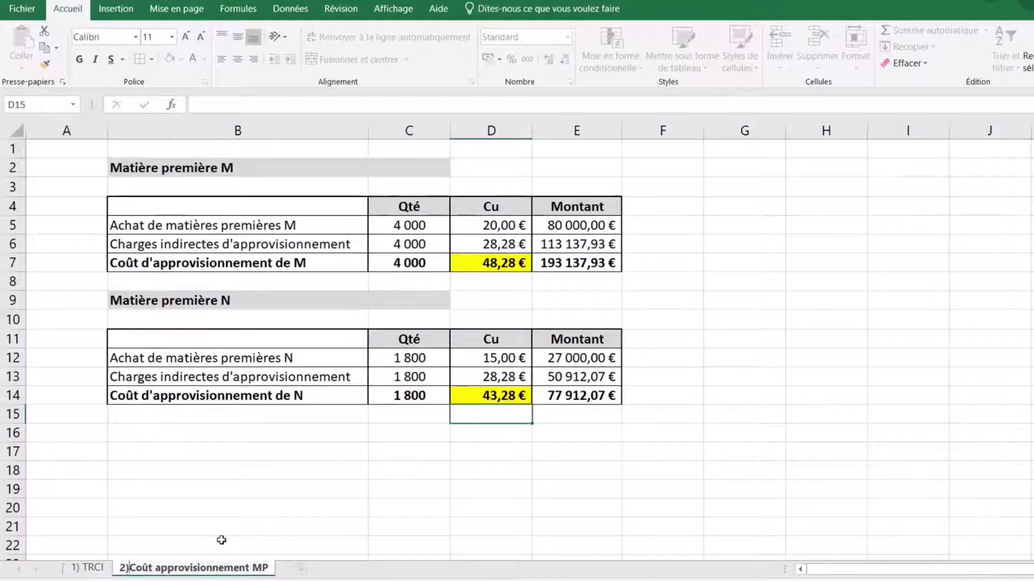
pyautogui.click(629, 491)
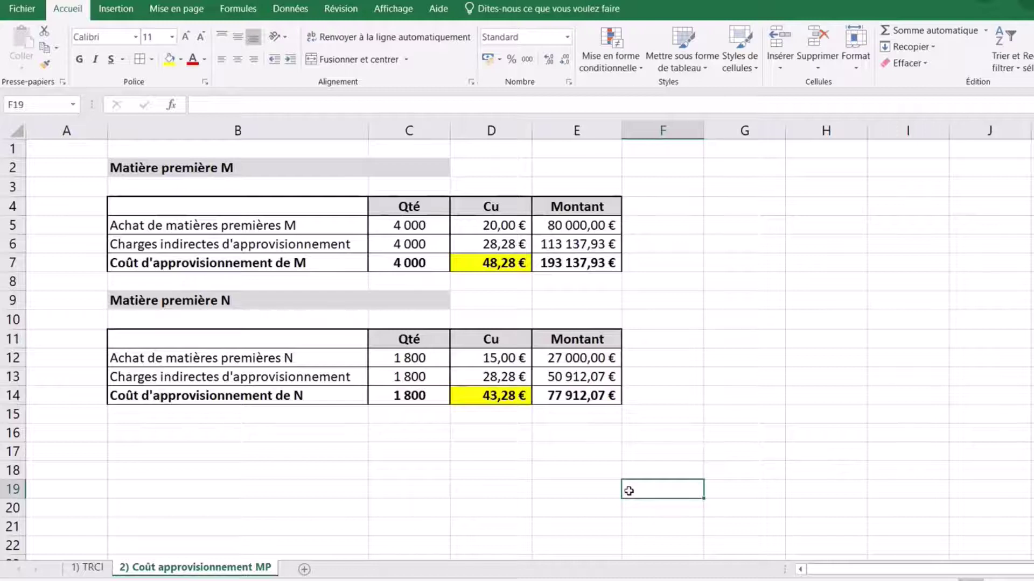
pyautogui.click(422, 375)
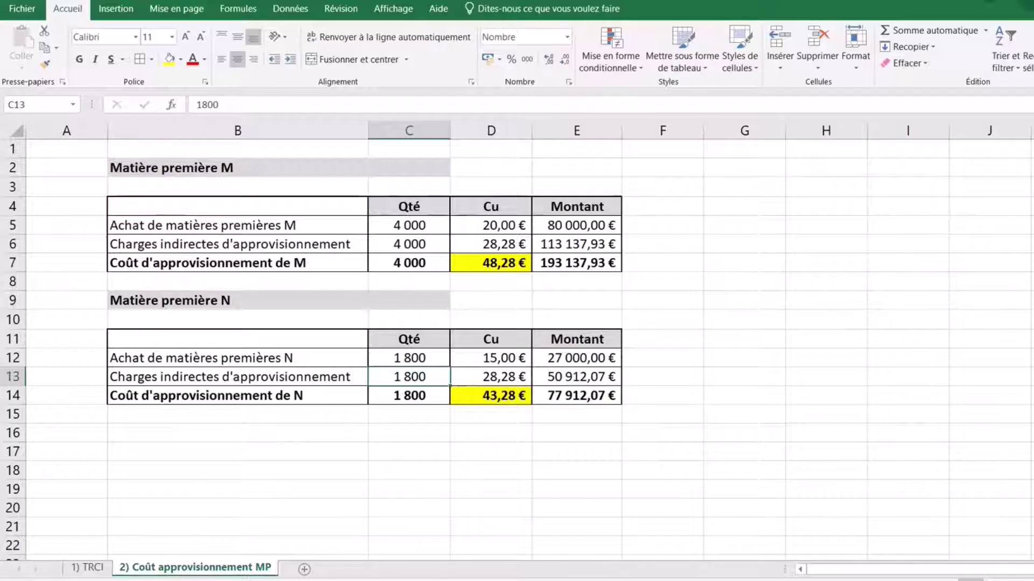
# Add a new worksheet after the supply cost sheet and name it "Invantaire stocks MP".
pyautogui.click(304, 570)
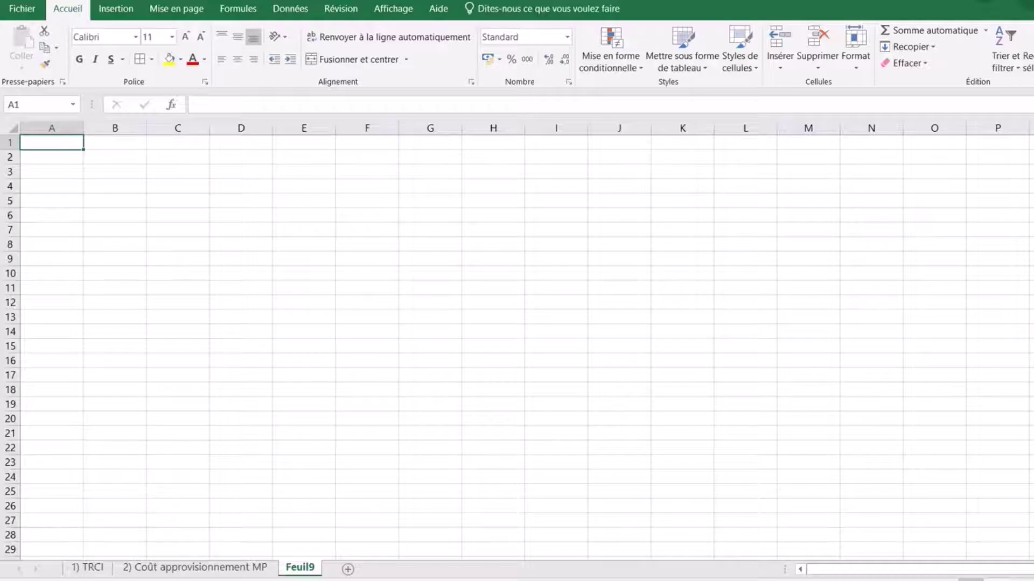
pyautogui.scroll(1, 561, 337)
pyautogui.scroll(1, 560, 337)
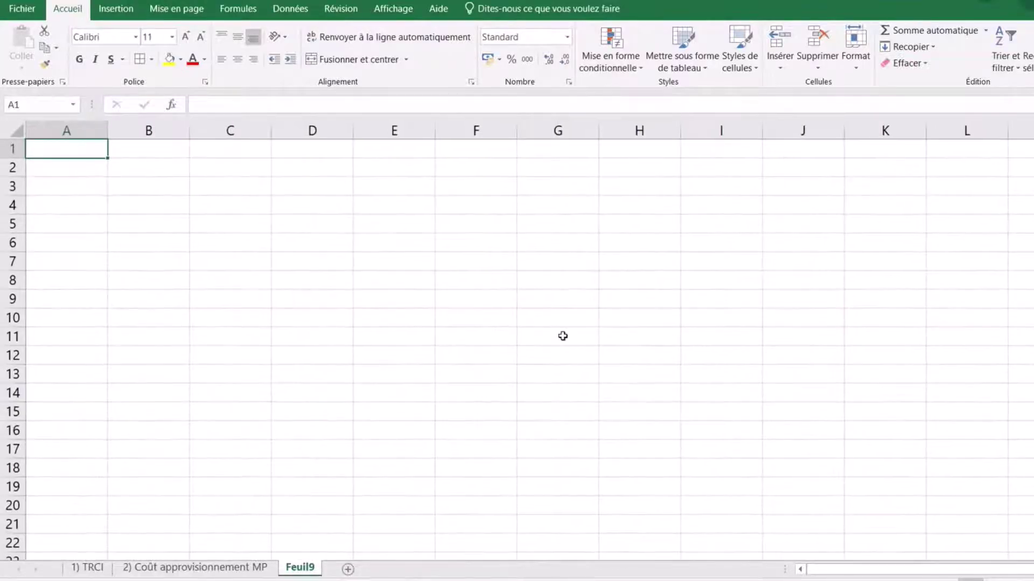
pyautogui.doubleClick(307, 569)
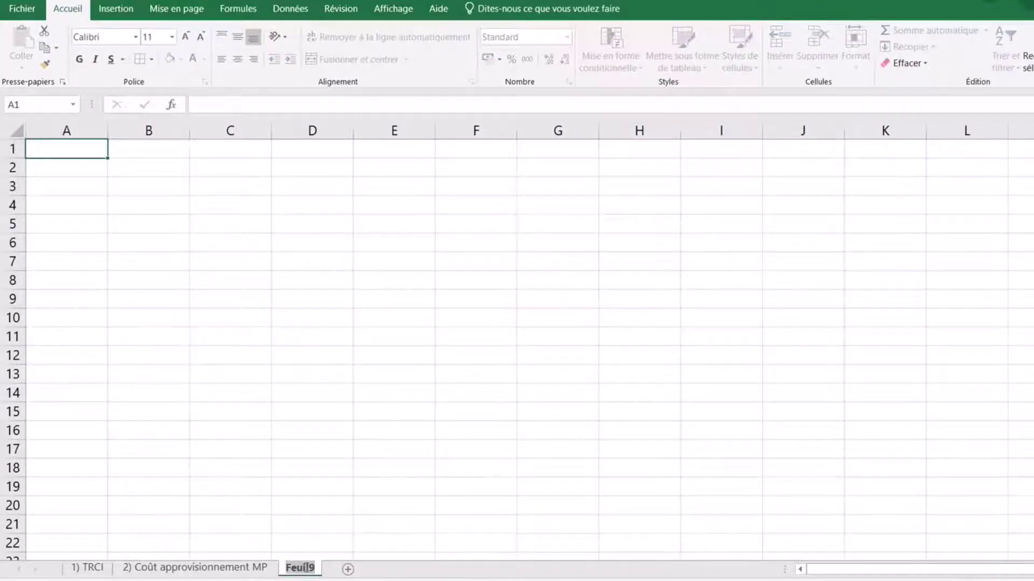
pyautogui.write('Invantaire')
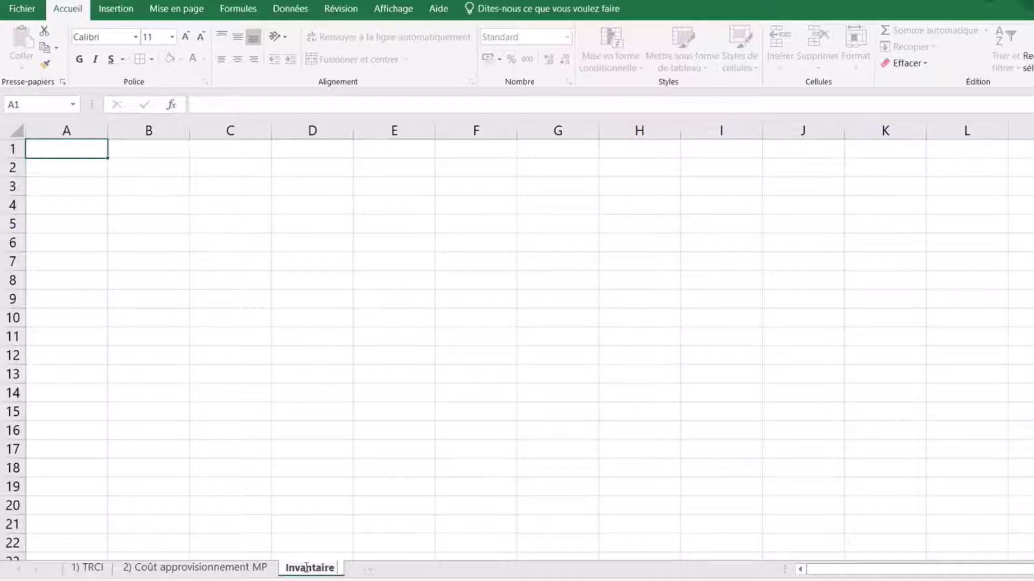
pyautogui.write(' stocks M')
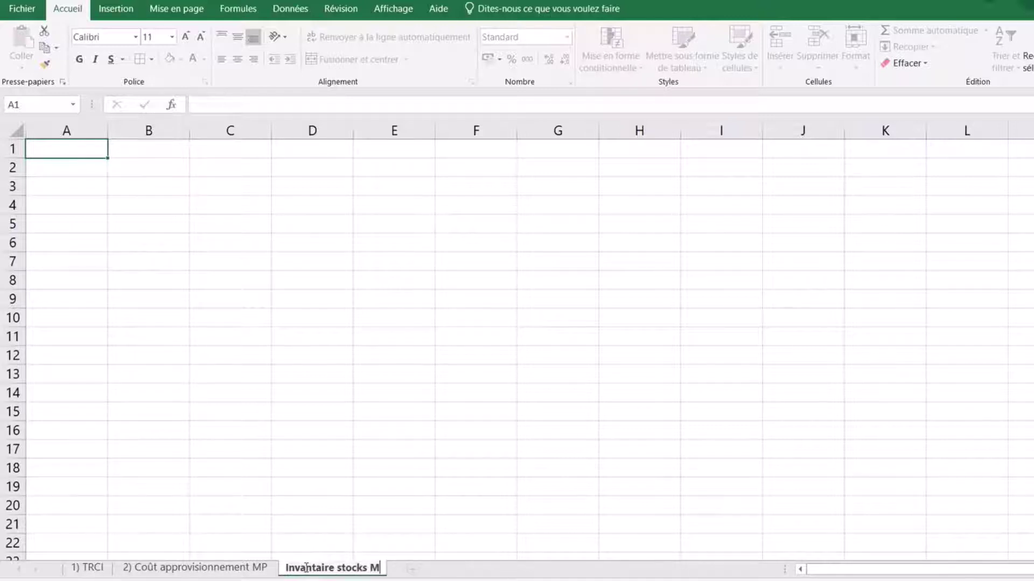
pyautogui.write('P')
pyautogui.click(317, 336)
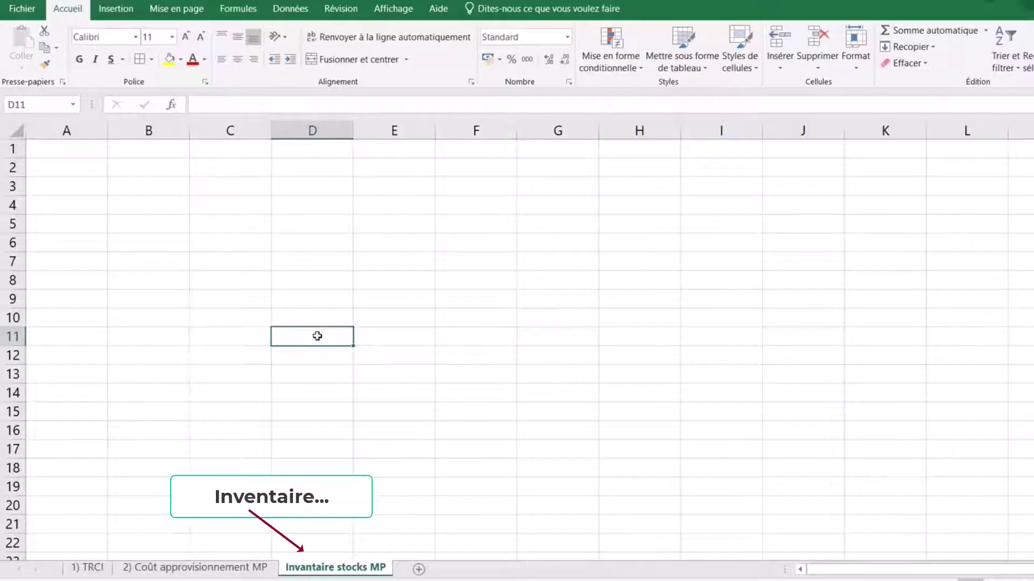
# Enter the title "Inventaire stocks de matières premières M" in cell B2.
pyautogui.click(152, 167)
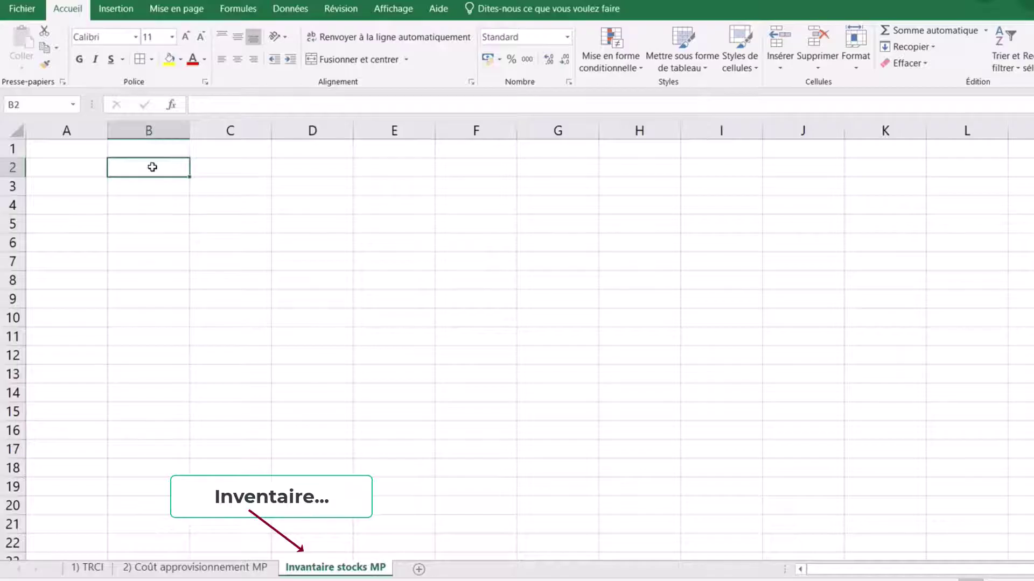
pyautogui.write('Invantai')
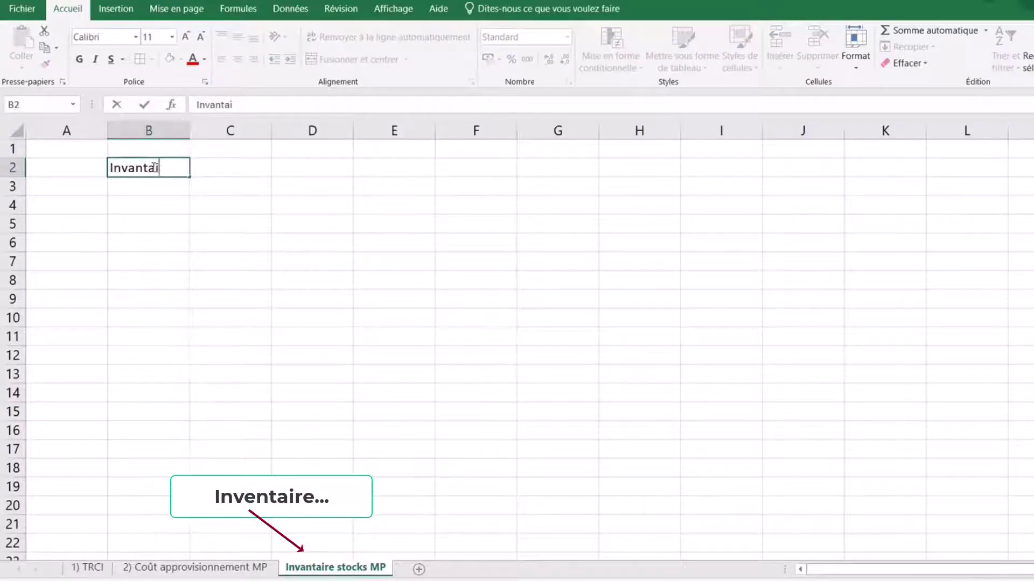
pyautogui.write('re')
pyautogui.press('BackSpace')
pyautogui.press('BackSpace')
pyautogui.press('BackSpace')
pyautogui.press('BackSpace')
pyautogui.press('BackSpace')
pyautogui.press('BackSpace')
pyautogui.press('BackSpace')
pyautogui.write('entaire sto')
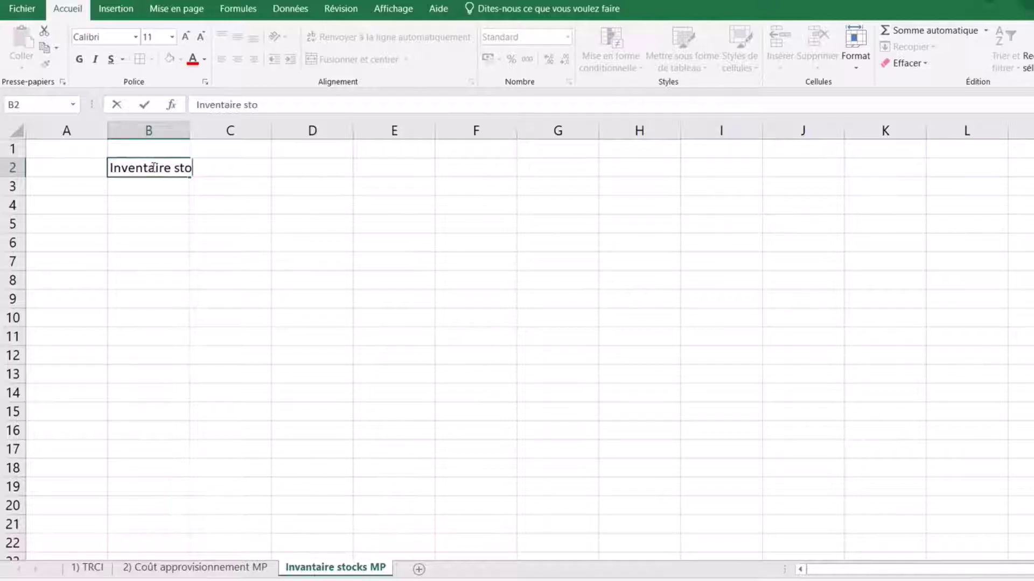
pyautogui.write('cks')
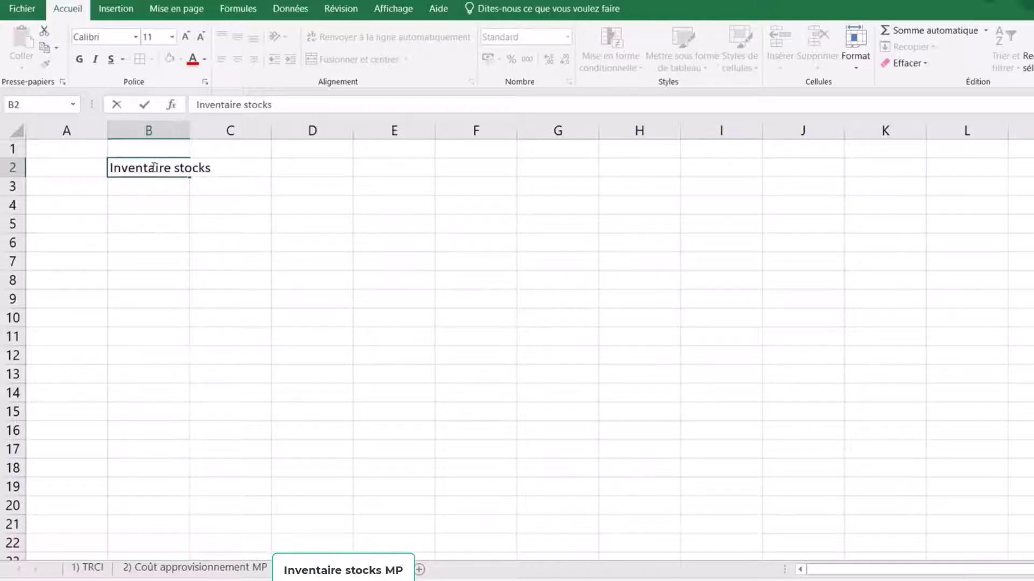
pyautogui.write(' de matiè')
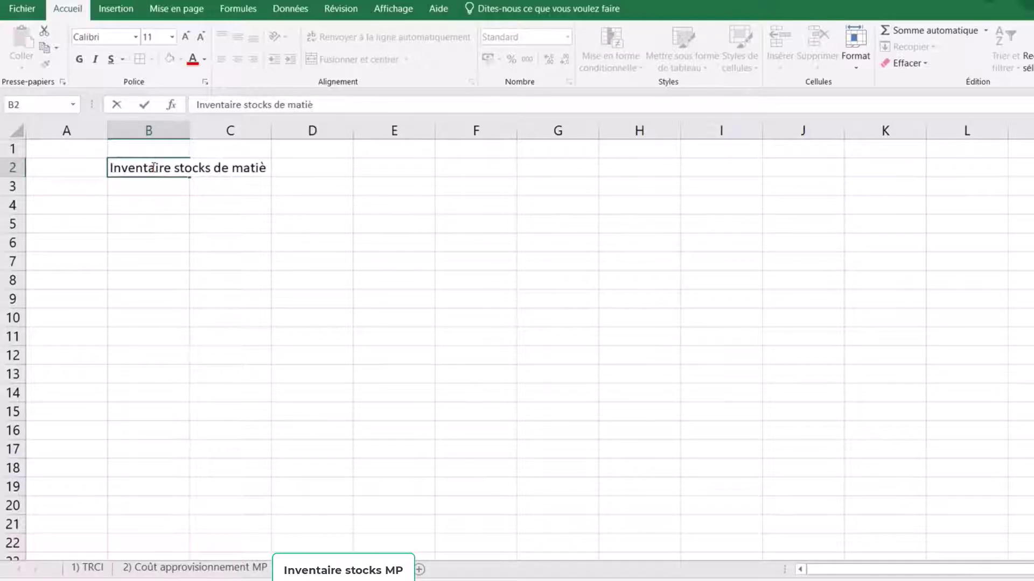
pyautogui.write('res premi')
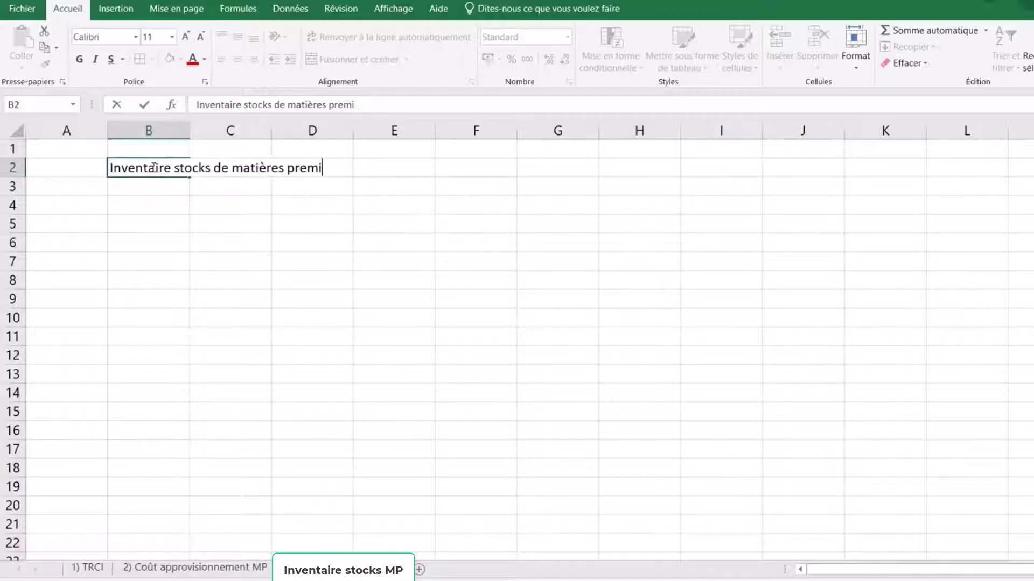
pyautogui.write('ères M')
pyautogui.click(122, 243)
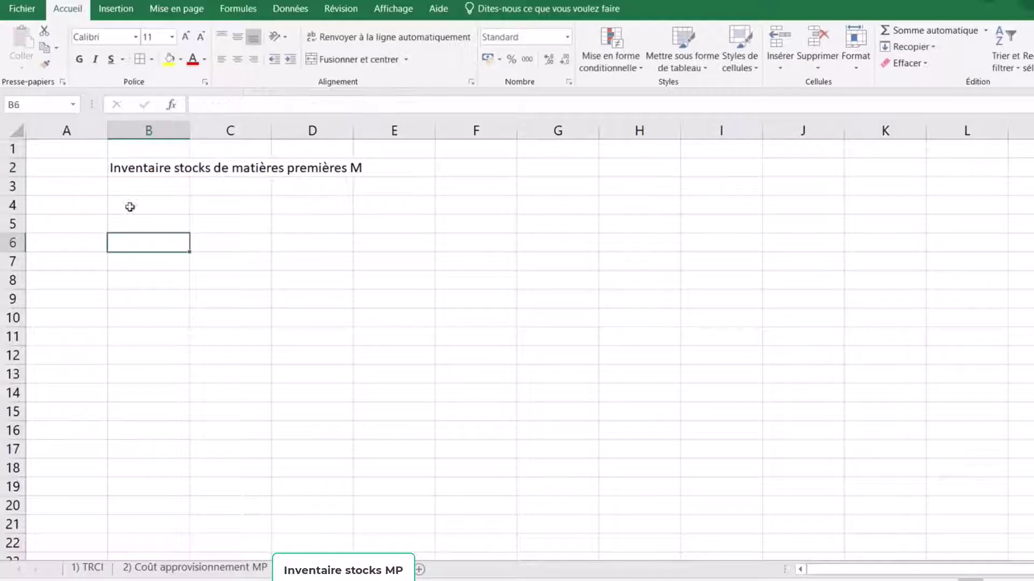
# Format the title across B2:E2 as bold, merged and left-aligned, with a light grey fill.
pyautogui.moveTo(143, 167); pyautogui.dragTo(377, 166)
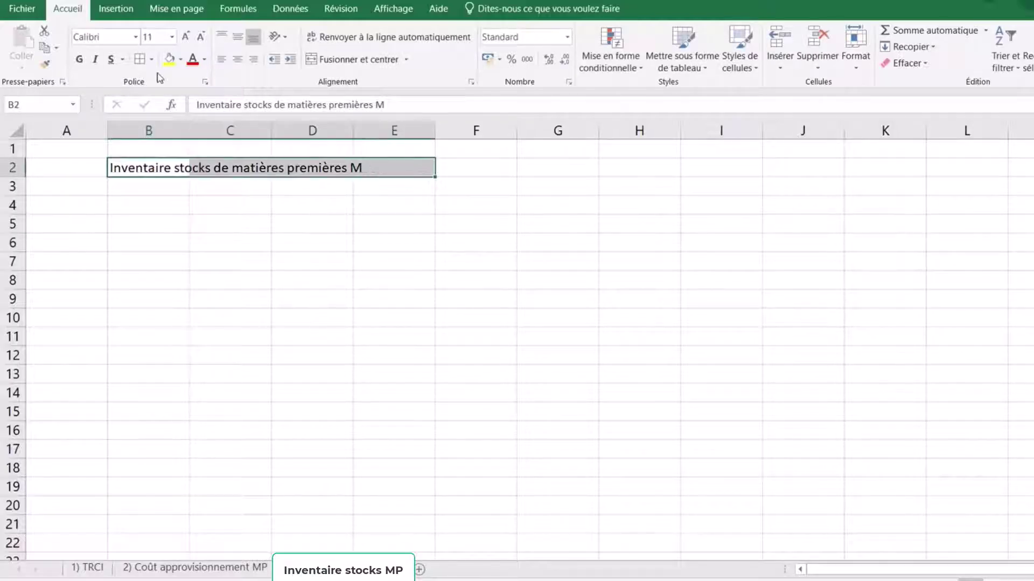
pyautogui.click(79, 60)
pyautogui.click(353, 60)
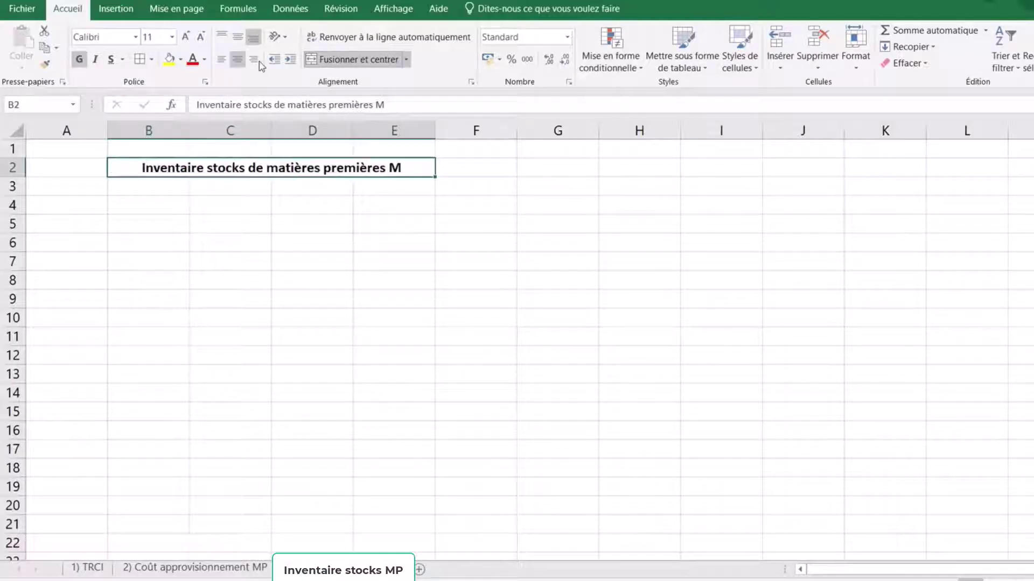
pyautogui.click(221, 59)
pyautogui.click(181, 59)
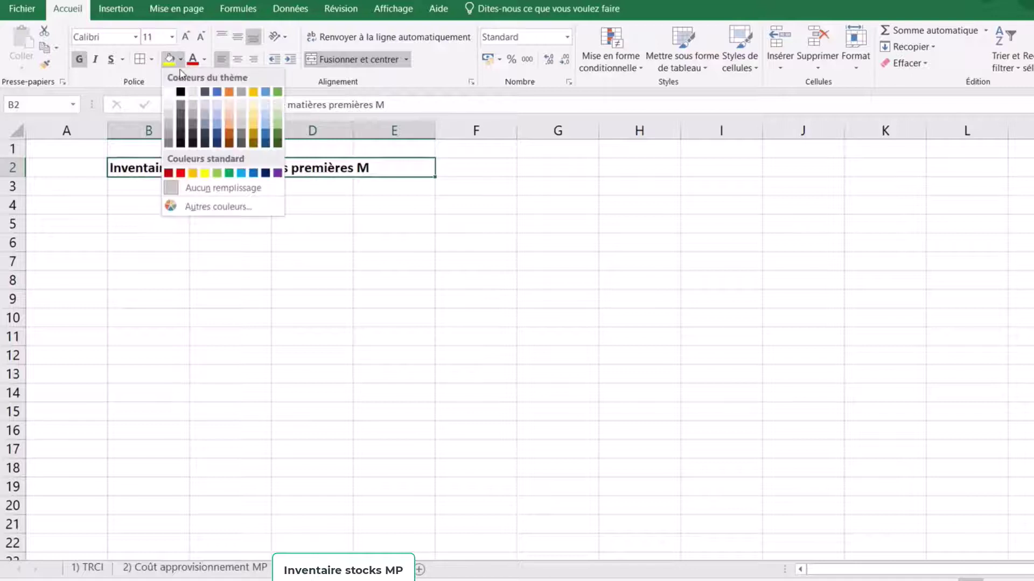
pyautogui.click(168, 114)
pyautogui.click(405, 279)
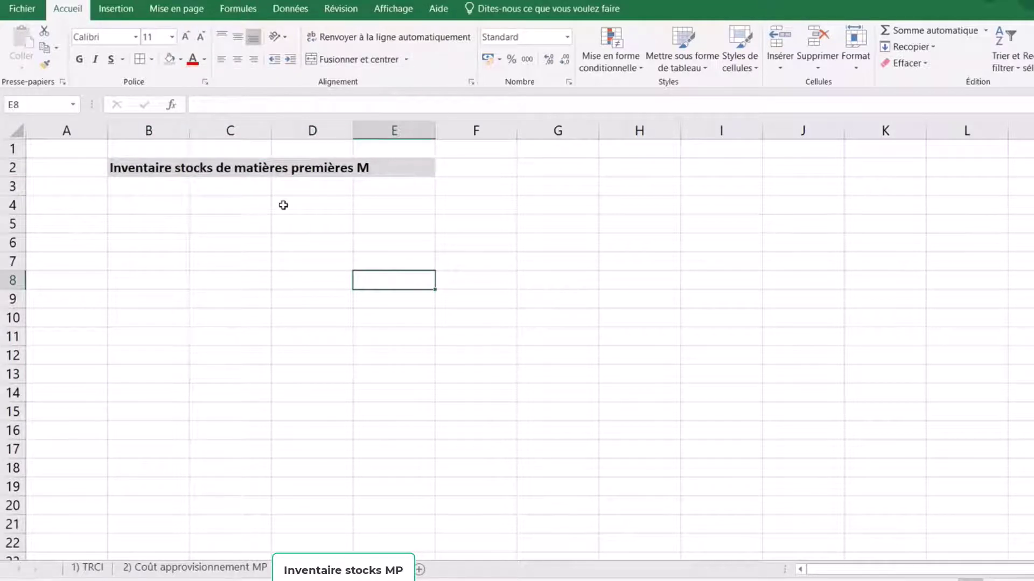
# Enter the column headers "Qté", "Cu" and "Montant" in cells C4, D4 and E4.
pyautogui.click(243, 207)
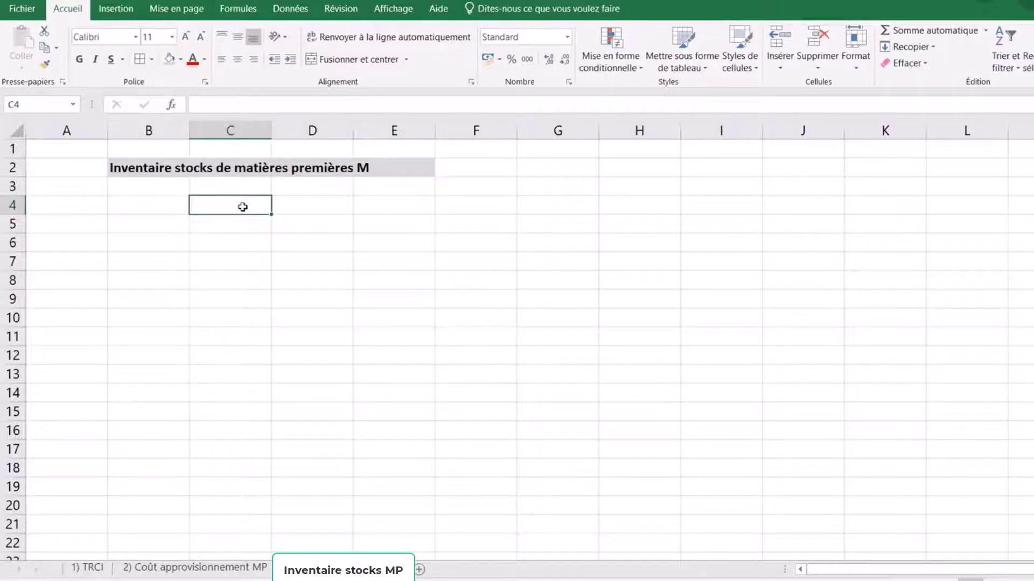
pyautogui.write('Qté')
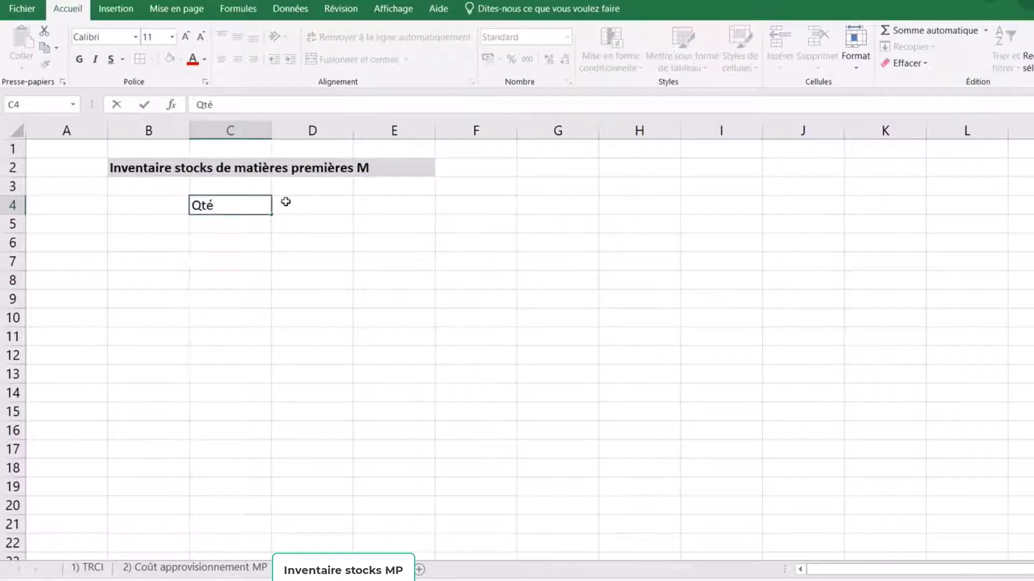
pyautogui.click(326, 203)
pyautogui.write('Cu')
pyautogui.click(393, 206)
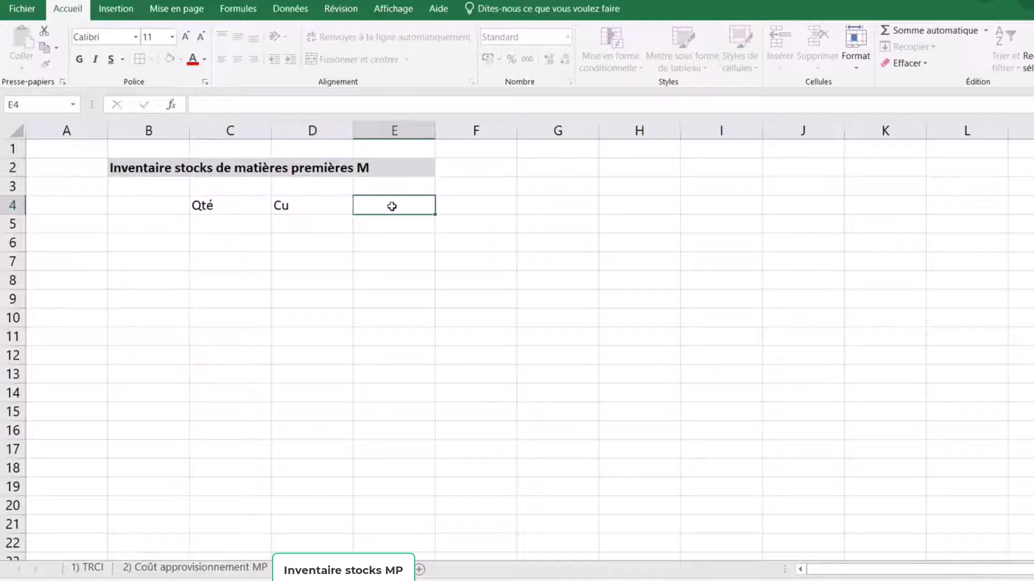
pyautogui.write('Montant')
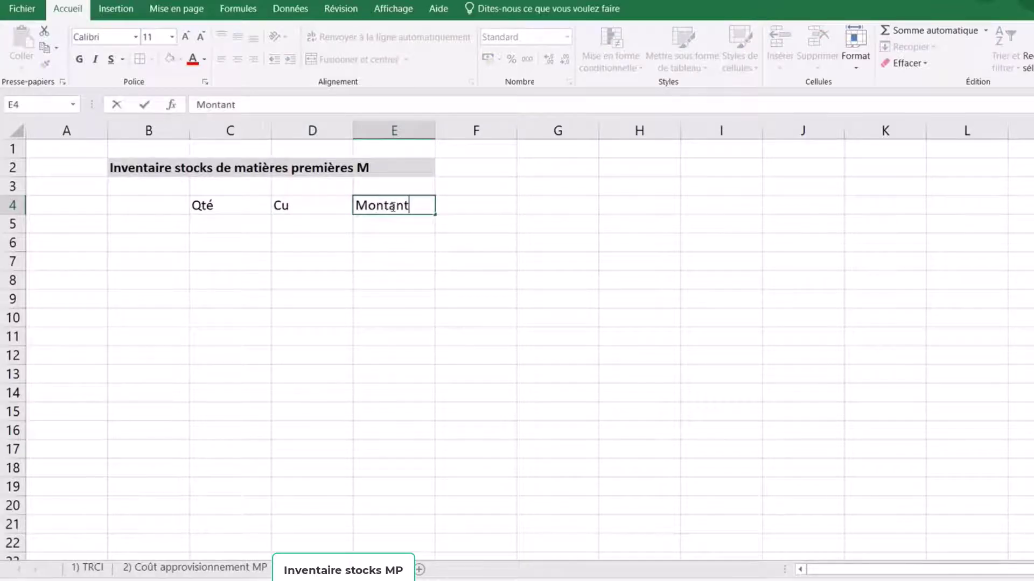
pyautogui.click(407, 257)
# Bold and centre the headers in C4:E4, and widen column B to about twice its width.
pyautogui.moveTo(241, 204); pyautogui.dragTo(372, 205)
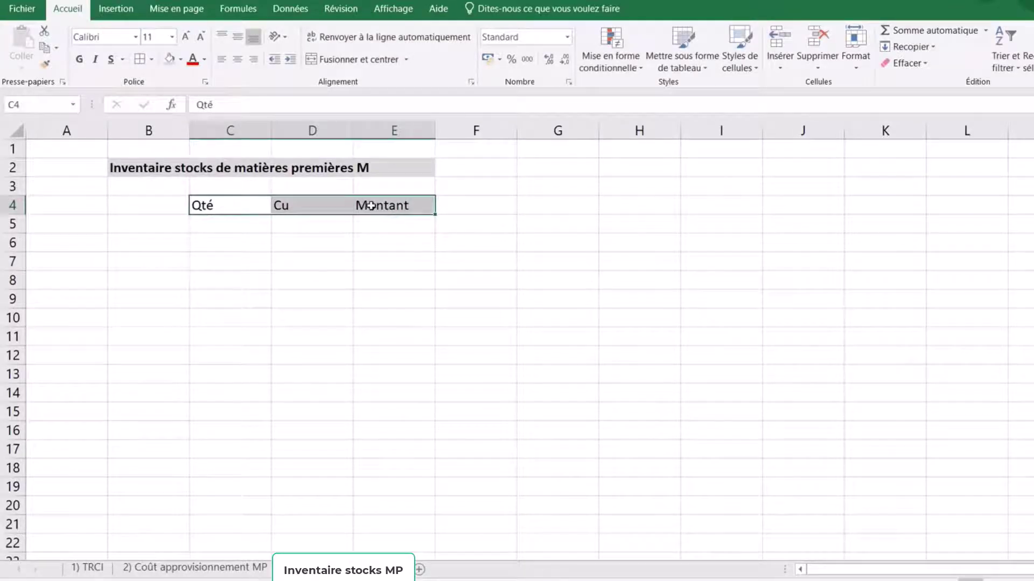
pyautogui.click(79, 59)
pyautogui.click(238, 60)
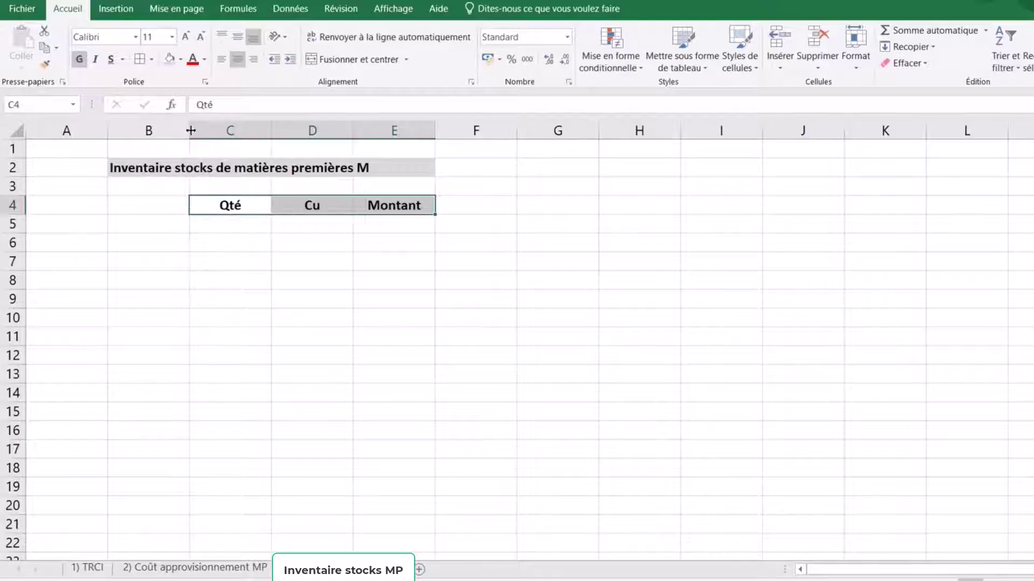
pyautogui.moveTo(190, 132); pyautogui.dragTo(283, 127)
pyautogui.click(488, 317)
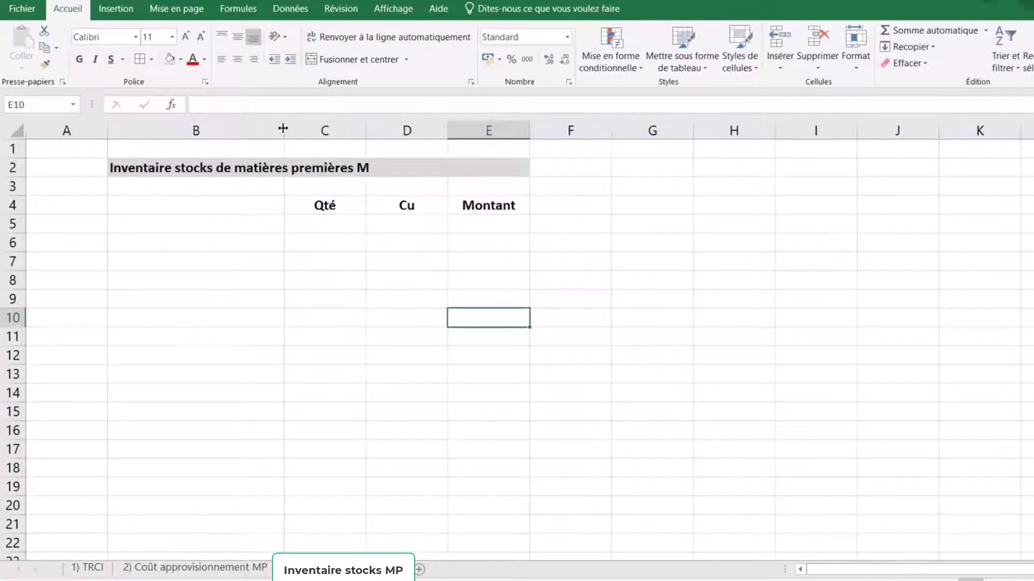
# Fill the header cells C4:E4 with the same light grey as the title.
pyautogui.click(206, 240)
pyautogui.moveTo(325, 207); pyautogui.dragTo(475, 206)
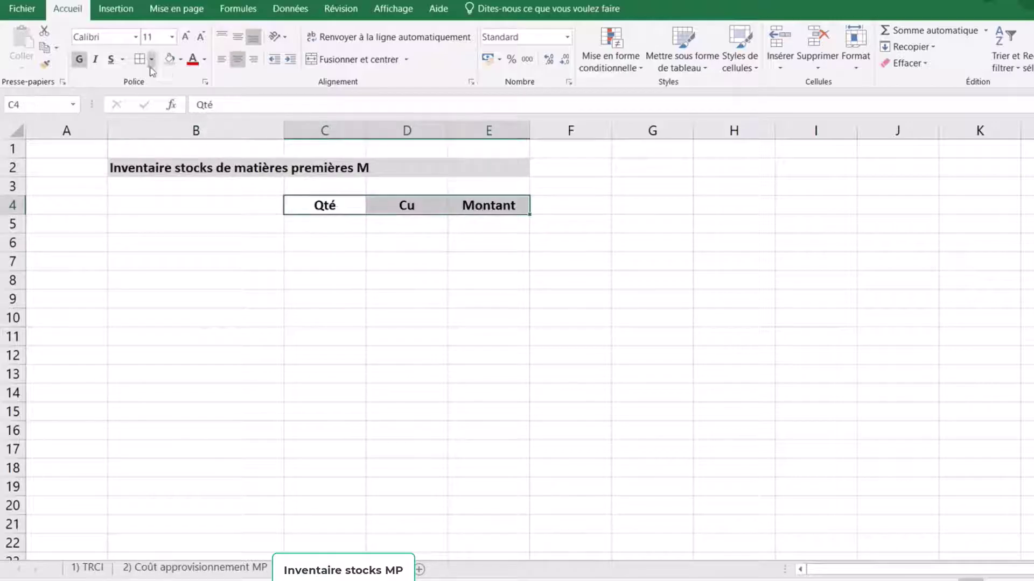
pyautogui.click(171, 63)
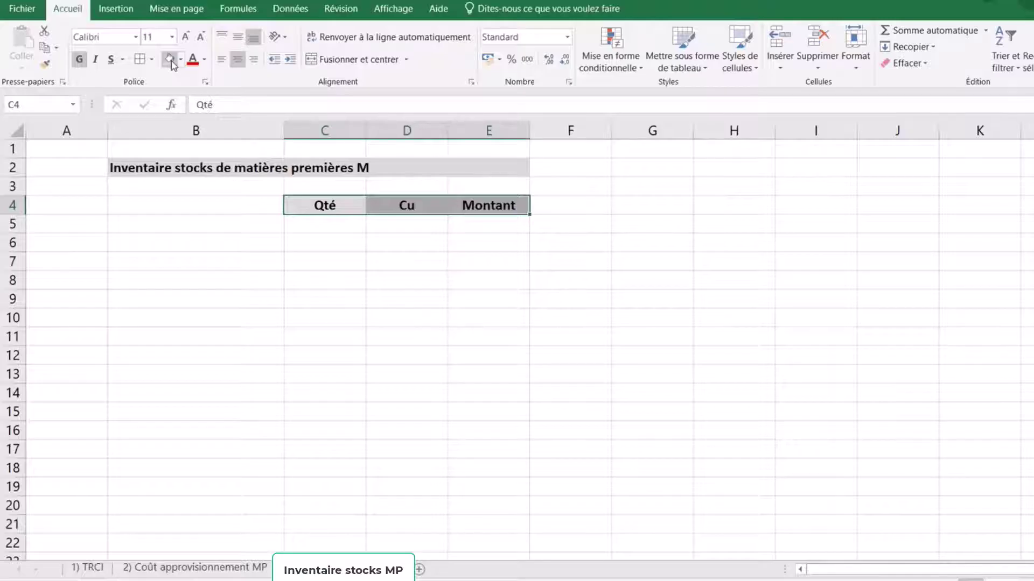
# Enter the row labels "SI (Stock initial)" in B5 and "Entrées" in B6.
pyautogui.click(207, 222)
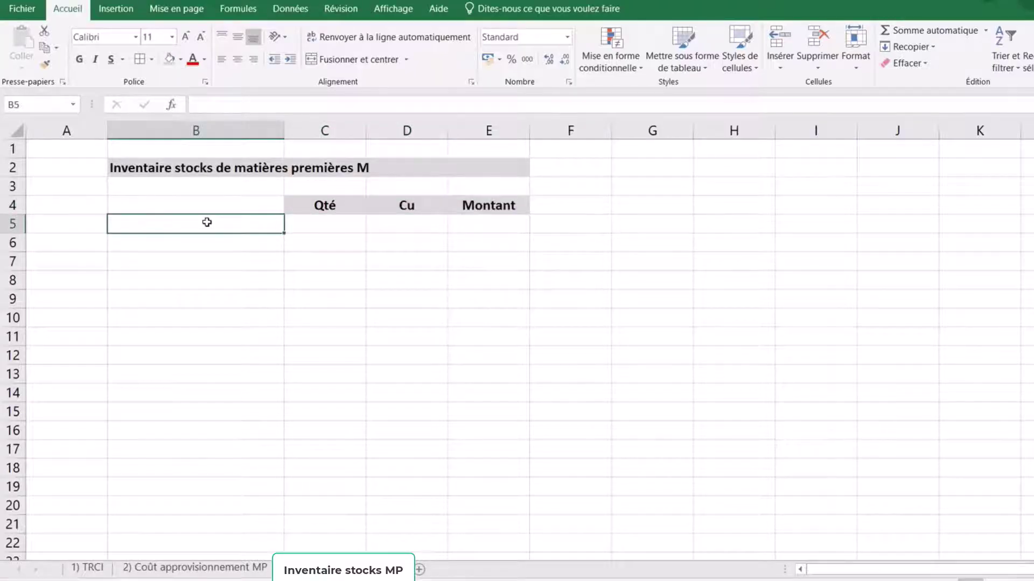
pyautogui.write('SI ')
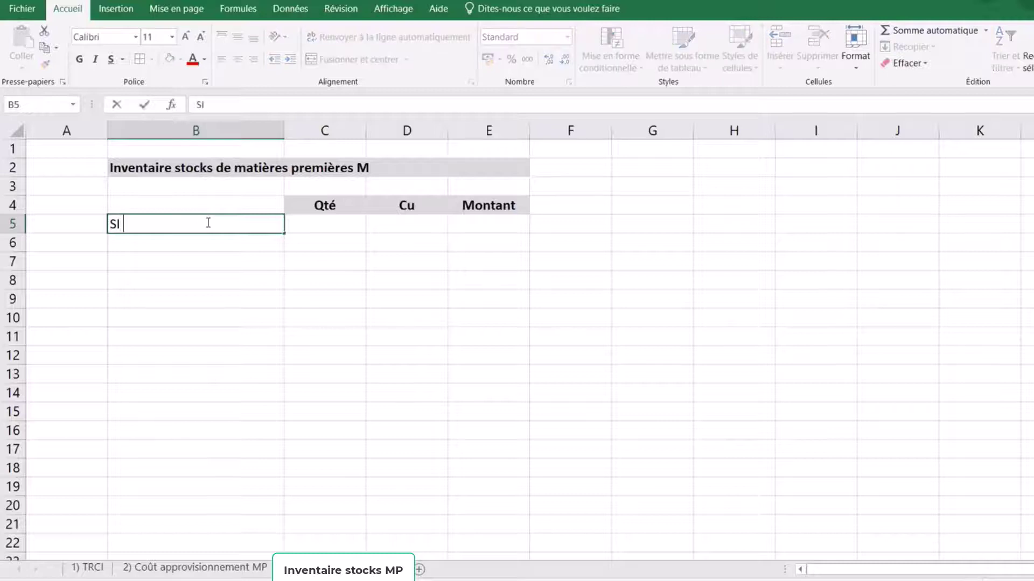
pyautogui.write('(Stock initial)')
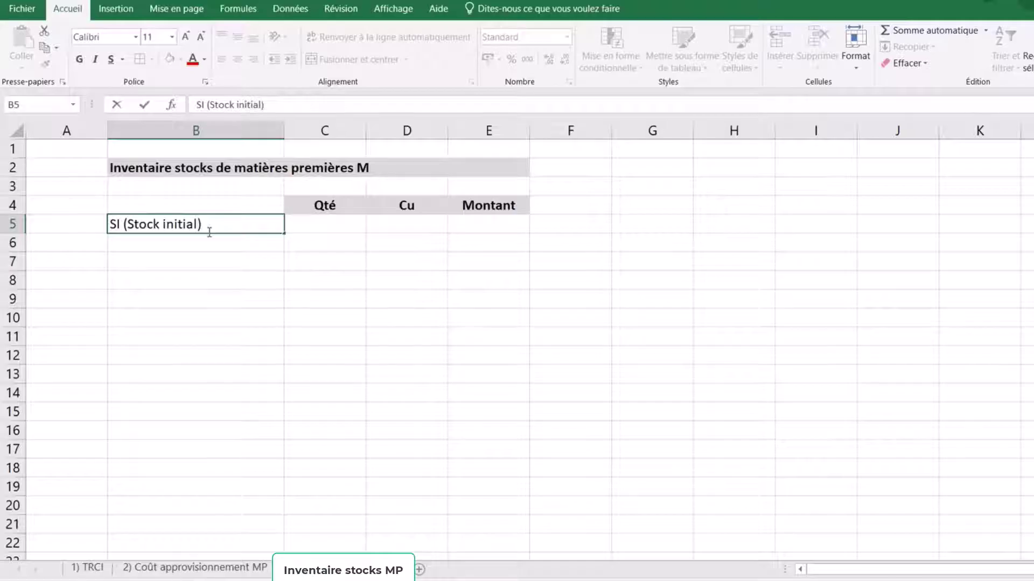
pyautogui.press('Return')
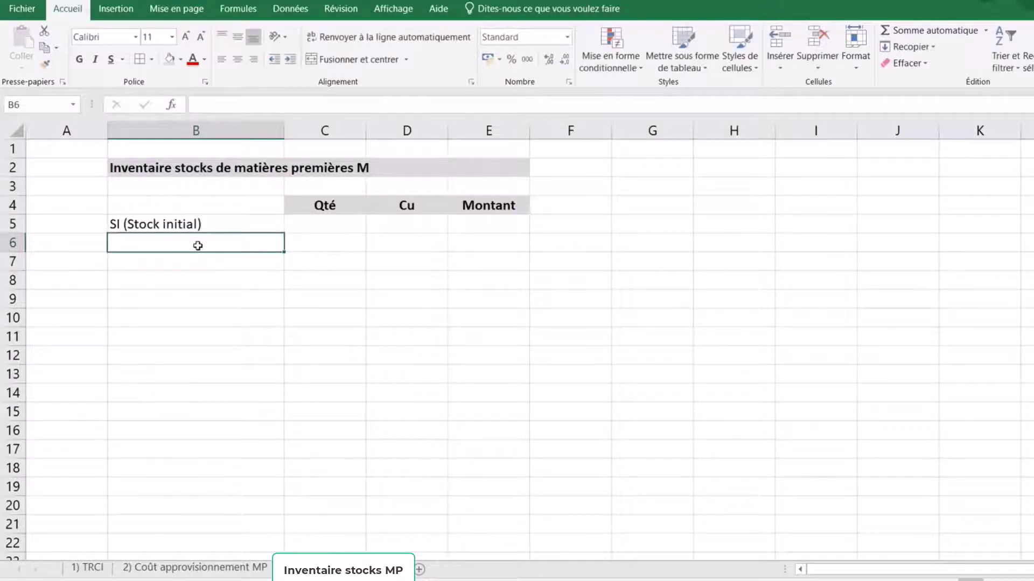
pyautogui.write('Ebtrées')
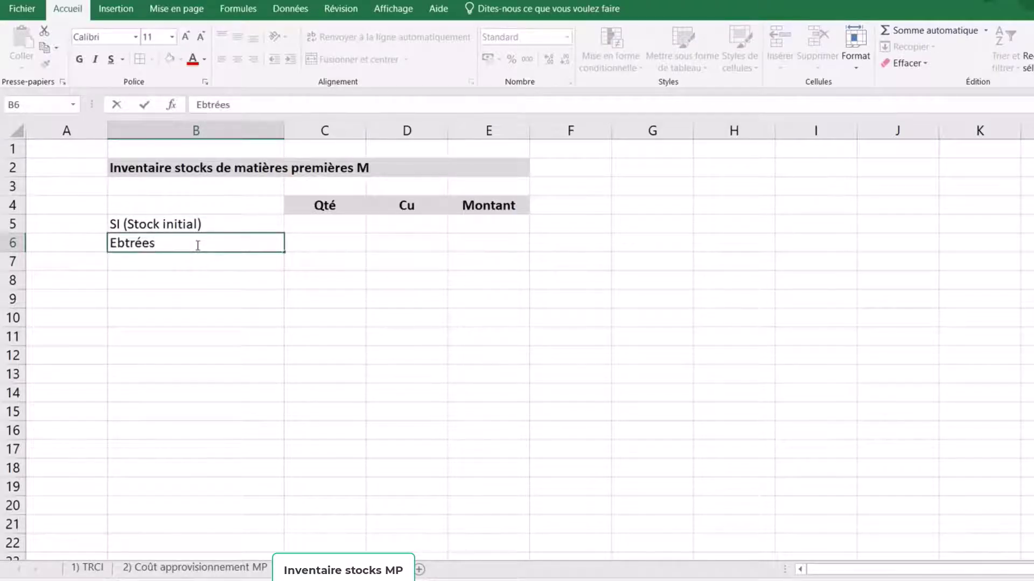
pyautogui.click(125, 243)
pyautogui.press('BackSpace')
pyautogui.write('n')
pyautogui.press('Return')
# Enter the row labels "Total", "Sorties" and "SF (Stock final)" in cells B7, B8 and B9.
pyautogui.write('Total')
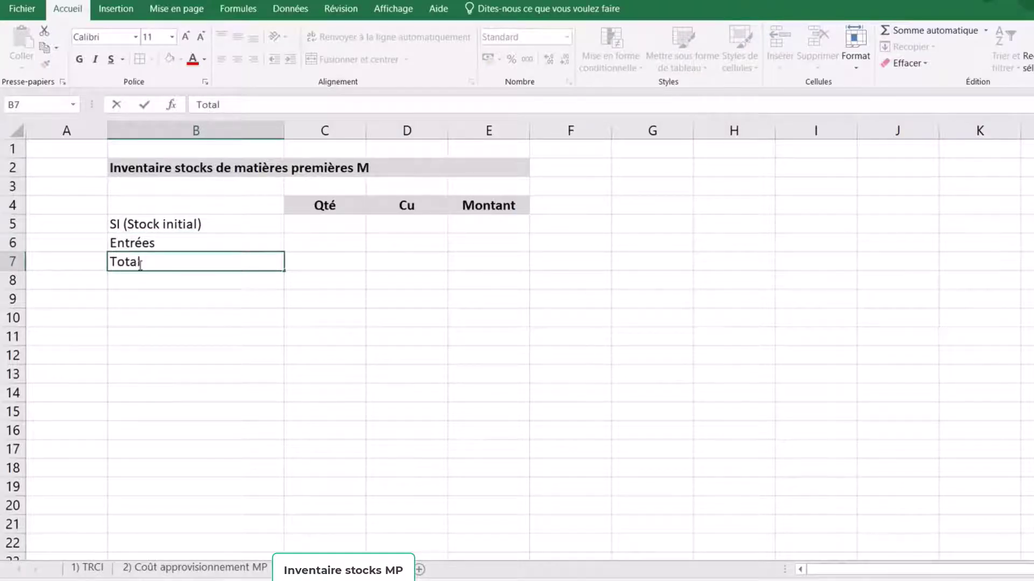
pyautogui.press('Return')
pyautogui.write('Soretie')
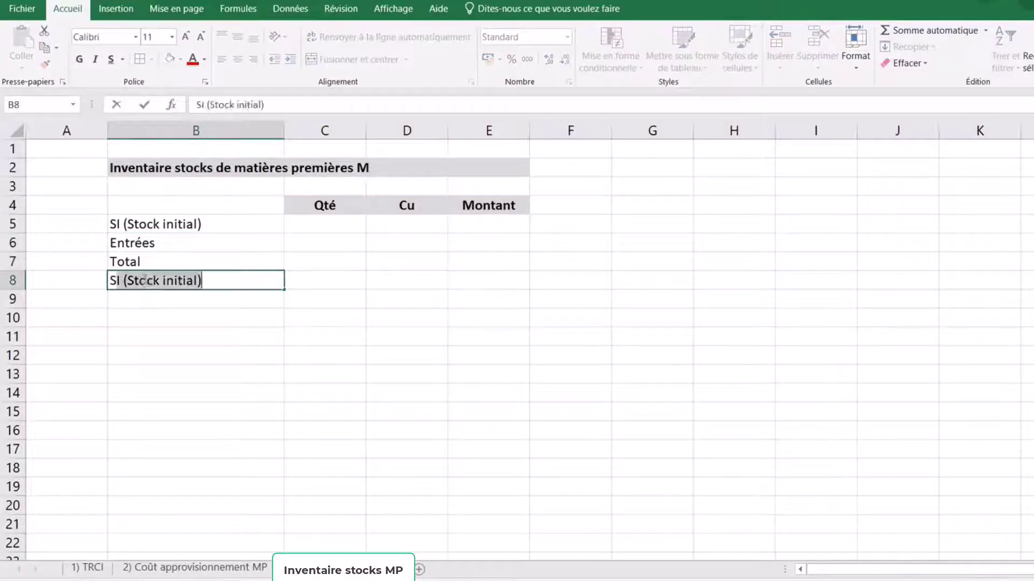
pyautogui.press('BackSpace')
pyautogui.press('BackSpace')
pyautogui.press('BackSpace')
pyautogui.press('BackSpace')
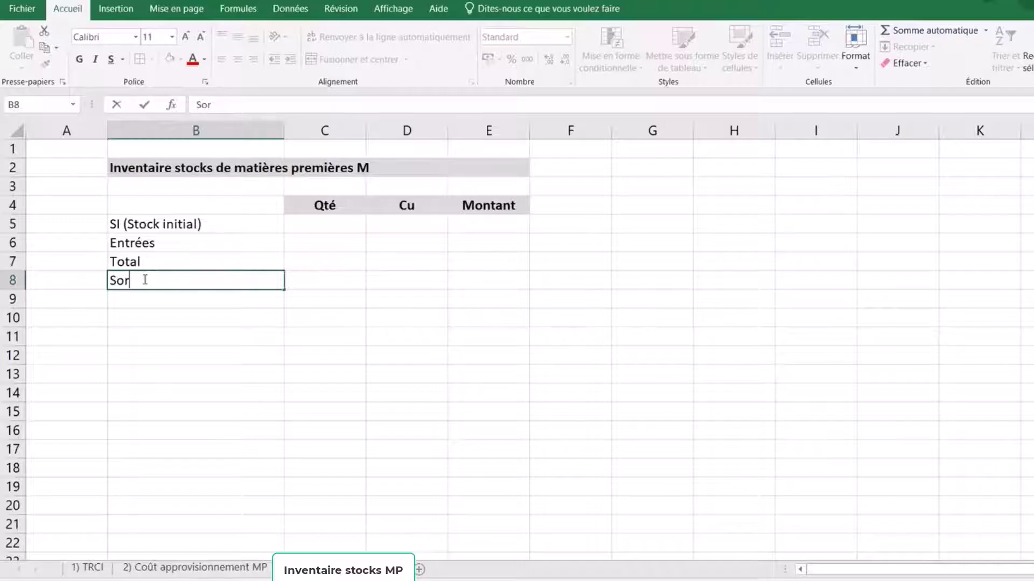
pyautogui.write('ties')
pyautogui.press('Return')
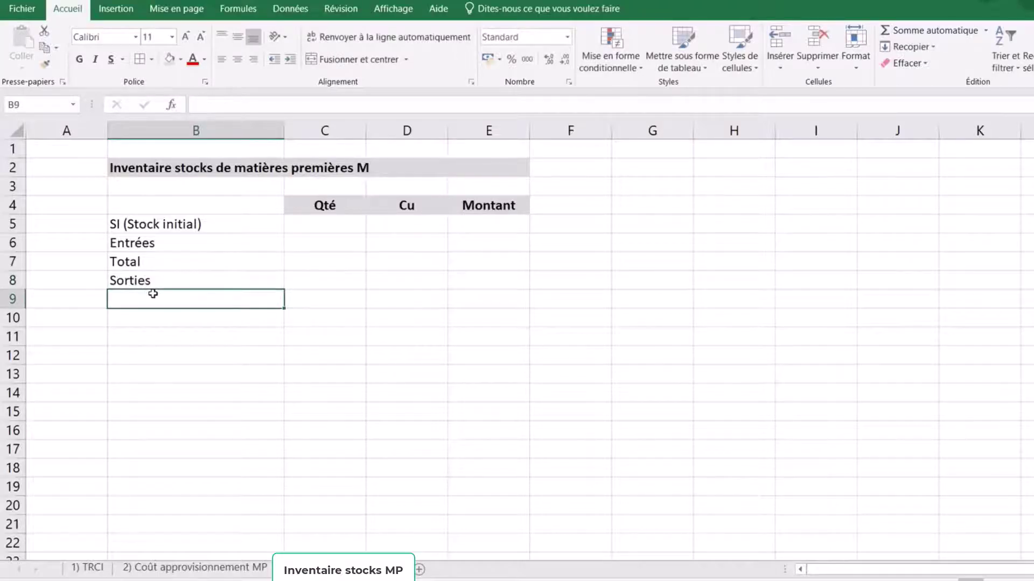
pyautogui.write('SF (')
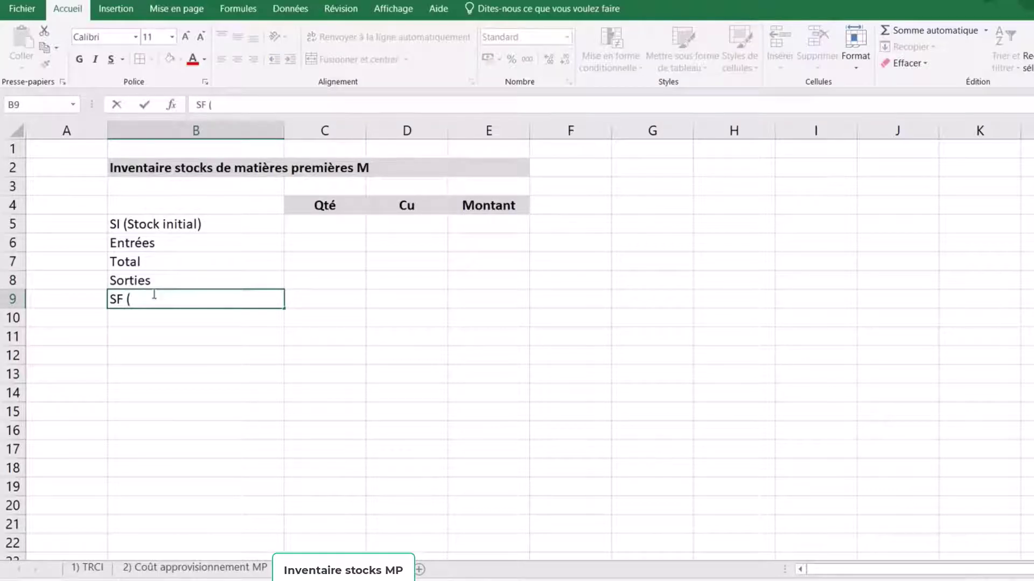
pyautogui.write('Stock final)')
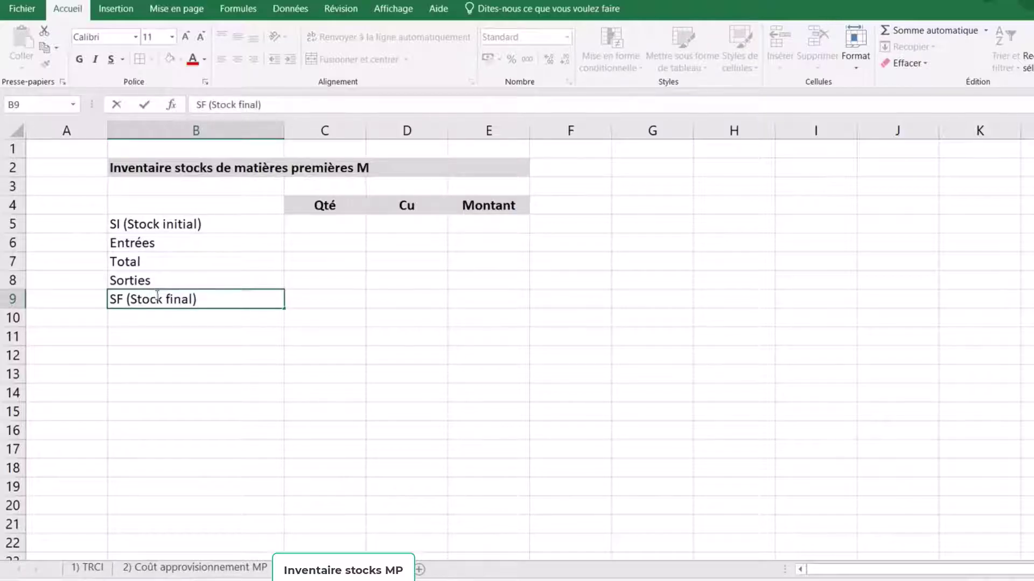
pyautogui.click(286, 416)
# Centre the row labels in B5:B9 horizontally.
pyautogui.moveTo(220, 225); pyautogui.dragTo(228, 298)
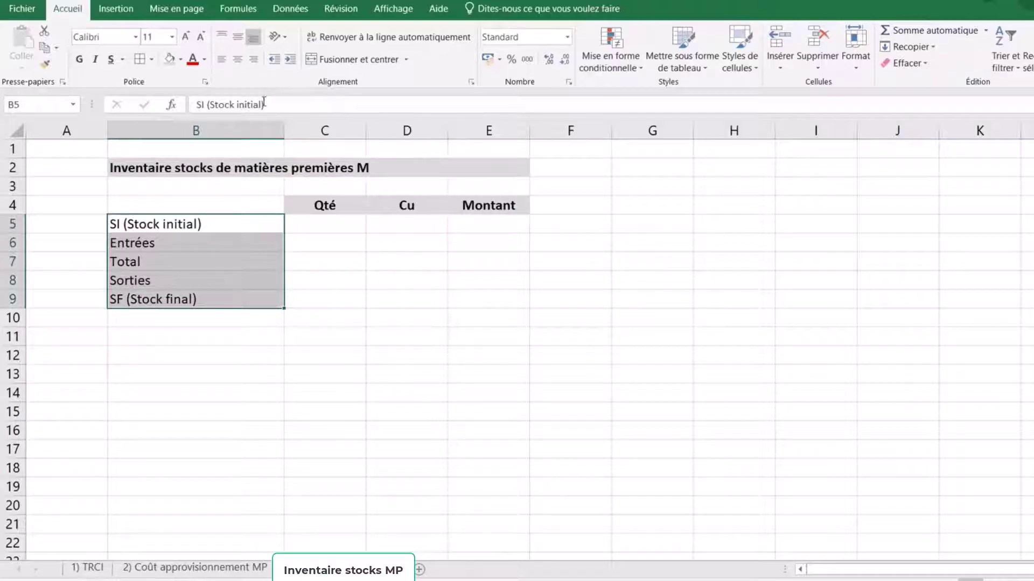
pyautogui.click(238, 60)
pyautogui.click(390, 337)
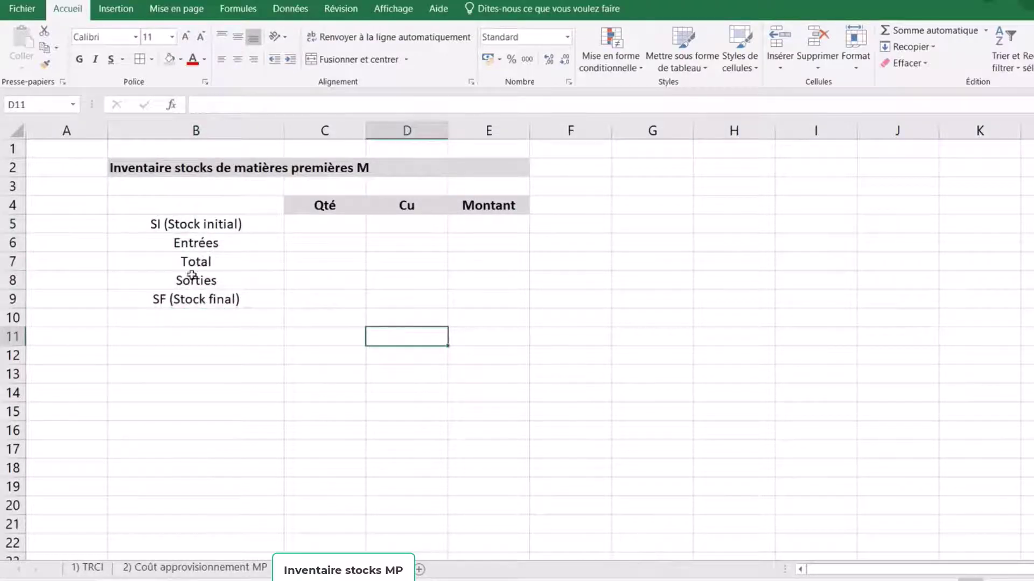
pyautogui.click(174, 216)
pyautogui.click(207, 248)
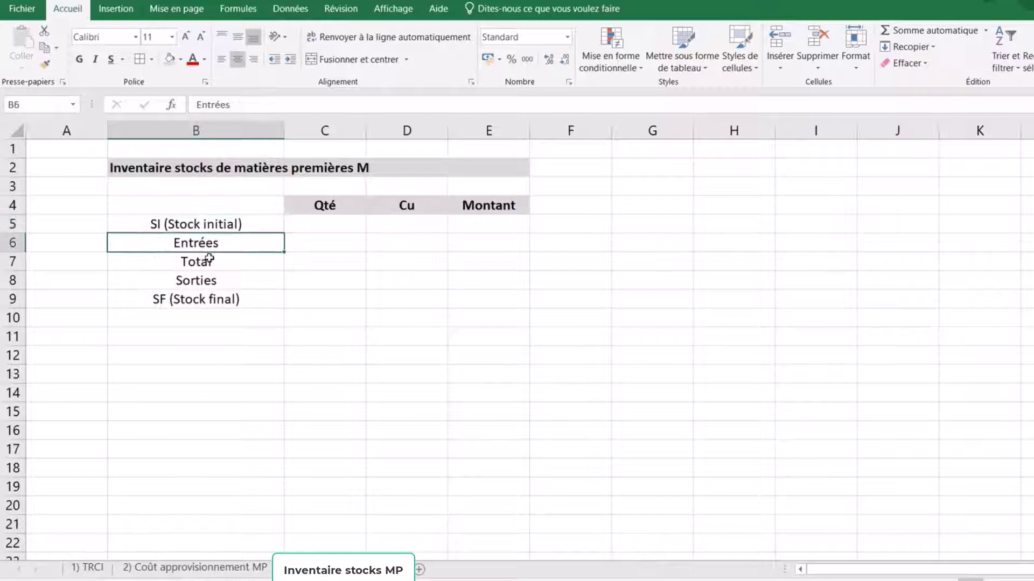
pyautogui.click(209, 264)
pyautogui.click(224, 281)
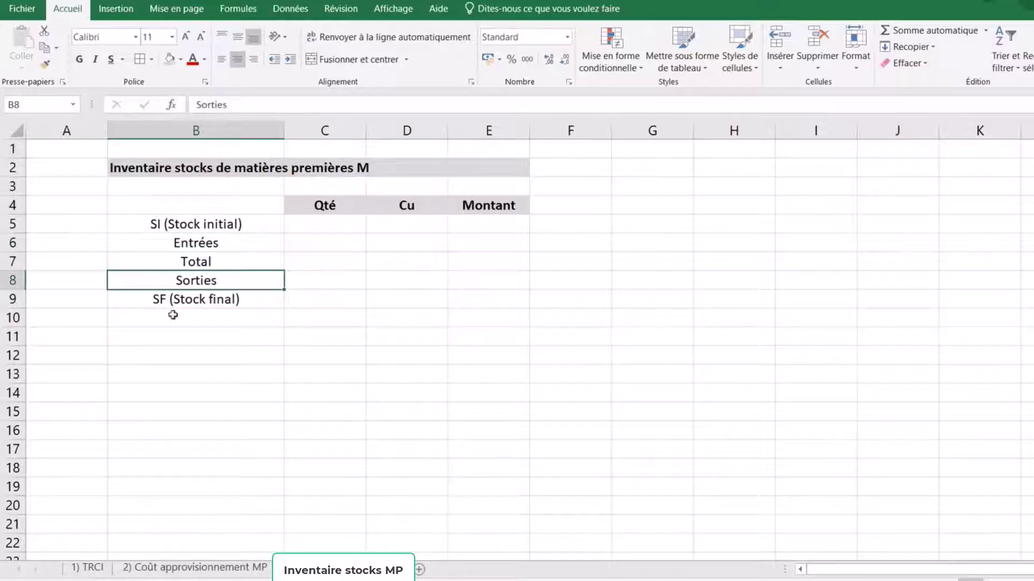
# Review the row labels of the inventory table in B5:B9, from initial stock through to final stock.
pyautogui.click(163, 300)
pyautogui.click(317, 450)
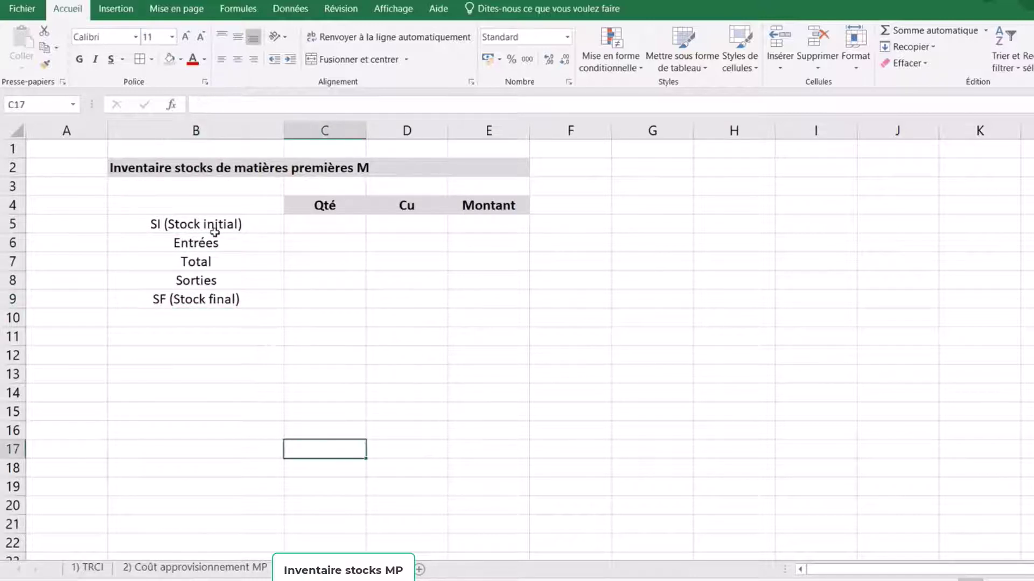
pyautogui.click(196, 224)
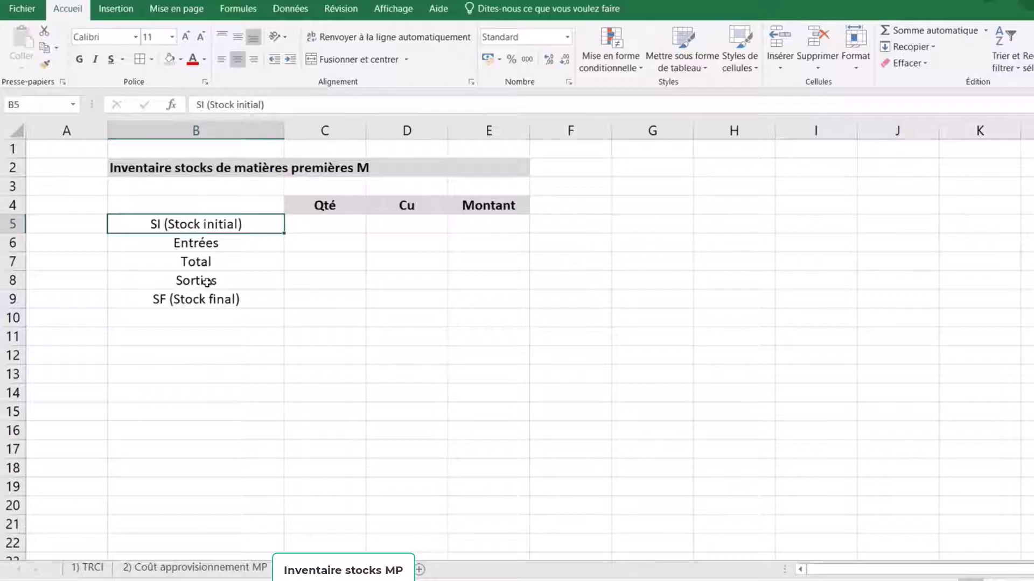
pyautogui.click(215, 245)
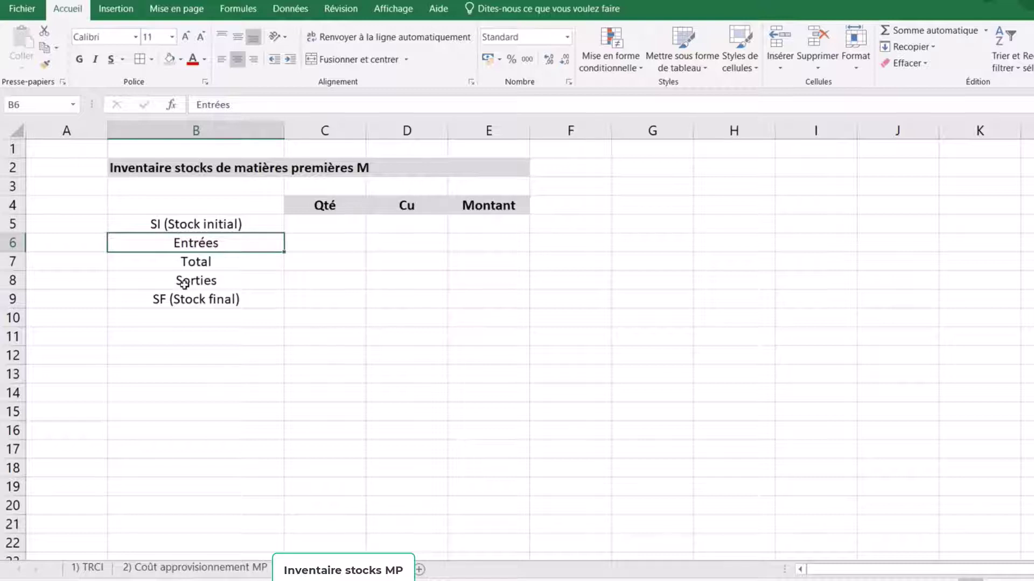
pyautogui.click(194, 261)
pyautogui.click(192, 220)
pyautogui.click(212, 243)
pyautogui.click(217, 263)
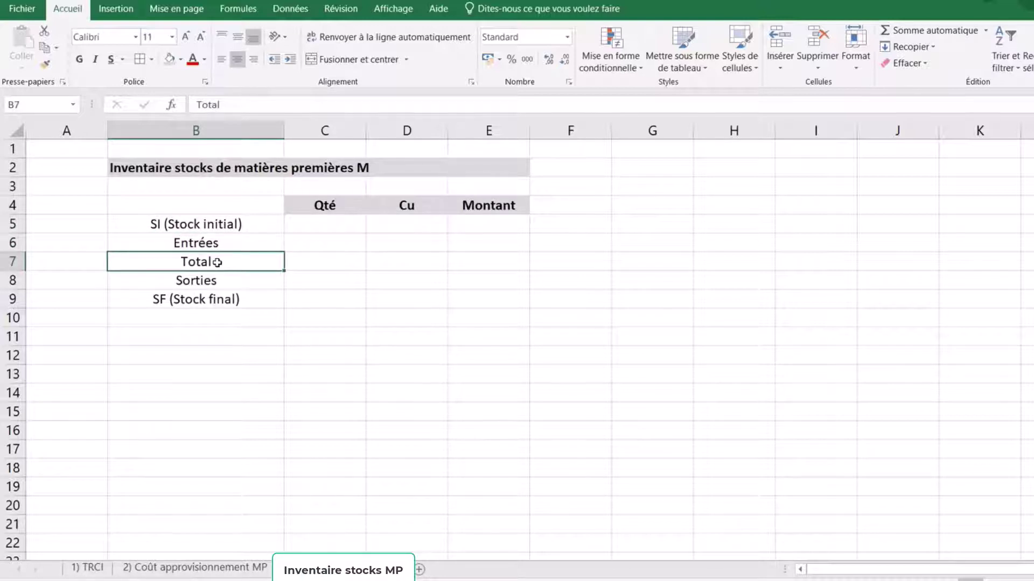
pyautogui.click(209, 279)
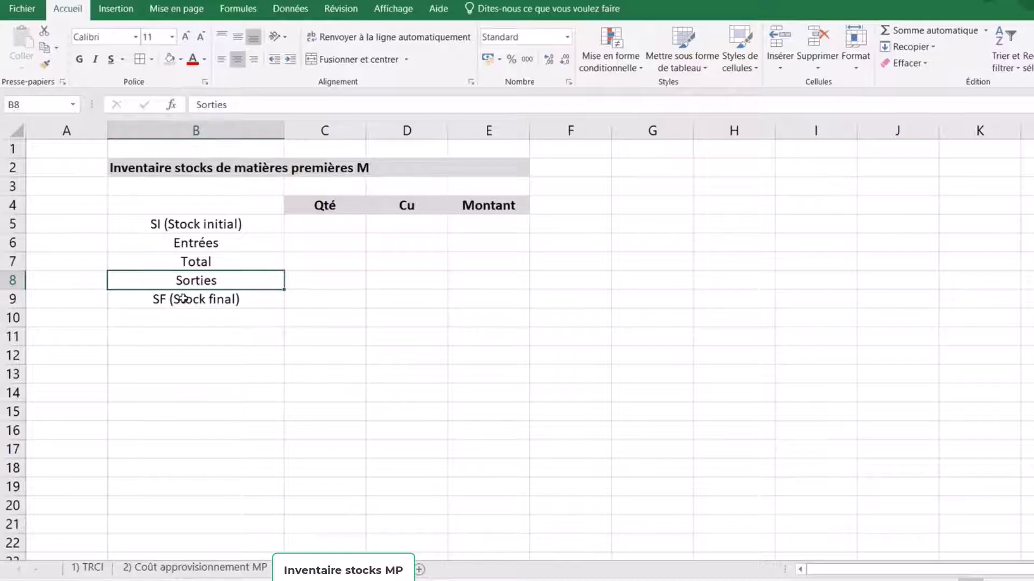
# Add borders to B4:E9 with a thick outline, thick inner vertical lines and thin inner horizontal lines.
pyautogui.moveTo(235, 202); pyautogui.dragTo(508, 296)
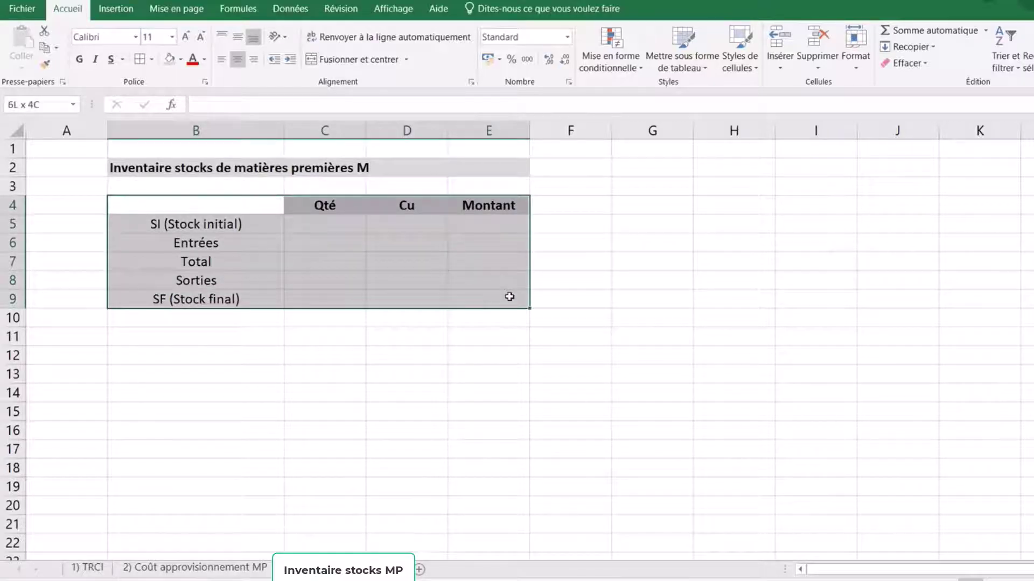
pyautogui.click(151, 60)
pyautogui.click(222, 445)
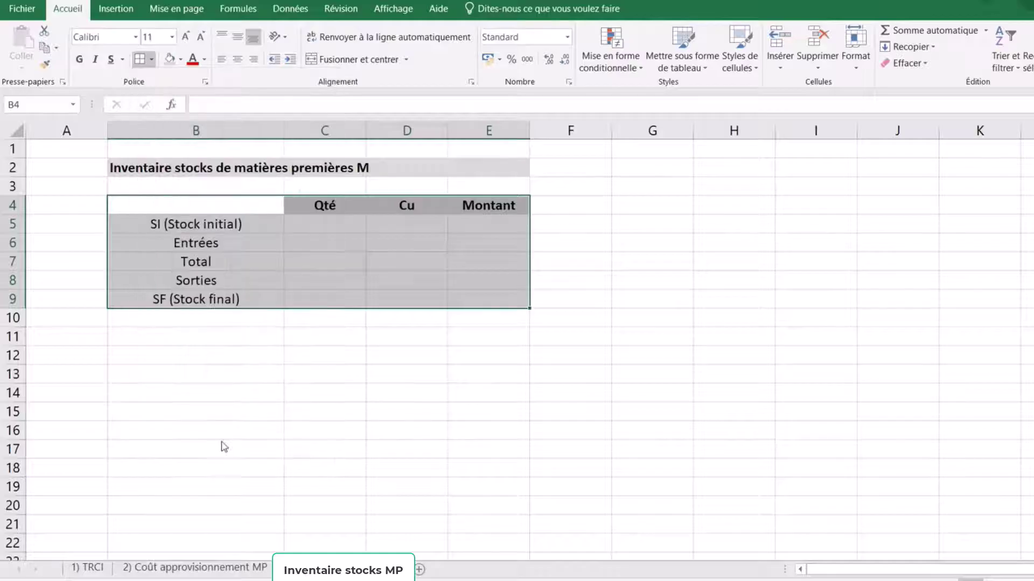
pyautogui.click(613, 282)
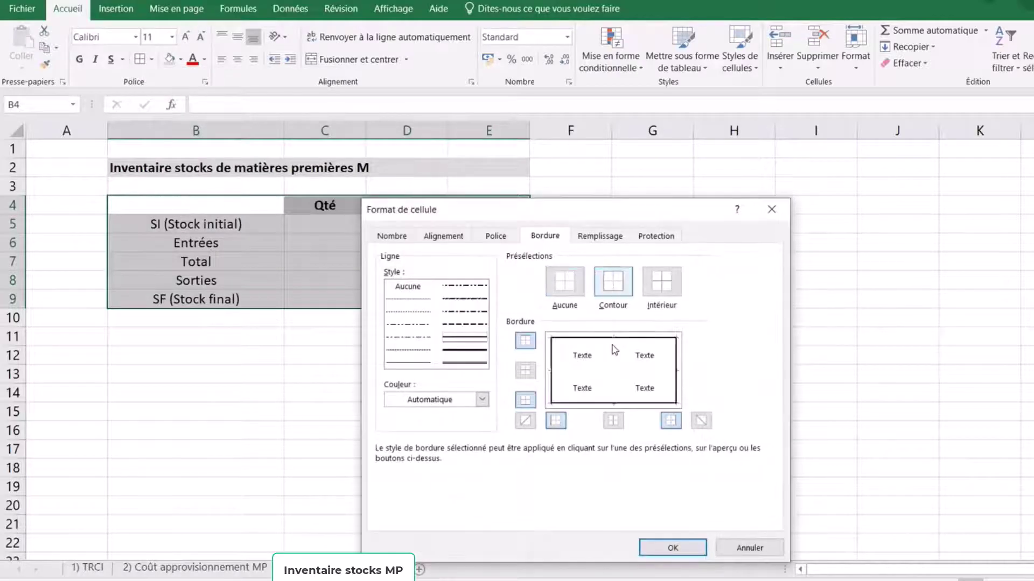
pyautogui.click(613, 420)
pyautogui.click(411, 364)
pyautogui.click(573, 371)
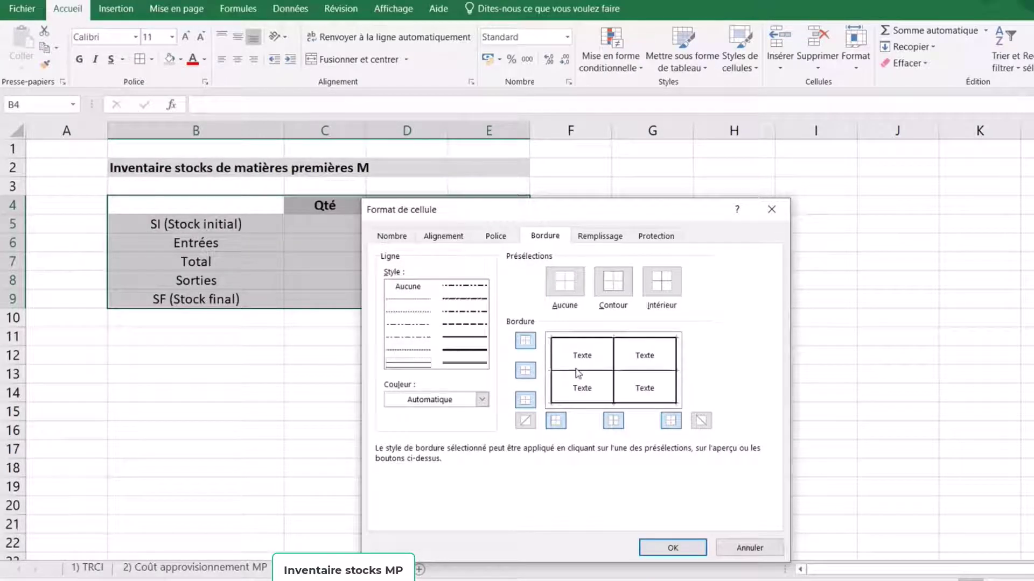
pyautogui.click(692, 546)
pyautogui.click(237, 396)
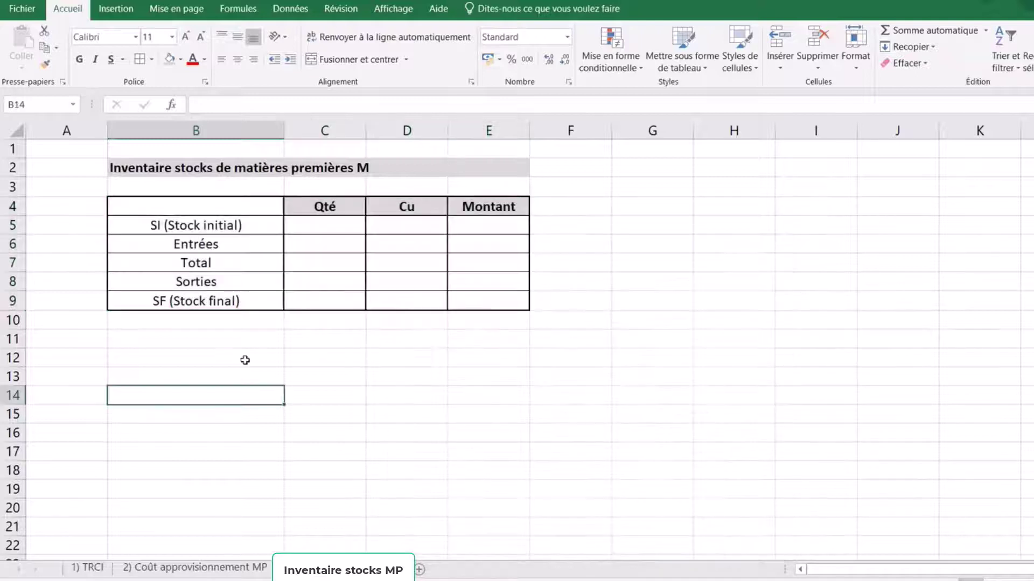
# Enter the initial stock quantity 2800 in C5 and unit cost 35 in D5, formatting the cost as euro accounting.
pyautogui.click(334, 228)
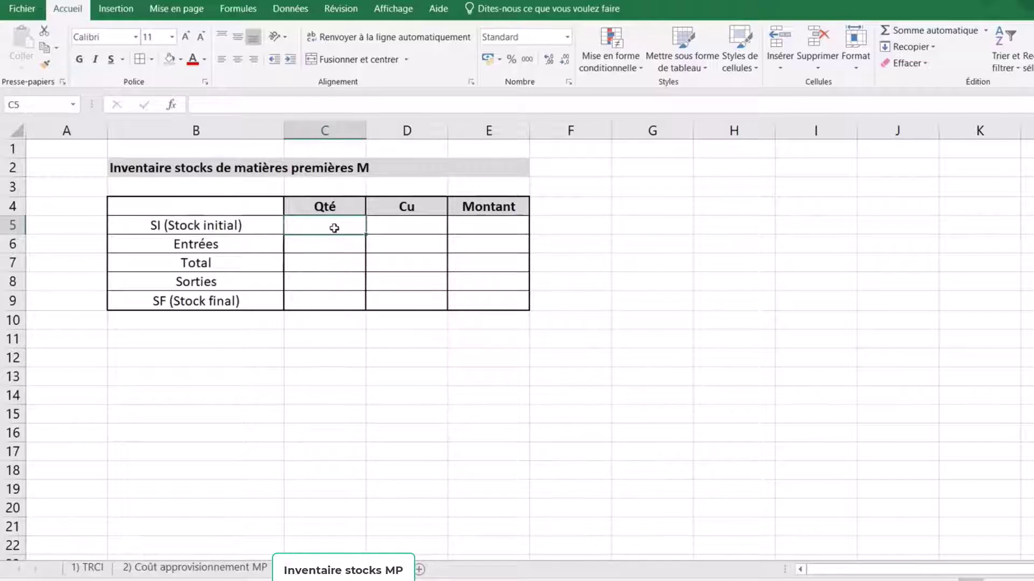
pyautogui.write('2800')
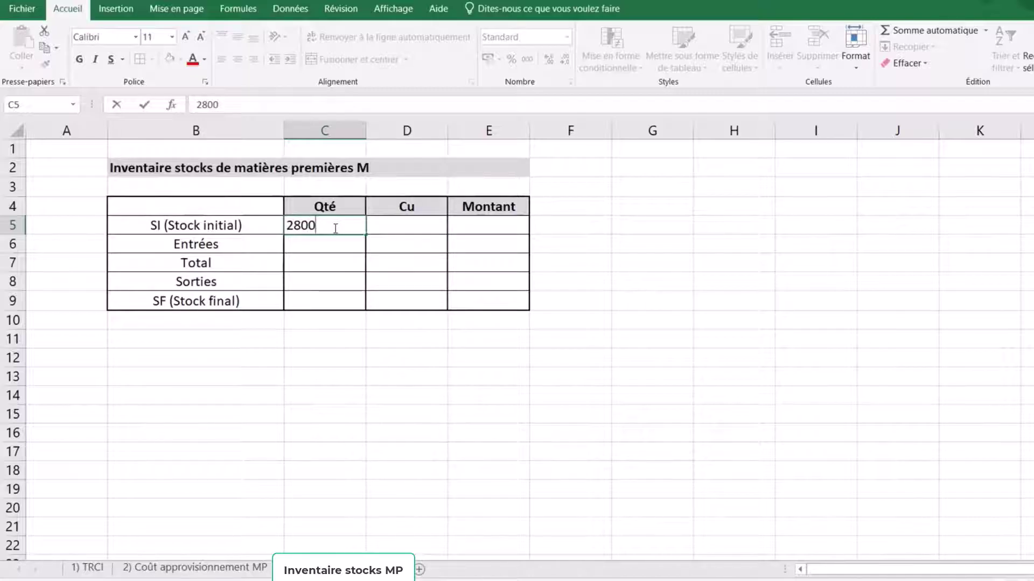
pyautogui.click(404, 226)
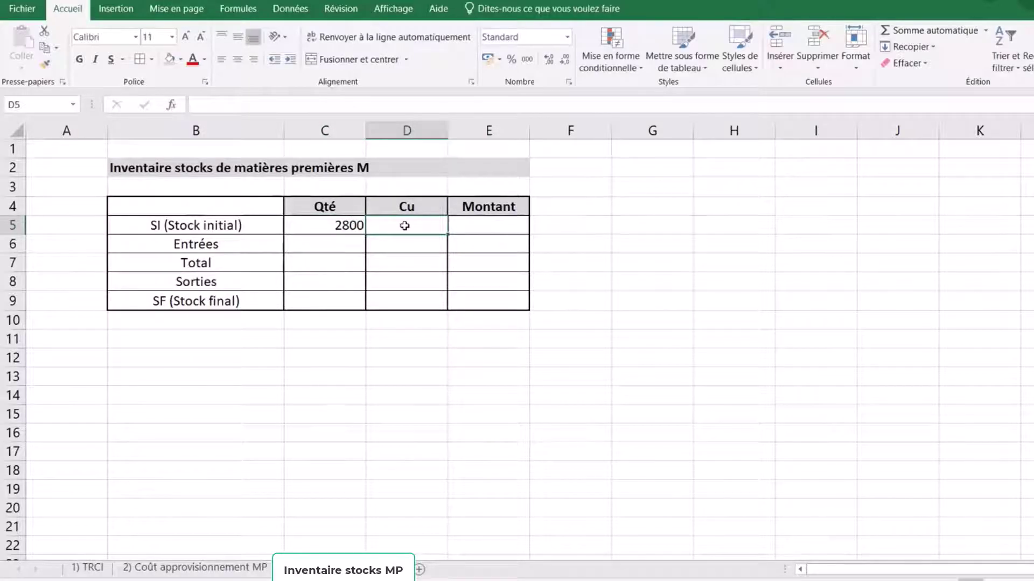
pyautogui.write('35')
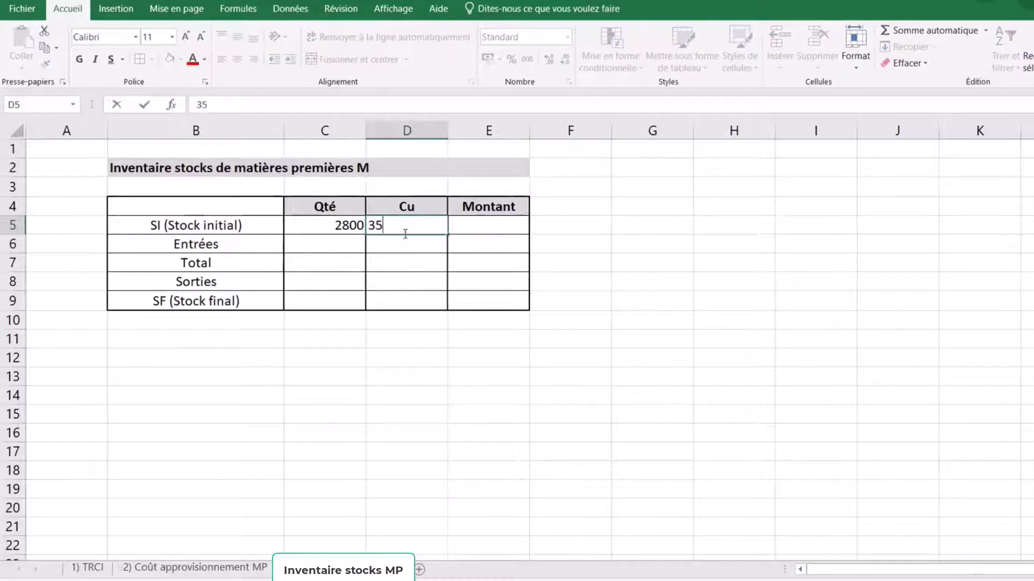
pyautogui.click(429, 391)
pyautogui.click(420, 226)
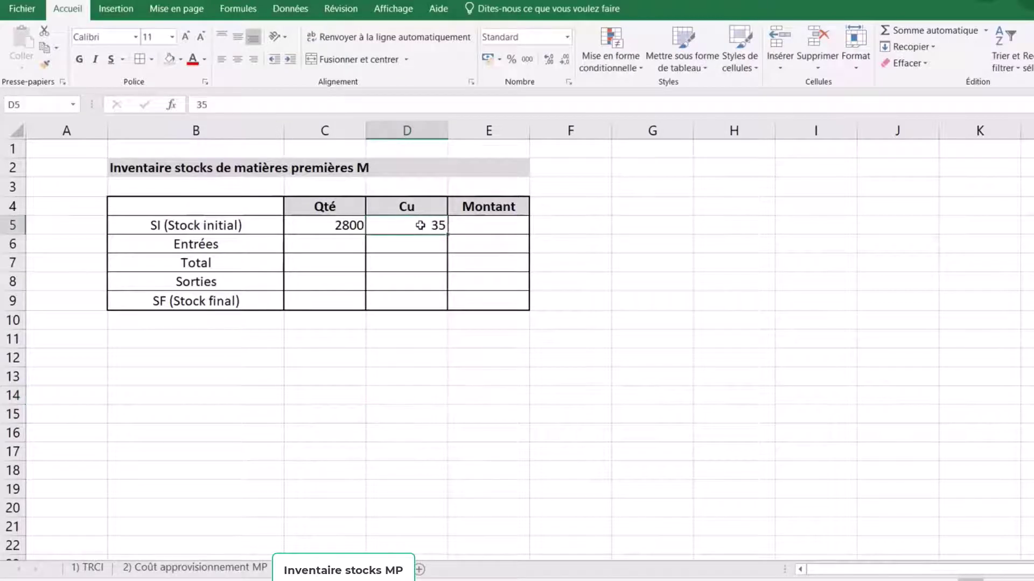
pyautogui.click(493, 58)
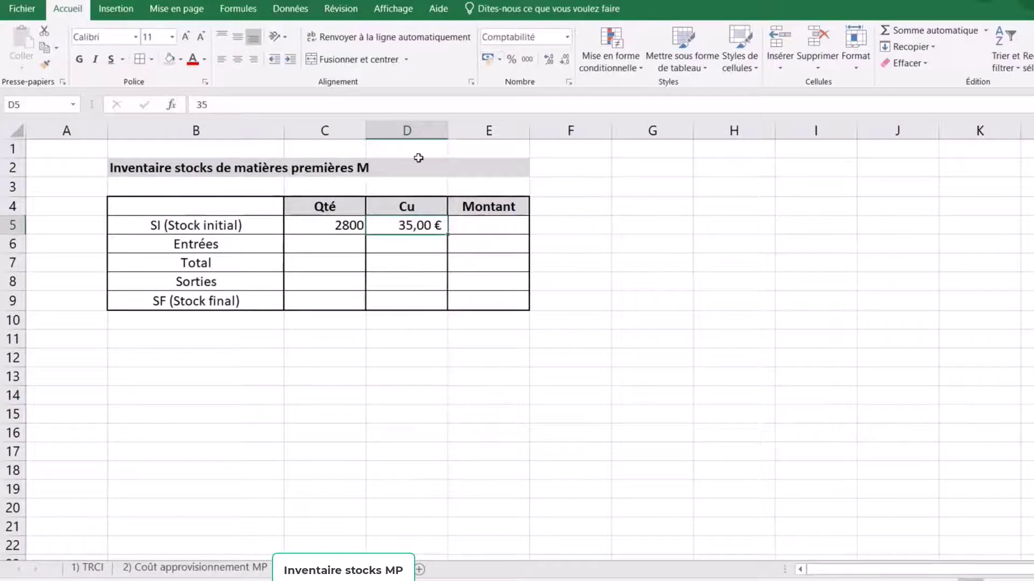
# Format the initial stock quantity in C5 as a number with a thousands separator and no decimals.
pyautogui.click(324, 226)
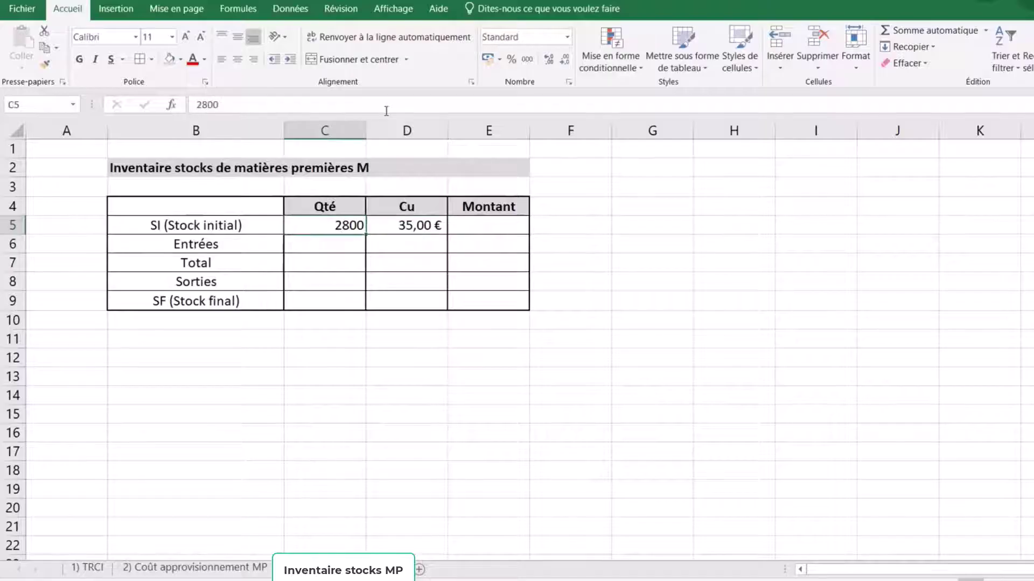
pyautogui.click(568, 82)
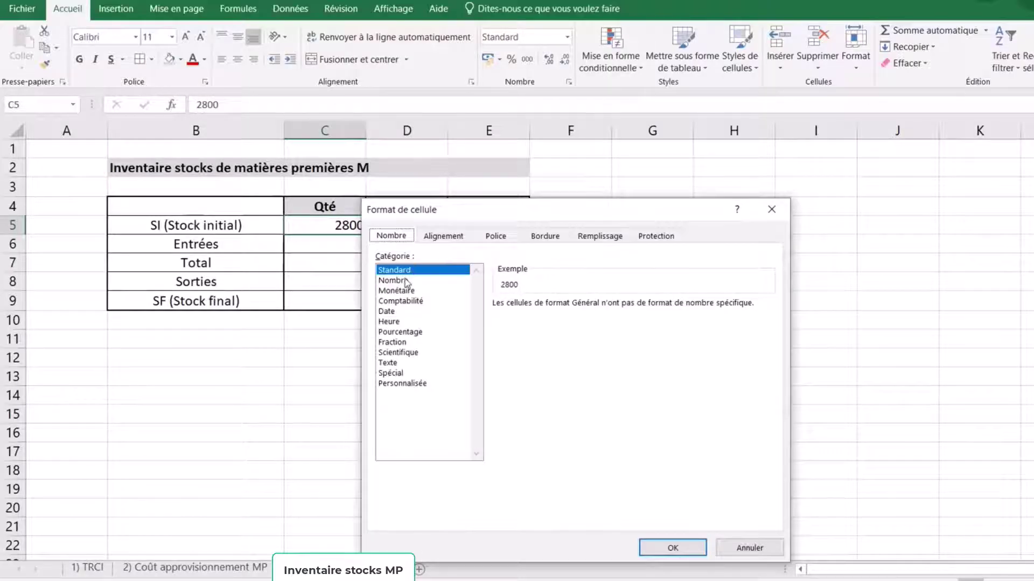
pyautogui.click(408, 281)
pyautogui.click(596, 326)
pyautogui.click(628, 309)
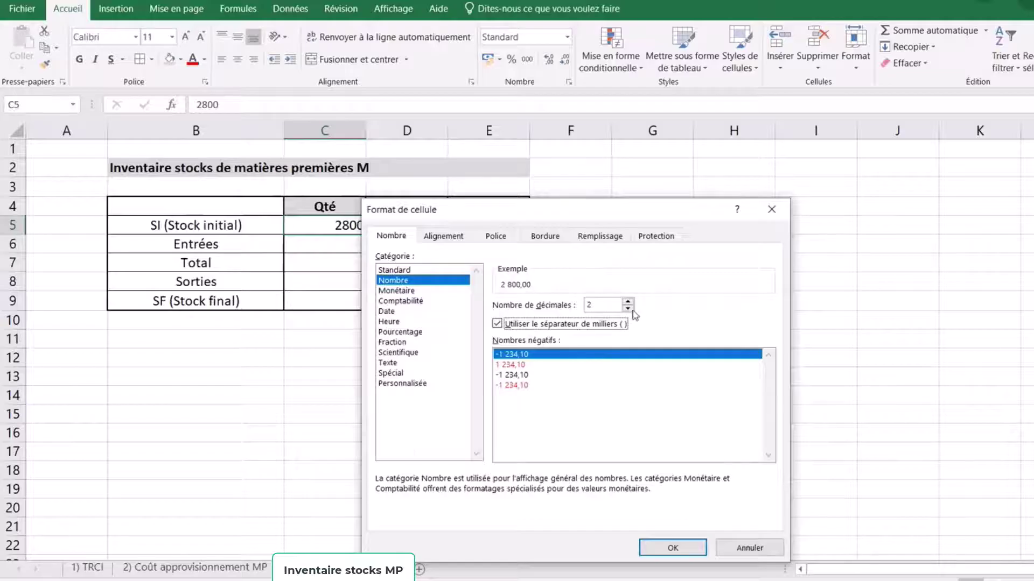
pyautogui.click(627, 309)
pyautogui.click(673, 548)
pyautogui.click(335, 442)
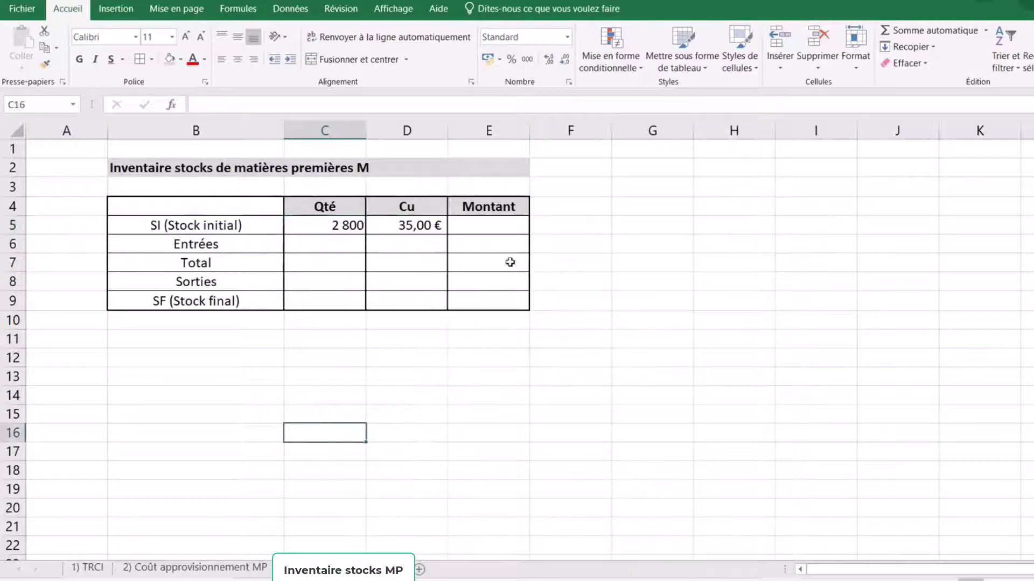
# Calculate the initial stock amount in E5 by multiplying quantity by unit cost with =C5*D5.
pyautogui.click(494, 228)
pyautogui.write('=')
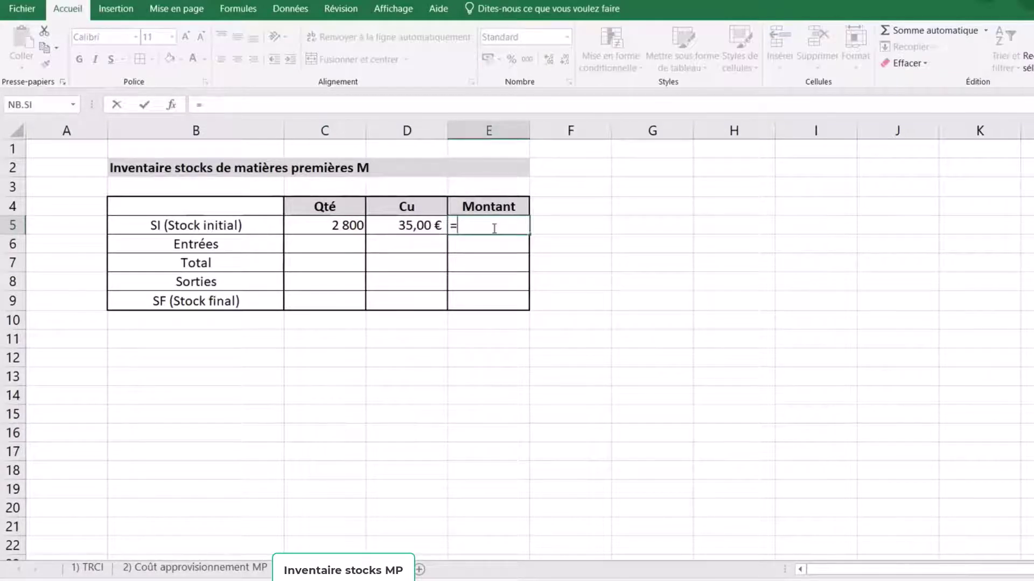
pyautogui.click(348, 225)
pyautogui.write('*')
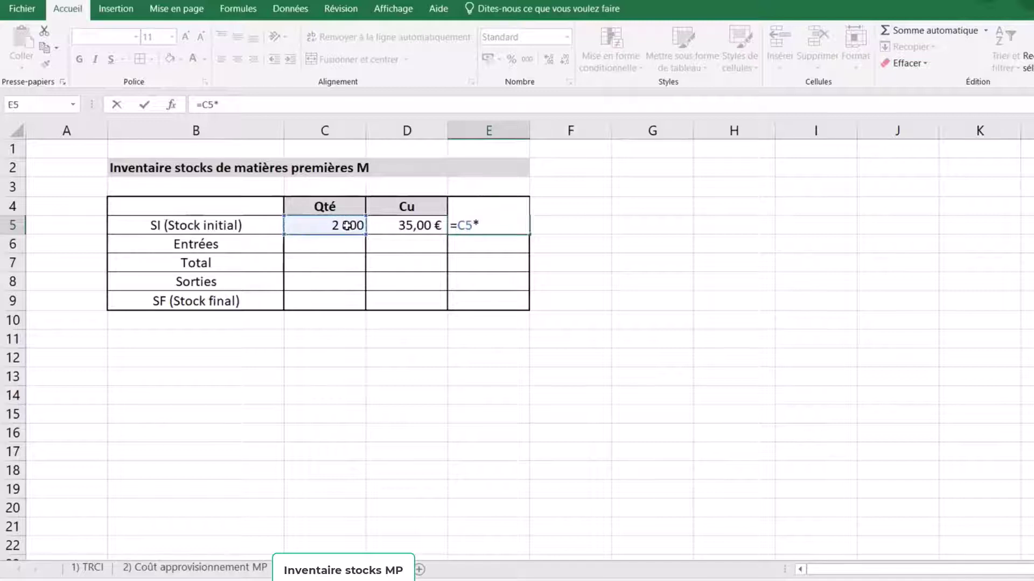
pyautogui.click(399, 227)
pyautogui.press('Return')
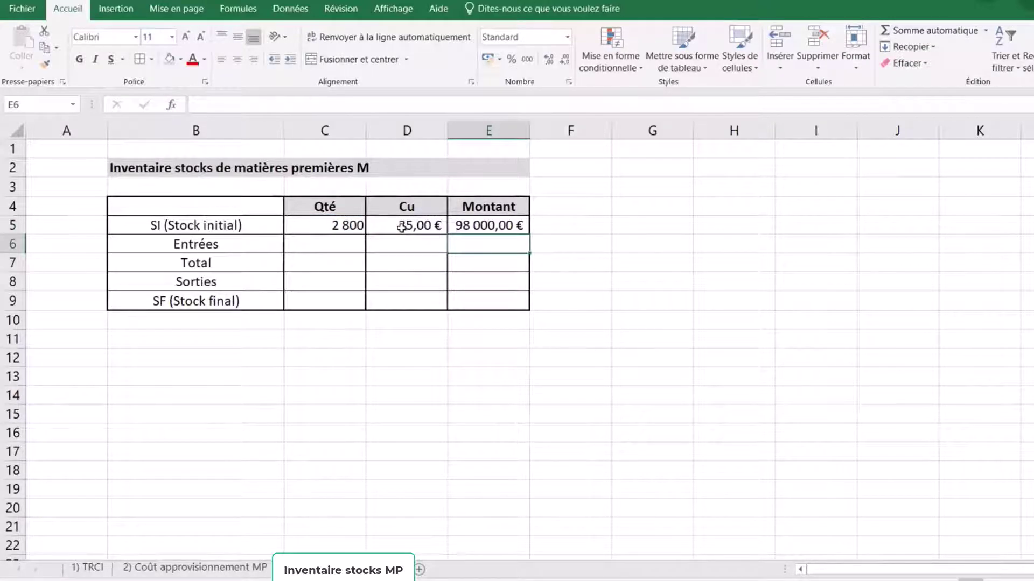
# Link the Entrées quantity in C6 to the total supply quantity of M, cell C7 on the "2) Coût approvisionnement MP" sheet.
pyautogui.click(331, 243)
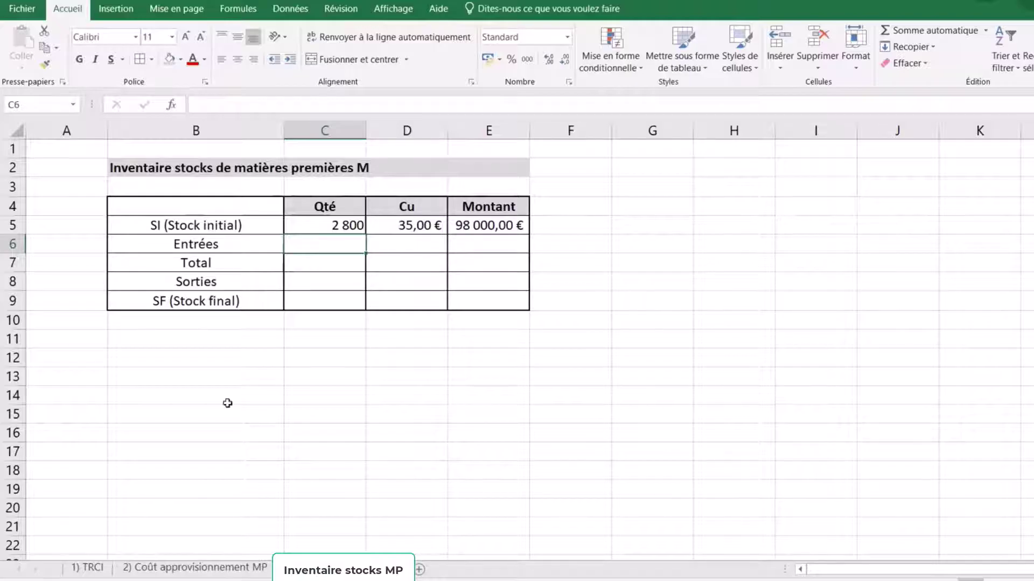
pyautogui.click(216, 570)
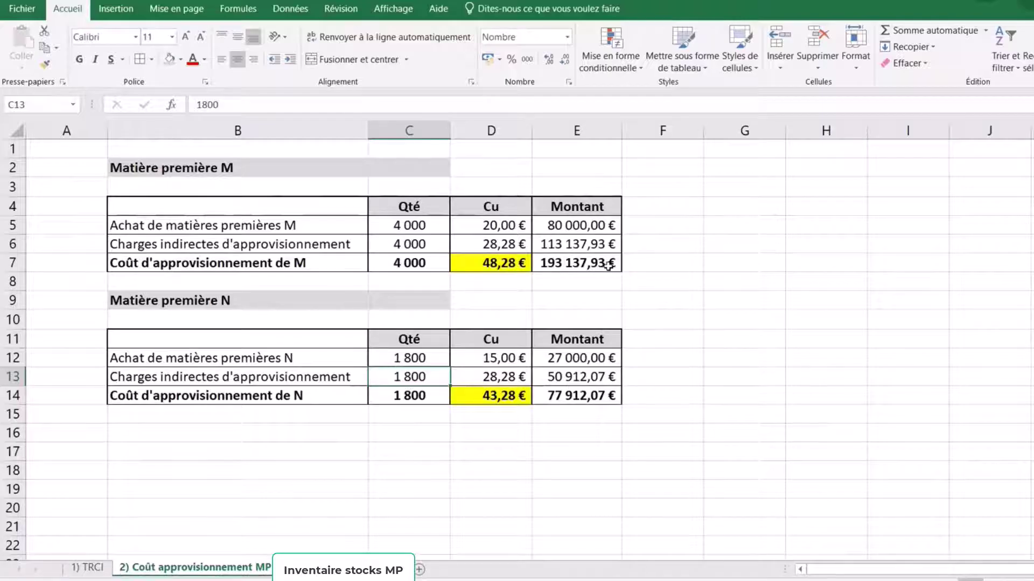
pyautogui.click(343, 570)
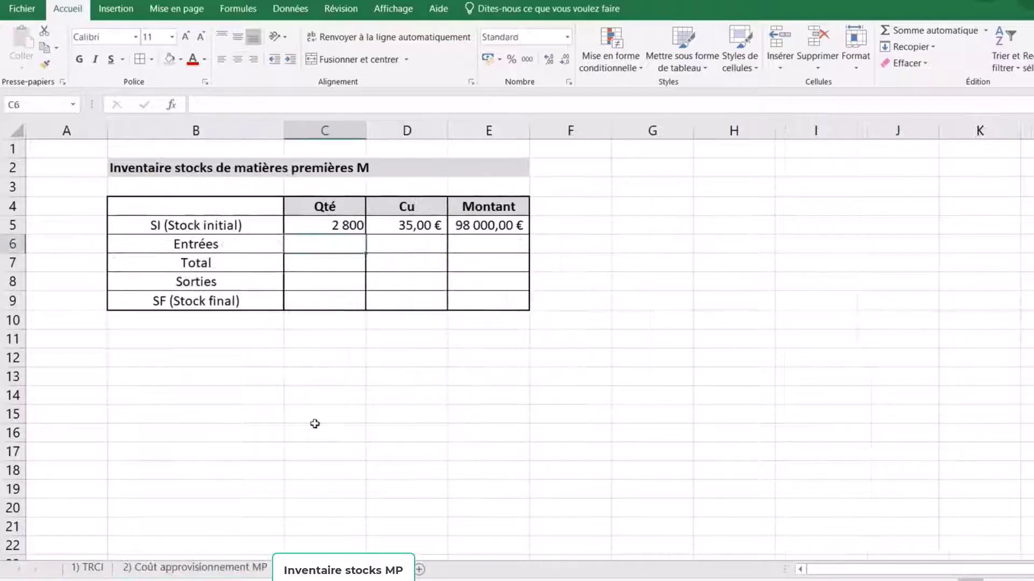
pyautogui.click(340, 243)
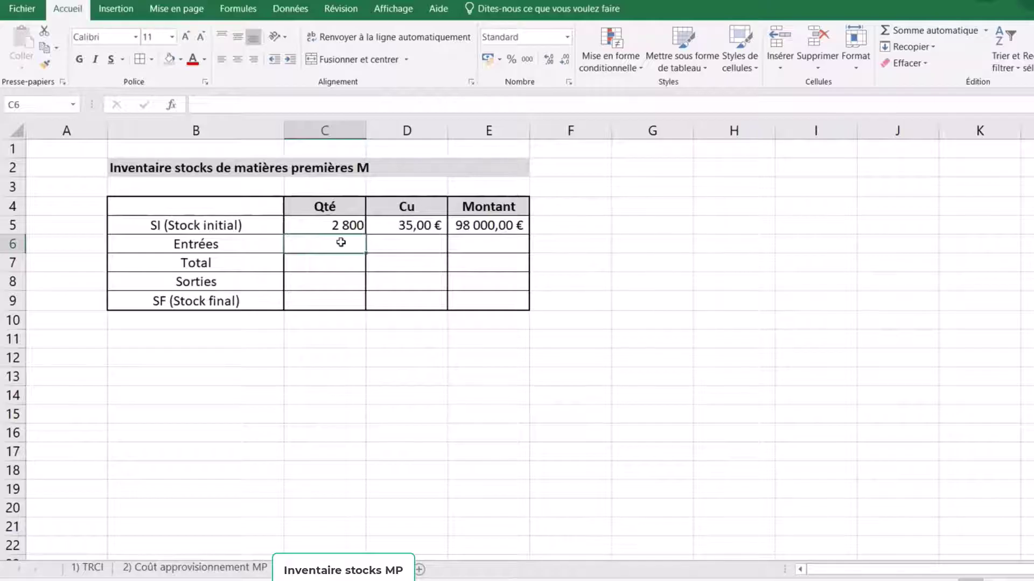
pyautogui.write('=')
pyautogui.click(193, 567)
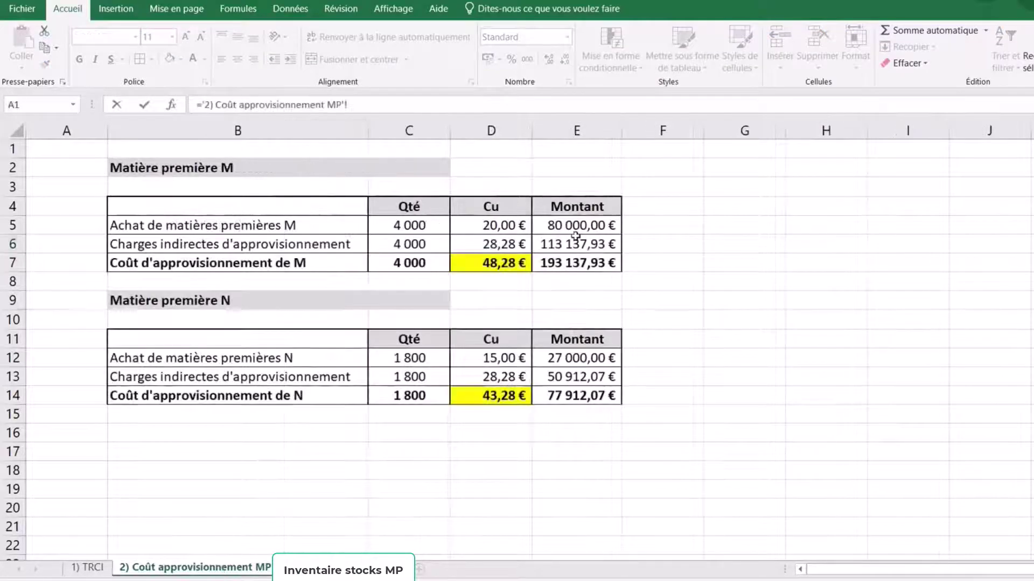
pyautogui.click(415, 262)
pyautogui.press('Return')
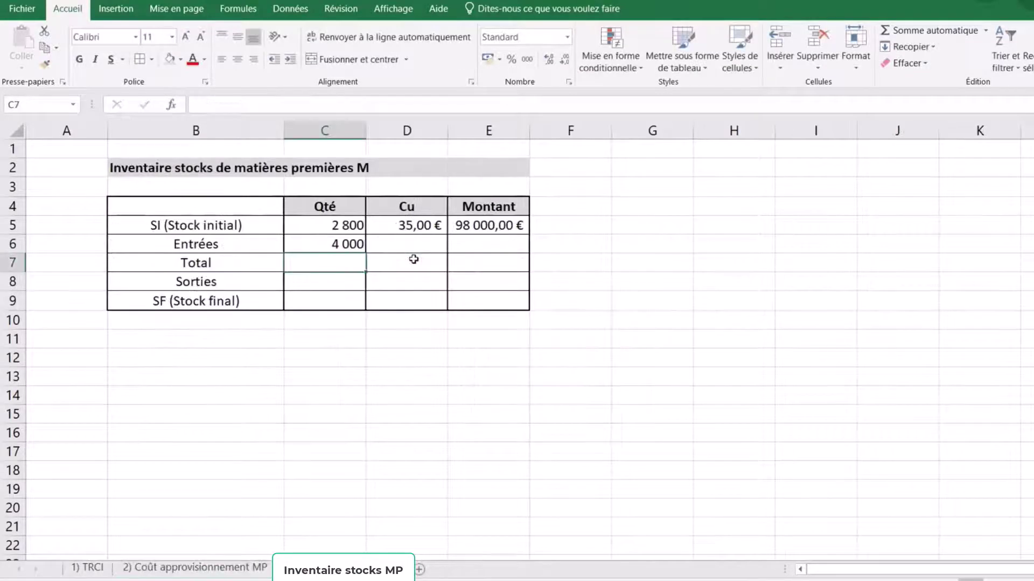
# Copy the C6 link across to D6:E6 and format both the unit cost and the amount as euro accounting.
pyautogui.click(347, 242)
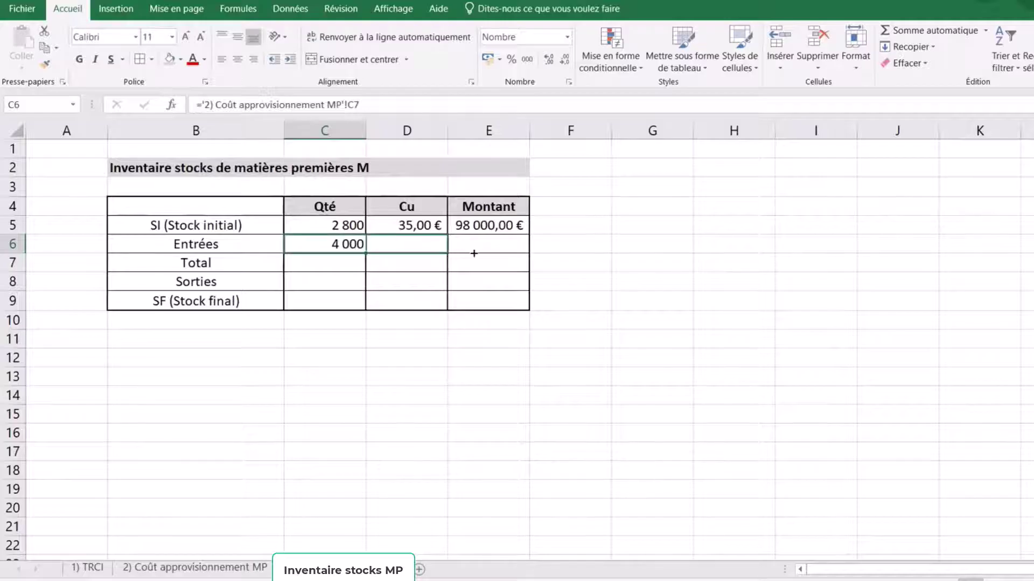
pyautogui.moveTo(474, 253); pyautogui.dragTo(474, 251)
pyautogui.press('Right')
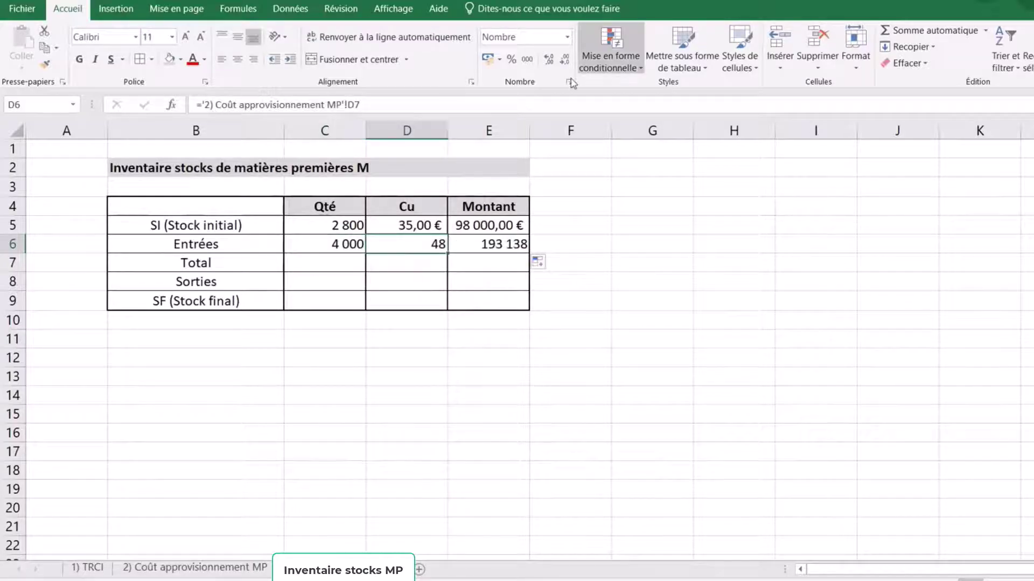
pyautogui.click(488, 58)
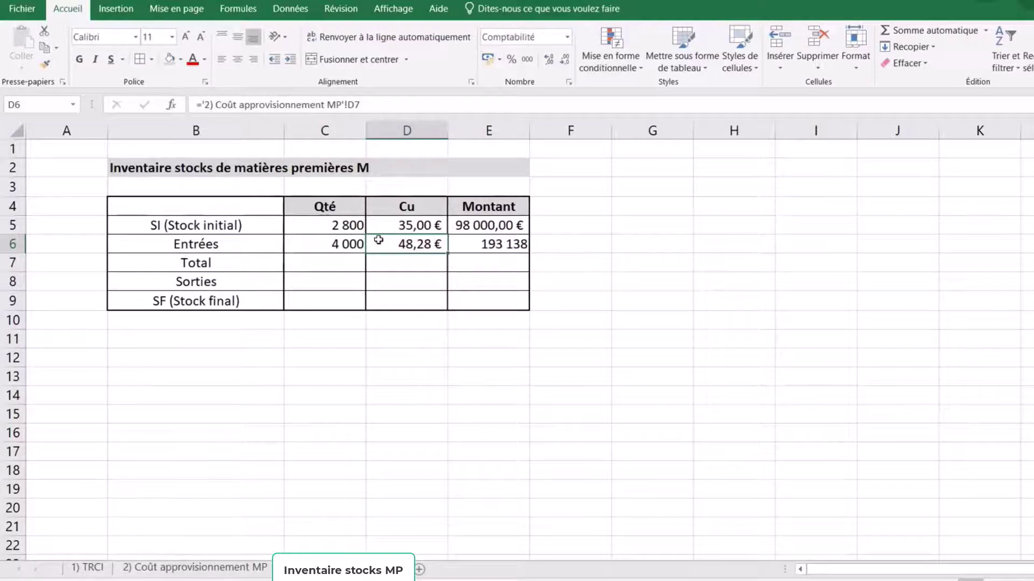
pyautogui.click(479, 247)
pyautogui.click(487, 61)
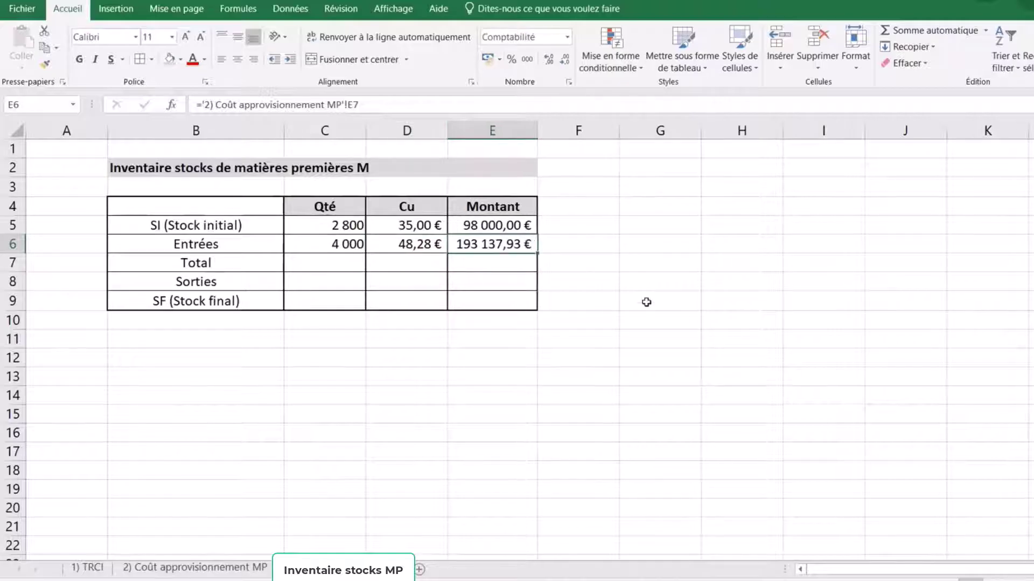
# Centre the contents of the whole Qté column C.
pyautogui.click(343, 245)
pyautogui.click(343, 222)
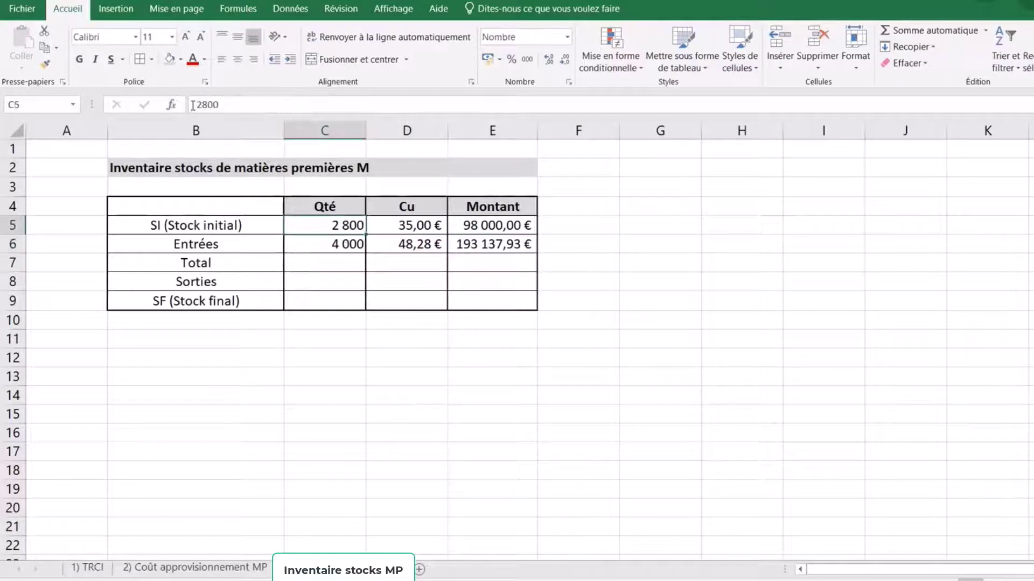
pyautogui.moveTo(341, 220); pyautogui.dragTo(335, 206)
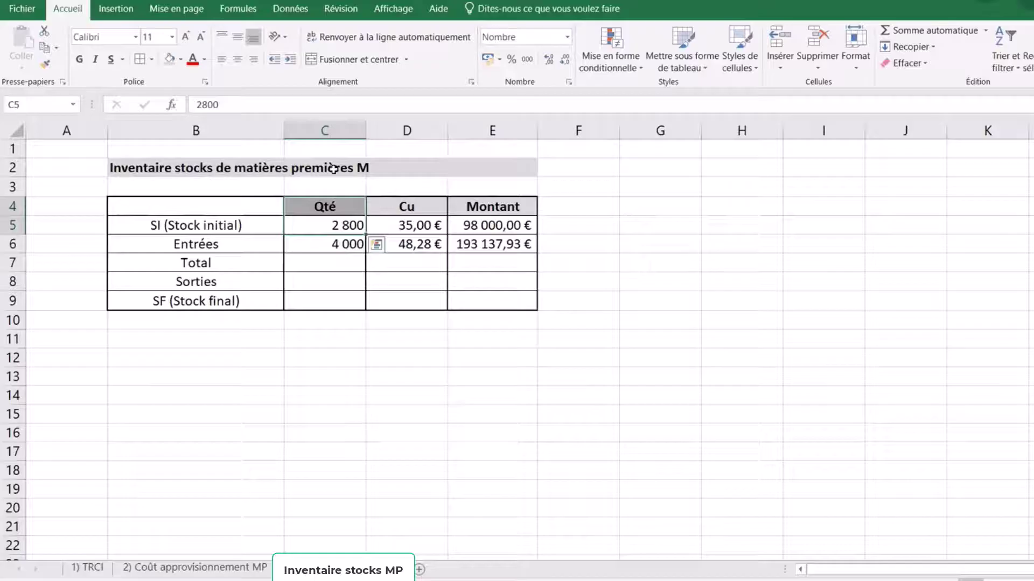
pyautogui.click(335, 130)
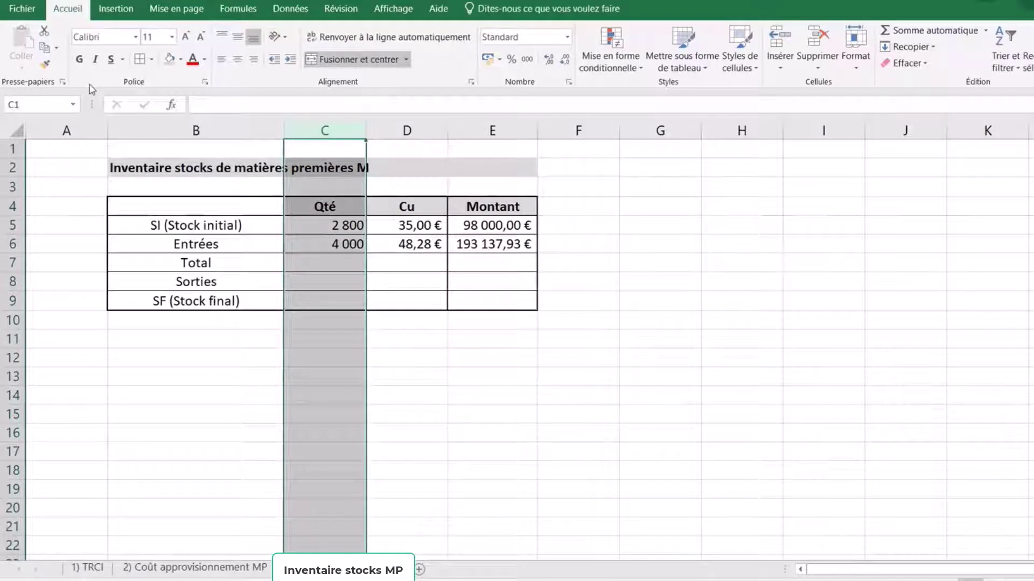
pyautogui.click(237, 59)
pyautogui.click(741, 358)
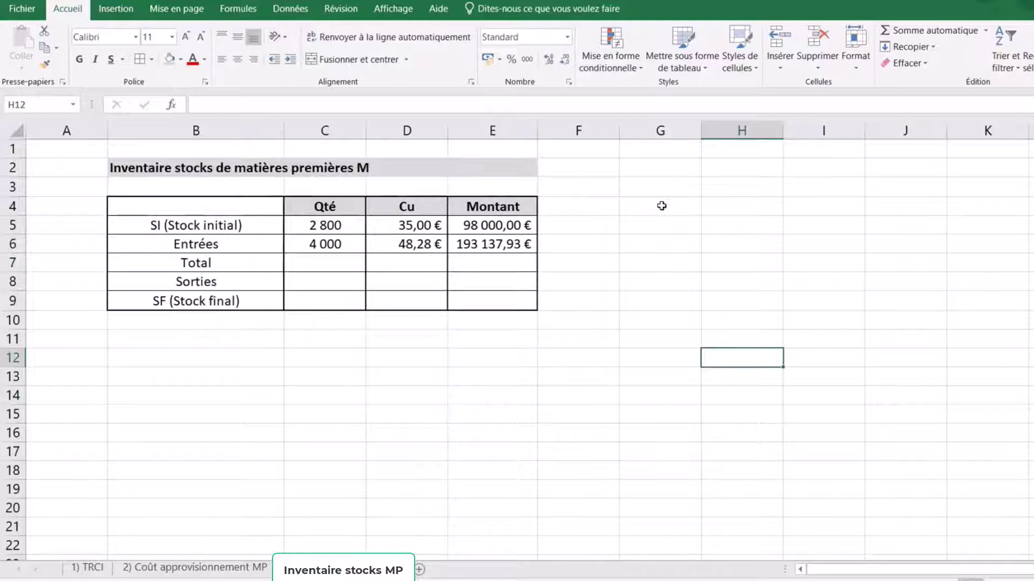
# Total the initial stock and Entrées quantities in C7 with =SOMME(C5:C6).
pyautogui.click(327, 222)
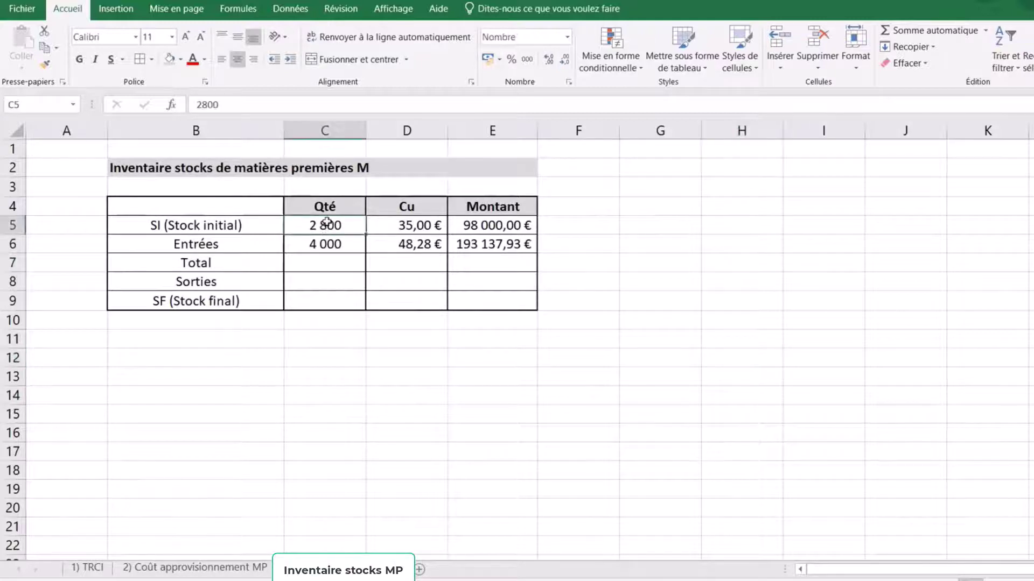
pyautogui.click(327, 244)
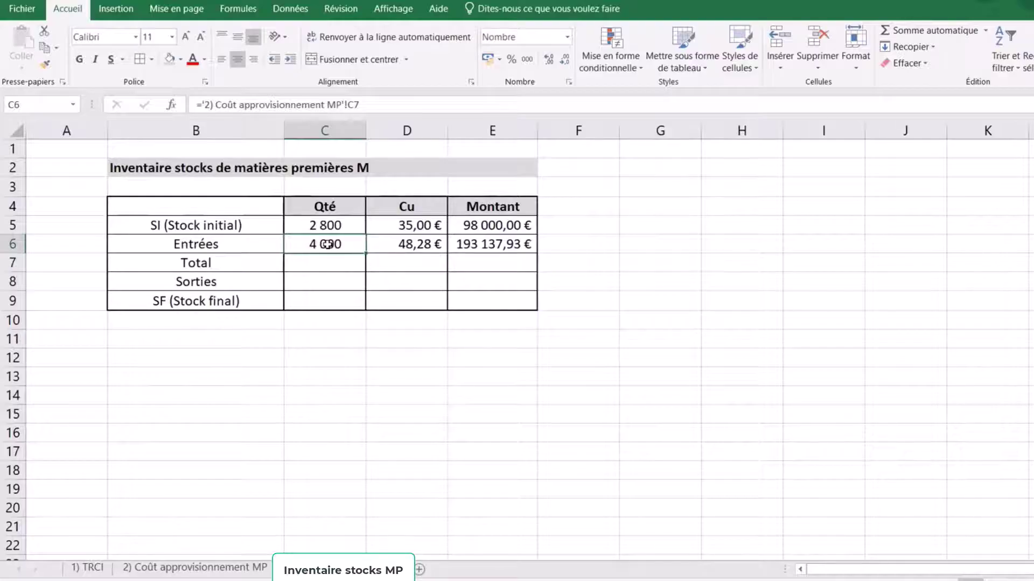
pyautogui.click(324, 263)
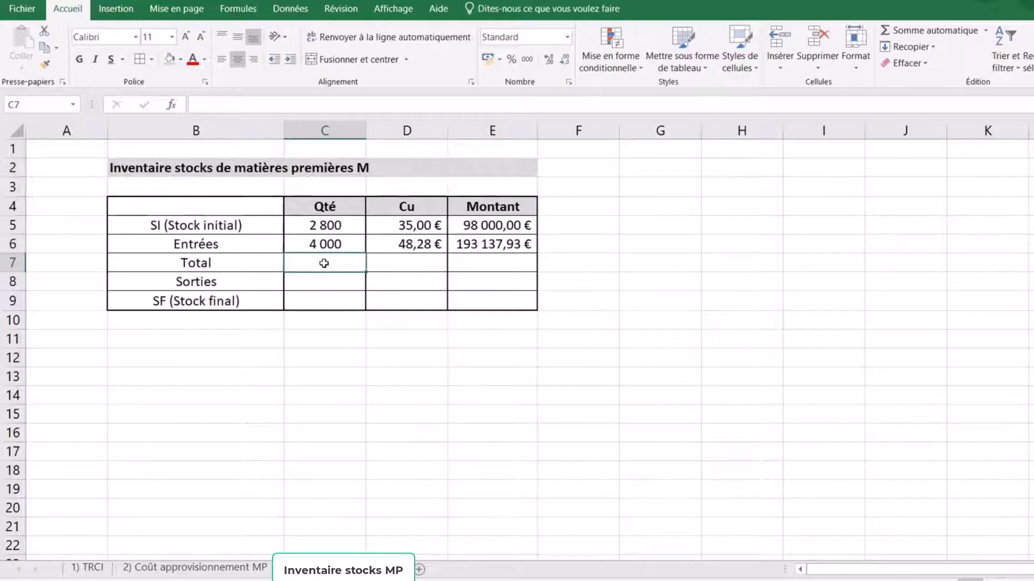
pyautogui.click(902, 31)
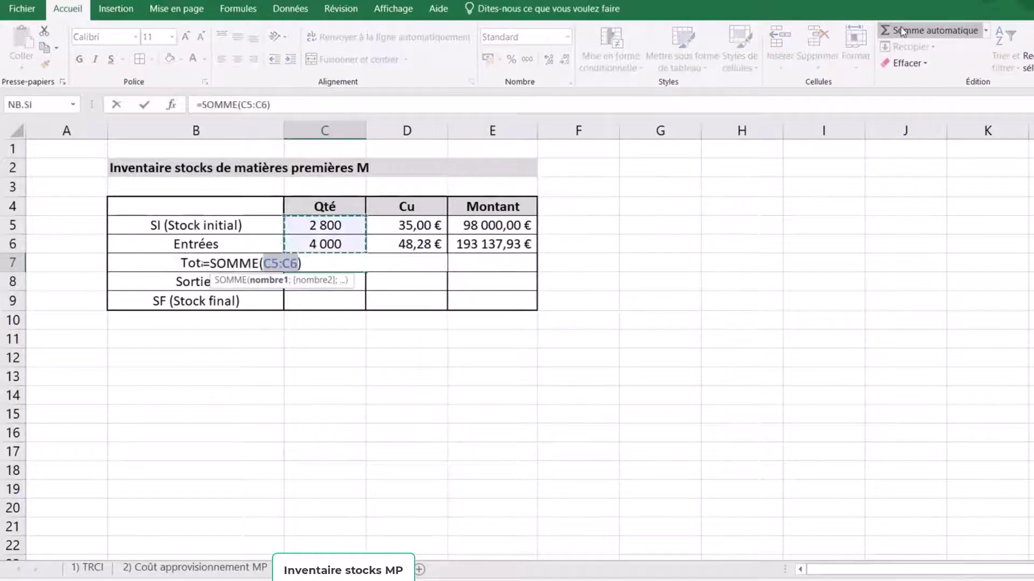
pyautogui.press('Return')
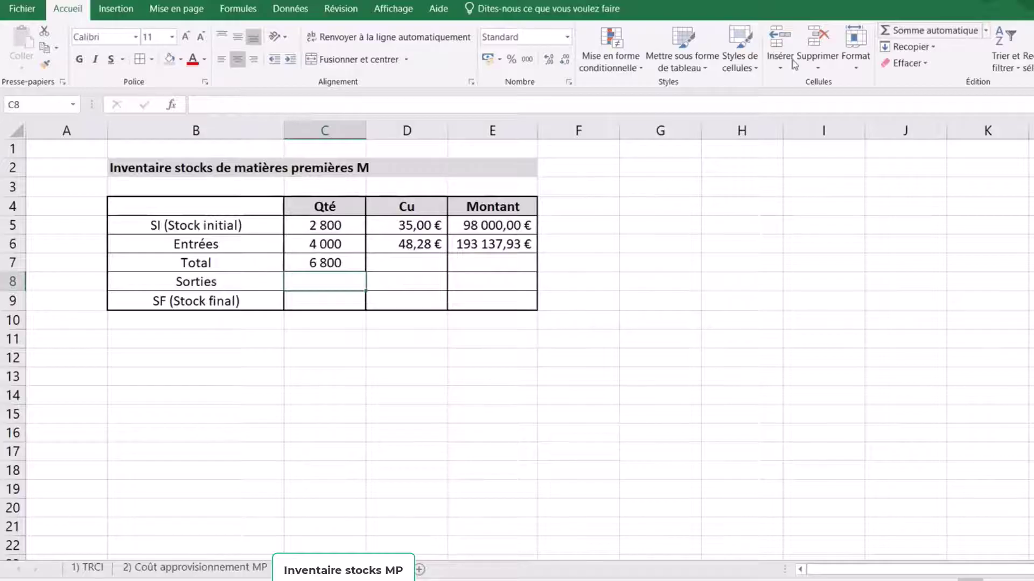
# Make the Total row cells C7:E7 bold.
pyautogui.moveTo(350, 259); pyautogui.dragTo(489, 264)
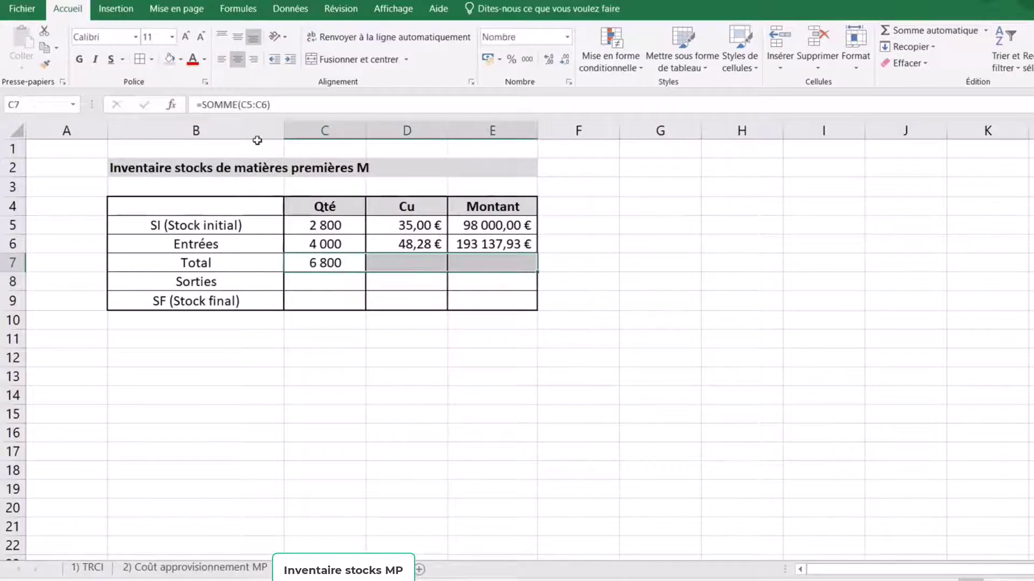
pyautogui.click(79, 60)
pyautogui.click(331, 264)
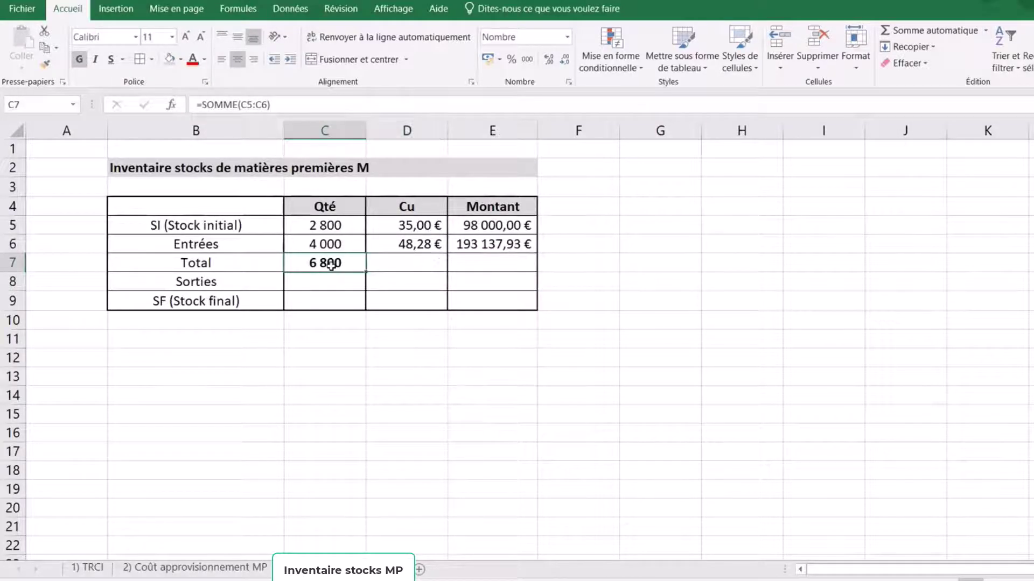
# Total the initial stock and Entrées amounts in E7 with =SOMME(E5:E6).
pyautogui.click(503, 263)
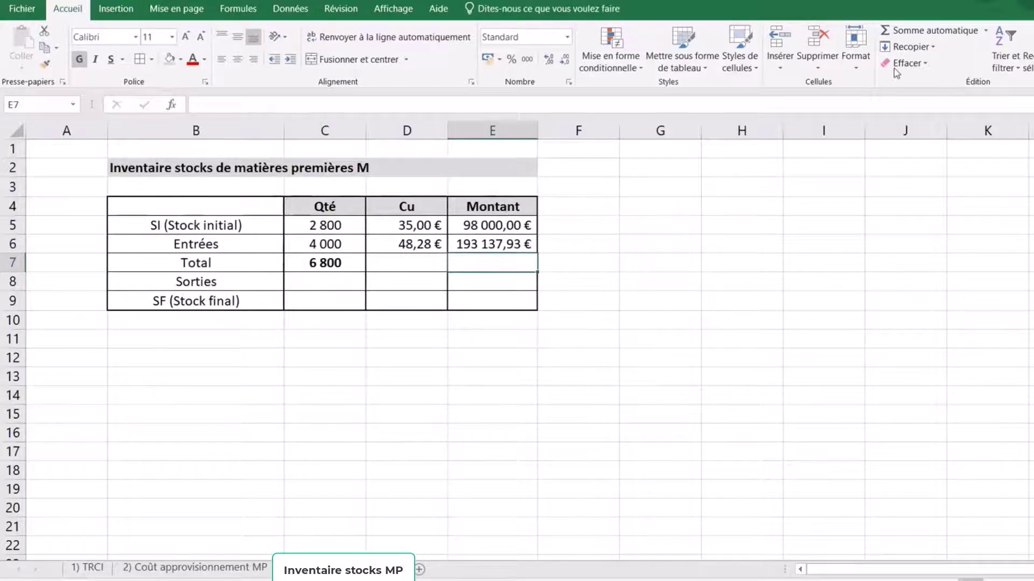
pyautogui.click(899, 31)
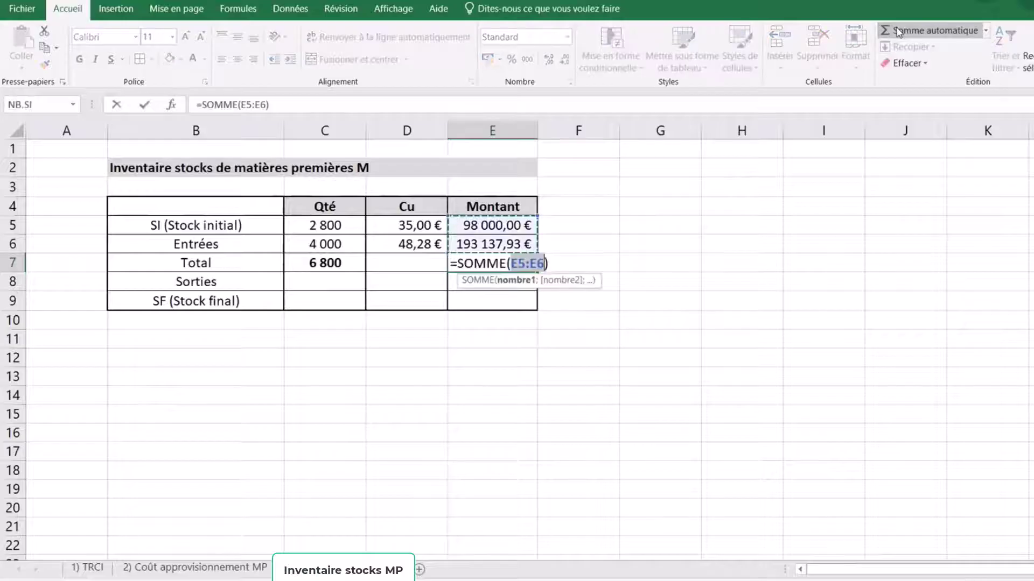
pyautogui.press('Return')
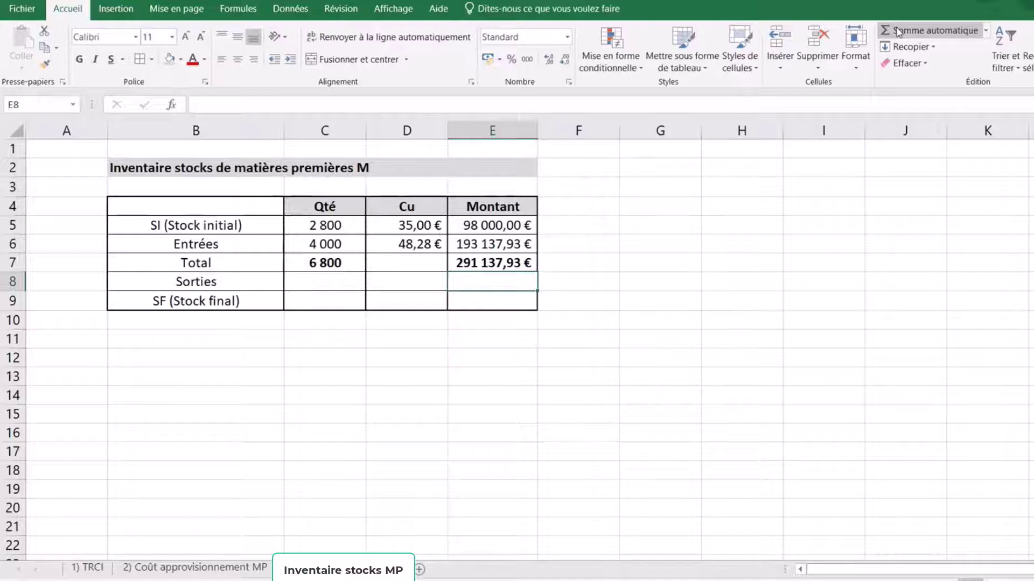
# Highlight the Total row's unit cost cell D7 with a yellow fill and red font.
pyautogui.click(411, 265)
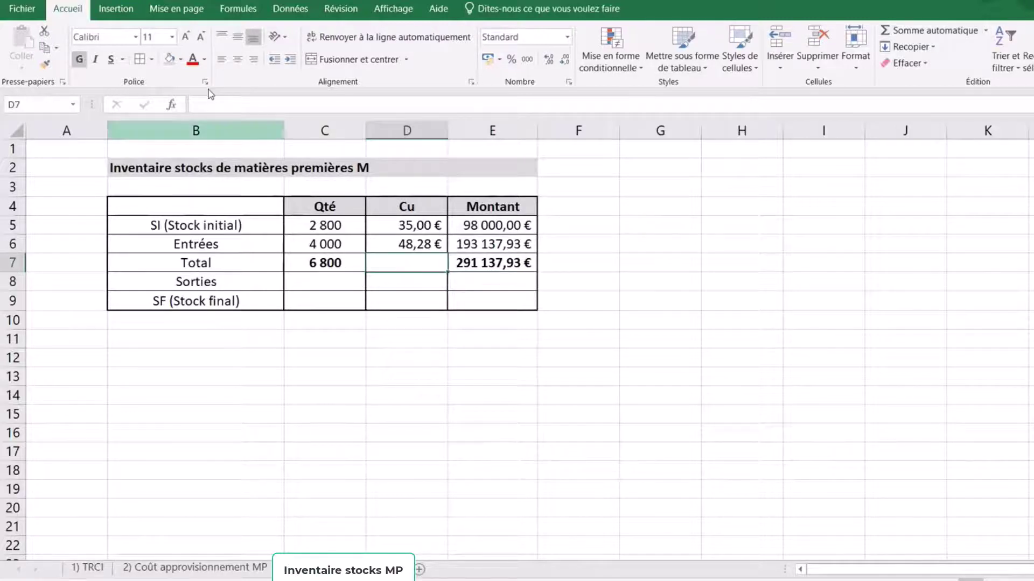
pyautogui.click(180, 59)
pyautogui.click(206, 171)
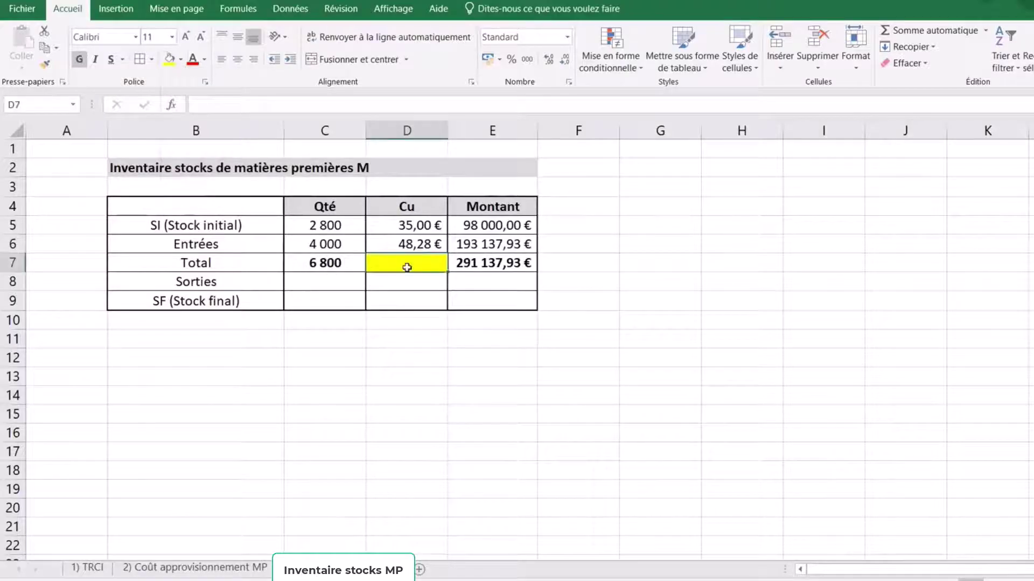
# Calculate the Total row's unit cost in D7 by dividing amount by quantity with =E7/C7.
pyautogui.write('=')
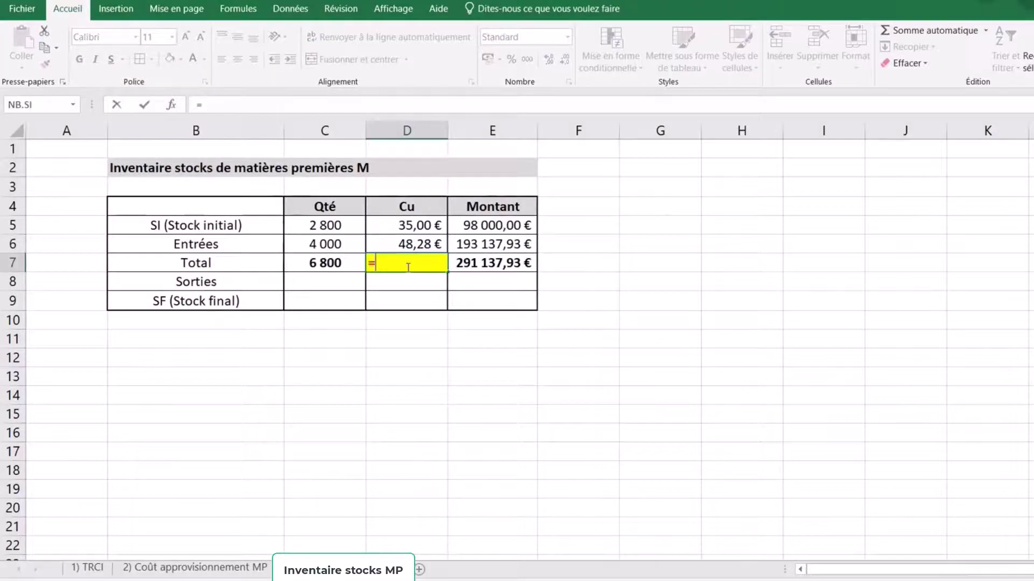
pyautogui.click(492, 259)
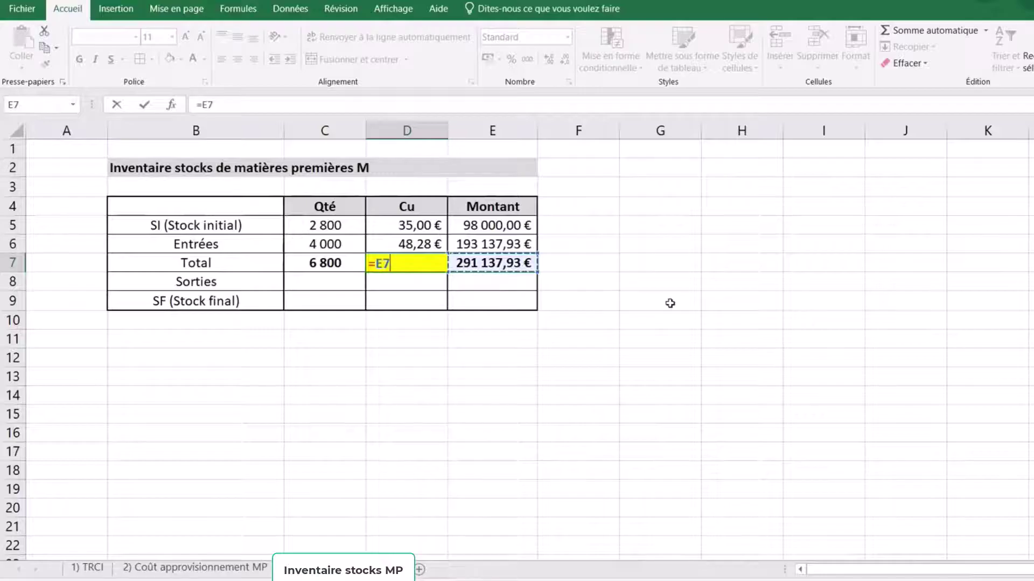
pyautogui.write('/')
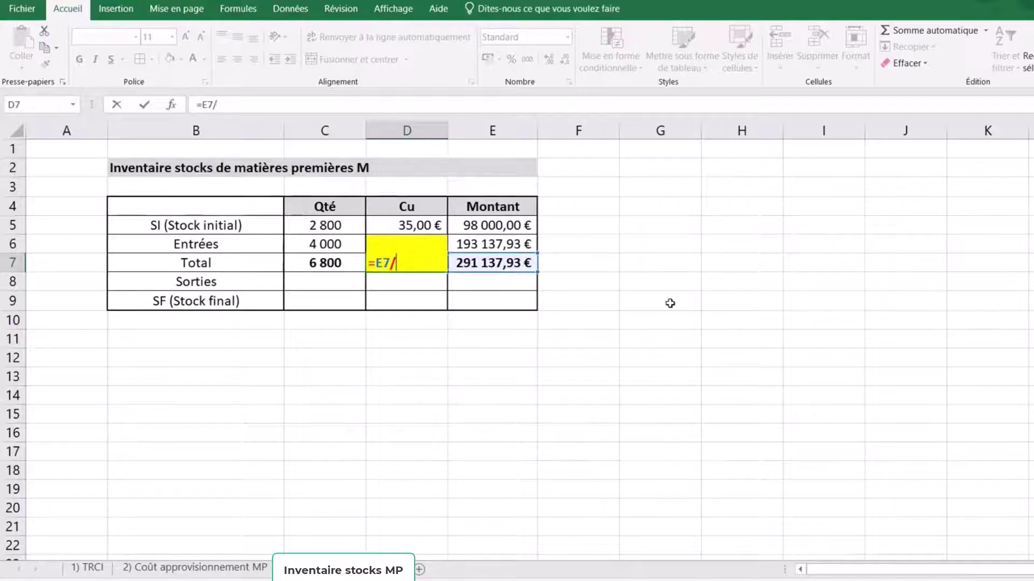
pyautogui.click(330, 263)
pyautogui.press('Return')
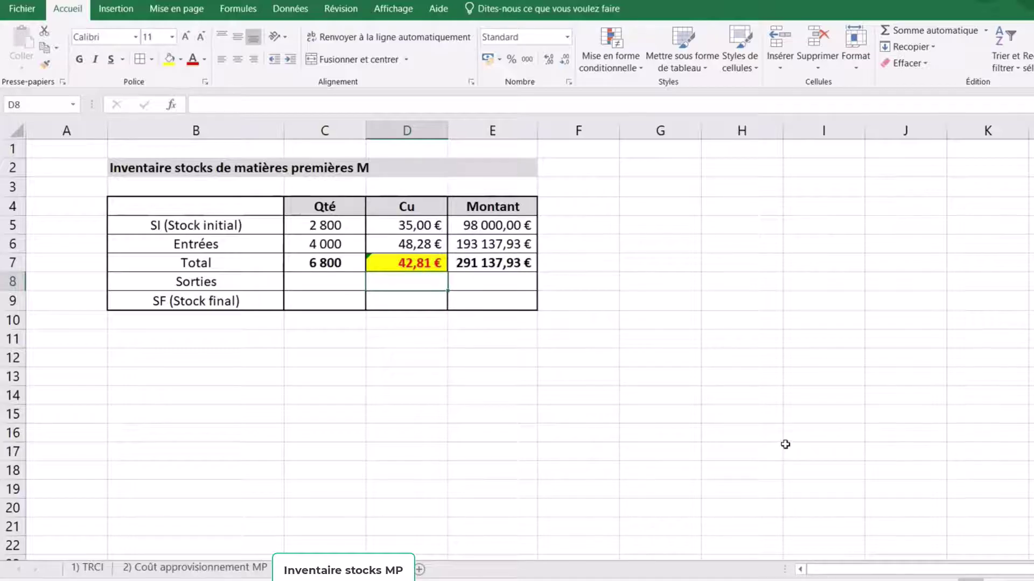
# Enter the label CUMP in G5 and its meaning, "Coût Unitaire Moyen Pondéré", in H5.
pyautogui.click(666, 224)
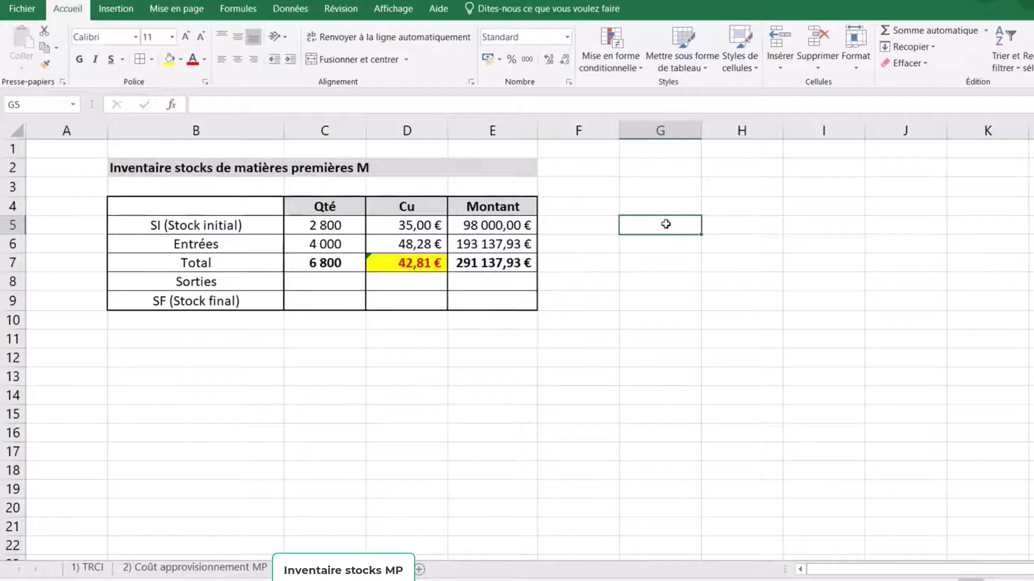
pyautogui.write('CUMP')
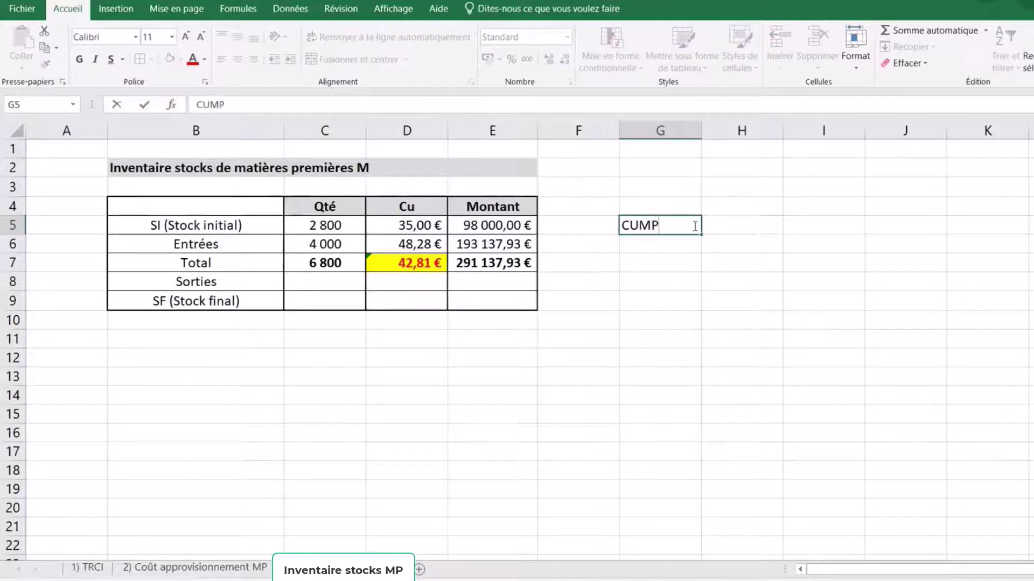
pyautogui.click(731, 229)
pyautogui.write('Co')
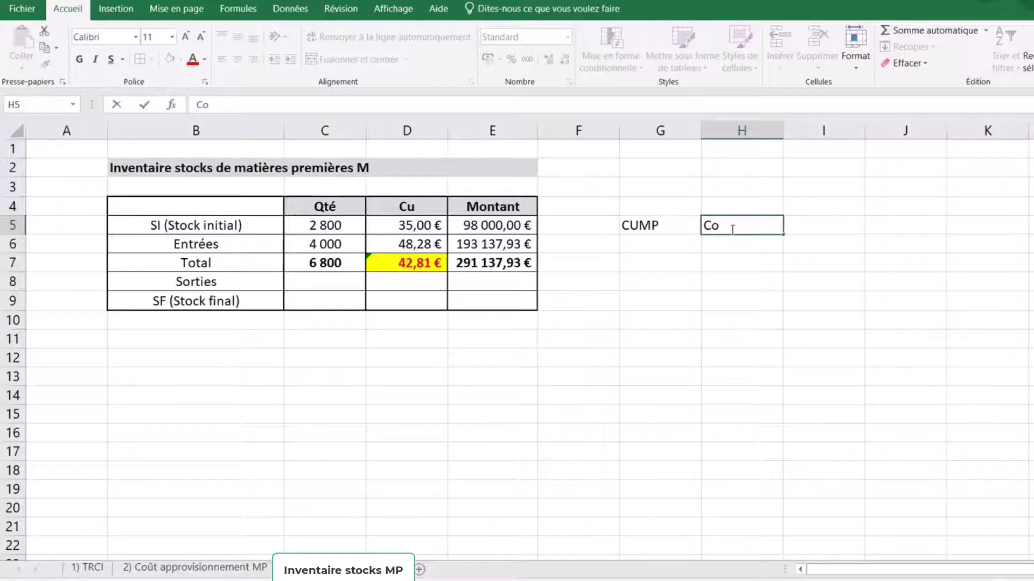
pyautogui.write('ût UNita')
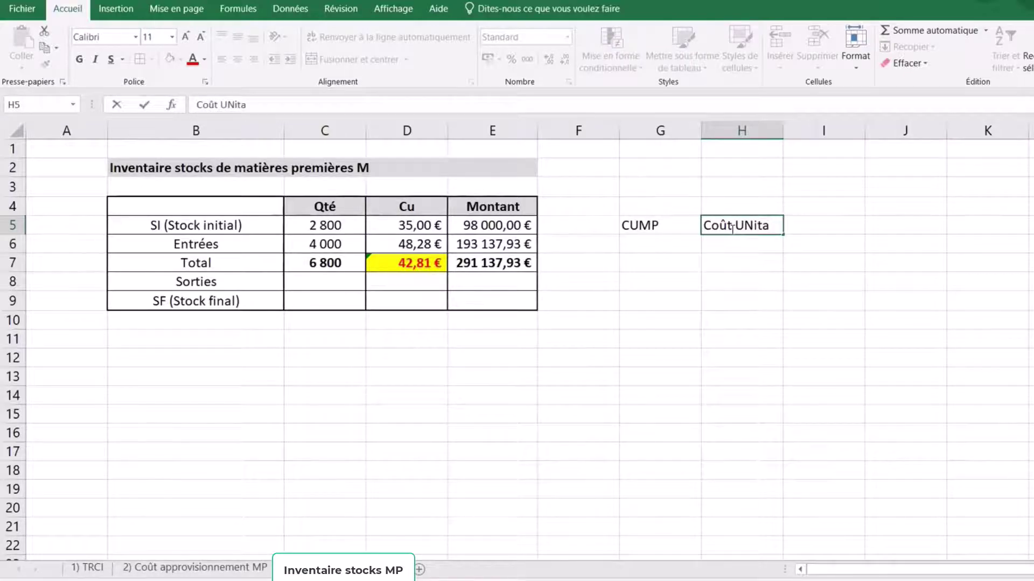
pyautogui.press('BackSpace')
pyautogui.press('BackSpace')
pyautogui.press('BackSpace')
pyautogui.press('BackSpace')
pyautogui.write('niat')
pyautogui.press('BackSpace')
pyautogui.write('taire Moyen P')
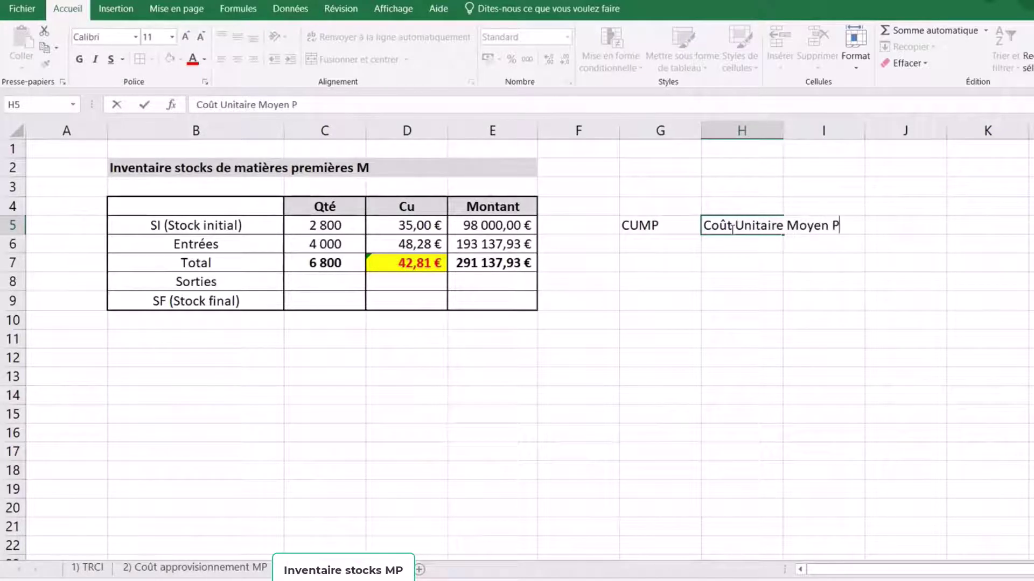
pyautogui.write('ondéré')
pyautogui.click(735, 338)
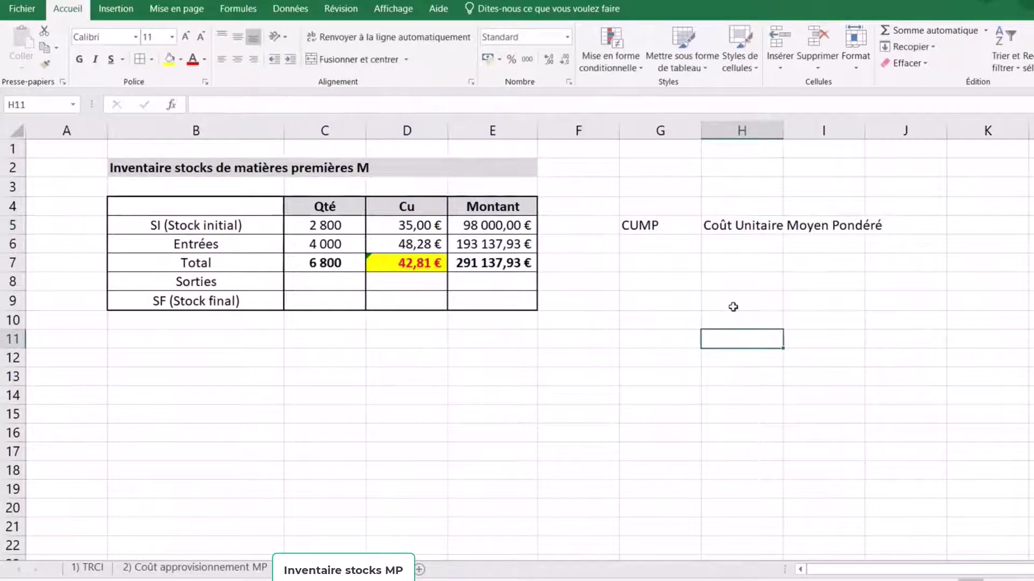
# Centre the CUMP label in G5 and merge and centre its definition across H5:J5.
pyautogui.moveTo(663, 226); pyautogui.dragTo(913, 225)
pyautogui.click(237, 59)
pyautogui.click(611, 261)
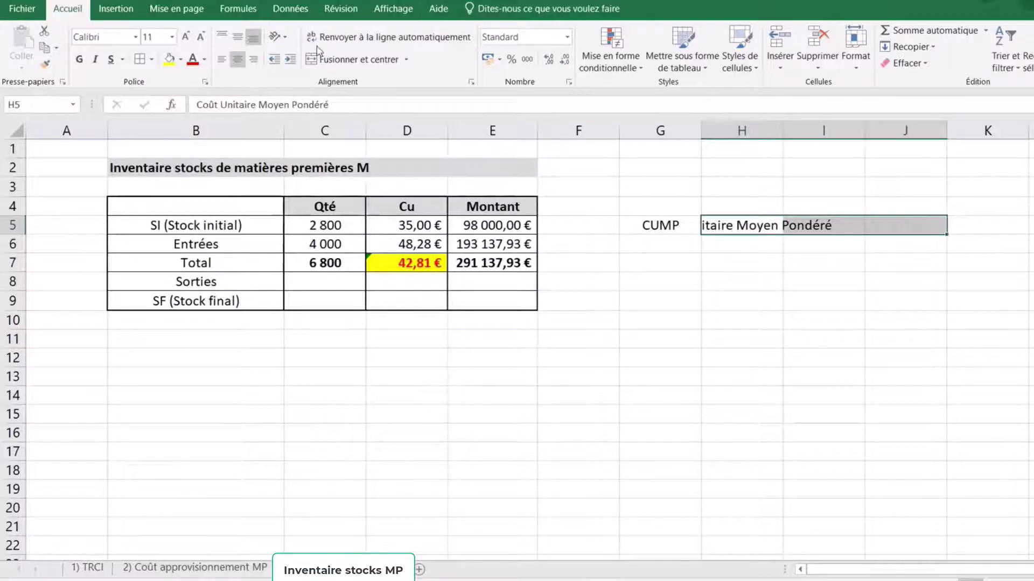
pyautogui.click(323, 58)
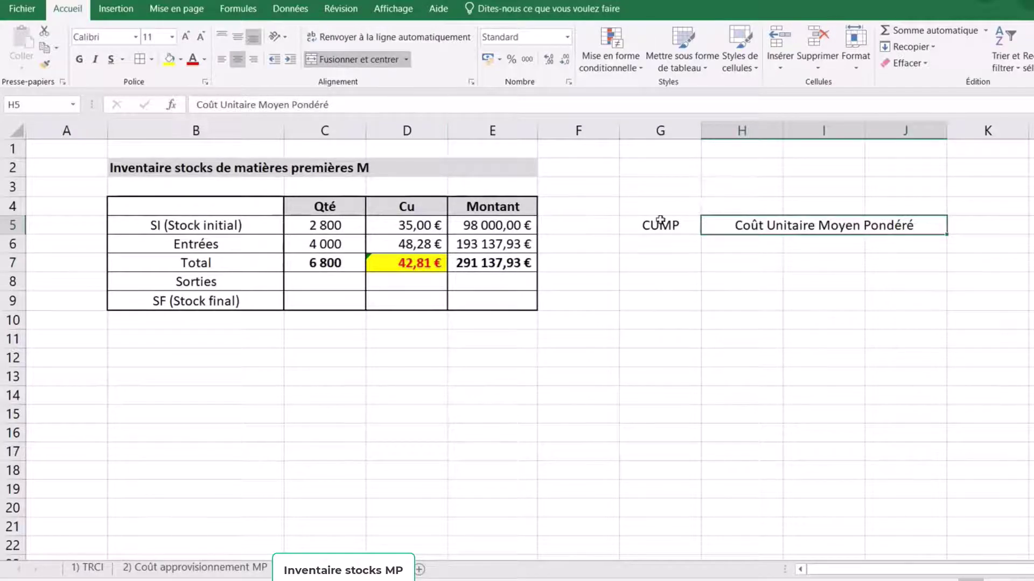
# Format the CUMP note in G5:J5 with a yellow fill and bold red text.
pyautogui.moveTo(660, 223); pyautogui.dragTo(792, 226)
pyautogui.click(169, 58)
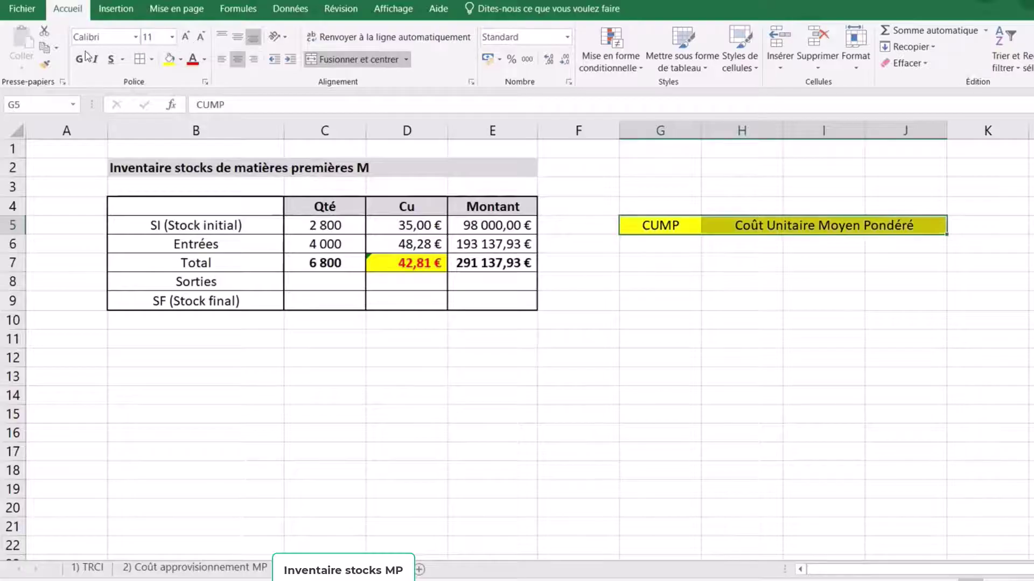
pyautogui.click(80, 57)
pyautogui.click(722, 302)
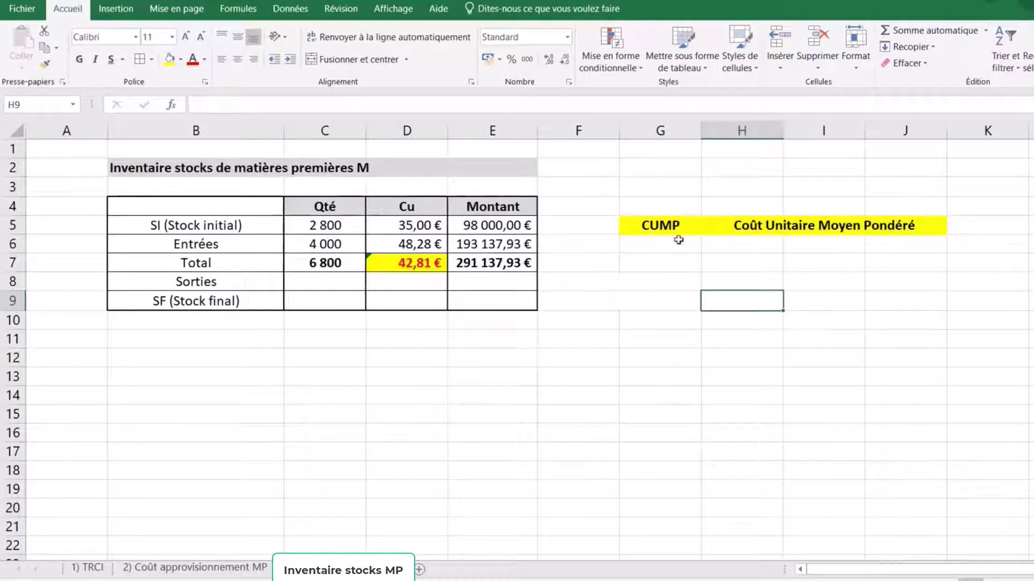
pyautogui.moveTo(662, 223); pyautogui.dragTo(781, 225)
pyautogui.click(192, 59)
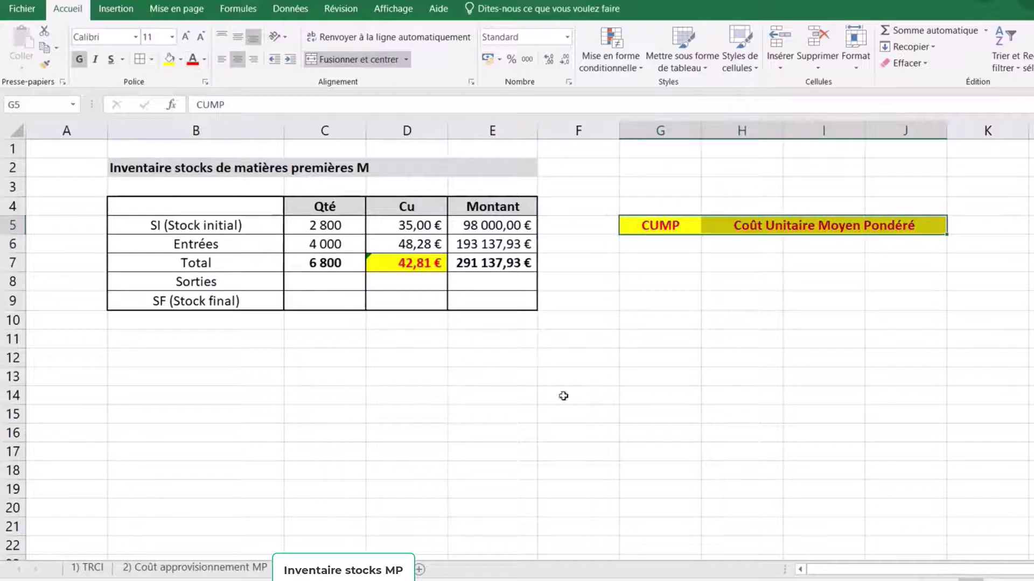
# Set the unit cost of Sorties in D8 and SF (Stock final) in D9 to the CUMP with =D7.
pyautogui.click(404, 256)
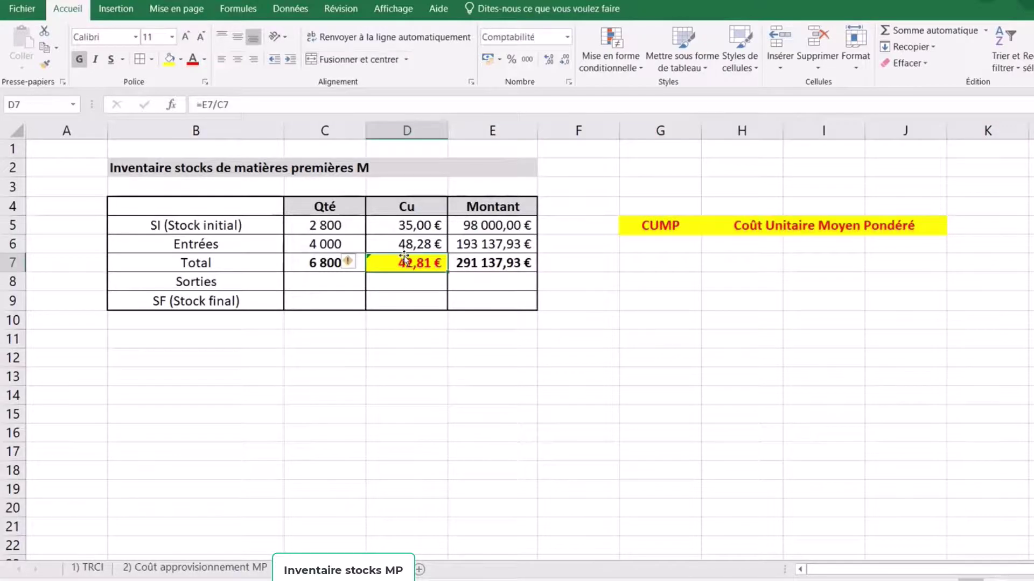
pyautogui.click(409, 287)
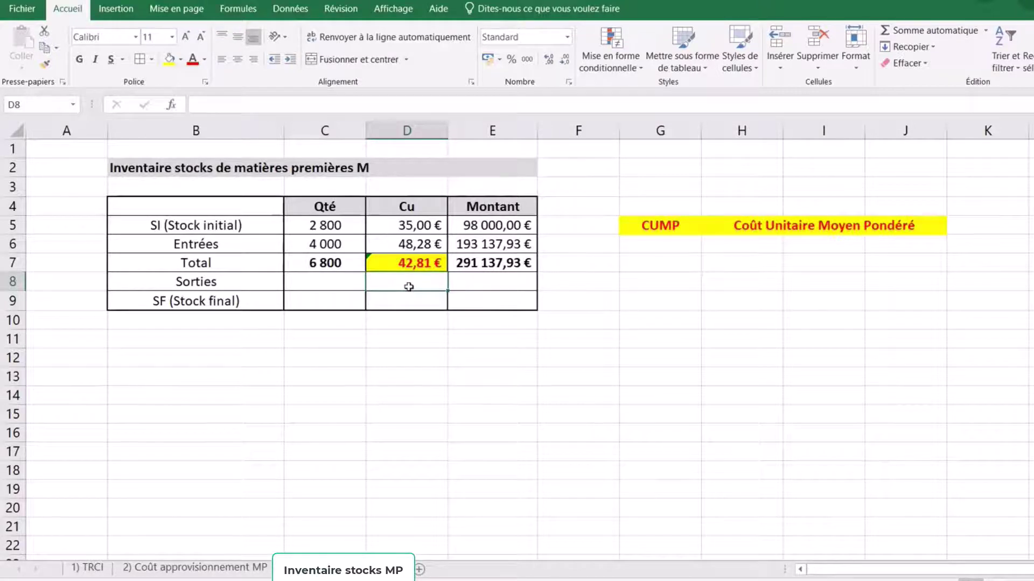
pyautogui.write('=')
pyautogui.click(419, 262)
pyautogui.press('Return')
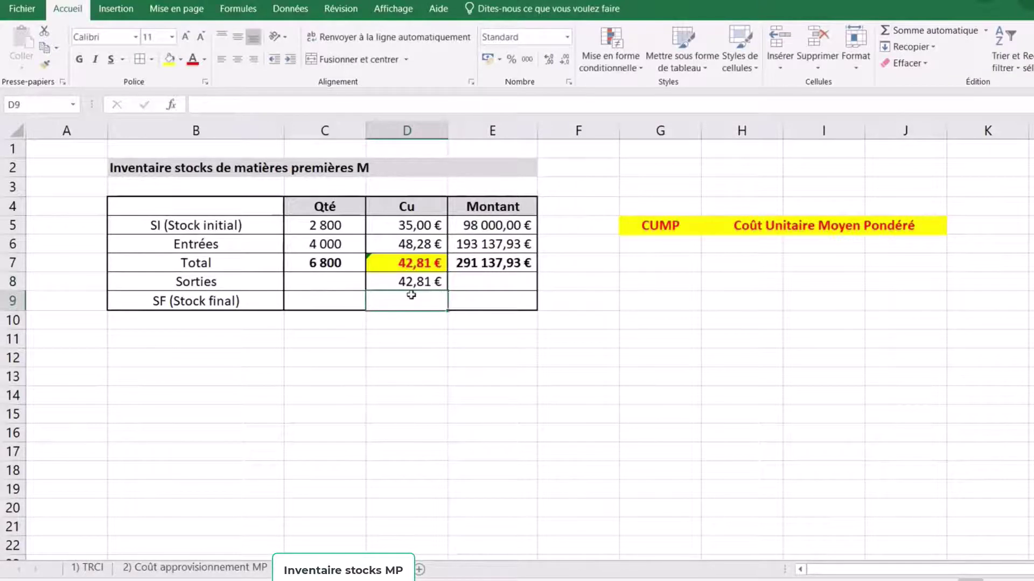
pyautogui.write('=')
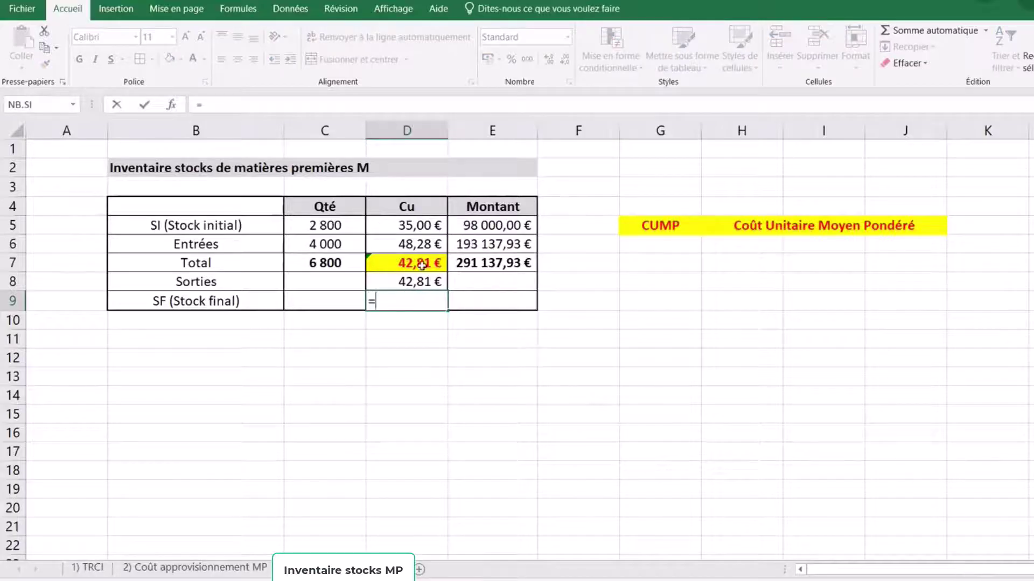
pyautogui.click(422, 264)
pyautogui.press('Return')
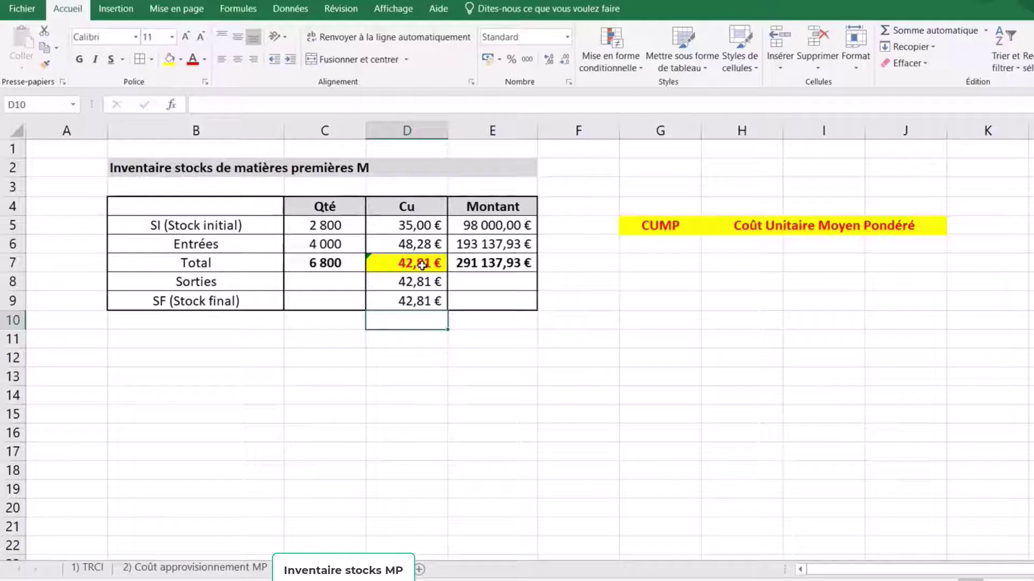
# Enter 6000 as the Sorties quantity in C8.
pyautogui.click(336, 268)
pyautogui.click(325, 282)
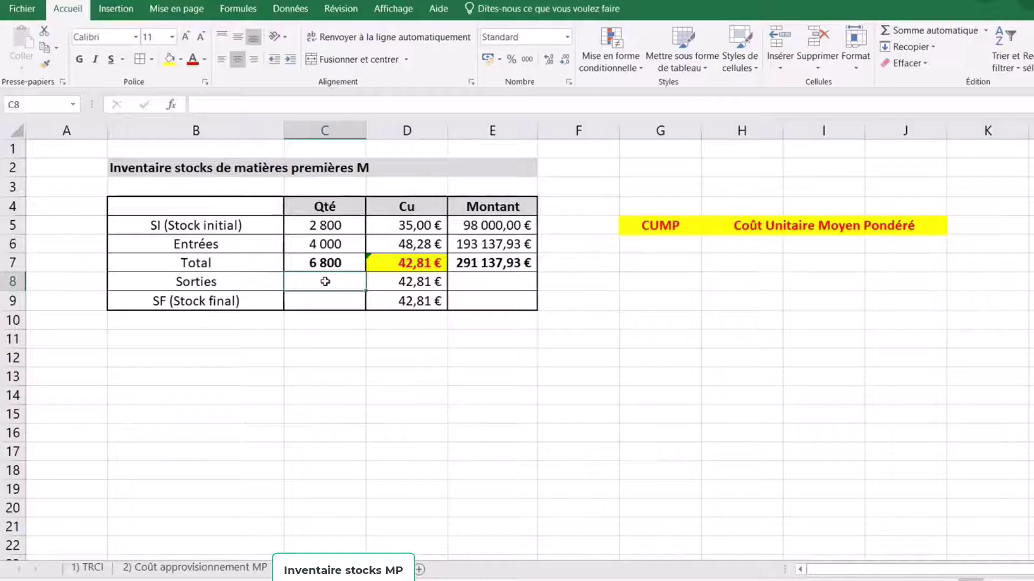
pyautogui.click(339, 167)
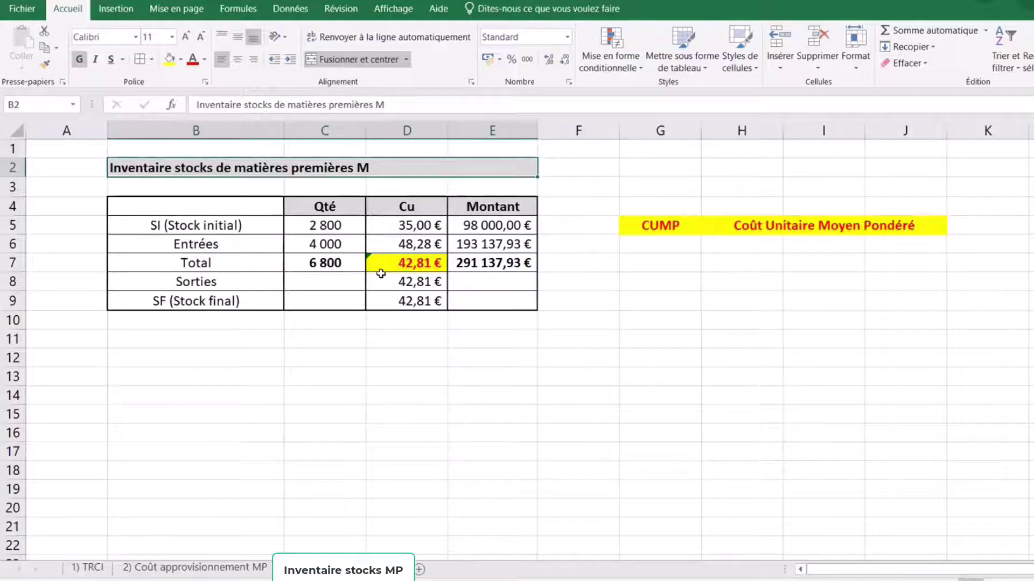
pyautogui.click(329, 282)
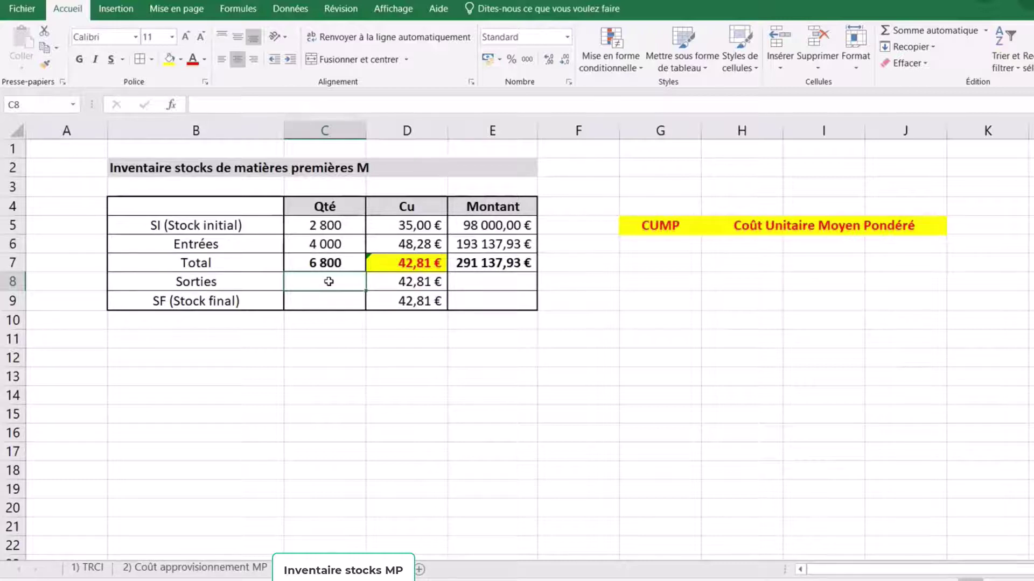
pyautogui.write('6000')
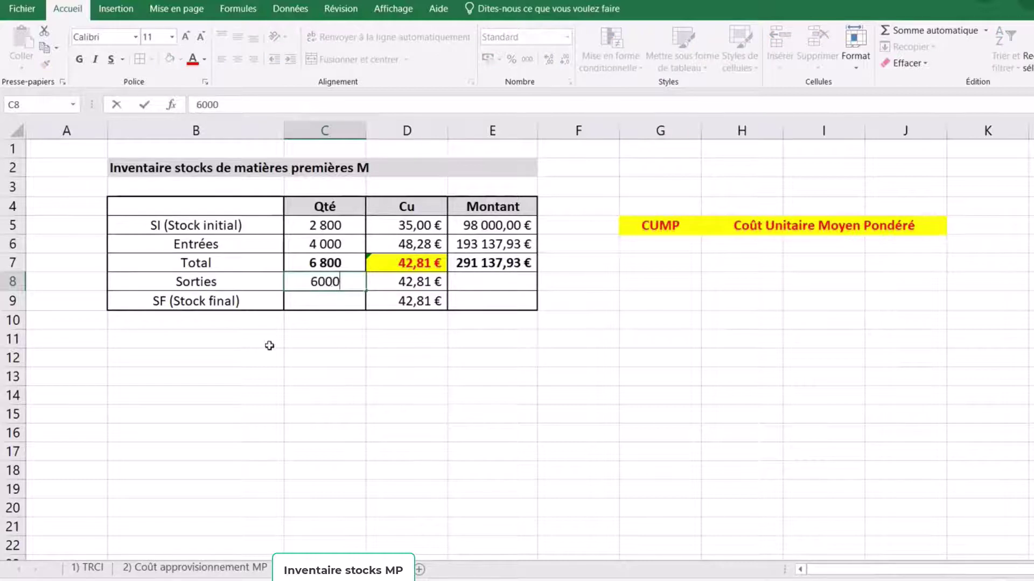
pyautogui.click(312, 353)
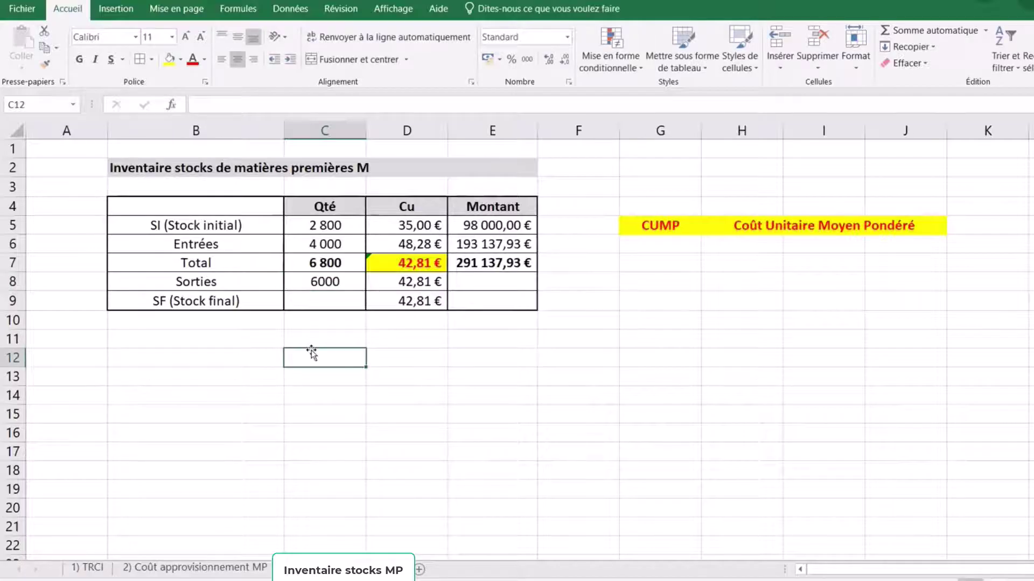
# Calculate the Sorties amount in E8 as quantity times unit cost with =C8*D8.
pyautogui.click(479, 282)
pyautogui.write('=')
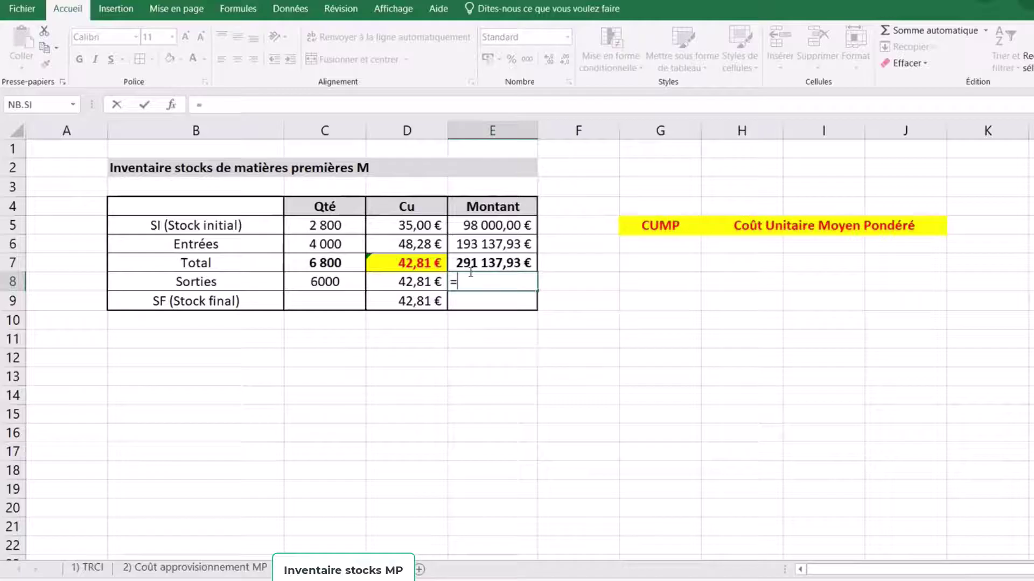
pyautogui.click(327, 282)
pyautogui.write('*')
pyautogui.click(377, 282)
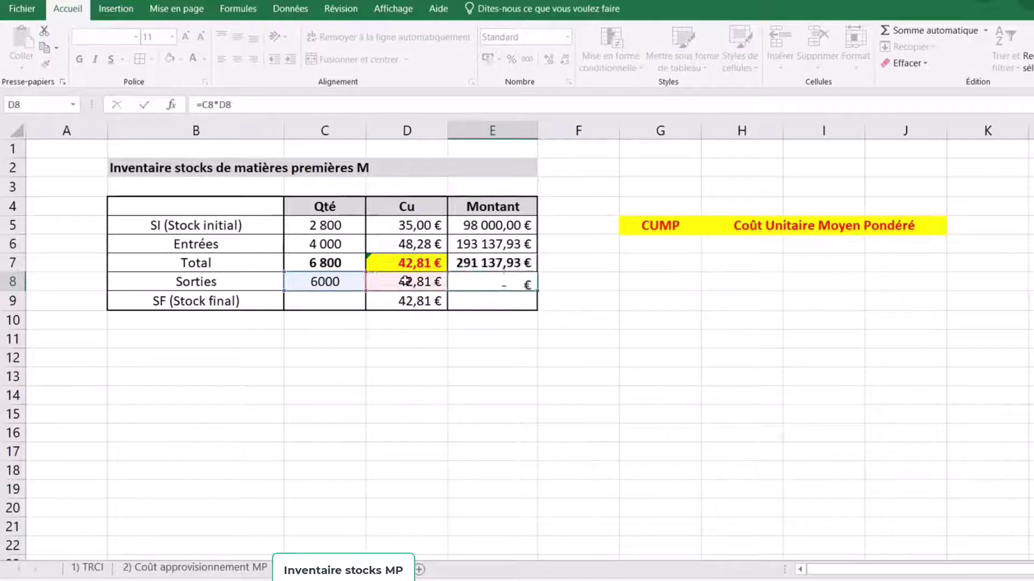
pyautogui.press('Return')
# Calculate the final stock quantity in C9 by subtracting Sorties from the total with =C7-C8.
pyautogui.click(326, 297)
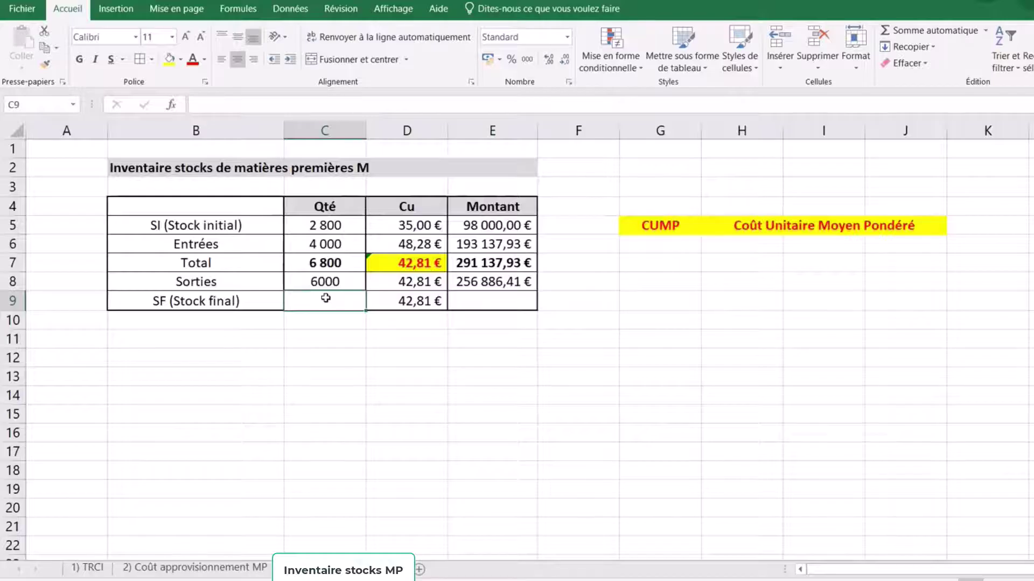
pyautogui.write('=')
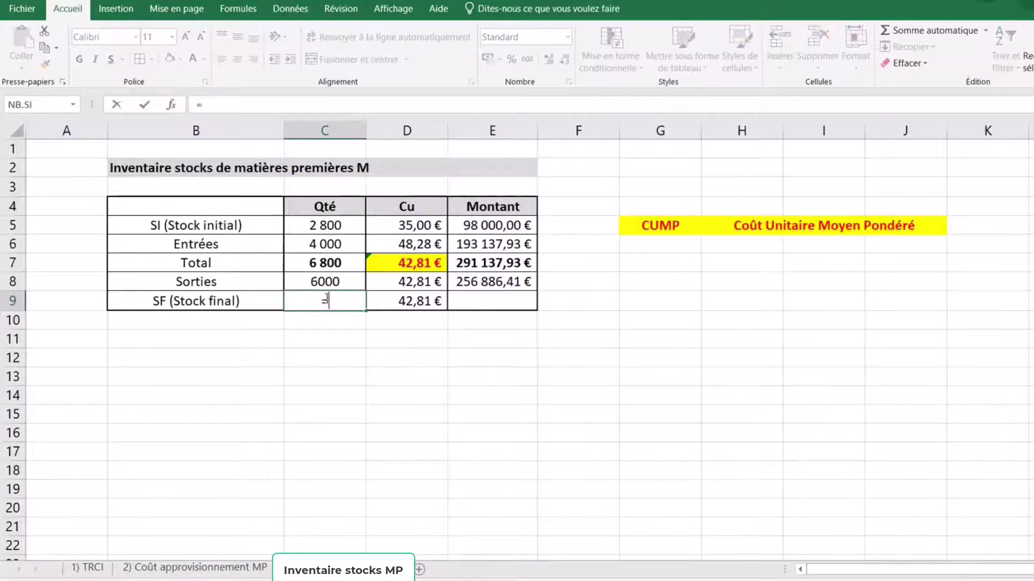
pyautogui.click(332, 263)
pyautogui.write('-')
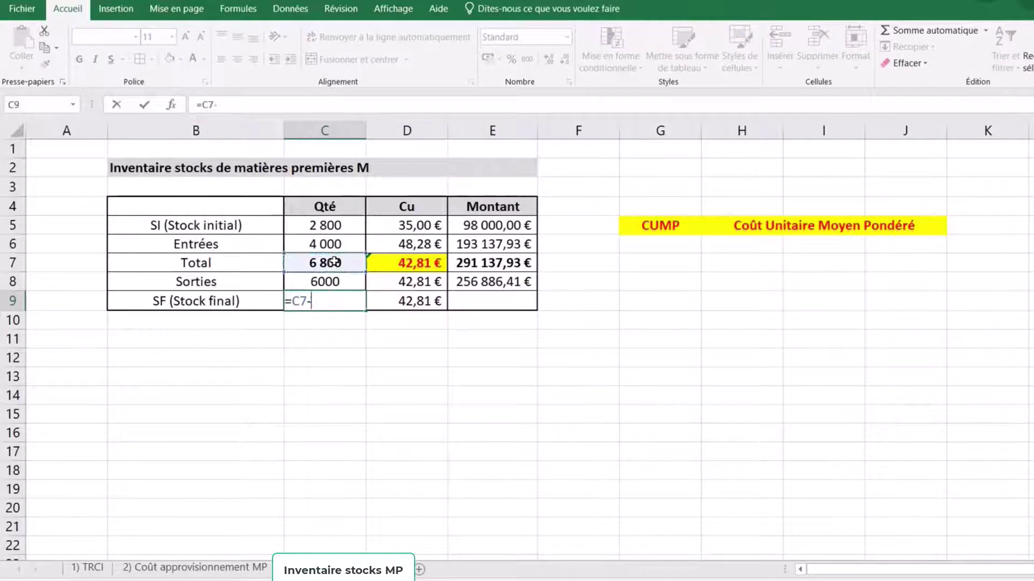
pyautogui.click(328, 278)
pyautogui.press('Return')
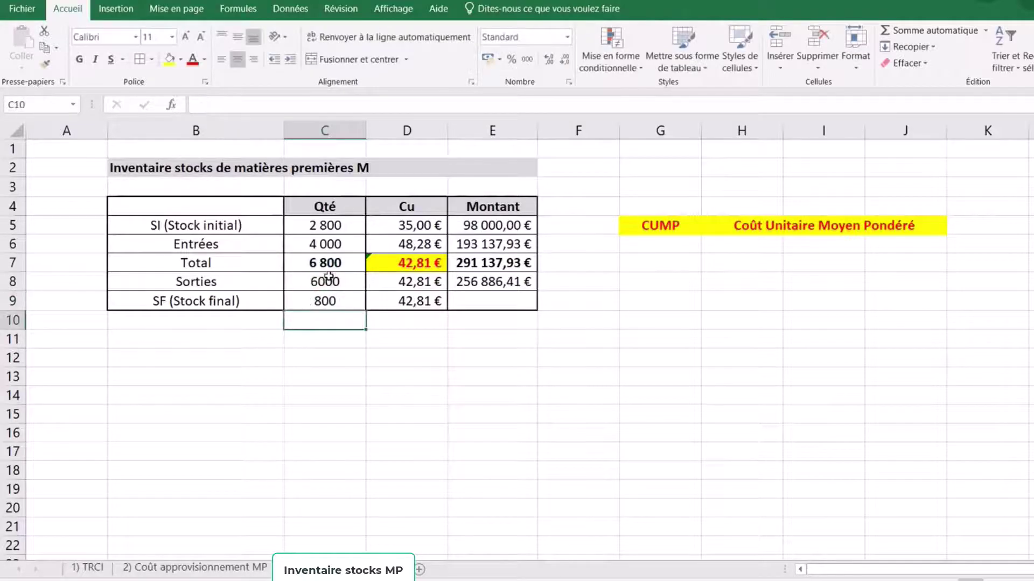
# Calculate the final stock amount in E9 as quantity times unit cost with =C9*D9.
pyautogui.click(495, 302)
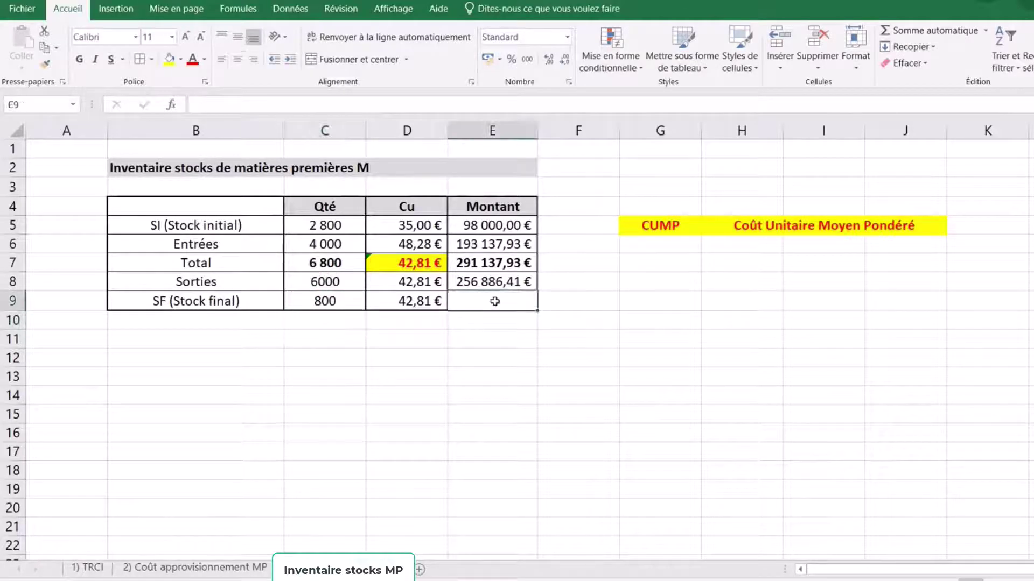
pyautogui.write('=')
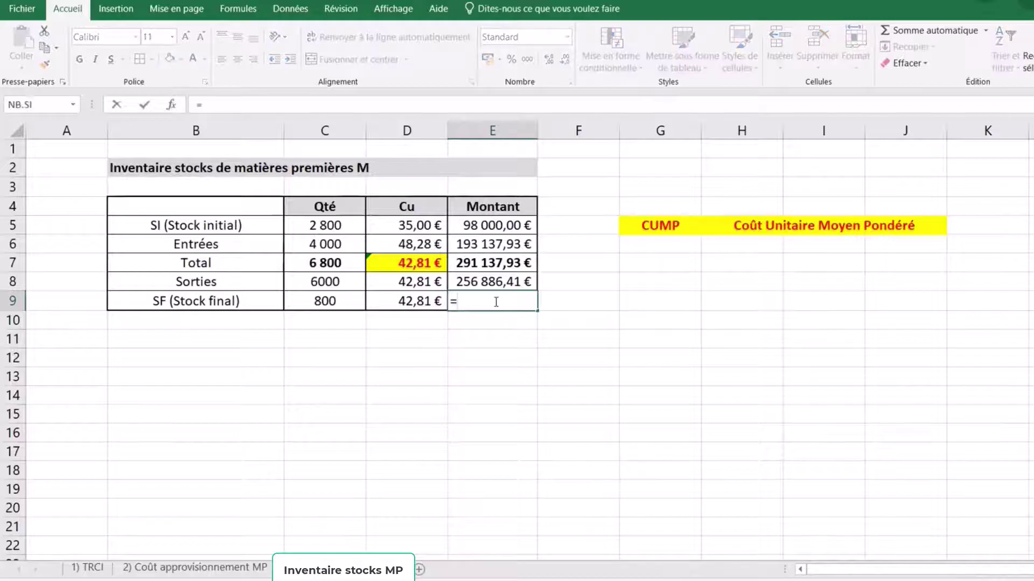
pyautogui.click(330, 301)
pyautogui.write('*')
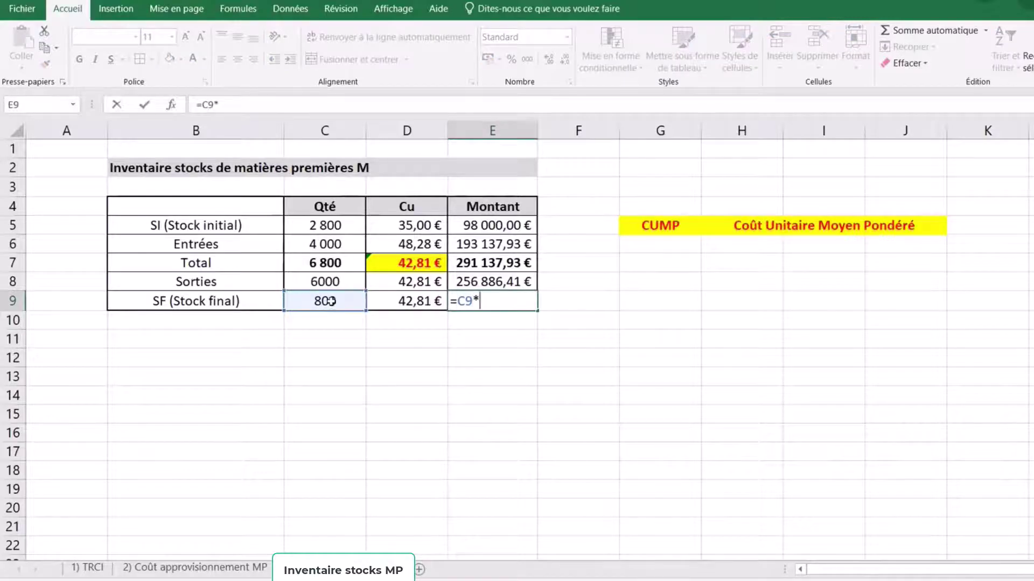
pyautogui.click(413, 301)
pyautogui.press('Return')
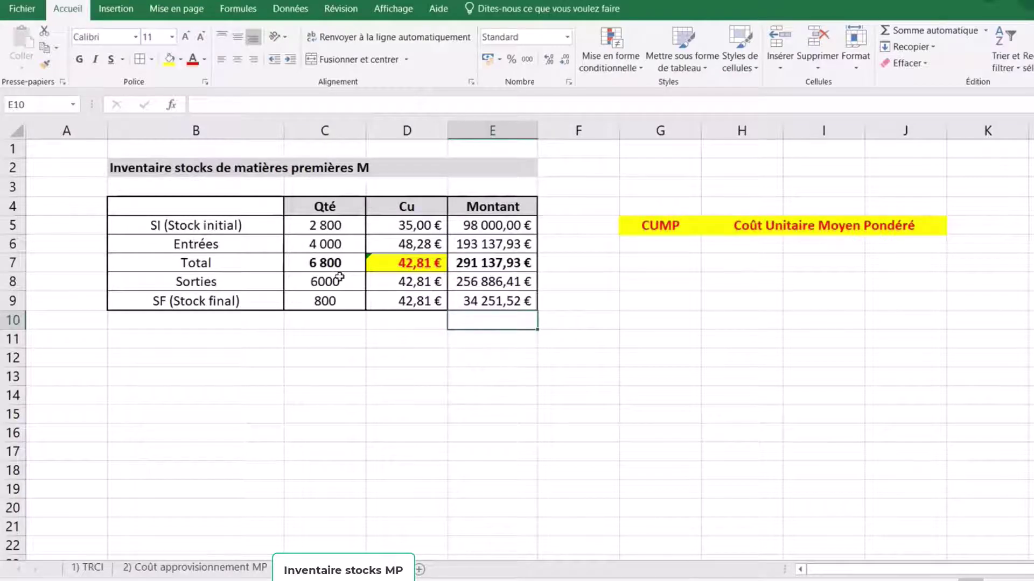
# Fill the Sorties row B8:E8 with a light green theme colour.
pyautogui.click(202, 278)
pyautogui.moveTo(274, 278); pyautogui.dragTo(487, 280)
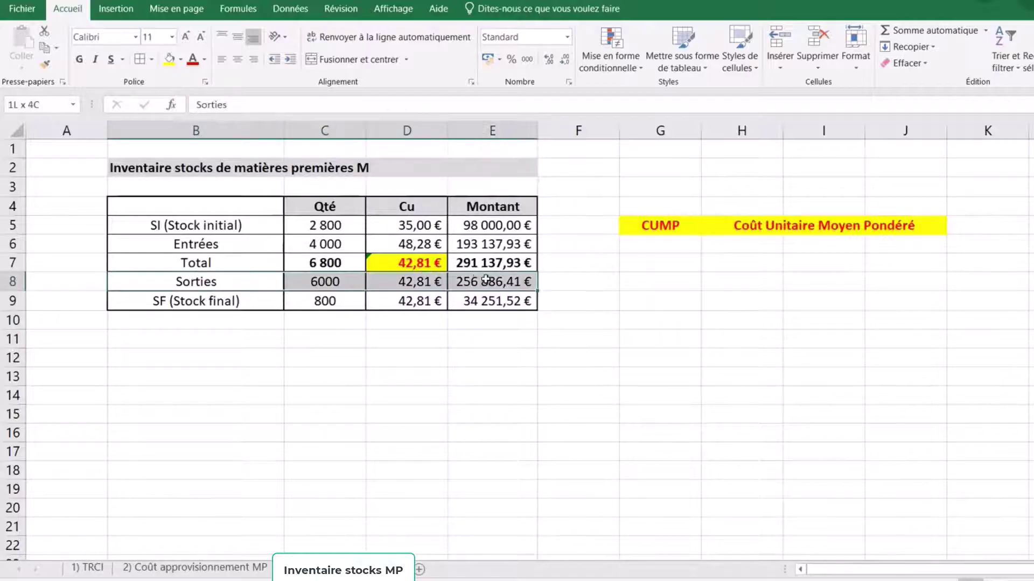
pyautogui.click(182, 60)
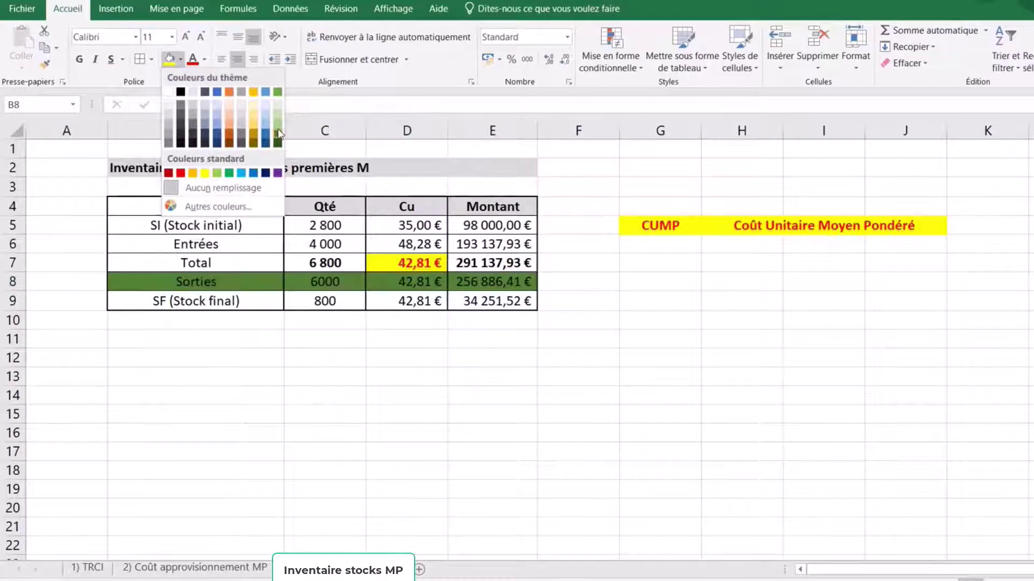
pyautogui.click(281, 131)
pyautogui.click(497, 430)
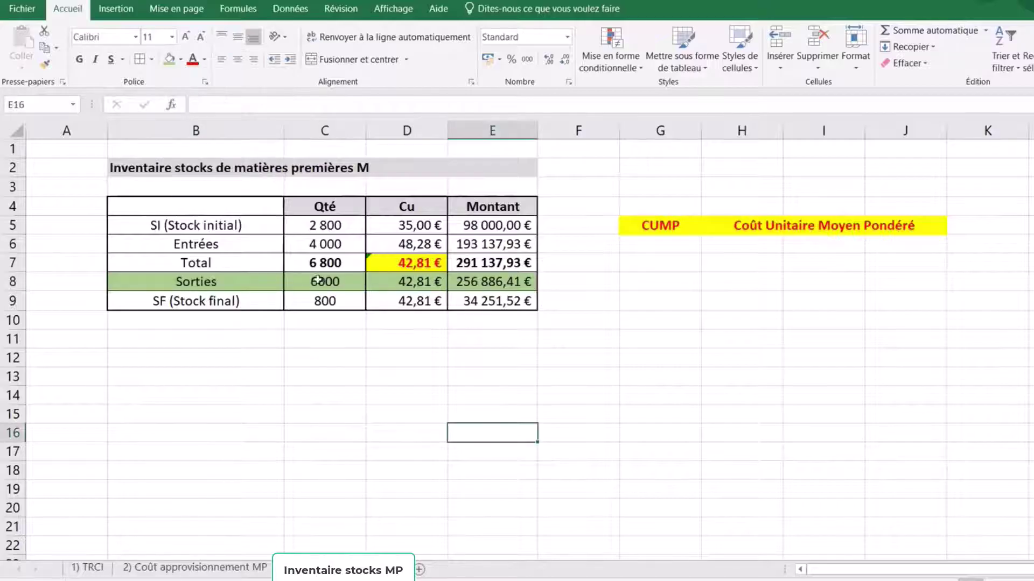
# Copy the formatting of the Entrées quantity in C6 to the Sorties quantity in C8, and reapply the green fill to C8.
pyautogui.click(208, 277)
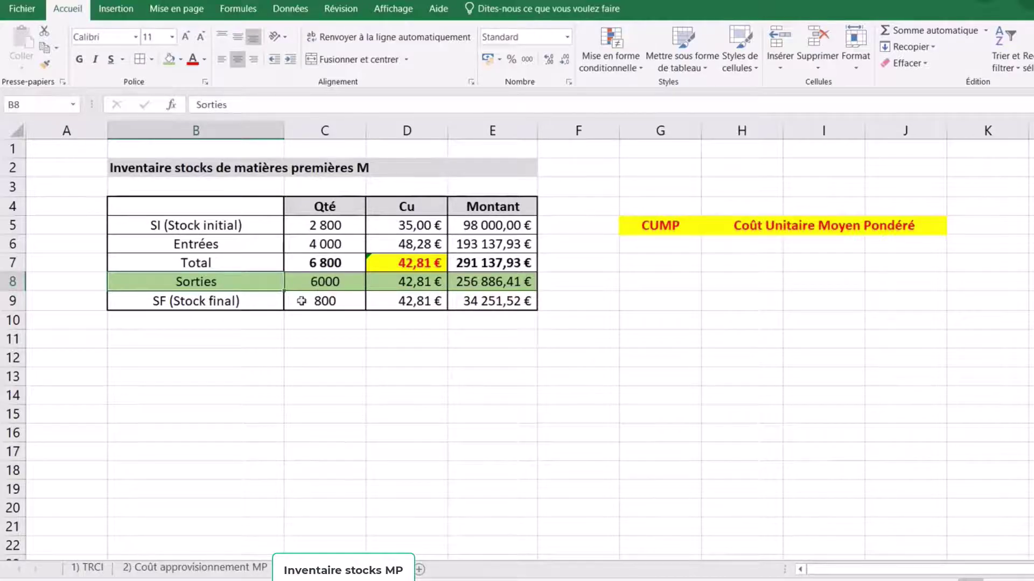
pyautogui.click(337, 246)
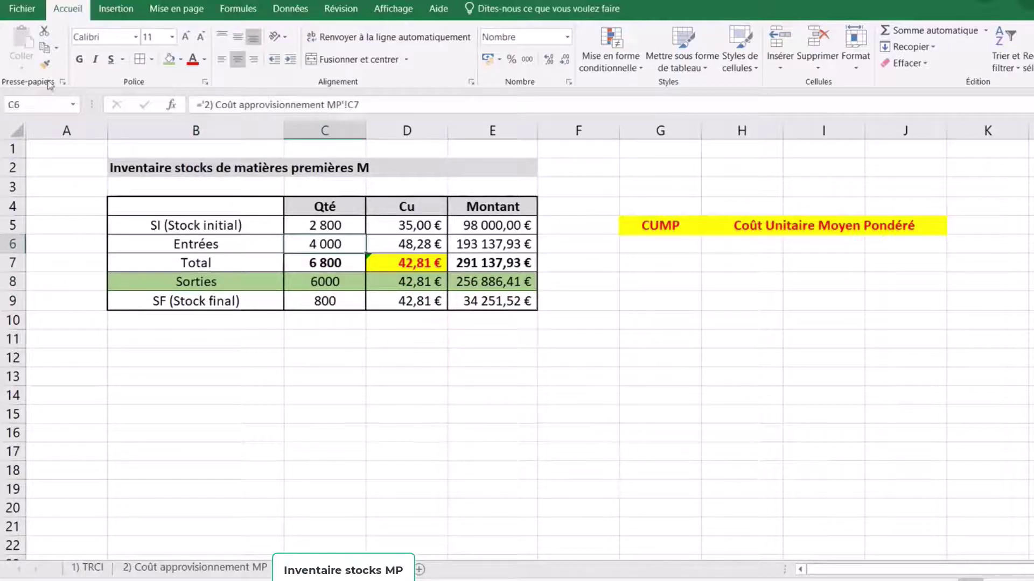
pyautogui.hotkey('ctrl', 'c')
pyautogui.click(333, 288)
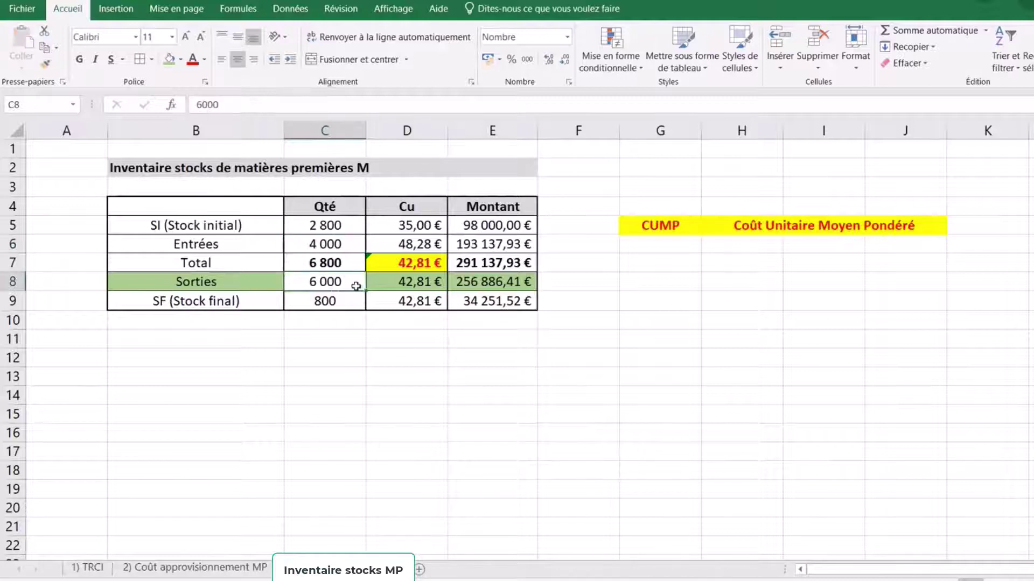
pyautogui.click(170, 59)
pyautogui.click(557, 382)
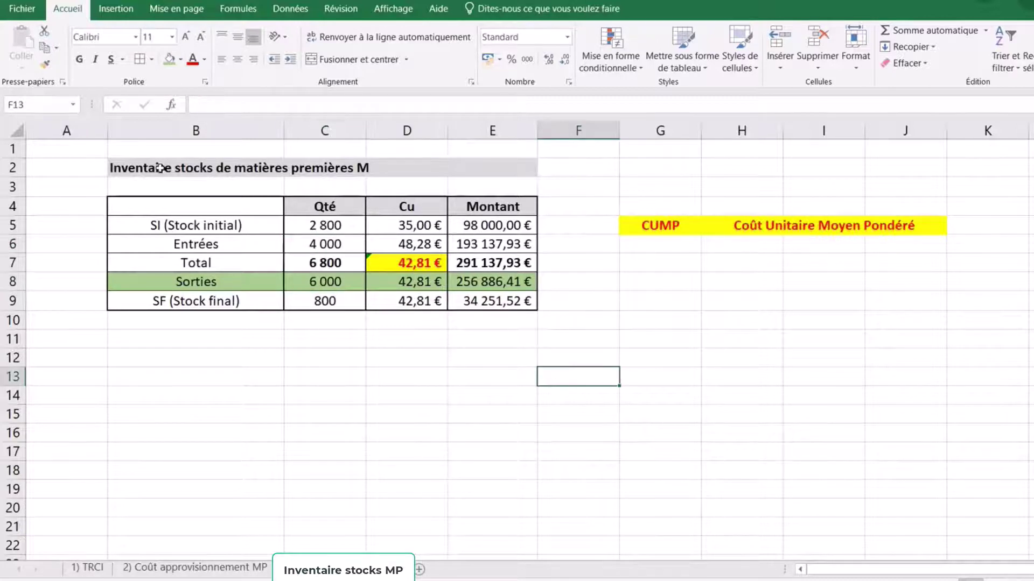
# Copy the complete raw material M inventory block B2:E9 and paste it starting at B11.
pyautogui.moveTo(159, 168); pyautogui.dragTo(410, 300)
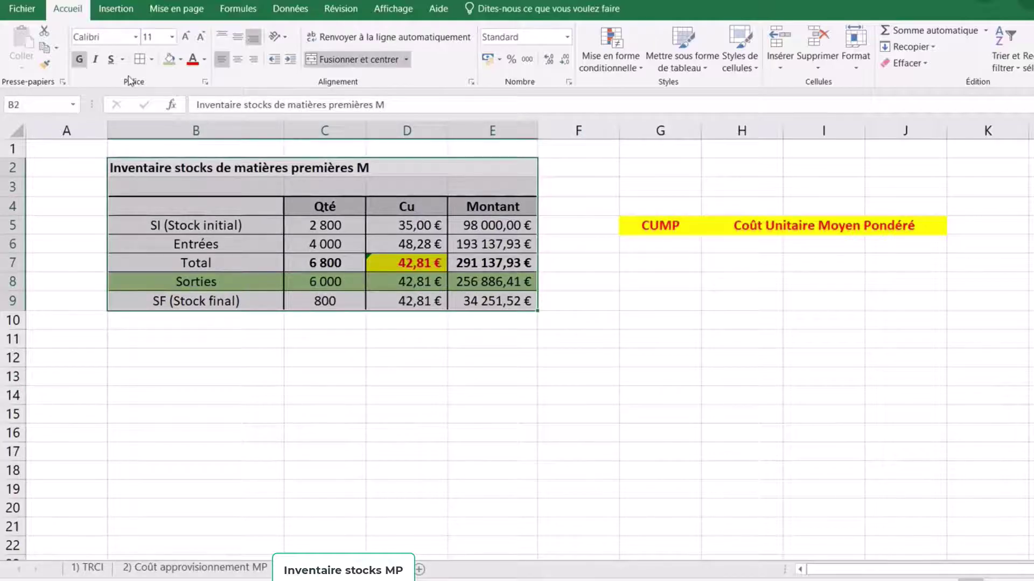
pyautogui.click(45, 48)
pyautogui.click(219, 344)
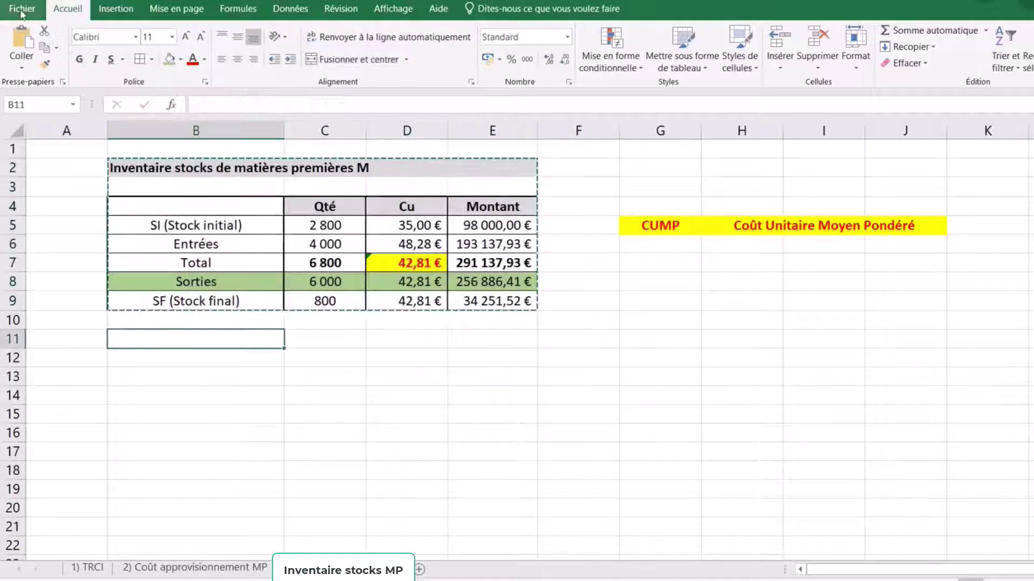
pyautogui.click(21, 39)
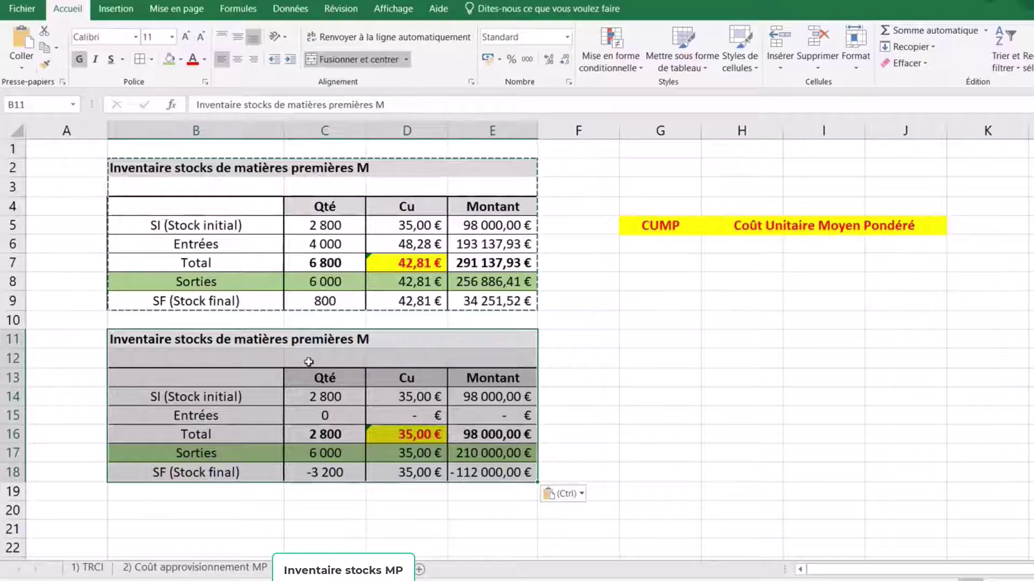
# Retitle the copied table "Inventaire stocks de matières premières N" and clear its figures in C14:E18.
pyautogui.doubleClick(382, 339)
pyautogui.press('BackSpace')
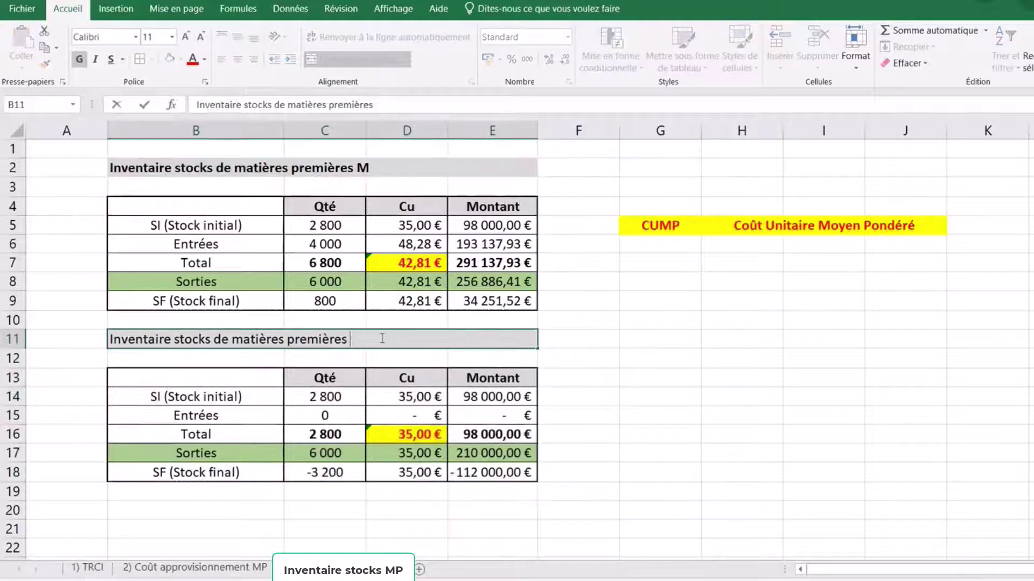
pyautogui.write('N')
pyautogui.click(427, 356)
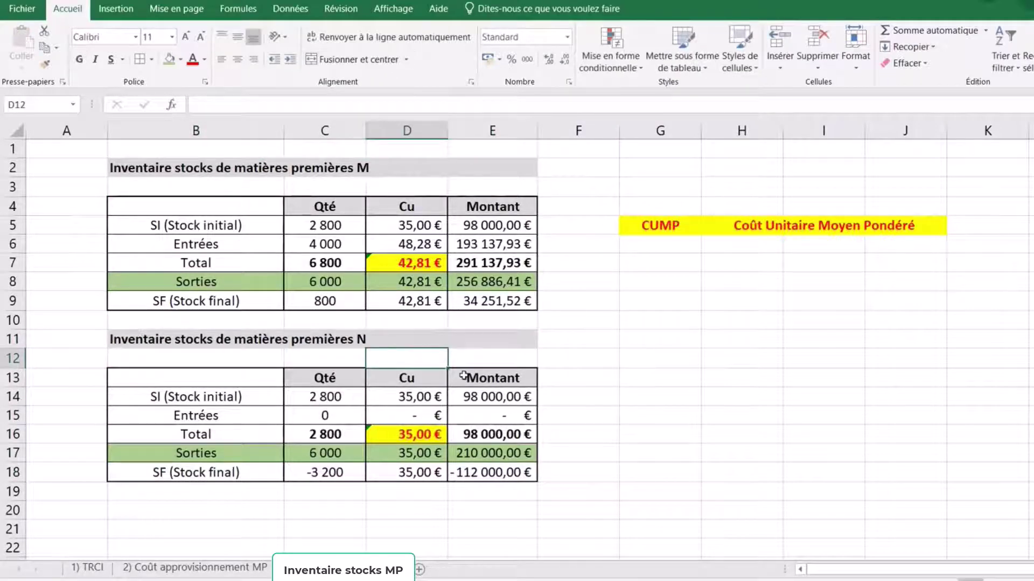
pyautogui.press('Down')
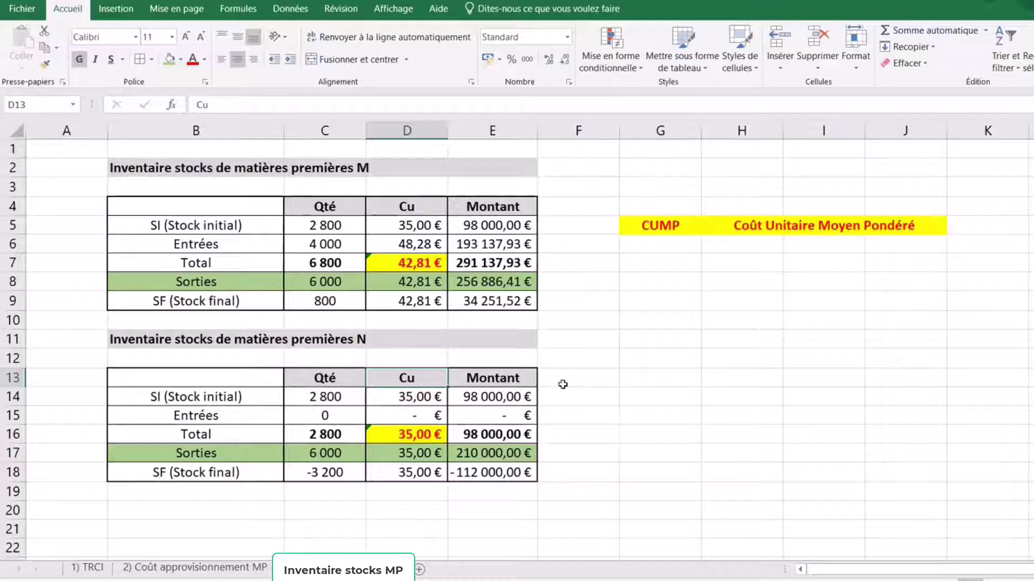
pyautogui.moveTo(333, 397); pyautogui.dragTo(487, 478)
pyautogui.press('Delete')
# Enter 1400 as the initial stock quantity of raw material N in C14.
pyautogui.click(328, 394)
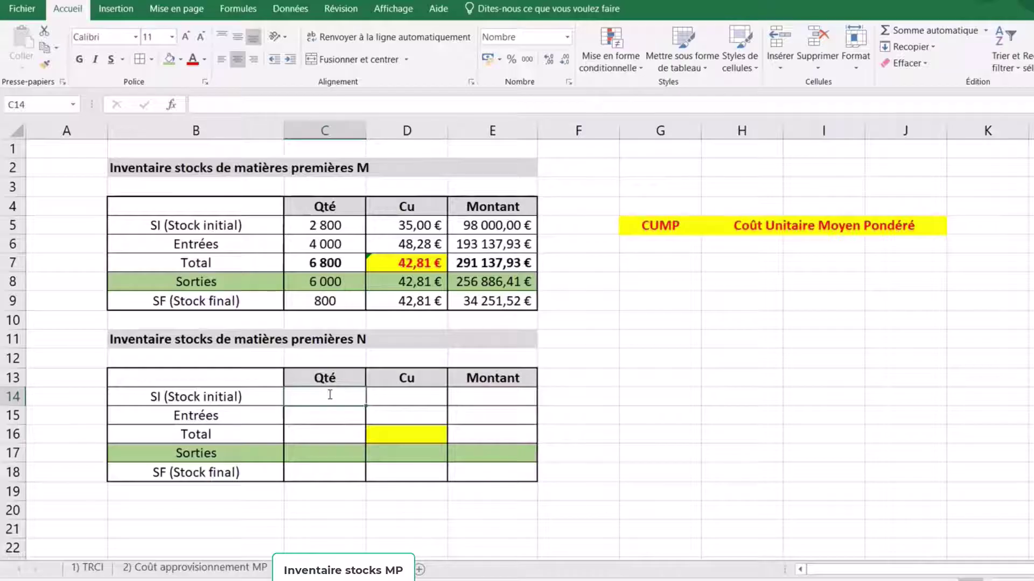
pyautogui.write('1400')
pyautogui.click(419, 392)
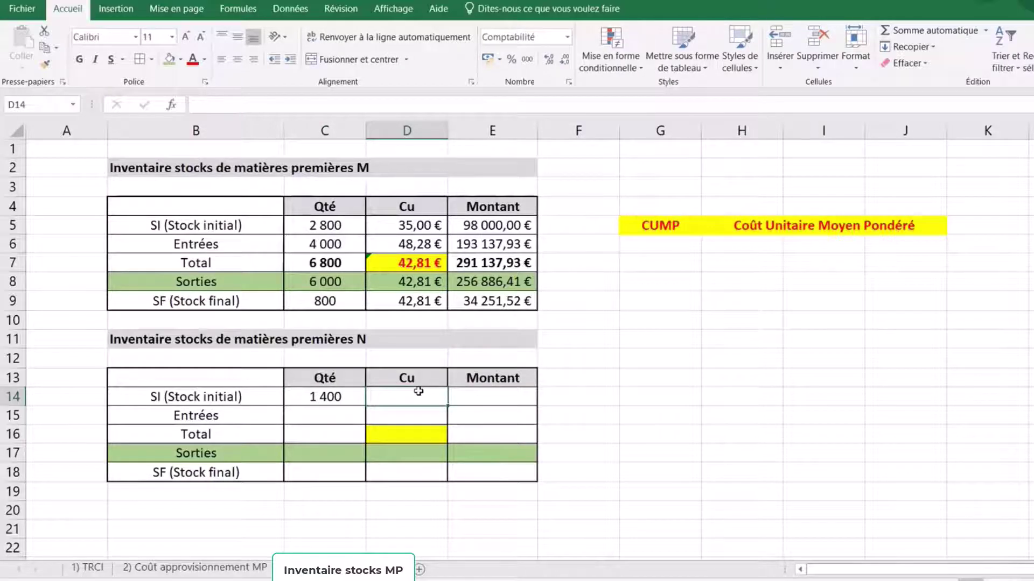
# Enter 25 as the initial stock unit cost of raw material N in D14 and calculate its amount in E14 as C14*D14.
pyautogui.write('25')
pyautogui.click(490, 400)
pyautogui.write('+')
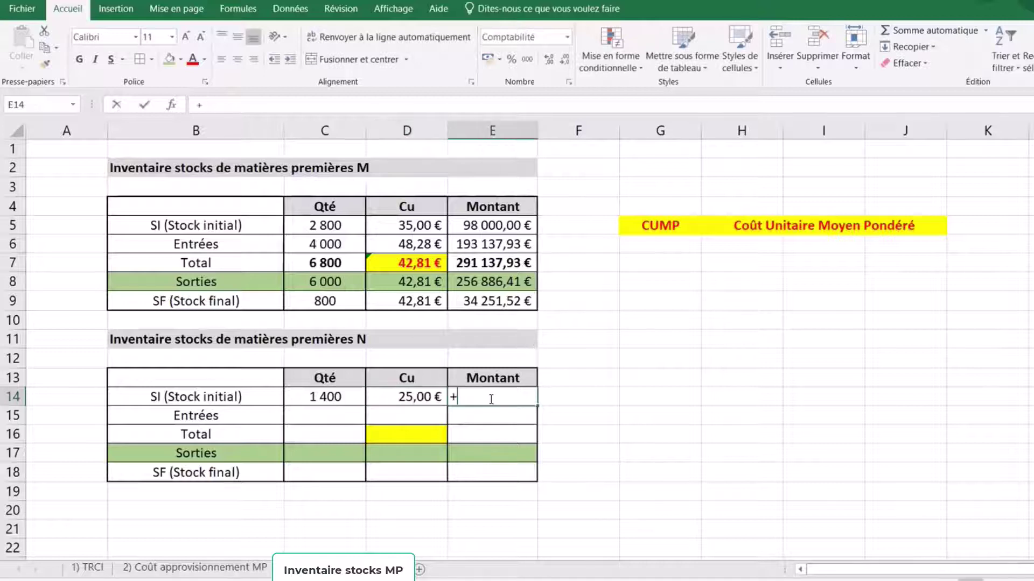
pyautogui.click(323, 398)
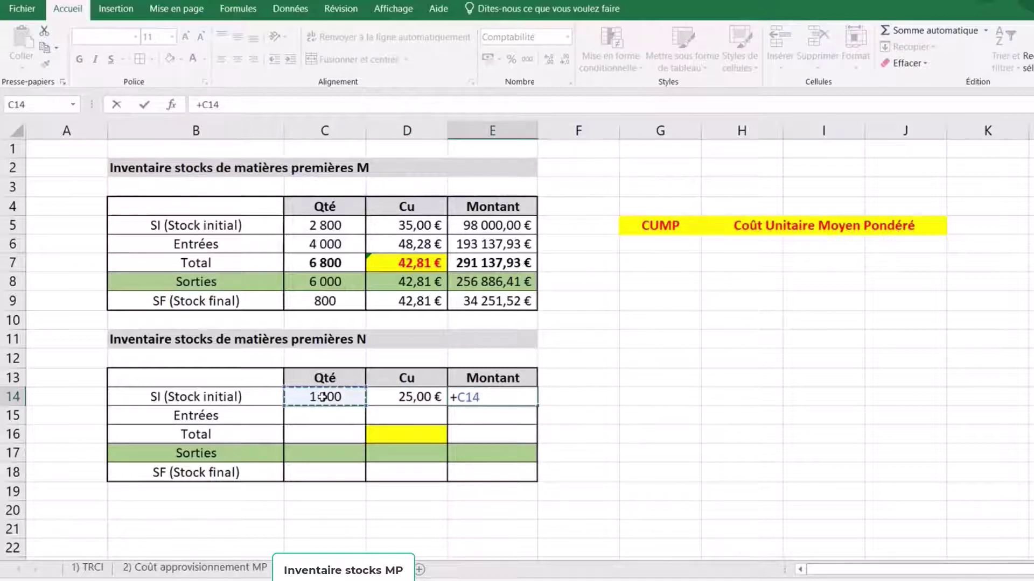
pyautogui.write('*')
pyautogui.click(414, 399)
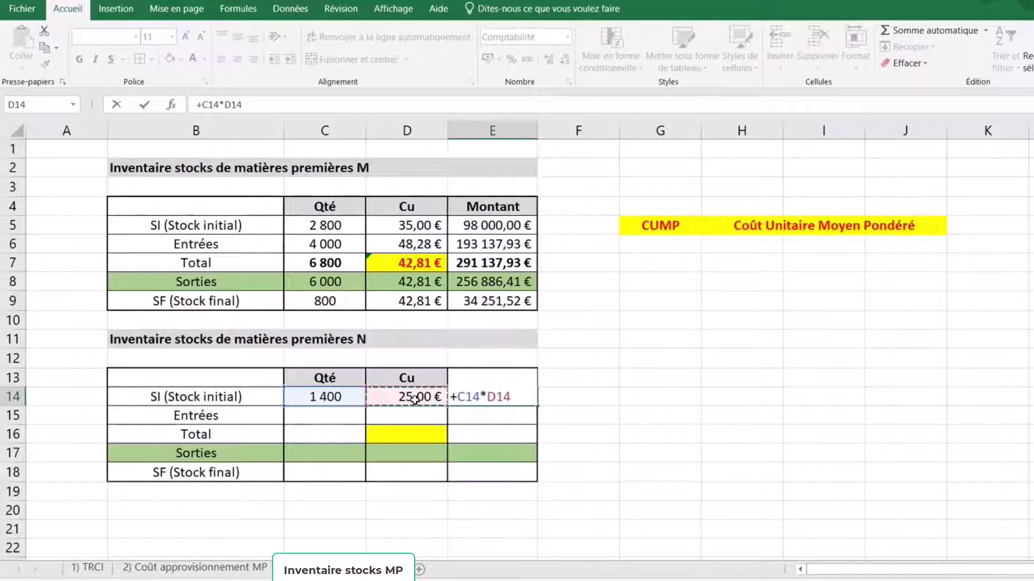
pyautogui.press('Return')
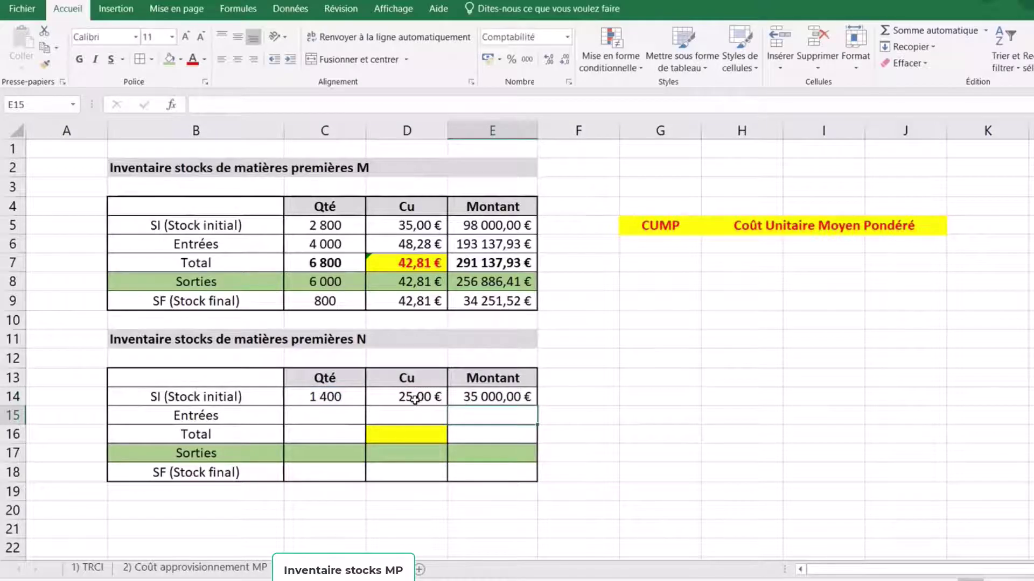
# Link the Entrées quantity in C15 to C14 of the "2) Coût approvisionnement MP" sheet and fill the formula across to E15.
pyautogui.click(311, 417)
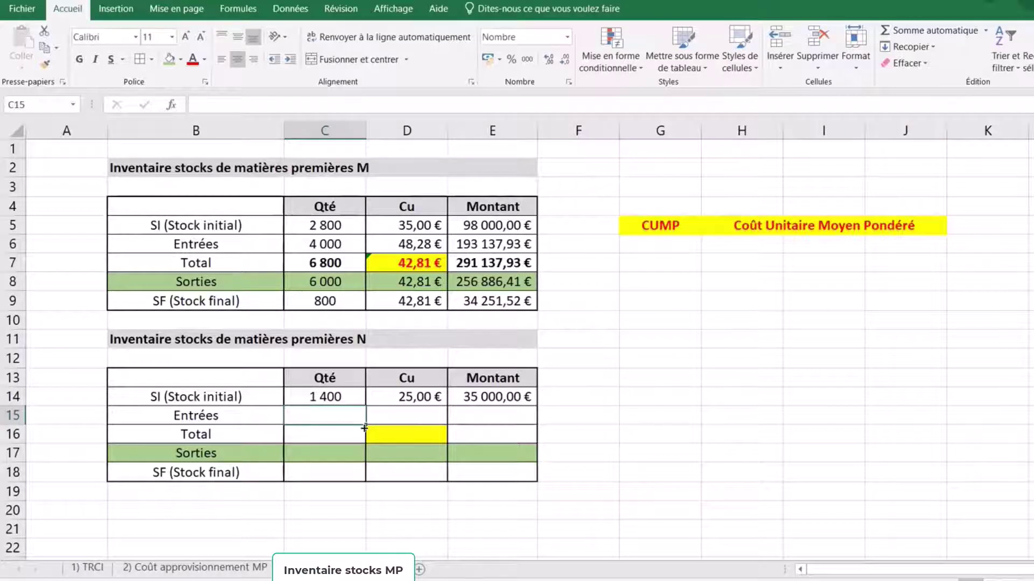
pyautogui.write('+')
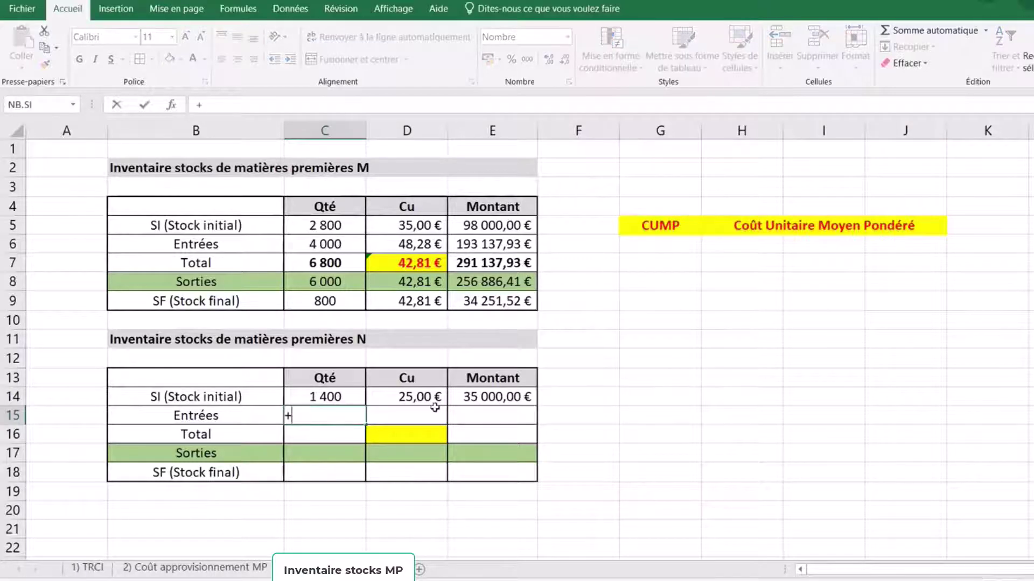
pyautogui.press('BackSpace')
pyautogui.click(237, 568)
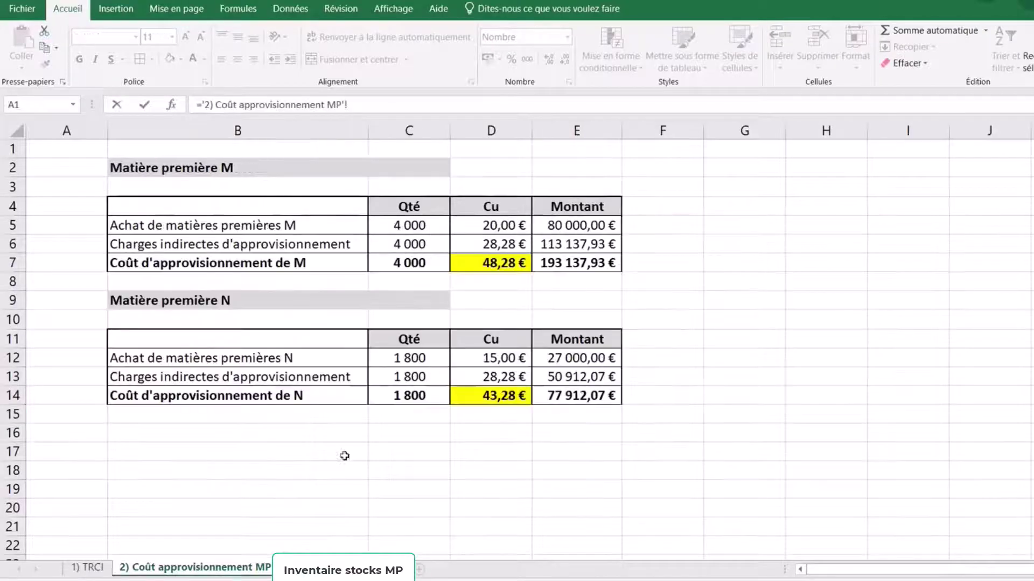
pyautogui.click(405, 396)
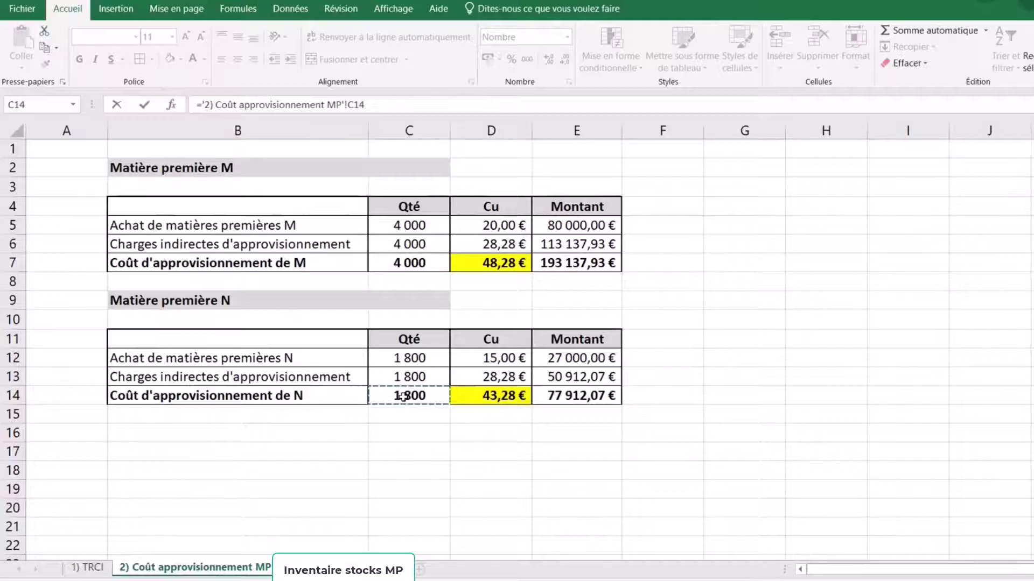
pyautogui.press('Return')
pyautogui.click(328, 413)
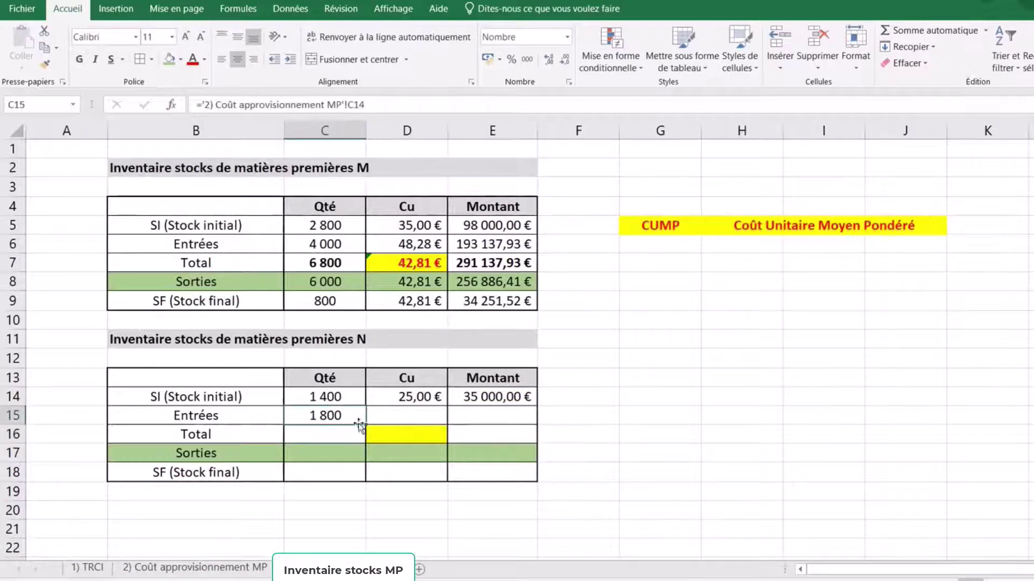
pyautogui.moveTo(365, 425); pyautogui.dragTo(511, 423)
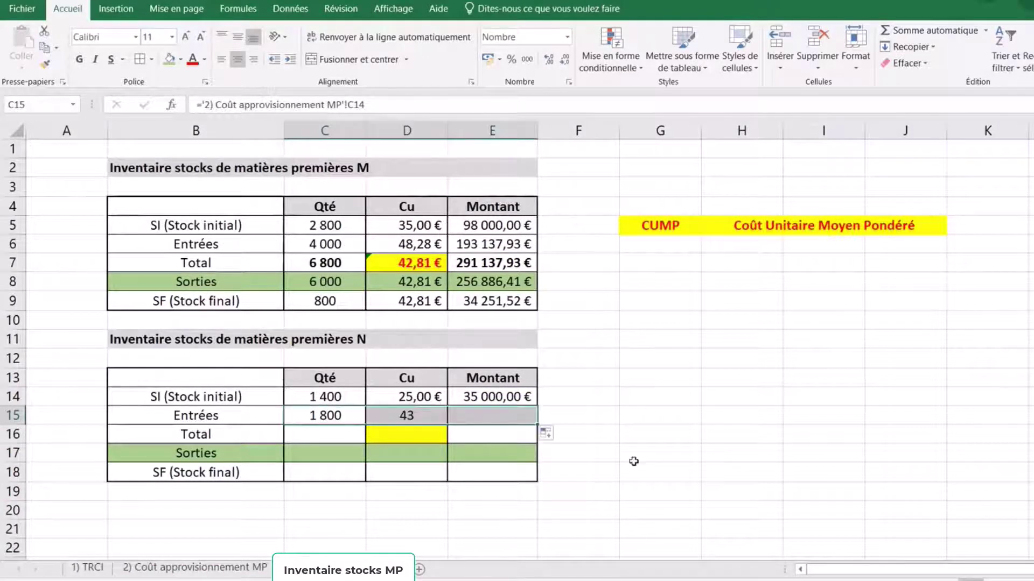
# Apply the euro accounting format to the Entrées unit cost in D15 and amount in E15.
pyautogui.click(410, 416)
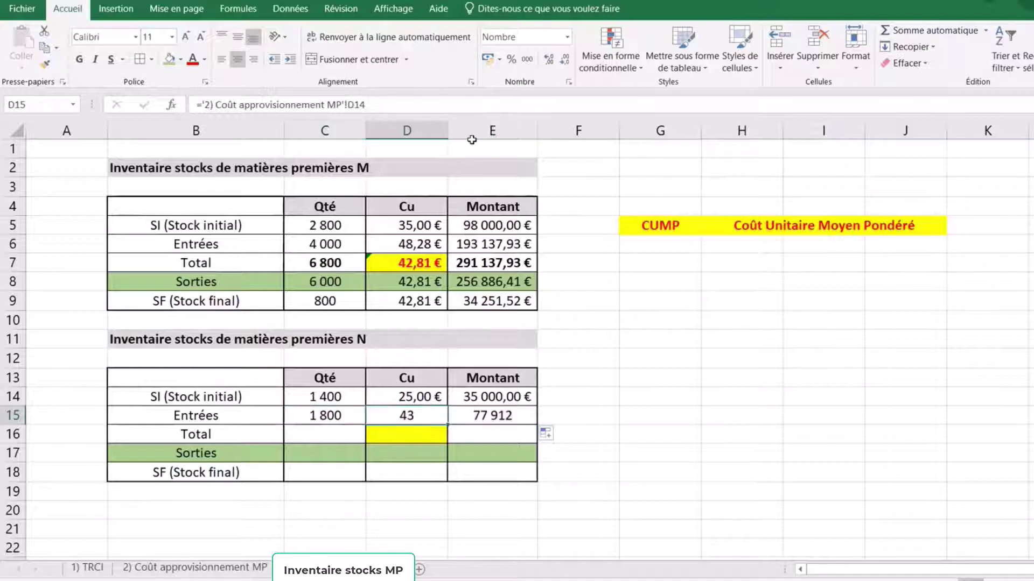
pyautogui.click(489, 59)
pyautogui.click(485, 416)
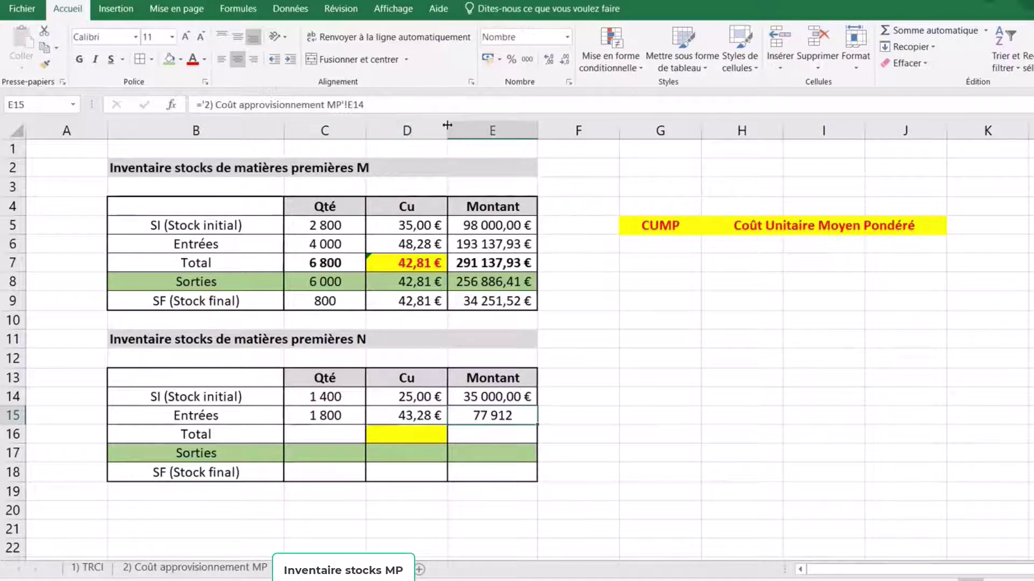
pyautogui.click(489, 59)
pyautogui.click(697, 381)
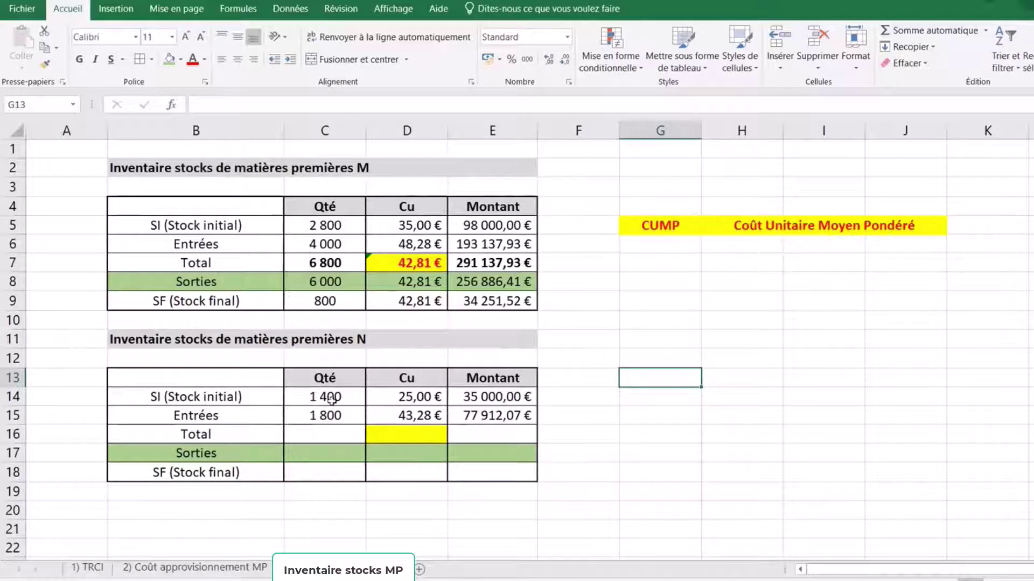
# Sum the initial stock and Entrées of raw material N for the total quantity in C16 and total amount in E16.
pyautogui.click(326, 434)
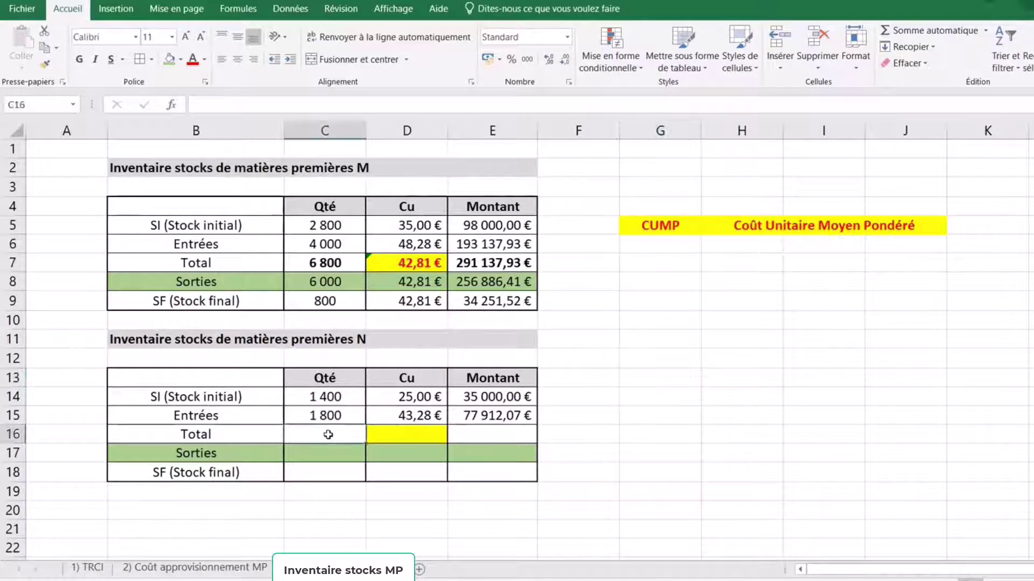
pyautogui.click(903, 34)
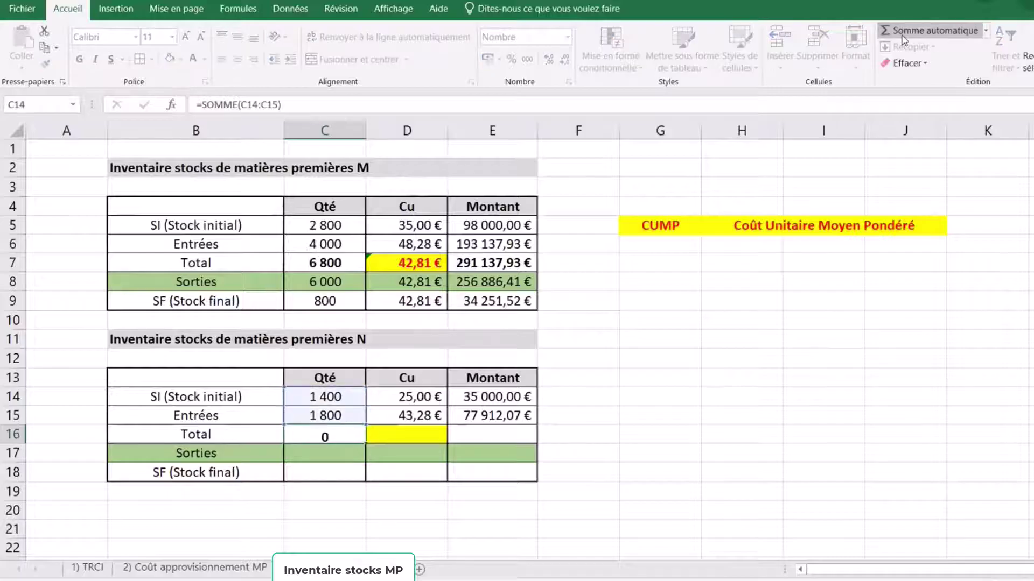
pyautogui.press('Return')
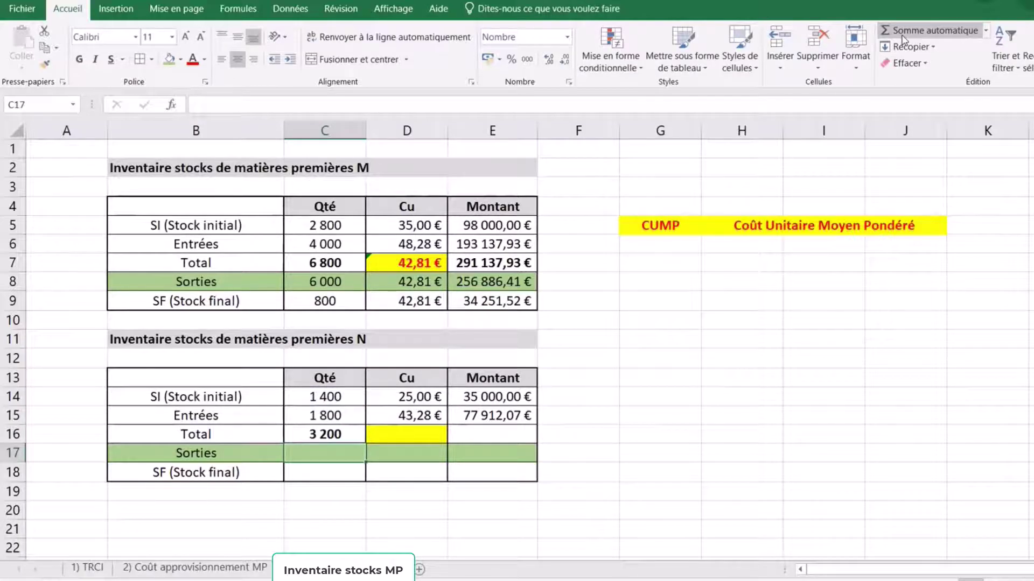
pyautogui.click(509, 430)
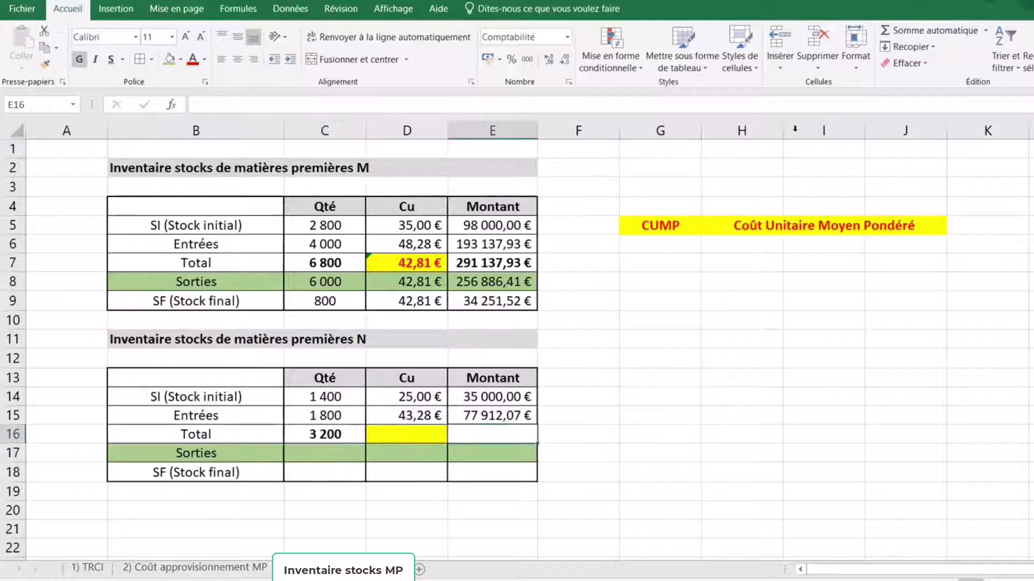
pyautogui.click(895, 33)
pyautogui.press('Return')
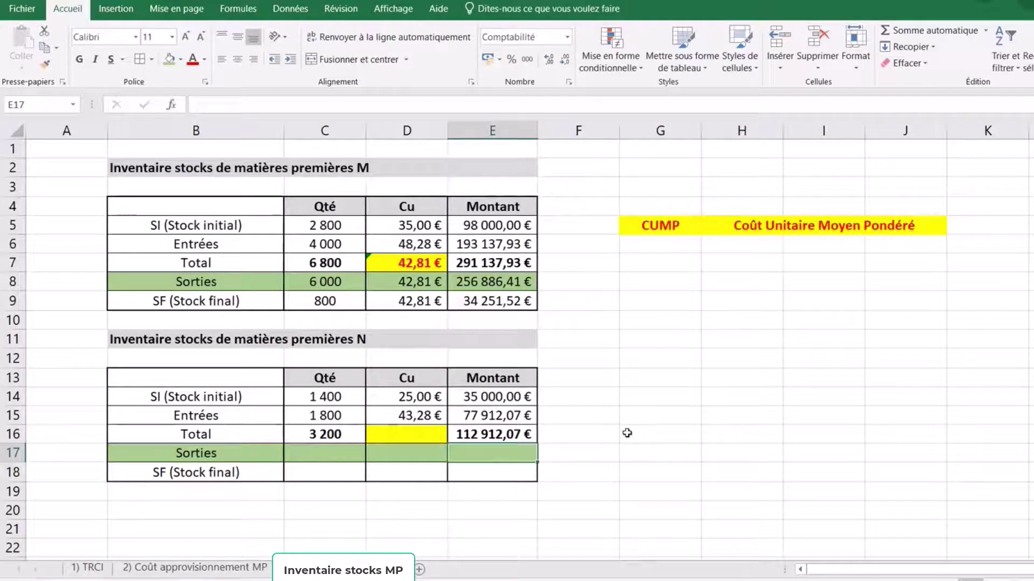
# Calculate the weighted average unit cost of raw material N in D16 as E16/C16.
pyautogui.click(402, 434)
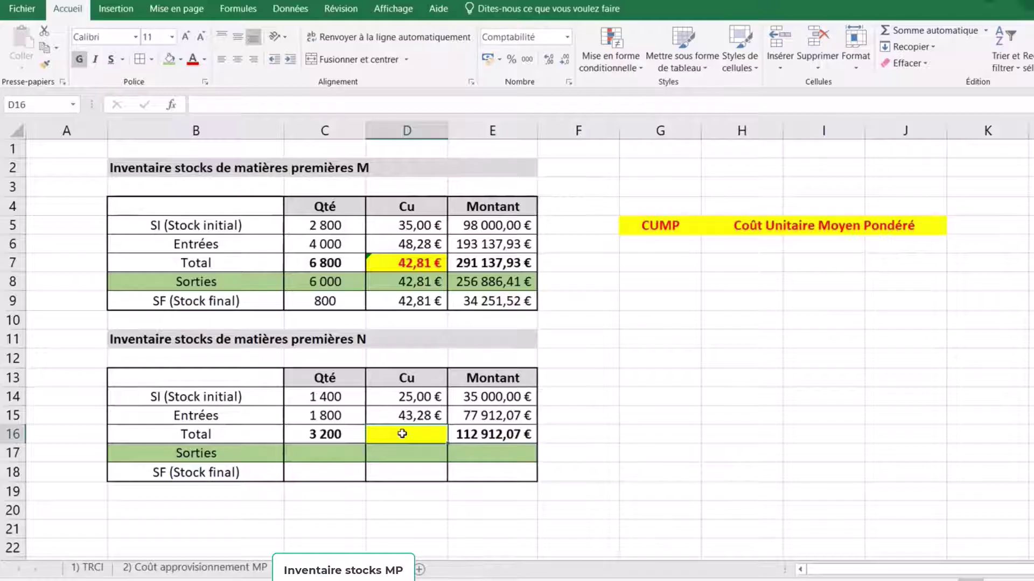
pyautogui.write('=')
pyautogui.click(488, 434)
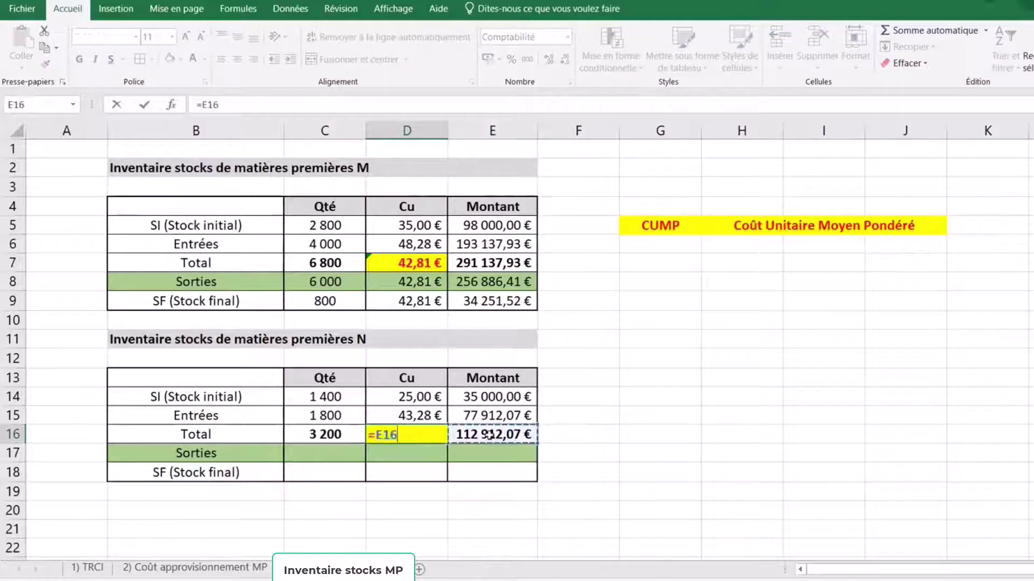
pyautogui.write('/')
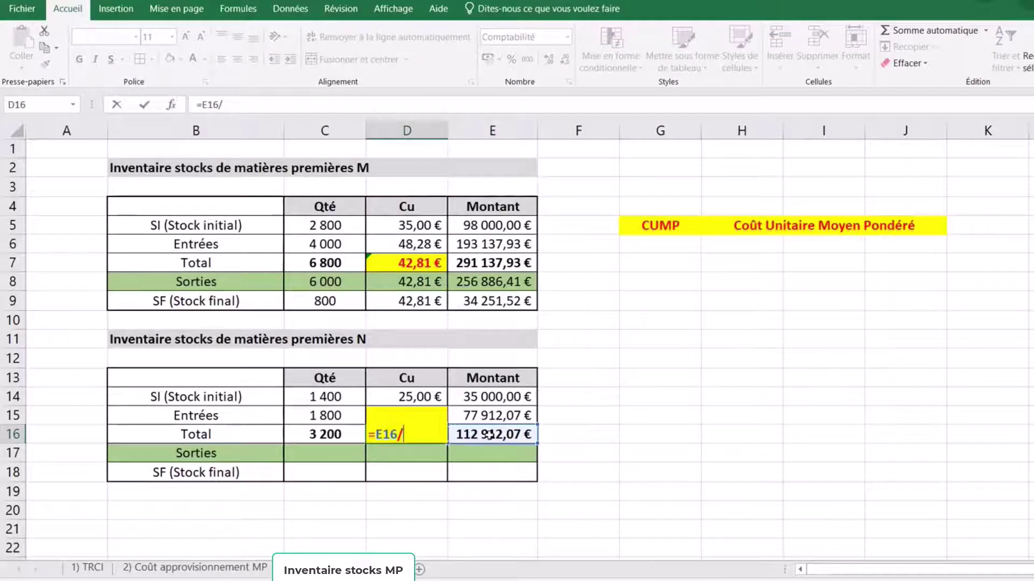
pyautogui.click(317, 434)
pyautogui.press('Return')
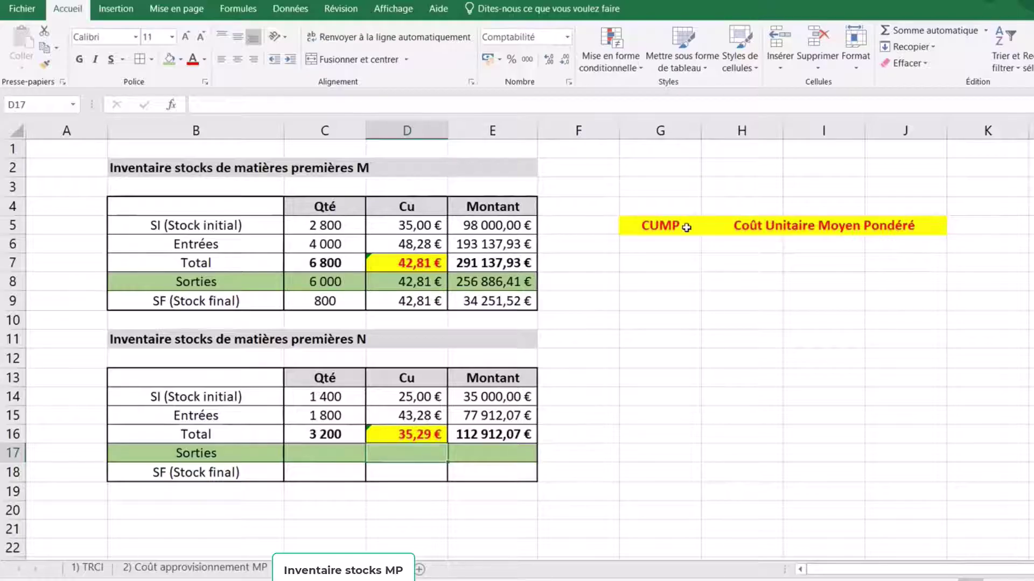
# Set the Sorties unit cost in D17 and the final stock unit cost in D18 equal to the CUMP in D16.
pyautogui.write('=')
pyautogui.click(415, 435)
pyautogui.press('Return')
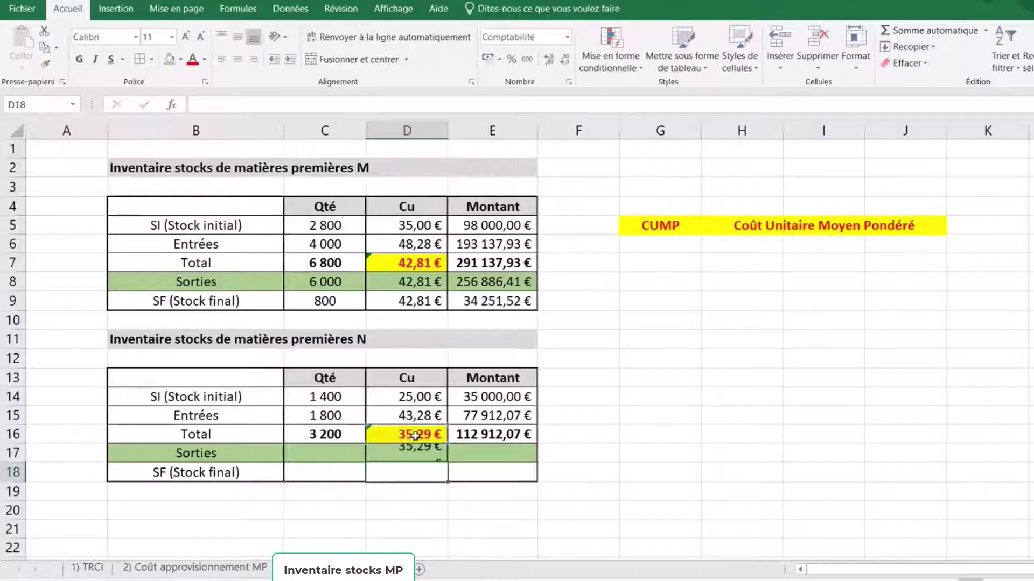
pyautogui.write('=')
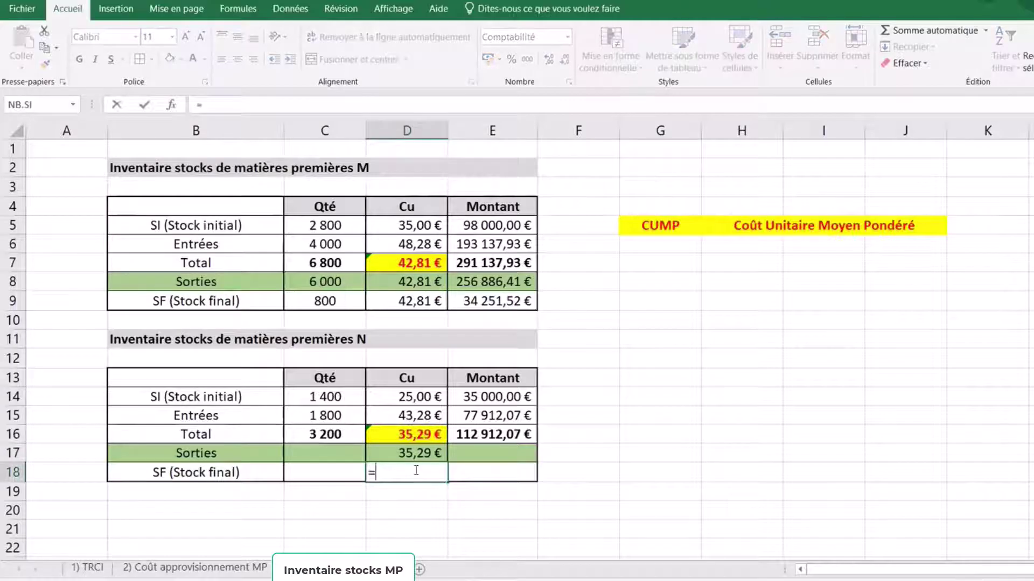
pyautogui.click(429, 427)
pyautogui.press('Return')
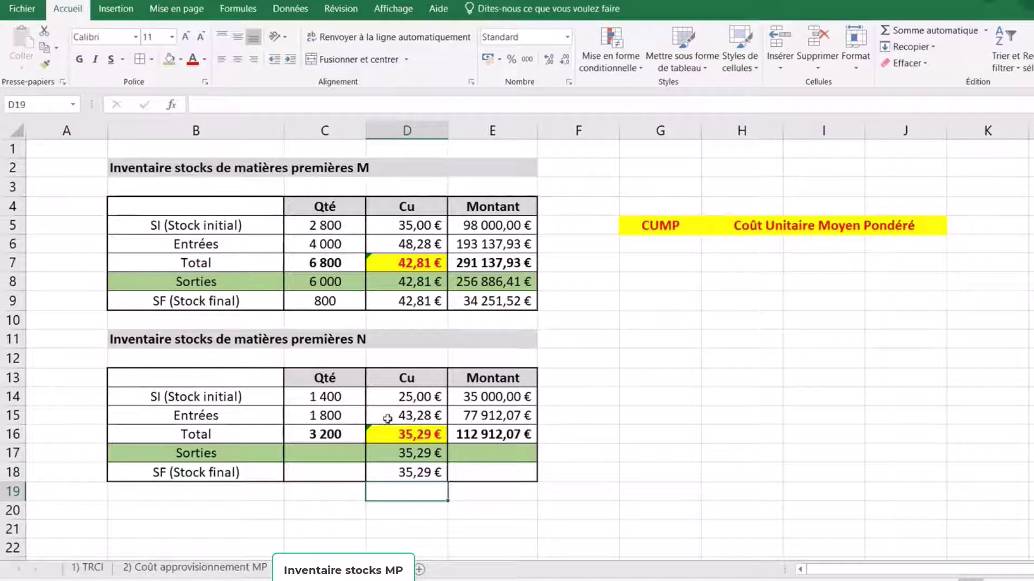
# Enter 3000 as the Sorties quantity in C17 and calculate the Sorties amount in E17 as C17*D17.
pyautogui.click(312, 457)
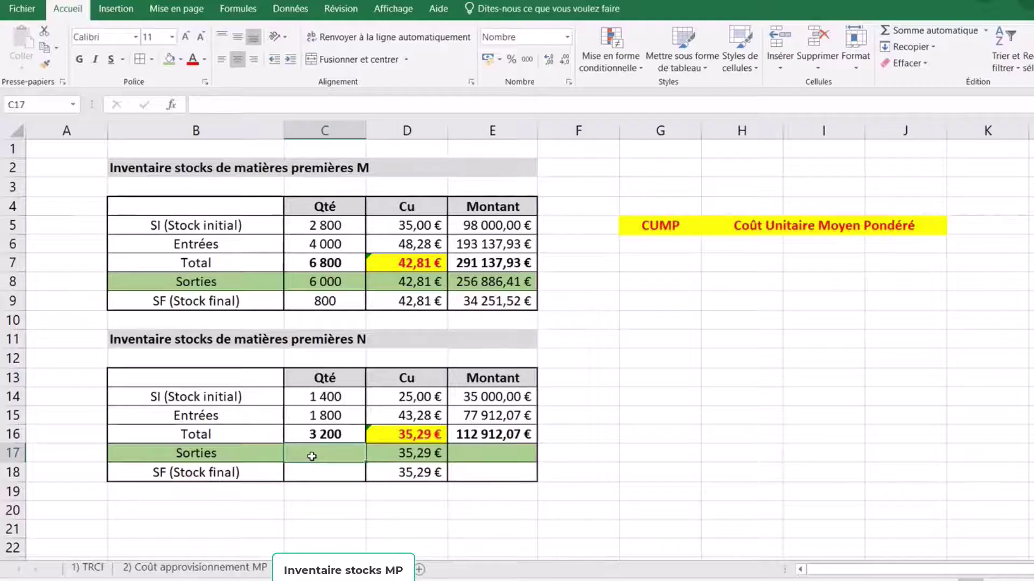
pyautogui.write('3000')
pyautogui.click(654, 474)
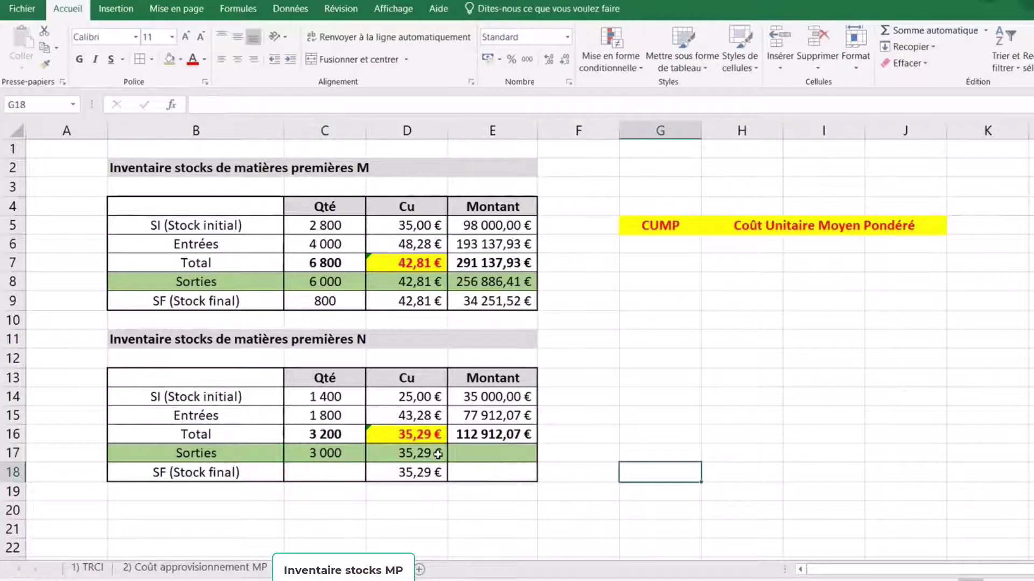
pyautogui.click(467, 453)
pyautogui.write('=')
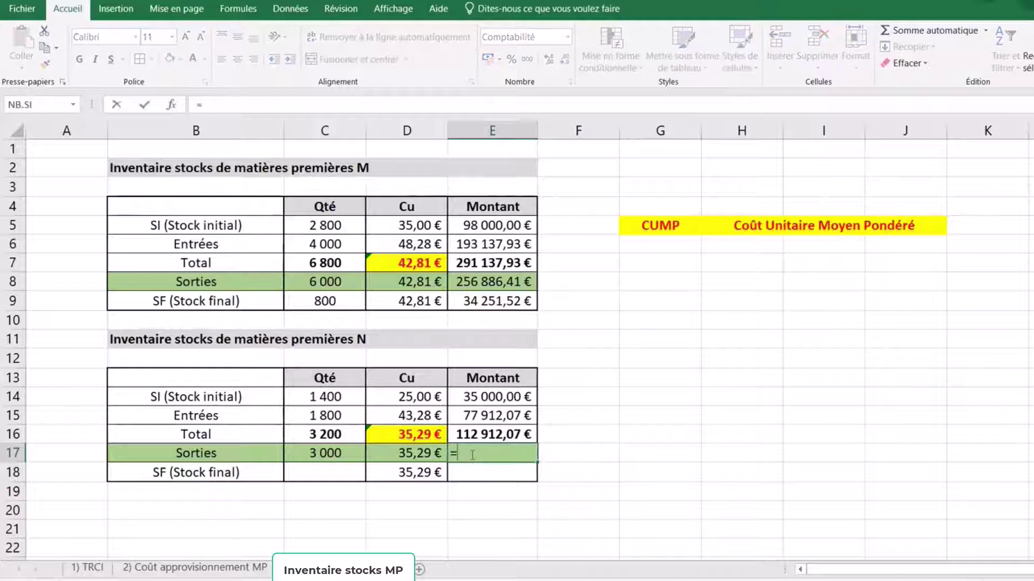
pyautogui.click(345, 452)
pyautogui.write('*')
pyautogui.click(416, 453)
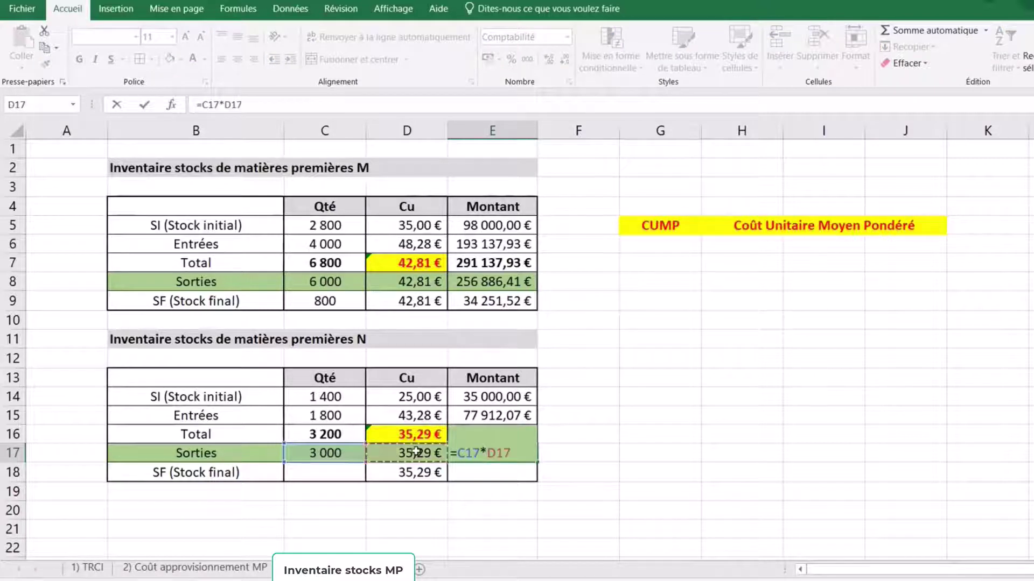
pyautogui.press('Return')
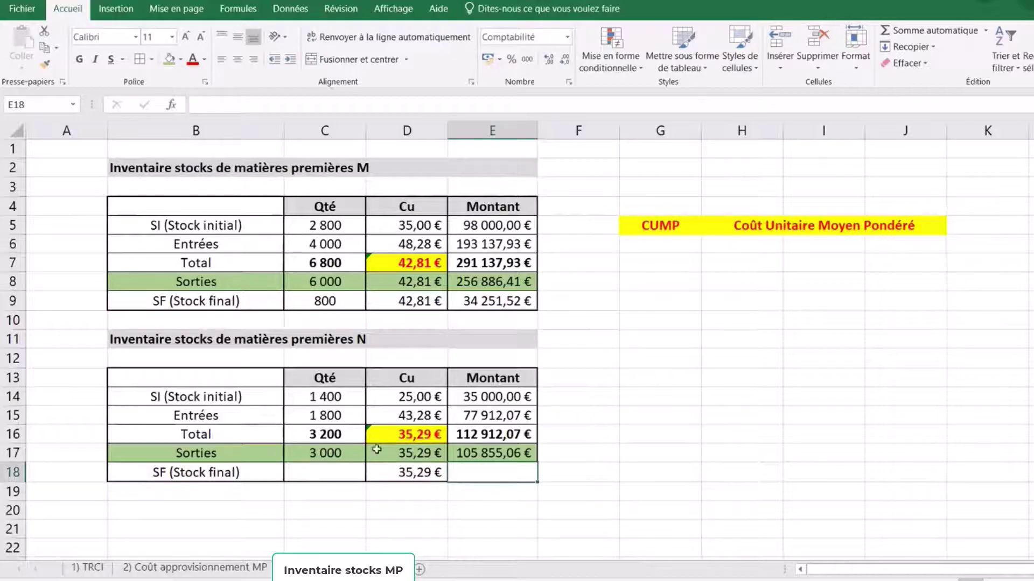
# Calculate the final stock quantity of raw material N in C18 as C16-C17.
pyautogui.click(333, 469)
pyautogui.write('=')
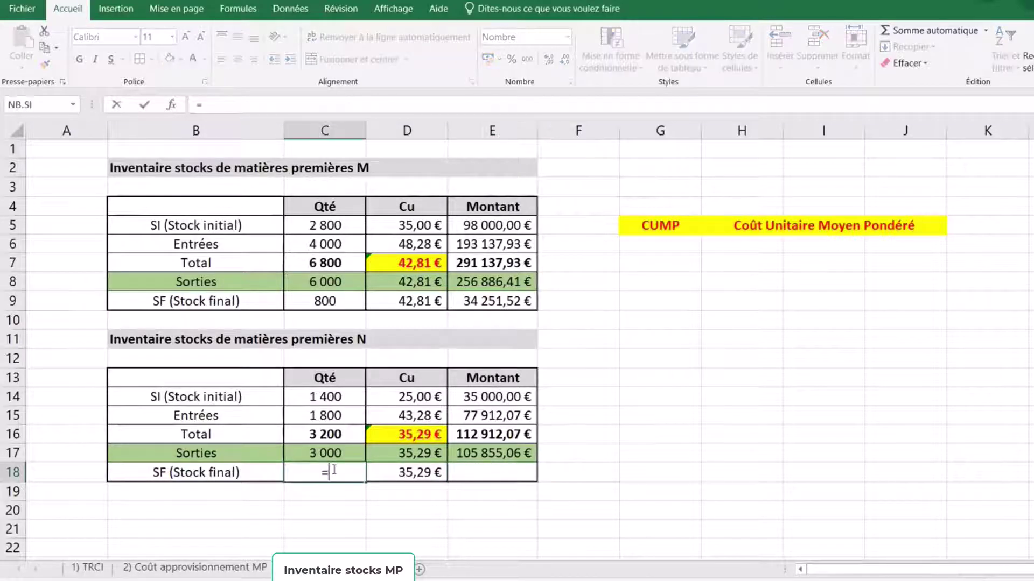
pyautogui.click(335, 432)
pyautogui.write('-')
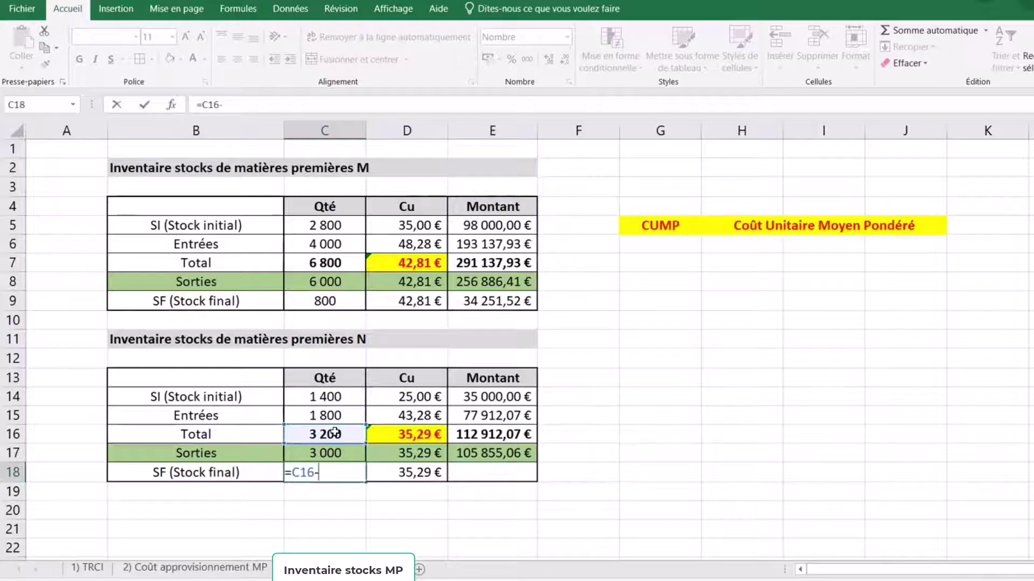
pyautogui.click(329, 454)
pyautogui.press('Return')
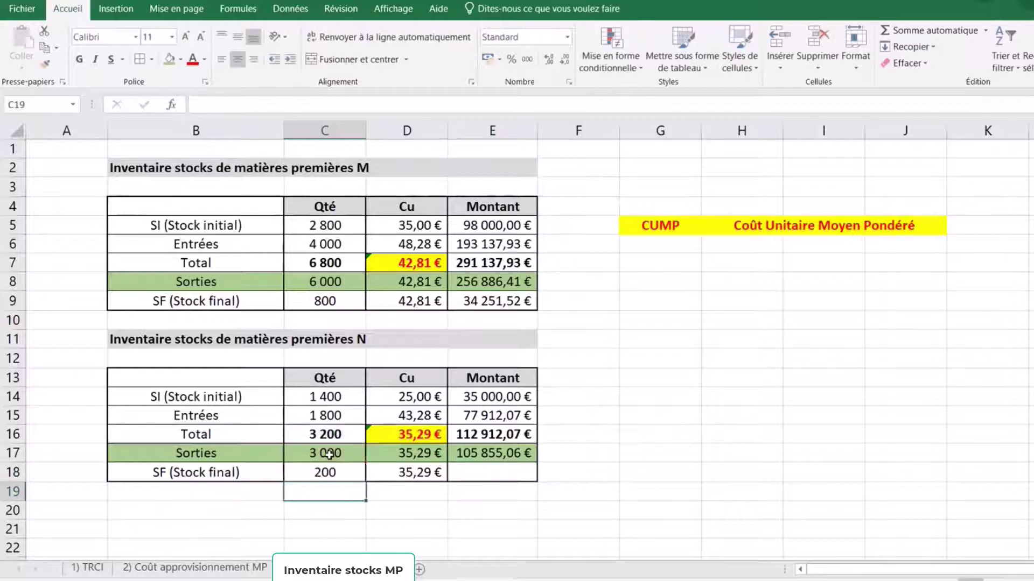
# Calculate the final stock amount of raw material N in E18 as C18*D18.
pyautogui.click(472, 474)
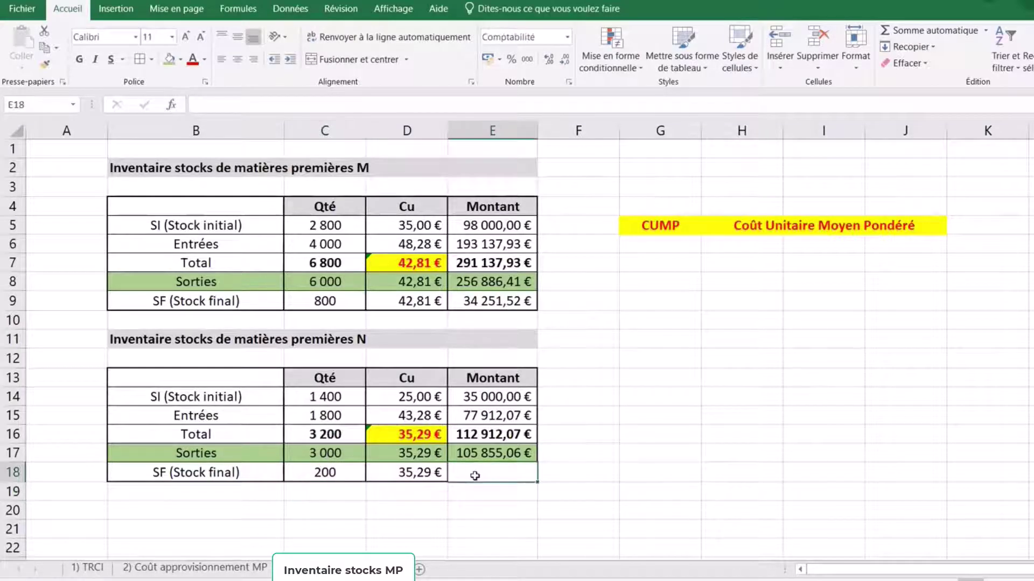
pyautogui.write('=')
pyautogui.click(333, 470)
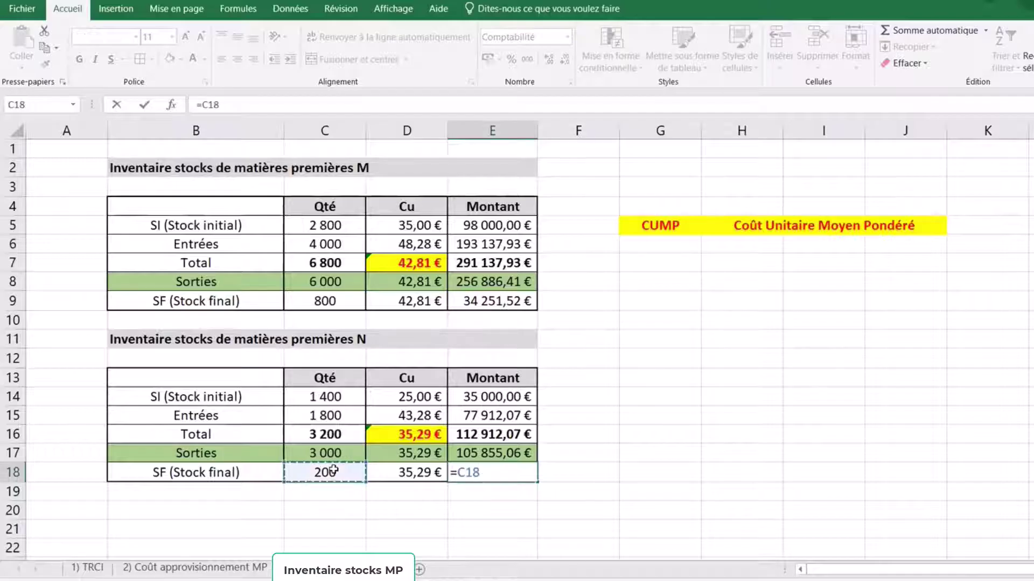
pyautogui.write('*')
pyautogui.click(409, 472)
pyautogui.press('Return')
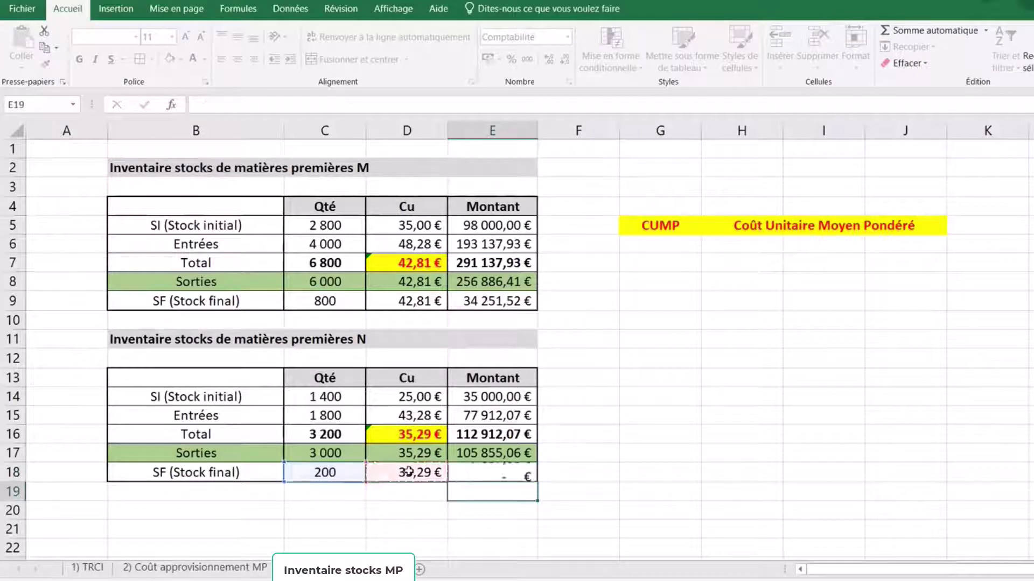
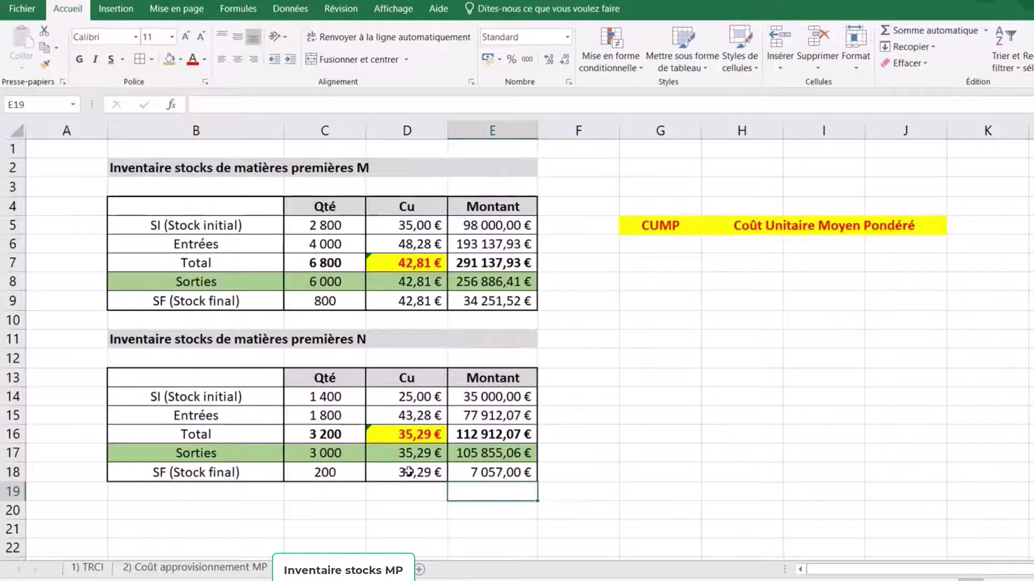
# Rename the current inventory sheet as "3) Invantaire stocks MP".
pyautogui.doubleClick(343, 570)
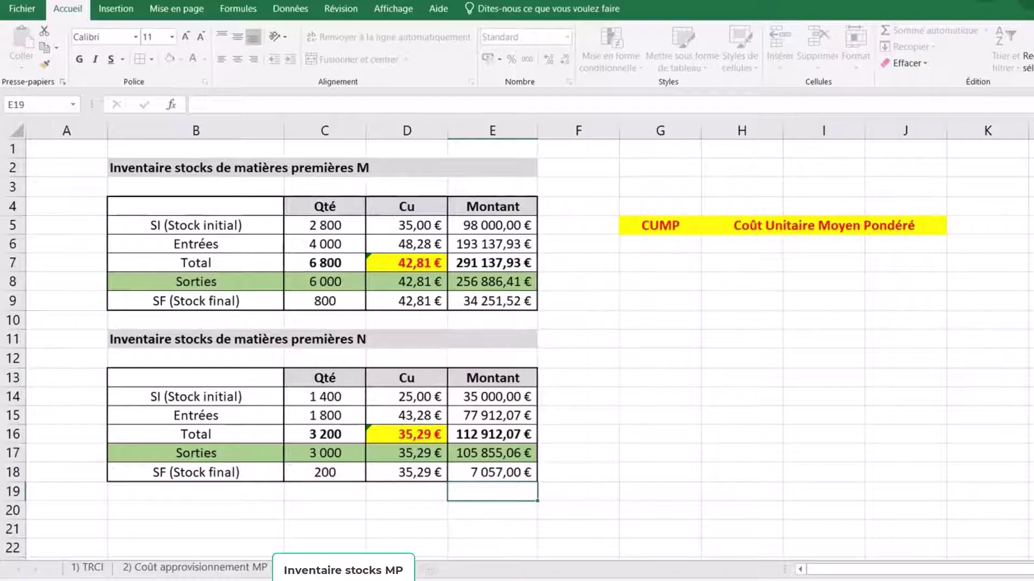
pyautogui.click(696, 501)
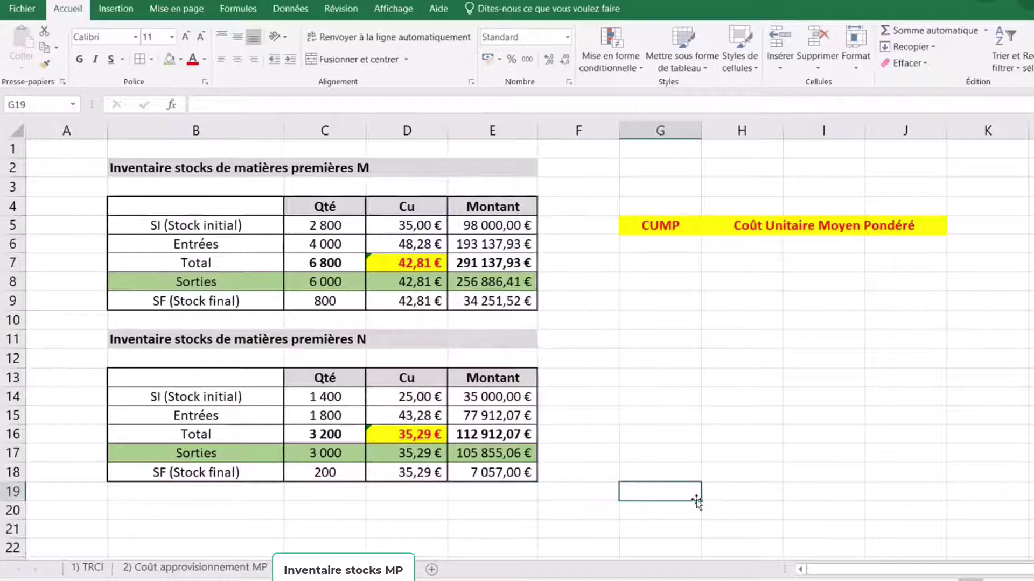
# Add a new worksheet after the inventory sheet and name it "Coût de production (P)".
pyautogui.click(432, 571)
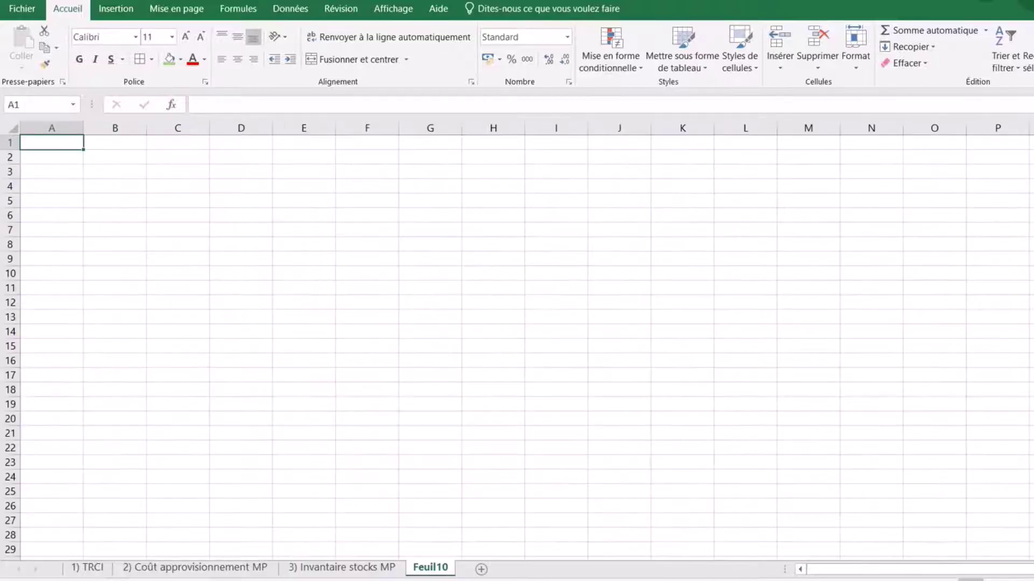
pyautogui.scroll(2, 430, 572)
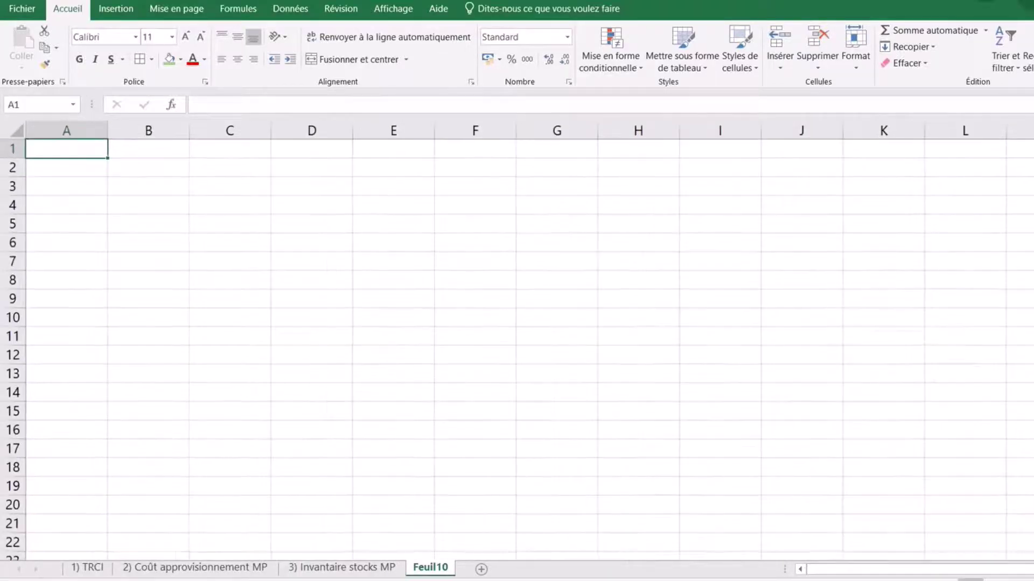
pyautogui.doubleClick(431, 569)
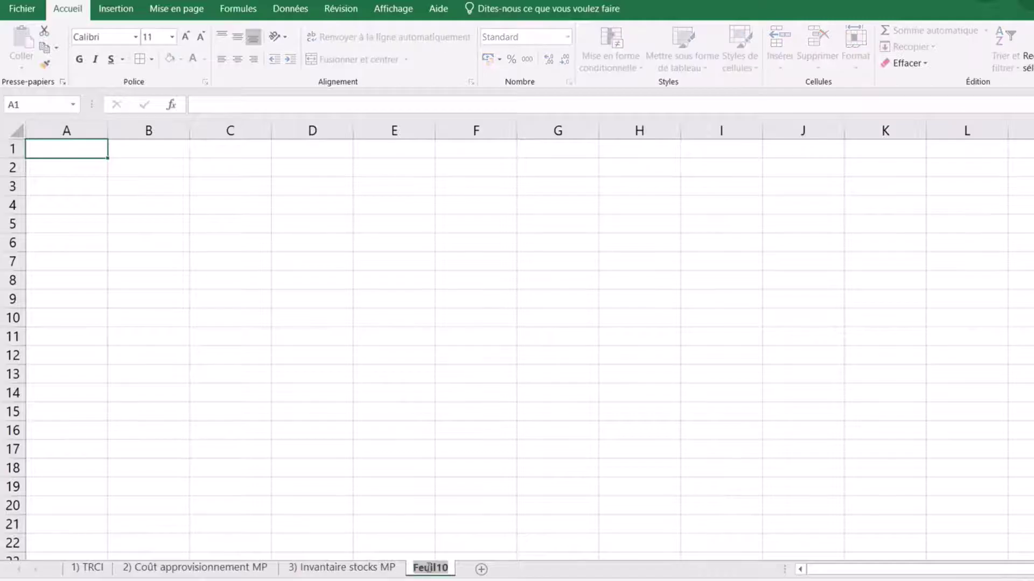
pyautogui.write('Coû')
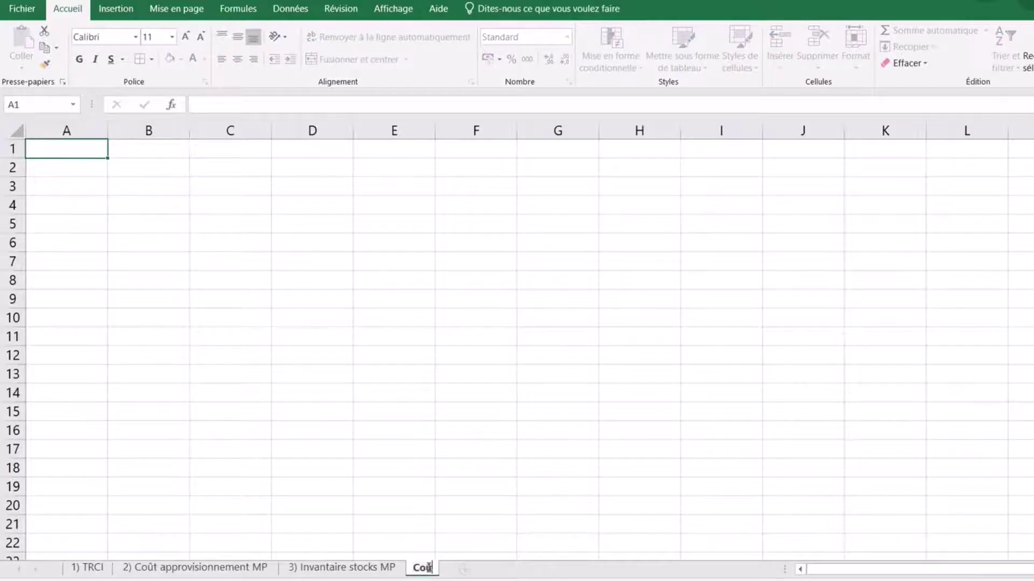
pyautogui.write('t de production')
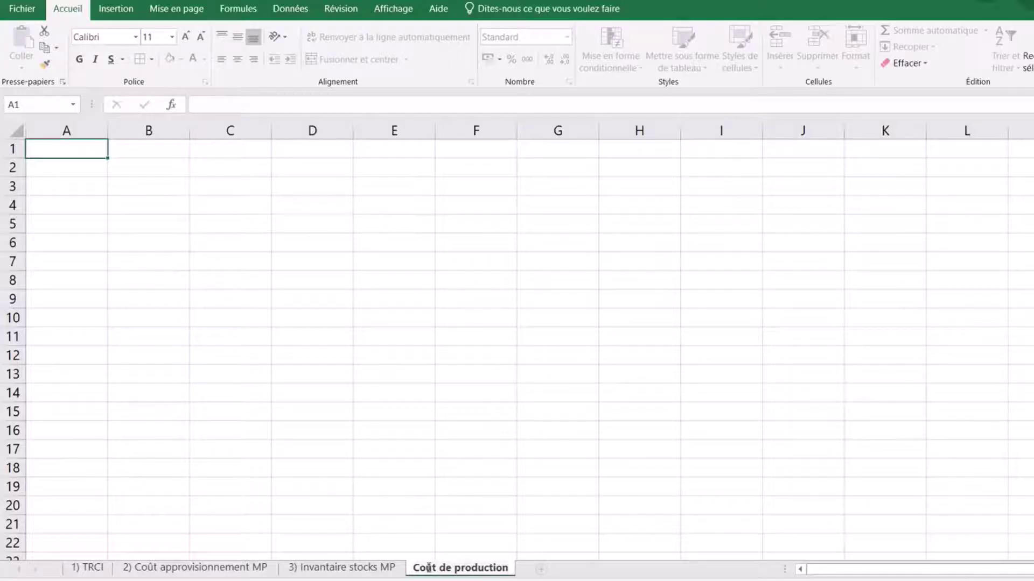
pyautogui.write(' (P)')
pyautogui.click(639, 468)
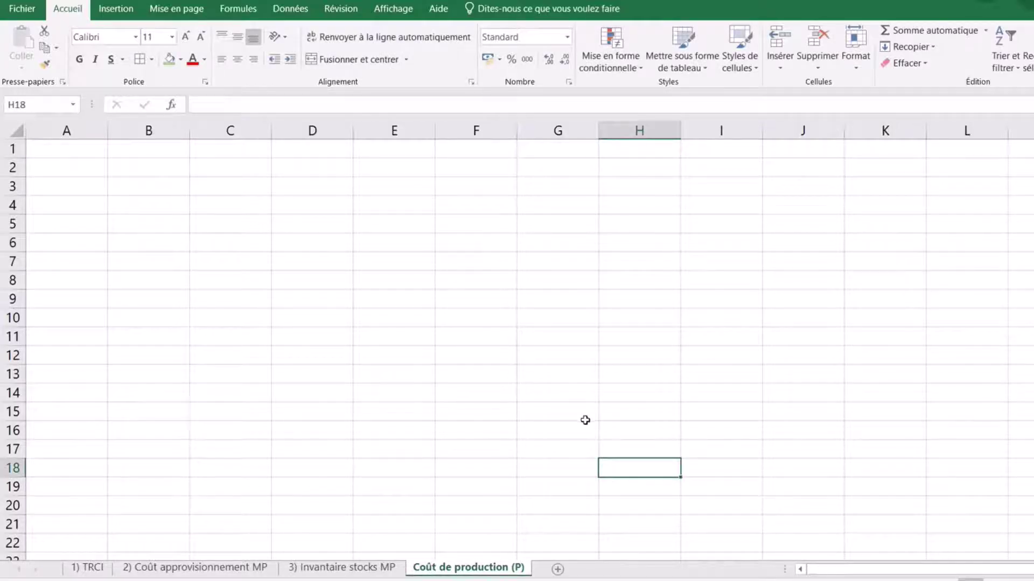
# Enter the title "Coût de production (P)" in B2.
pyautogui.click(160, 167)
pyautogui.write('Co')
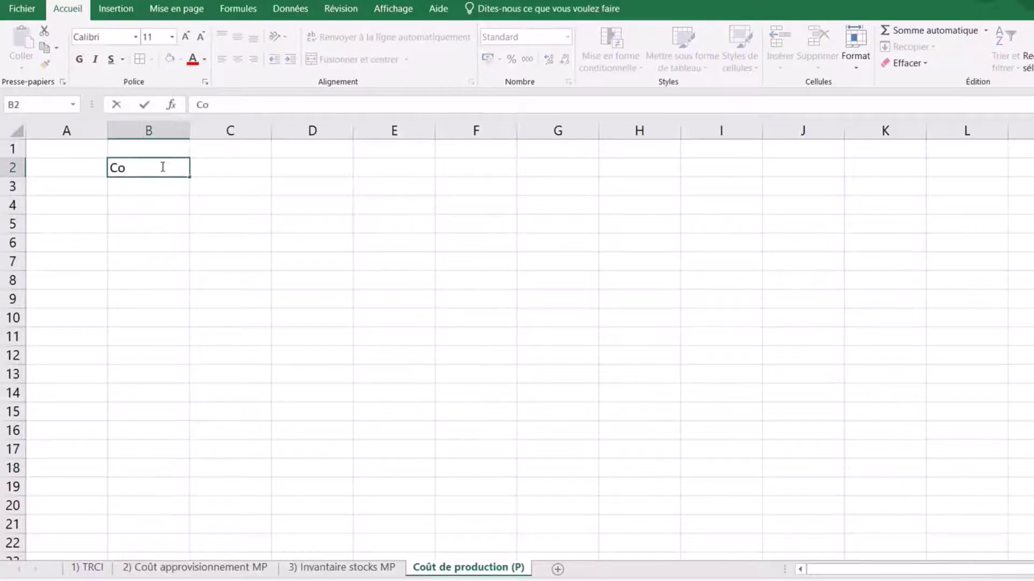
pyautogui.write('ût de produ')
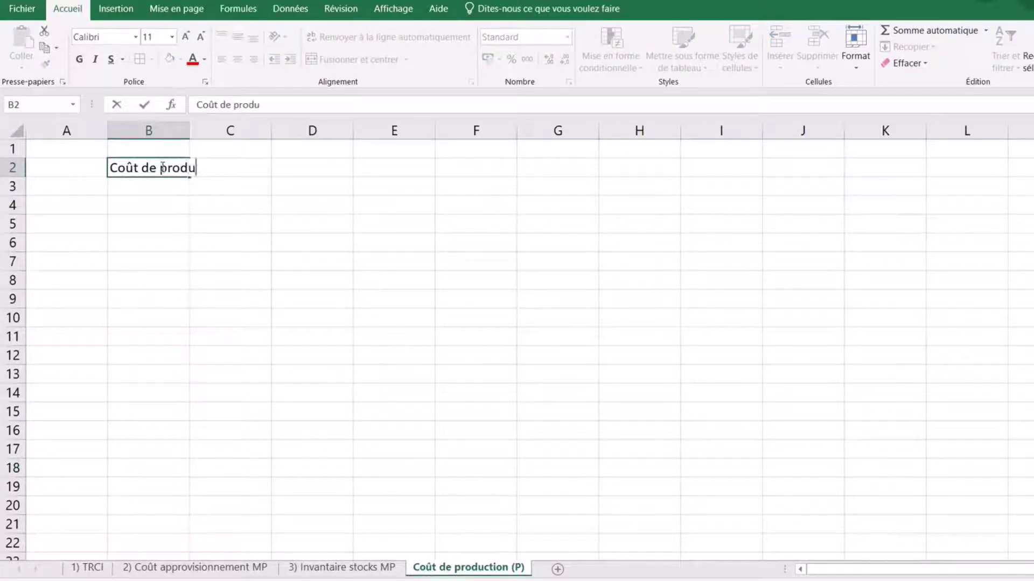
pyautogui.write('ction (P)')
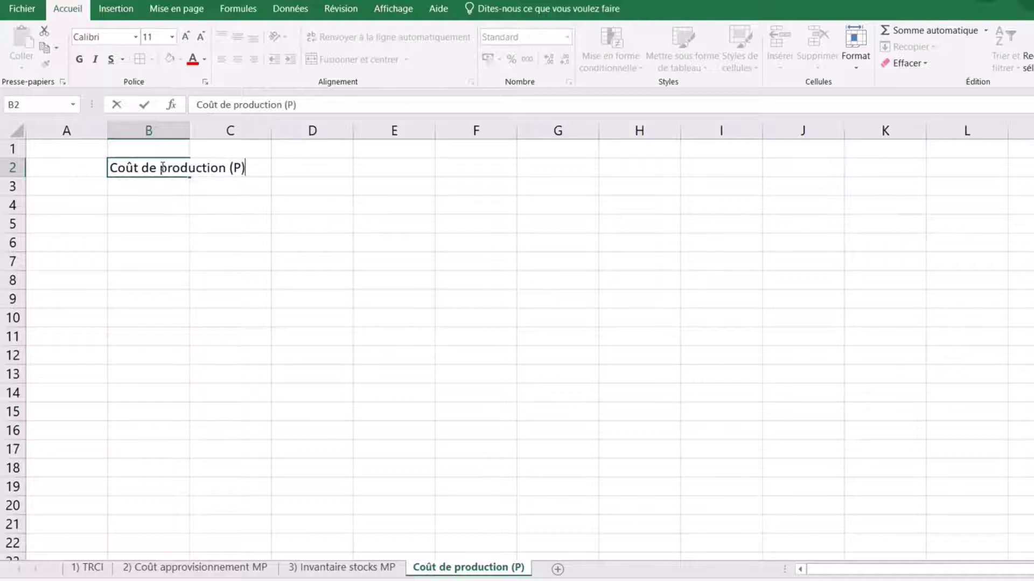
pyautogui.click(194, 245)
# Merge B2:C2 and format the title left-aligned and bold with a light grey fill.
pyautogui.moveTo(167, 168); pyautogui.dragTo(203, 167)
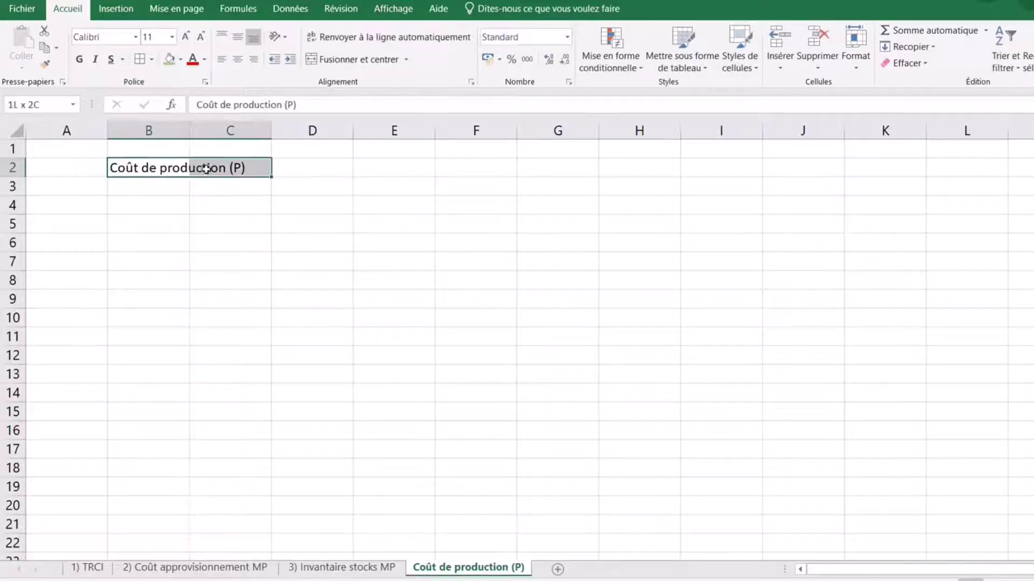
pyautogui.click(356, 60)
pyautogui.click(221, 59)
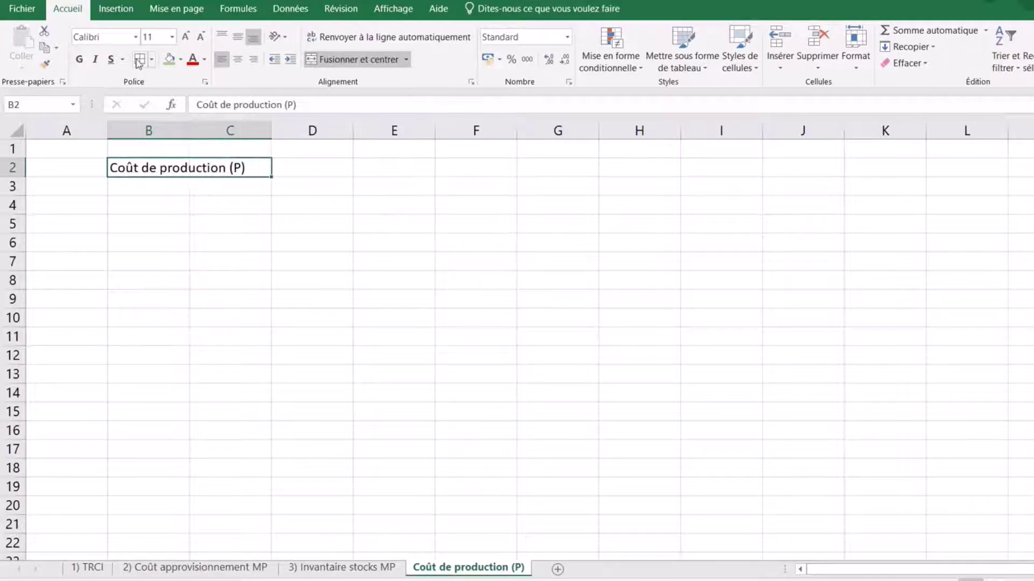
pyautogui.click(79, 59)
pyautogui.click(181, 59)
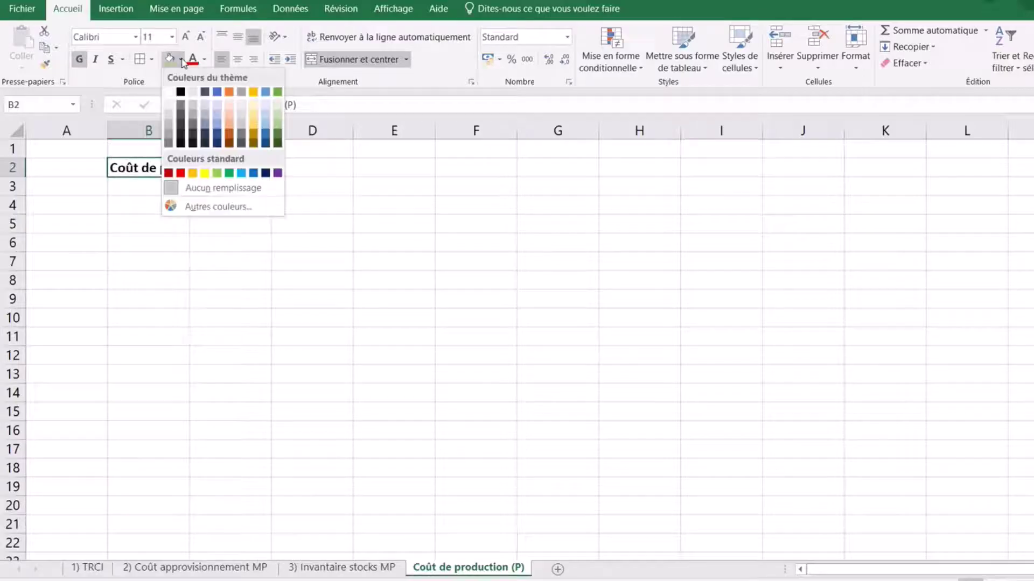
pyautogui.click(170, 117)
pyautogui.click(260, 237)
# Enter the column headers Qté, Cu and Montant in C4:E4.
pyautogui.click(244, 200)
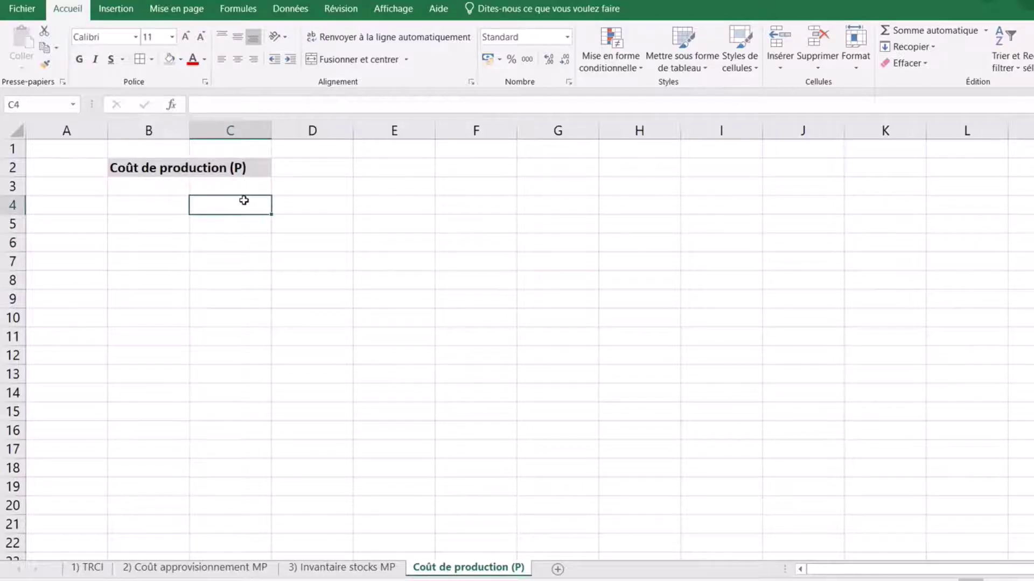
pyautogui.write('Qté')
pyautogui.click(311, 211)
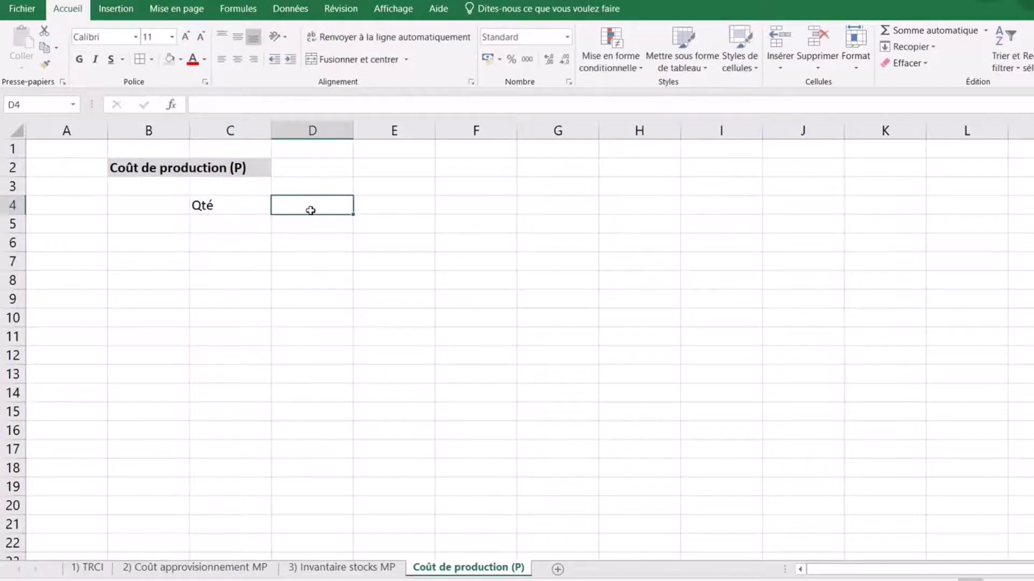
pyautogui.write('Cu')
pyautogui.click(393, 205)
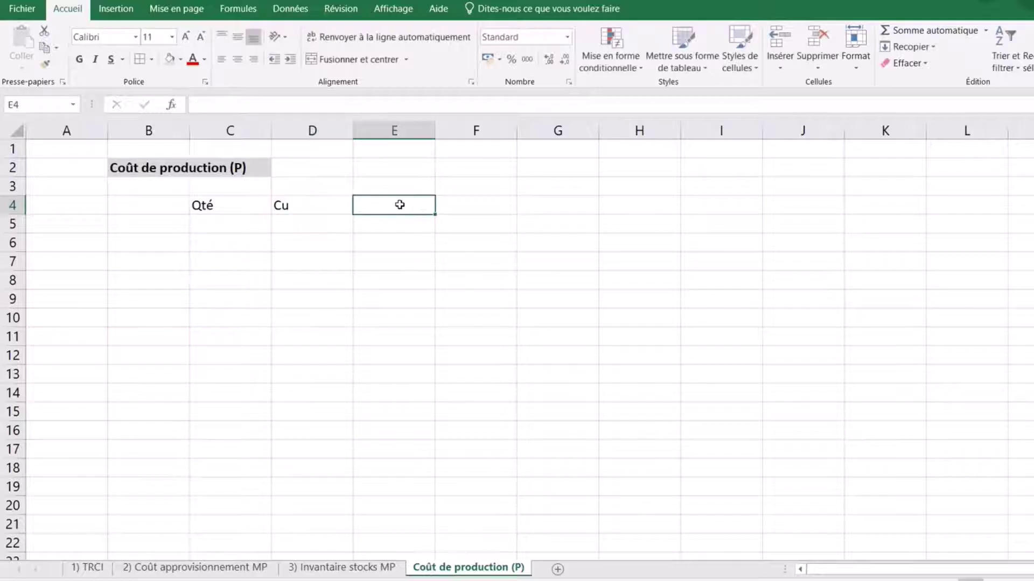
pyautogui.write('Montant')
pyautogui.click(421, 264)
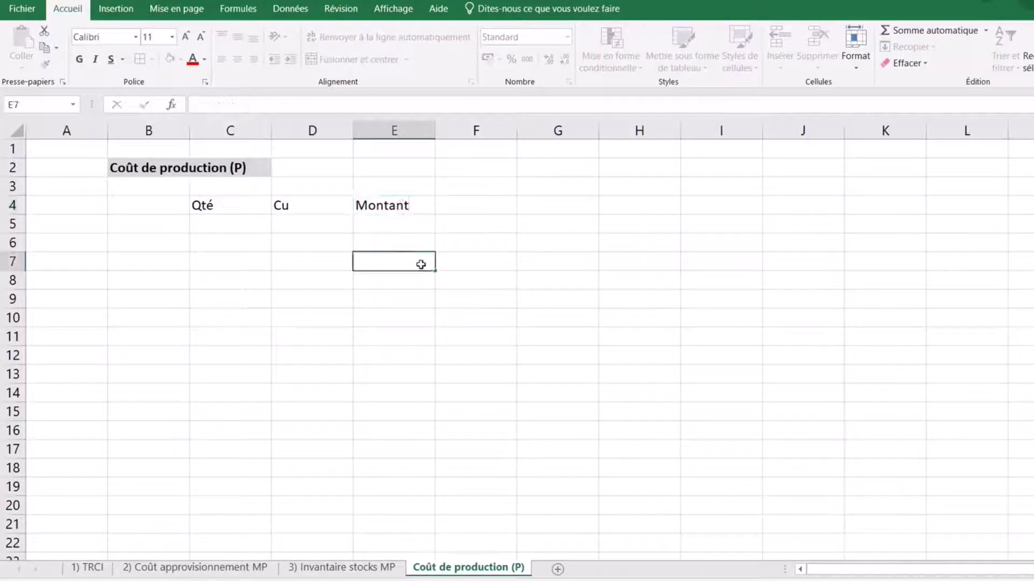
# Make the headers in C4:E4 bold and centred with the same light grey fill.
pyautogui.moveTo(226, 205); pyautogui.dragTo(357, 206)
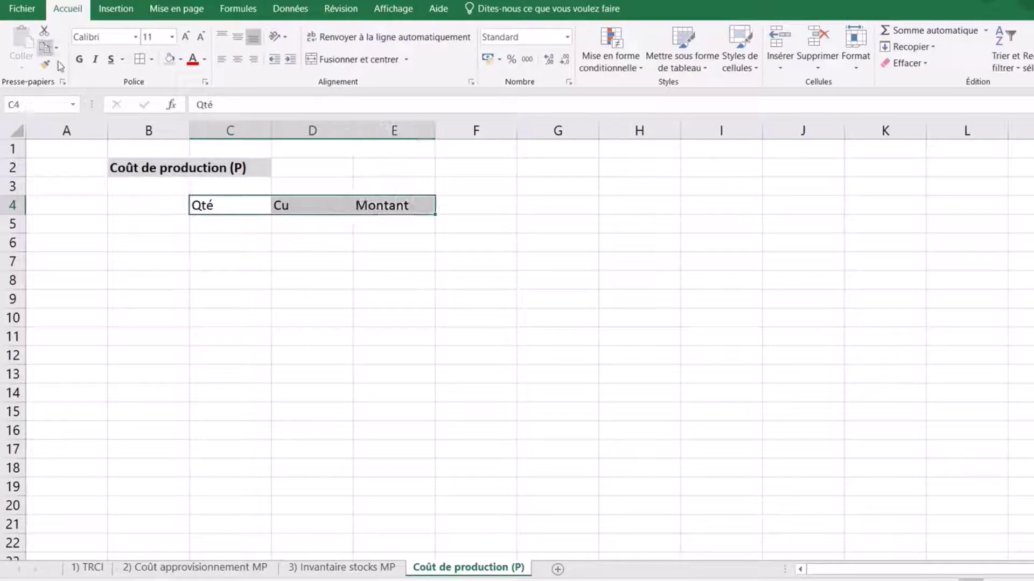
pyautogui.click(79, 59)
pyautogui.click(237, 59)
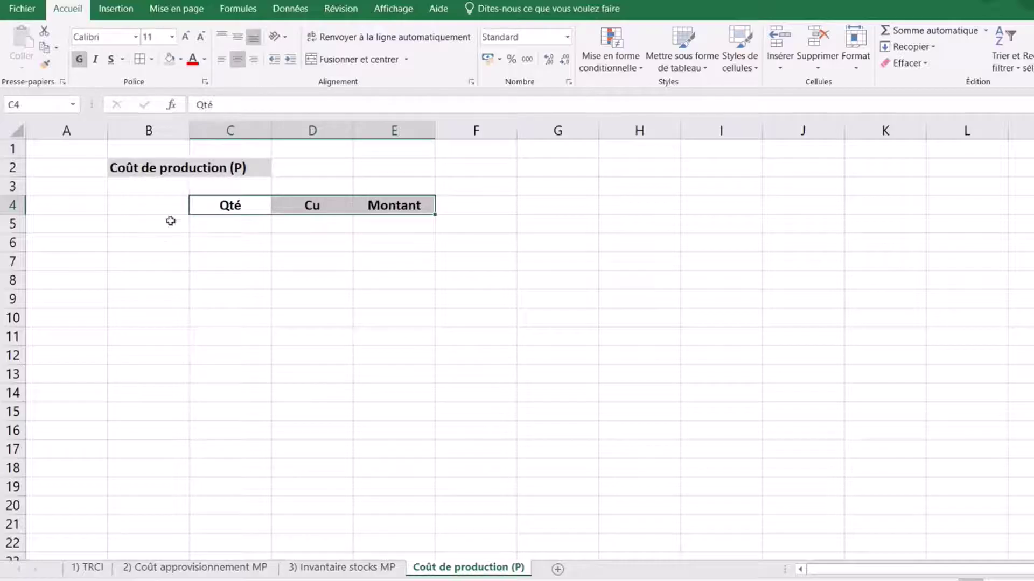
pyautogui.click(170, 58)
pyautogui.click(172, 221)
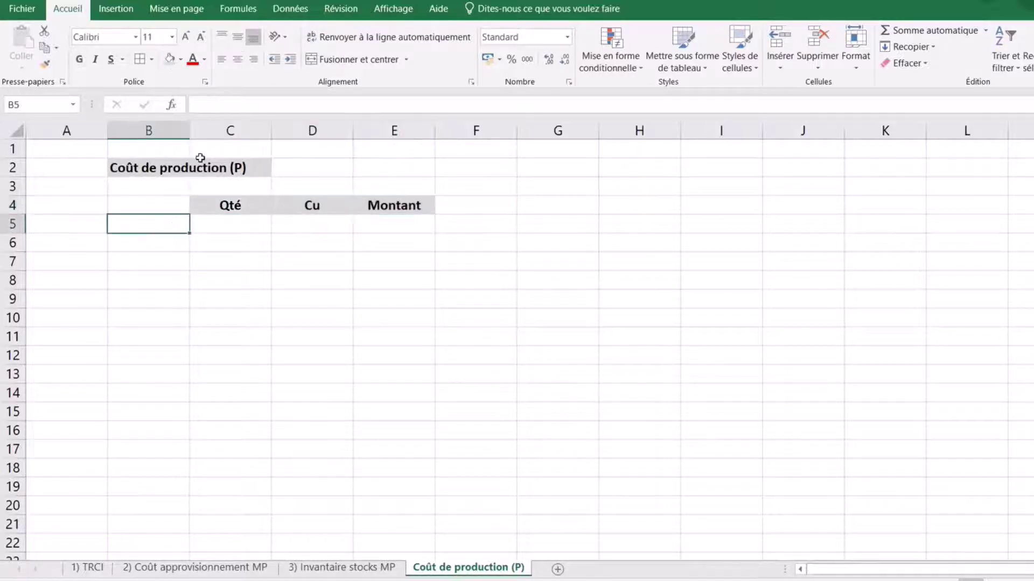
# Widen column B to about three times its default width for the row labels.
pyautogui.moveTo(189, 130); pyautogui.dragTo(273, 131)
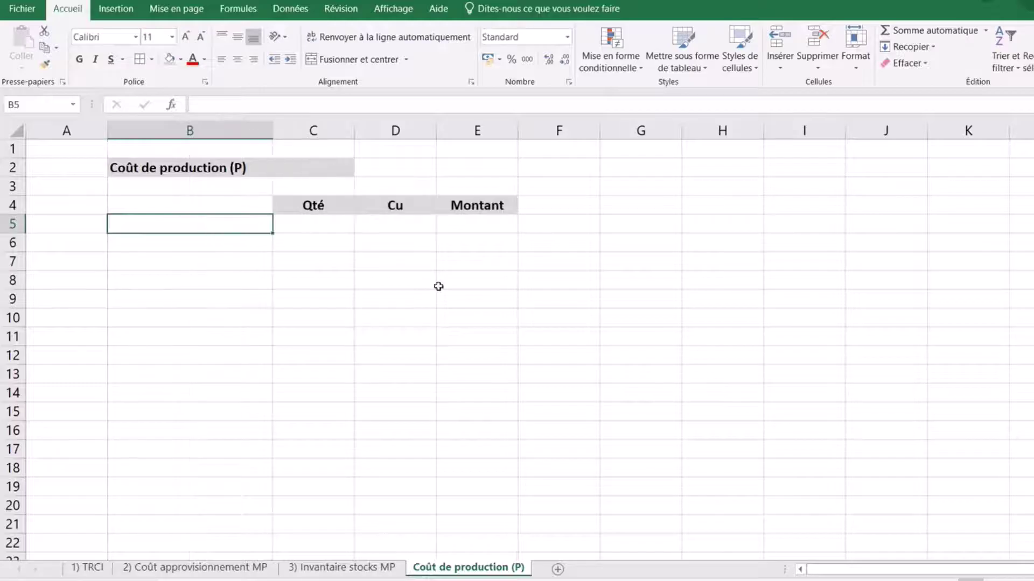
pyautogui.click(438, 286)
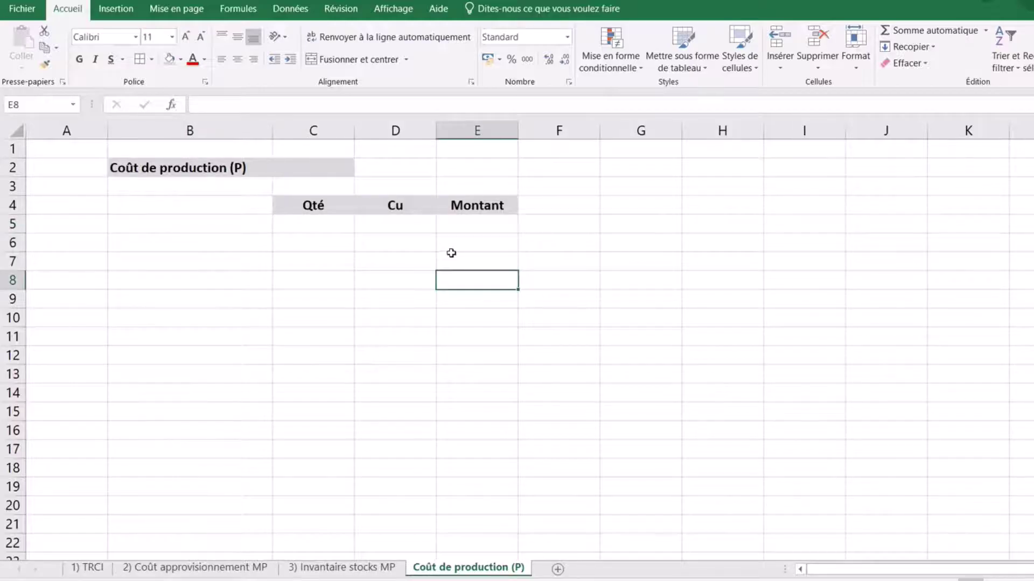
pyautogui.moveTo(273, 130); pyautogui.dragTo(355, 137)
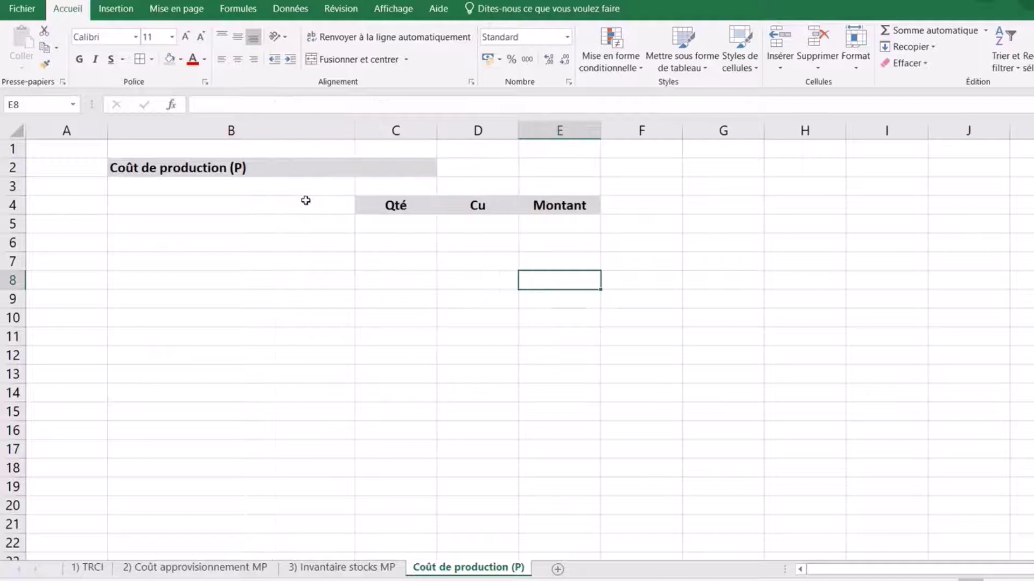
# Enter the row label "Coût d'approvisionnement de M" in B5.
pyautogui.click(218, 222)
pyautogui.write('C')
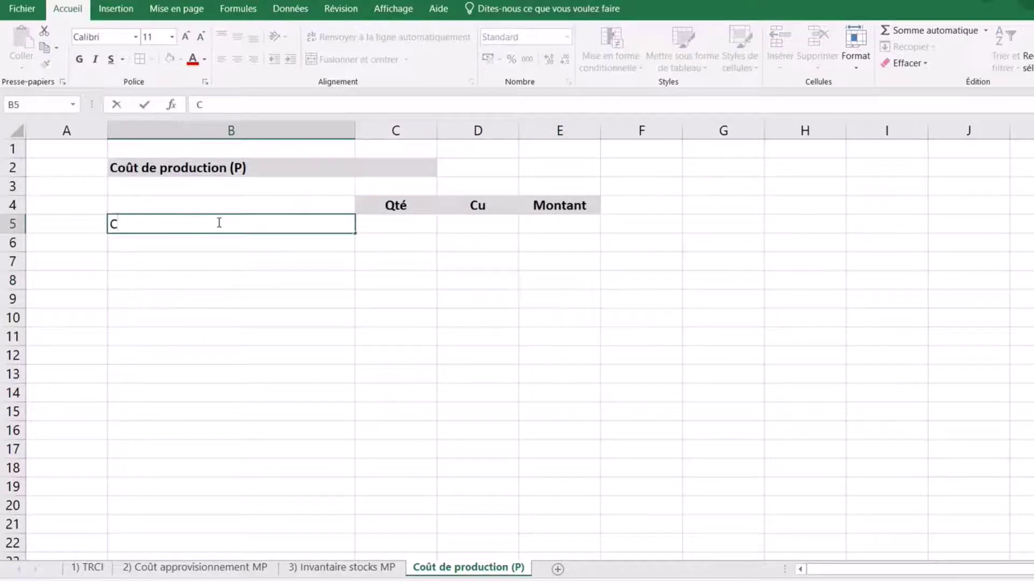
pyautogui.write("oût d'approv")
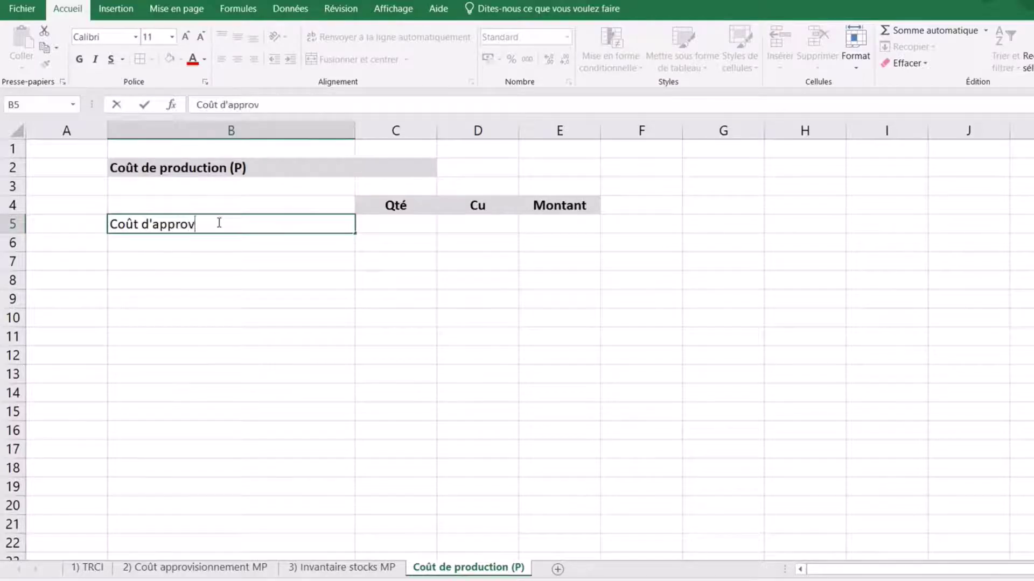
pyautogui.write('isionnement')
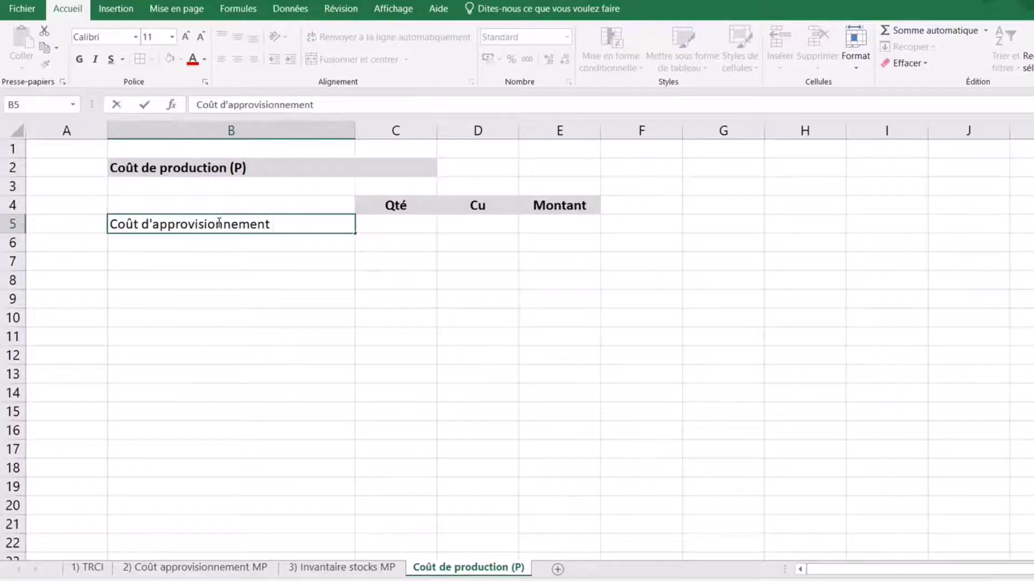
pyautogui.write(' de M')
pyautogui.click(256, 261)
# Copy the label from B5 down to B6 and change it to "Coût d'approvisionnement de N".
pyautogui.click(310, 225)
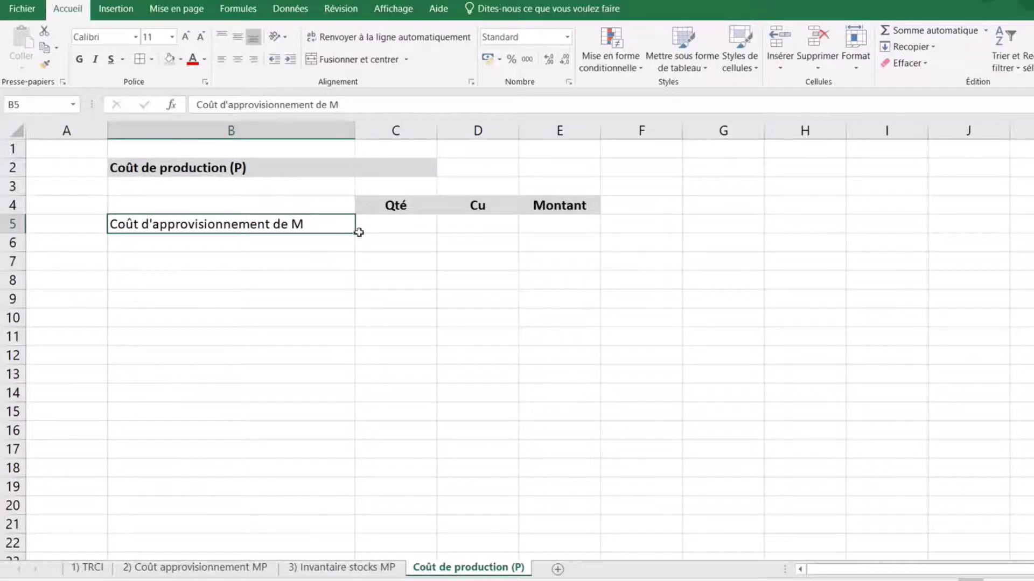
pyautogui.moveTo(359, 232); pyautogui.dragTo(359, 251)
pyautogui.doubleClick(322, 238)
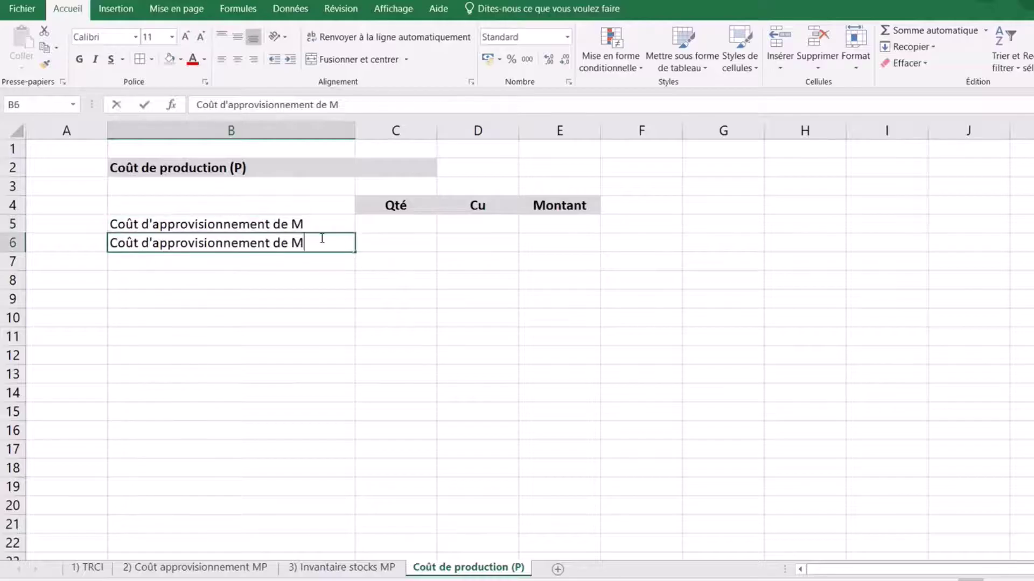
pyautogui.press('BackSpace')
pyautogui.write('M')
pyautogui.hotkey('shift', 'Left')
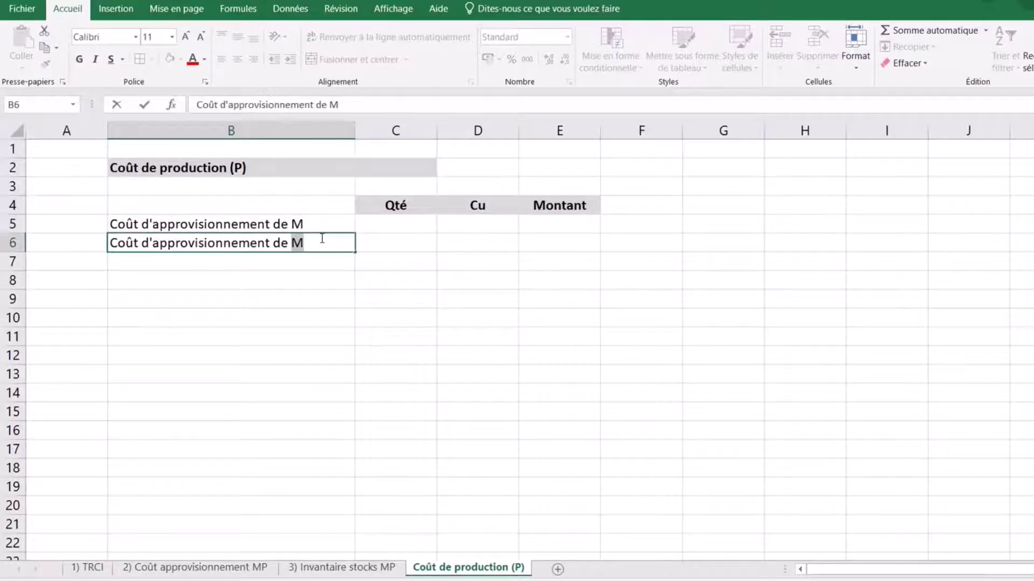
pyautogui.write('N')
pyautogui.click(429, 333)
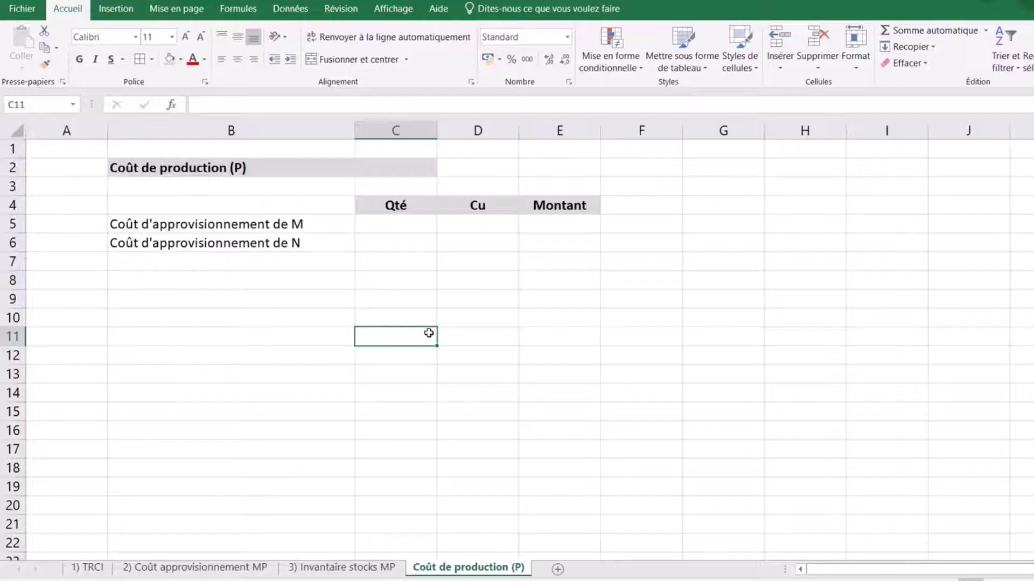
# Enter the row label "MOD (Main d'œuvre)" in B7, spelling œuvre with the œ ligature.
pyautogui.click(233, 262)
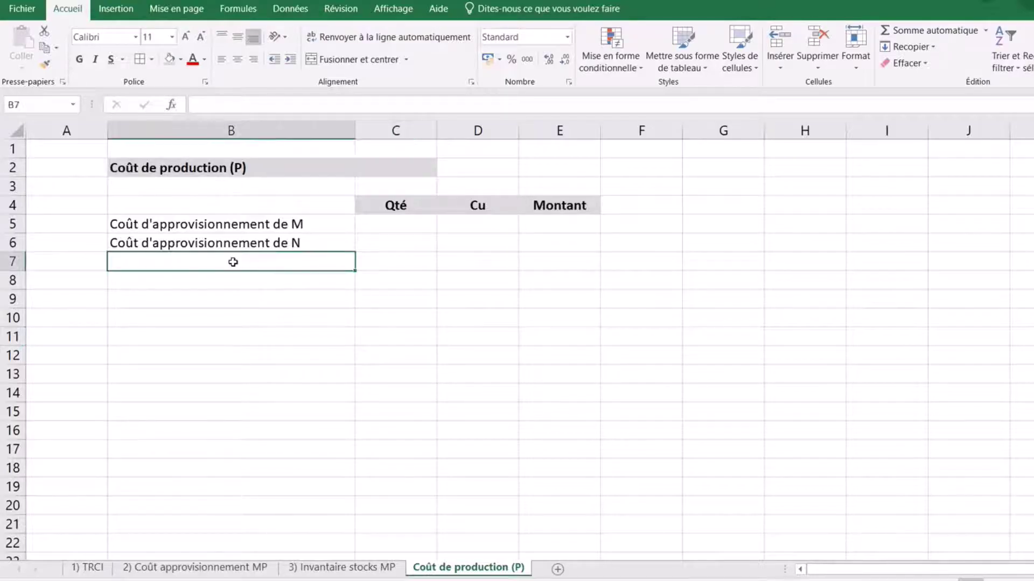
pyautogui.write('MOD')
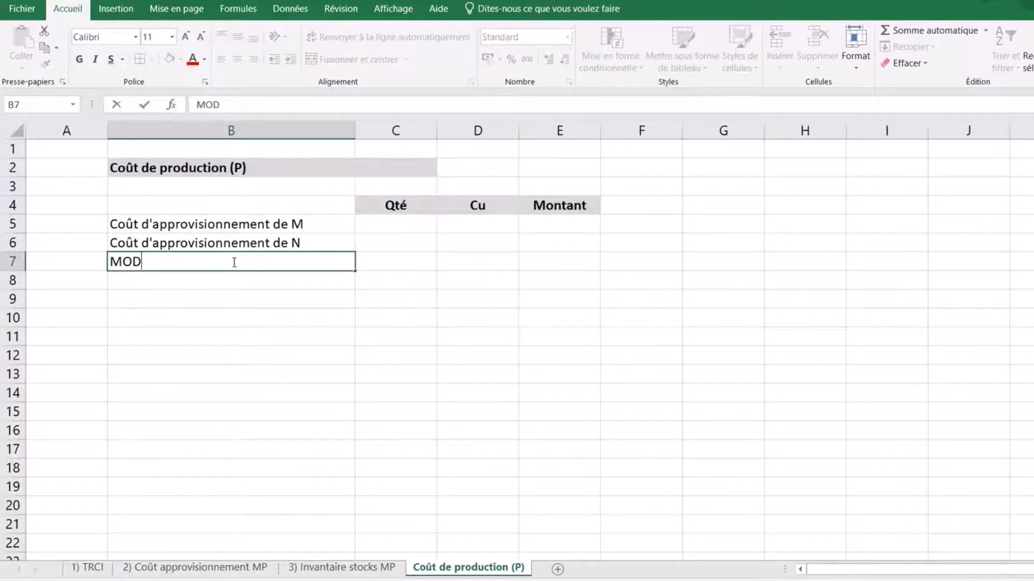
pyautogui.write(' (Main ')
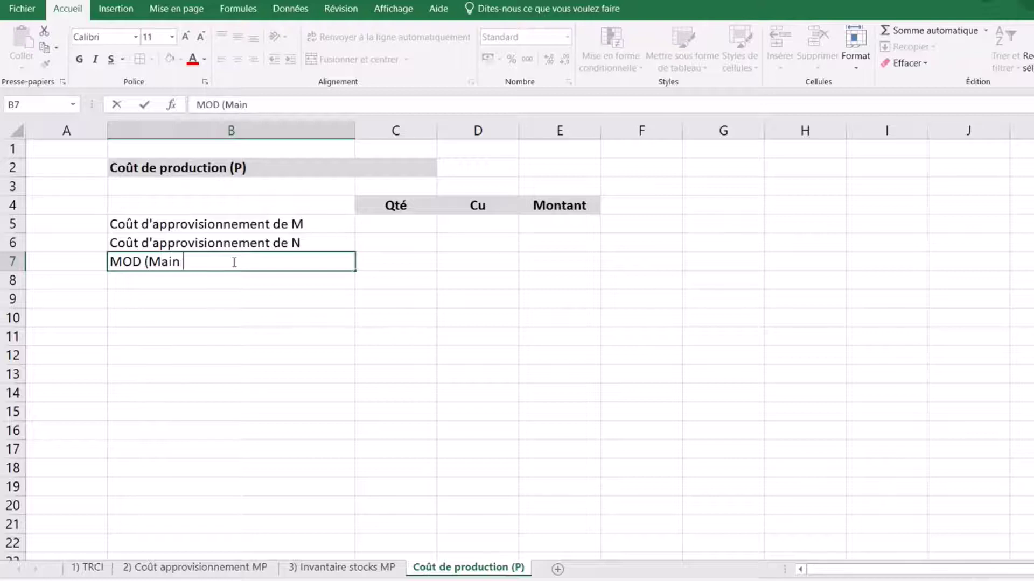
pyautogui.write("d'oeuvre")
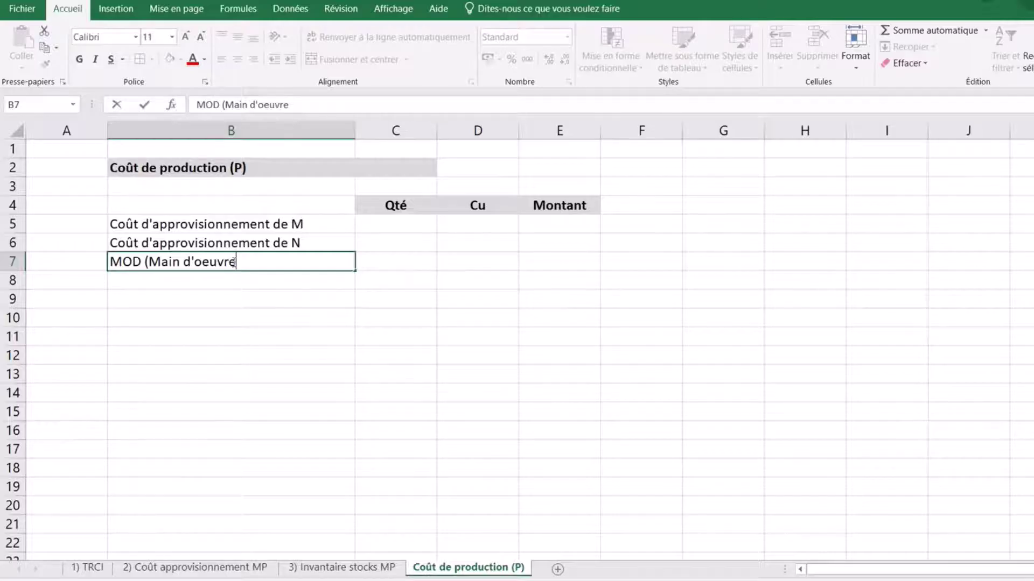
pyautogui.press('BackSpace')
pyautogui.press('BackSpace')
pyautogui.press('BackSpace')
pyautogui.press('BackSpace')
pyautogui.press('BackSpace')
pyautogui.press('BackSpace')
pyautogui.write('œuvre)')
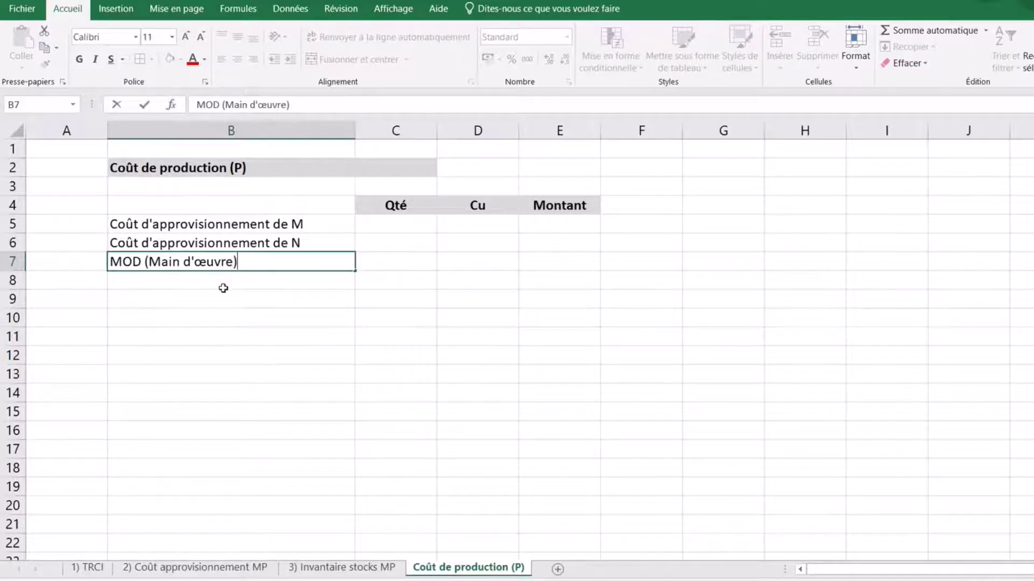
# Enter the row label "Charges indirectes de production" in B8.
pyautogui.click(219, 281)
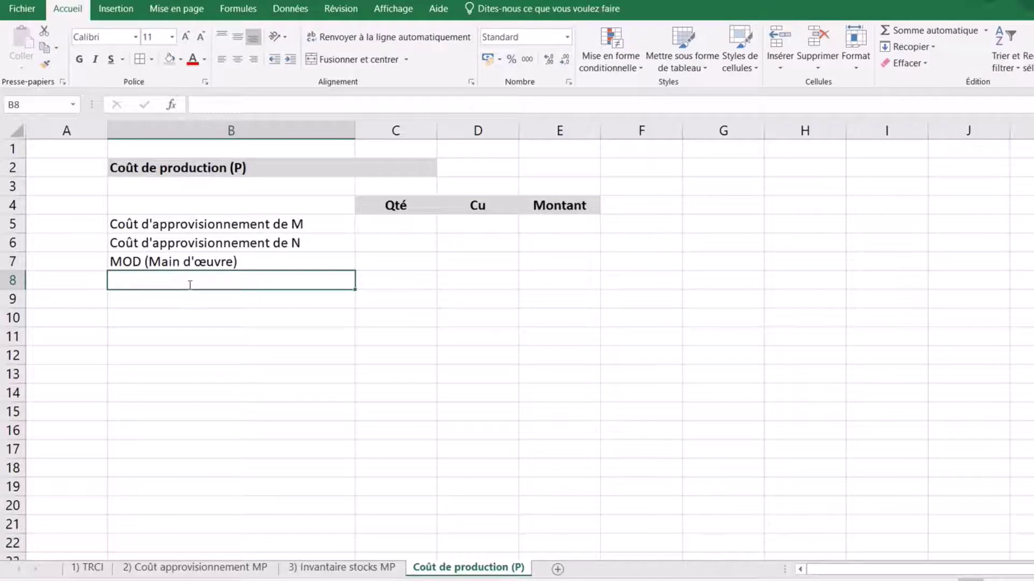
pyautogui.write('Charges indir')
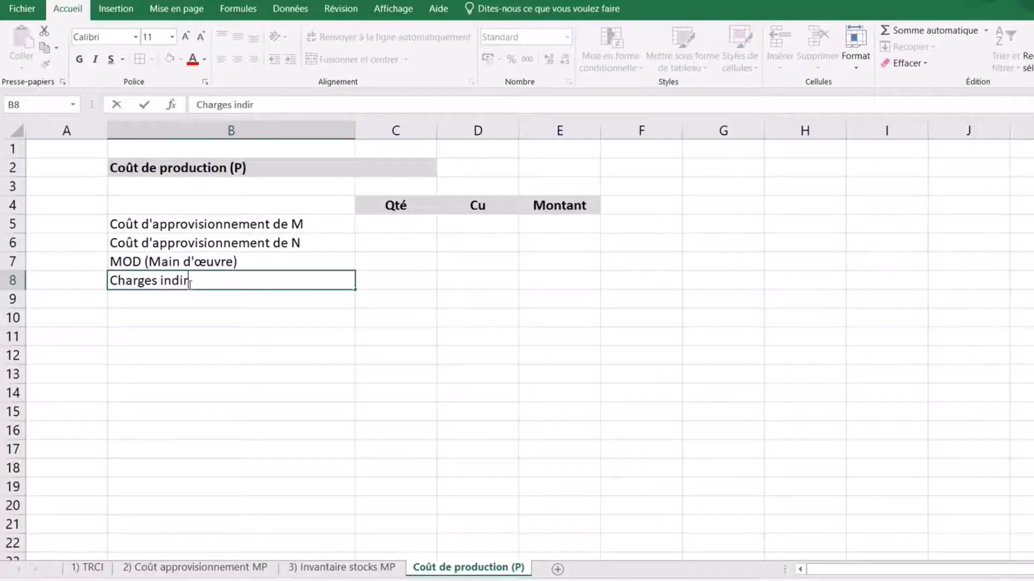
pyautogui.write('ectes de production')
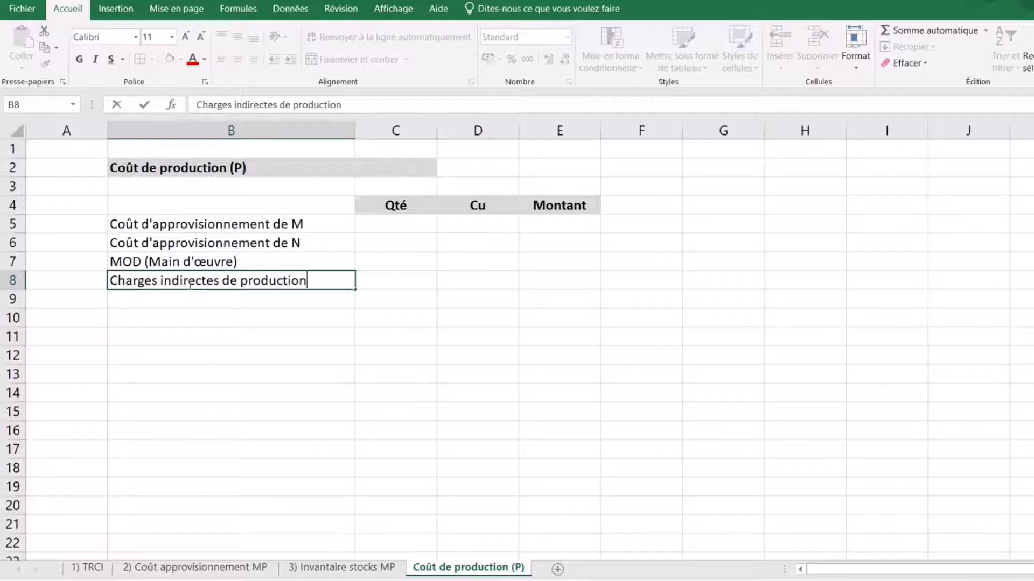
pyautogui.click(452, 371)
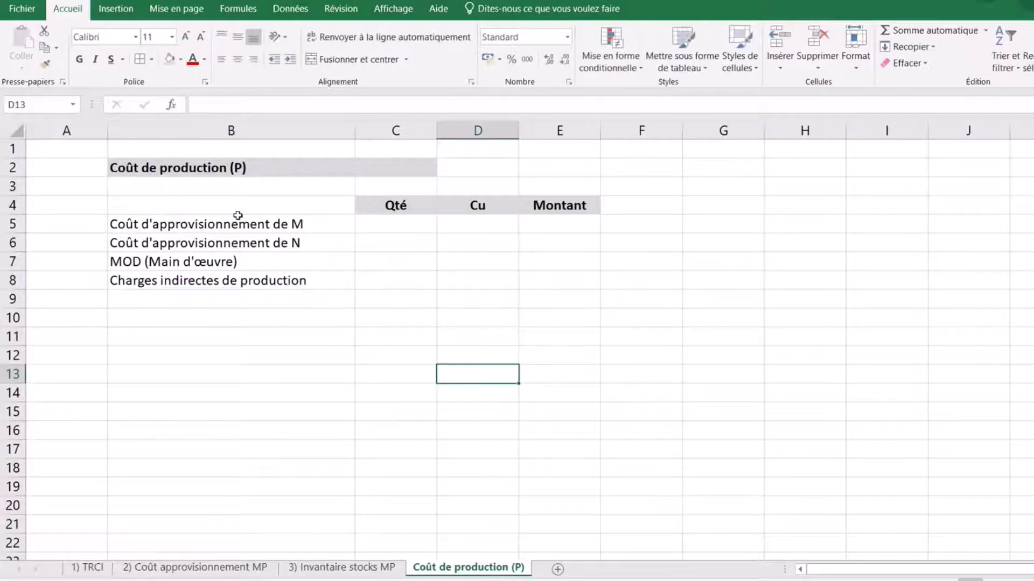
# Enter the row label "Coût de production (P)" in B9.
pyautogui.click(195, 298)
pyautogui.write('C')
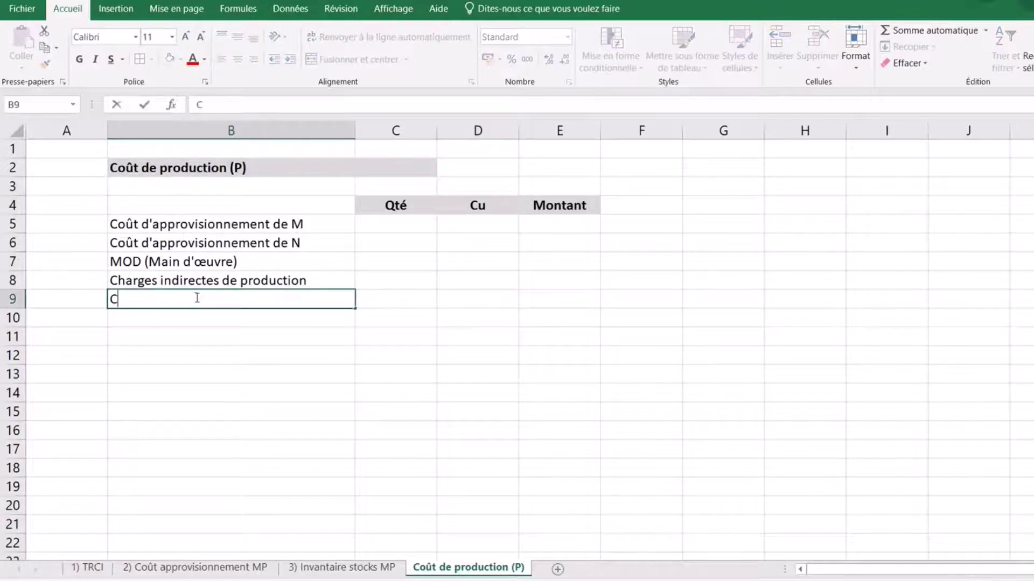
pyautogui.write('oût de pr')
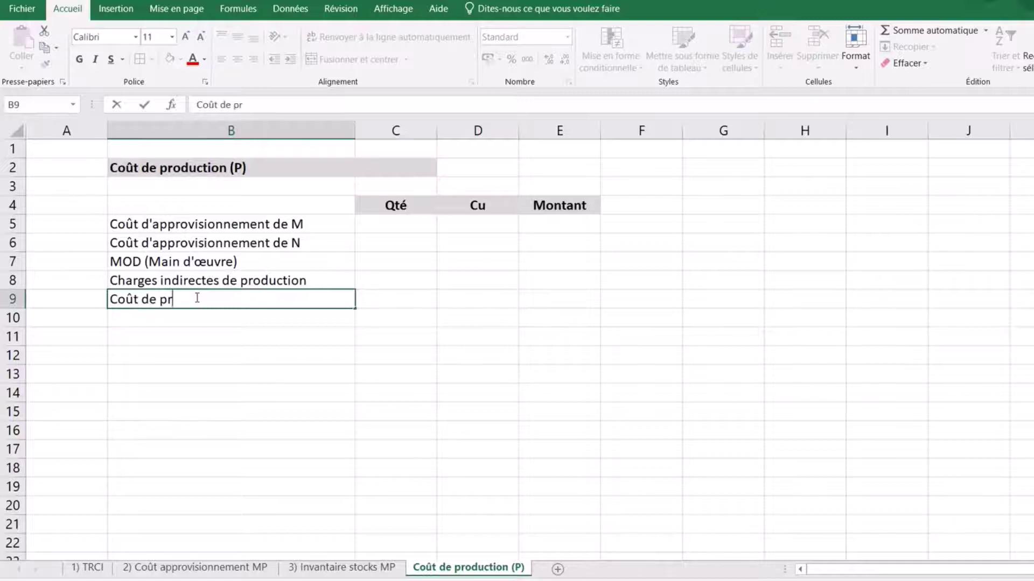
pyautogui.write('oduction (')
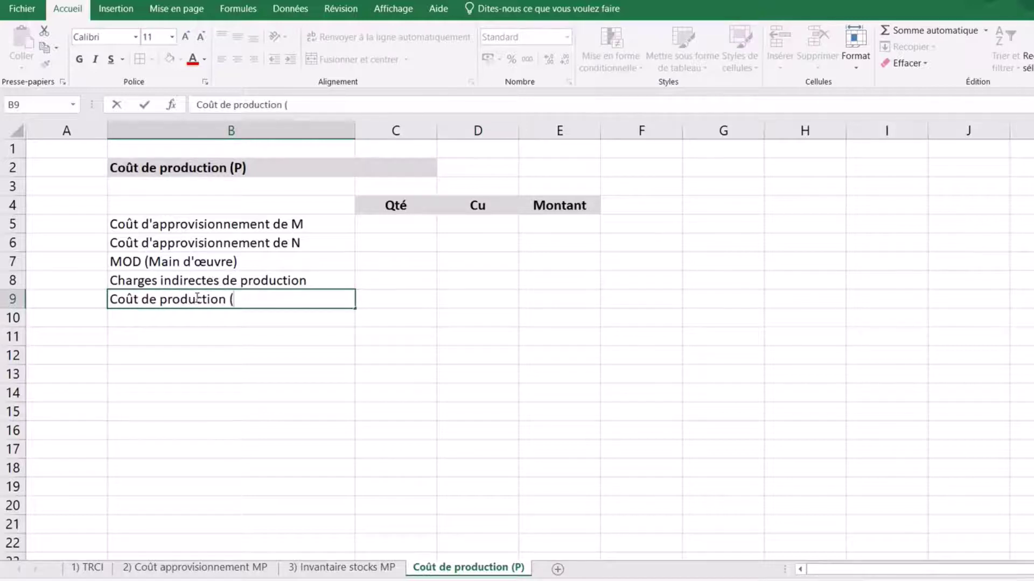
pyautogui.write('P)')
pyautogui.click(357, 342)
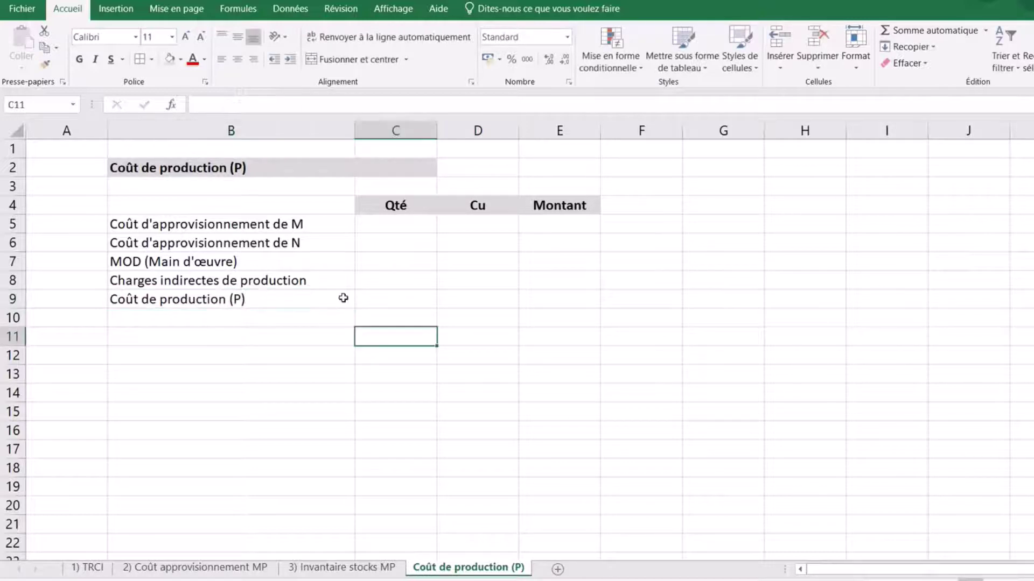
# Border the table B4:E9 with a medium-weight outline, medium-weight inner vertical lines and thin inner horizontal lines.
pyautogui.moveTo(269, 200); pyautogui.dragTo(568, 295)
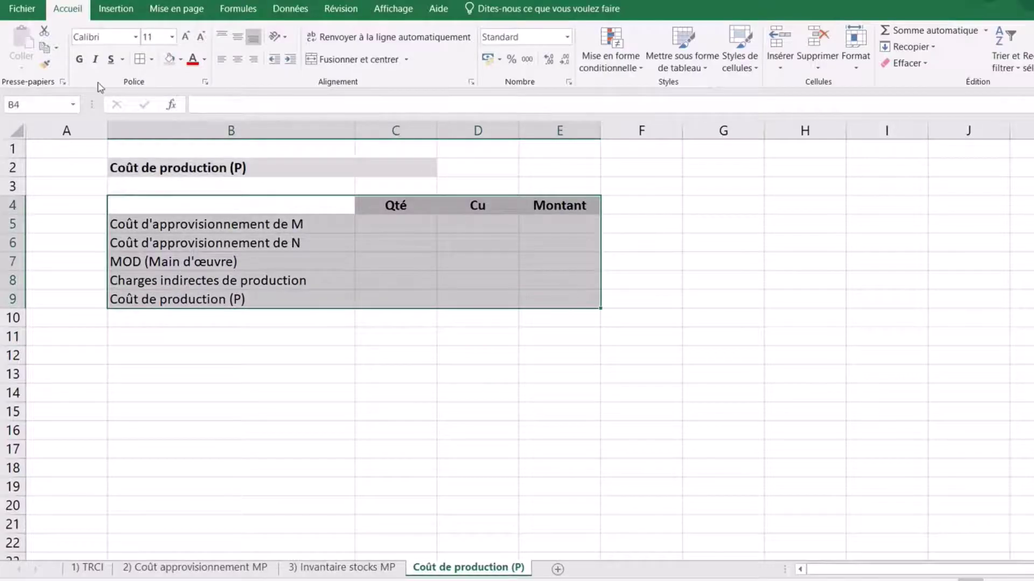
pyautogui.click(152, 60)
pyautogui.click(221, 468)
pyautogui.click(465, 338)
pyautogui.click(613, 281)
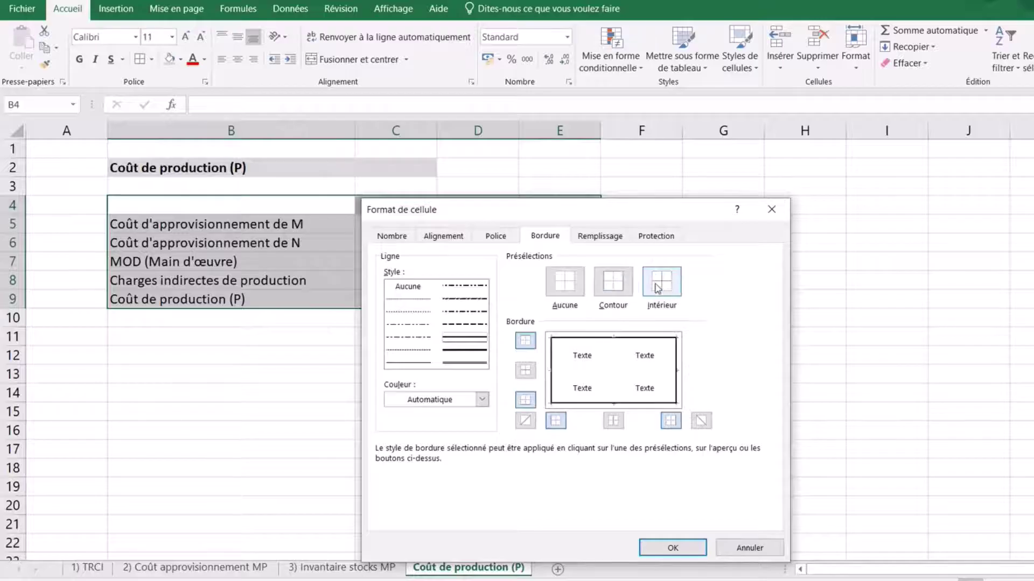
pyautogui.click(664, 289)
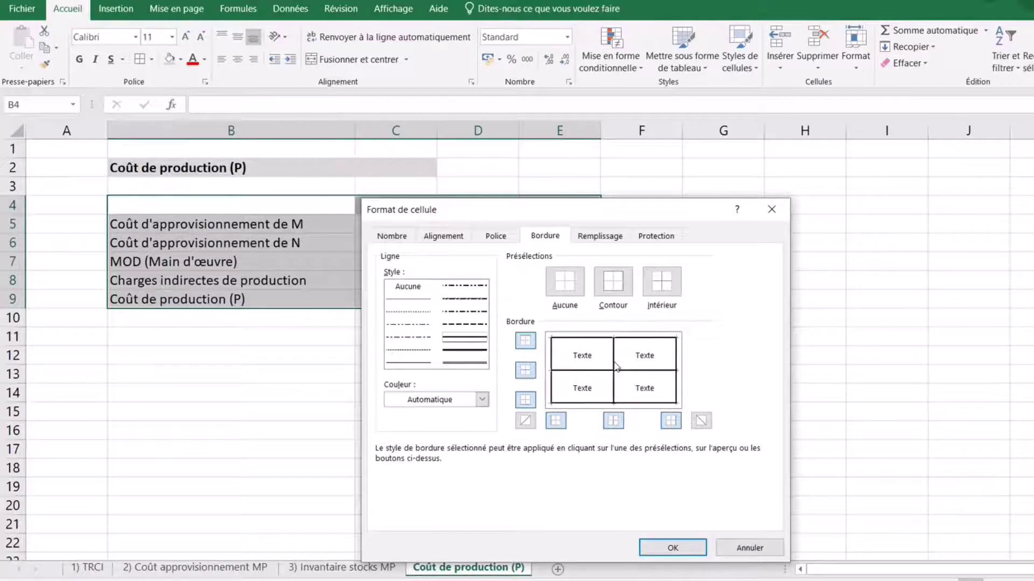
pyautogui.click(563, 283)
pyautogui.click(613, 281)
pyautogui.click(614, 370)
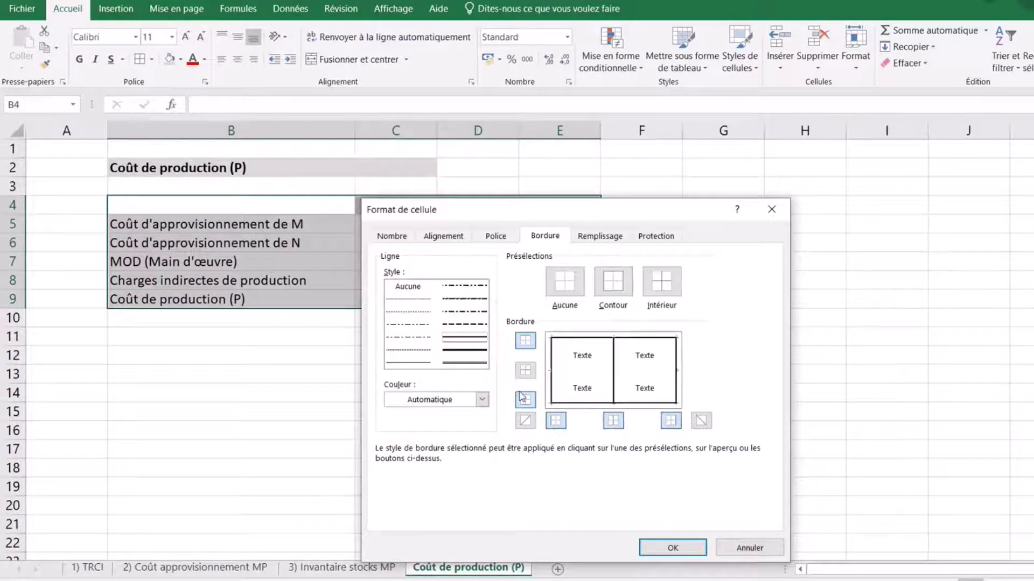
pyautogui.click(421, 363)
pyautogui.click(607, 372)
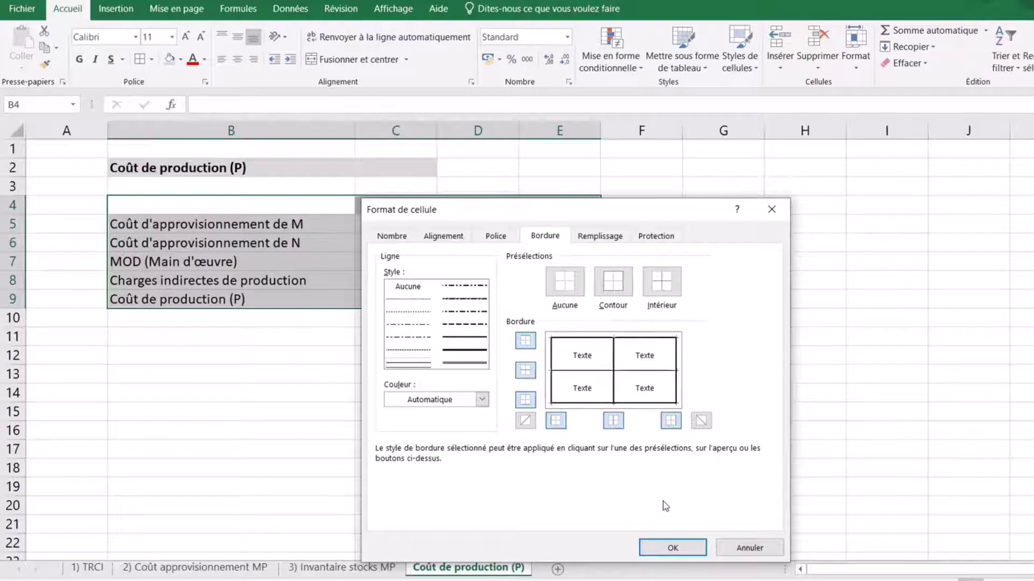
pyautogui.click(669, 548)
pyautogui.click(328, 401)
# Link C5 to the Sorties quantity of M, C8 on the stock inventory sheet, and fill the formula across to E5.
pyautogui.click(401, 225)
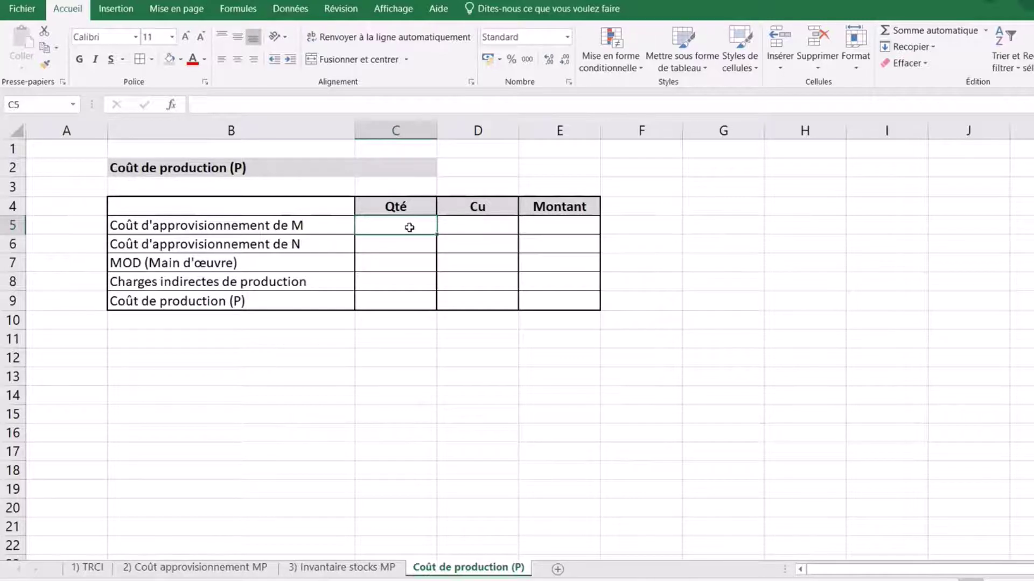
pyautogui.write('=')
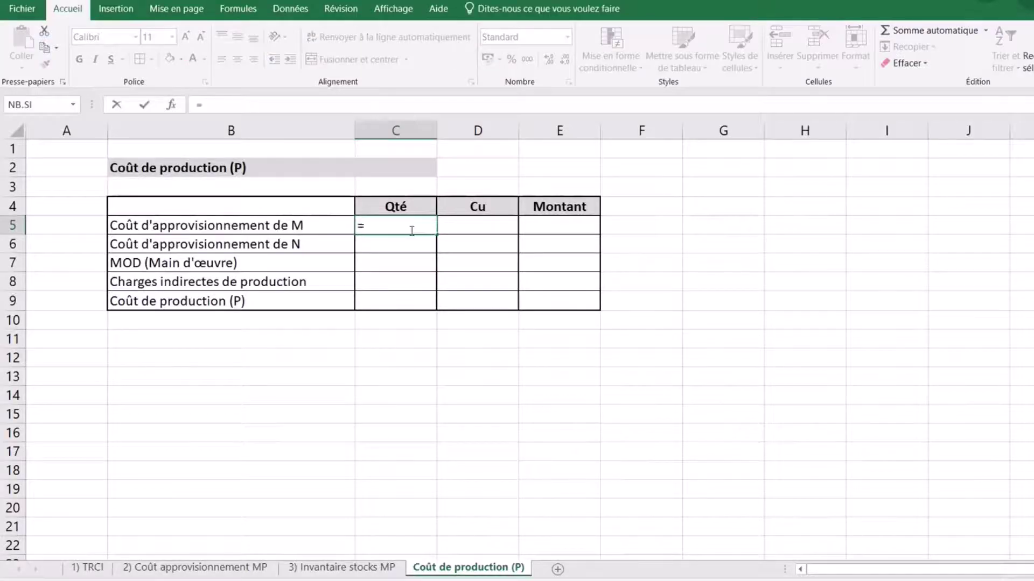
pyautogui.click(342, 567)
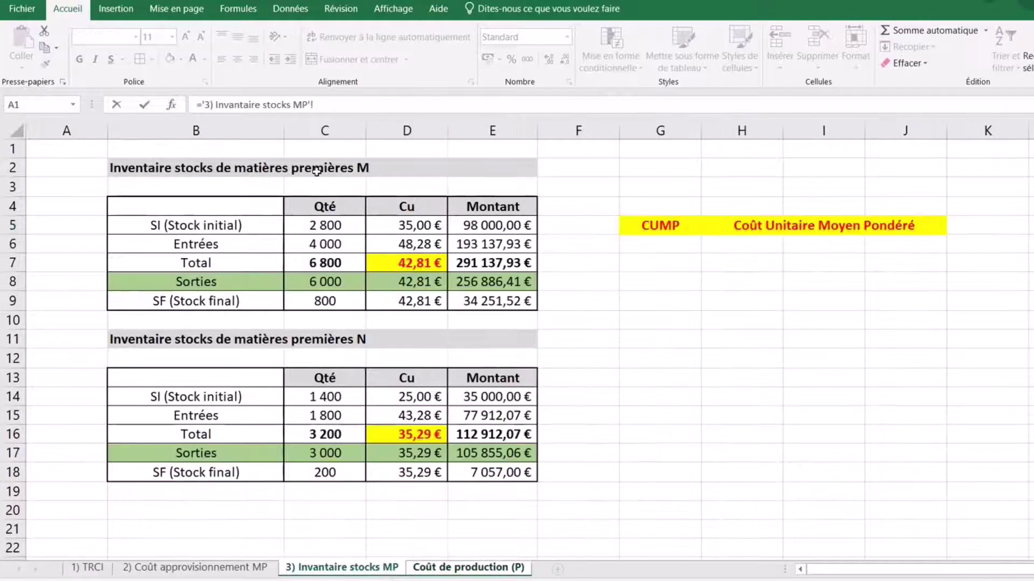
pyautogui.click(341, 284)
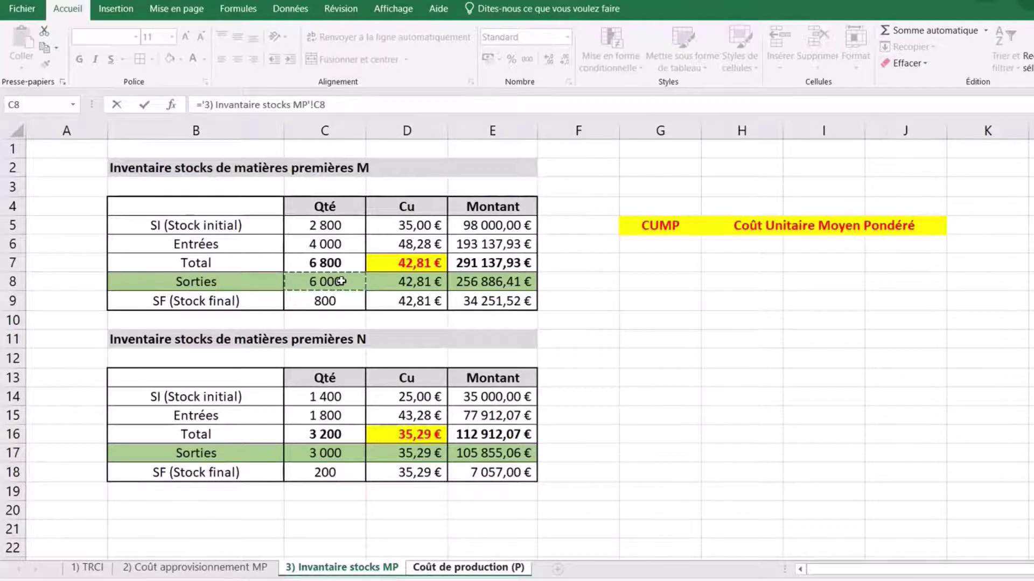
pyautogui.press('Return')
pyautogui.moveTo(426, 226); pyautogui.dragTo(560, 229)
# Apply the euro accounting format to D5 and E5, and centre the quantity in C5.
pyautogui.click(489, 225)
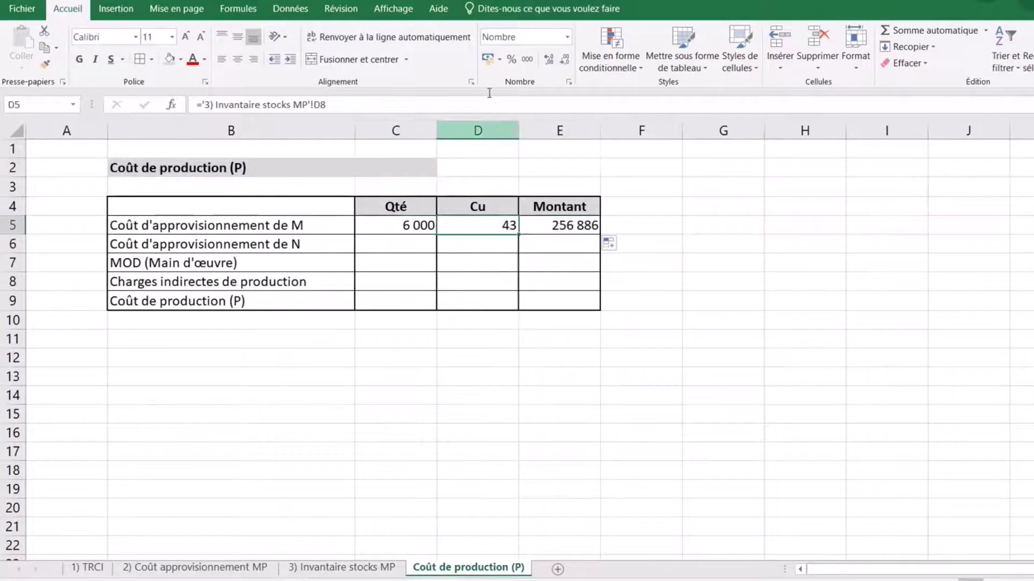
pyautogui.click(488, 60)
pyautogui.click(560, 225)
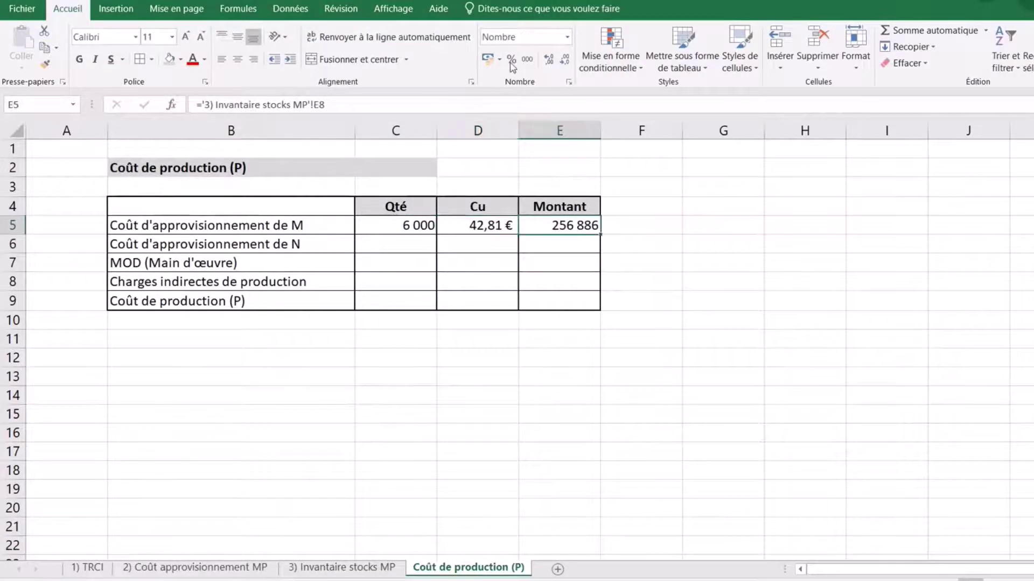
pyautogui.click(487, 60)
pyautogui.click(404, 226)
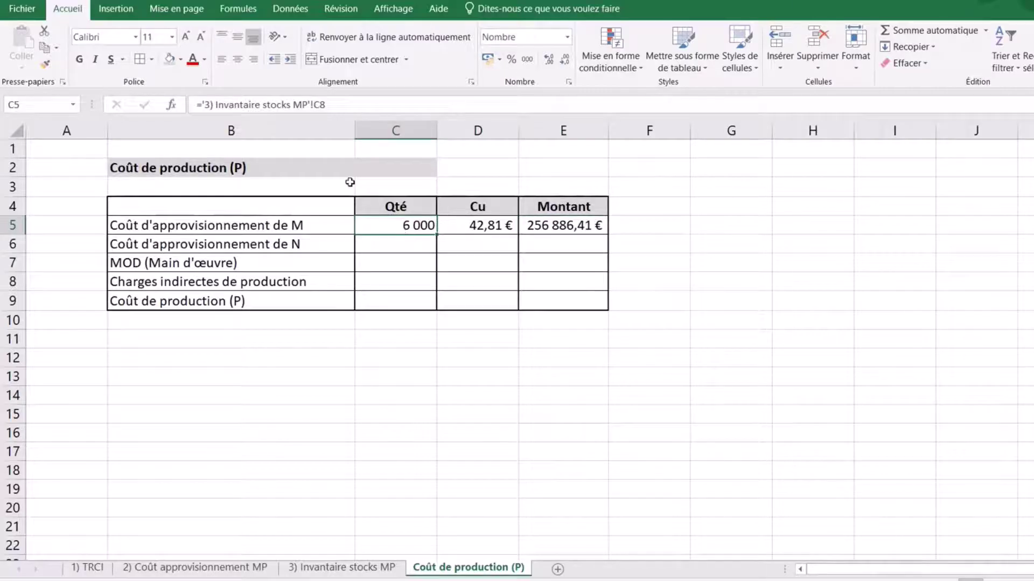
pyautogui.click(237, 59)
pyautogui.click(773, 292)
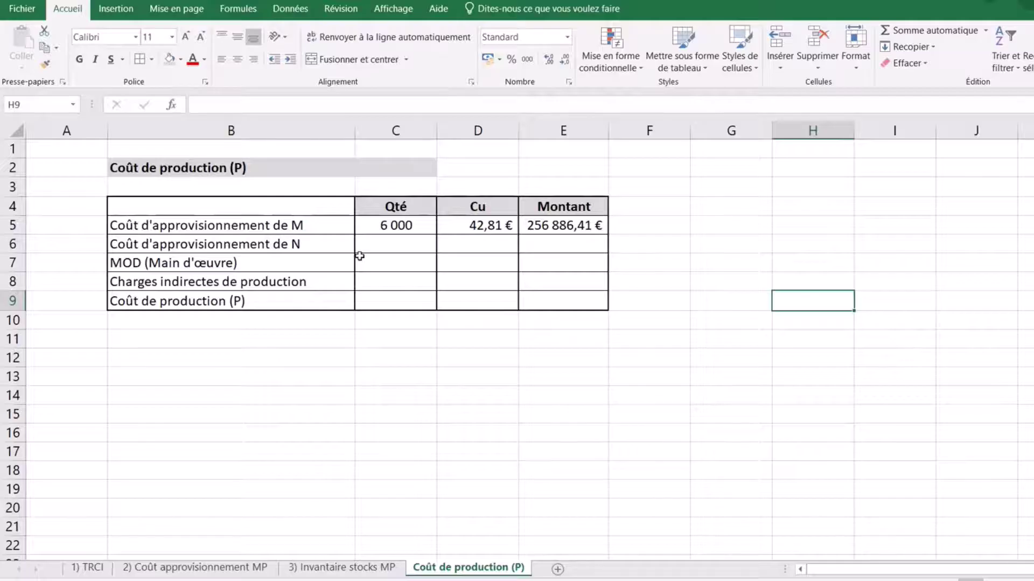
# Link C6 to the Sorties quantity of N, C17 on the stock inventory sheet, and fill the formula across to E6.
pyautogui.click(397, 242)
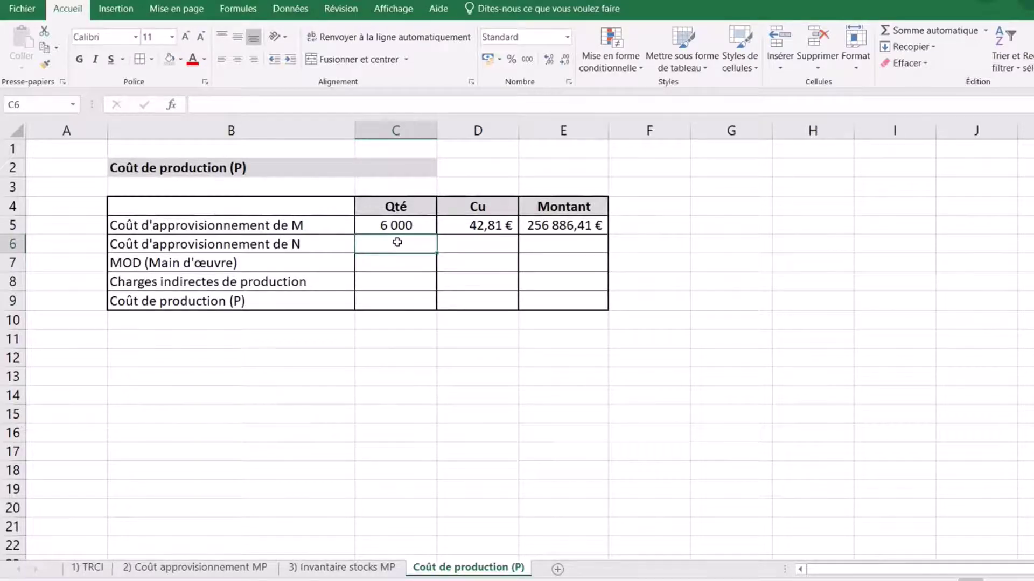
pyautogui.write('=')
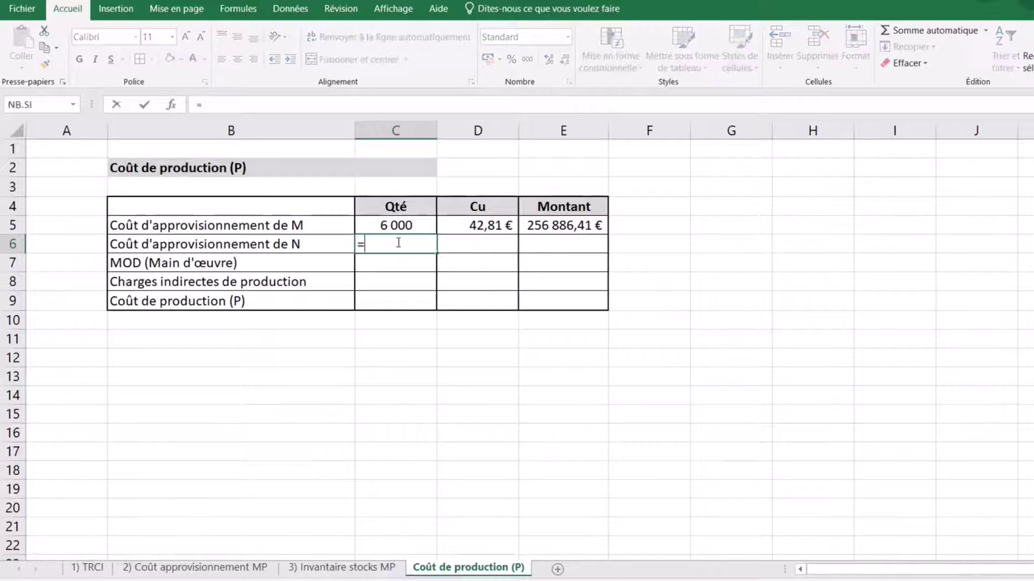
pyautogui.click(373, 570)
pyautogui.click(330, 454)
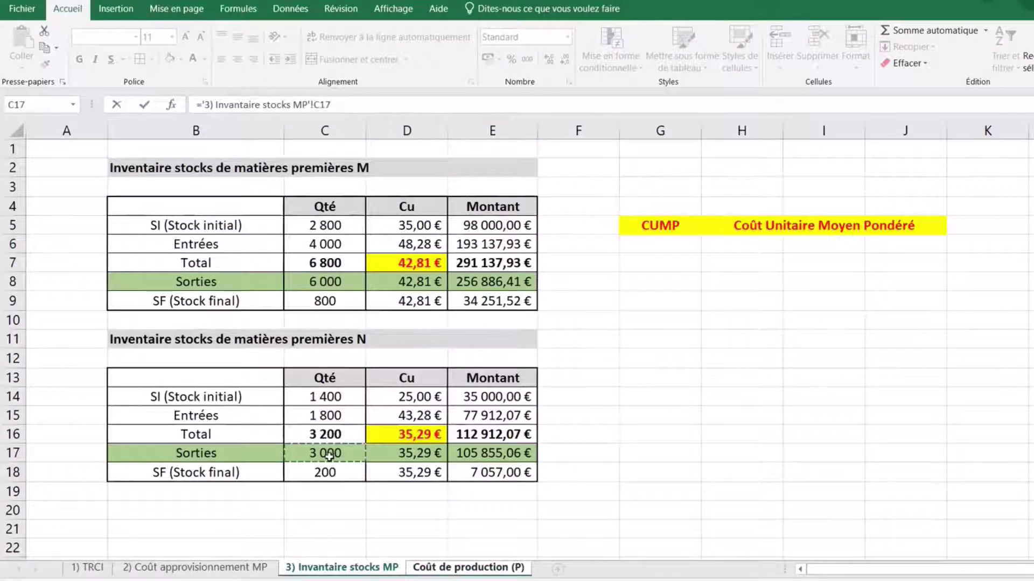
pyautogui.press('Return')
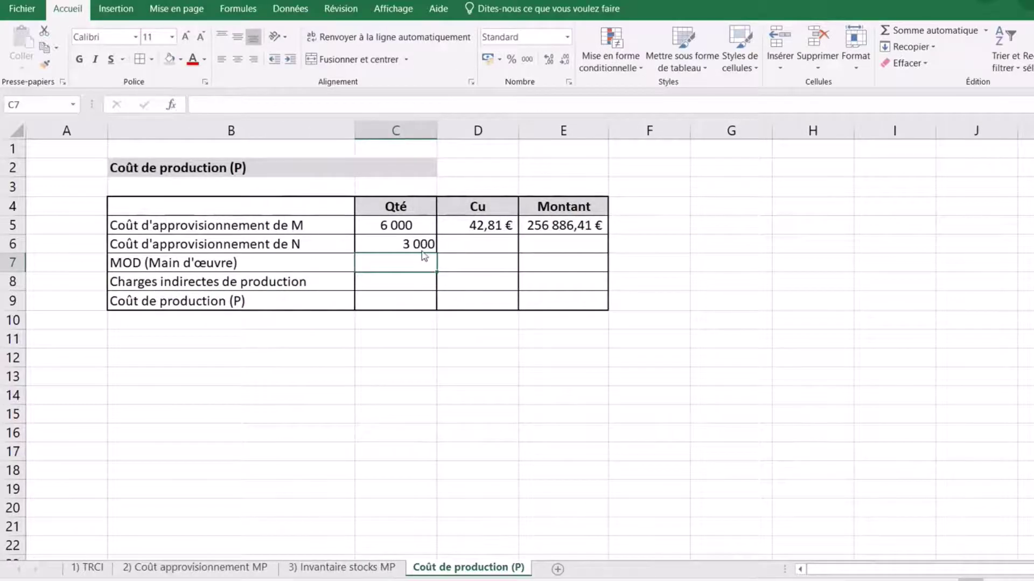
pyautogui.click(422, 245)
pyautogui.moveTo(438, 254); pyautogui.dragTo(510, 259)
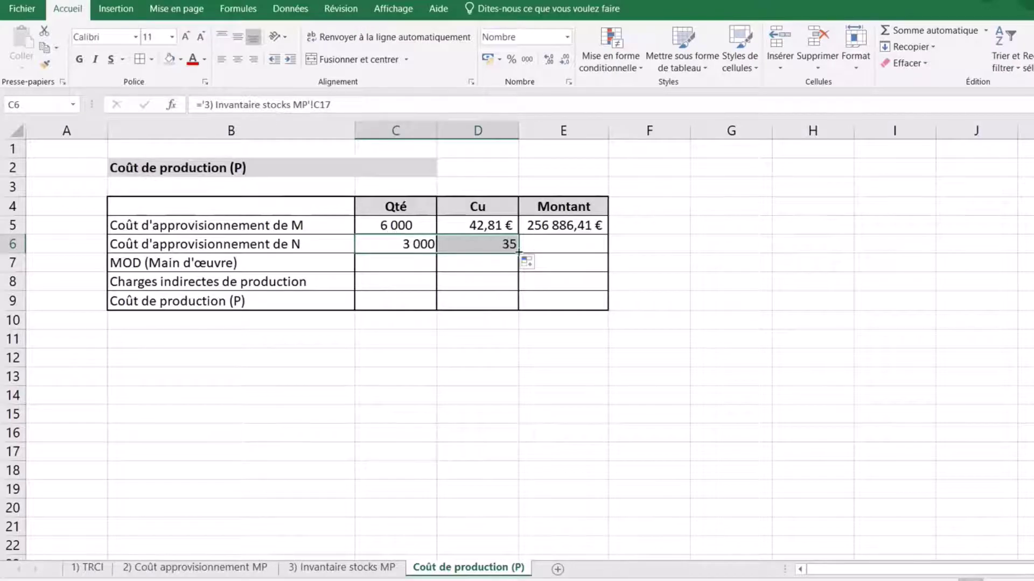
pyautogui.moveTo(518, 253); pyautogui.dragTo(560, 256)
# Apply the euro accounting format to D6 and E6, and centre the quantity in C6.
pyautogui.click(488, 247)
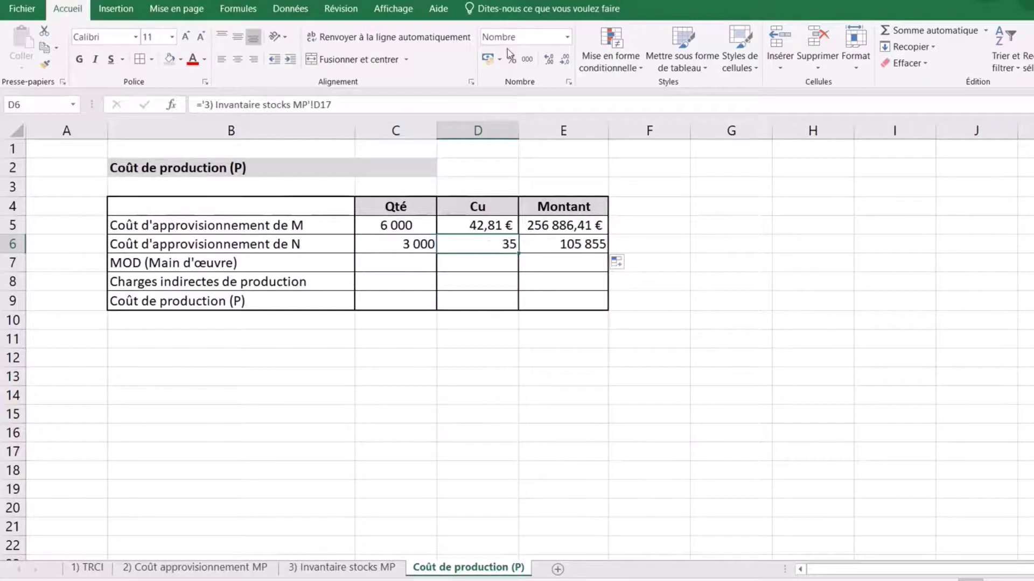
pyautogui.click(487, 63)
pyautogui.click(576, 243)
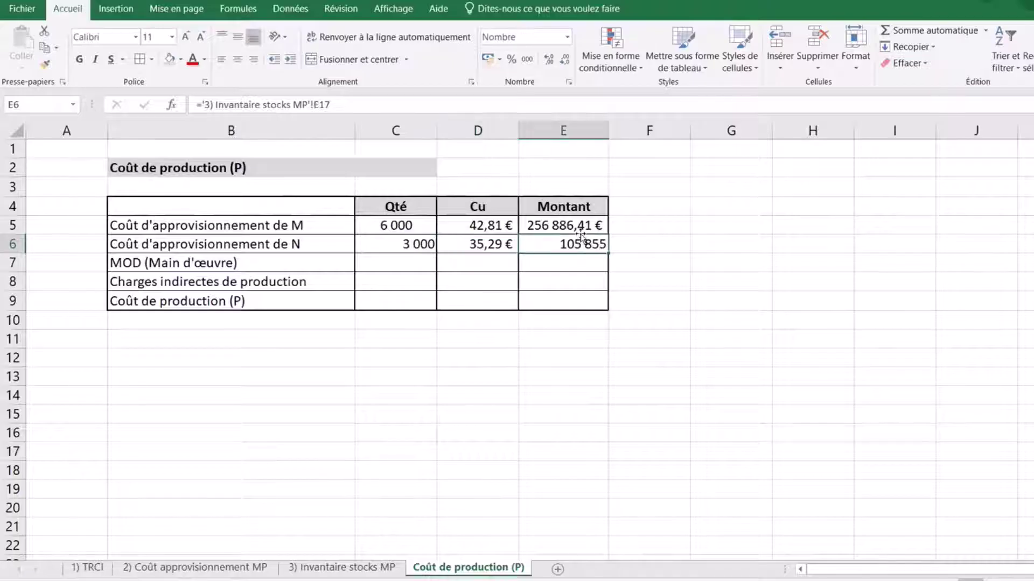
pyautogui.click(488, 61)
pyautogui.click(396, 245)
pyautogui.click(237, 59)
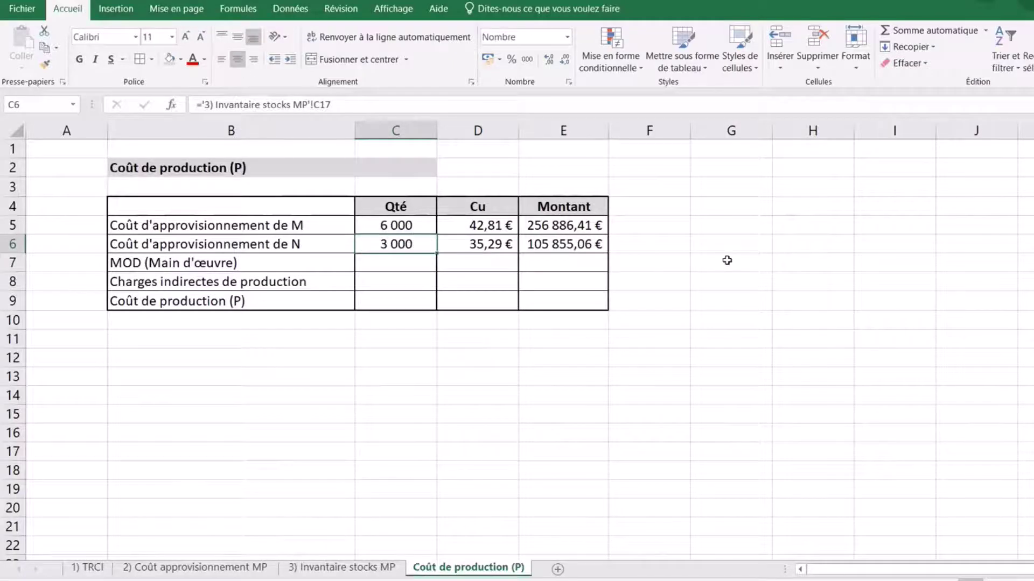
pyautogui.click(760, 296)
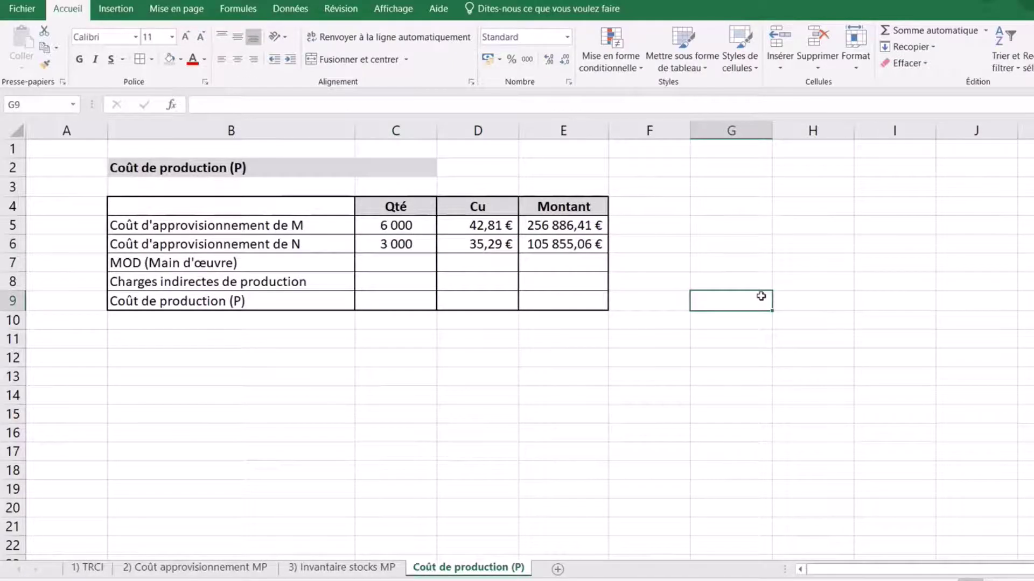
# Enter 8000 as the MOD quantity in C7 and copy the number formatting of C6 onto it.
pyautogui.click(381, 268)
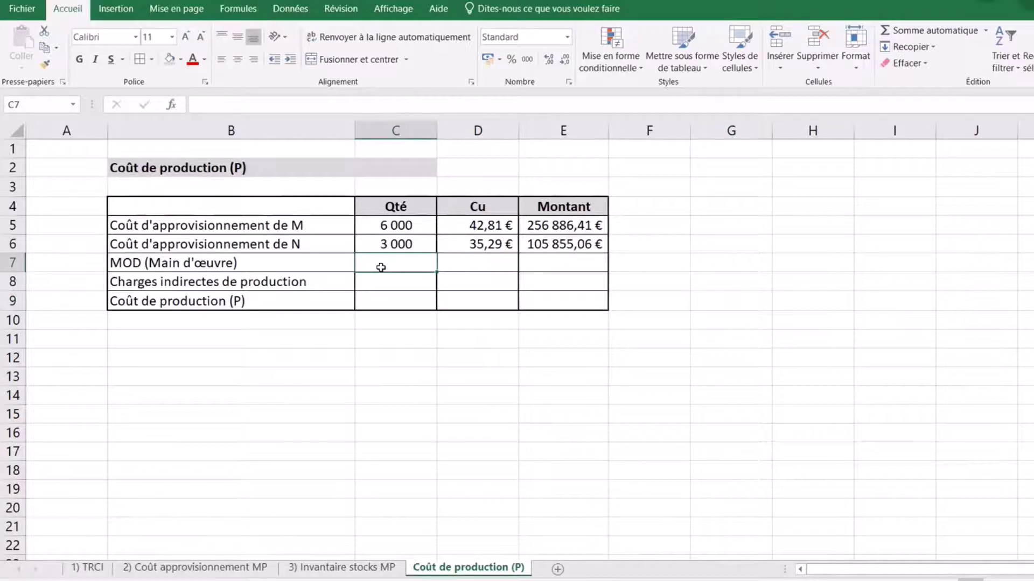
pyautogui.write('8000')
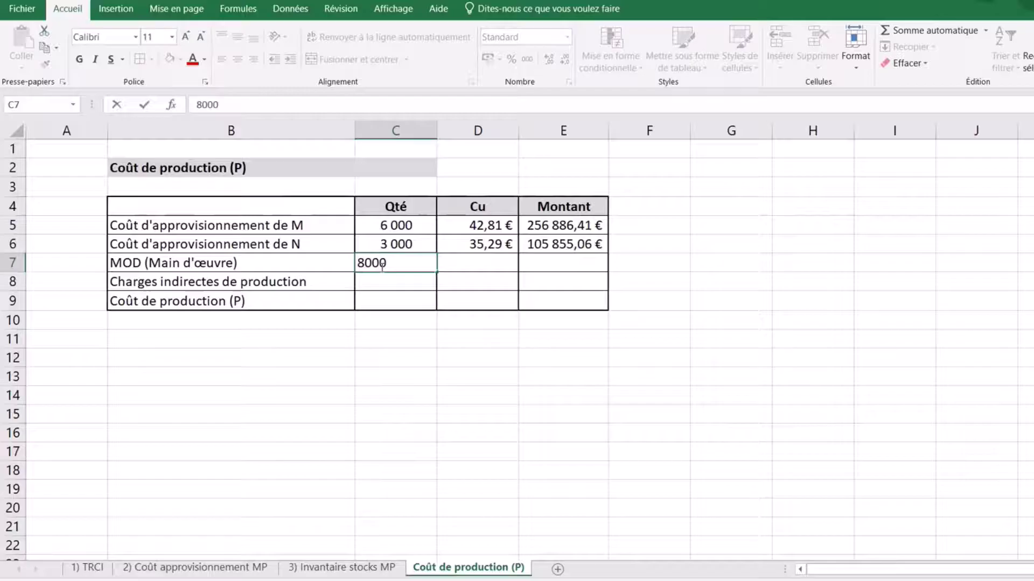
pyautogui.click(459, 358)
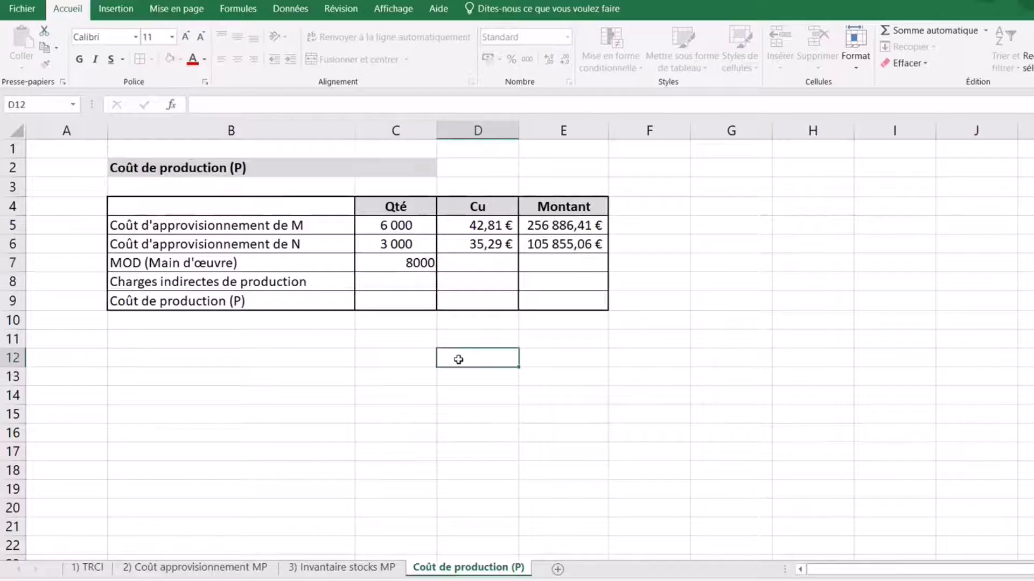
pyautogui.click(399, 263)
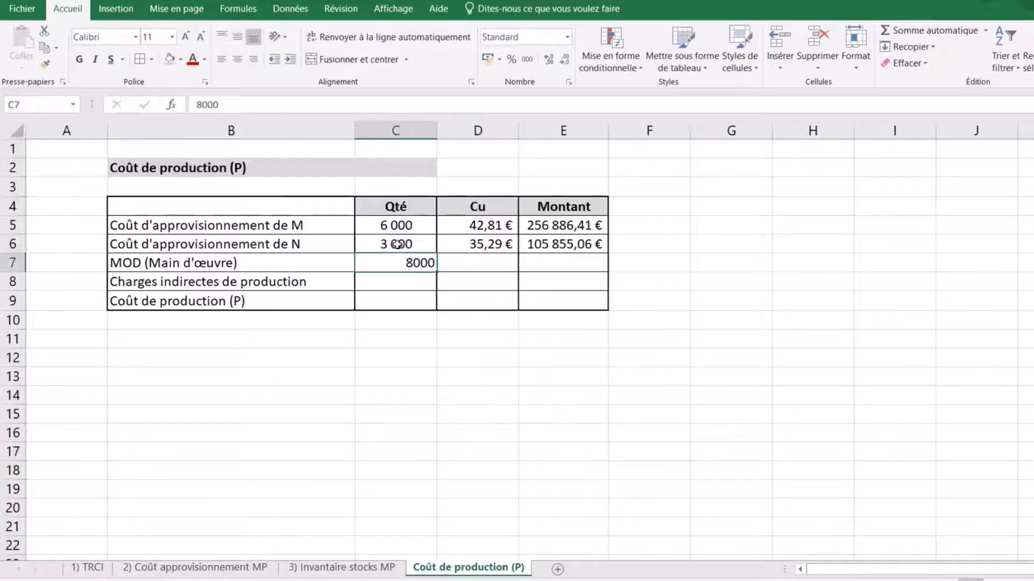
pyautogui.click(396, 245)
pyautogui.click(47, 64)
pyautogui.click(412, 265)
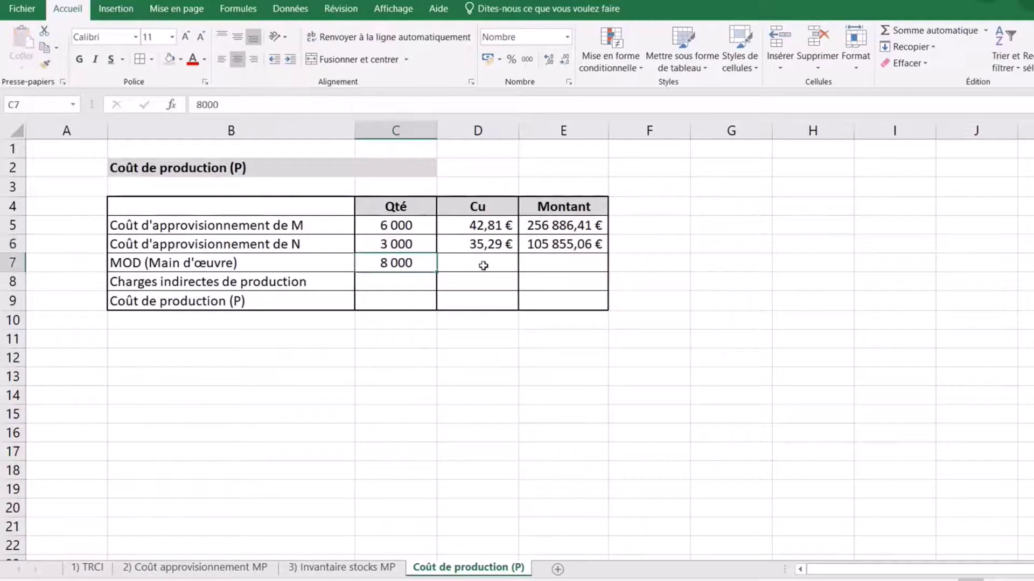
# Enter 24 as the MOD unit cost in D7.
pyautogui.click(482, 265)
pyautogui.write('24')
pyautogui.click(543, 384)
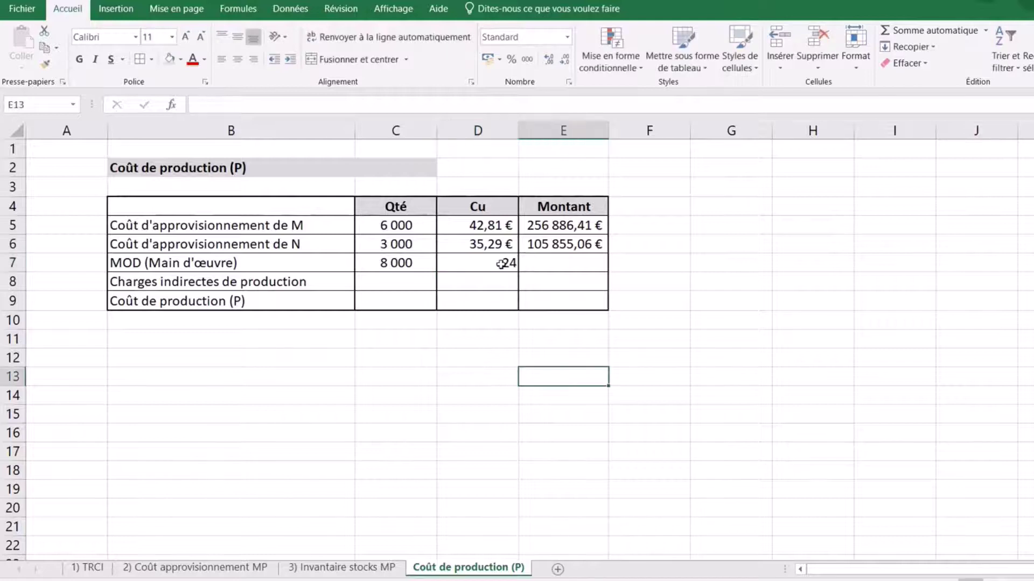
# Apply the euro accounting format to the MOD unit cost in D7 and calculate its amount in E7 as =C7*D7.
pyautogui.click(500, 264)
pyautogui.click(487, 59)
pyautogui.click(564, 261)
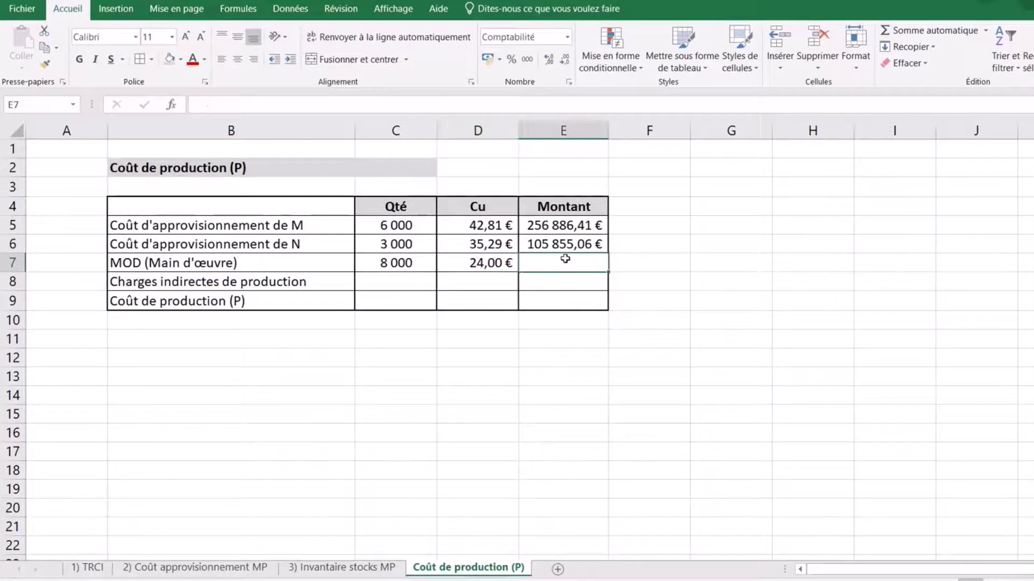
pyautogui.write('=')
pyautogui.click(399, 263)
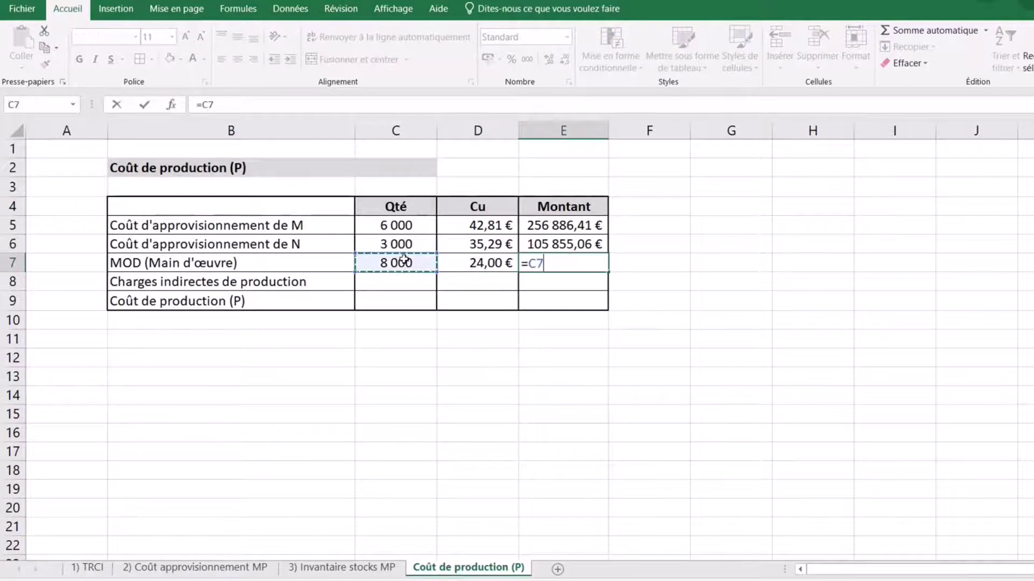
pyautogui.write('*')
pyautogui.click(488, 262)
pyautogui.press('Return')
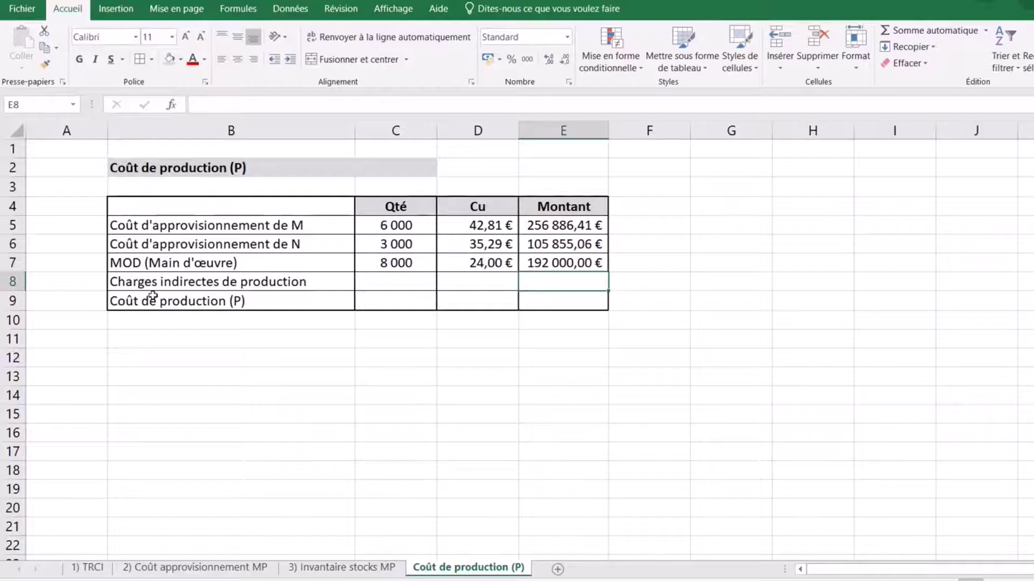
# Link the unit cost of Charges indirectes de production in D8 to the production Coût de l'Uo, cell G18 of the 1) TRCI sheet.
pyautogui.click(387, 281)
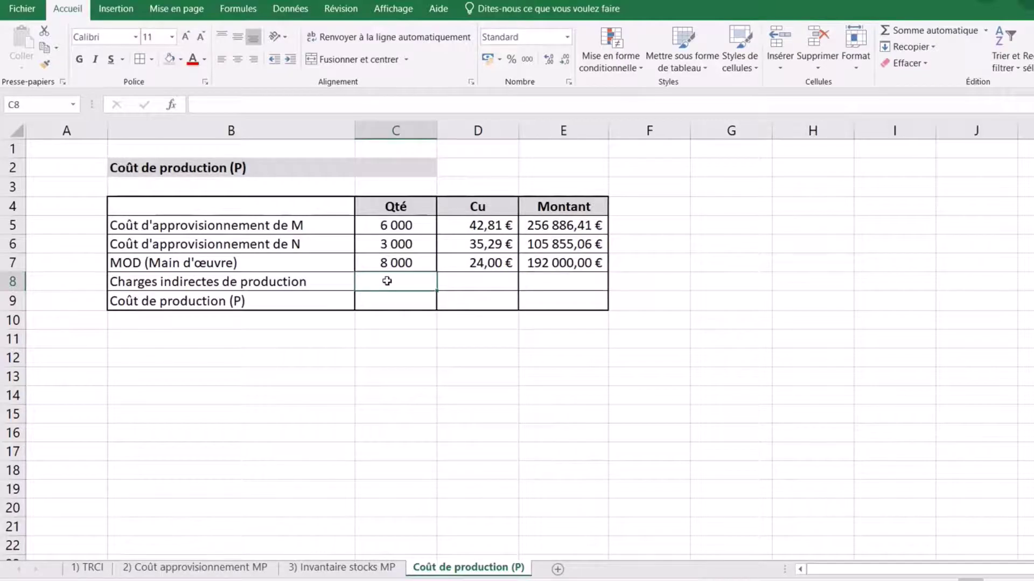
pyautogui.click(484, 281)
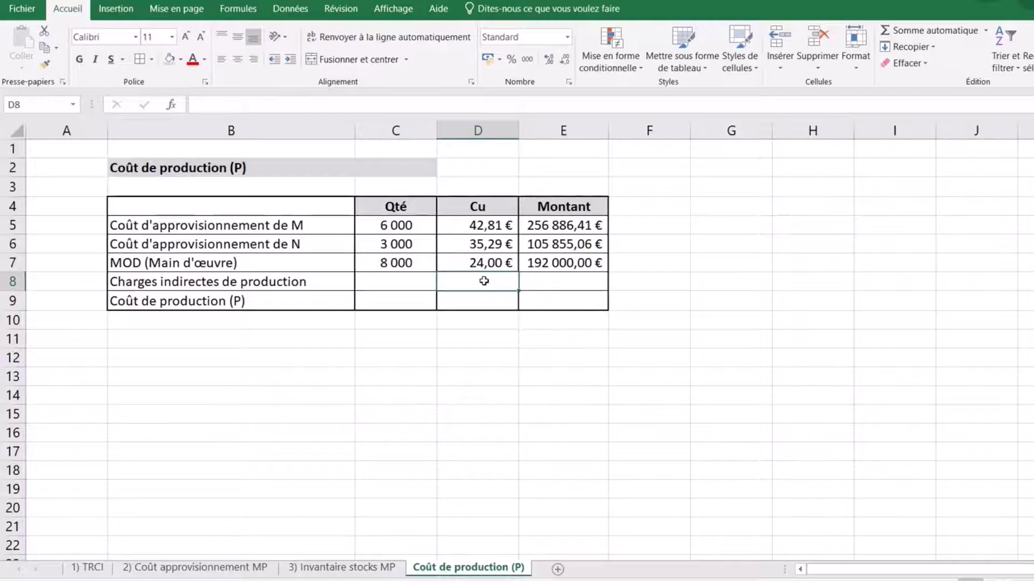
pyautogui.write('=')
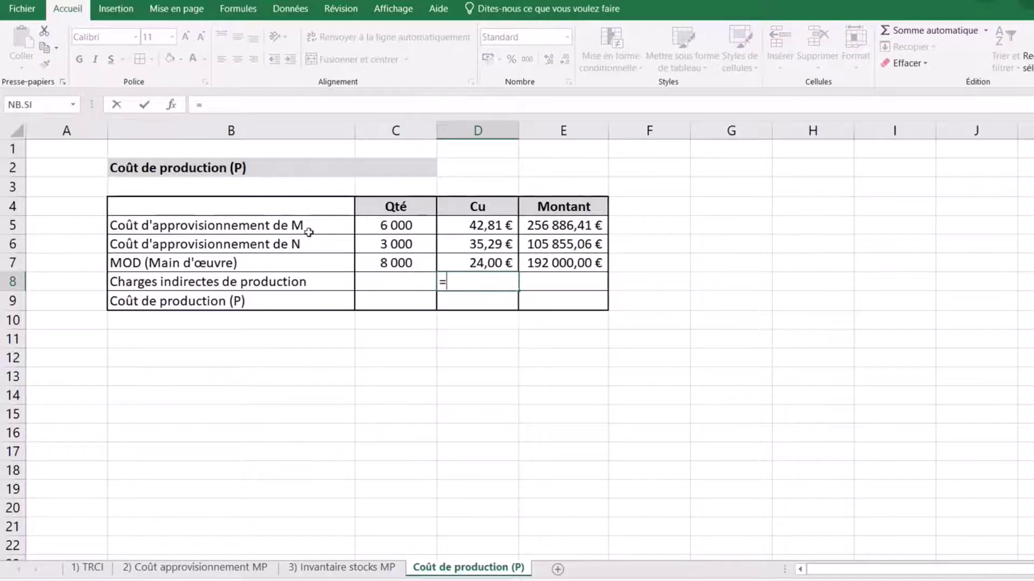
pyautogui.click(88, 568)
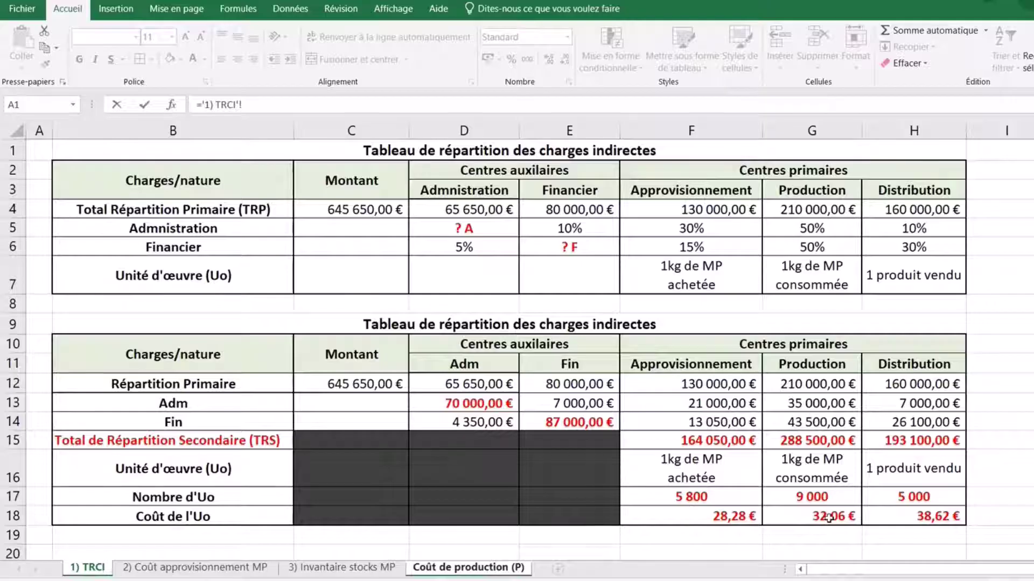
pyautogui.click(829, 517)
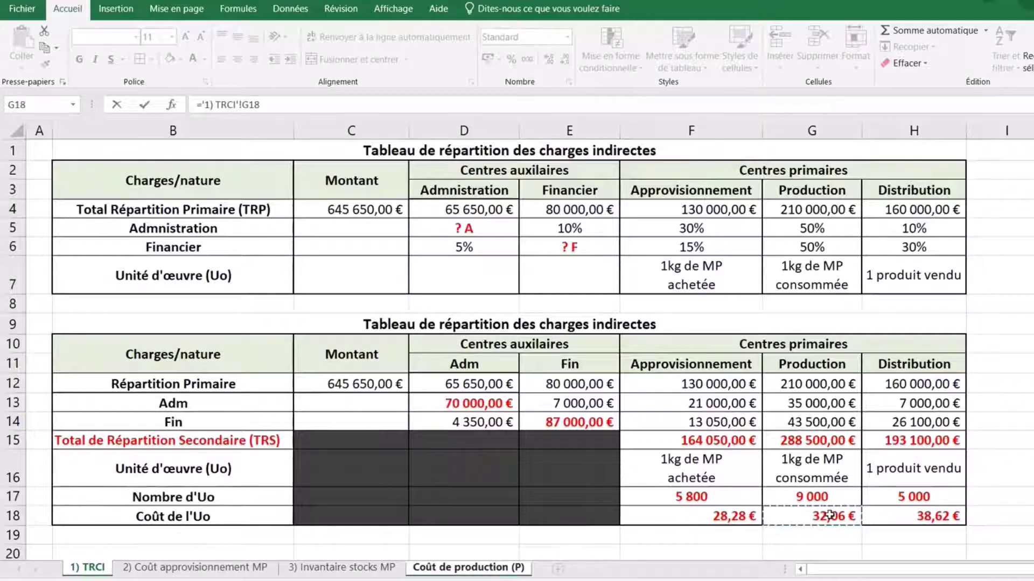
pyautogui.press('Return')
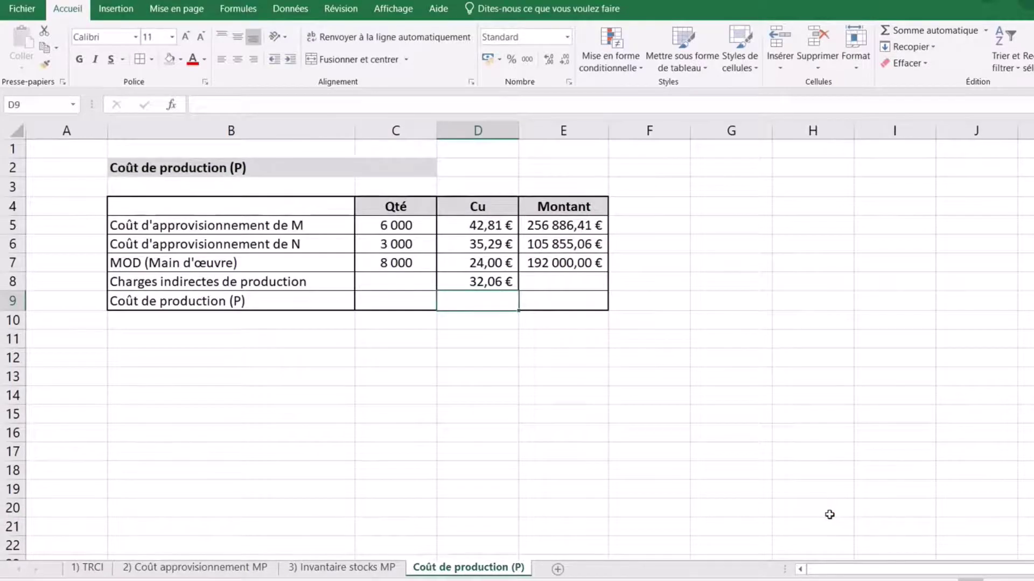
# Check the production work unit on the 1) TRCI sheet and enter 9000 as the quantity of Charges indirectes de production in C8.
pyautogui.click(422, 276)
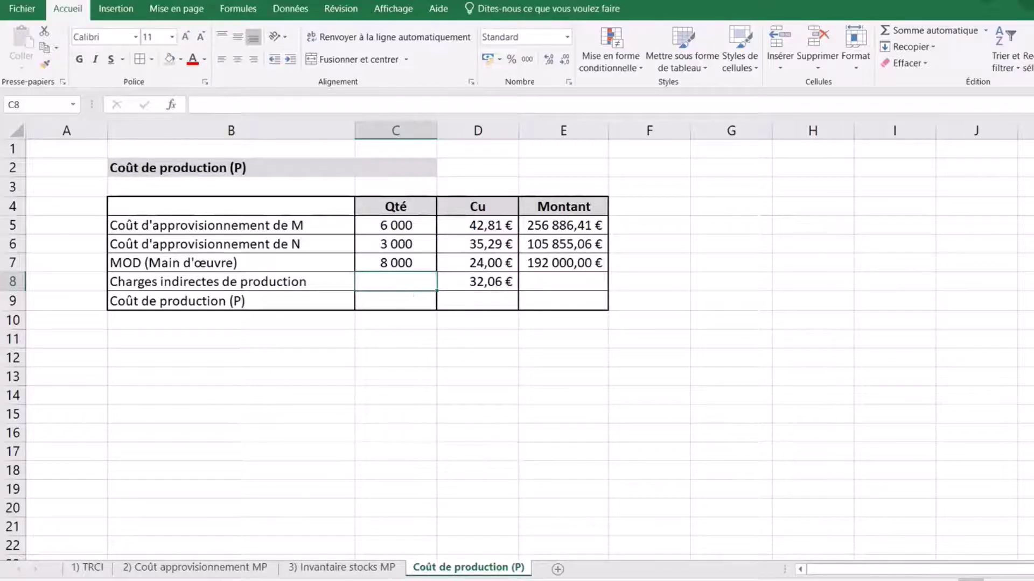
pyautogui.click(90, 567)
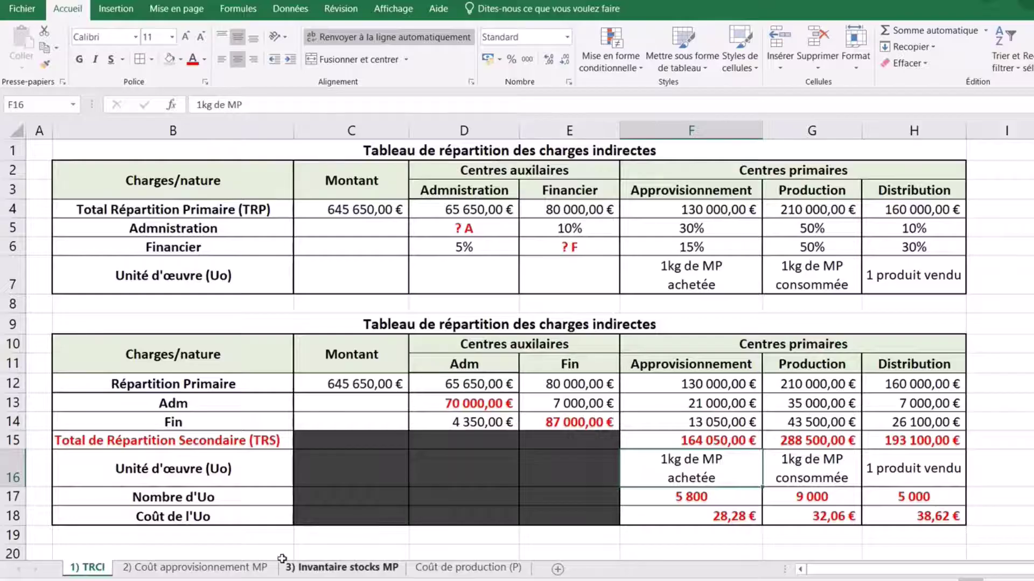
pyautogui.click(810, 466)
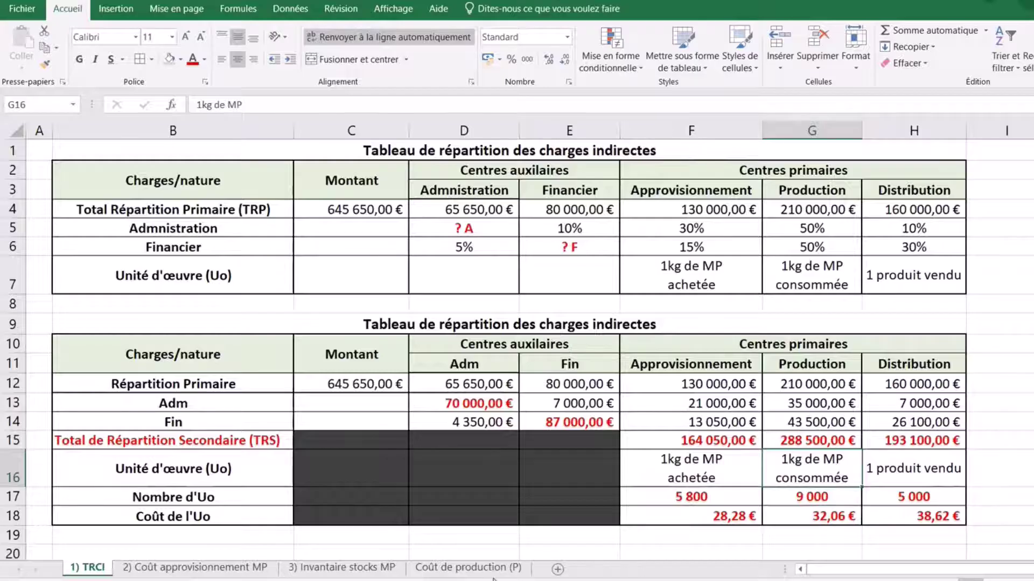
pyautogui.click(514, 568)
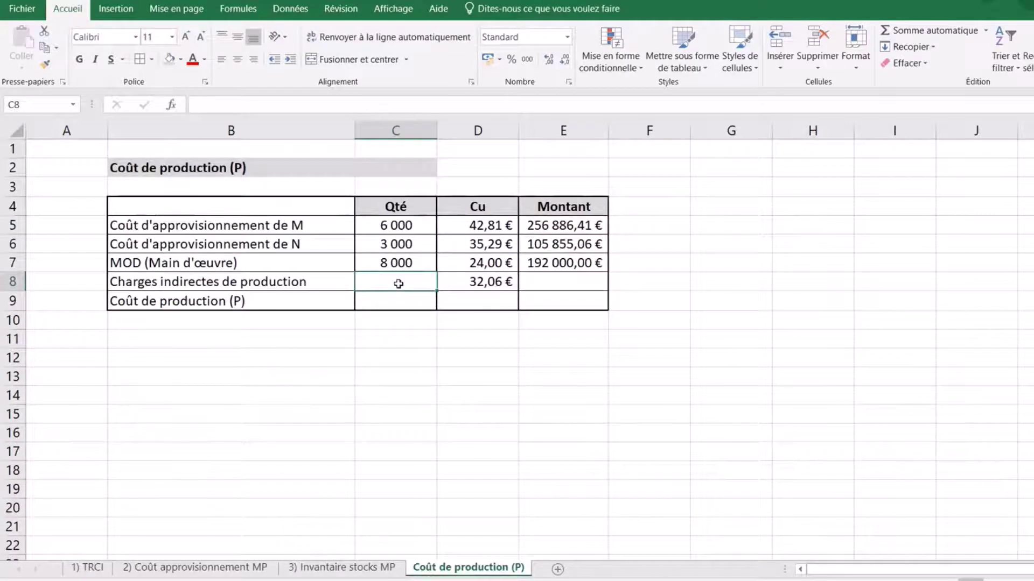
pyautogui.write('9000')
pyautogui.click(481, 375)
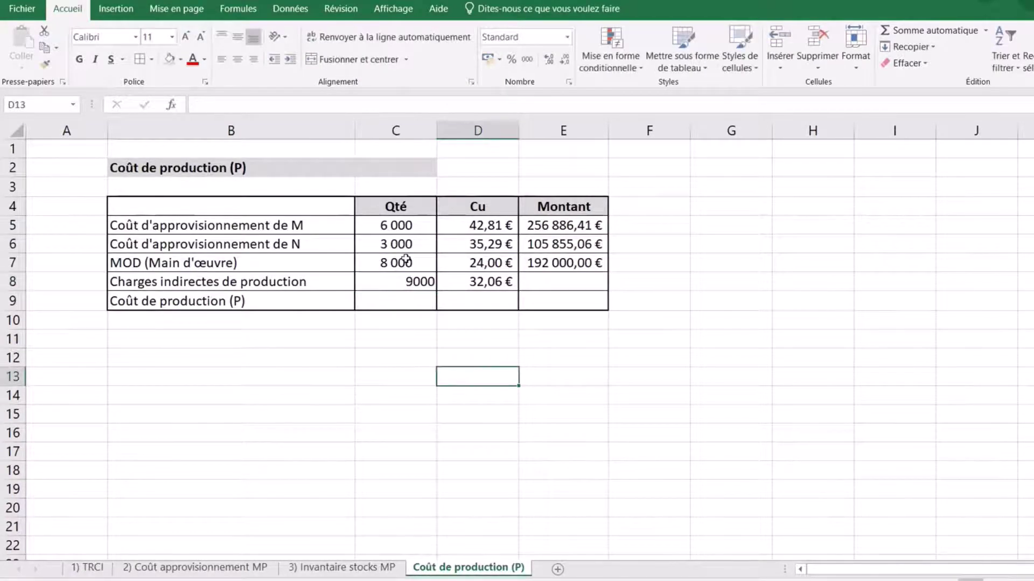
# Copy the cell formatting of the MOD quantity in C7 onto C8.
pyautogui.click(406, 260)
pyautogui.click(45, 63)
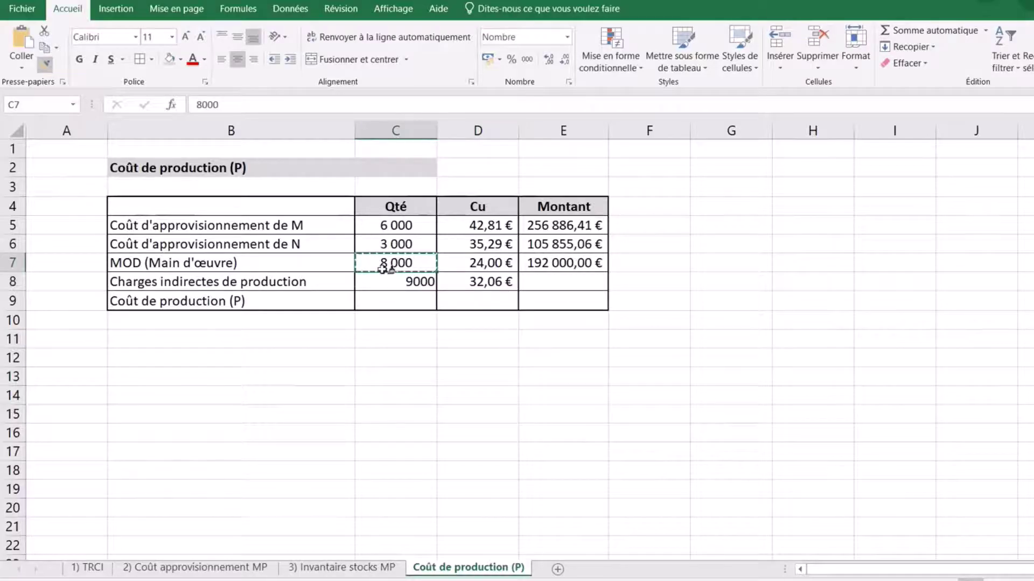
pyautogui.click(398, 283)
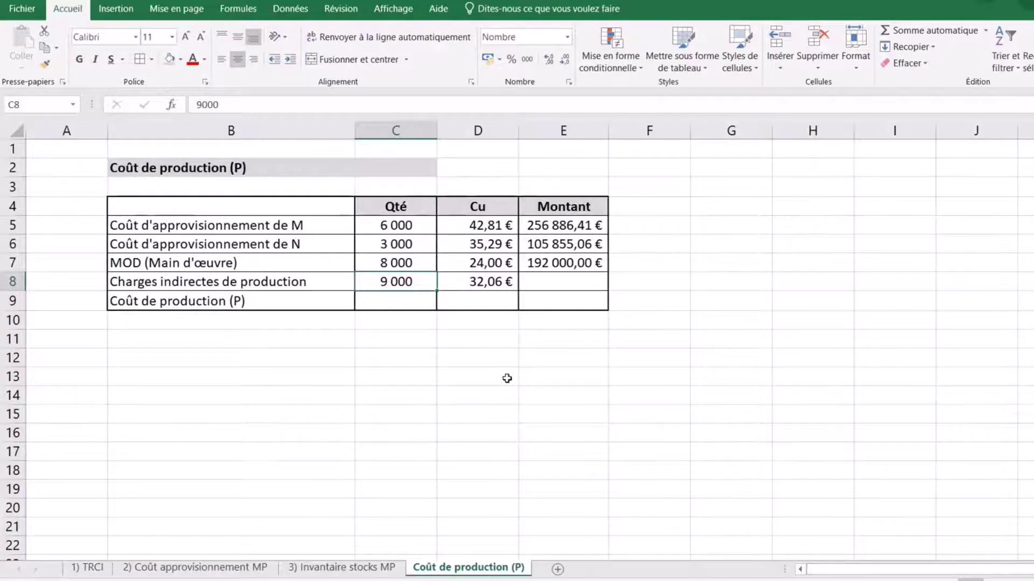
# Calculate the amount of Charges indirectes de production in E8 as =C8*D8.
pyautogui.click(586, 284)
pyautogui.write('=')
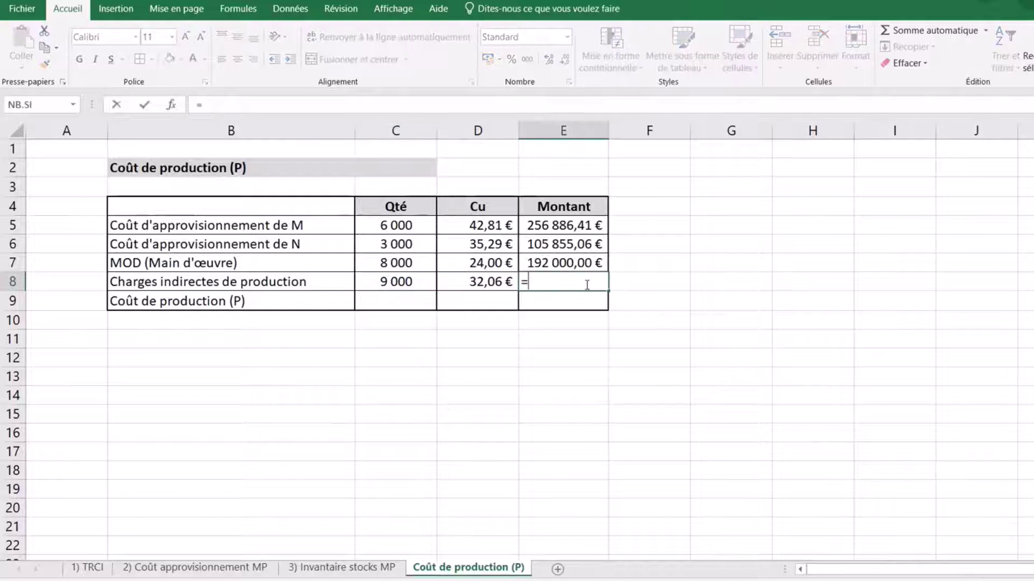
pyautogui.click(409, 276)
pyautogui.write('*')
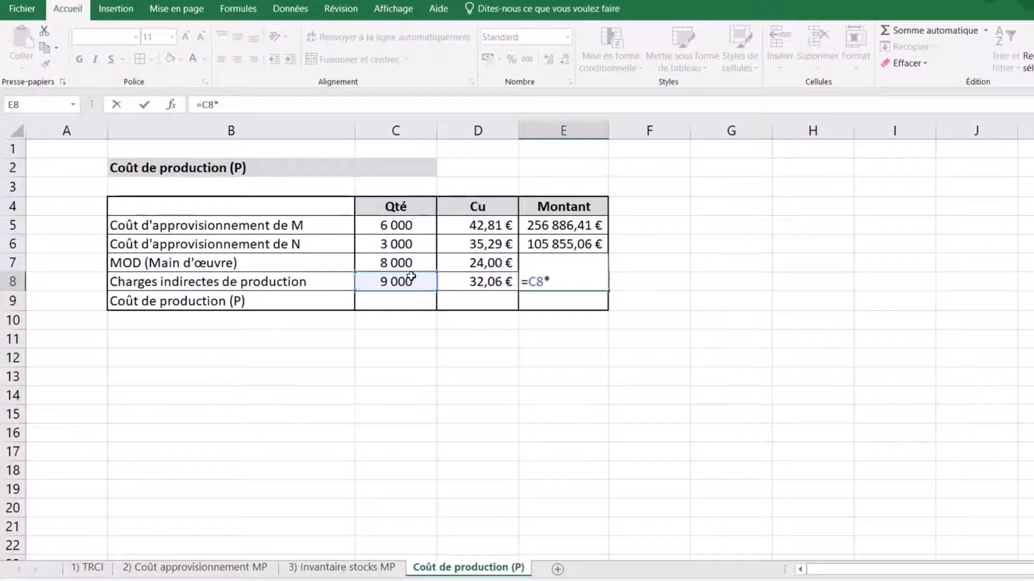
pyautogui.click(466, 282)
pyautogui.press('Return')
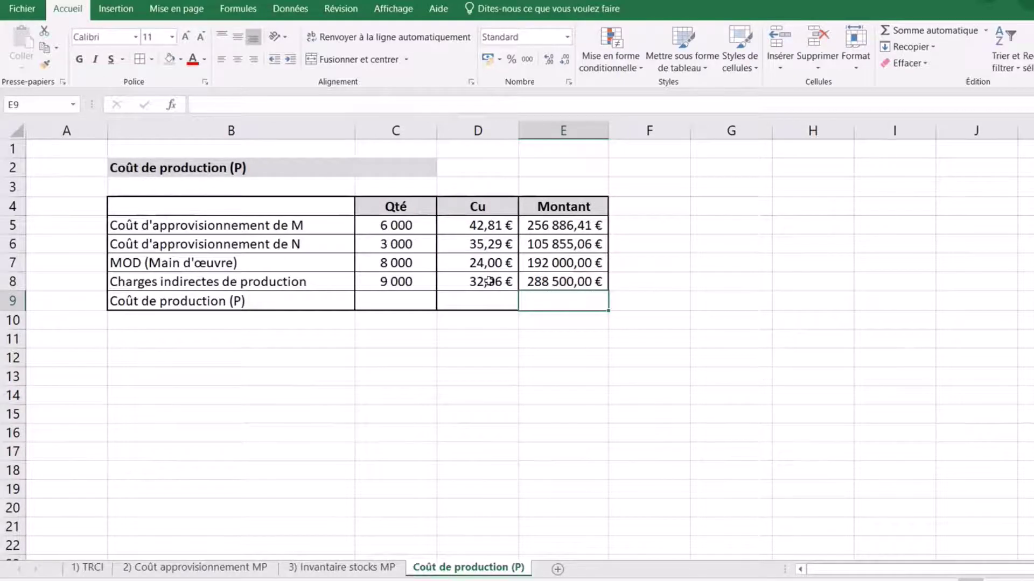
# Make the Coût de production (P) row B9:E9 bold and enter 6000 as its quantity in C9.
pyautogui.moveTo(237, 305); pyautogui.dragTo(531, 300)
pyautogui.click(80, 60)
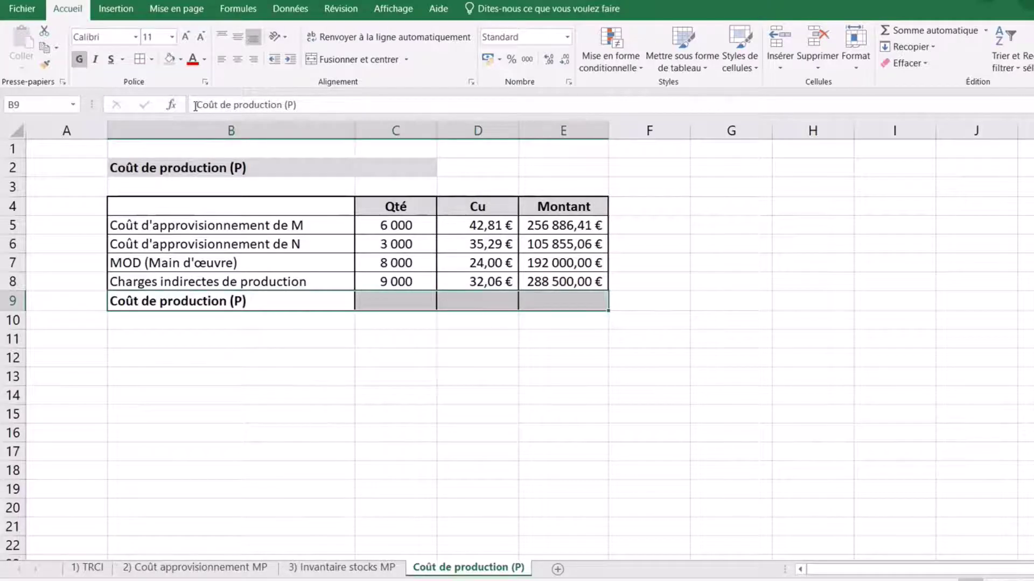
pyautogui.click(402, 298)
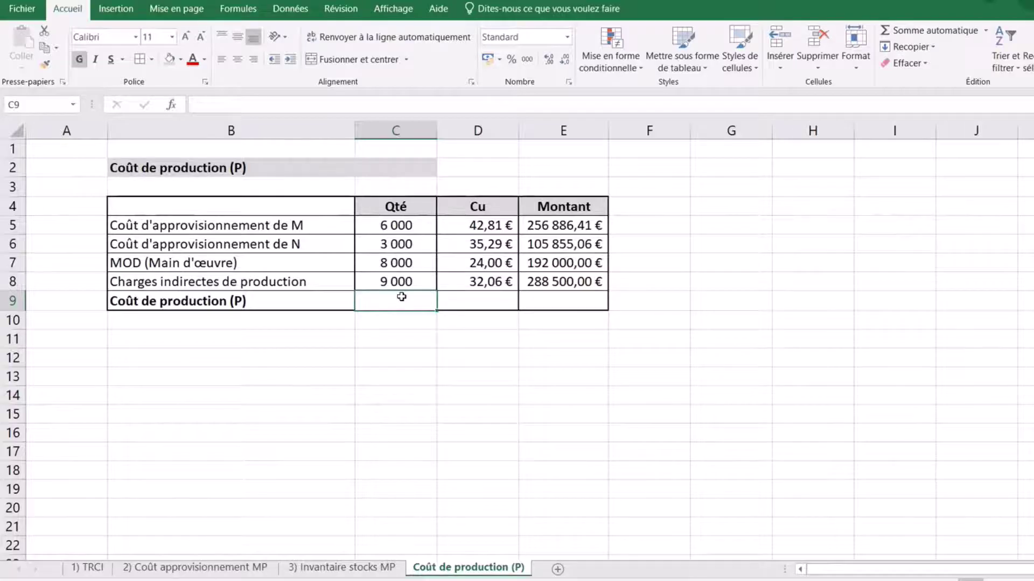
pyautogui.write('6000')
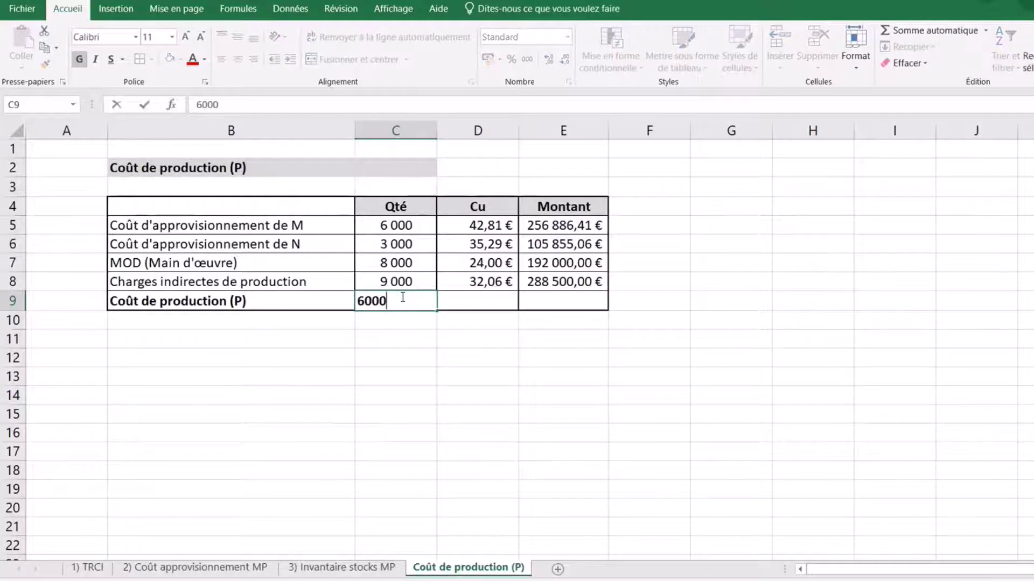
pyautogui.click(462, 389)
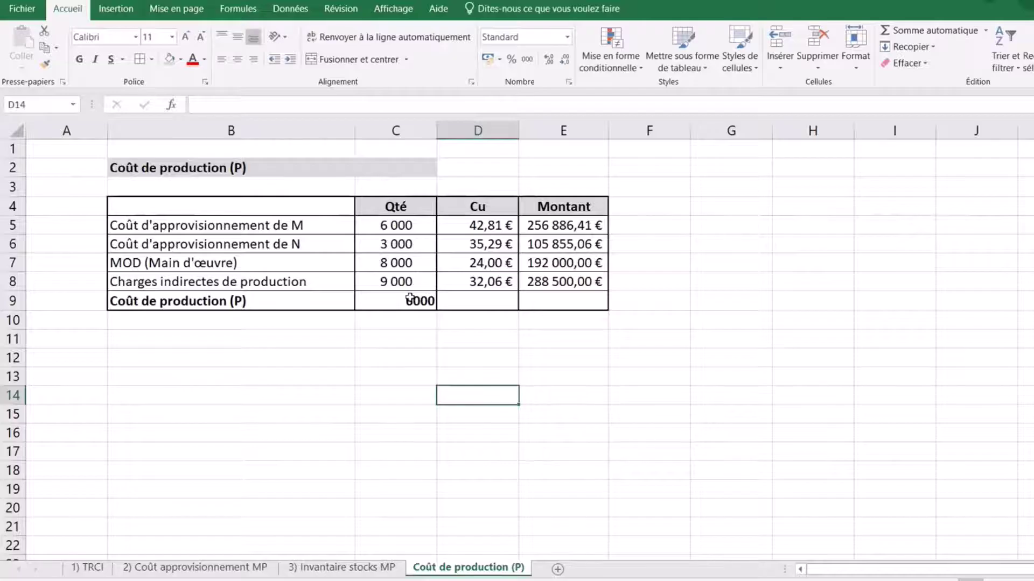
# Copy the cell formatting of C8 onto the quantity in C9 and make C9 bold.
pyautogui.click(405, 275)
pyautogui.click(47, 64)
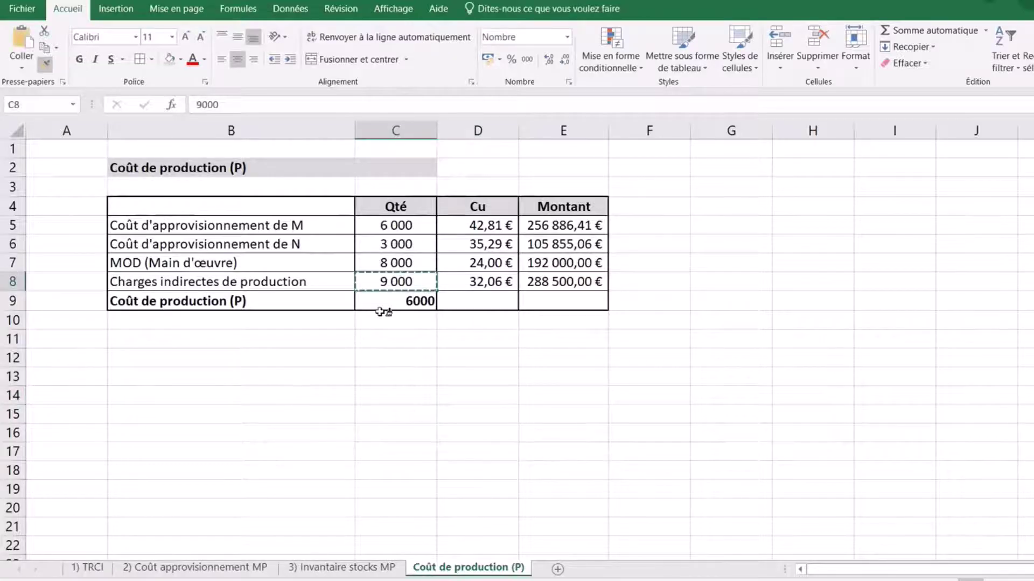
pyautogui.click(406, 300)
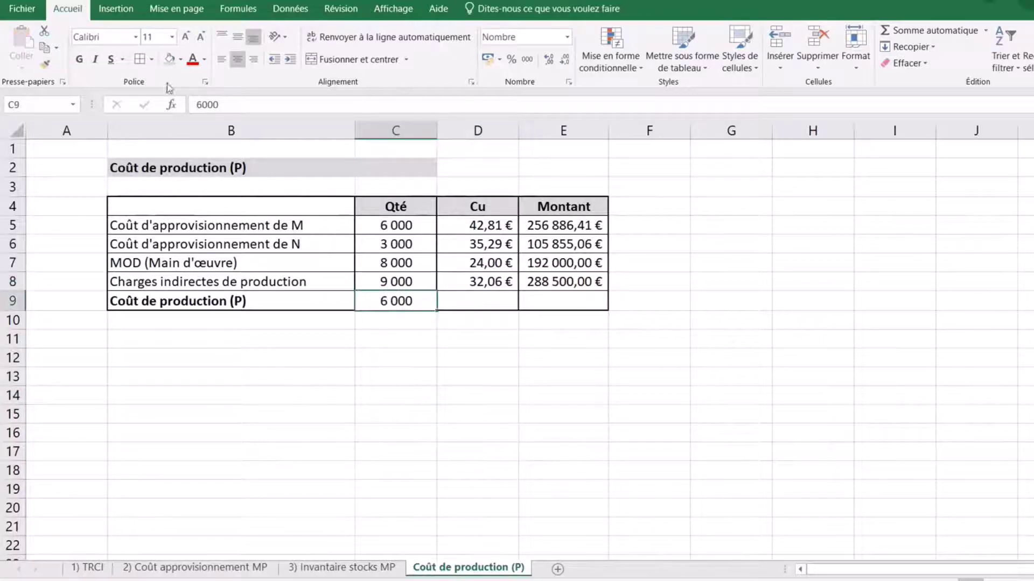
pyautogui.click(80, 60)
# Total the Montant column in E9 with AutoSum over the four cost rows above.
pyautogui.click(577, 301)
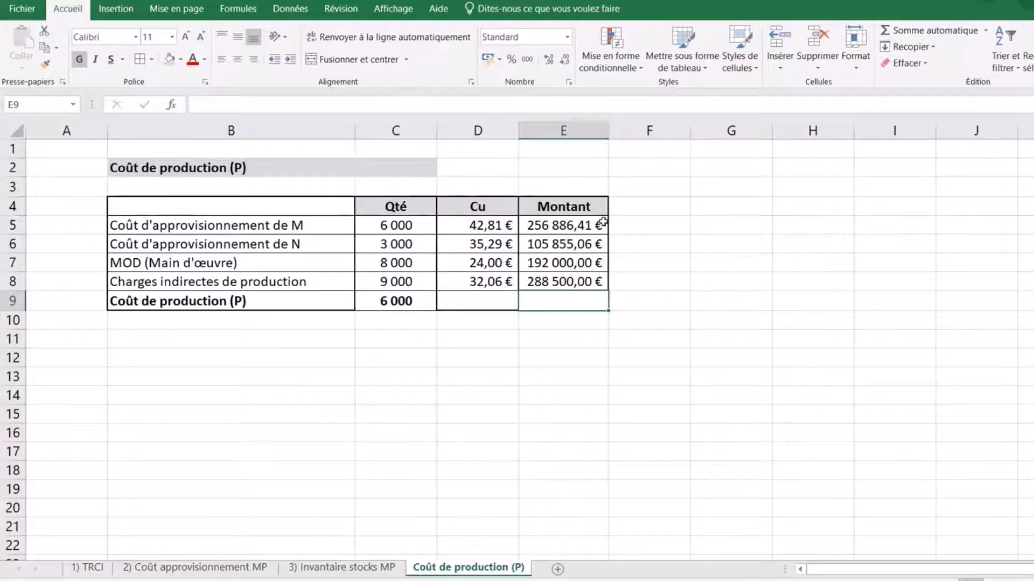
pyautogui.click(911, 30)
pyautogui.press('Return')
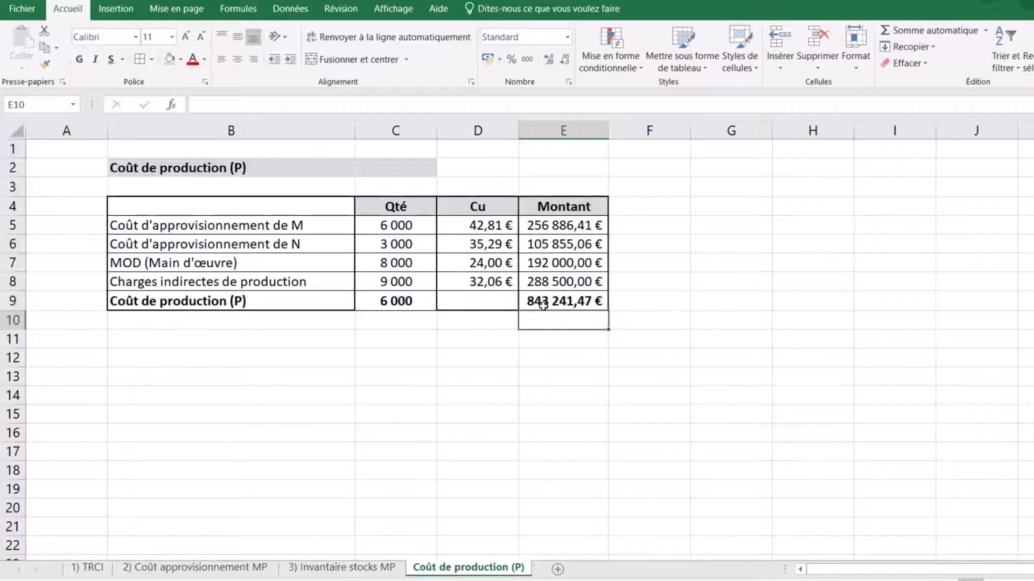
# Calculate the unit production cost in D9 by dividing the total amount by the quantity, =E9/C9.
pyautogui.click(477, 304)
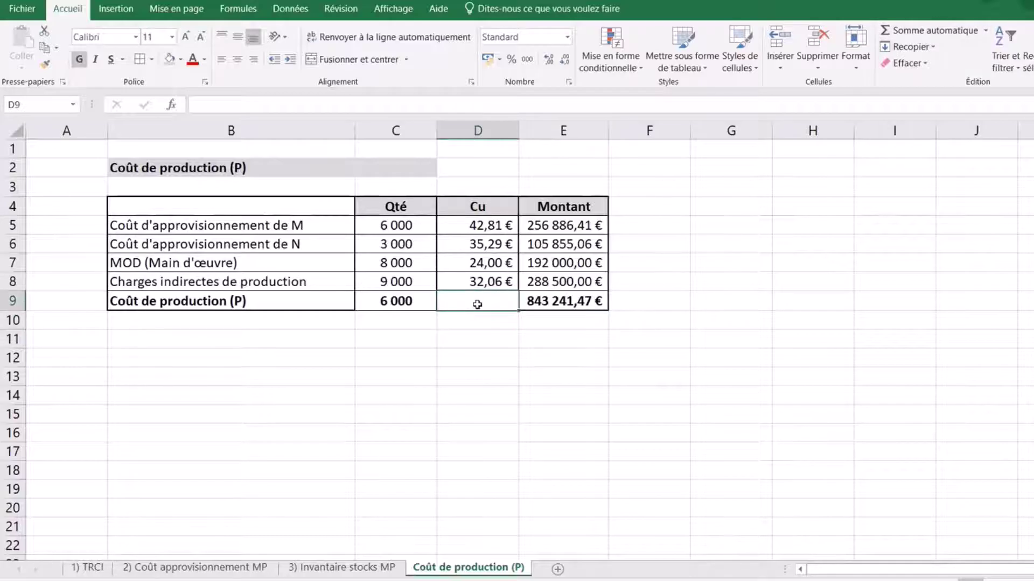
pyautogui.write('=')
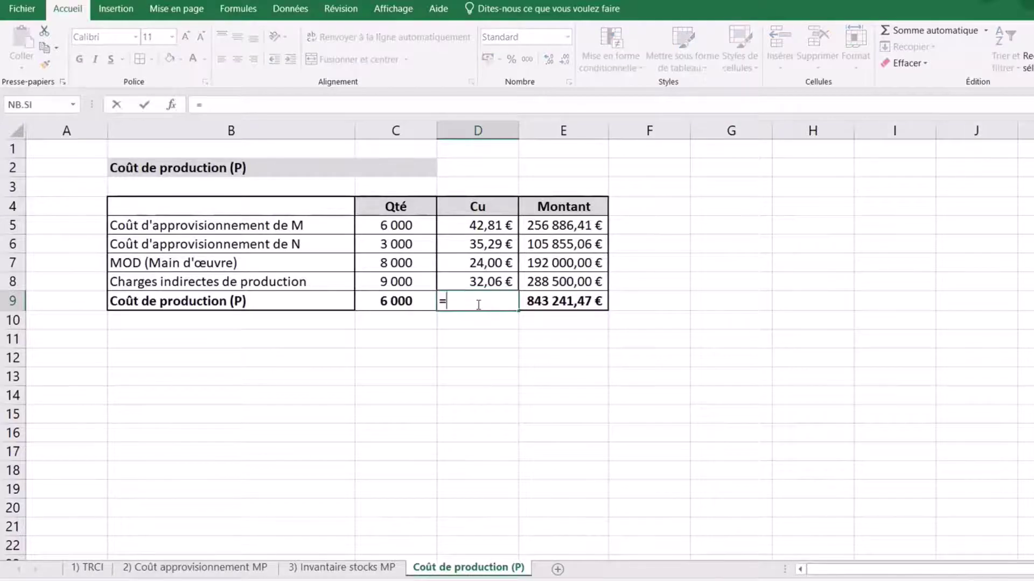
pyautogui.click(572, 302)
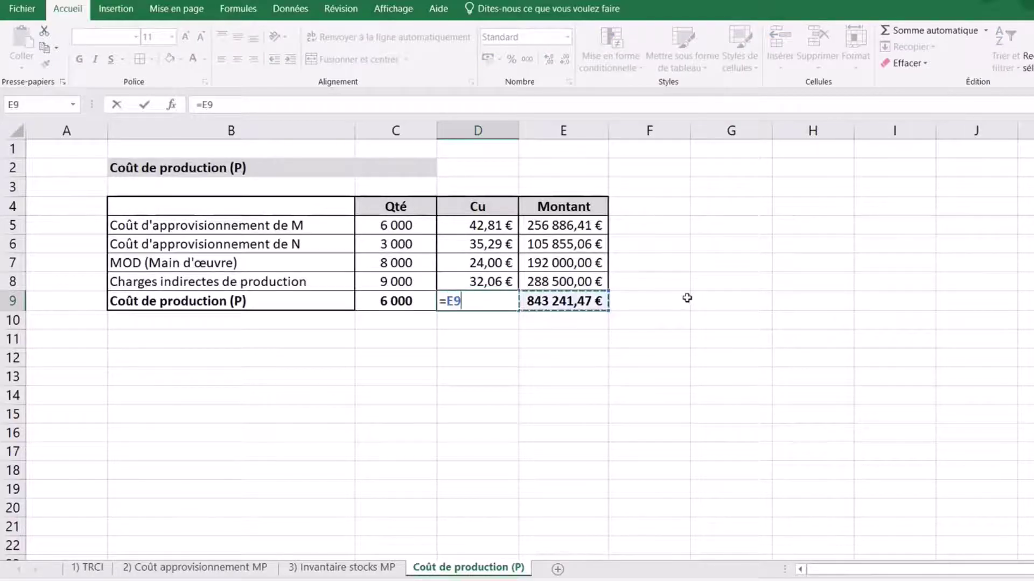
pyautogui.write('/')
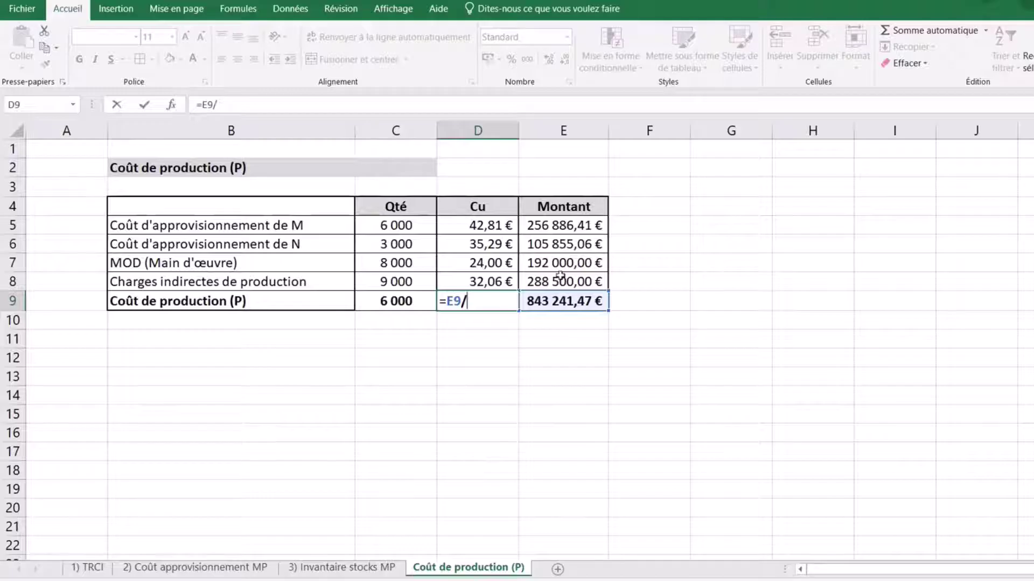
pyautogui.click(398, 299)
pyautogui.press('Return')
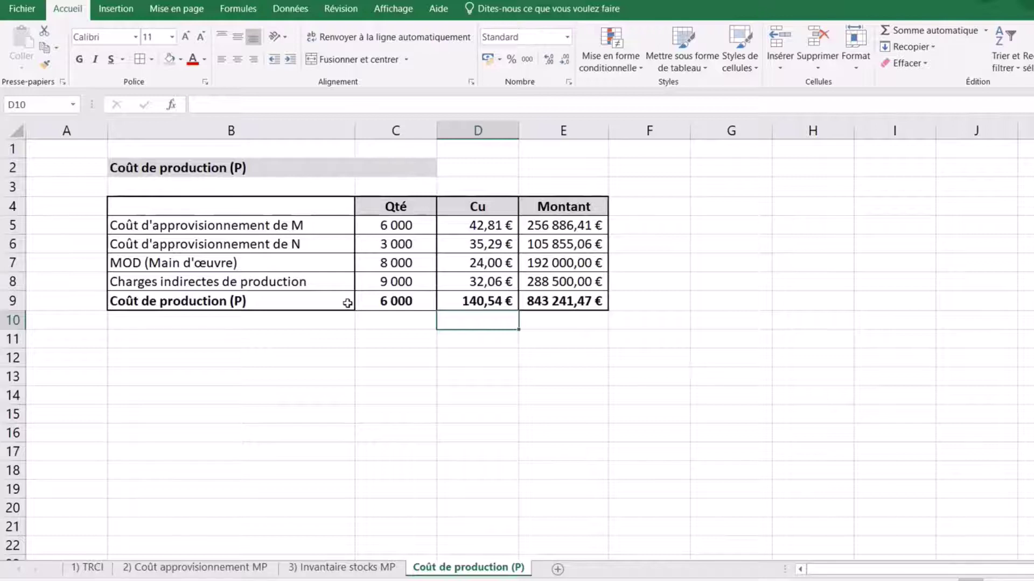
# Try to change the border of the Coût de production (P) total row B9:E9.
pyautogui.moveTo(264, 297); pyautogui.dragTo(592, 302)
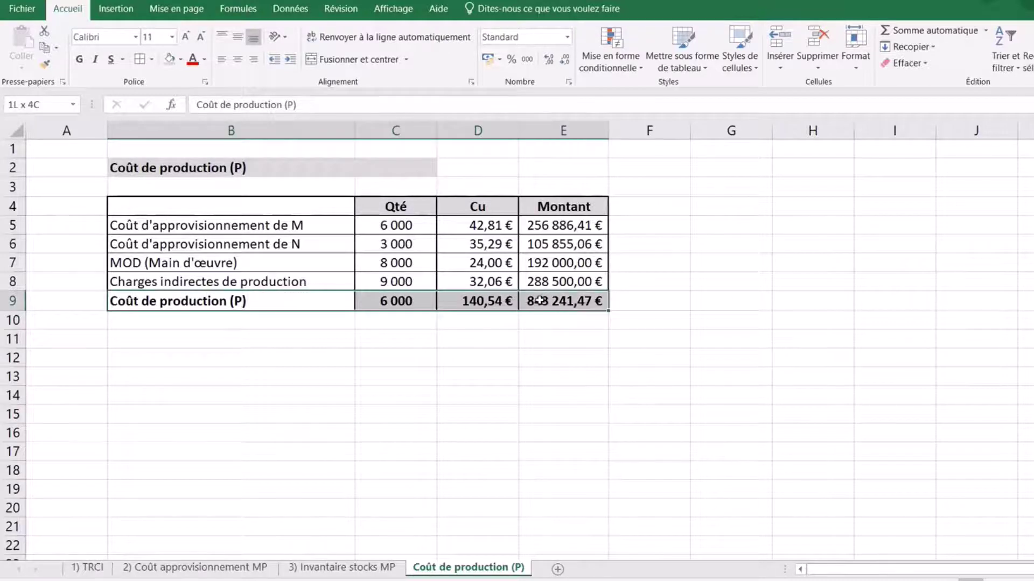
pyautogui.click(153, 63)
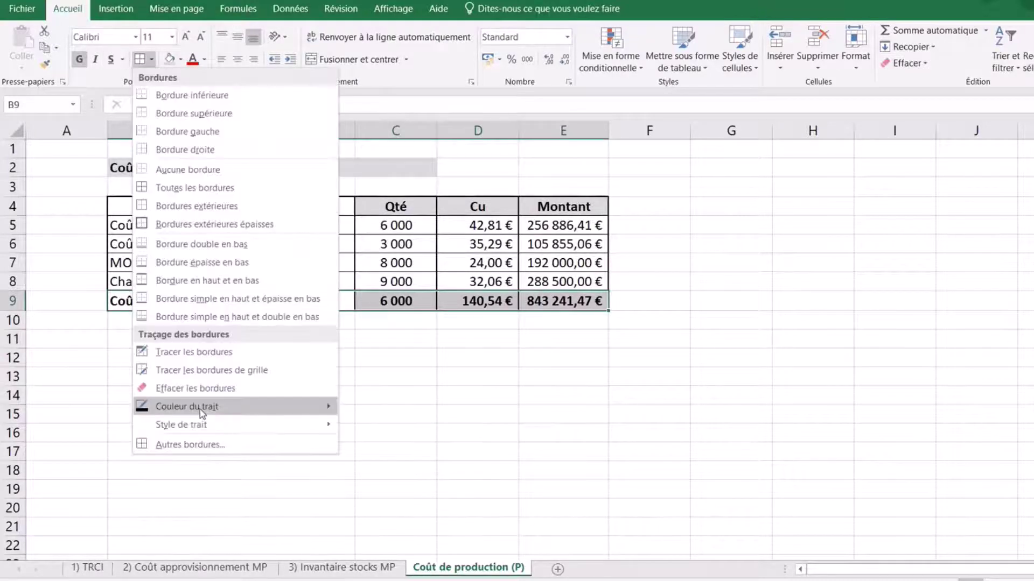
pyautogui.click(203, 445)
pyautogui.click(663, 405)
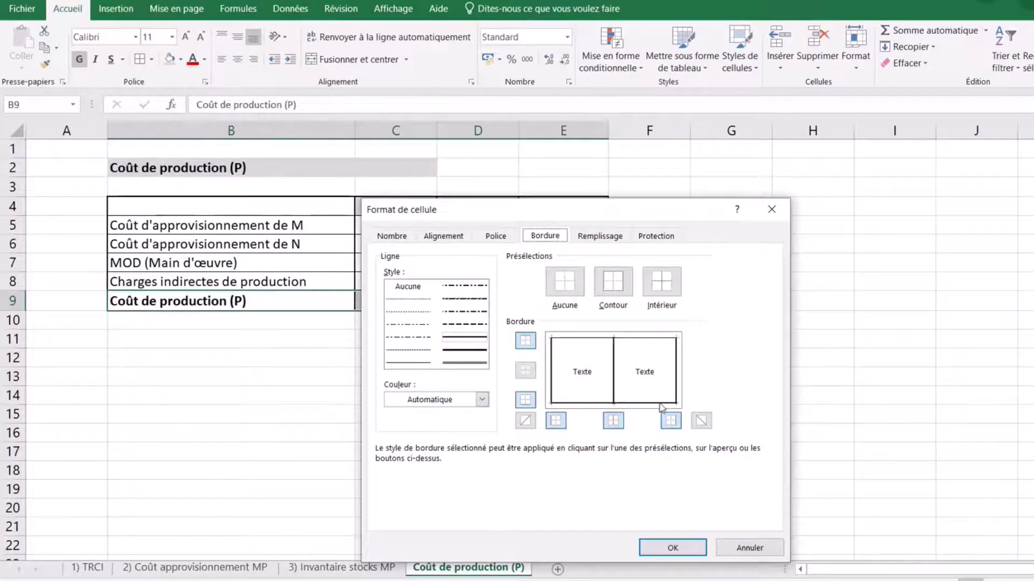
pyautogui.click(673, 547)
pyautogui.click(391, 447)
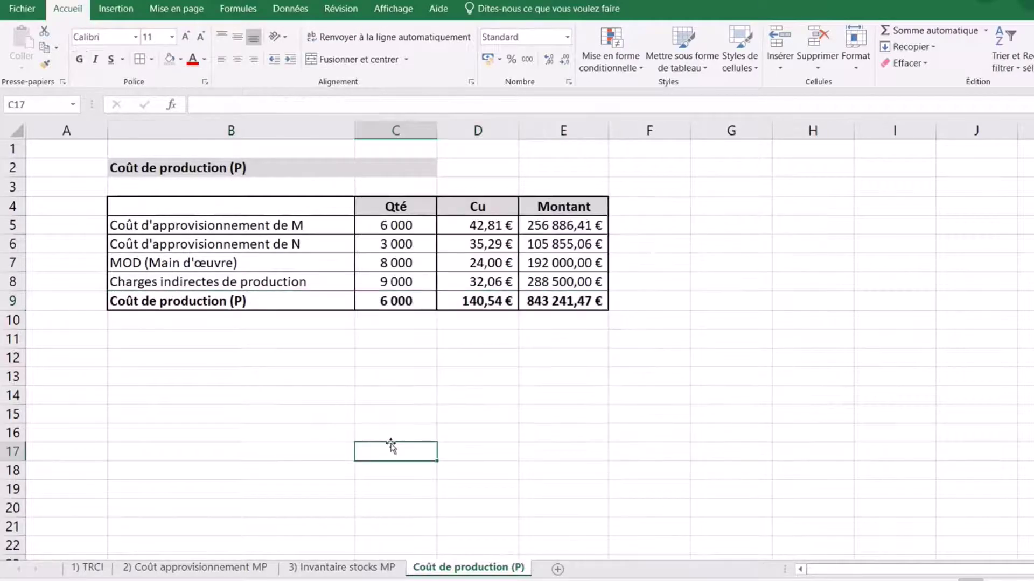
# Apply an outline border around the Coût de production (P) total row B9:E9.
pyautogui.click(280, 302)
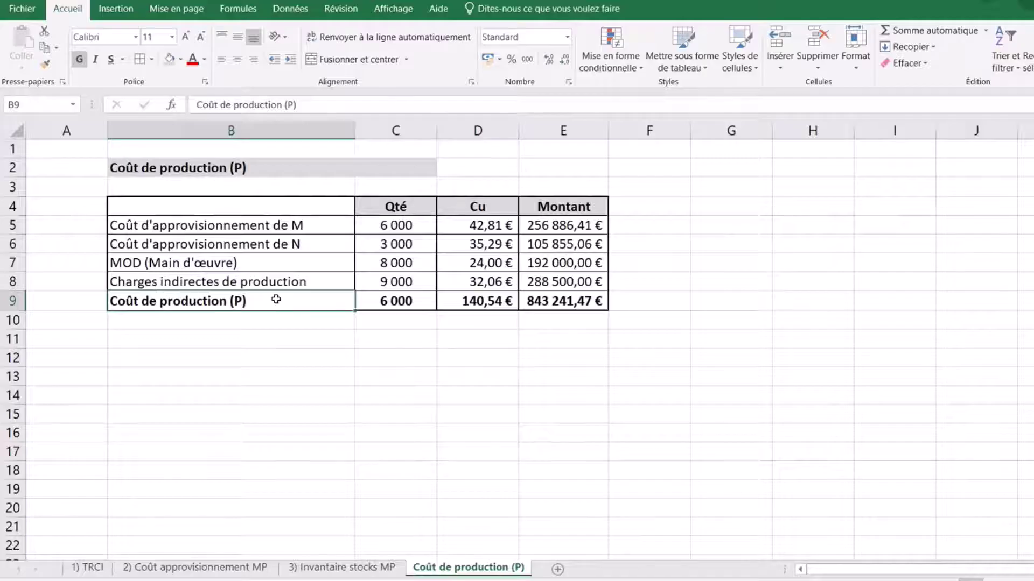
pyautogui.moveTo(279, 306); pyautogui.dragTo(565, 301)
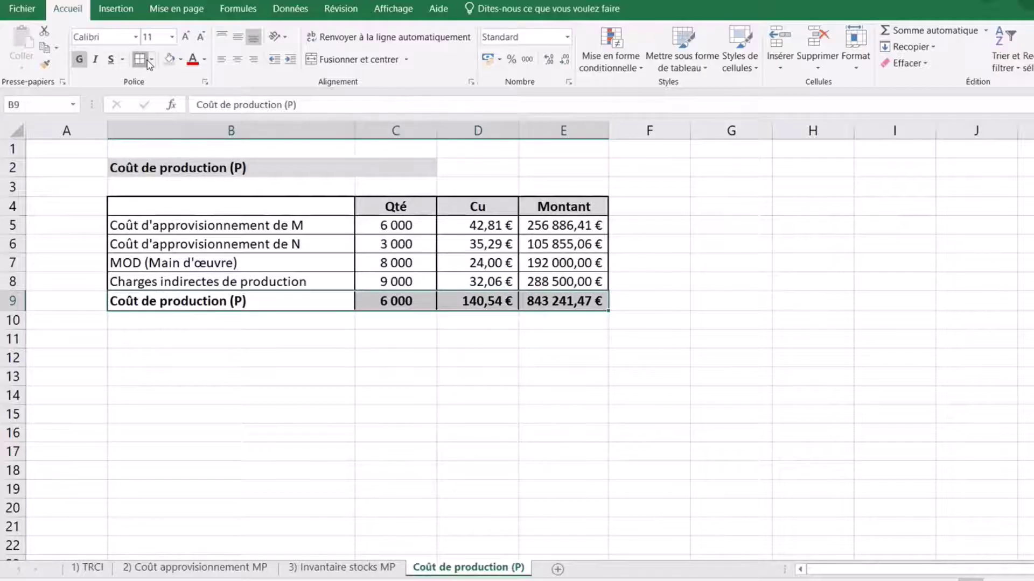
pyautogui.hotkey('ctrl', '1')
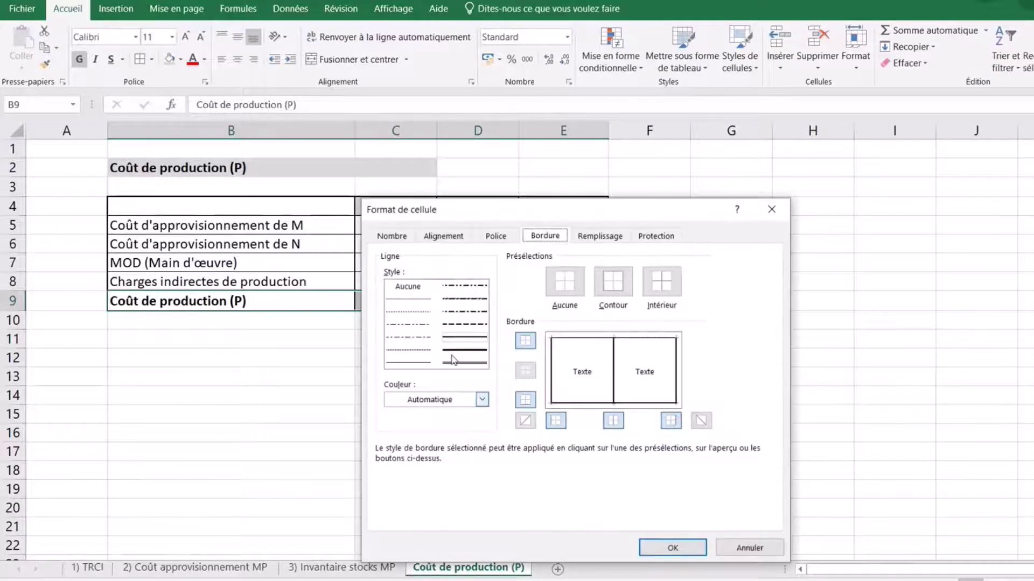
pyautogui.click(622, 289)
pyautogui.click(672, 547)
pyautogui.click(256, 380)
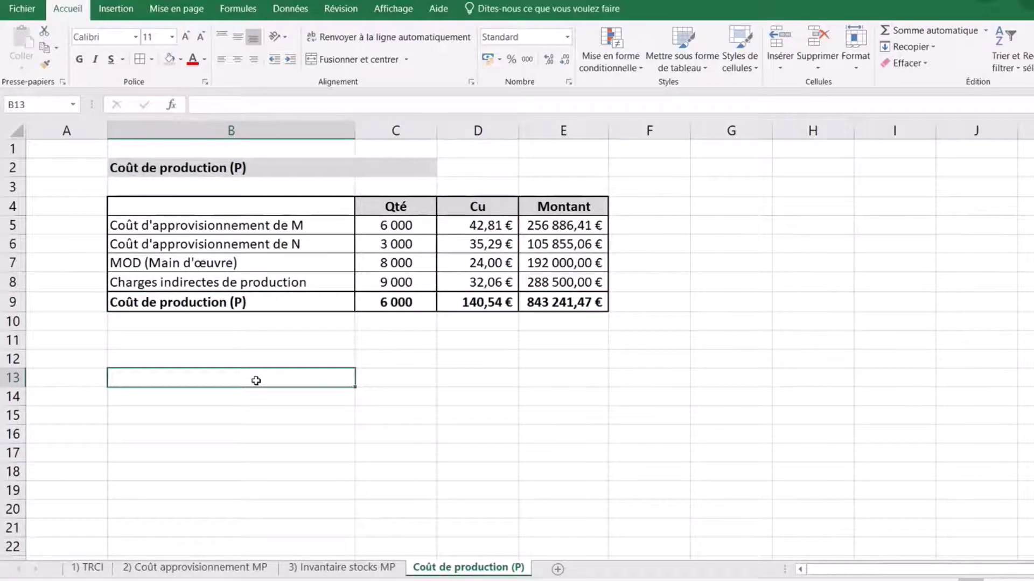
# Rename the current sheet as "4) Coût de production (P)".
pyautogui.doubleClick(468, 568)
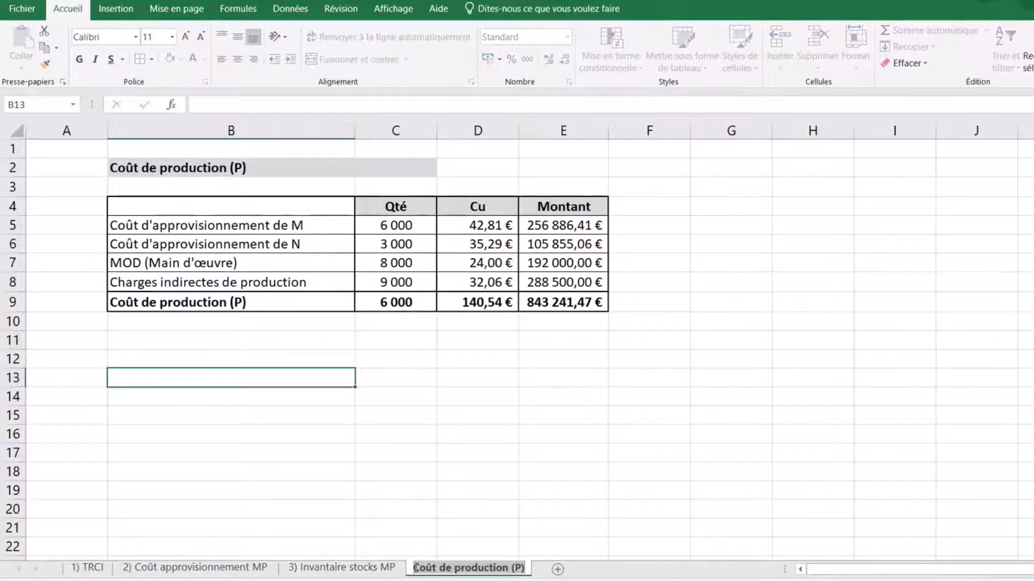
pyautogui.click(416, 568)
pyautogui.write('4)')
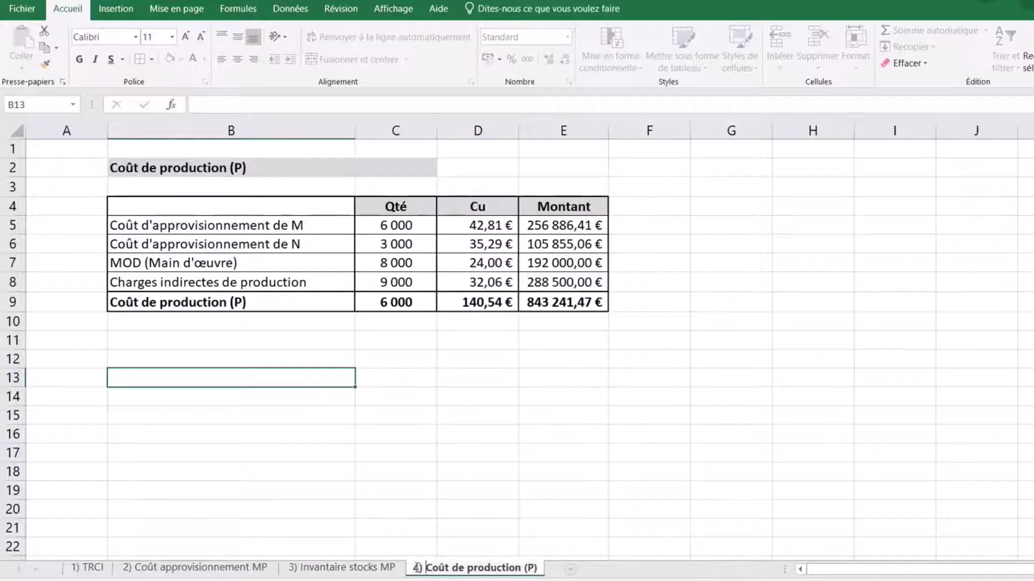
pyautogui.click(618, 467)
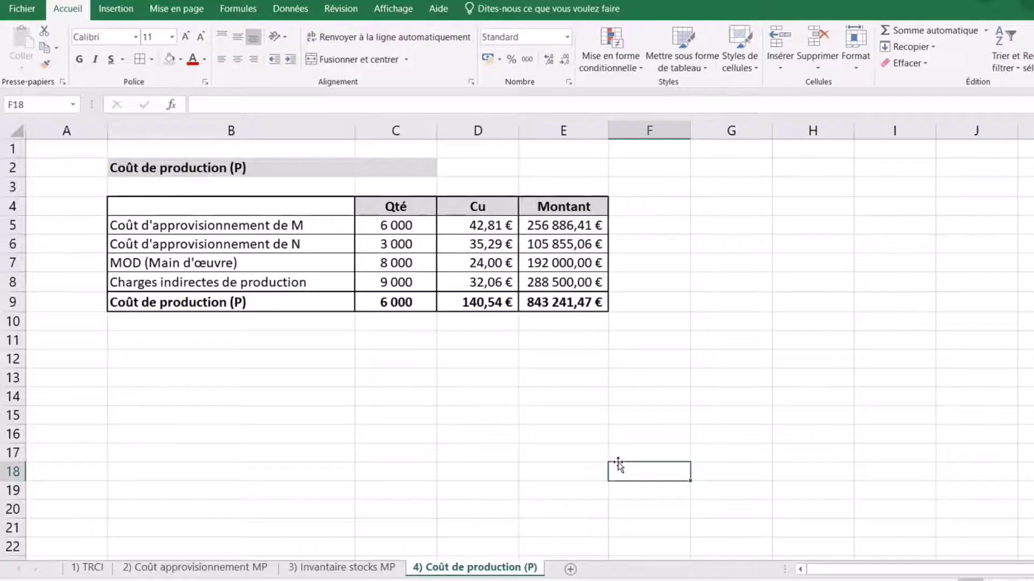
# Add a new sheet after the production cost sheet and enter "Inventaire stocks pf" as its name.
pyautogui.click(570, 569)
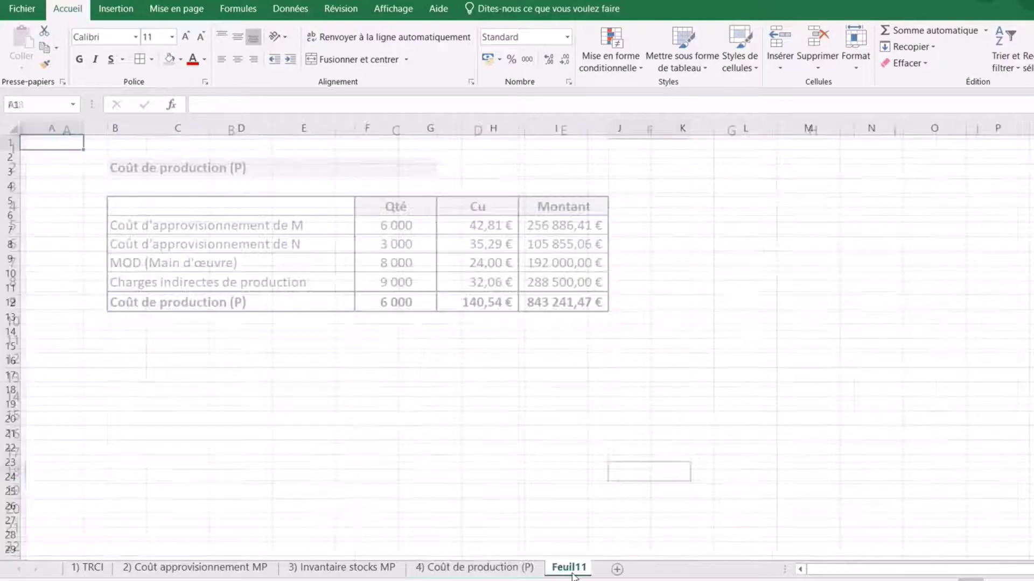
pyautogui.scroll(2, 1027, 493)
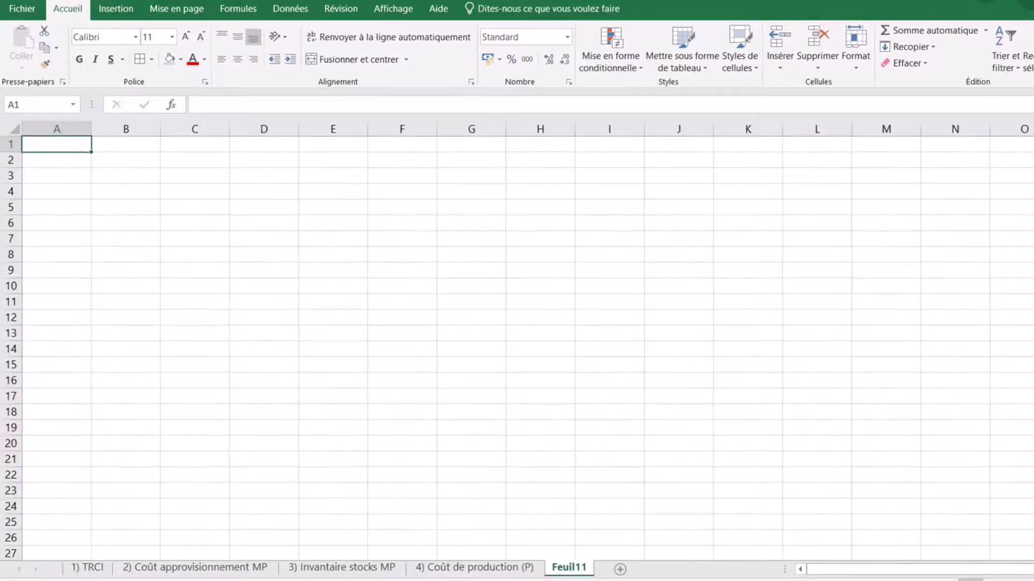
pyautogui.scroll(1, 1027, 493)
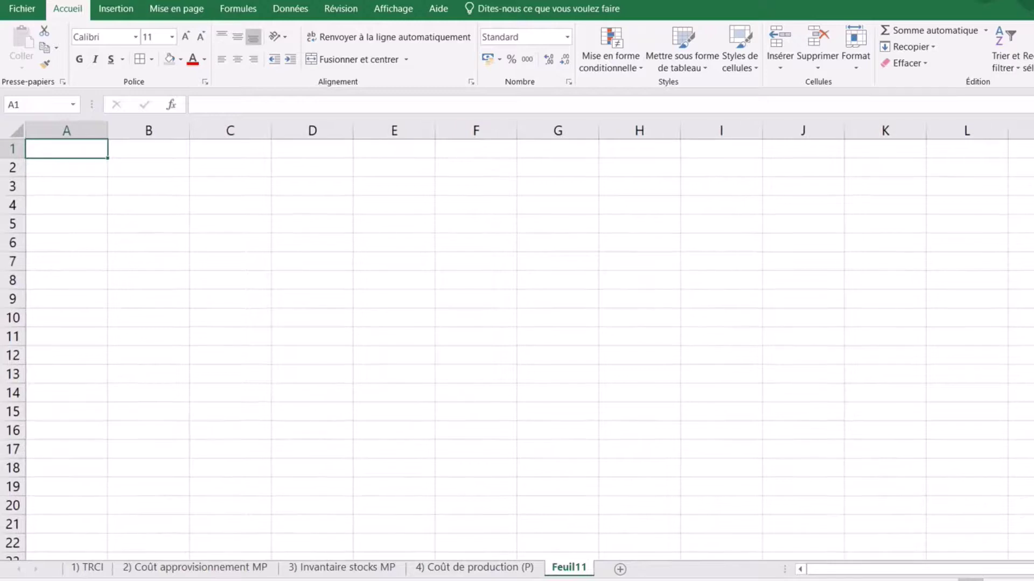
pyautogui.doubleClick(571, 568)
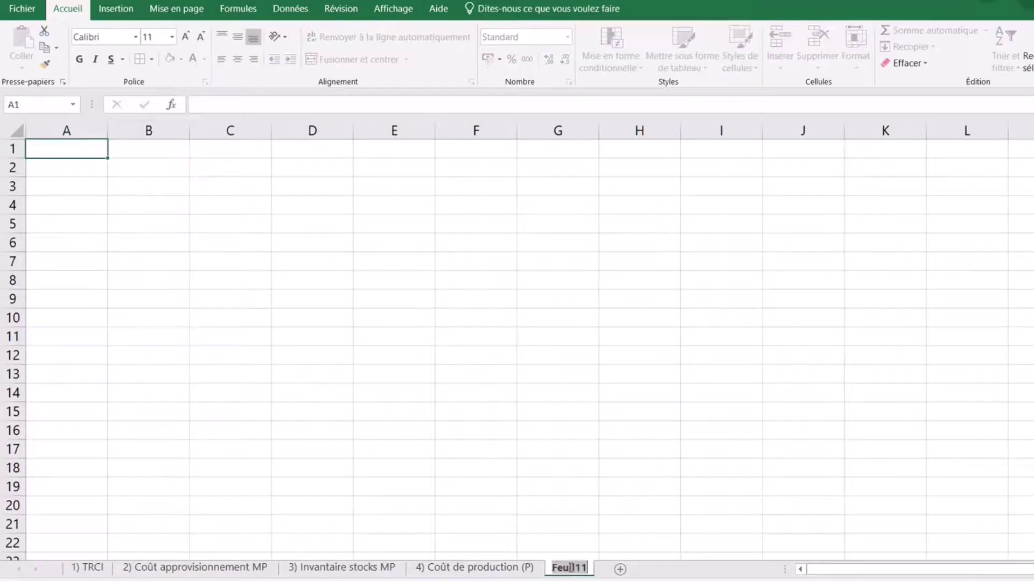
pyautogui.write('Inventaire s')
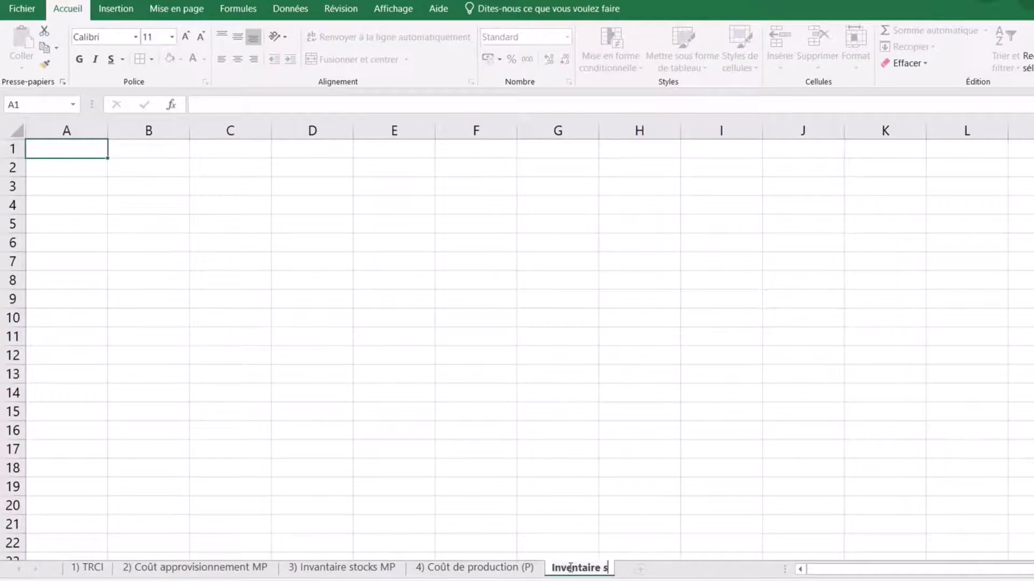
pyautogui.write('tocks')
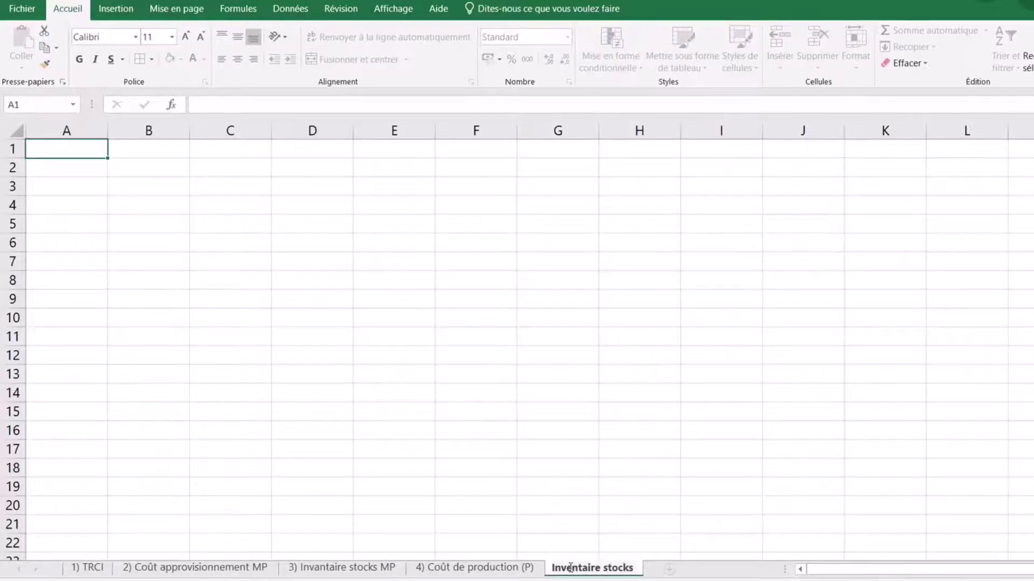
pyautogui.write(' pf')
pyautogui.click(571, 568)
pyautogui.press('BackSpace')
pyautogui.press('BackSpace')
pyautogui.write('PF')
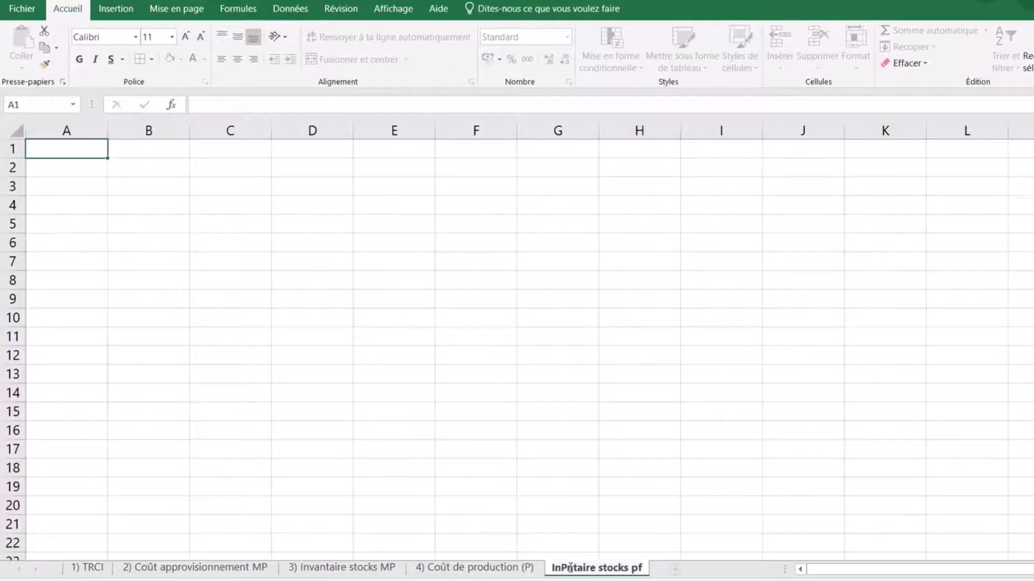
pyautogui.press('BackSpace')
pyautogui.press('BackSpace')
pyautogui.write('VENTAIRE')
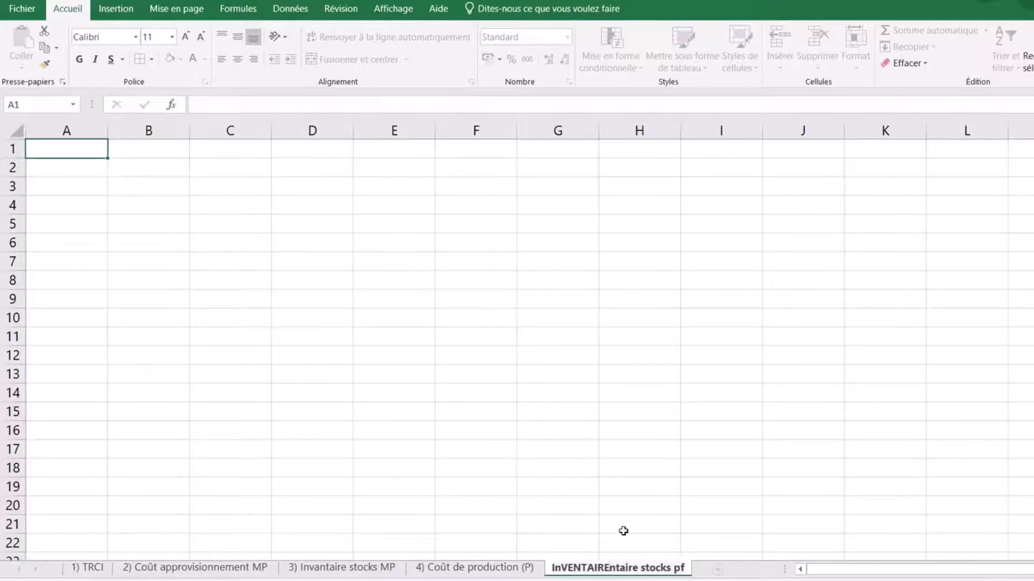
pyautogui.press('BackSpace')
pyautogui.press('BackSpace')
pyautogui.press('BackSpace')
pyautogui.press('BackSpace')
pyautogui.press('BackSpace')
pyautogui.press('BackSpace')
pyautogui.press('BackSpace')
pyautogui.press('BackSpace')
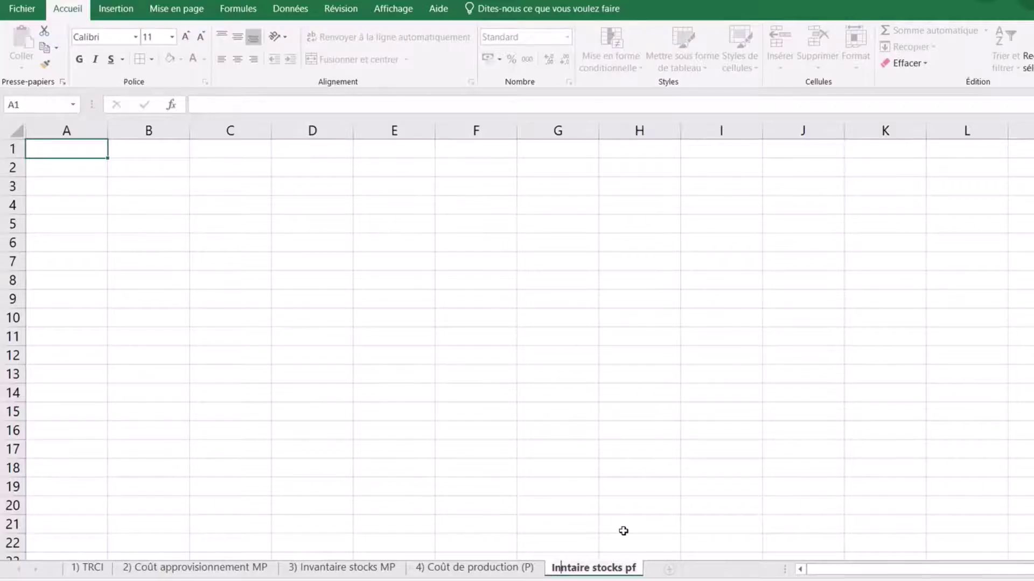
pyautogui.write('ventaire')
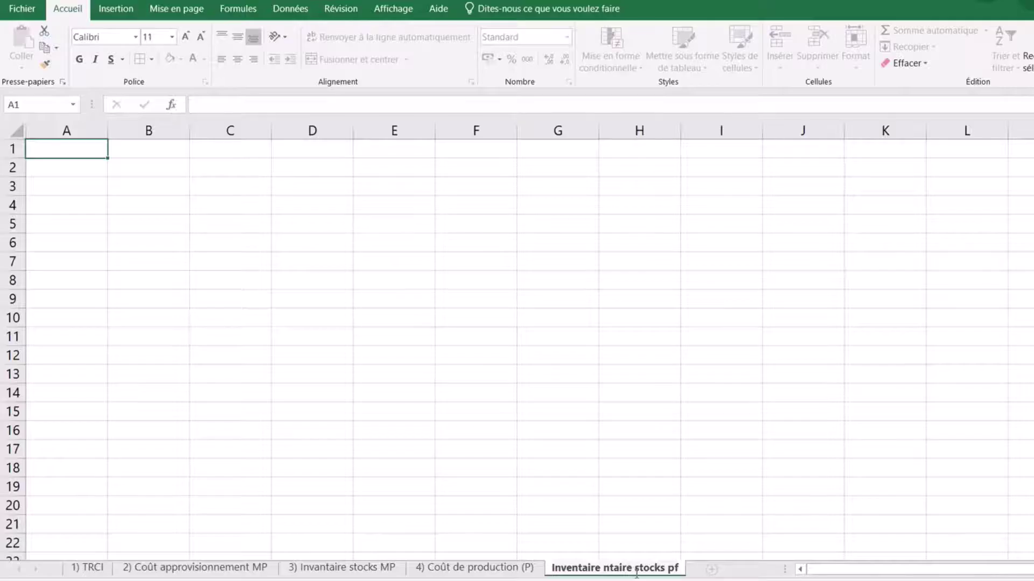
pyautogui.press('Delete')
pyautogui.press('Delete')
pyautogui.press('Delete')
pyautogui.press('Delete')
pyautogui.press('Delete')
pyautogui.press('Delete')
pyautogui.press('Delete')
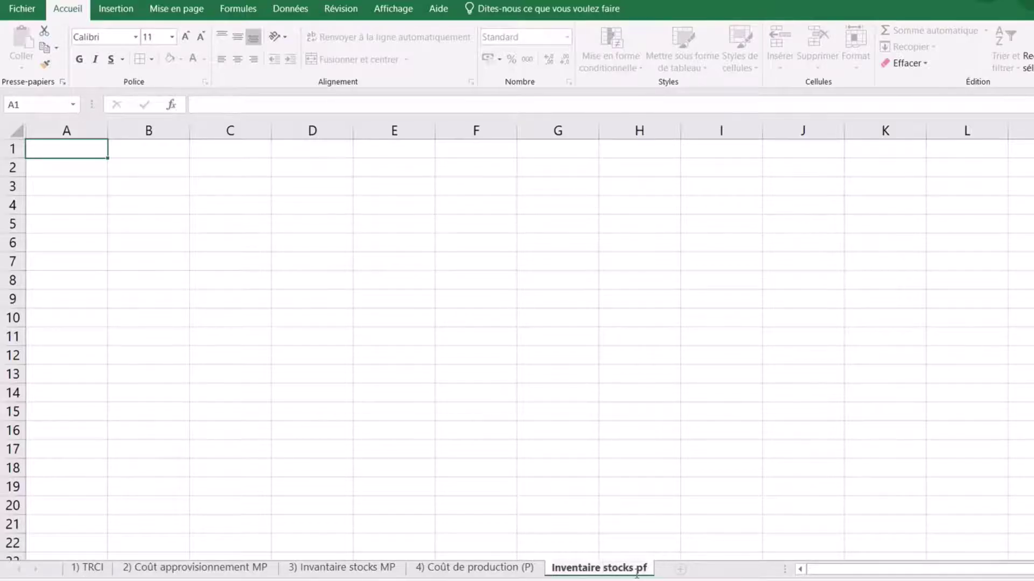
# Capitalize the ending of the new sheet's name so it reads "Inventaire stocks PF".
pyautogui.press('BackSpace')
pyautogui.press('BackSpace')
pyautogui.write('PF')
pyautogui.click(590, 433)
# Enter the title "Inventaire stocks produits (P)" in B2 of the new sheet.
pyautogui.click(151, 170)
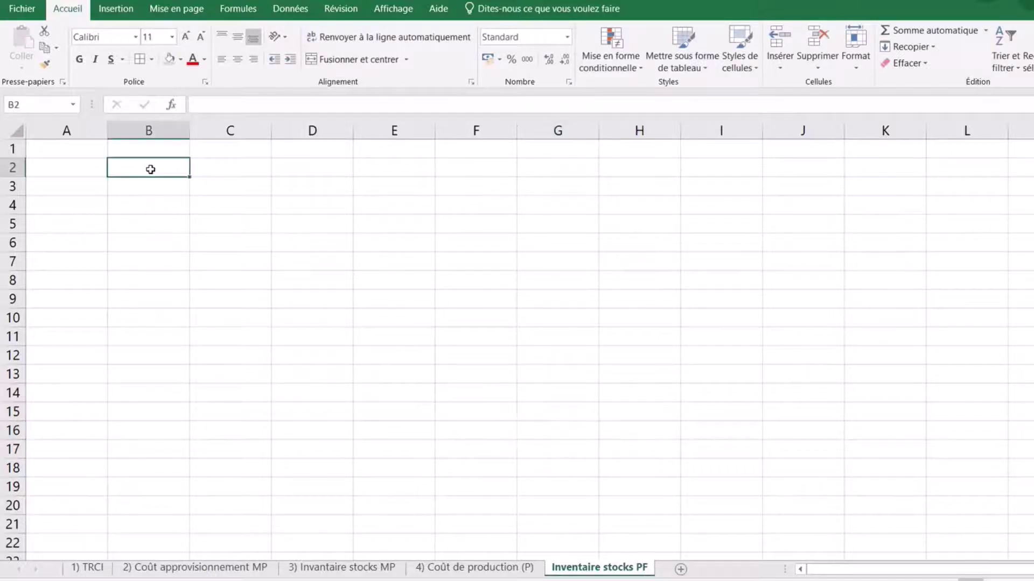
pyautogui.write('Inventaire')
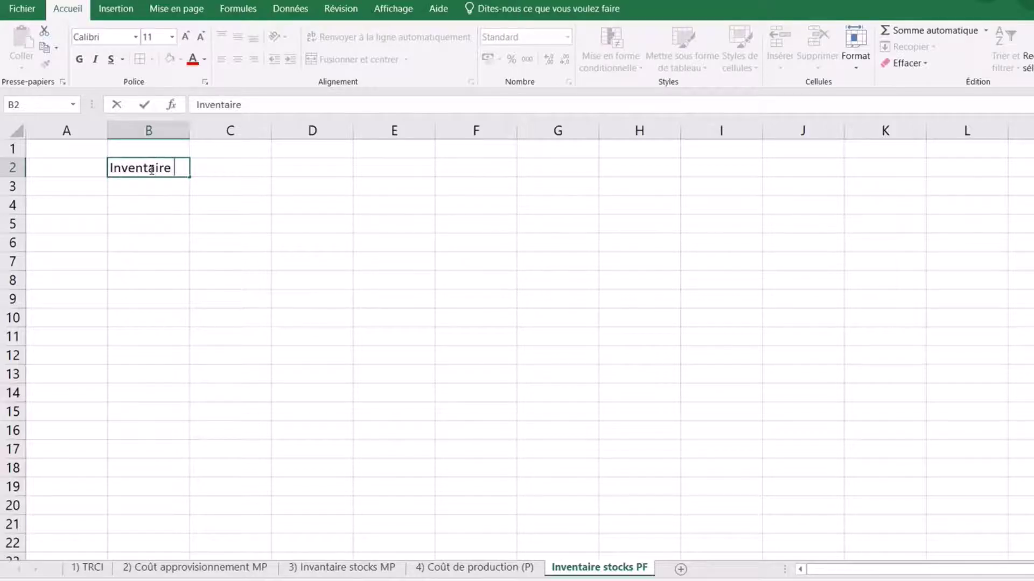
pyautogui.write(' stocks produi')
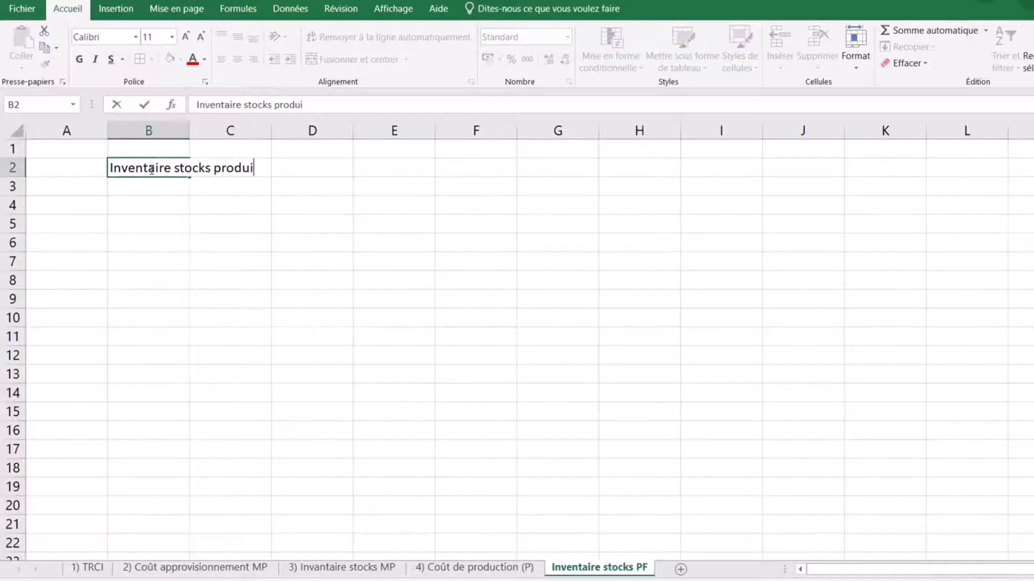
pyautogui.write('ts (P)')
pyautogui.click(260, 235)
# Merge B2:D2 and format the title as bold, left-aligned and grey-filled.
pyautogui.moveTo(186, 169); pyautogui.dragTo(313, 168)
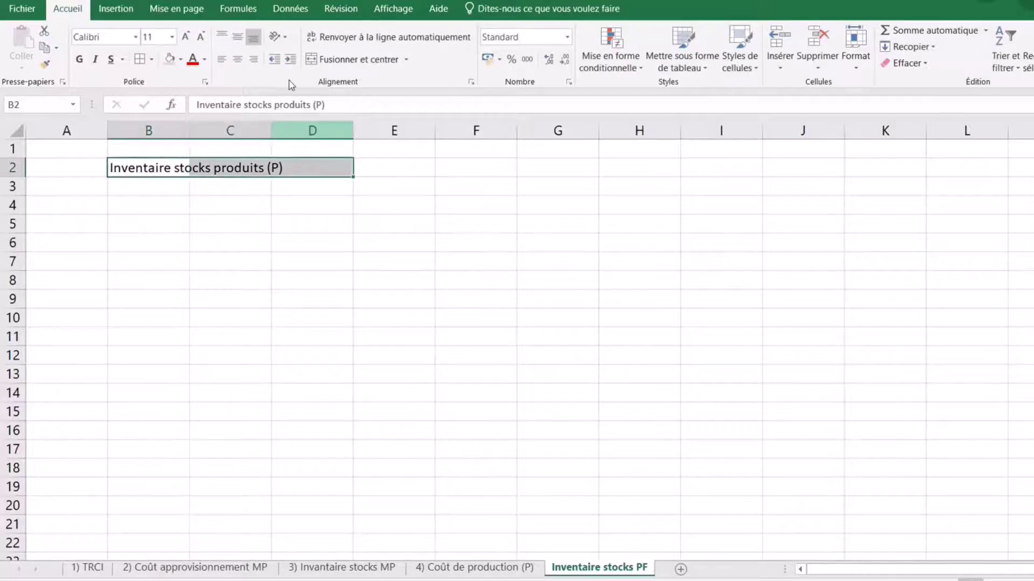
pyautogui.click(79, 59)
pyautogui.click(353, 59)
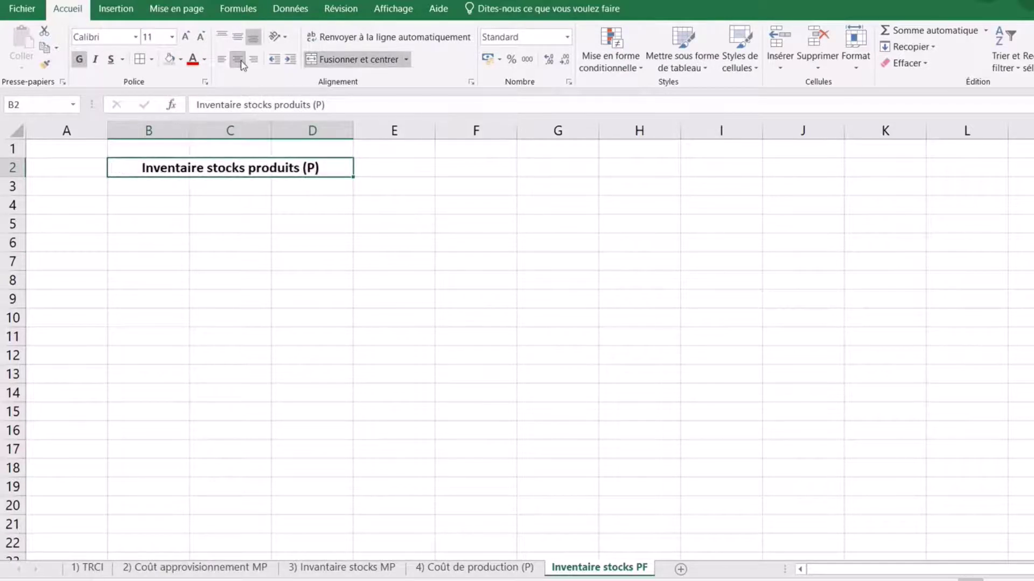
pyautogui.click(221, 59)
pyautogui.click(170, 59)
pyautogui.click(285, 261)
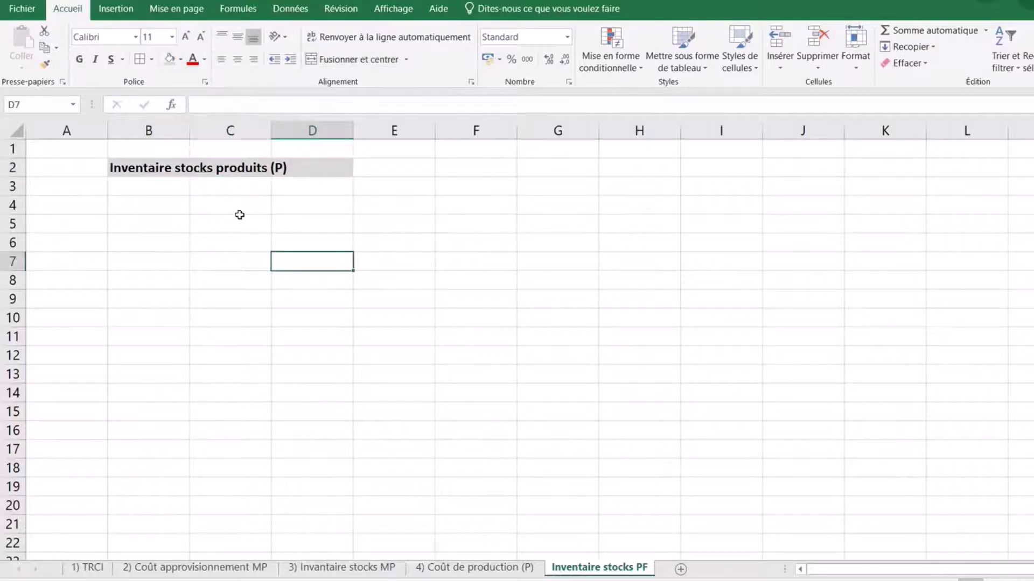
# Enter the column headers Qté, Cu and Montant in C4:E4.
pyautogui.click(241, 210)
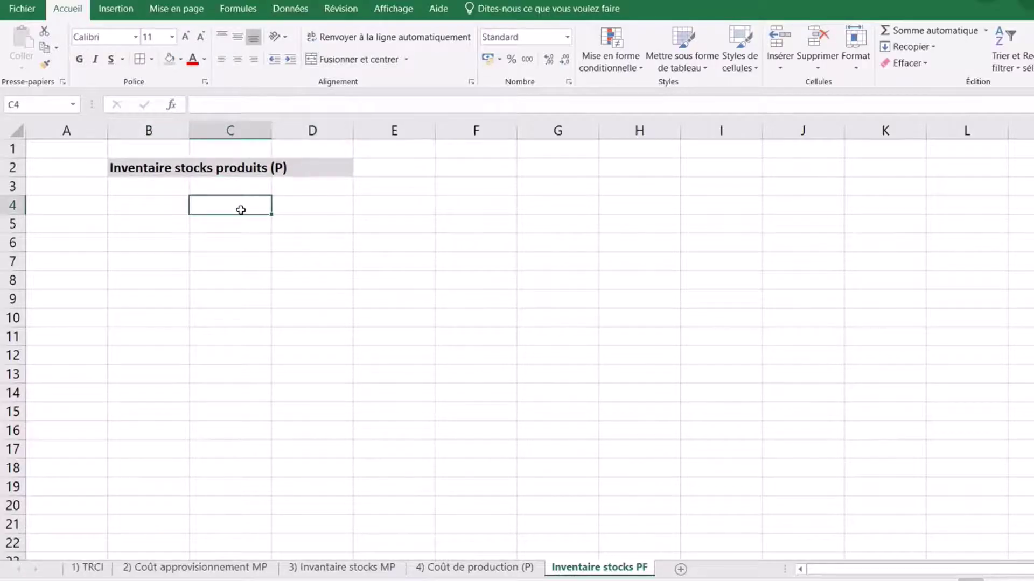
pyautogui.write('Qté')
pyautogui.press('Tab')
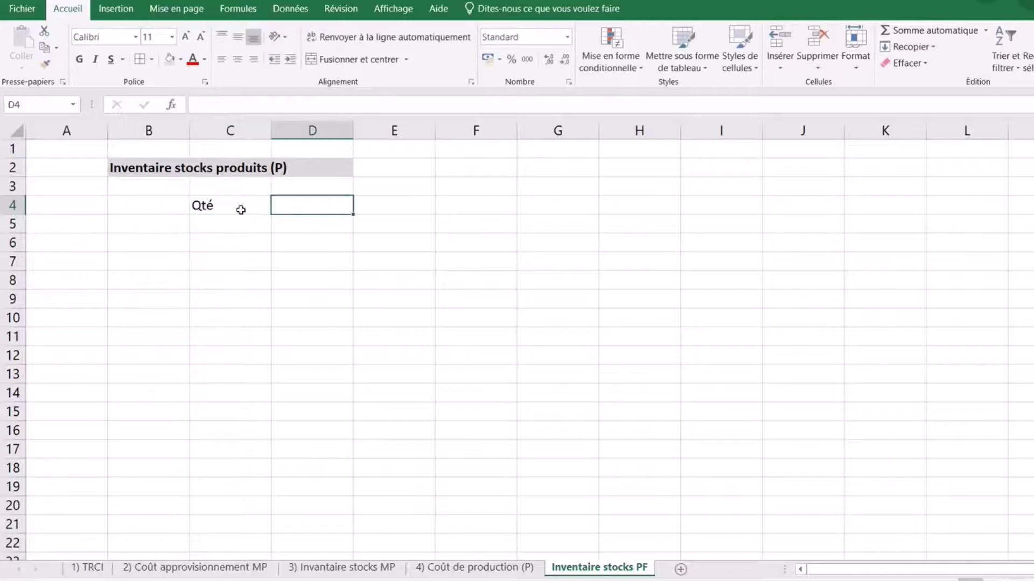
pyautogui.write('Cu')
pyautogui.press('Tab')
pyautogui.write('Montant')
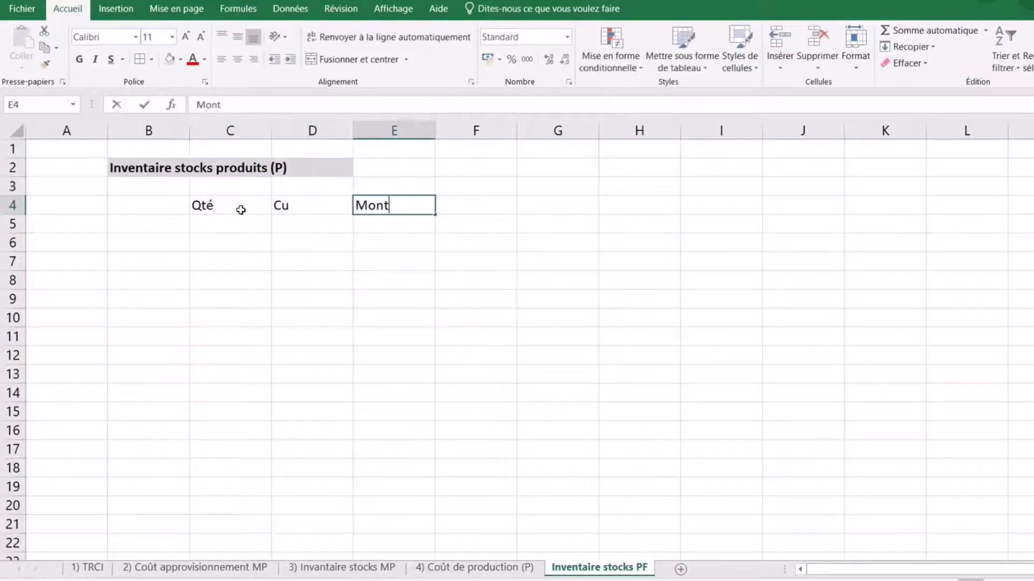
pyautogui.click(278, 246)
# Make the headers in C4:E4 bold and centred with a grey fill.
pyautogui.moveTo(228, 206); pyautogui.dragTo(391, 205)
pyautogui.click(79, 59)
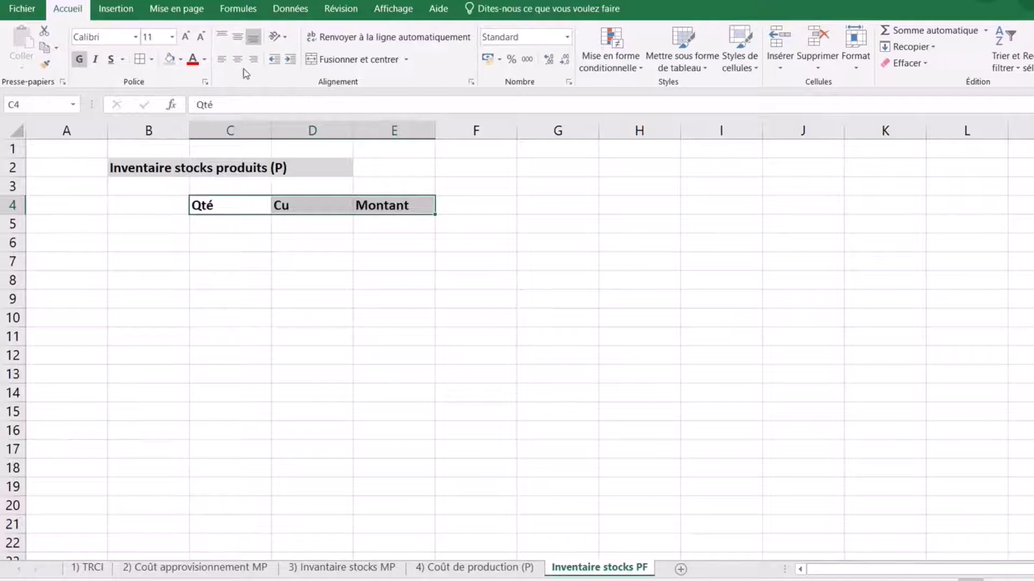
pyautogui.click(237, 60)
pyautogui.click(170, 60)
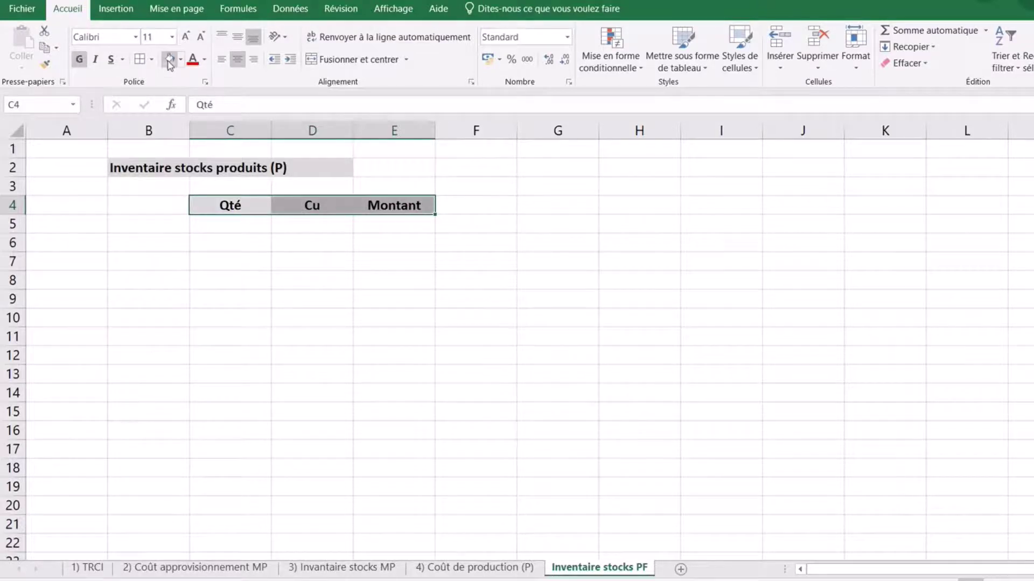
pyautogui.click(281, 255)
# Widen column B and enter the row labels SI, Entrées, Total, Sorties and SF in B5:B9.
pyautogui.moveTo(190, 135)
pyautogui.mouseDown()
pyautogui.moveTo(282, 131)
pyautogui.moveTo(210, 134)
pyautogui.mouseUp()
pyautogui.click(179, 226)
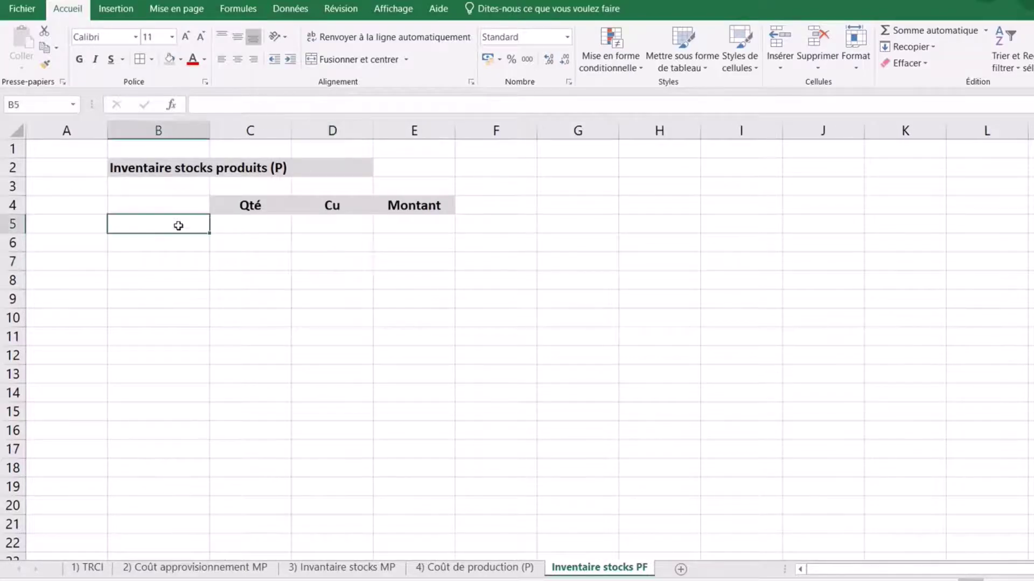
pyautogui.write('SI')
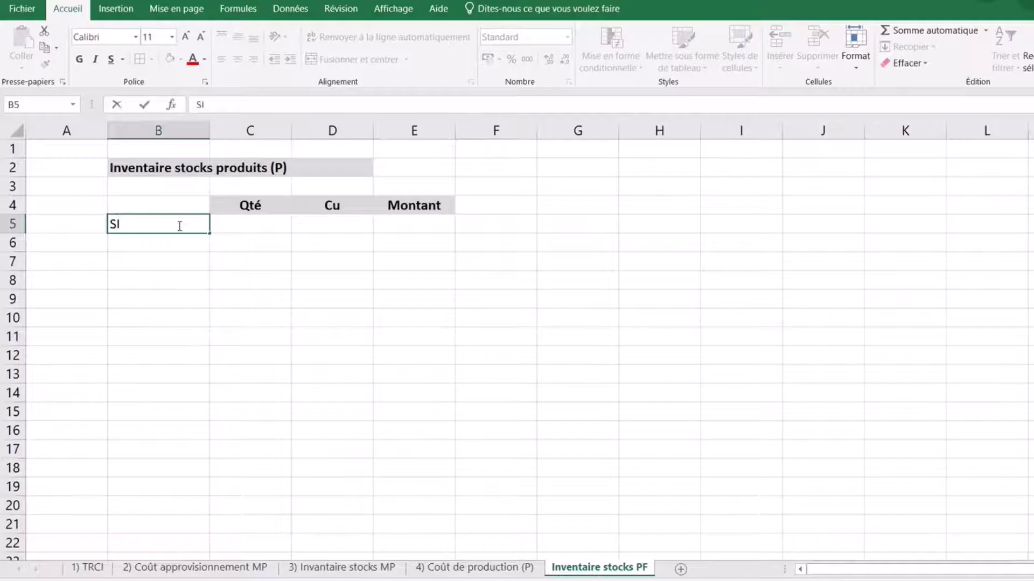
pyautogui.click(184, 245)
pyautogui.write('En')
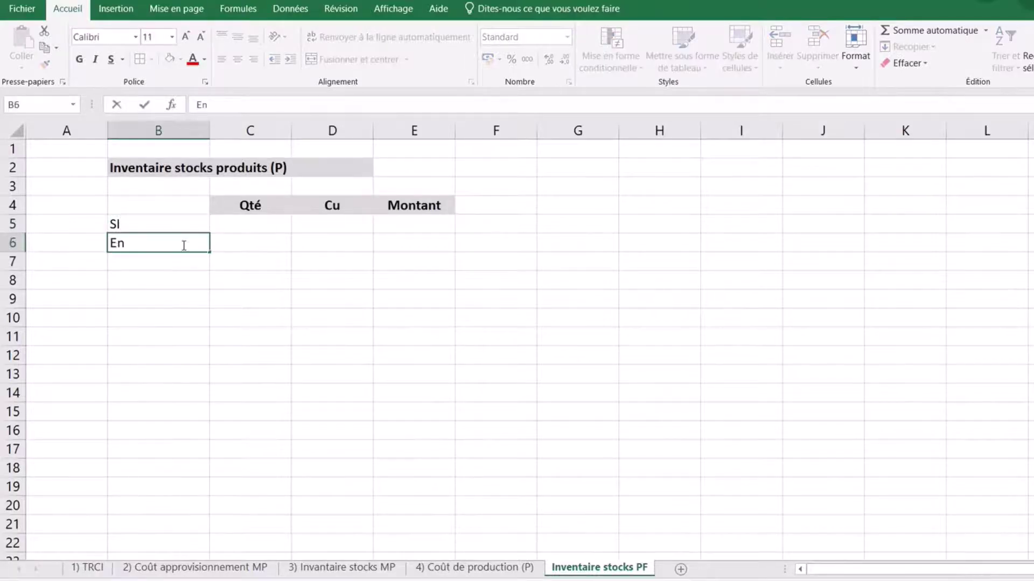
pyautogui.write('trées')
pyautogui.click(184, 261)
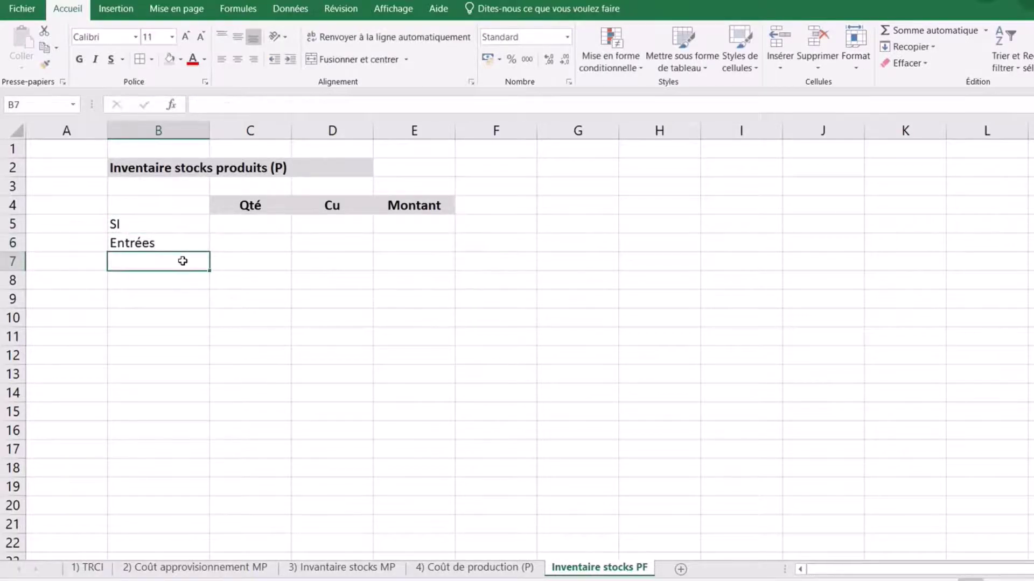
pyautogui.write('Total')
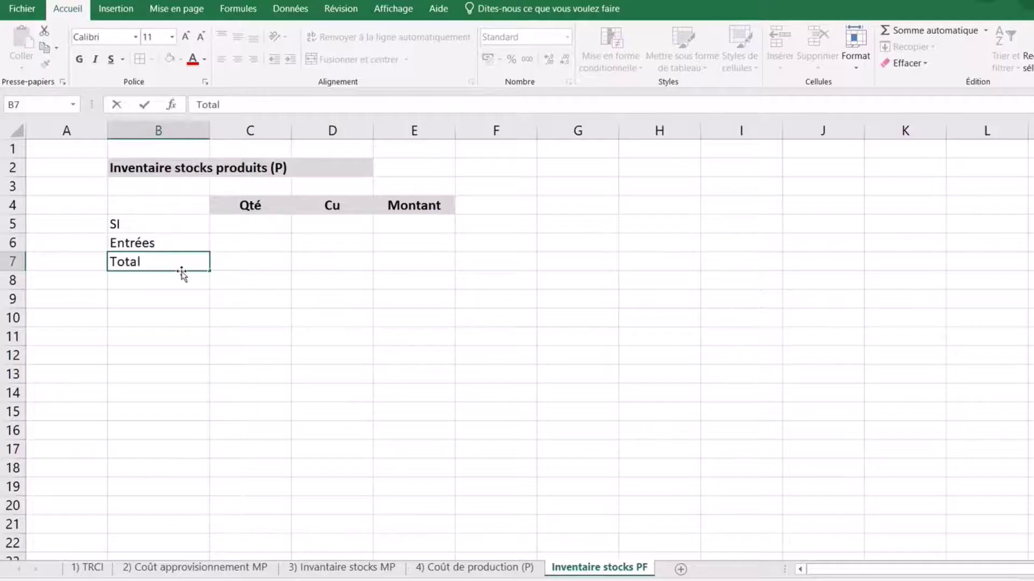
pyautogui.click(175, 280)
pyautogui.write('Sorties')
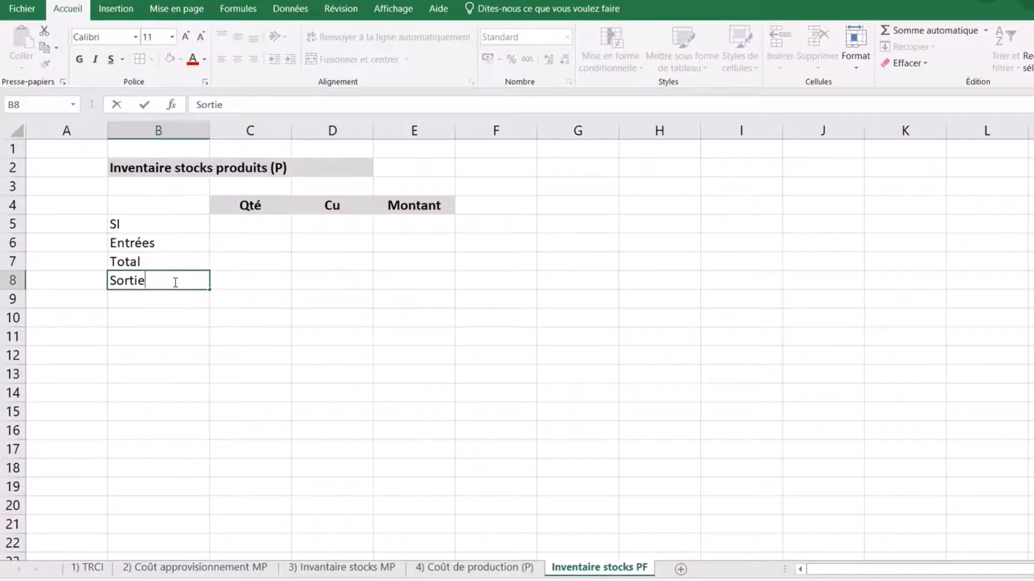
pyautogui.click(168, 302)
pyautogui.write('SF')
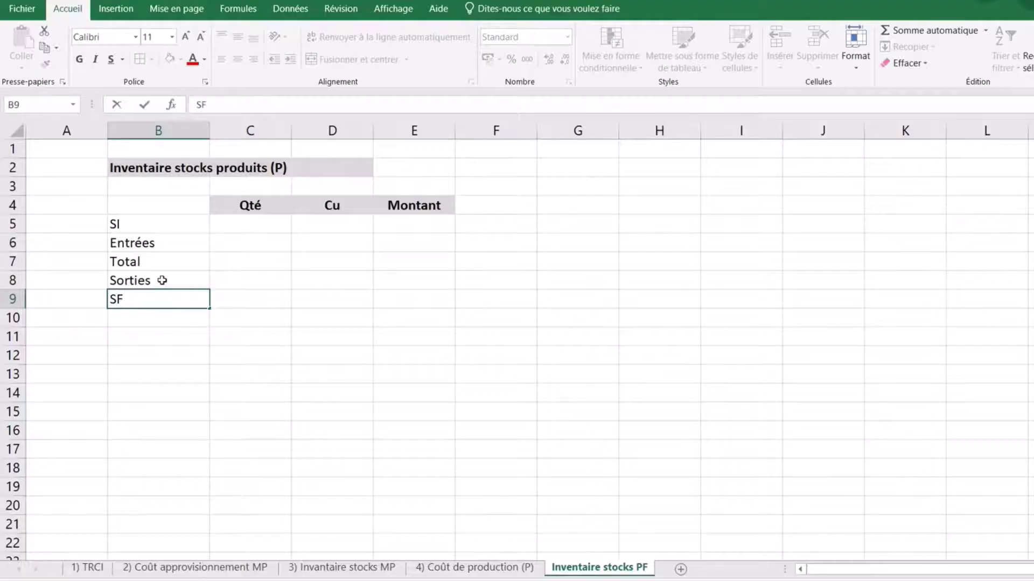
# Centre the labels in B5:B9 and give B4:E9 a thick outline, thick inner vertical borders and thin inner horizontal borders.
pyautogui.moveTo(173, 228); pyautogui.dragTo(173, 299)
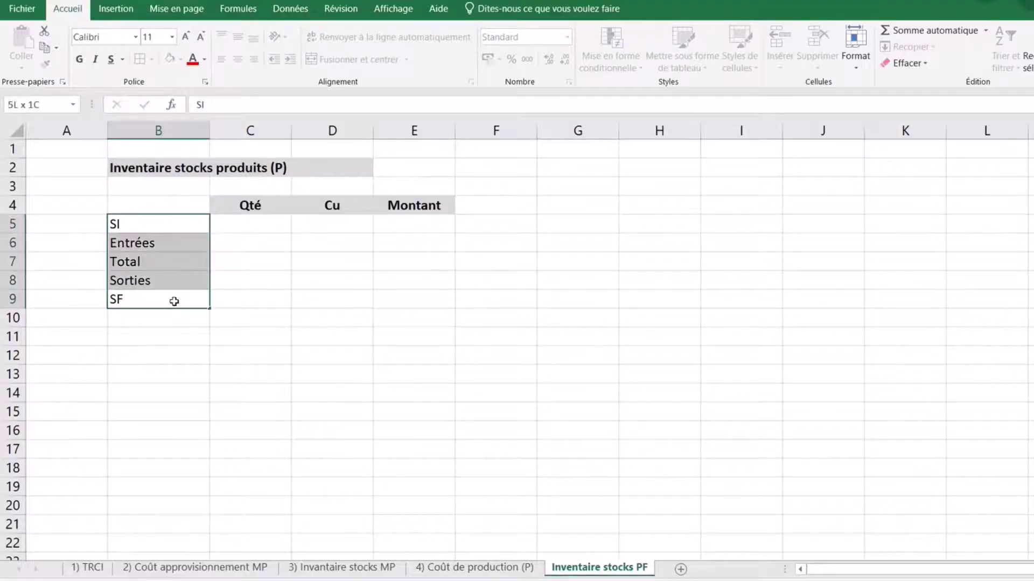
pyautogui.click(237, 60)
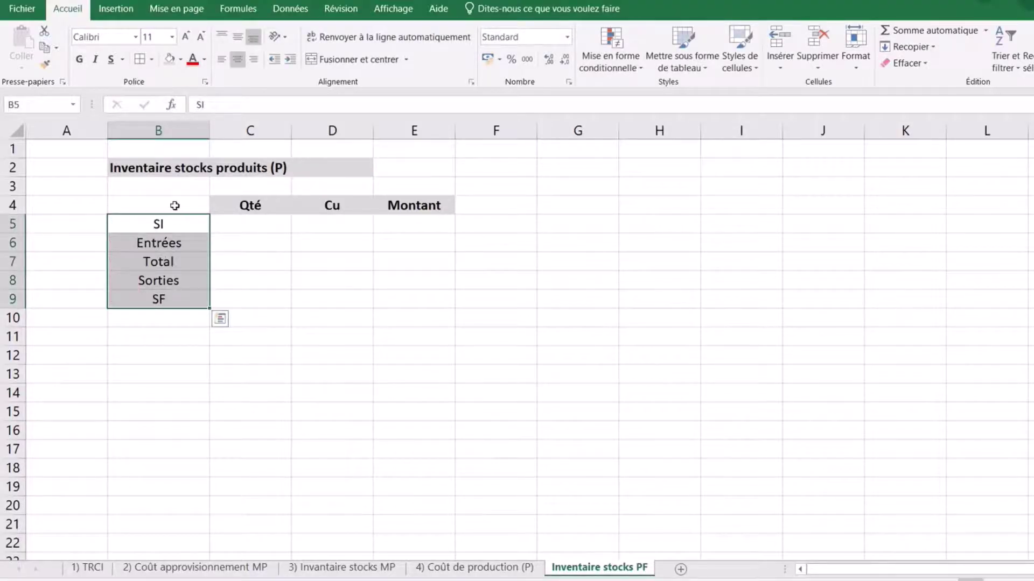
pyautogui.moveTo(175, 208); pyautogui.dragTo(422, 299)
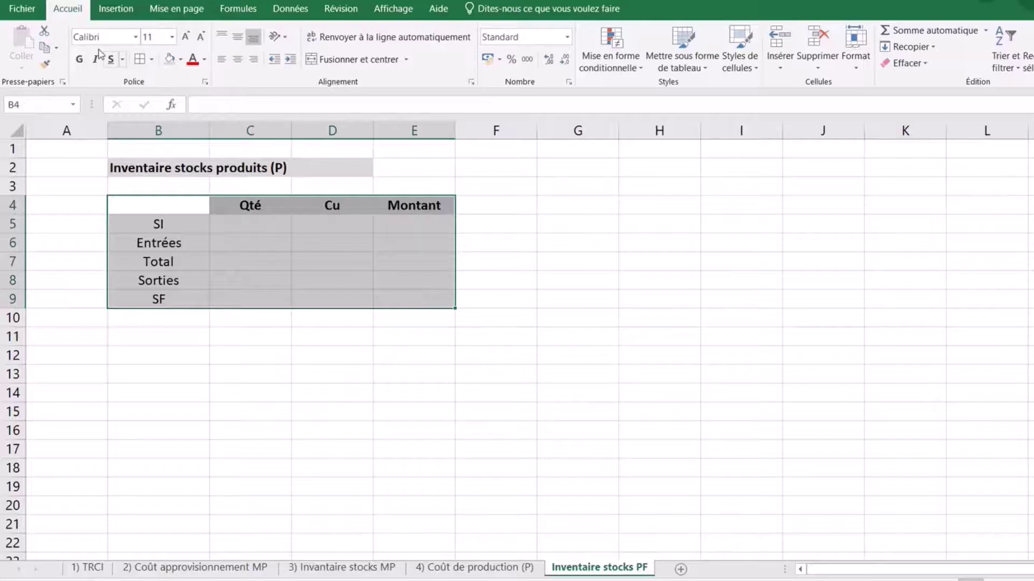
pyautogui.click(152, 59)
pyautogui.click(234, 444)
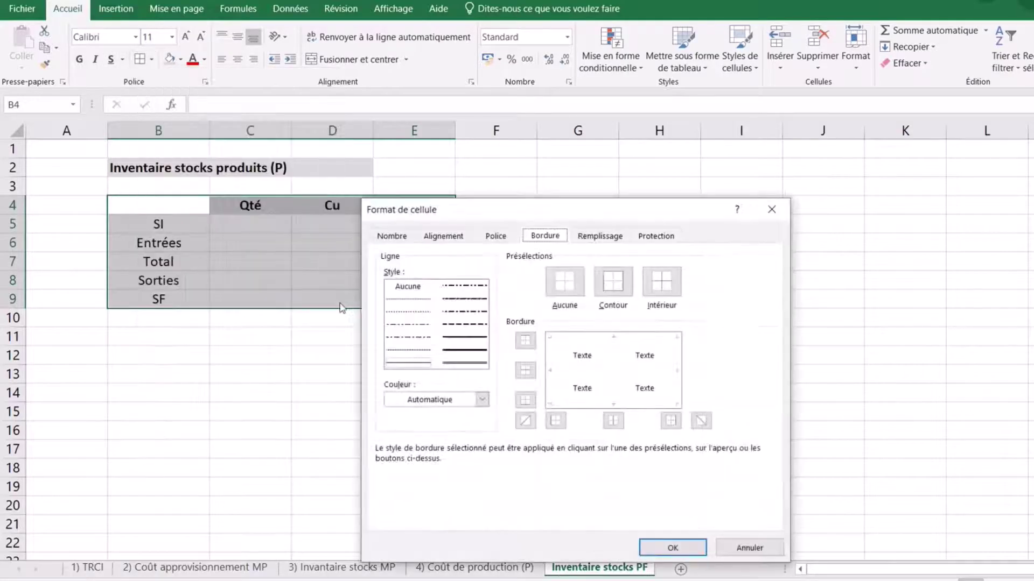
pyautogui.click(612, 281)
pyautogui.click(615, 370)
pyautogui.click(409, 364)
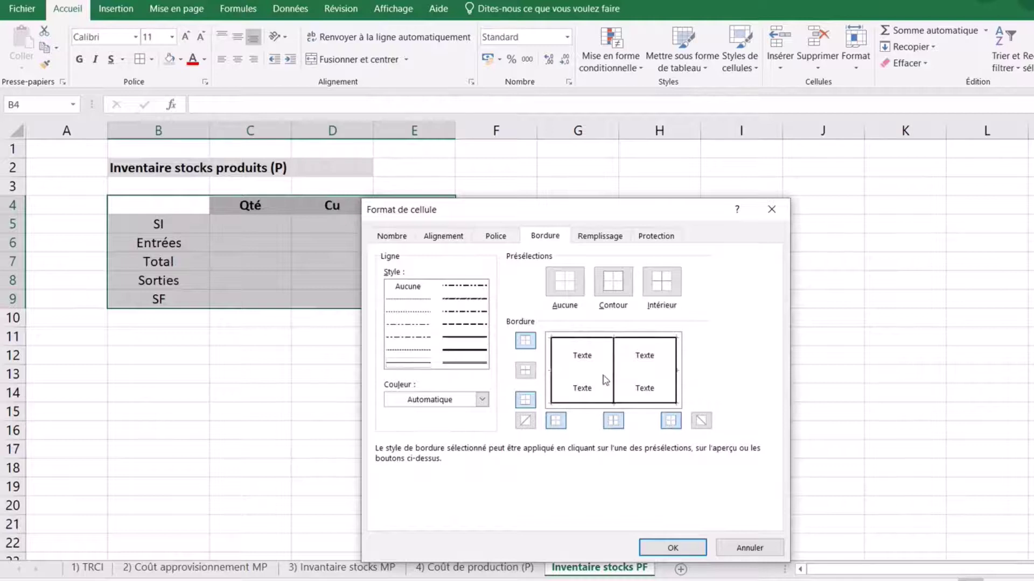
pyautogui.click(525, 371)
pyautogui.click(673, 547)
pyautogui.click(219, 450)
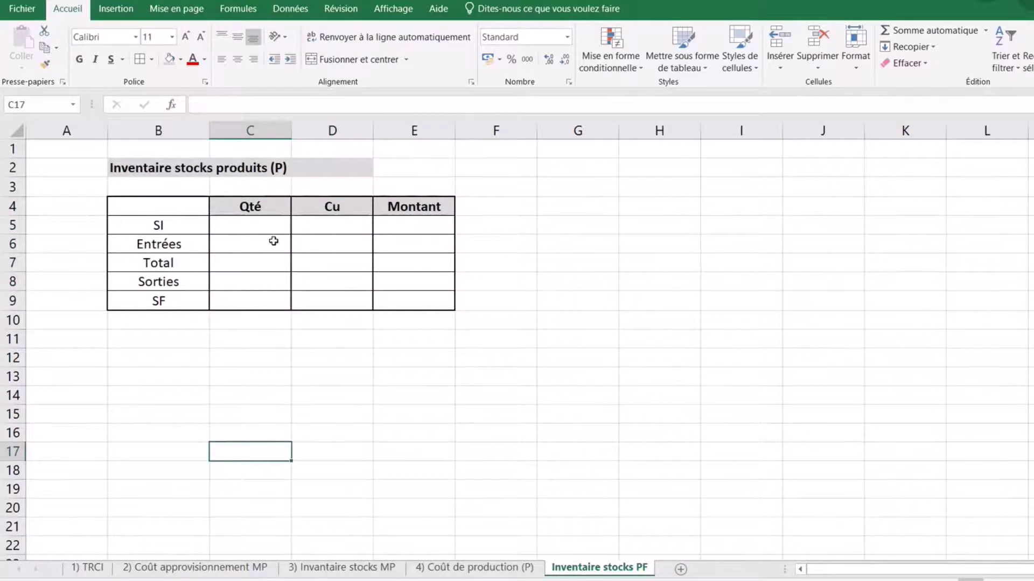
# Enter the SI row's quantity 650 in C5 and unit cost 200 in D5.
pyautogui.click(251, 222)
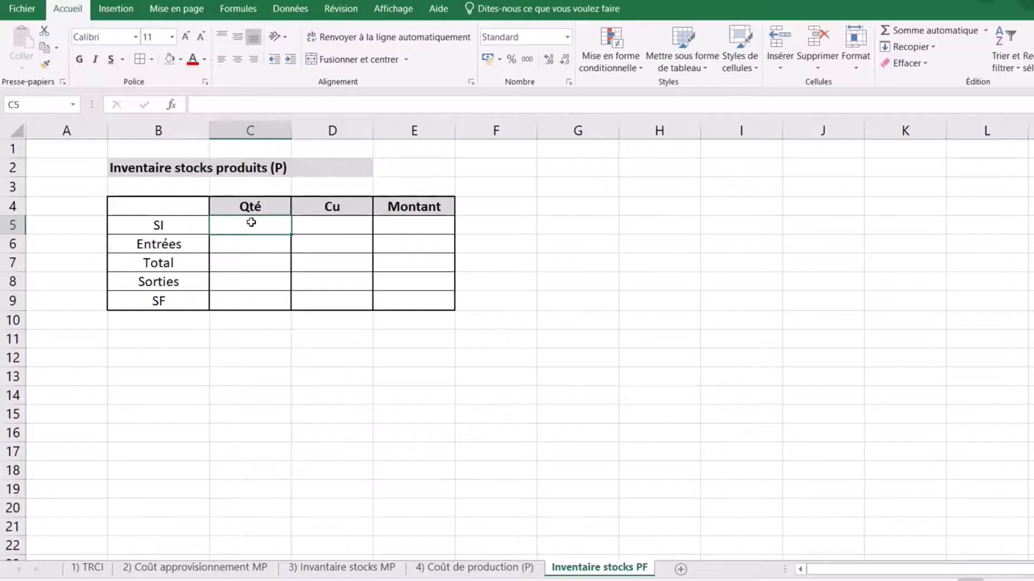
pyautogui.write('650')
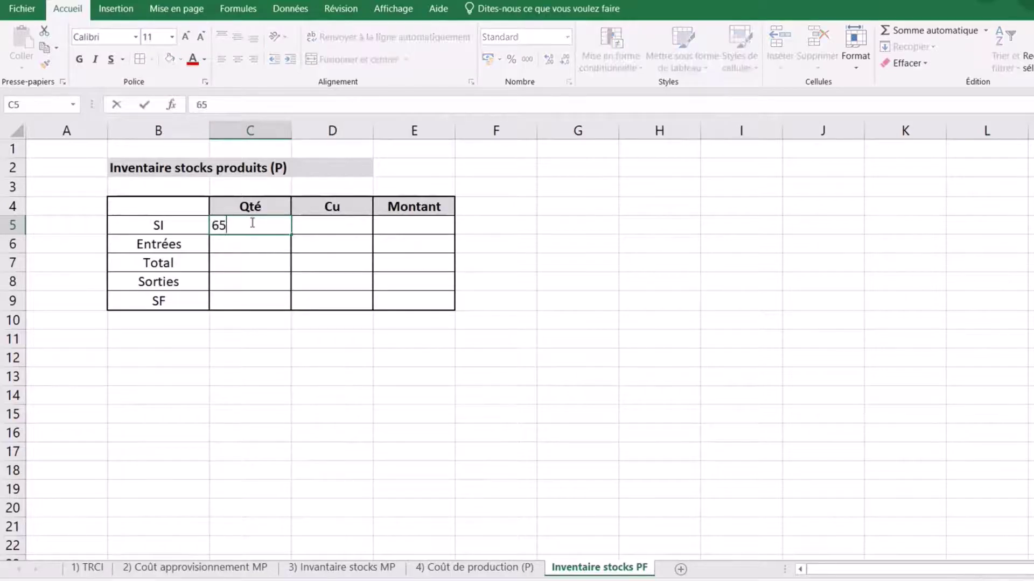
pyautogui.click(345, 227)
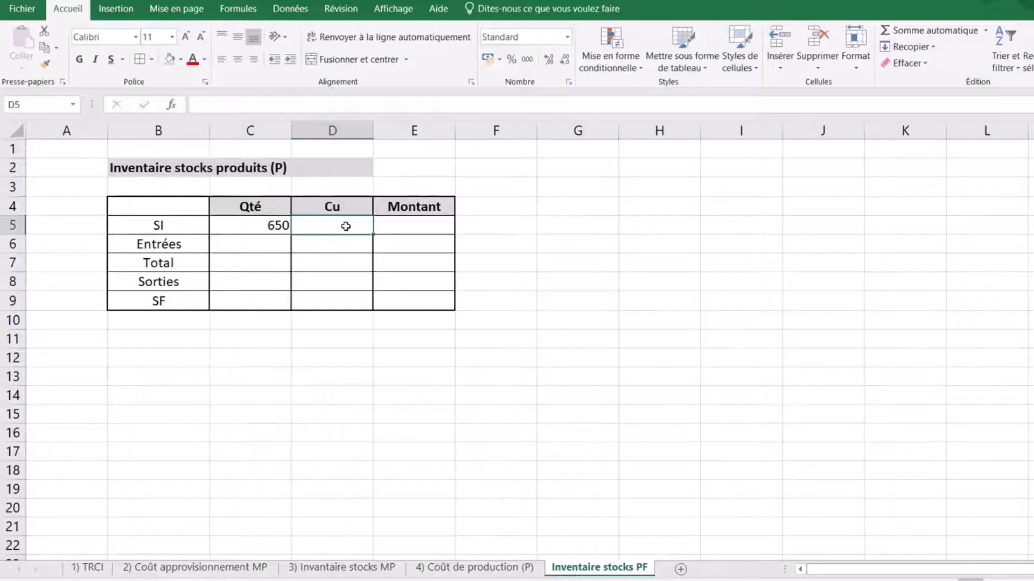
pyautogui.write('200')
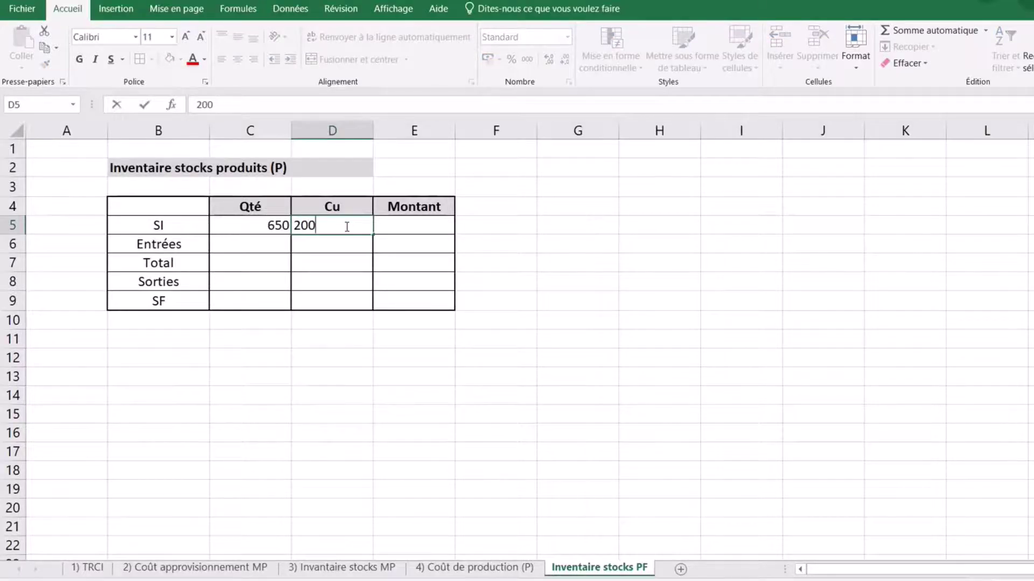
pyautogui.click(355, 378)
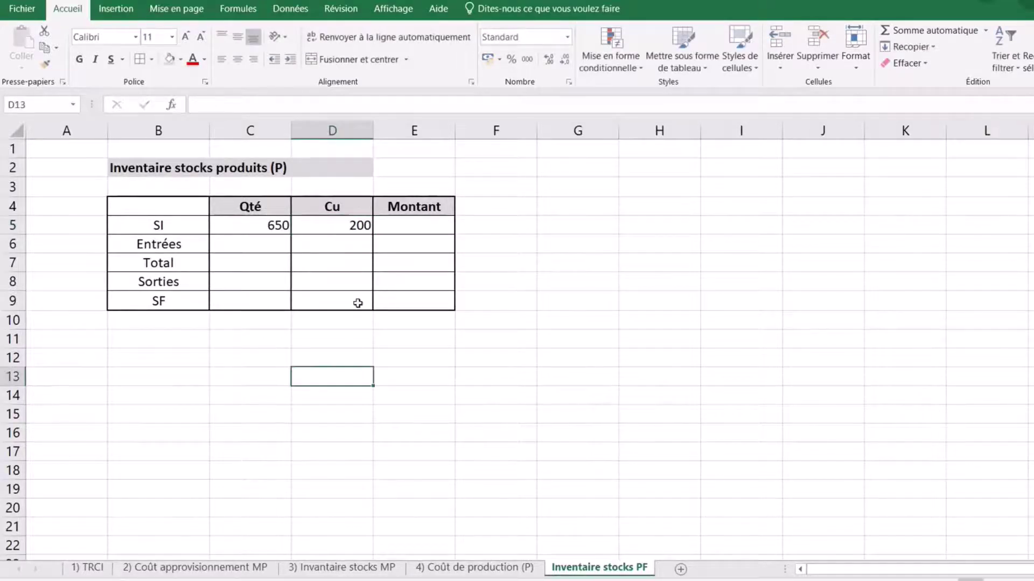
# Apply the euro accounting format to the unit cost in D5 and centre the cells C5:E5.
pyautogui.click(341, 228)
pyautogui.click(488, 58)
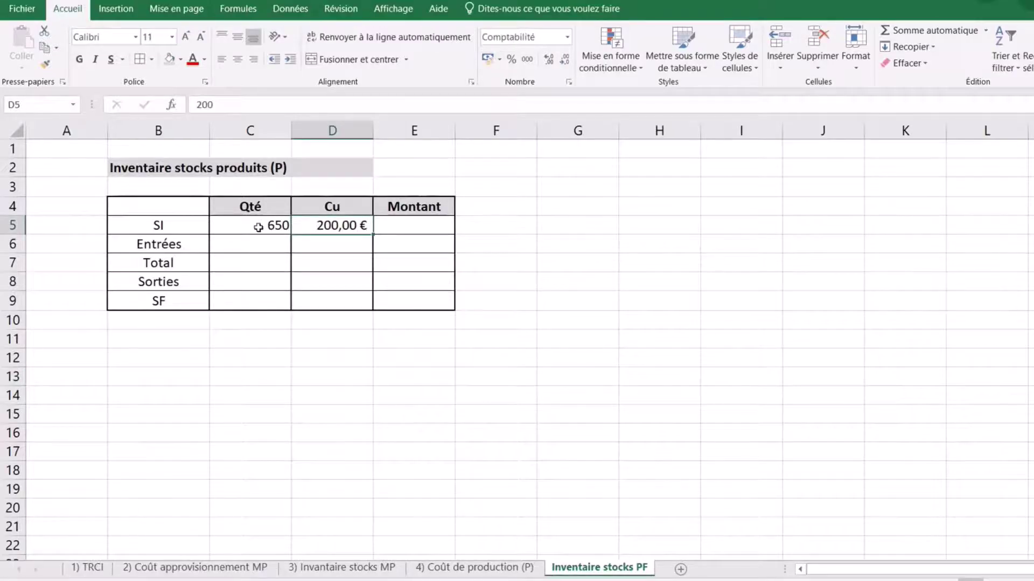
pyautogui.moveTo(258, 227); pyautogui.dragTo(397, 224)
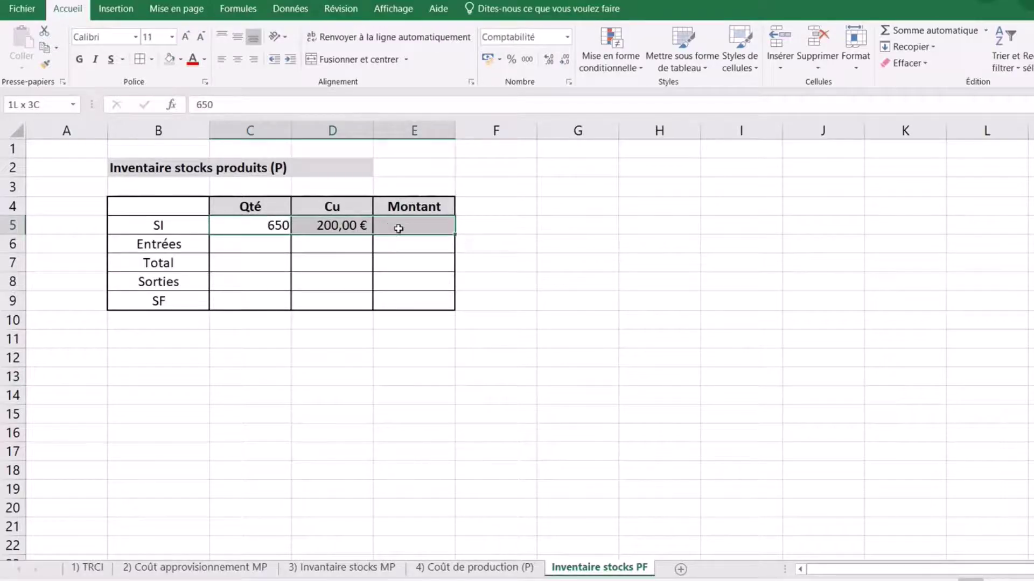
pyautogui.click(237, 59)
pyautogui.click(467, 362)
pyautogui.click(250, 225)
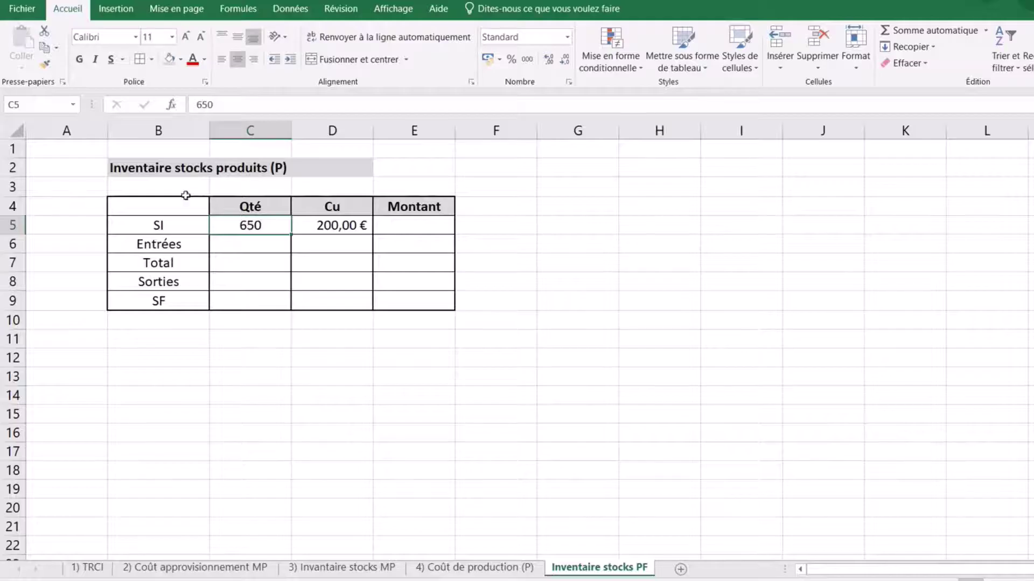
# Link the Entrées quantity in C6 to C9 of the Coût de production (P) sheet with a formula beginning with +.
pyautogui.click(229, 249)
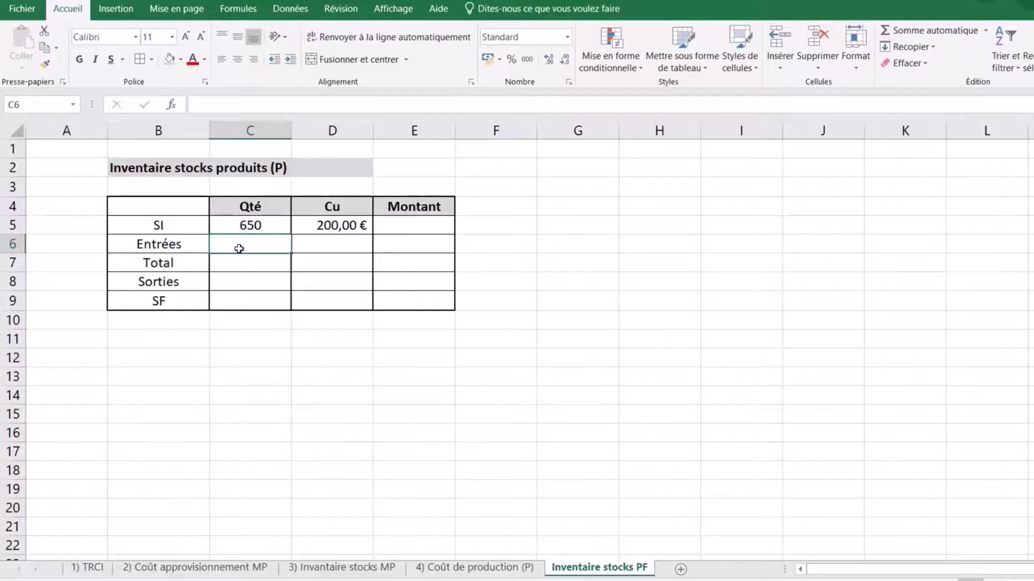
pyautogui.write('+')
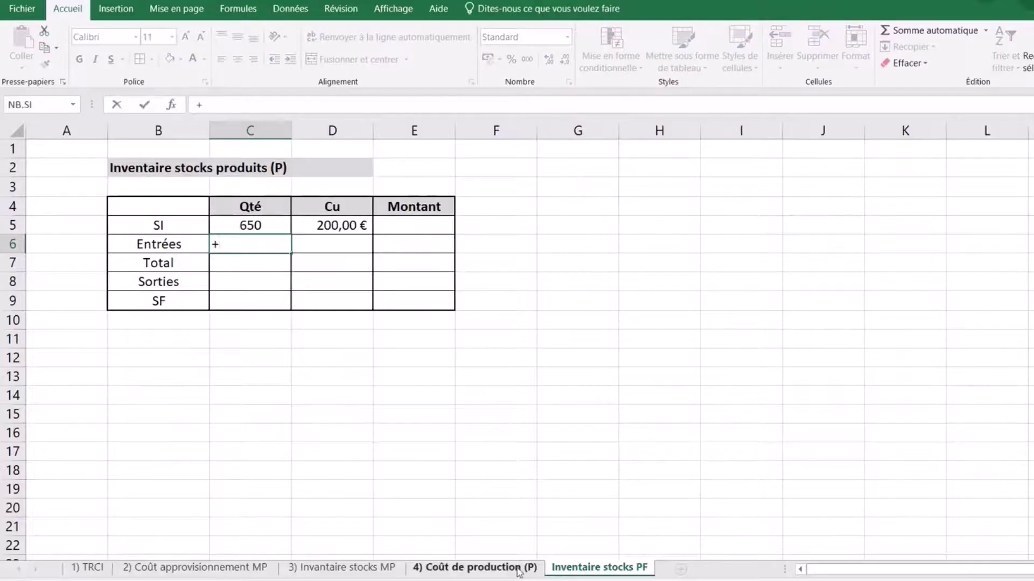
pyautogui.click(518, 569)
pyautogui.click(394, 303)
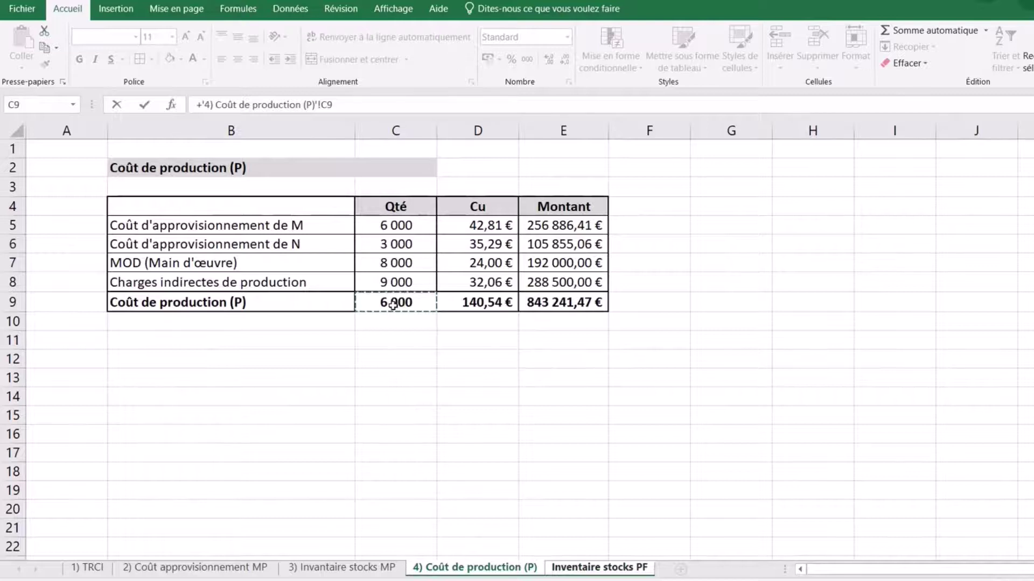
pyautogui.press('Return')
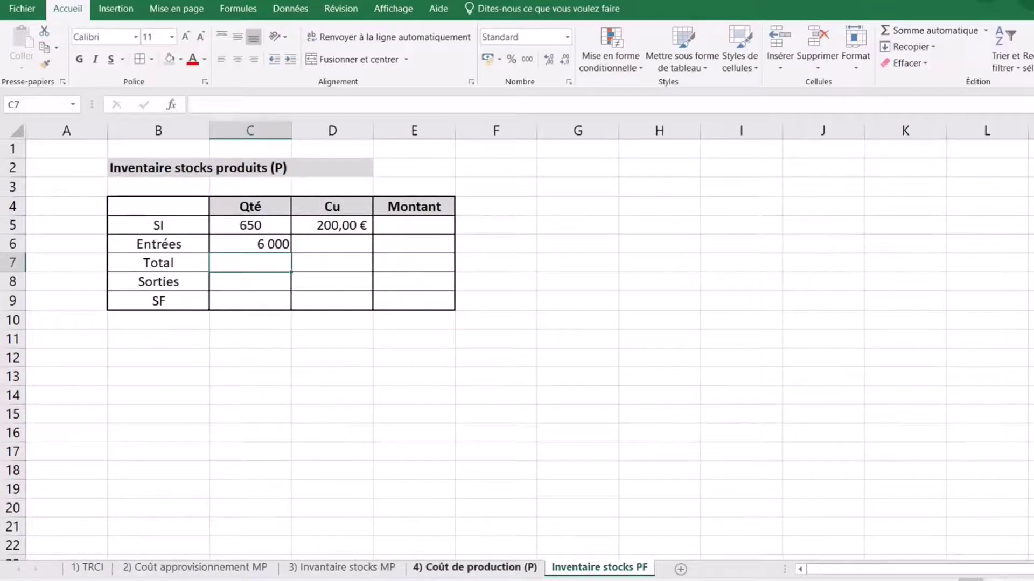
# Replace the Entrées quantity formula in C6 with ='4) Coût de production (P)'!C9.
pyautogui.click(249, 244)
pyautogui.doubleClick(249, 244)
pyautogui.press('BackSpace')
pyautogui.write('=')
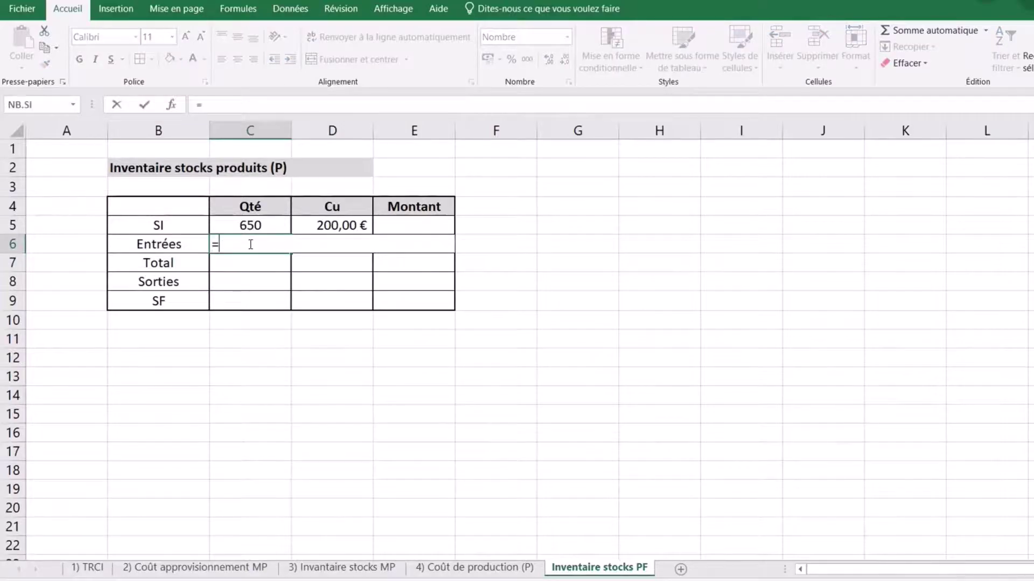
pyautogui.click(509, 571)
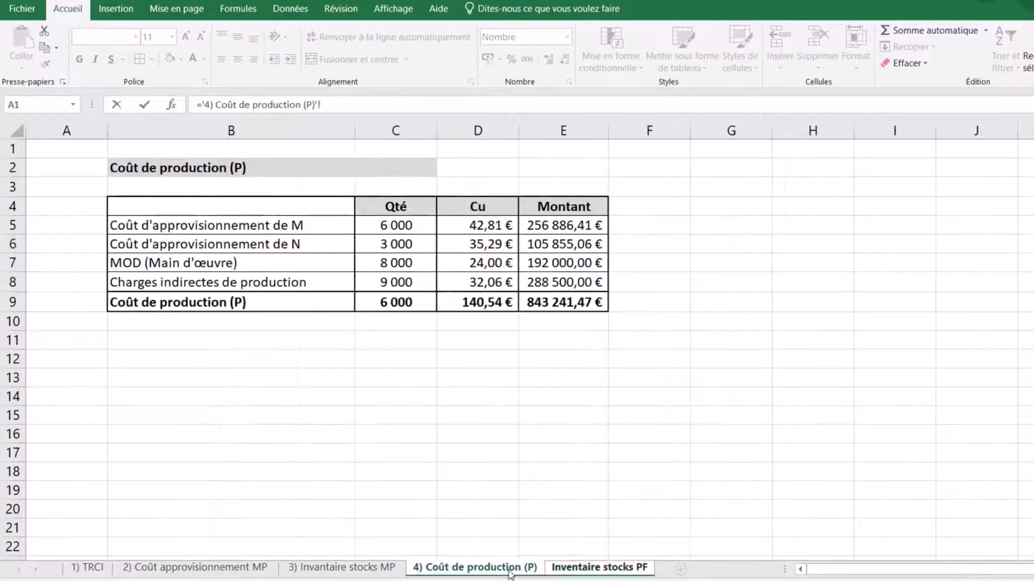
pyautogui.click(404, 303)
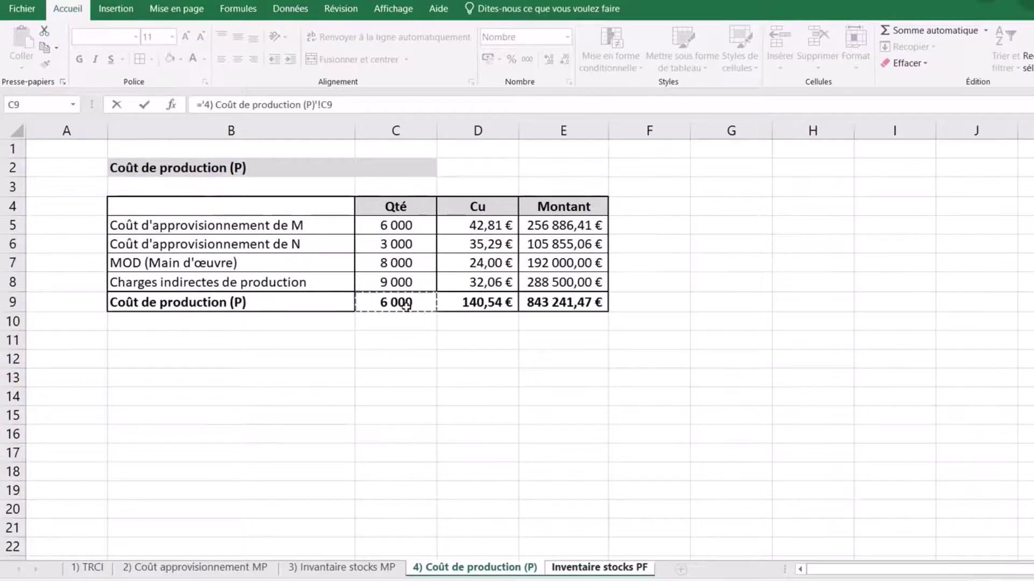
pyautogui.press('Return')
# Fill the C6 formula across to E6 and apply the euro accounting format to D6 and E6.
pyautogui.click(276, 242)
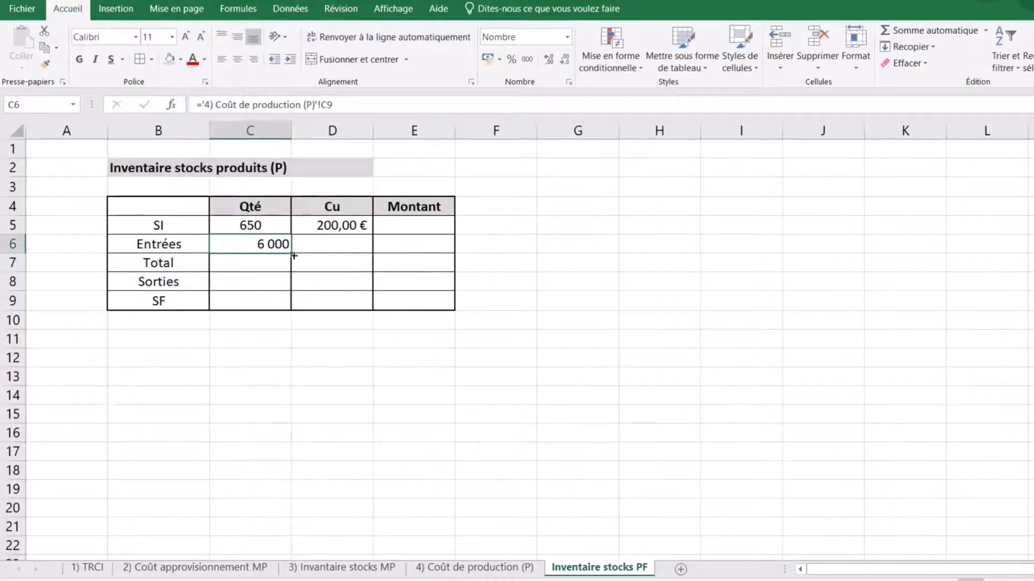
pyautogui.moveTo(291, 254); pyautogui.dragTo(414, 256)
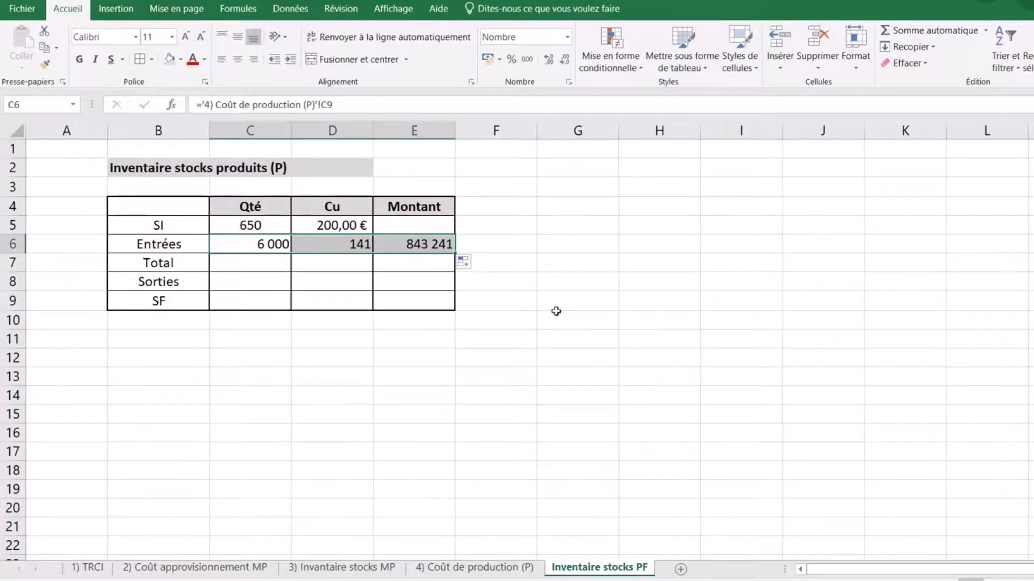
pyautogui.click(308, 243)
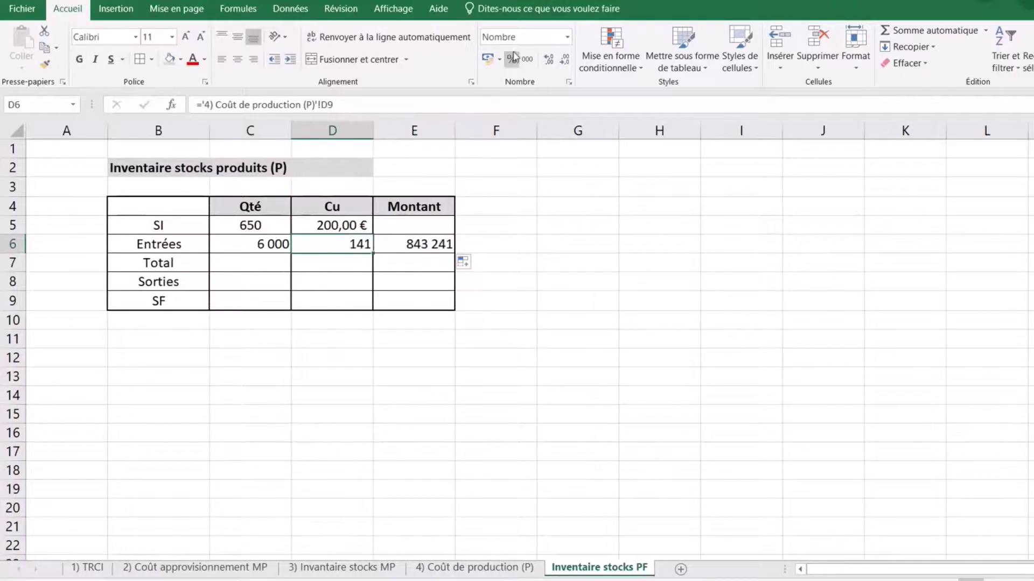
pyautogui.click(488, 58)
pyautogui.click(425, 248)
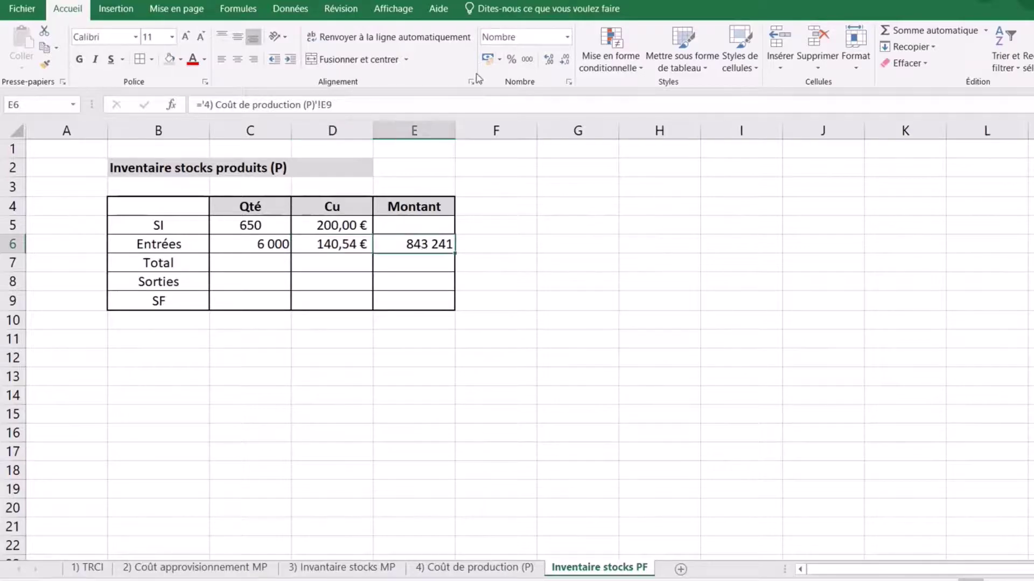
pyautogui.click(487, 59)
pyautogui.click(586, 255)
# Calculate the SI amount in E5 with =C5*D5 and centre the Entrées quantity in C6.
pyautogui.click(404, 229)
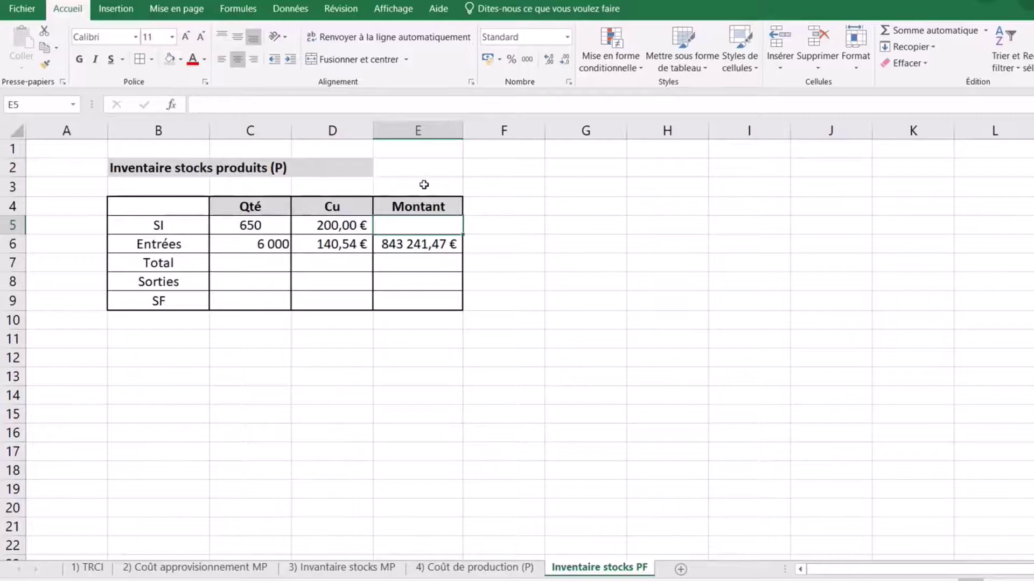
pyautogui.write('=')
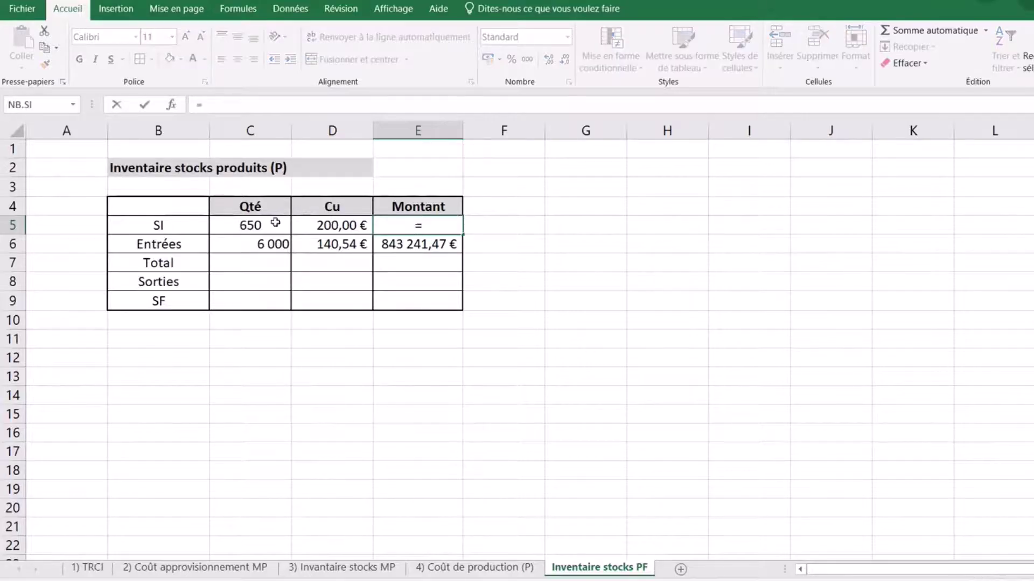
pyautogui.click(251, 222)
pyautogui.write('*')
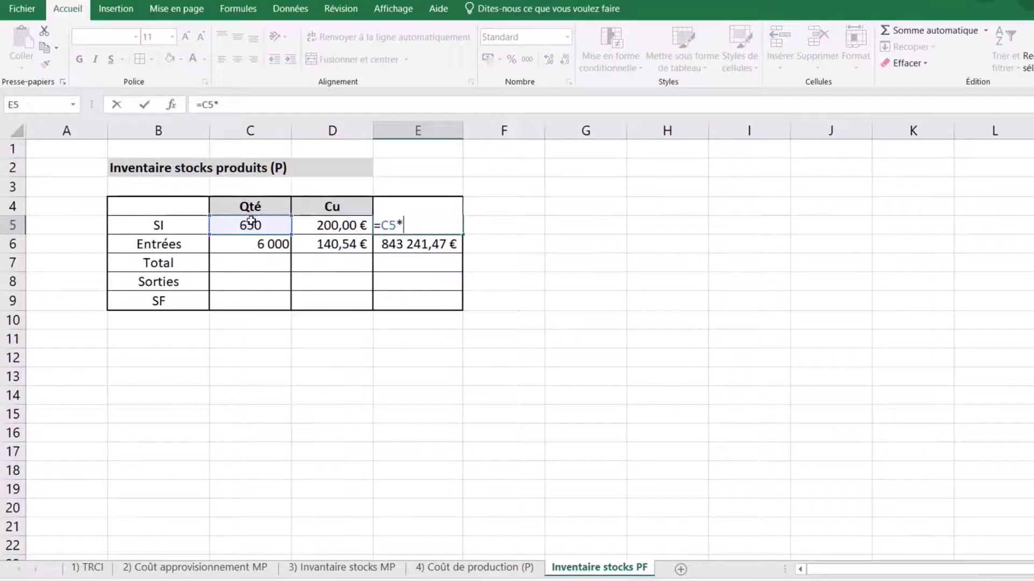
pyautogui.click(342, 224)
pyautogui.press('Return')
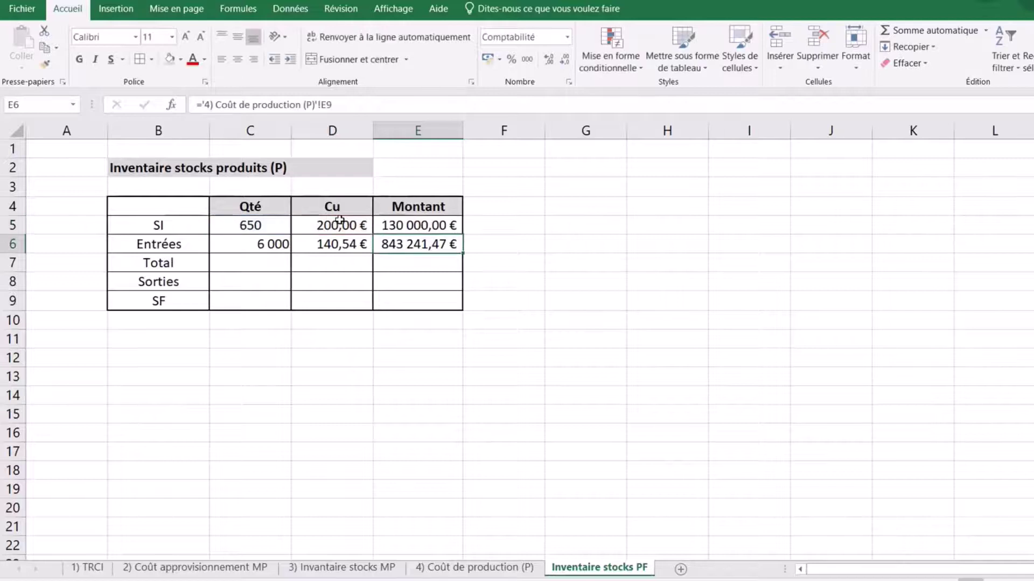
pyautogui.click(257, 245)
pyautogui.click(237, 61)
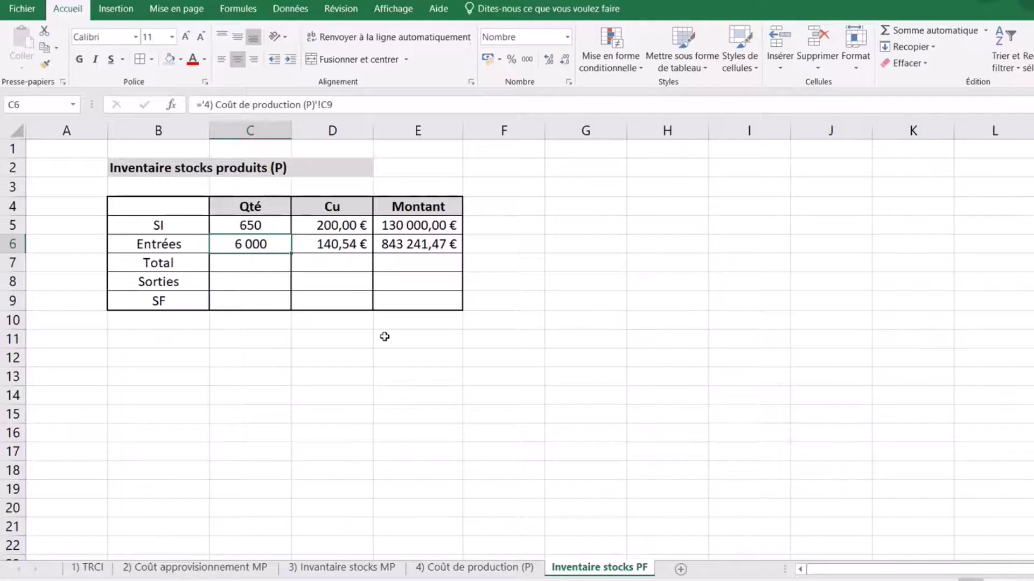
# Sum the SI and Entrées quantities in C7 with AutoSum and copy the formatting of C6 onto it.
pyautogui.click(238, 264)
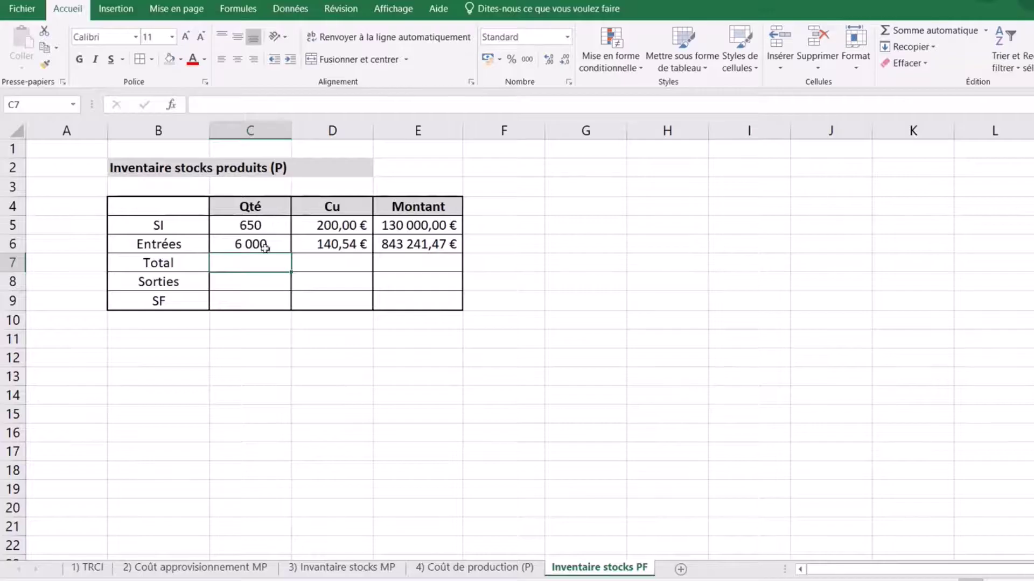
pyautogui.click(260, 245)
pyautogui.click(253, 264)
pyautogui.click(895, 31)
pyautogui.press('Return')
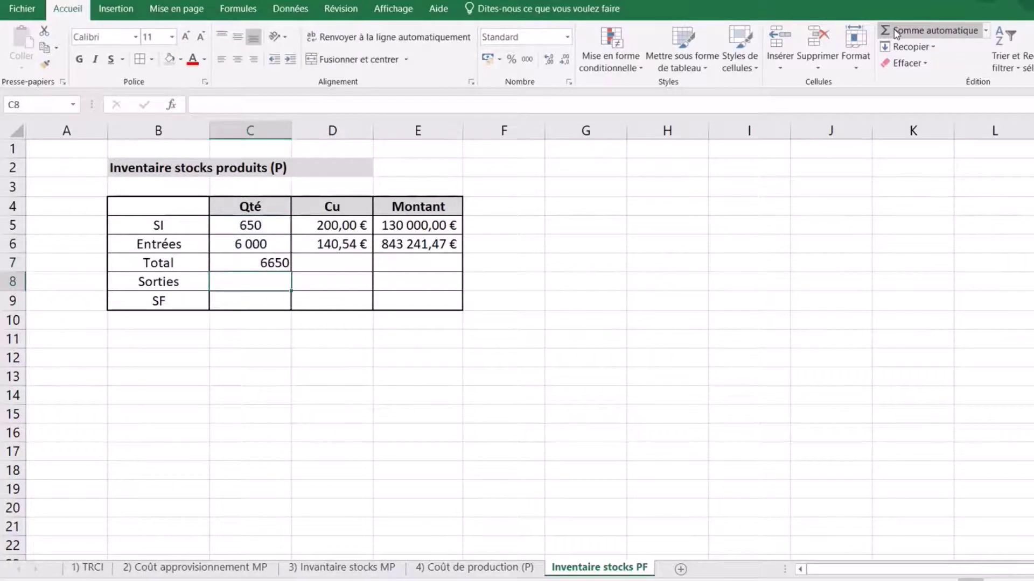
pyautogui.click(272, 245)
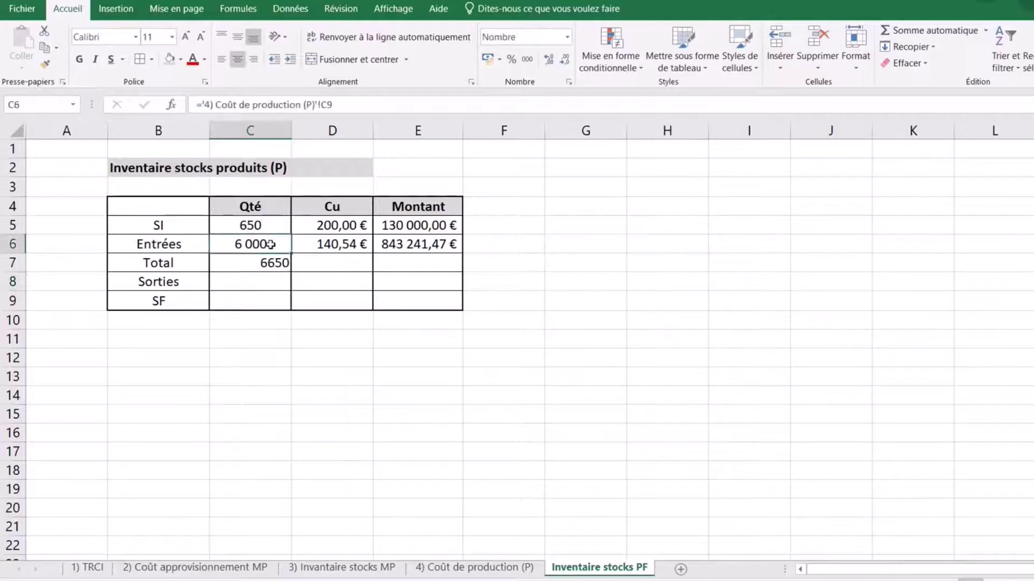
pyautogui.click(45, 63)
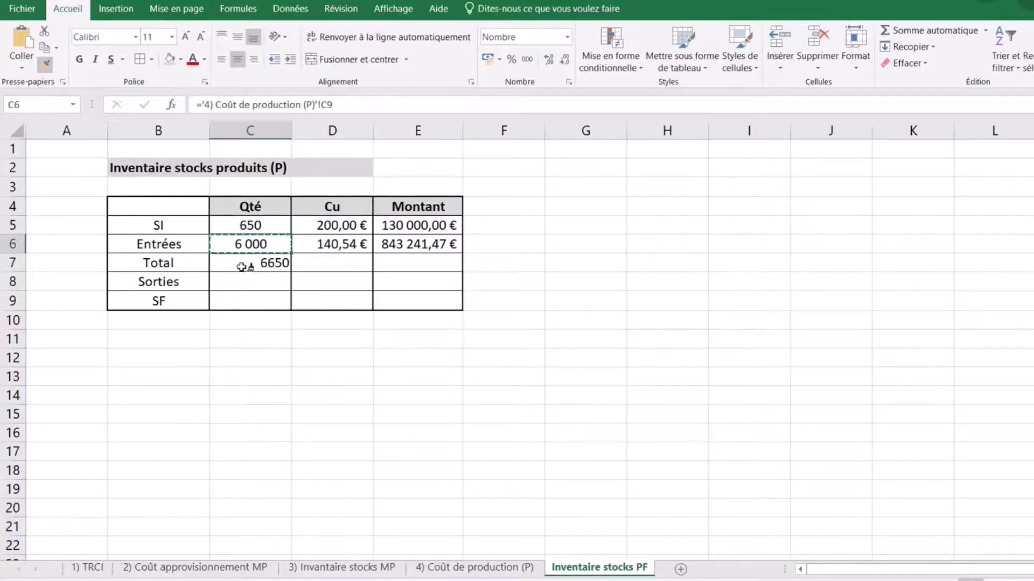
pyautogui.click(232, 264)
# Total the SI and Entrées amounts in E7 with =SOMME(E5:E6).
pyautogui.click(419, 260)
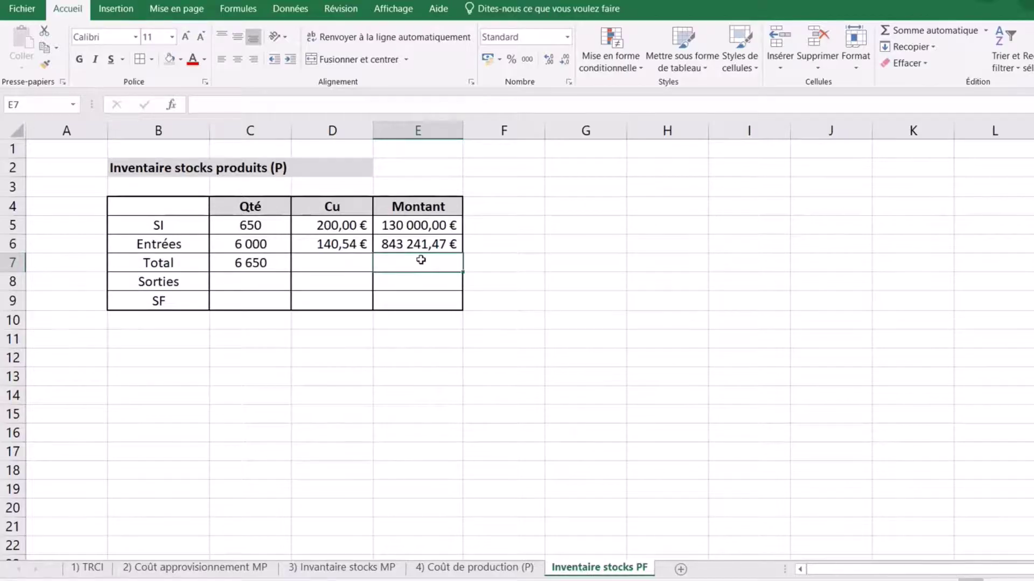
pyautogui.click(913, 31)
pyautogui.press('Return')
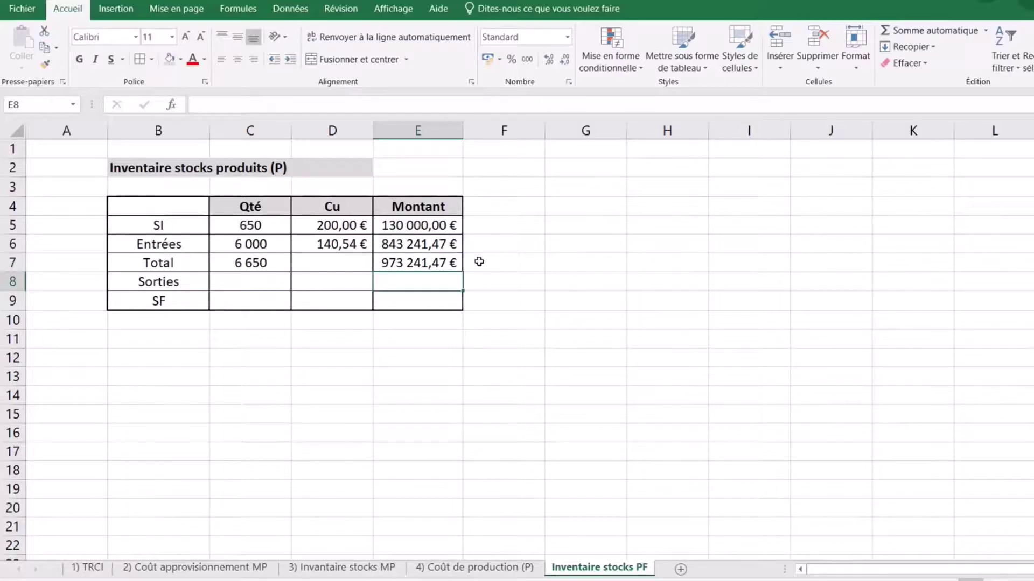
pyautogui.click(412, 264)
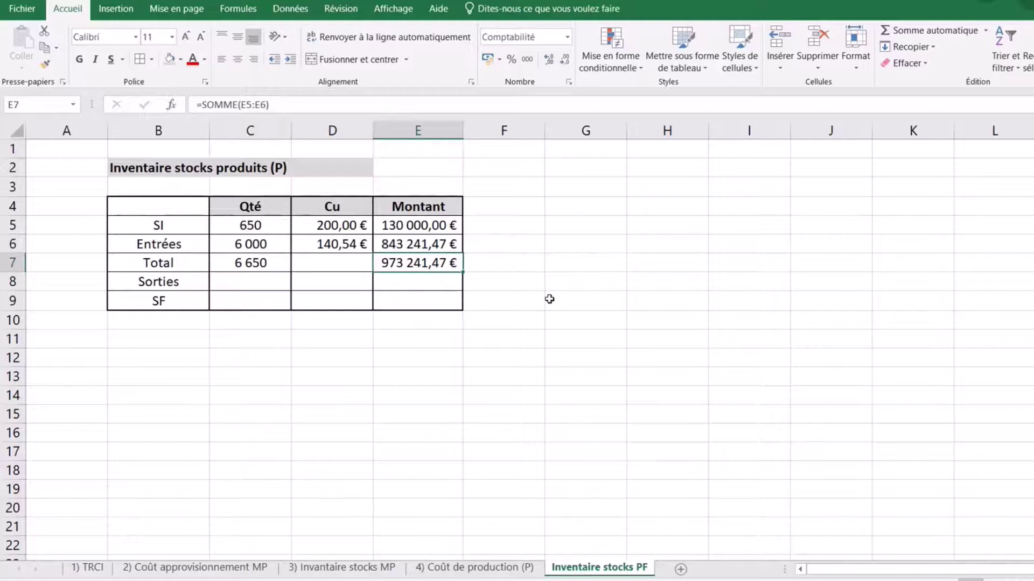
# Calculate the Total row's weighted average unit cost in D7 with =E7/C7.
pyautogui.click(331, 261)
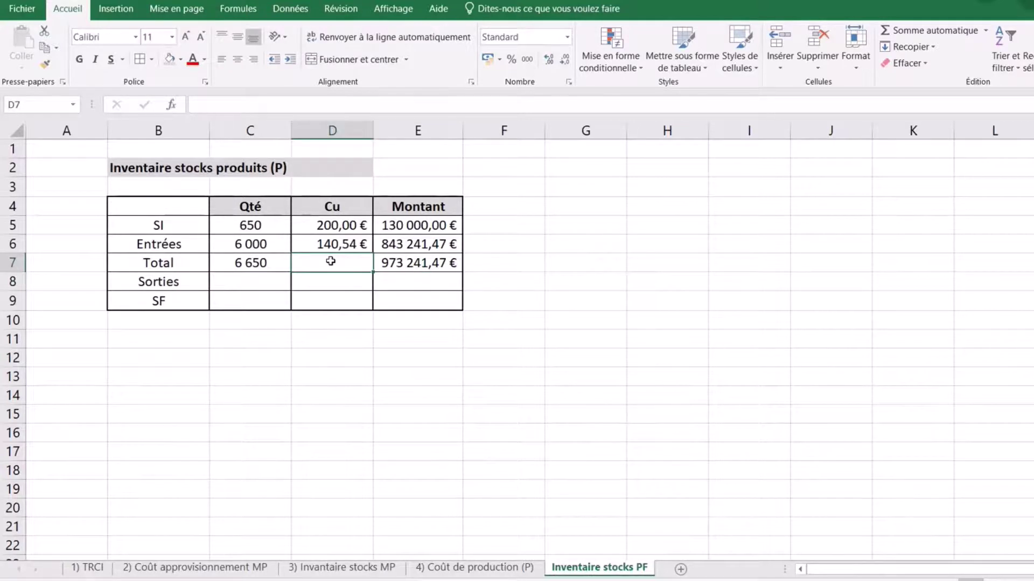
pyautogui.write('=')
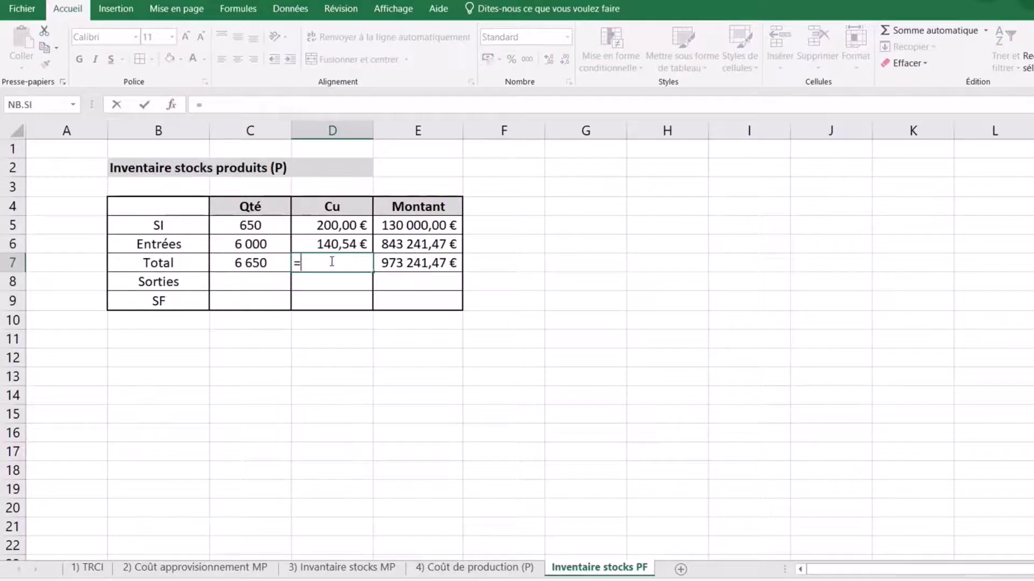
pyautogui.click(430, 263)
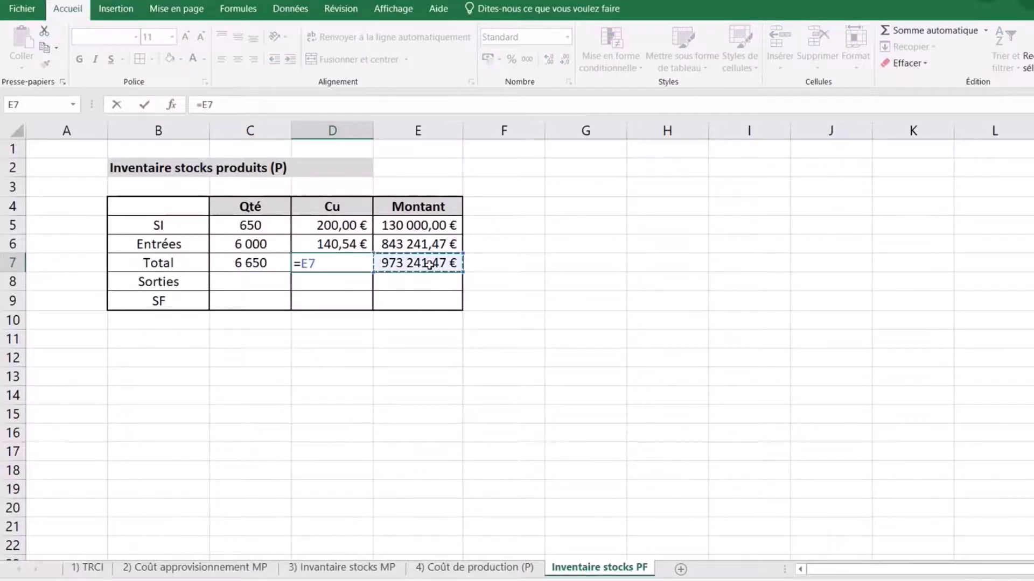
pyautogui.write('/')
pyautogui.click(229, 263)
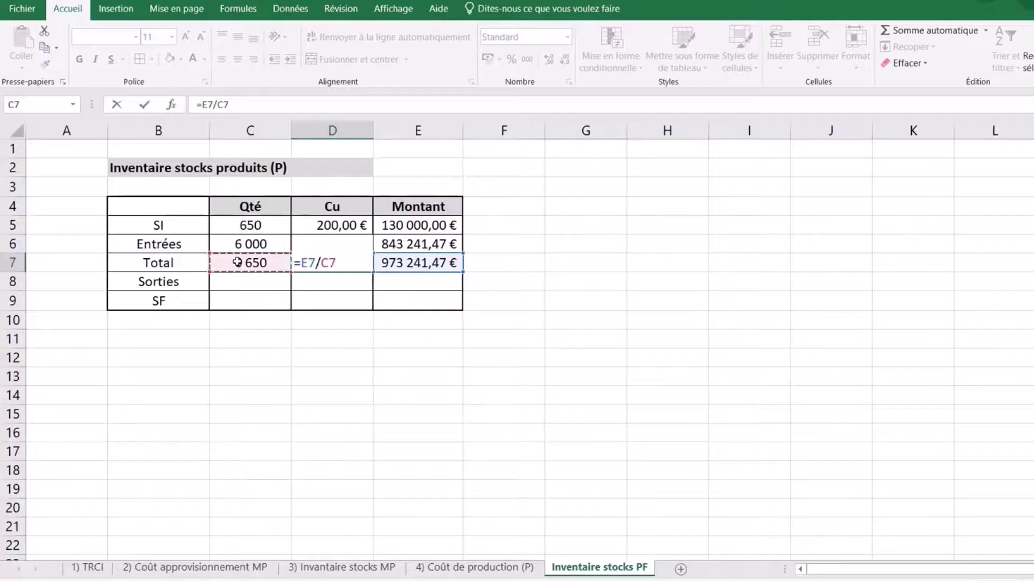
pyautogui.press('Return')
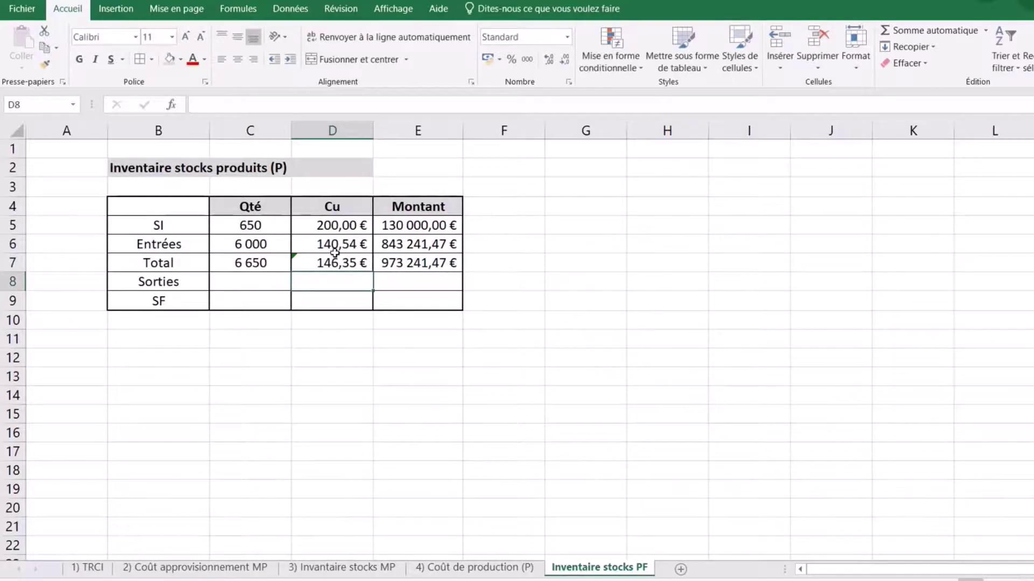
# Make the Total unit cost in D7 bold and give the cell a yellow fill.
pyautogui.click(335, 256)
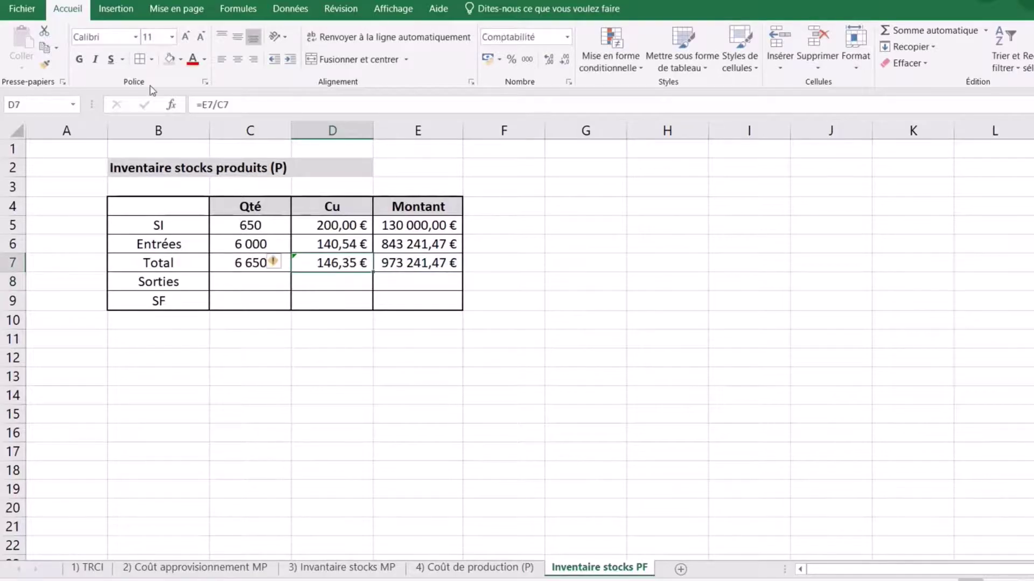
pyautogui.click(79, 59)
pyautogui.click(180, 59)
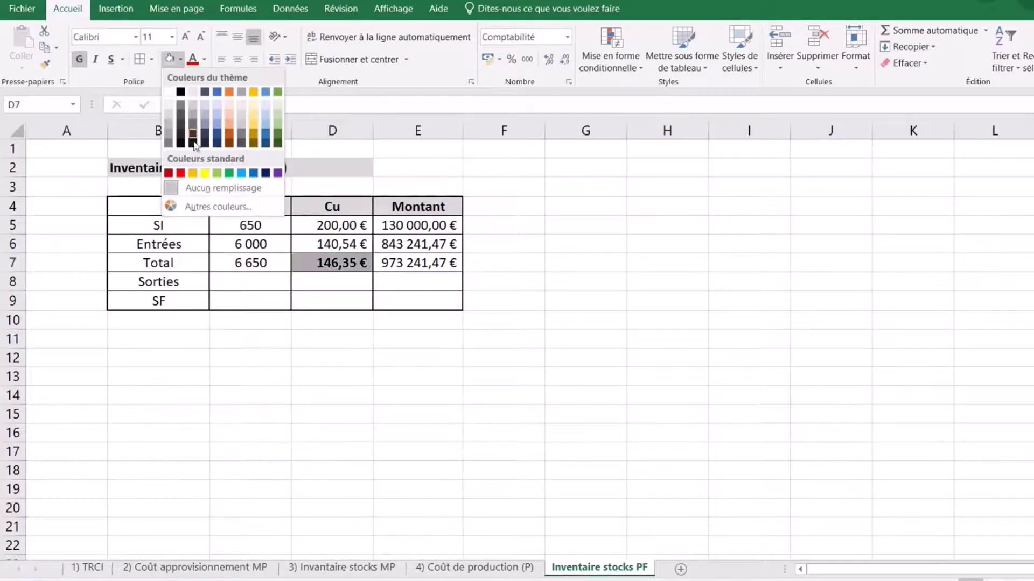
pyautogui.click(205, 172)
pyautogui.click(503, 395)
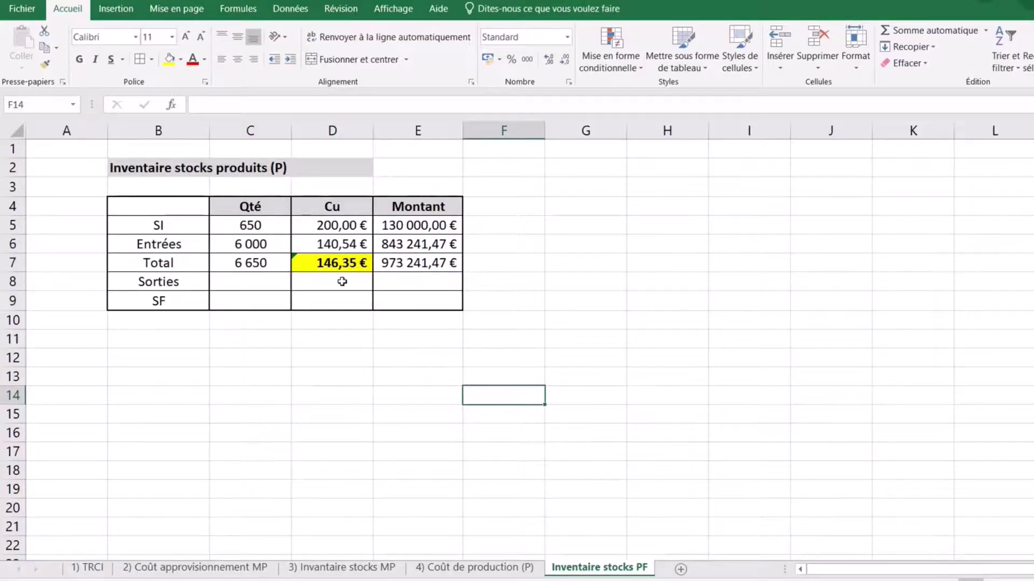
# Link the Sorties and SF unit costs in D8 and D9 to the Total unit cost with =D7.
pyautogui.click(342, 282)
pyautogui.write('=')
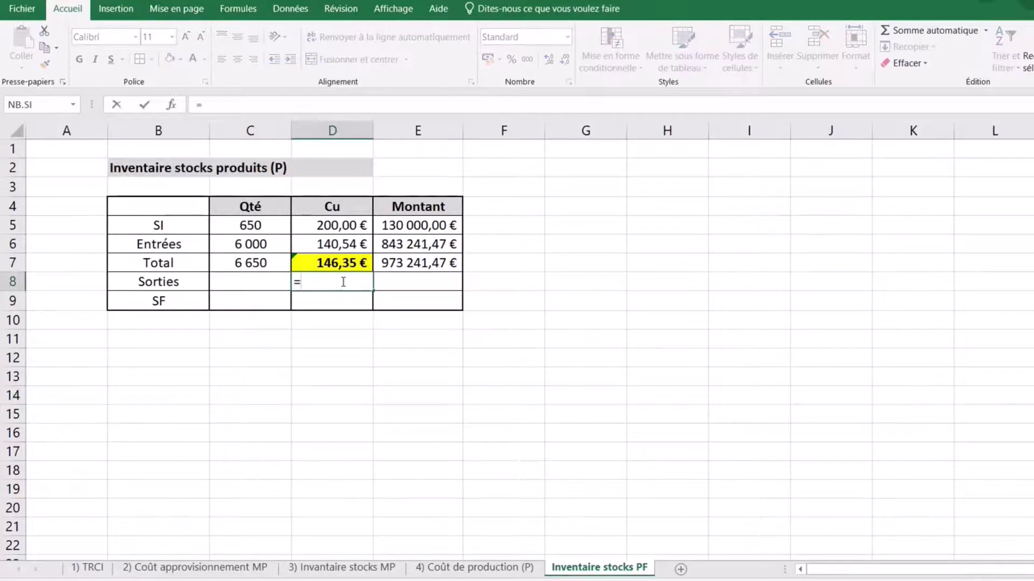
pyautogui.click(349, 263)
pyautogui.press('Return')
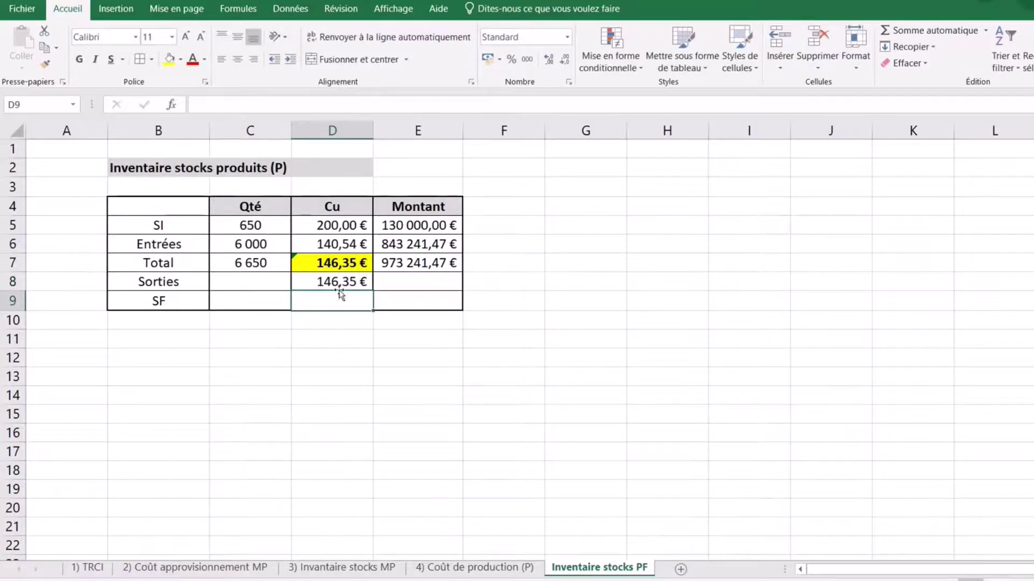
pyautogui.write('=')
pyautogui.click(345, 263)
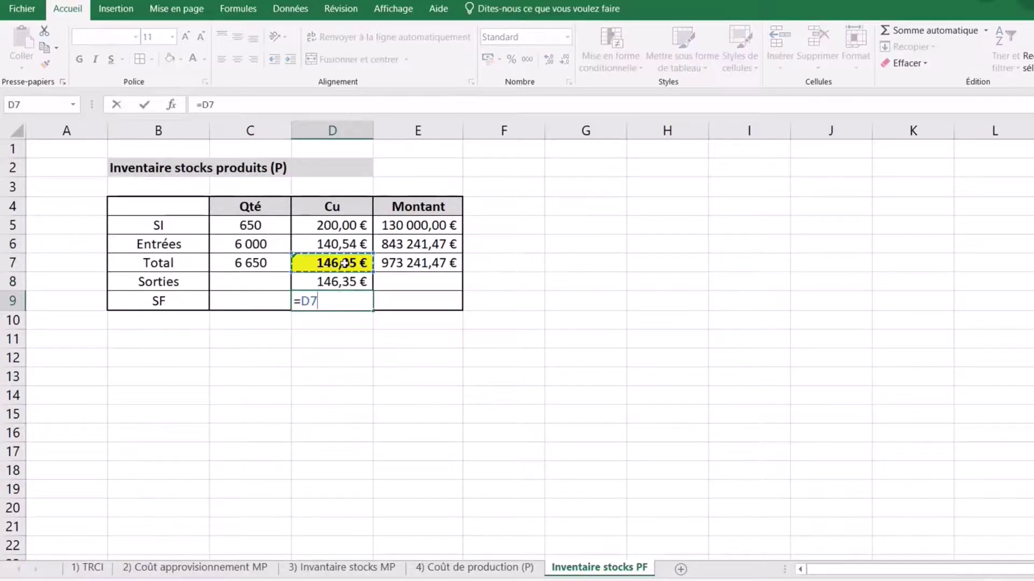
pyautogui.press('Return')
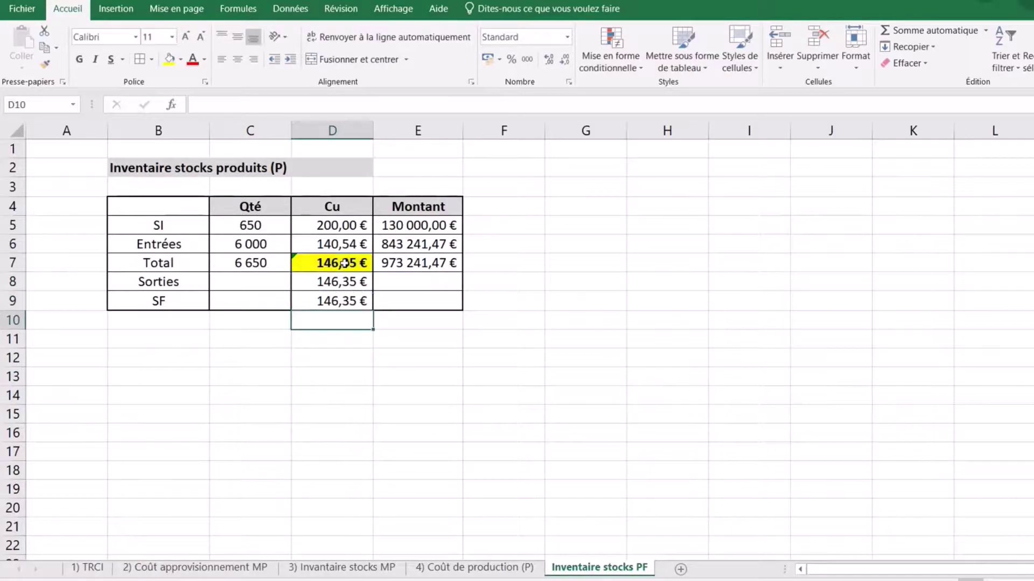
# Enter 5000 as the Sorties quantity in C8 and copy the formatting of C7 onto it.
pyautogui.click(250, 283)
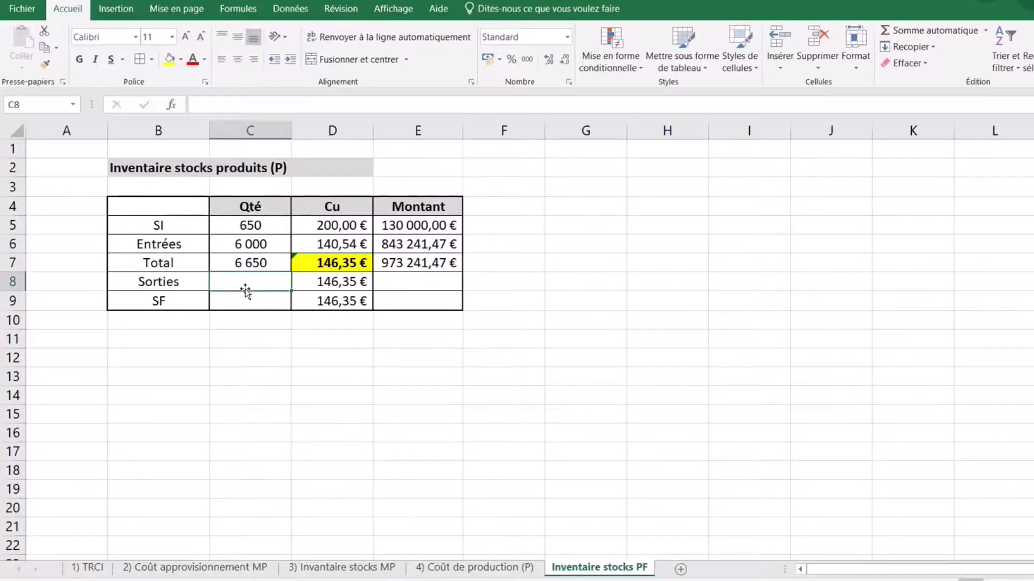
pyautogui.write('5000')
pyautogui.click(249, 396)
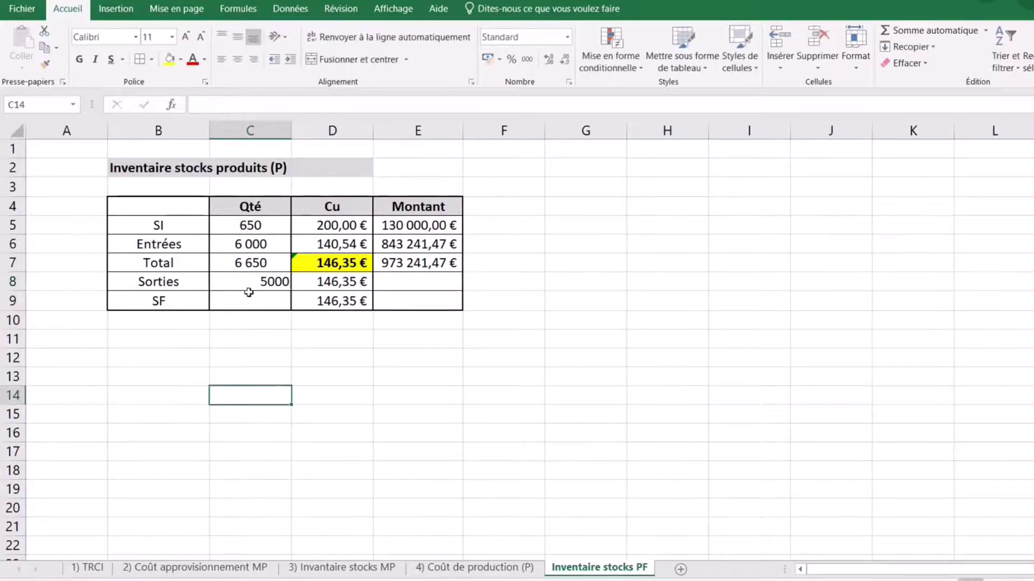
pyautogui.click(249, 273)
pyautogui.click(256, 262)
pyautogui.click(47, 63)
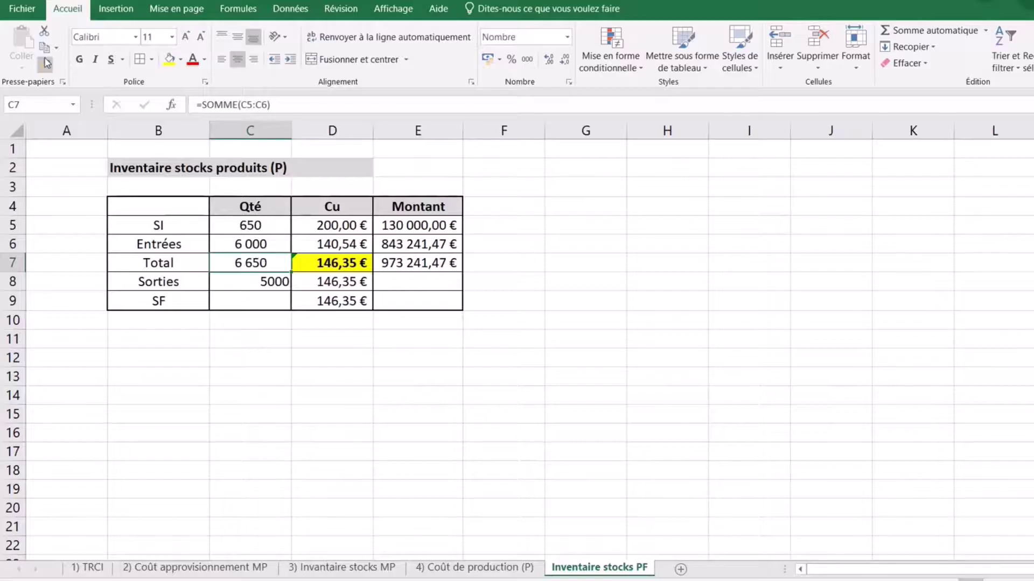
pyautogui.click(264, 281)
# Calculate the SF quantity in C9 with =C7-C8 and copy the formatting of C8 onto it.
pyautogui.click(258, 302)
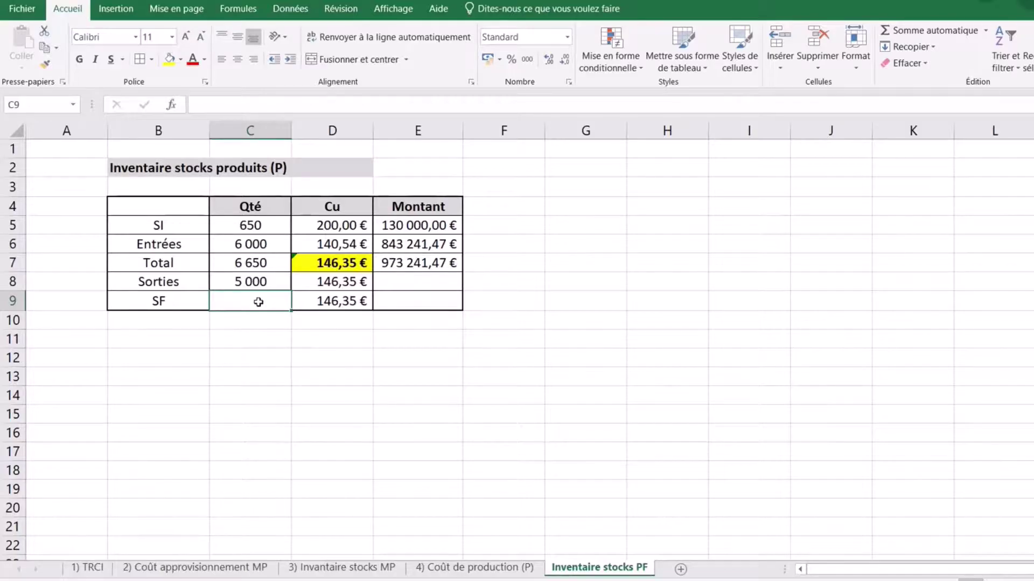
pyautogui.write('=')
pyautogui.click(241, 265)
pyautogui.write('-')
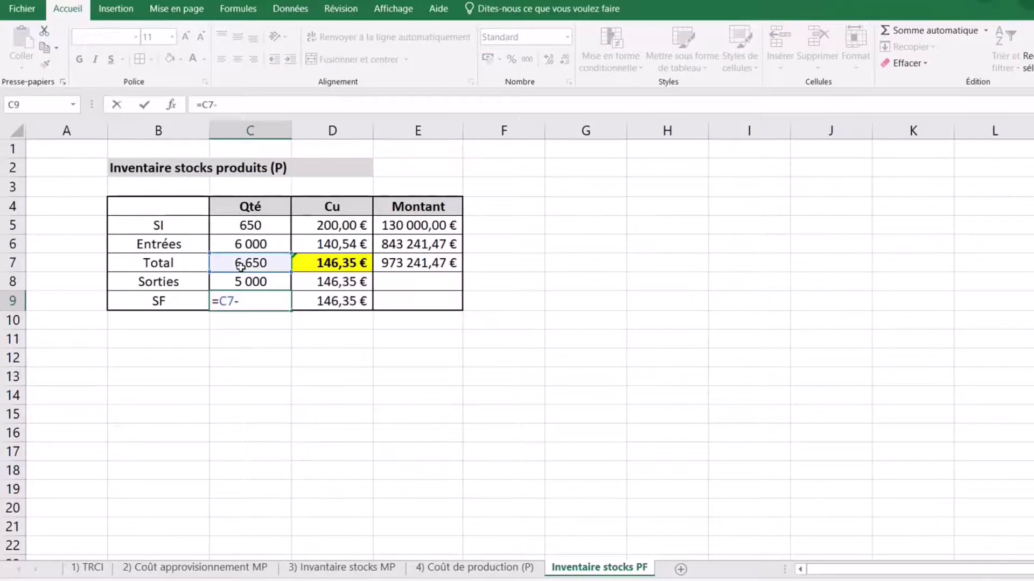
pyautogui.click(257, 280)
pyautogui.press('Return')
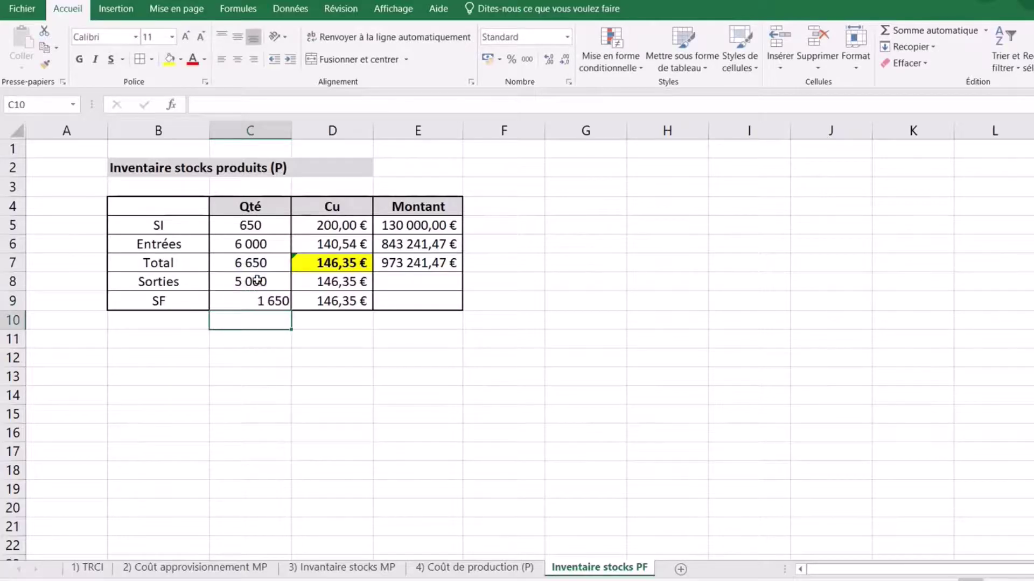
pyautogui.click(258, 280)
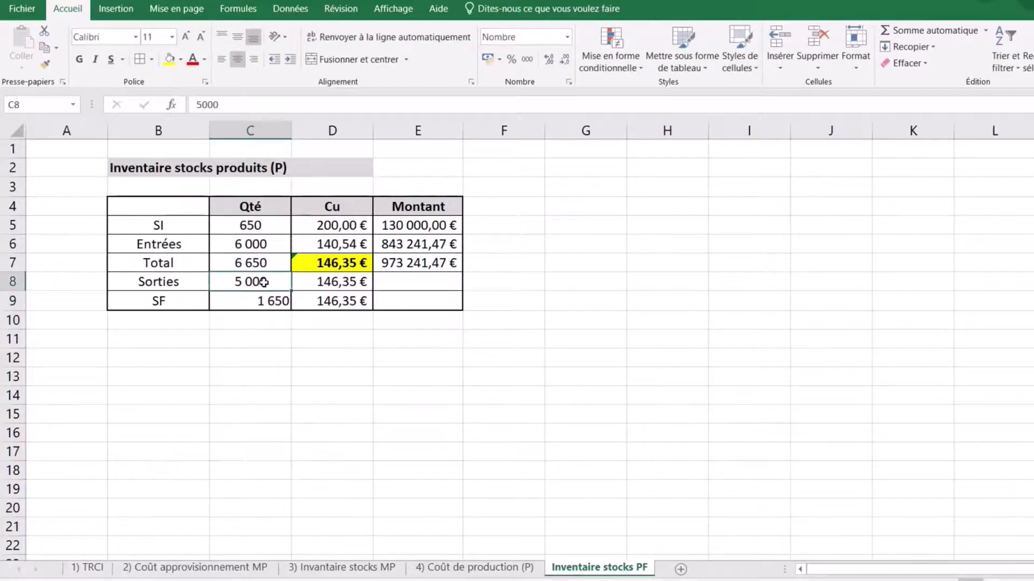
pyautogui.click(46, 65)
pyautogui.click(263, 300)
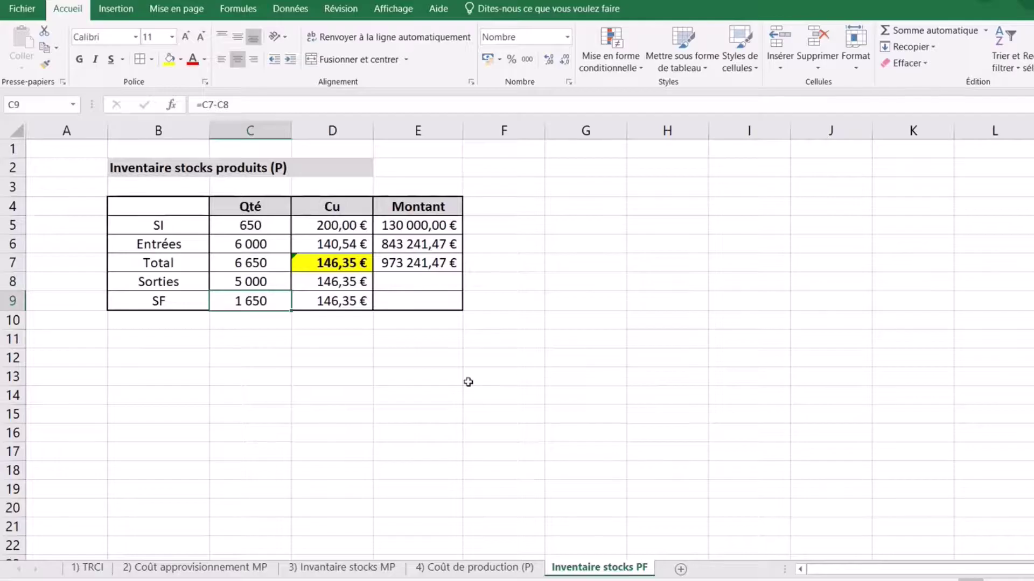
# Calculate the Sorties amount in E8 as quantity times unit cost with =C8*D8.
pyautogui.click(259, 277)
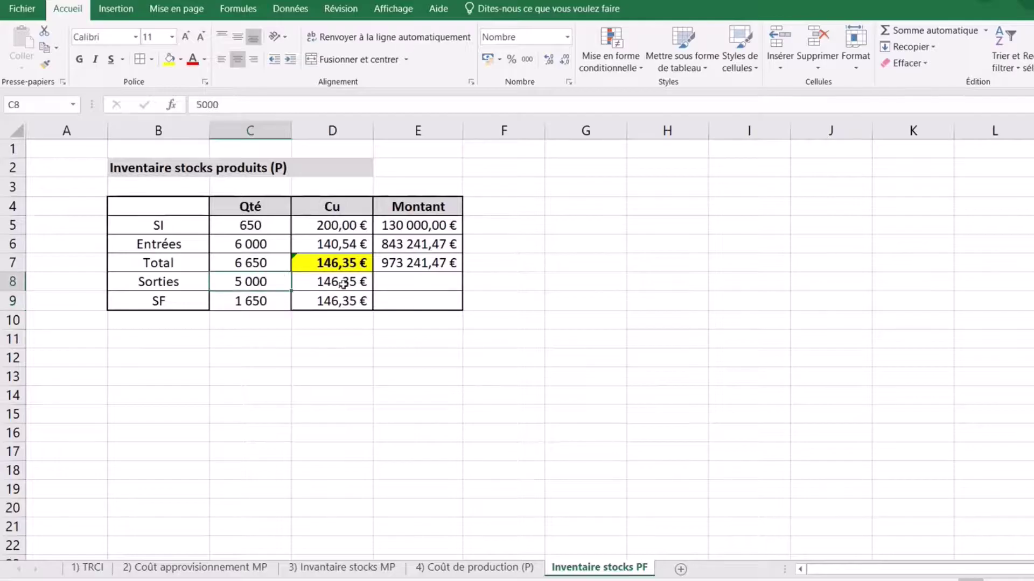
pyautogui.click(411, 281)
pyautogui.write('=')
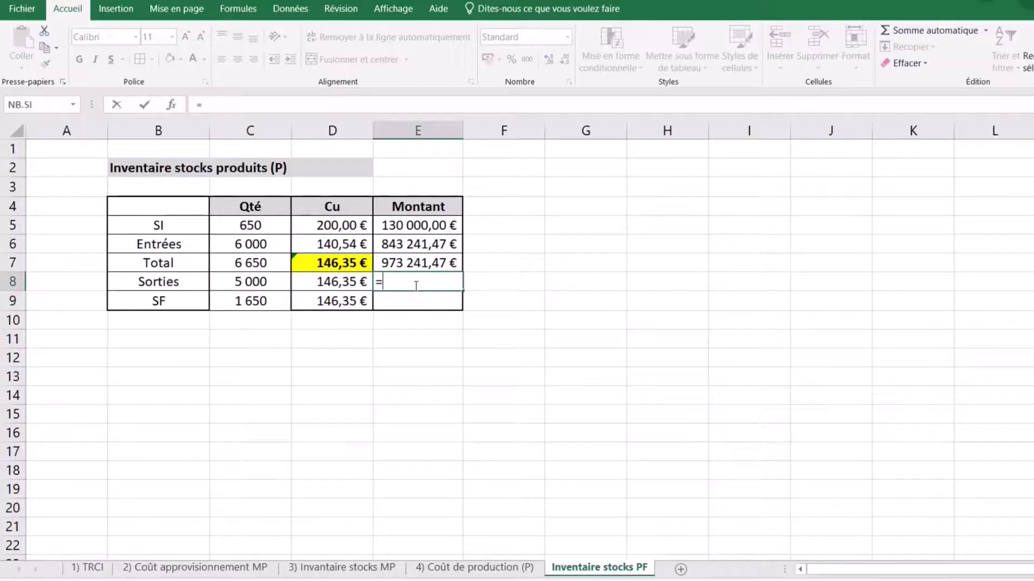
pyautogui.click(271, 275)
pyautogui.write('*')
pyautogui.click(340, 281)
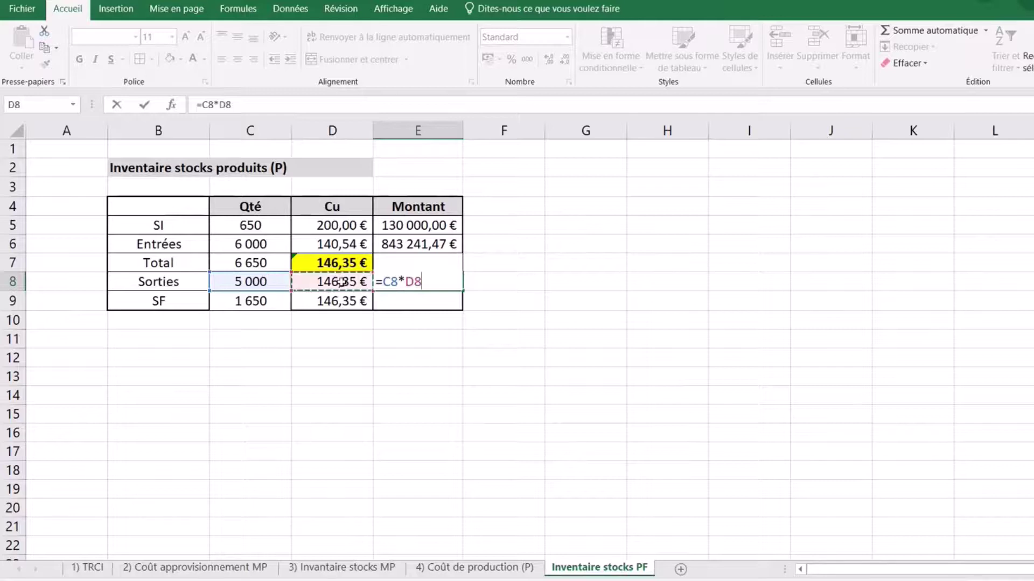
pyautogui.press('Return')
# Calculate the SF amount in E9 as quantity times unit cost with =C9*D9.
pyautogui.write('=')
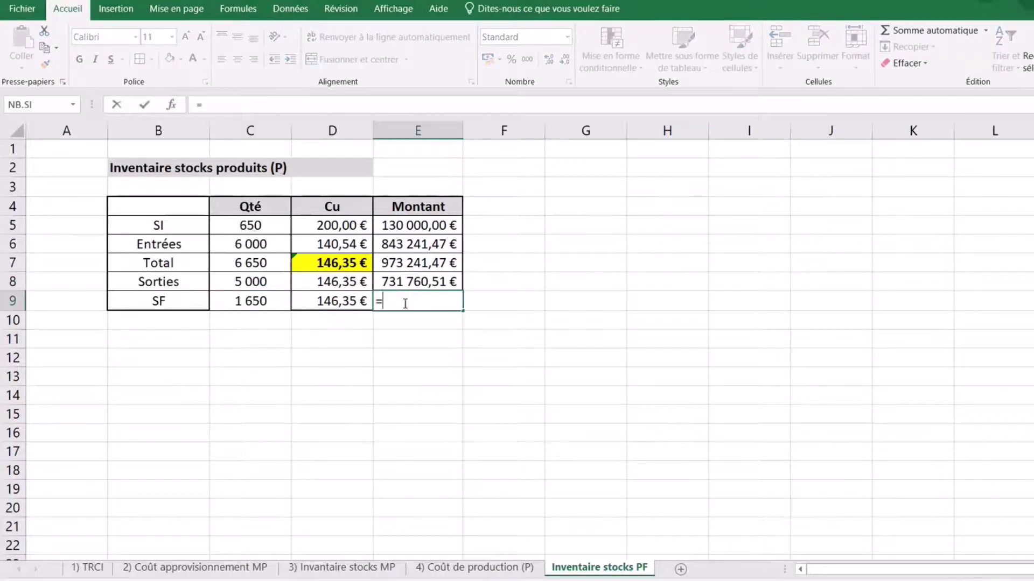
pyautogui.click(240, 301)
pyautogui.write('*')
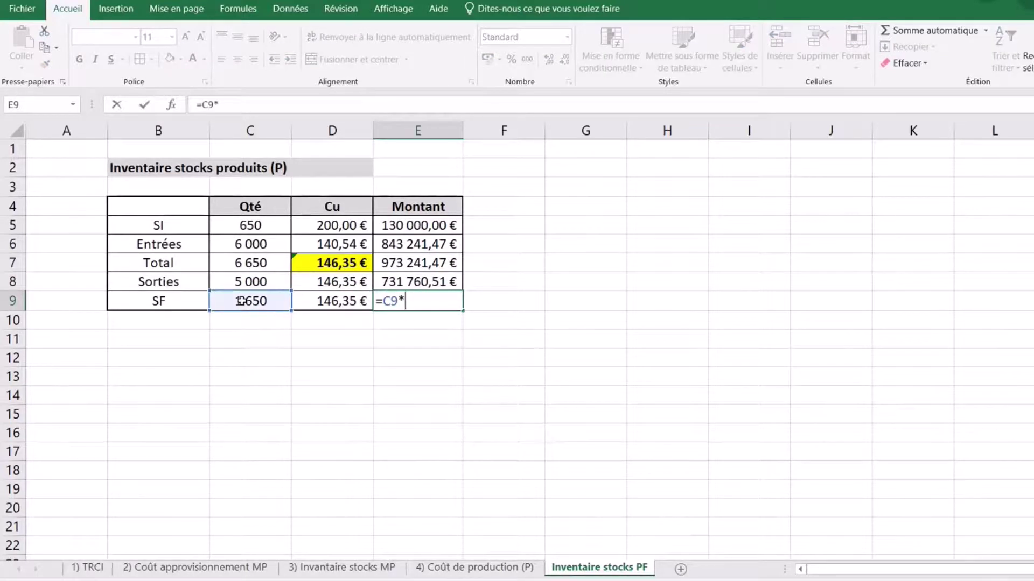
pyautogui.click(345, 300)
pyautogui.press('Return')
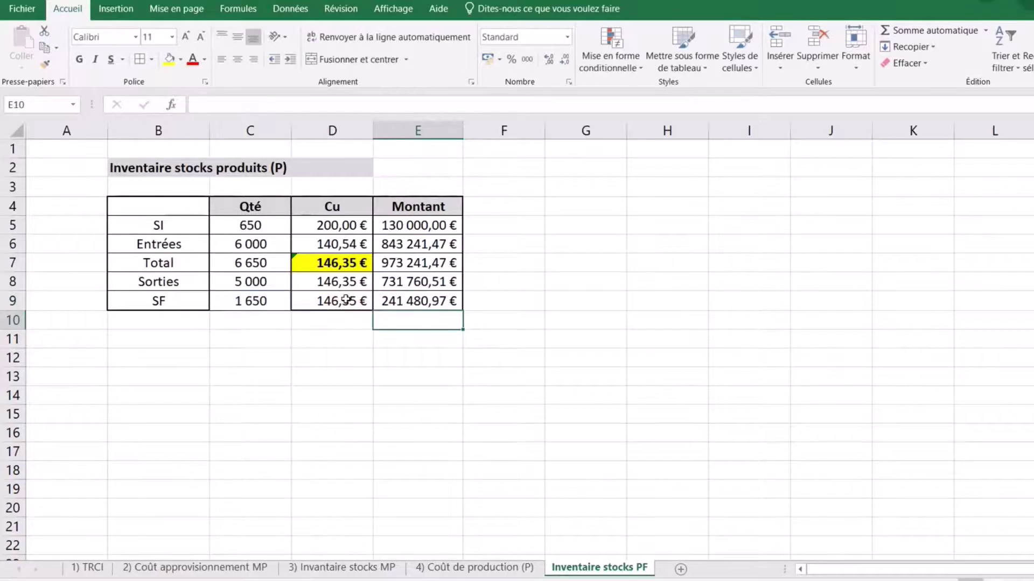
pyautogui.click(548, 416)
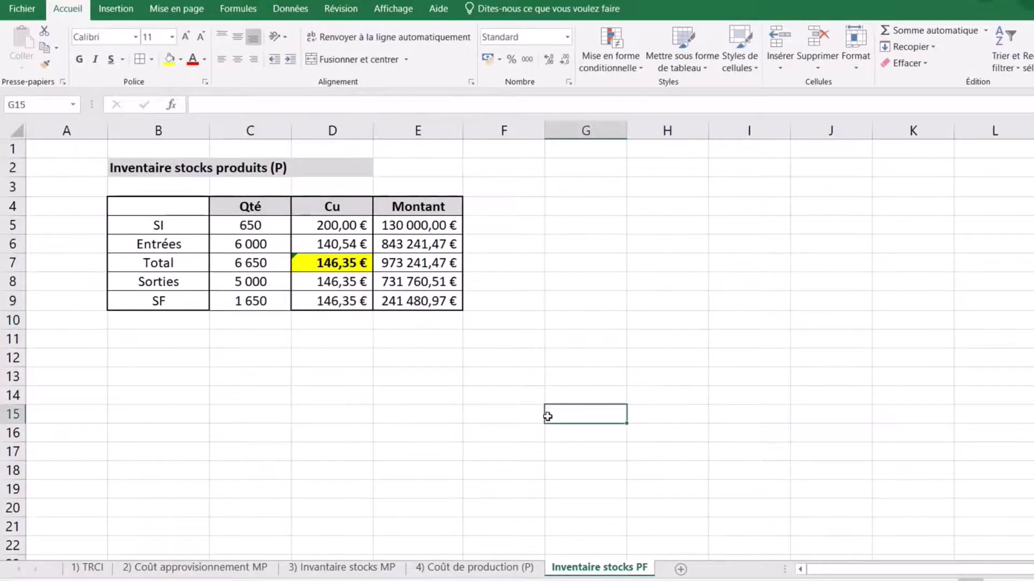
# Apply a bottom border to the SF row, cells B9:E9.
pyautogui.moveTo(203, 299); pyautogui.dragTo(405, 299)
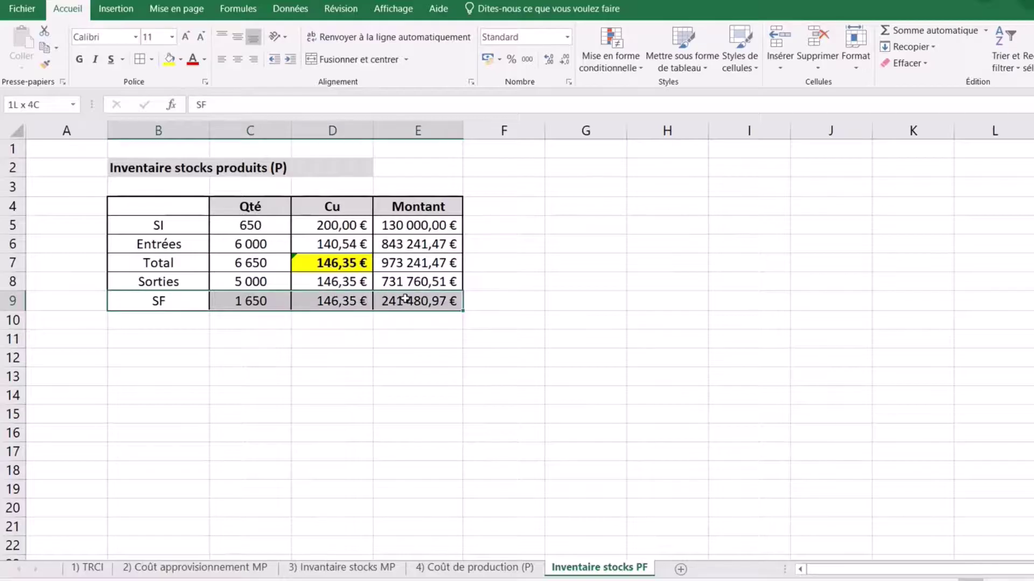
pyautogui.click(152, 59)
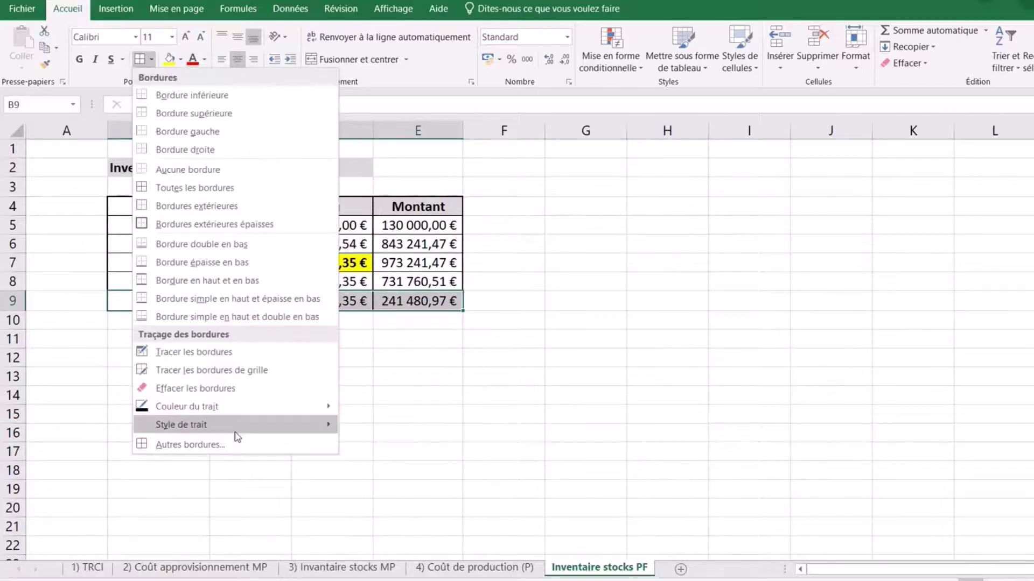
pyautogui.click(237, 444)
pyautogui.click(636, 403)
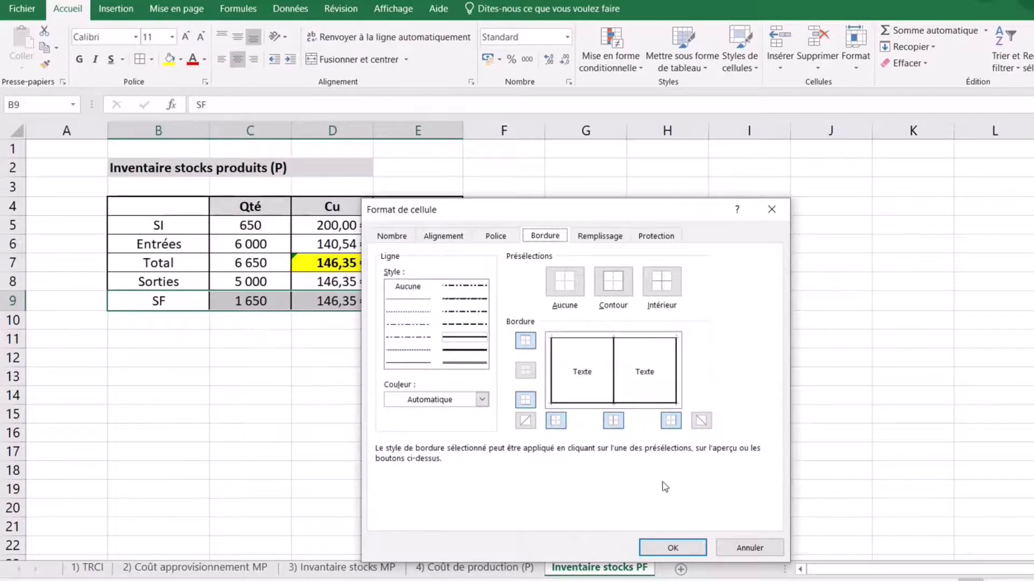
pyautogui.click(675, 548)
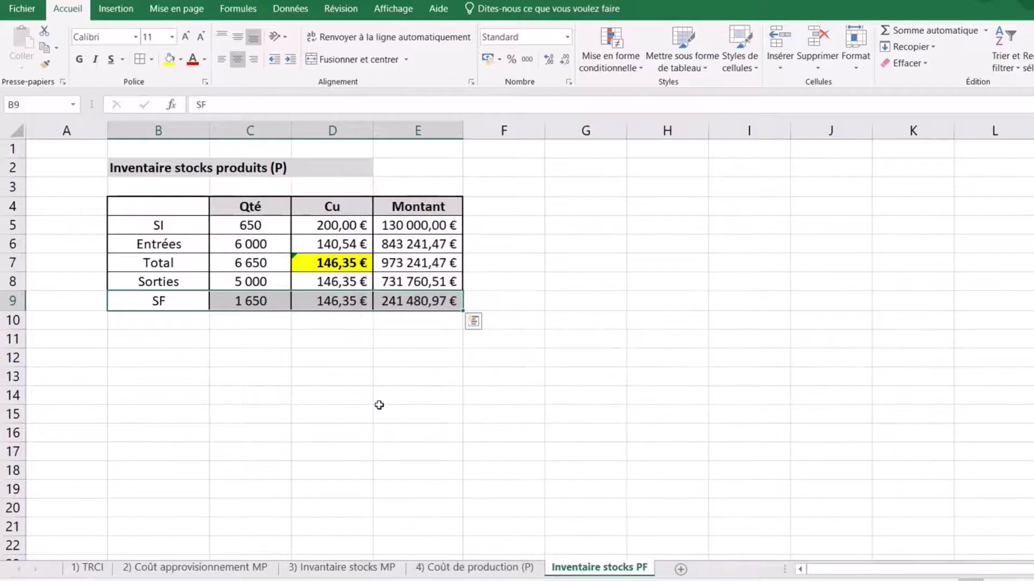
pyautogui.click(379, 407)
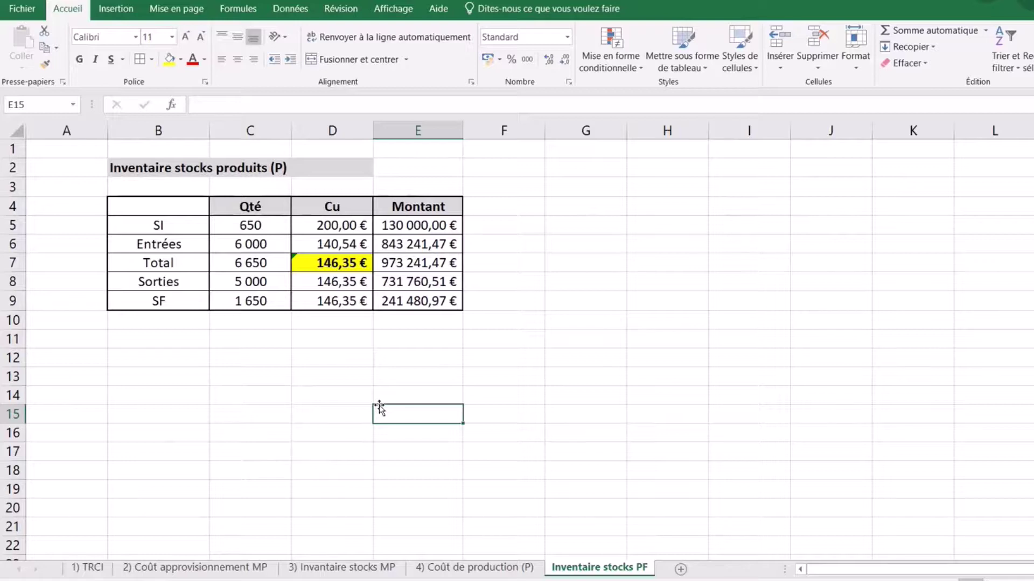
# Add a new worksheet after Inventaire stocks PF and name it Coût de revient (P).
pyautogui.click(681, 570)
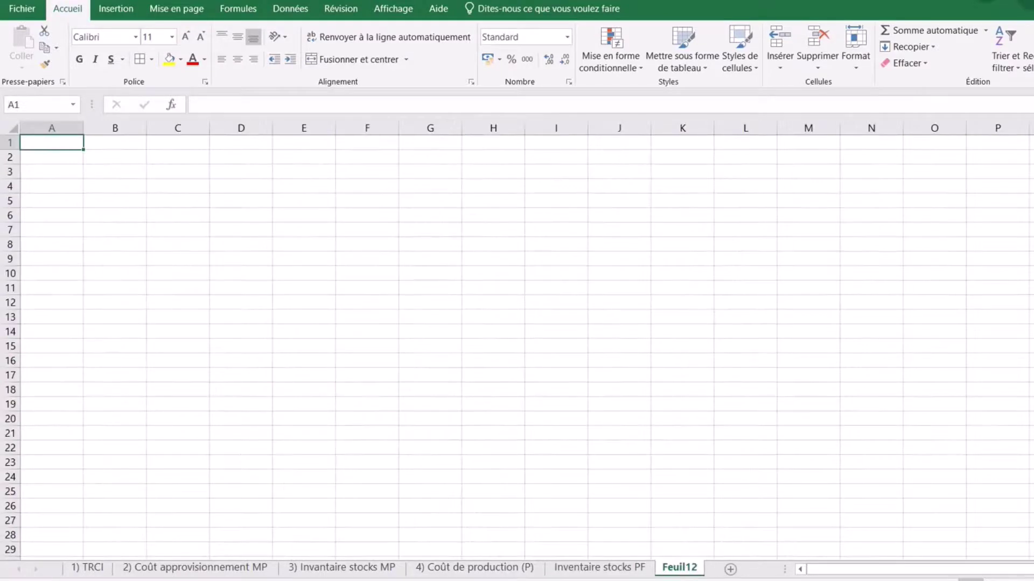
pyautogui.scroll(3, 516, 339)
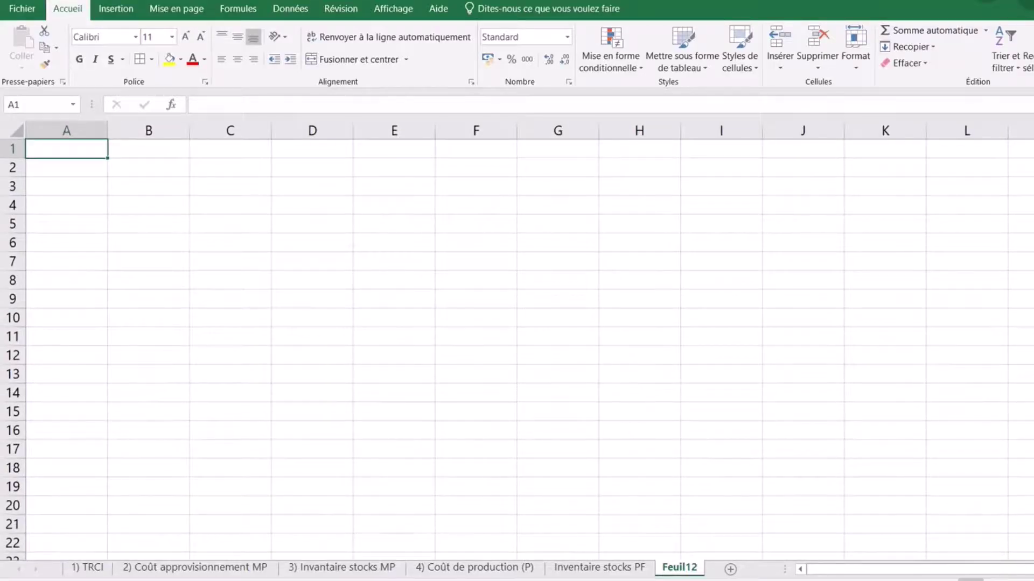
pyautogui.doubleClick(688, 568)
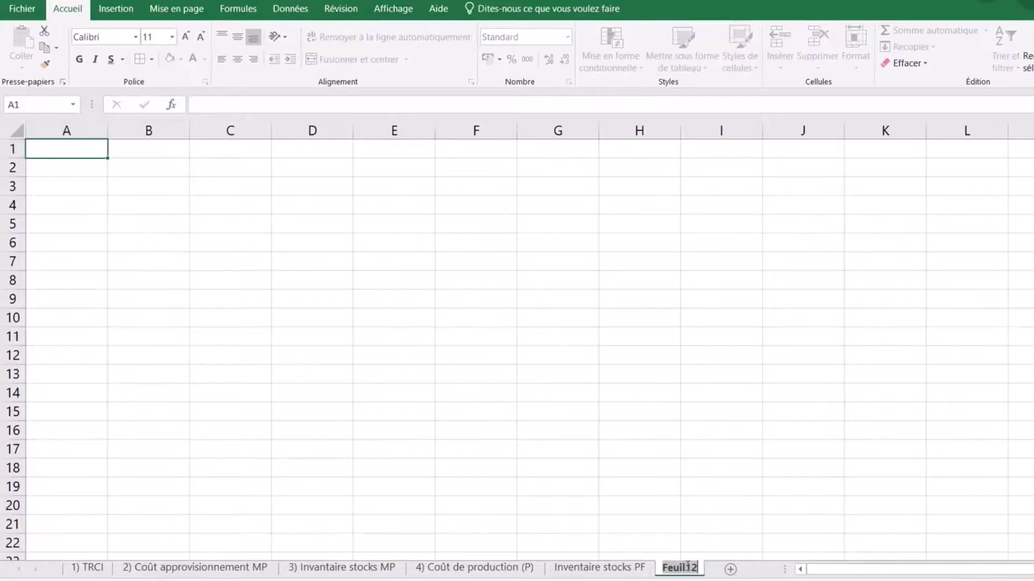
pyautogui.write('Coût')
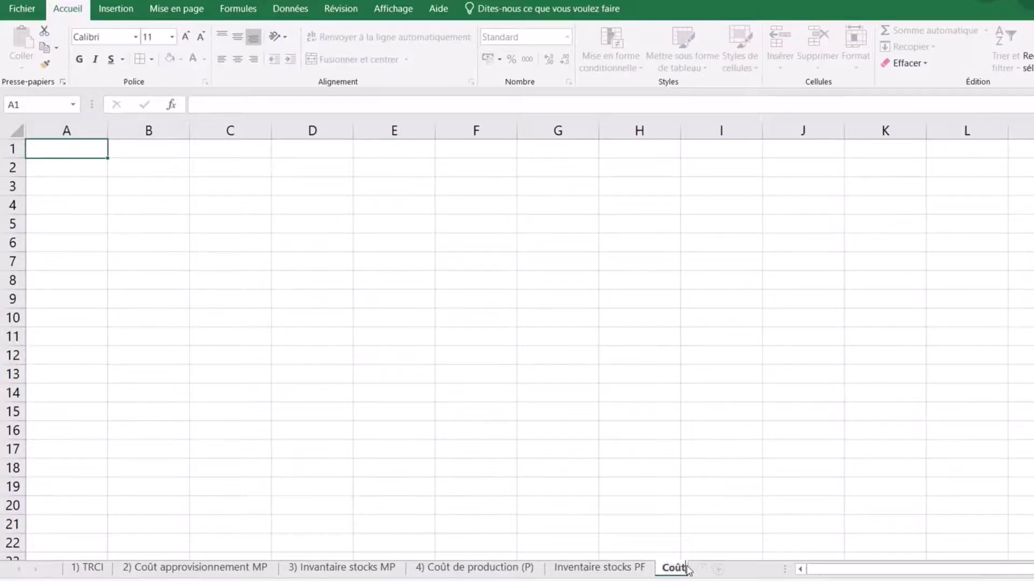
pyautogui.write(' de revient (')
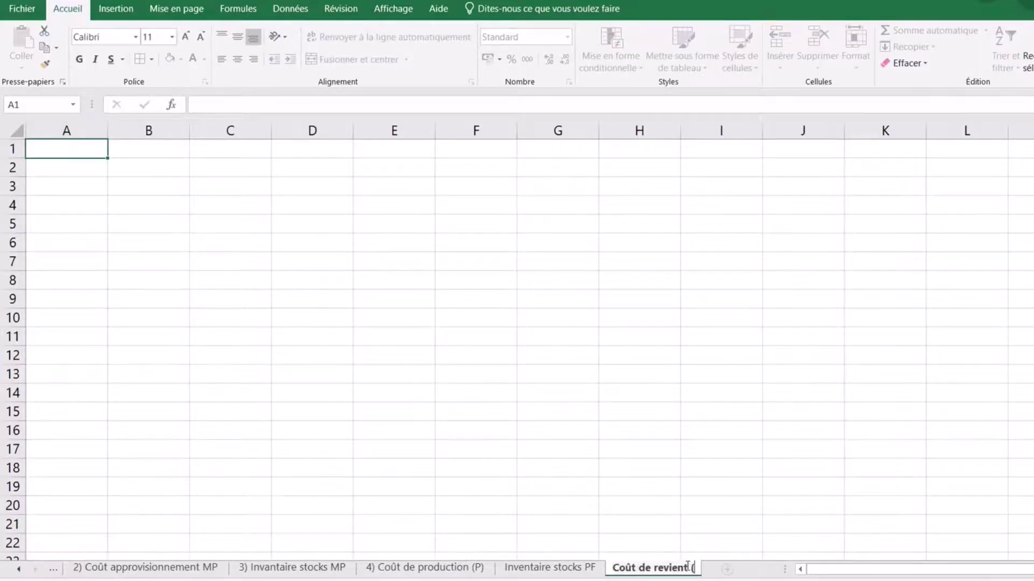
pyautogui.write('P)')
pyautogui.click(736, 379)
# Enter the title "Coût de revient de (P)" in cell B2.
pyautogui.click(160, 177)
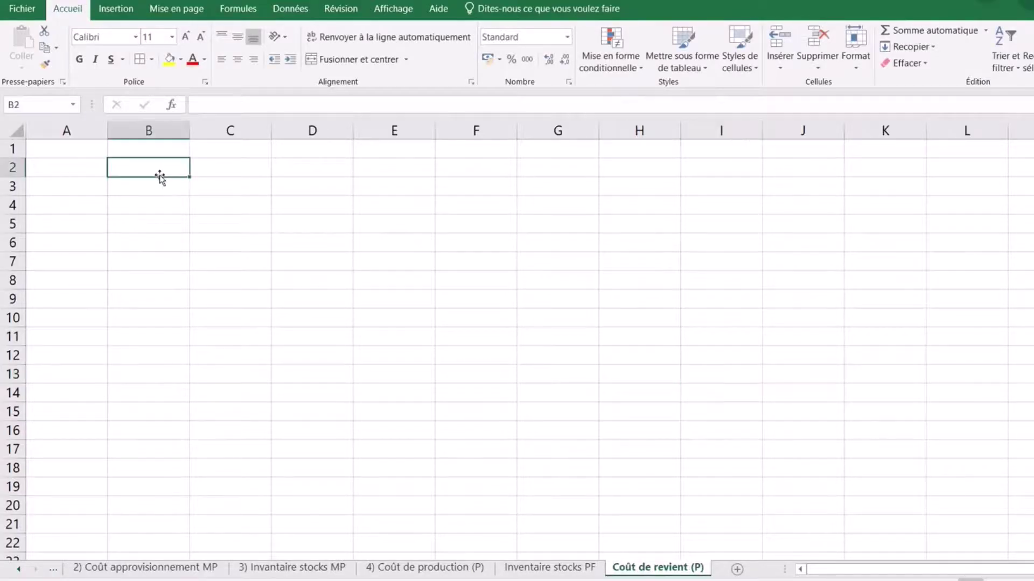
pyautogui.write('Coût')
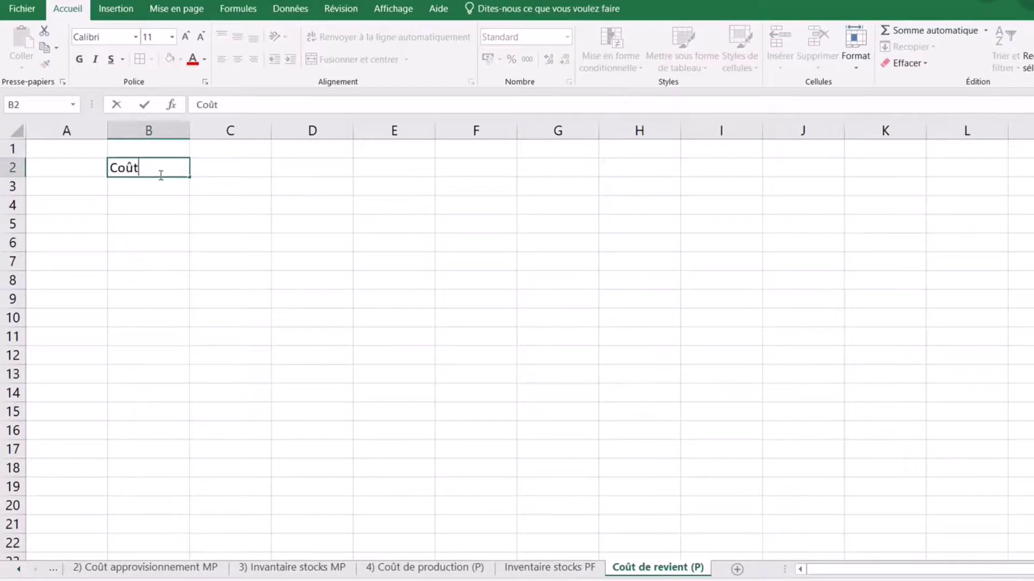
pyautogui.write(' de revient de ')
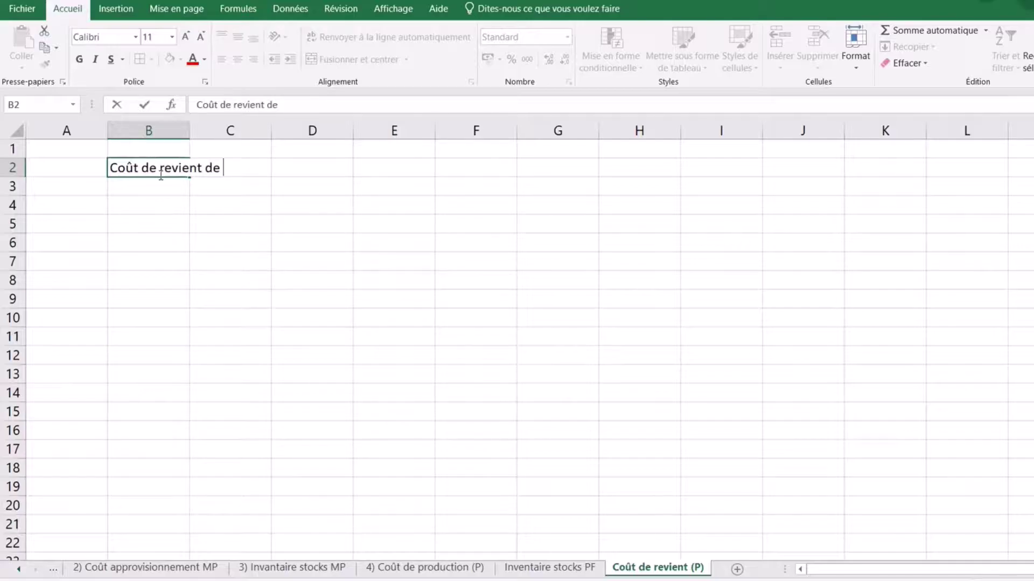
pyautogui.write('S')
pyautogui.press('BackSpace')
pyautogui.write('(P)')
pyautogui.click(204, 221)
# Merge B2:C2 and format the title as left-aligned bold text on a light grey fill.
pyautogui.moveTo(153, 167); pyautogui.dragTo(236, 173)
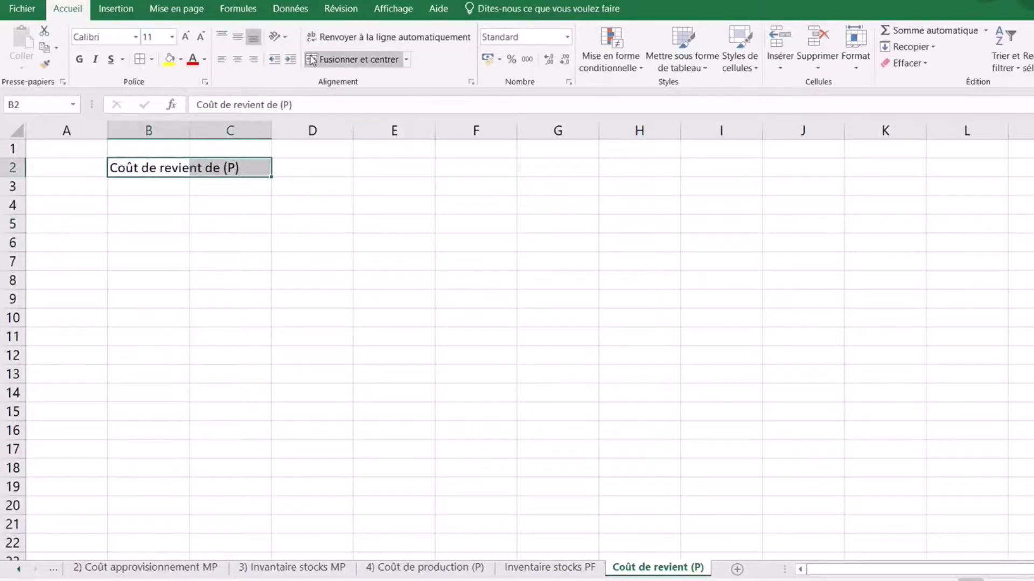
pyautogui.click(353, 59)
pyautogui.click(221, 59)
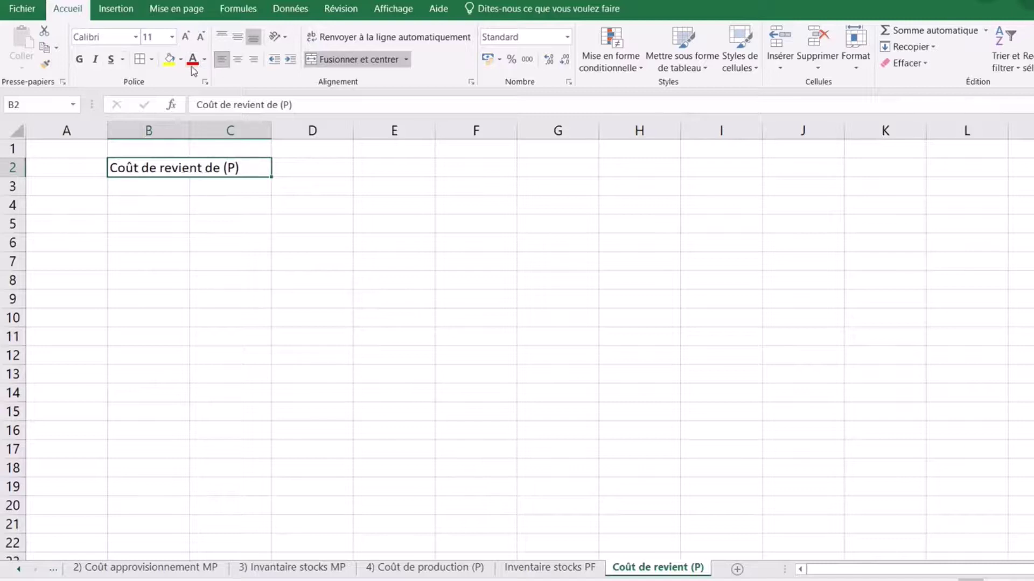
pyautogui.click(79, 59)
pyautogui.click(181, 59)
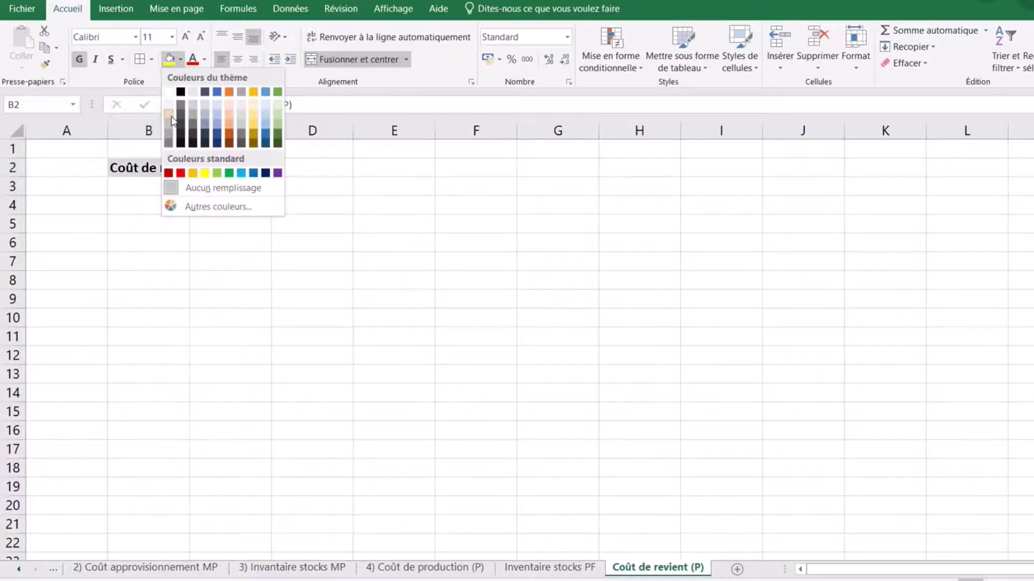
pyautogui.click(170, 106)
pyautogui.click(394, 280)
# Enter the column headers Qté, Cu and Montant in C4, D4 and E4.
pyautogui.click(228, 204)
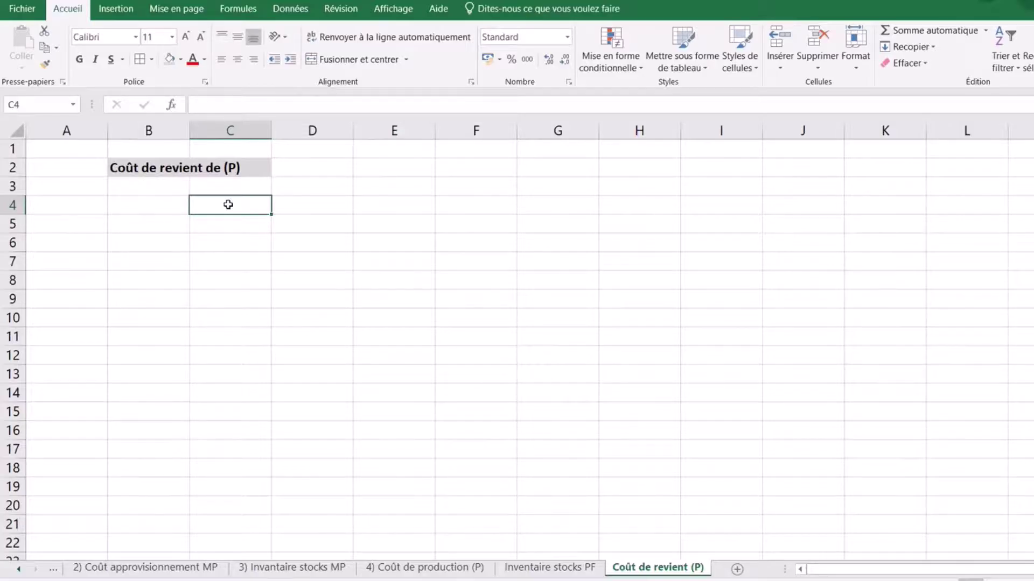
pyautogui.write('Qté')
pyautogui.press('Tab')
pyautogui.write('C')
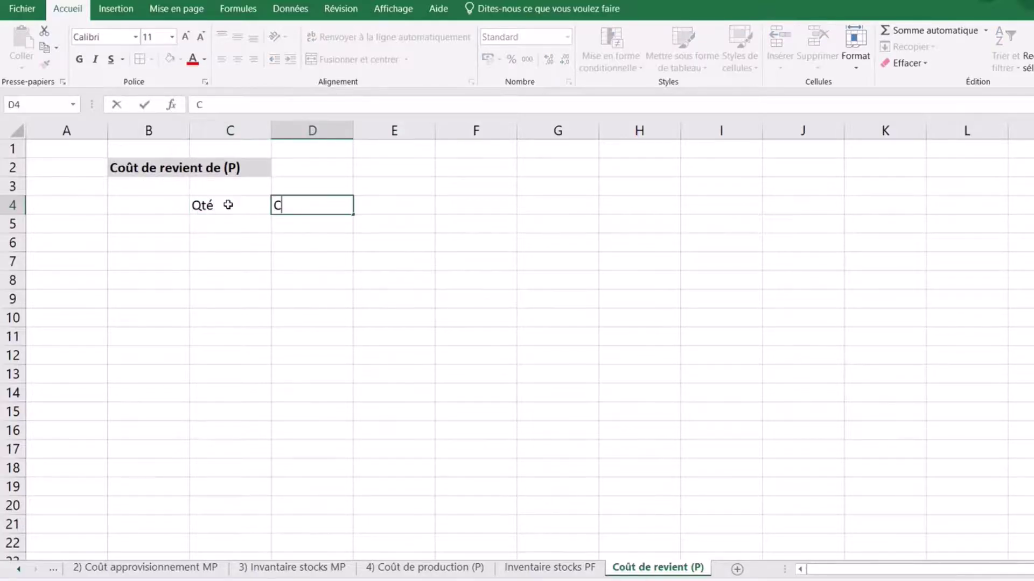
pyautogui.write('u')
pyautogui.press('Tab')
pyautogui.write('Montan')
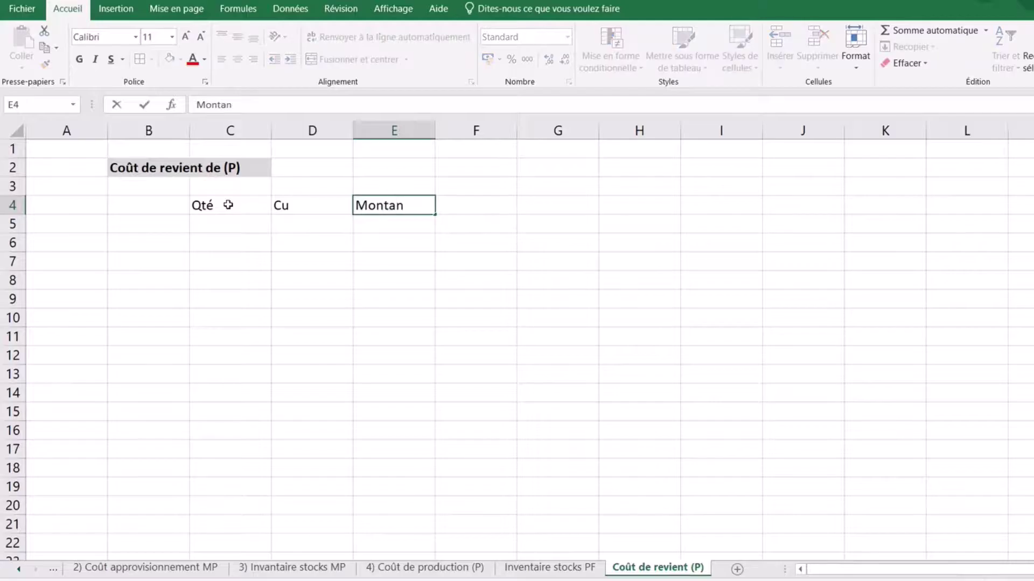
pyautogui.write('t')
pyautogui.click(276, 277)
# Make the headers in C4:E4 bold and centred with a light grey fill.
pyautogui.click(243, 206)
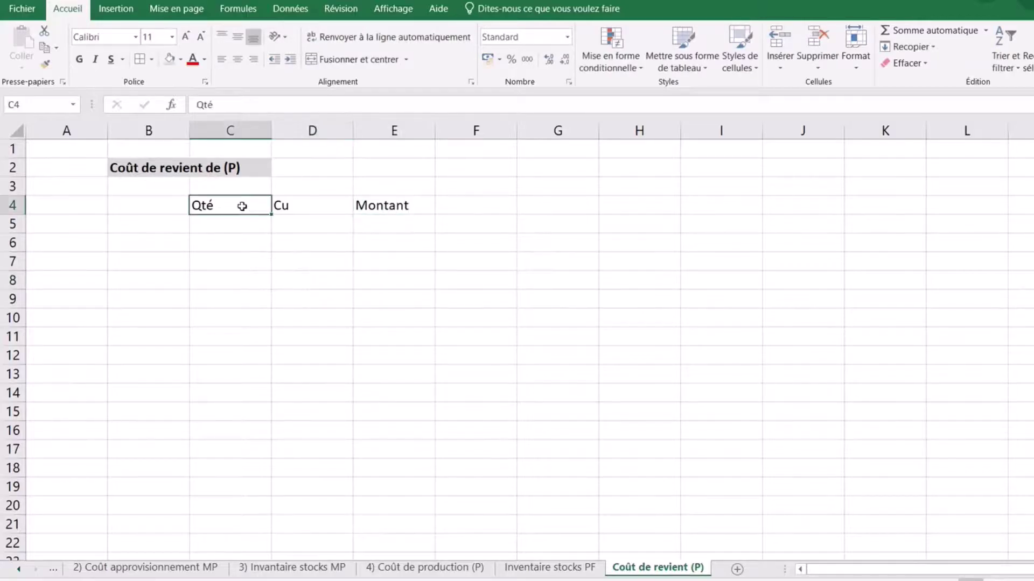
pyautogui.moveTo(242, 206); pyautogui.dragTo(371, 208)
pyautogui.click(79, 59)
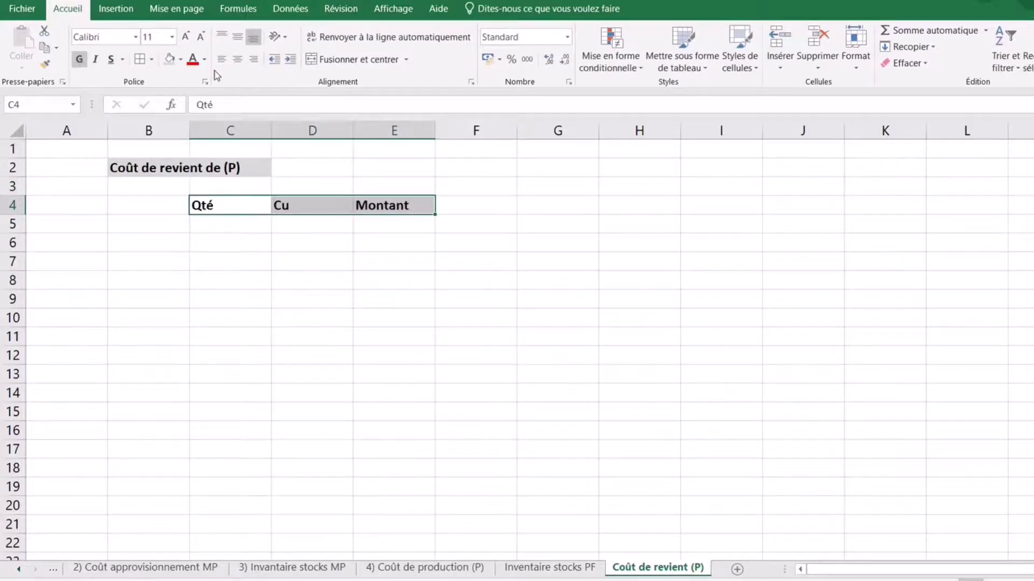
pyautogui.click(237, 59)
pyautogui.click(170, 60)
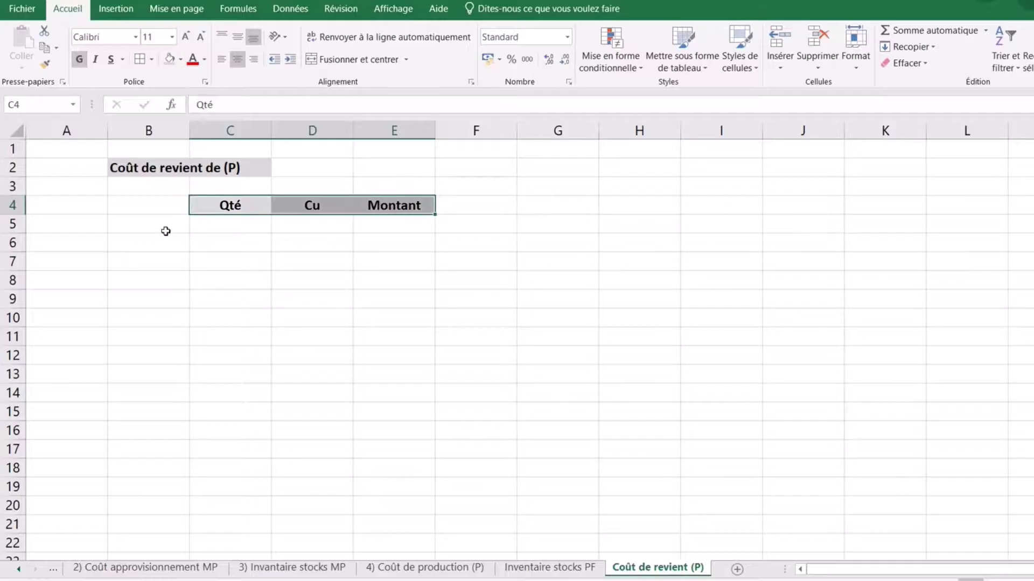
pyautogui.click(166, 231)
# Widen column B and enter the row label "Coût de production (P)" in B5.
pyautogui.moveTo(190, 131); pyautogui.dragTo(271, 151)
pyautogui.click(517, 397)
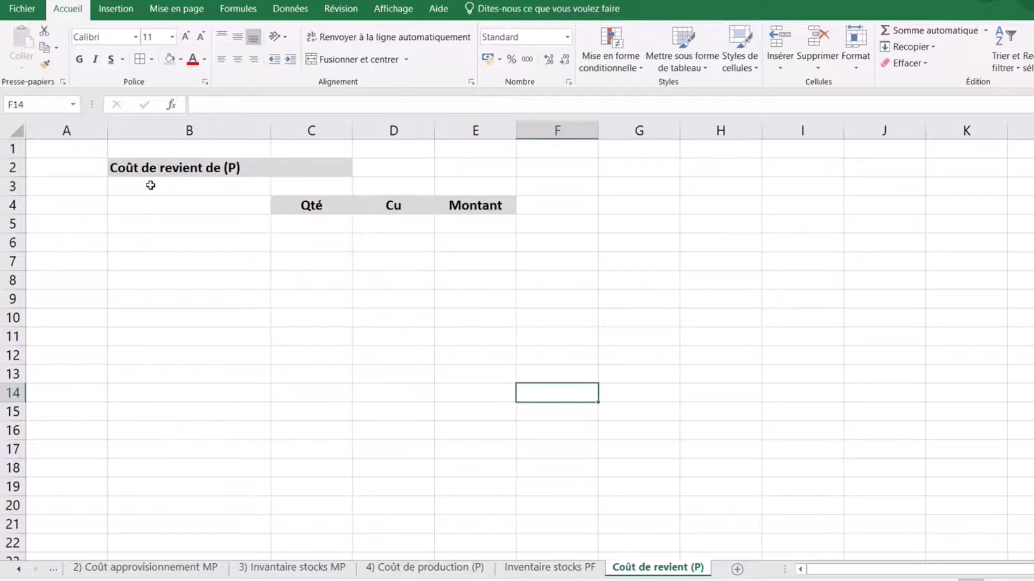
pyautogui.click(233, 221)
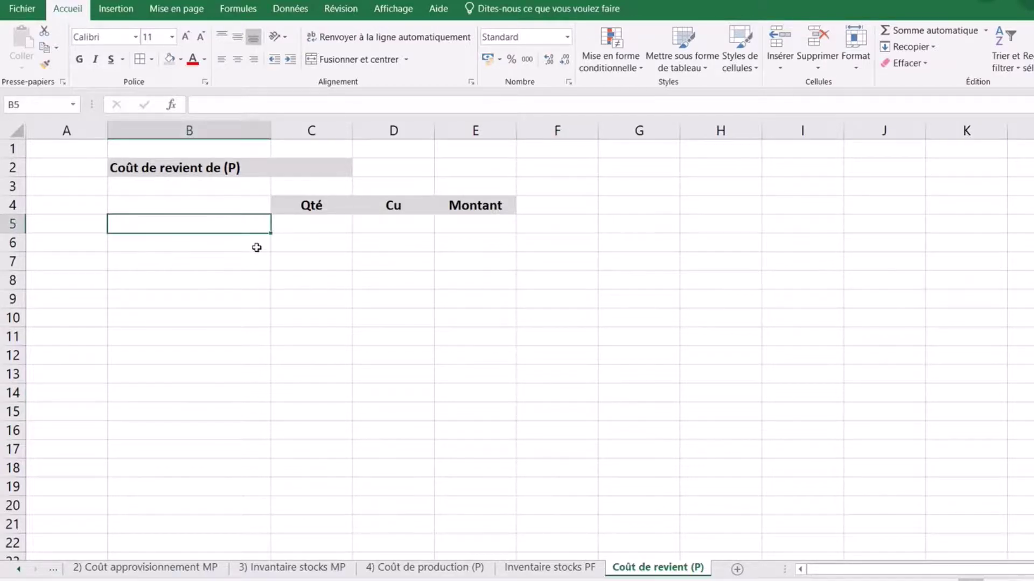
pyautogui.write('C')
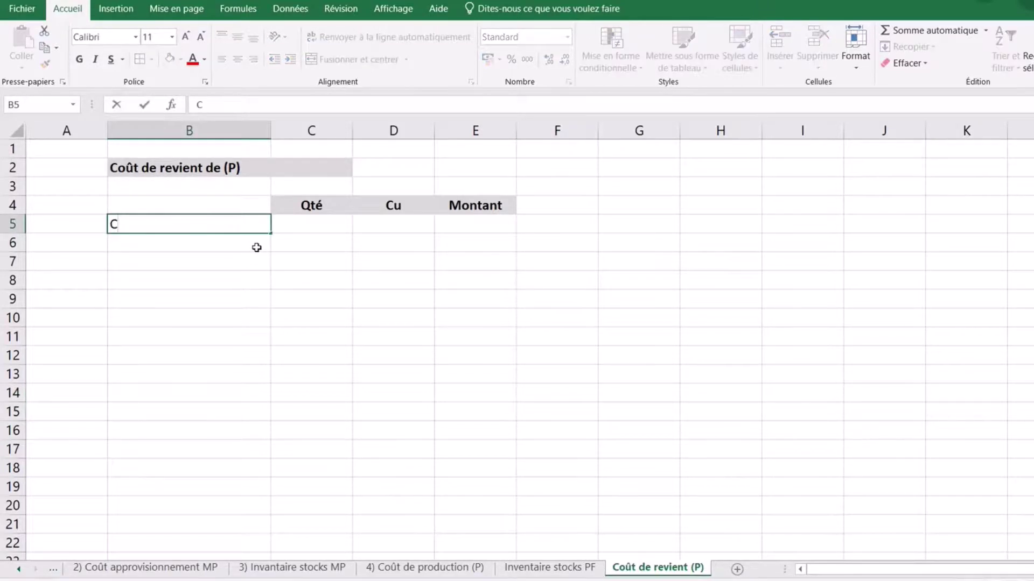
pyautogui.write('oût de productio')
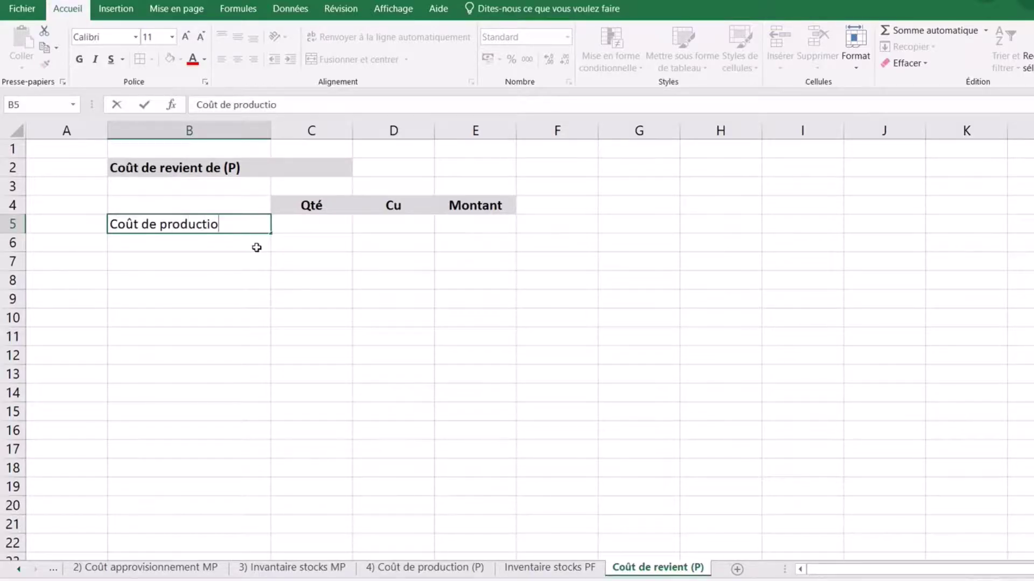
pyautogui.write('n (P)')
pyautogui.click(196, 295)
# Enter the row labels "Commissions" in B6 and "Charges indirectes de distribution" in B7.
pyautogui.click(218, 242)
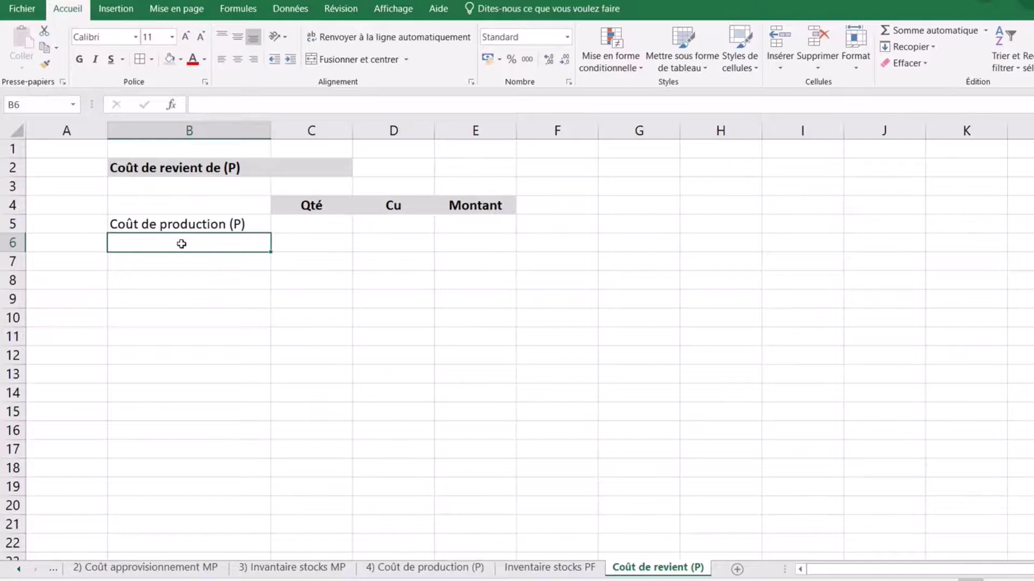
pyautogui.write('Commissions')
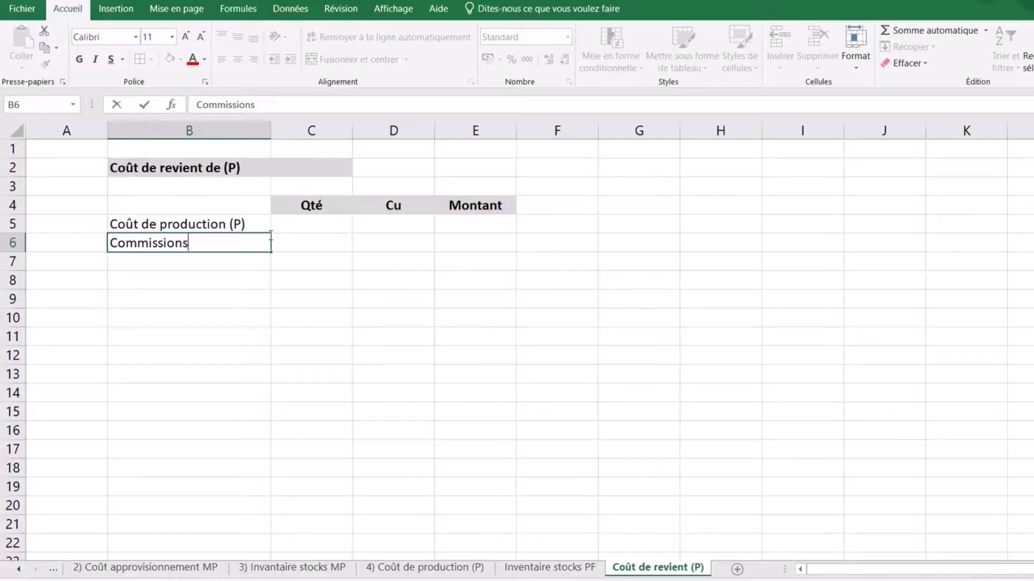
pyautogui.click(180, 265)
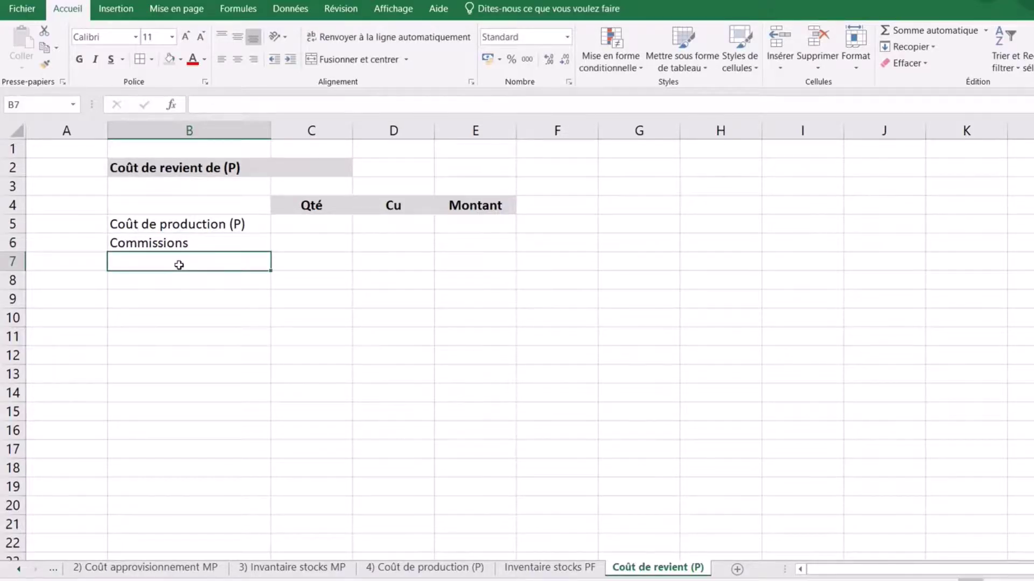
pyautogui.write('Charg')
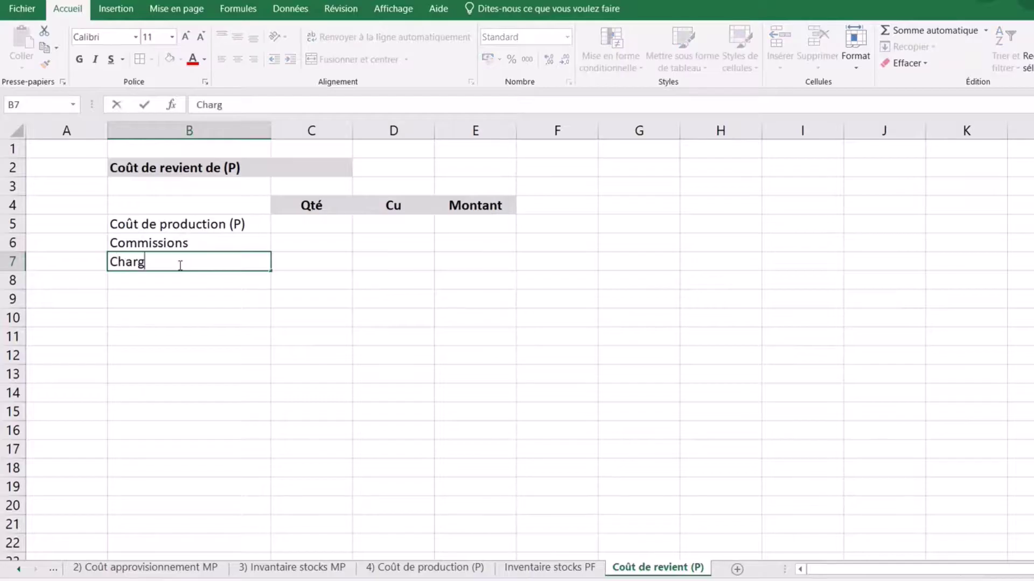
pyautogui.write('es indiectes')
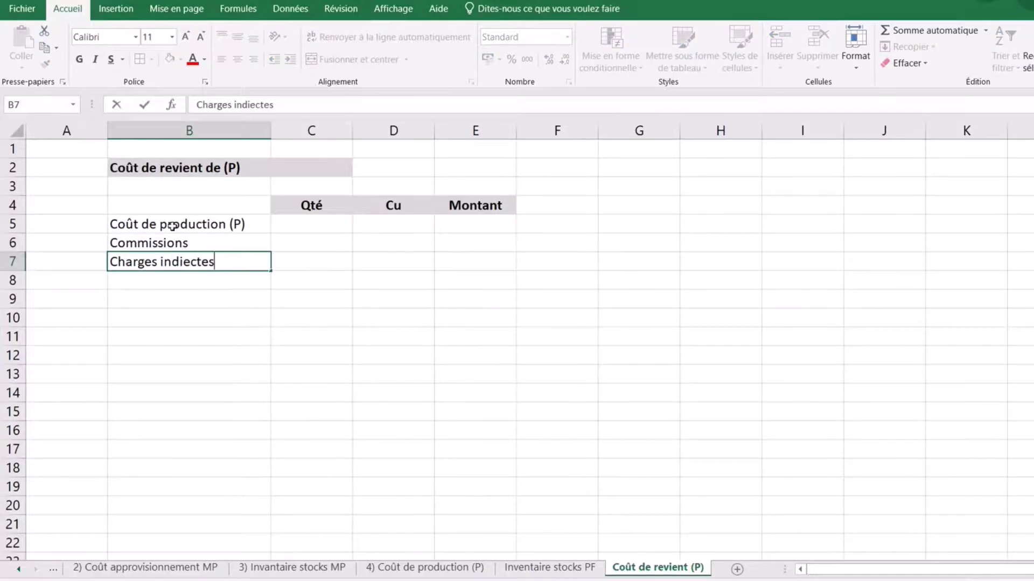
pyautogui.click(184, 262)
pyautogui.write('r')
pyautogui.click(238, 266)
pyautogui.write('de di')
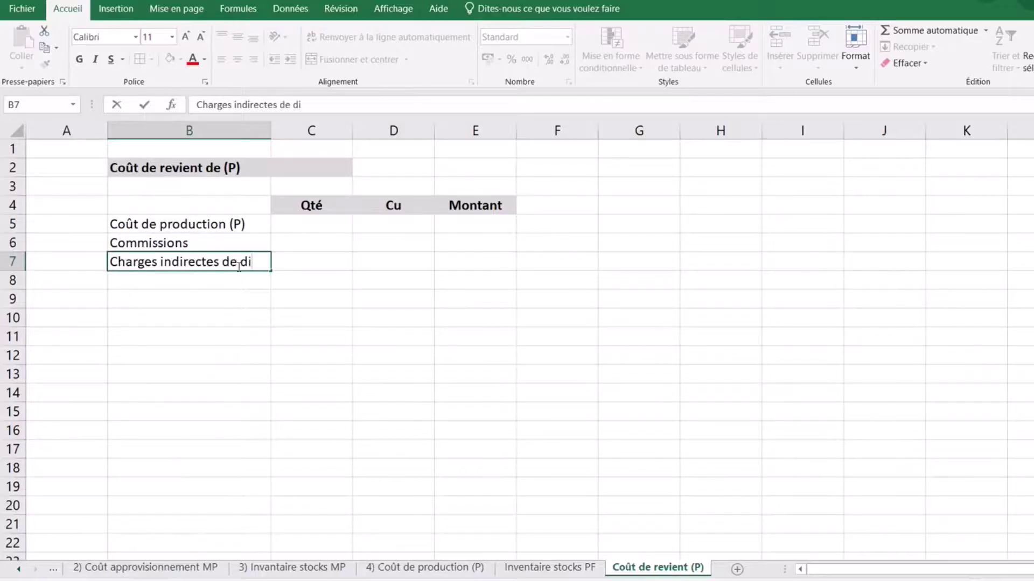
pyautogui.write('stribution')
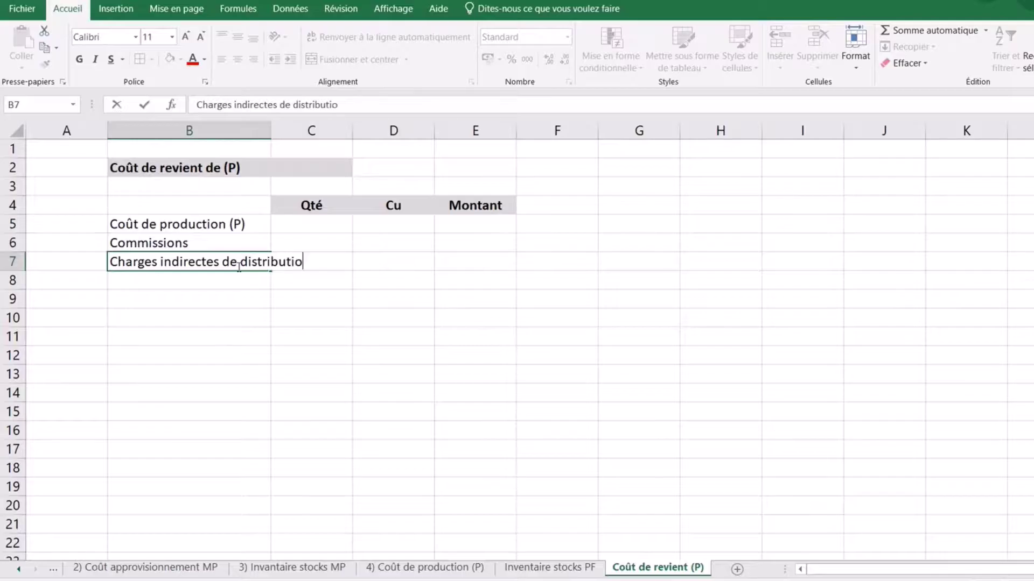
pyautogui.click(261, 298)
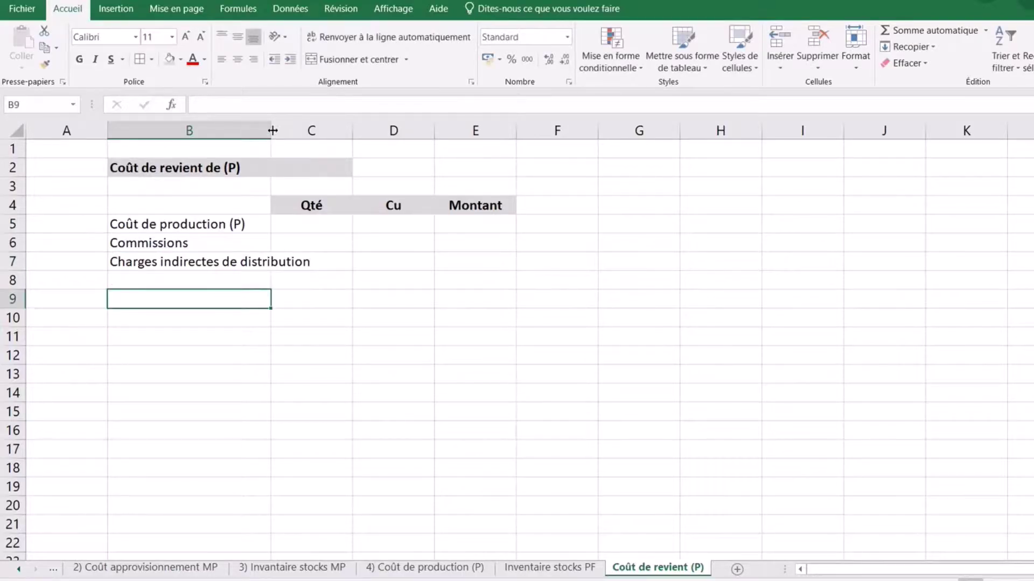
# Widen column B to fit its longest label and enter "Coût d revient (P)" in B8.
pyautogui.moveTo(272, 132); pyautogui.dragTo(358, 162)
pyautogui.click(229, 278)
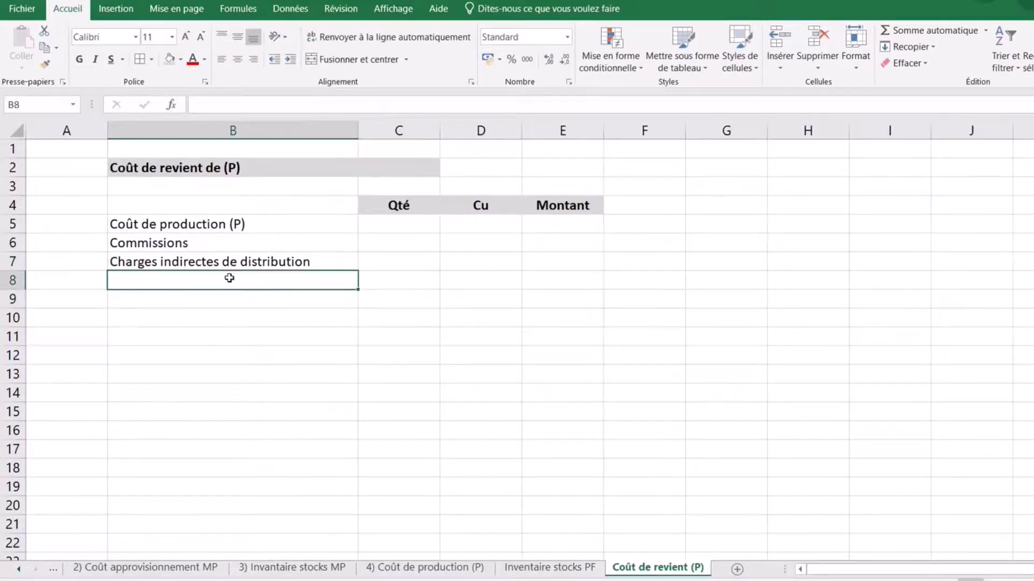
pyautogui.write('Coût d r')
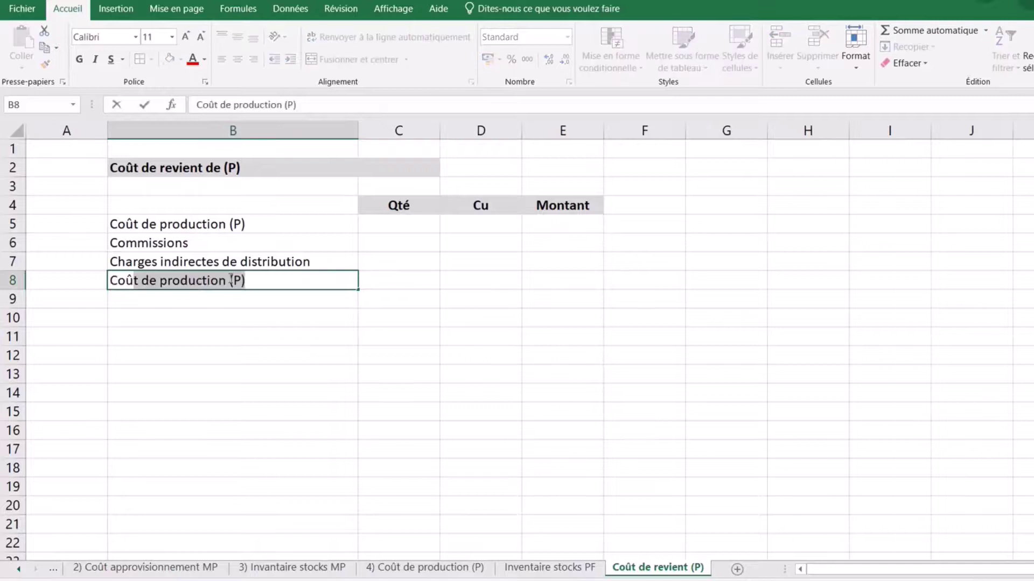
pyautogui.write('evient (P')
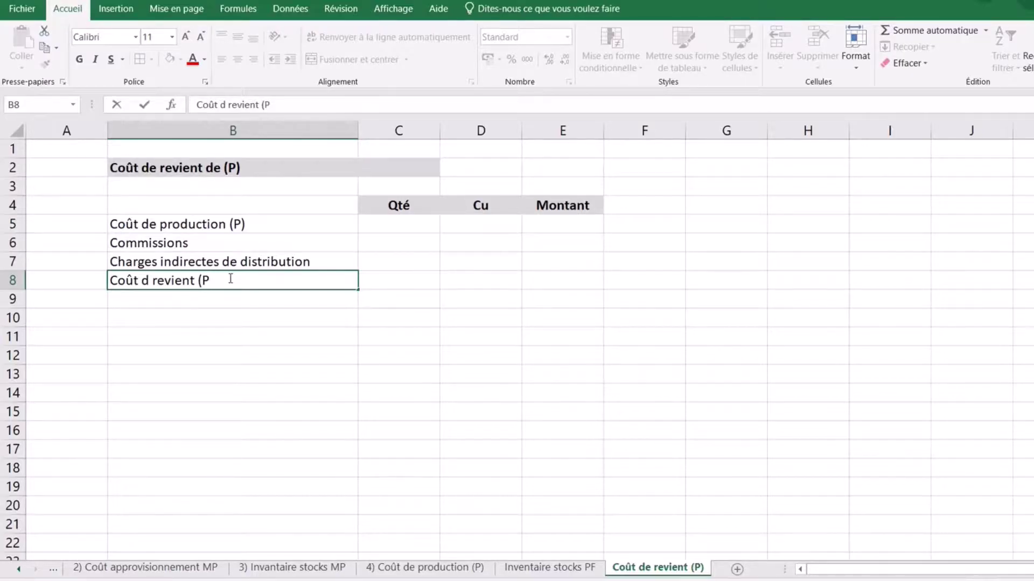
pyautogui.write(')')
pyautogui.click(353, 342)
# Apply a medium solid outline and inner vertical borders with thin inner horizontal borders to the table B4:E8.
pyautogui.click(231, 204)
pyautogui.moveTo(231, 204)
pyautogui.mouseDown()
pyautogui.moveTo(556, 240)
pyautogui.moveTo(558, 272)
pyautogui.mouseUp()
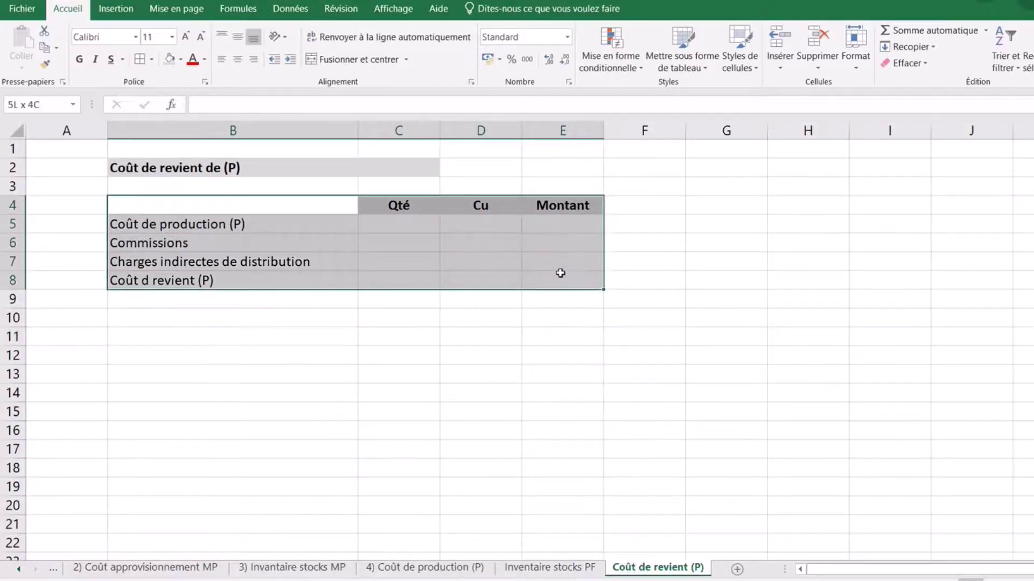
pyautogui.click(152, 60)
pyautogui.click(263, 443)
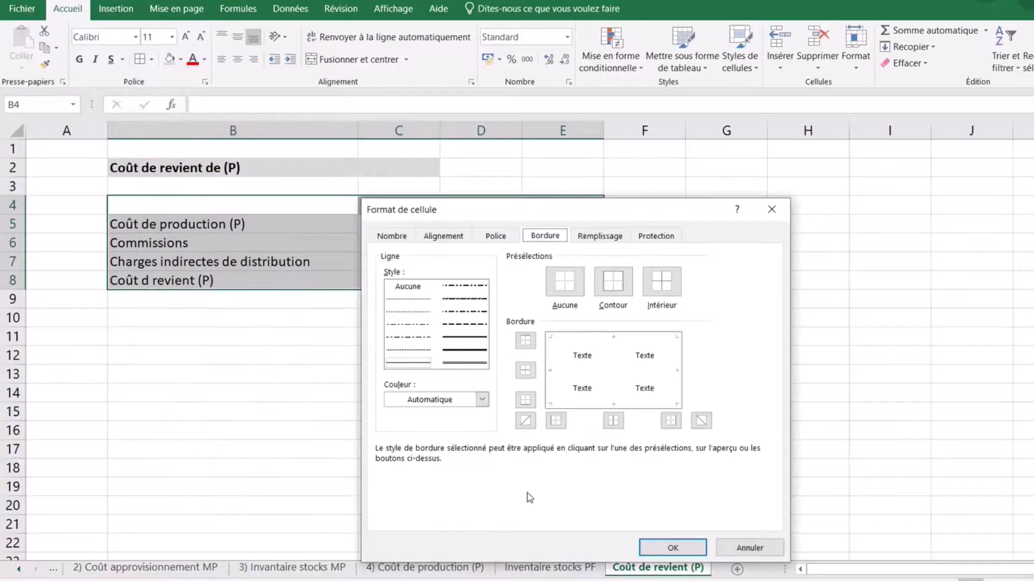
pyautogui.click(464, 337)
pyautogui.click(612, 281)
pyautogui.click(612, 359)
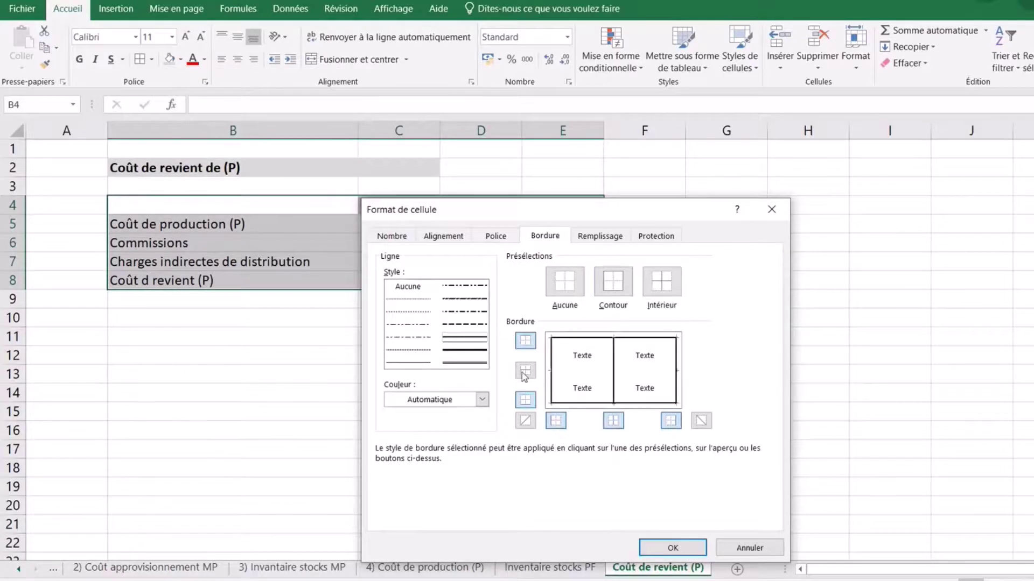
pyautogui.click(415, 363)
pyautogui.click(596, 374)
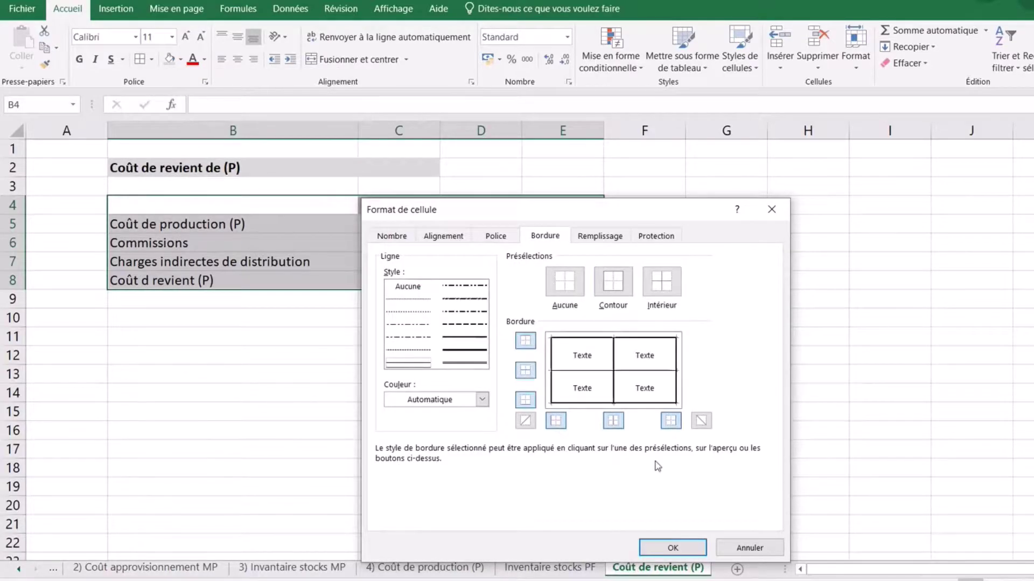
pyautogui.click(673, 548)
pyautogui.click(248, 371)
# Fill the Total row cells C7:E7 on the Inventaire stocks PF sheet with light green.
pyautogui.click(409, 223)
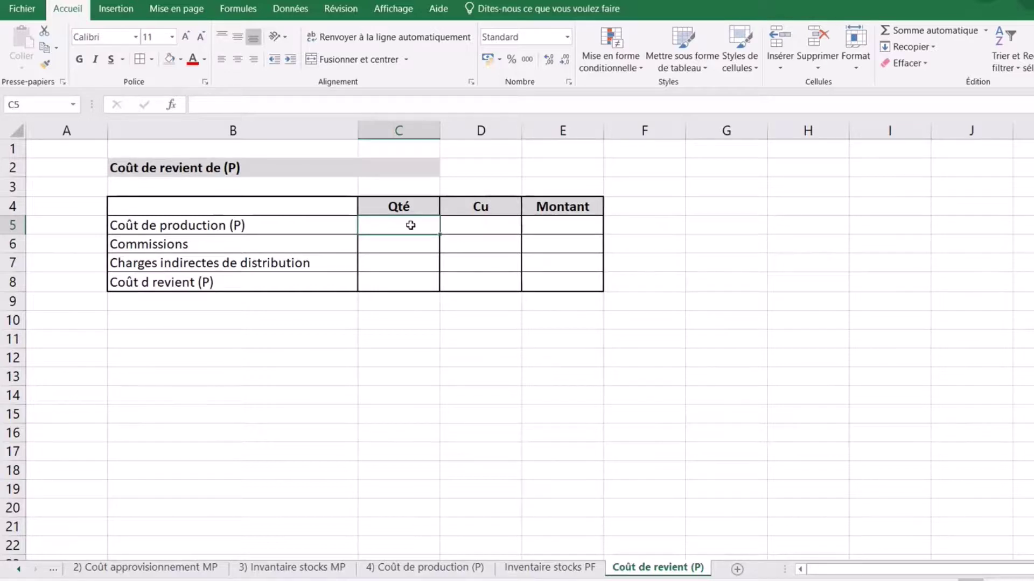
pyautogui.click(560, 571)
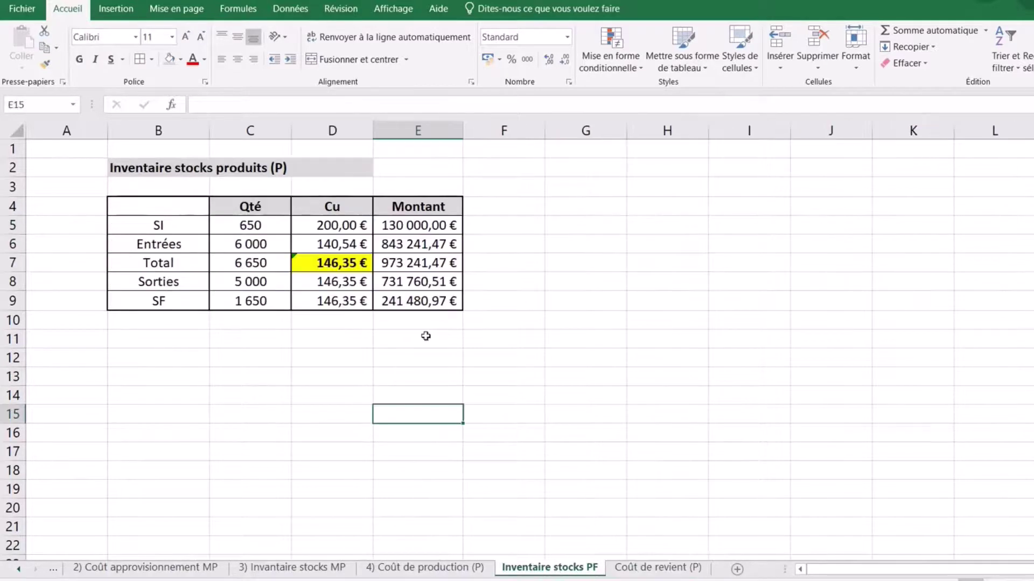
pyautogui.moveTo(240, 264); pyautogui.dragTo(426, 264)
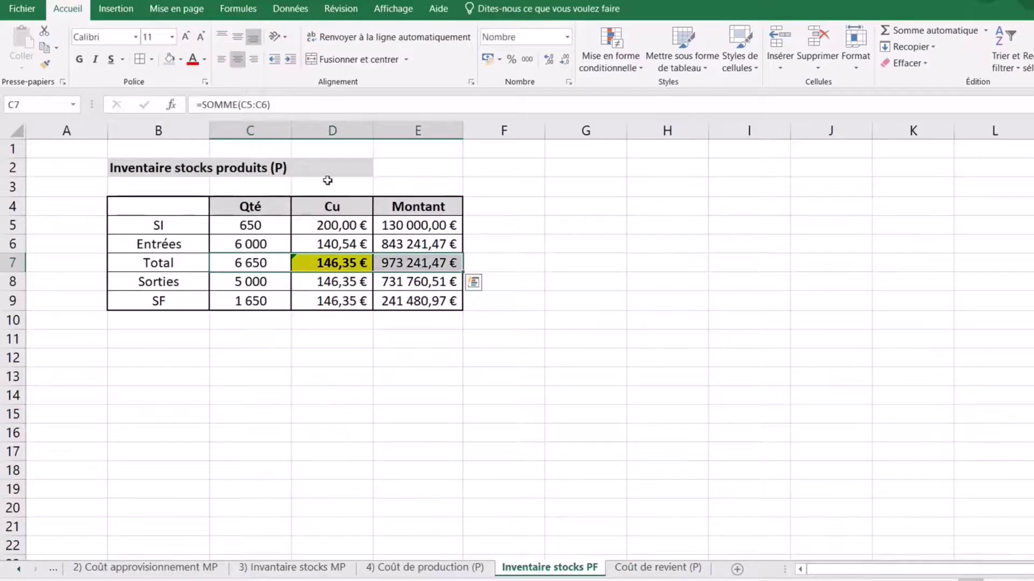
pyautogui.click(181, 60)
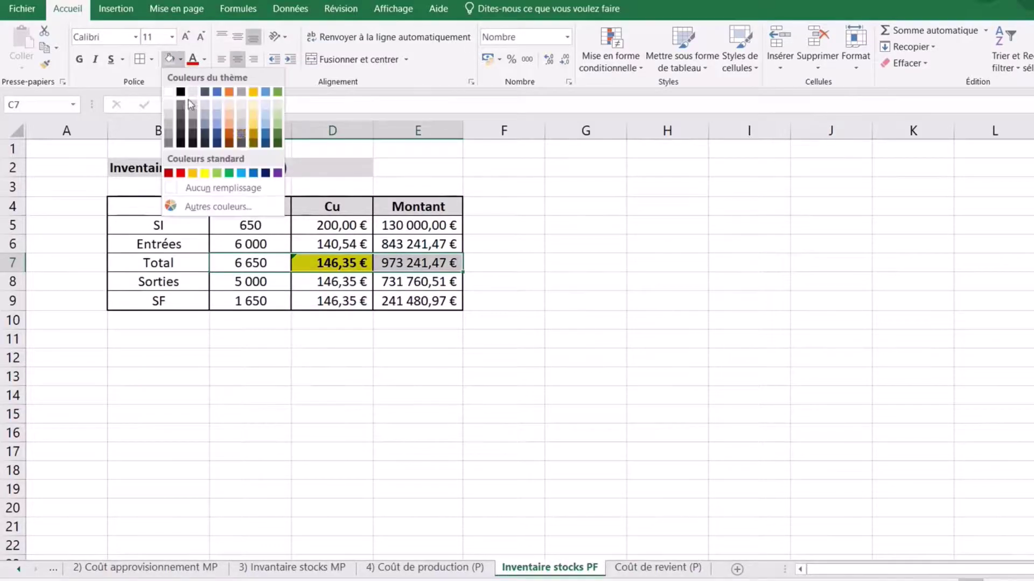
pyautogui.click(283, 129)
pyautogui.click(659, 302)
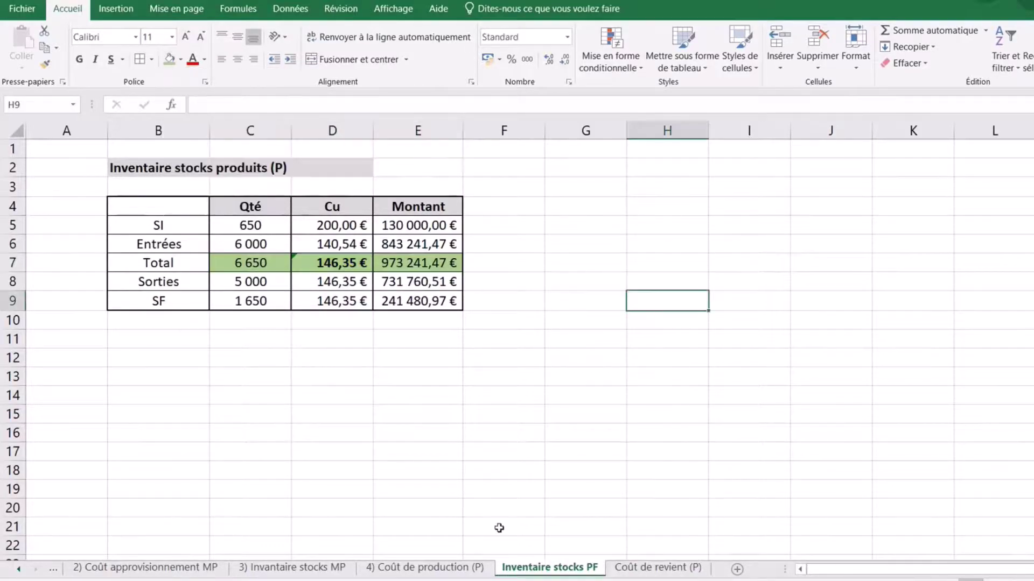
pyautogui.click(658, 568)
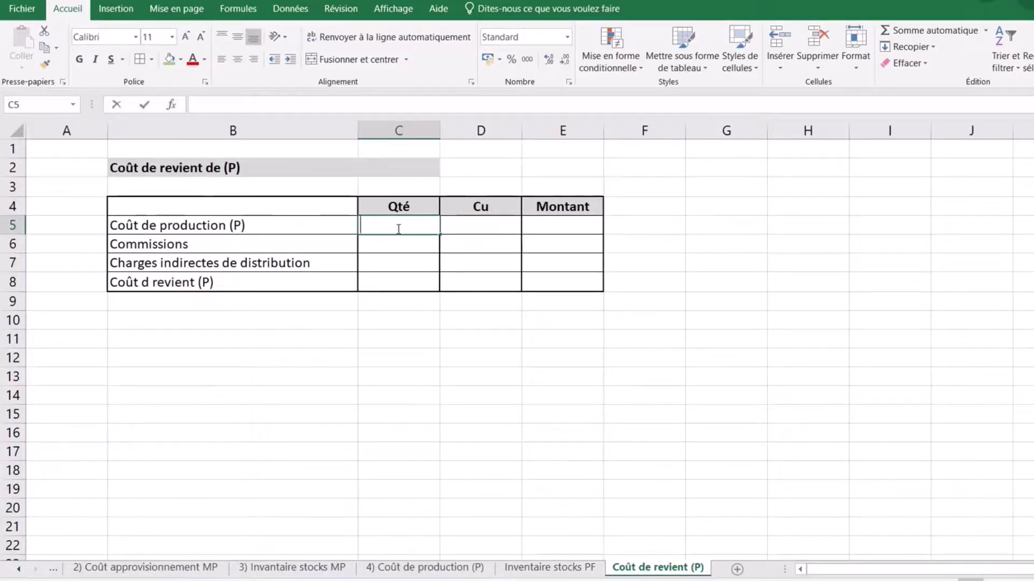
pyautogui.write('=')
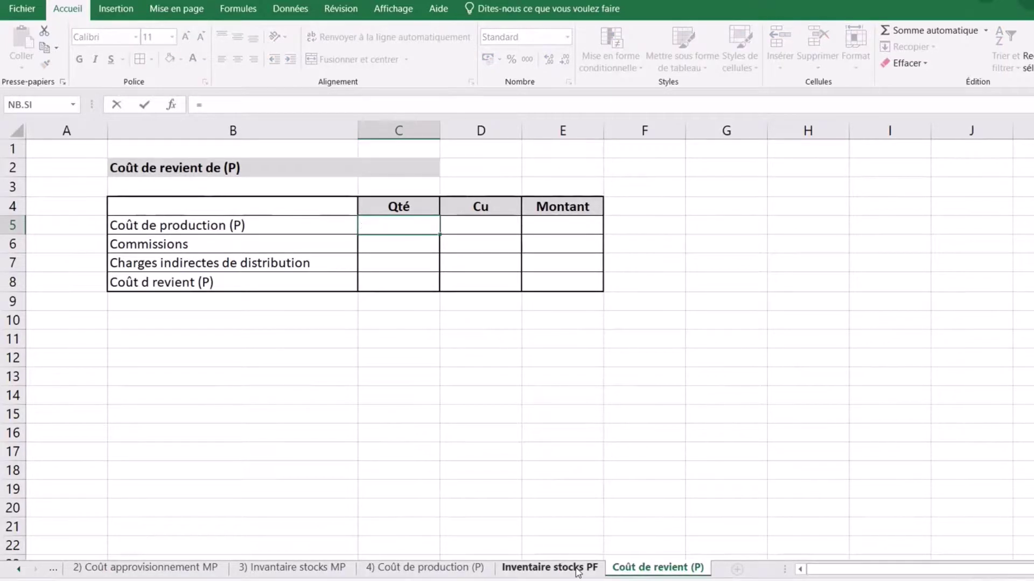
pyautogui.click(576, 570)
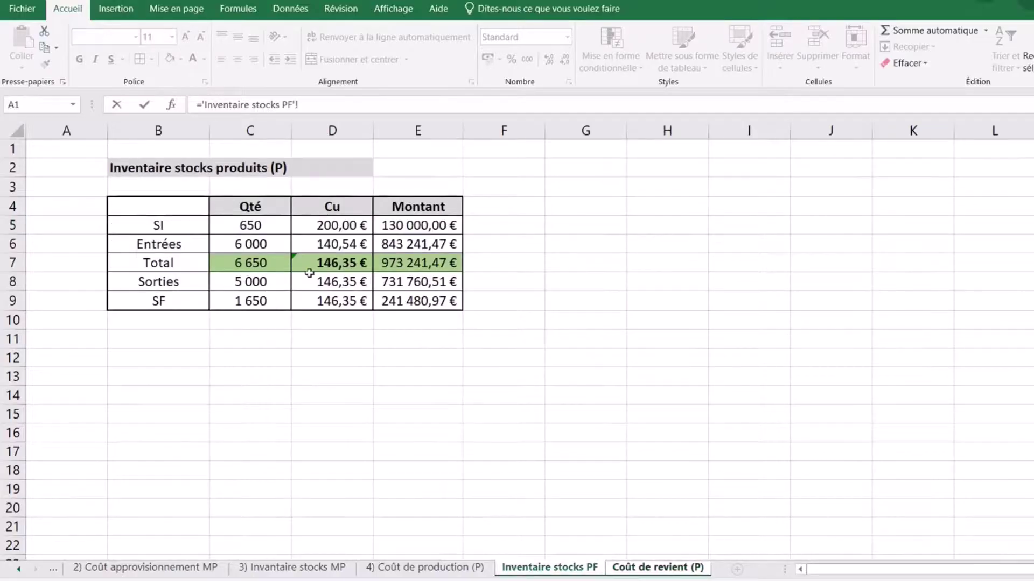
pyautogui.click(257, 281)
pyautogui.moveTo(566, 274); pyautogui.dragTo(579, 270)
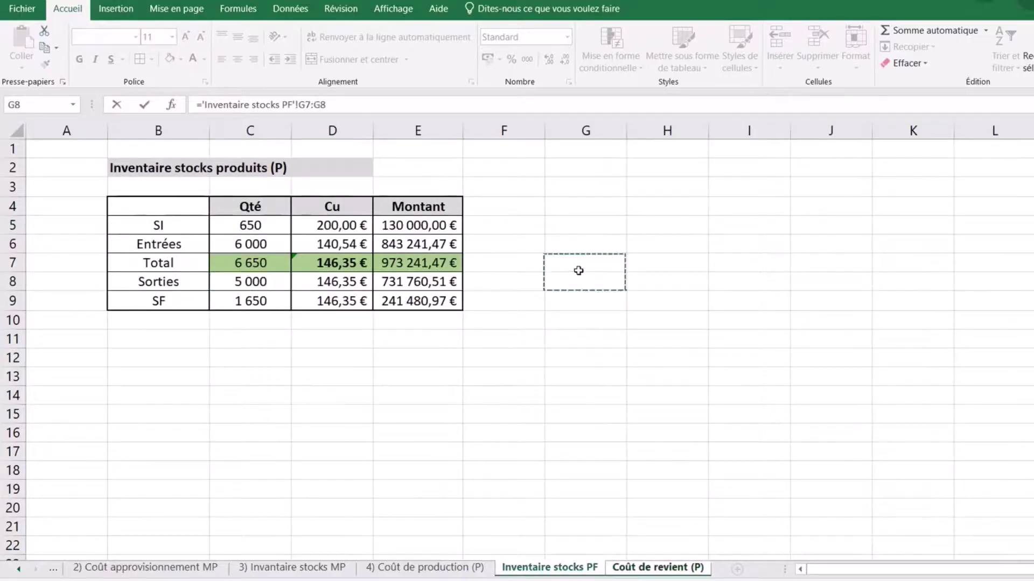
pyautogui.click(664, 569)
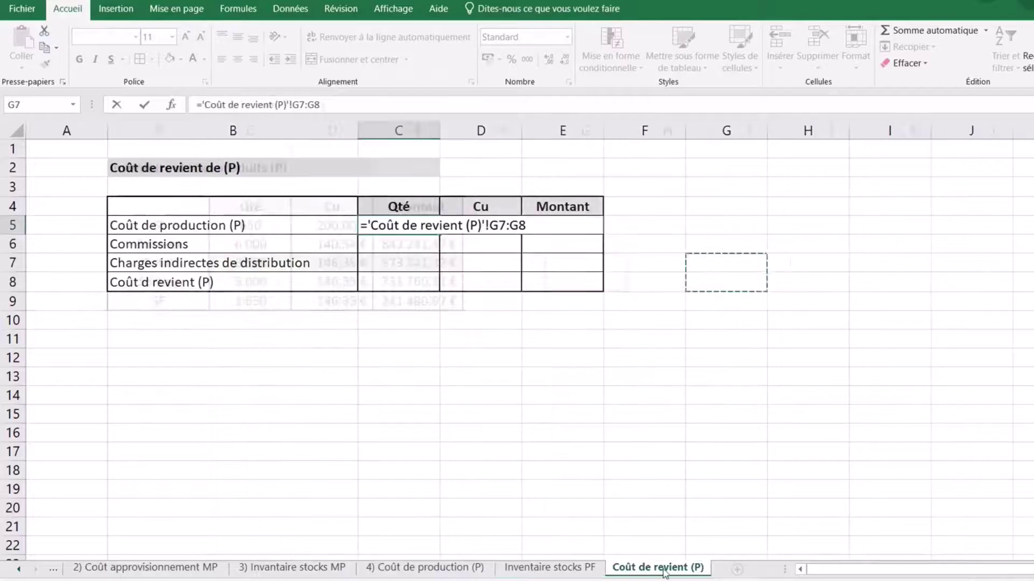
pyautogui.moveTo(531, 225); pyautogui.dragTo(362, 239)
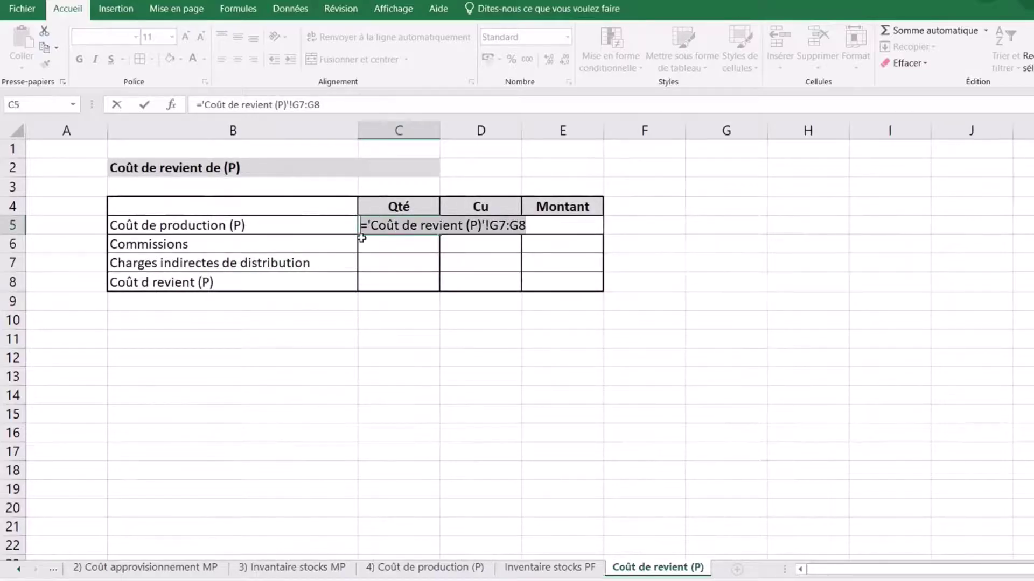
pyautogui.press('BackSpace')
pyautogui.click(481, 414)
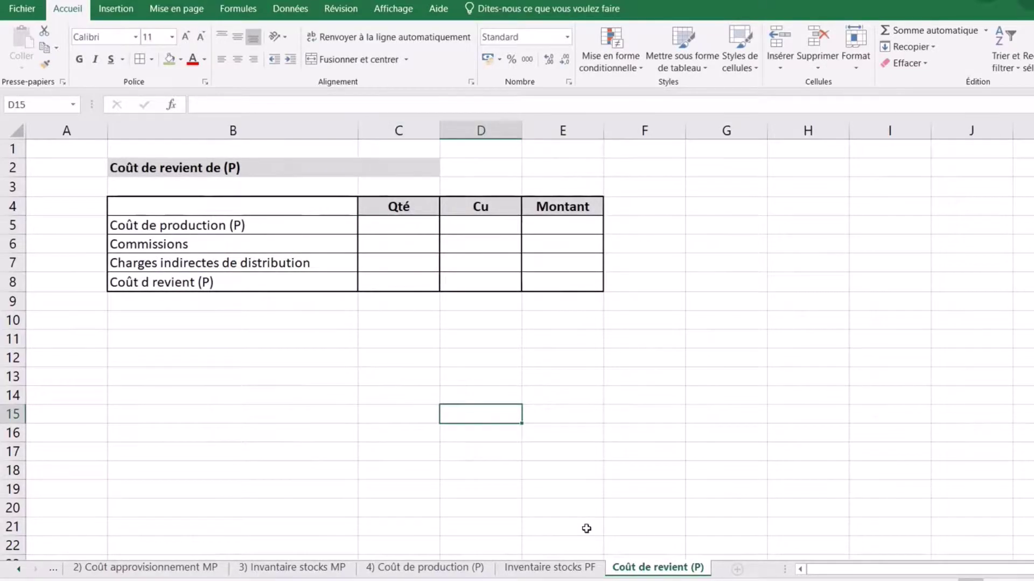
# Remove the fill colour from the Total row cells C7:E7 on the Inventaire stocks PF sheet.
pyautogui.click(565, 573)
pyautogui.moveTo(269, 263); pyautogui.dragTo(441, 264)
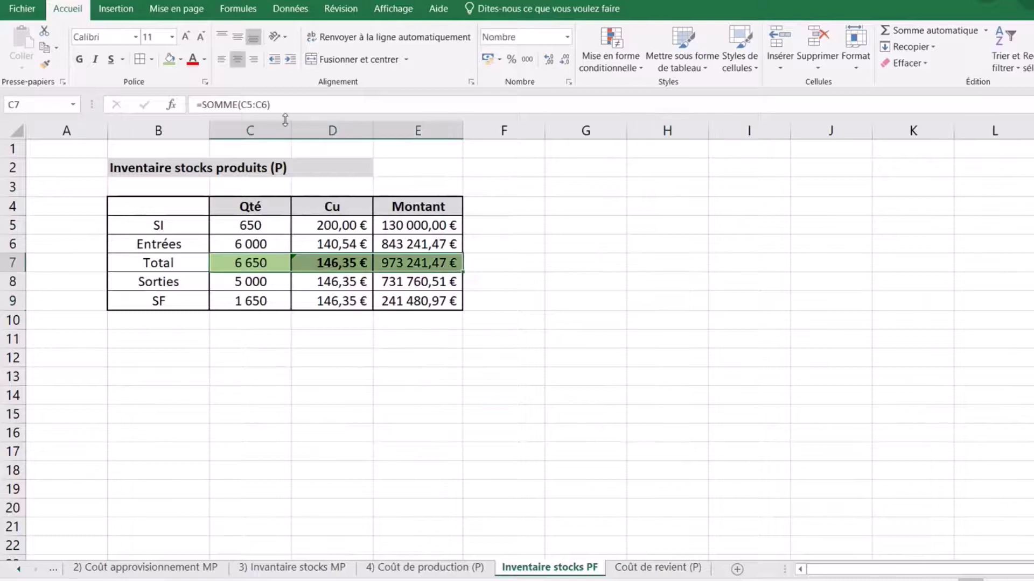
pyautogui.click(181, 59)
pyautogui.click(231, 187)
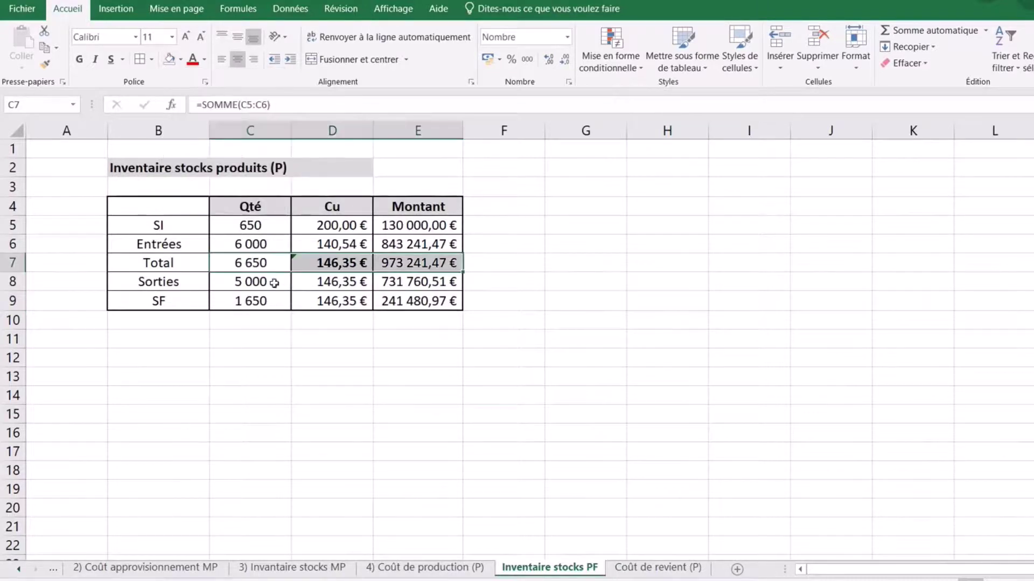
# Fill the Sorties row B8:E8 of the Inventaire stocks PF sheet with light green.
pyautogui.moveTo(246, 286); pyautogui.dragTo(423, 284)
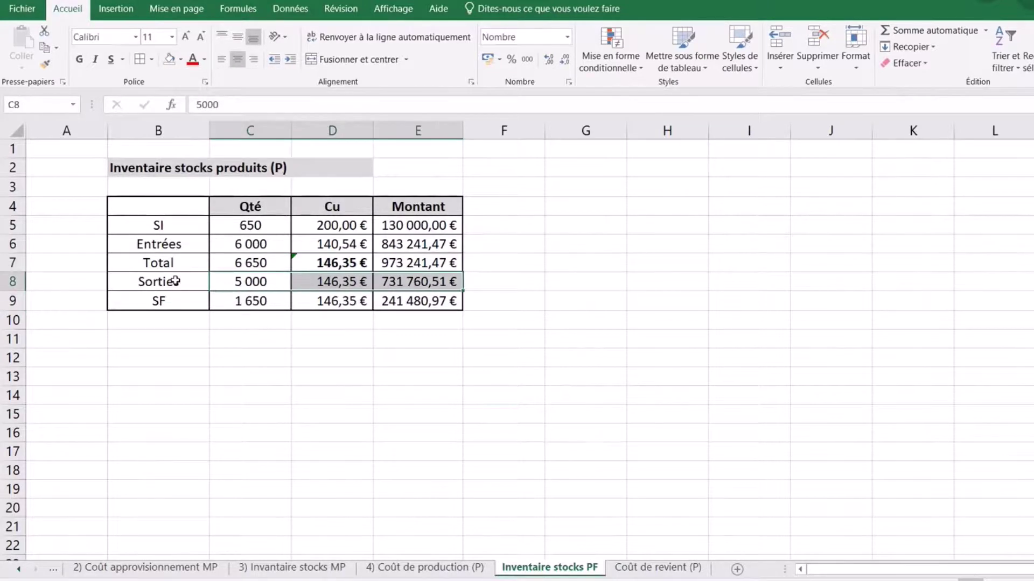
pyautogui.moveTo(176, 281); pyautogui.dragTo(417, 284)
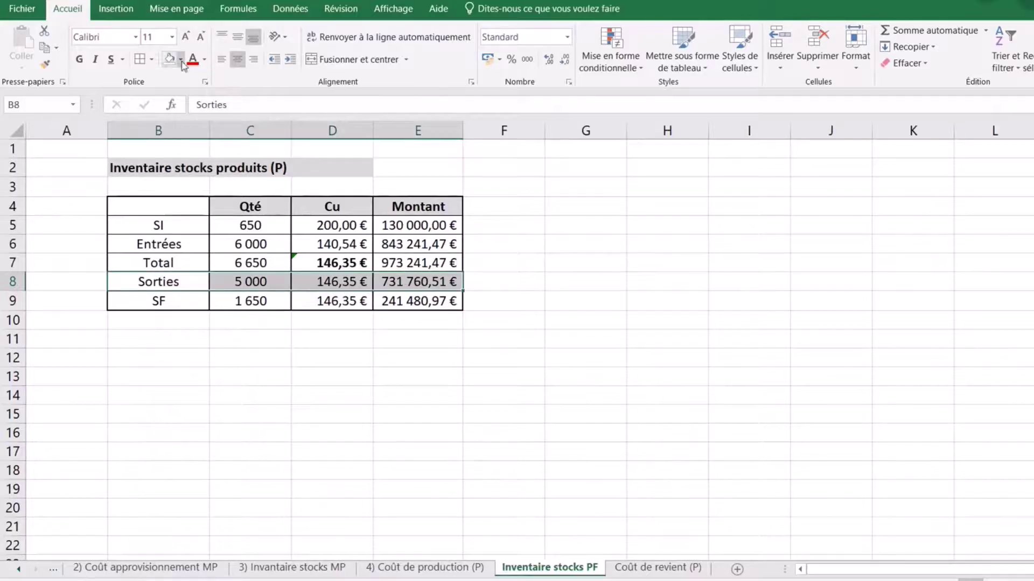
pyautogui.click(181, 59)
pyautogui.click(277, 131)
pyautogui.click(618, 312)
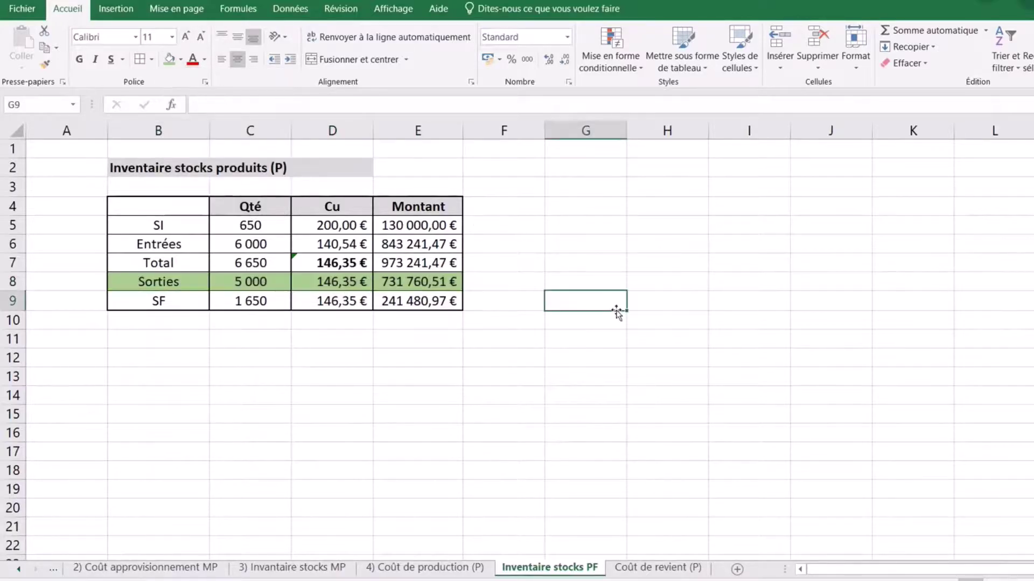
# Link the Coût de production (P) quantity in C5 of the Coût de revient (P) sheet to 'Inventaire stocks PF'!C8.
pyautogui.click(657, 568)
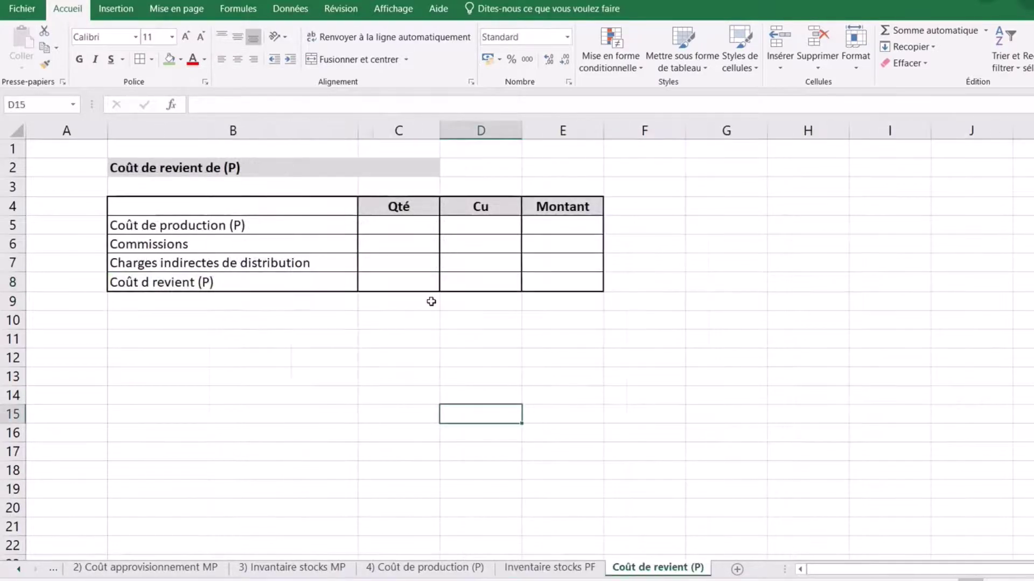
pyautogui.click(411, 227)
pyautogui.write('=')
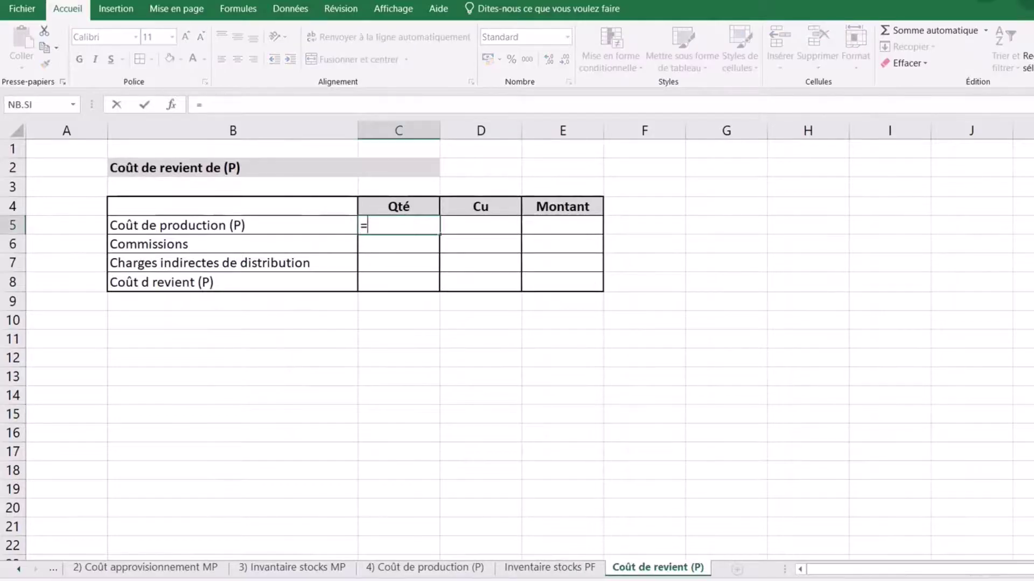
pyautogui.click(549, 568)
pyautogui.click(266, 282)
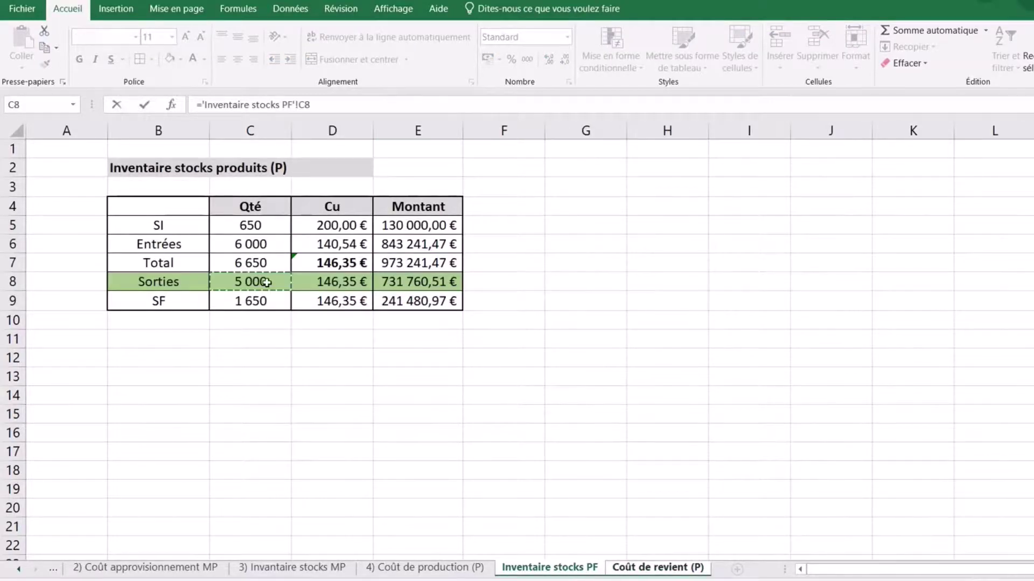
pyautogui.press('Return')
# Extend the stock link formula from C5 across D5:E5 to bring in the unit cost and amount.
pyautogui.click(433, 225)
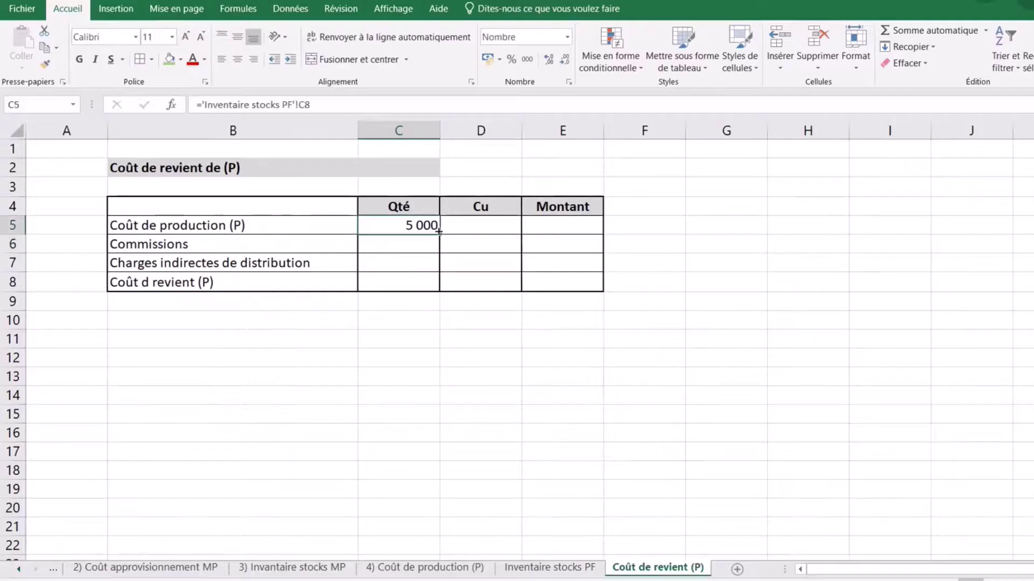
pyautogui.moveTo(439, 232); pyautogui.dragTo(506, 248)
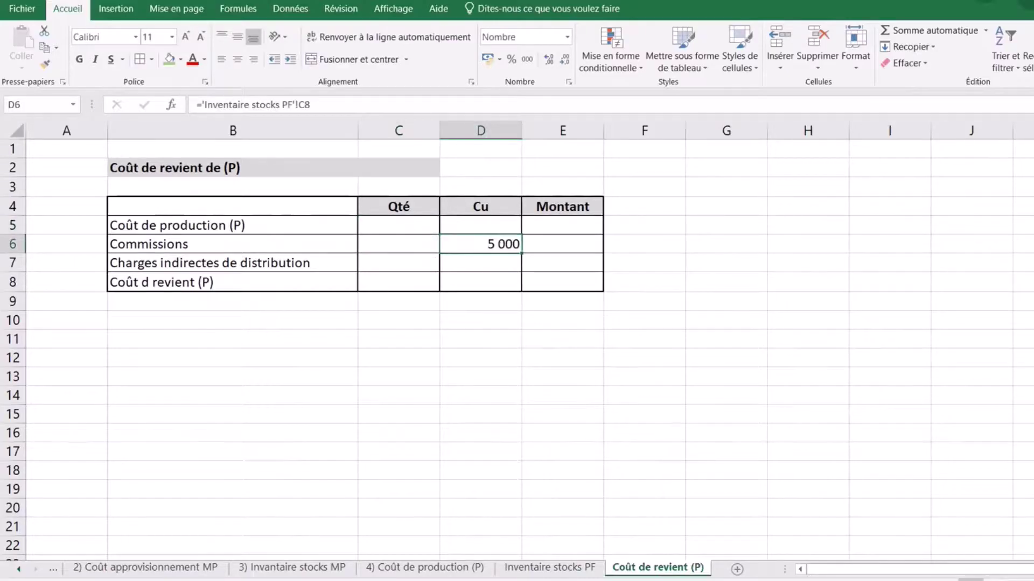
pyautogui.hotkey('ctrl', 'z')
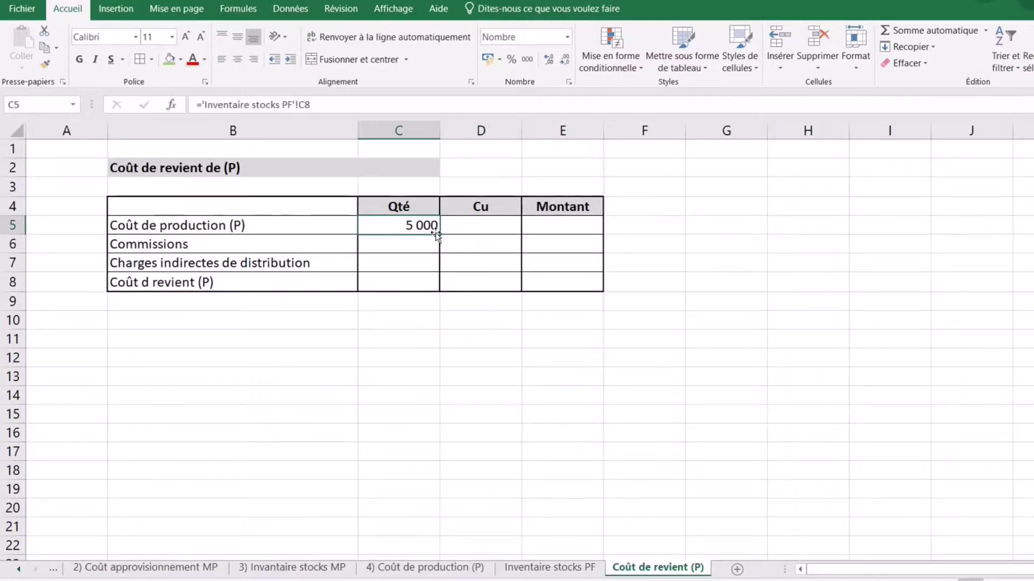
pyautogui.moveTo(438, 235); pyautogui.dragTo(565, 239)
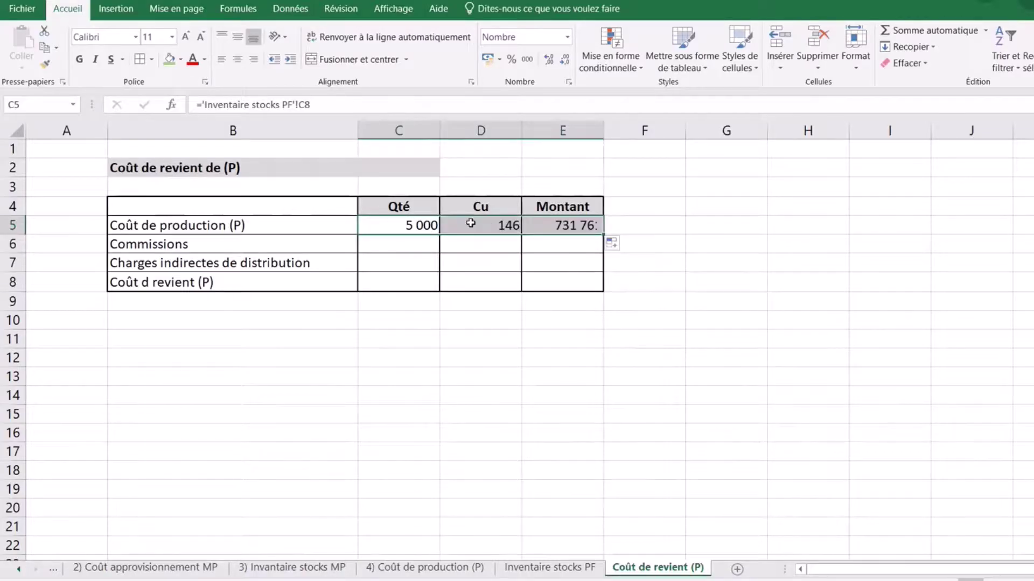
# Apply the euro accounting format to D5 and E5, and centre the quantity in C5.
pyautogui.click(472, 223)
pyautogui.click(487, 59)
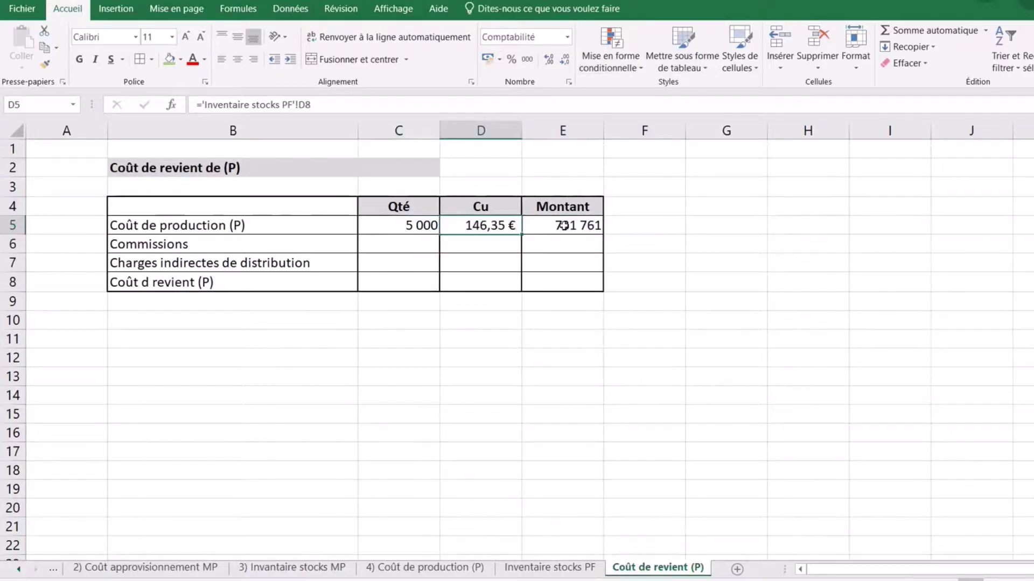
pyautogui.click(565, 227)
pyautogui.click(487, 59)
pyautogui.click(421, 225)
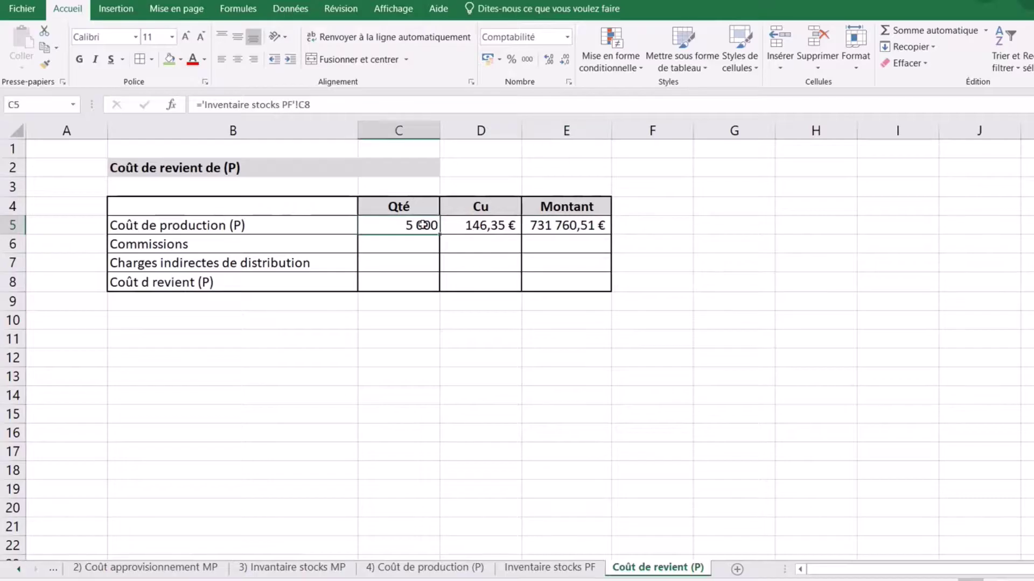
pyautogui.click(237, 59)
pyautogui.click(802, 301)
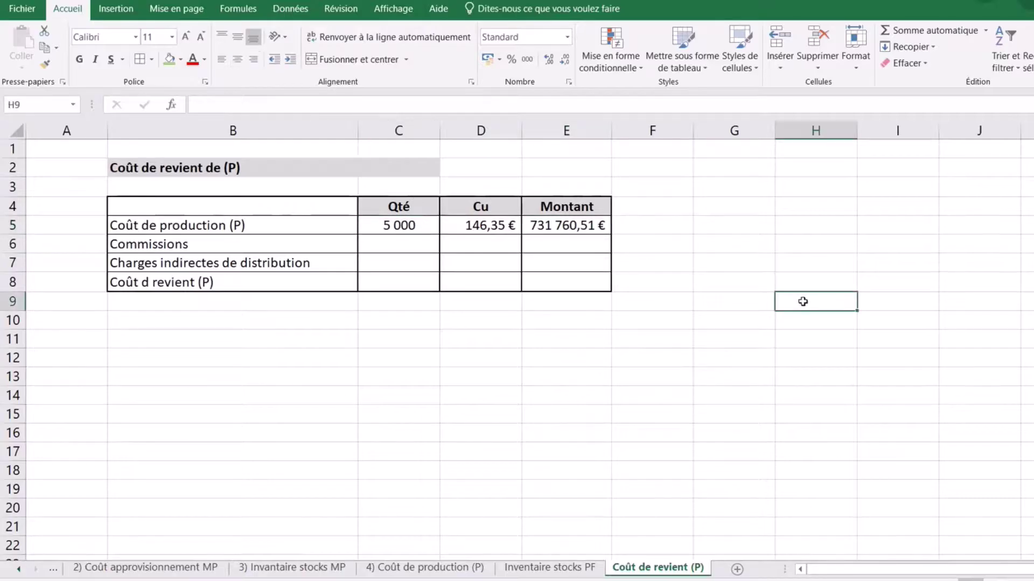
# Enter a quantity of 5000 in C6 and a unit cost of 5 in D6 for Commissions.
pyautogui.click(401, 246)
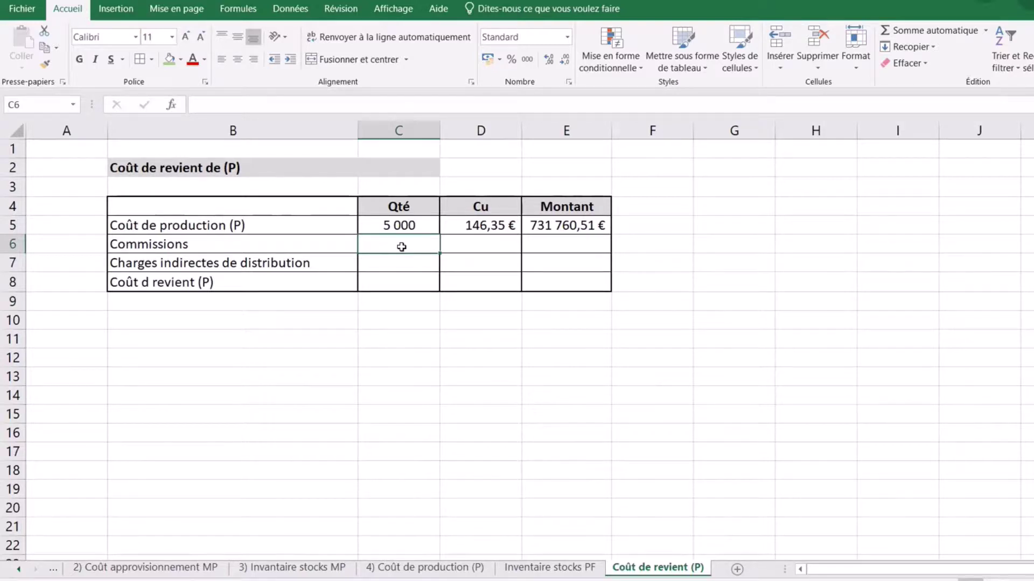
pyautogui.write('5000')
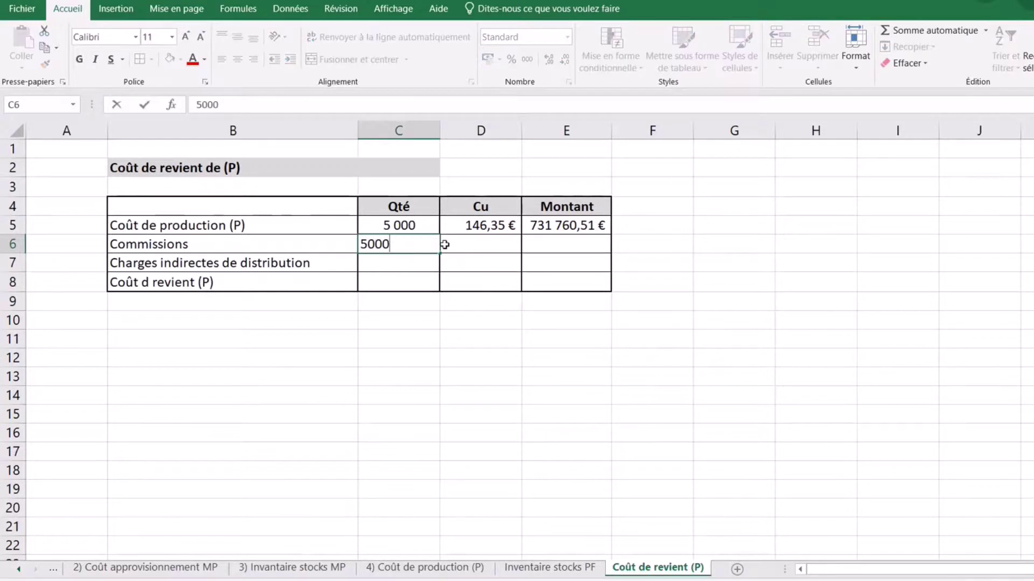
pyautogui.click(489, 245)
pyautogui.write('5')
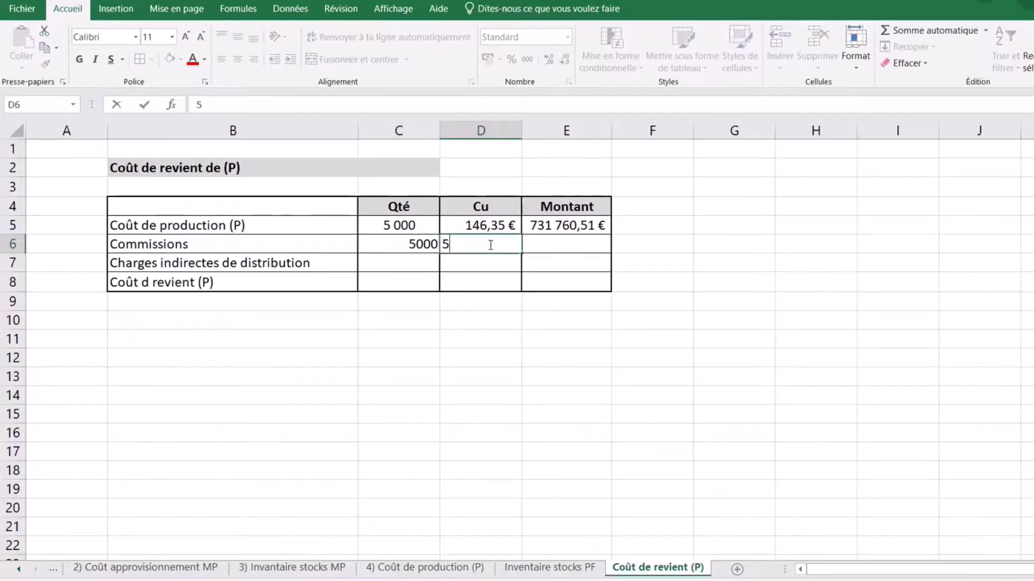
pyautogui.click(538, 318)
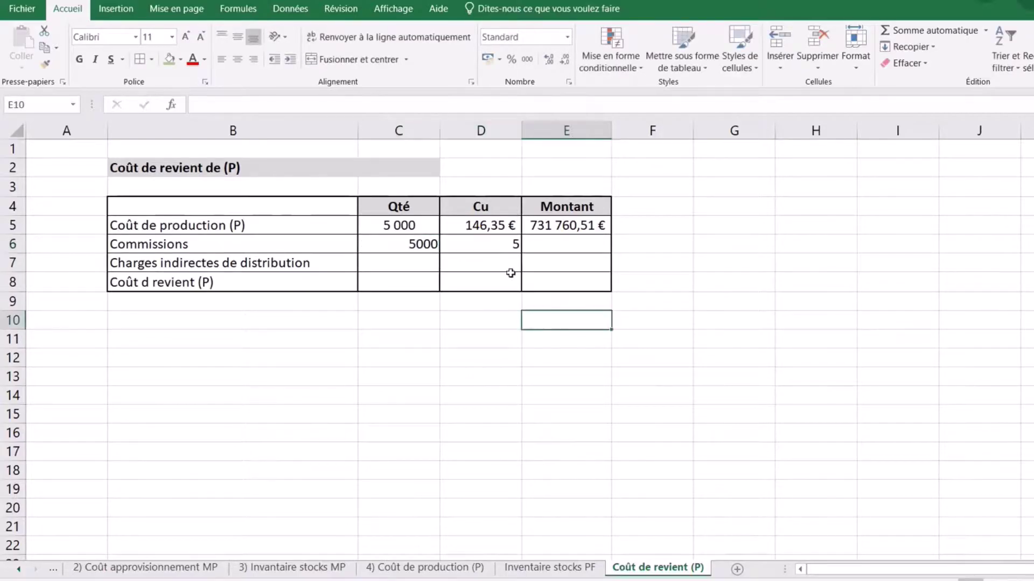
# Apply the euro accounting format to D6, then centre C6 and give it the same number format as C5.
pyautogui.click(491, 243)
pyautogui.click(489, 59)
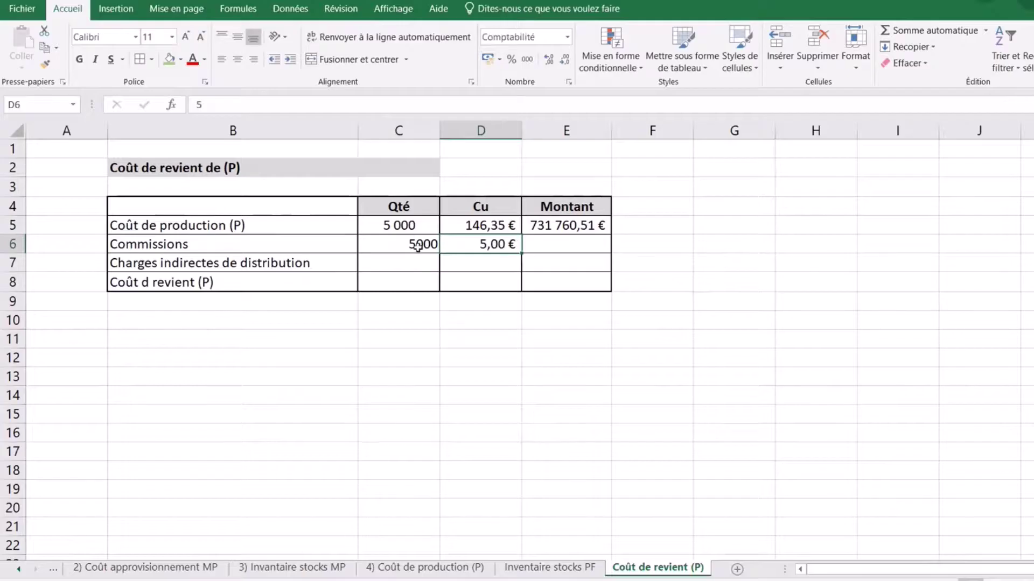
pyautogui.click(415, 244)
pyautogui.click(237, 59)
pyautogui.click(408, 223)
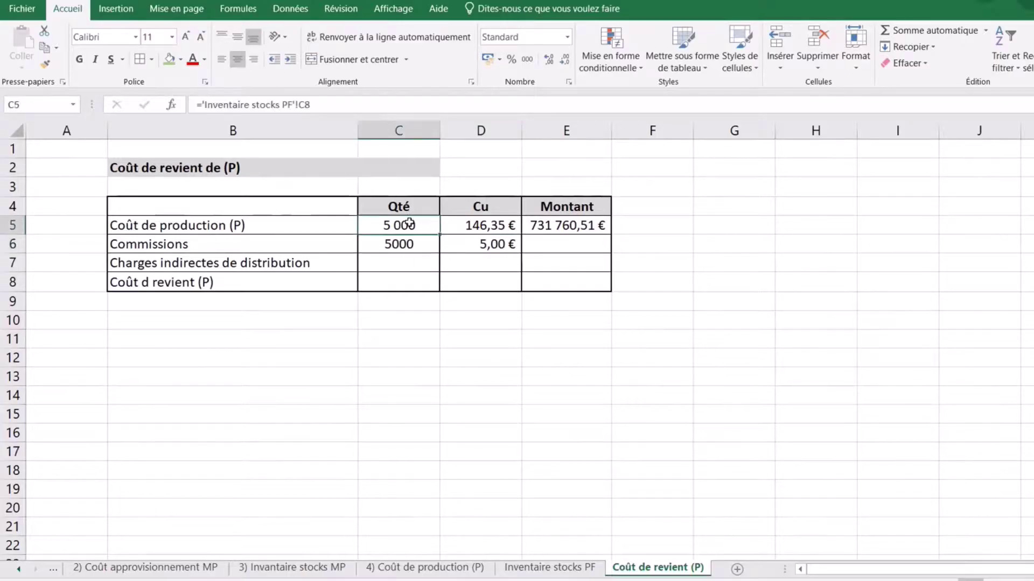
pyautogui.click(45, 62)
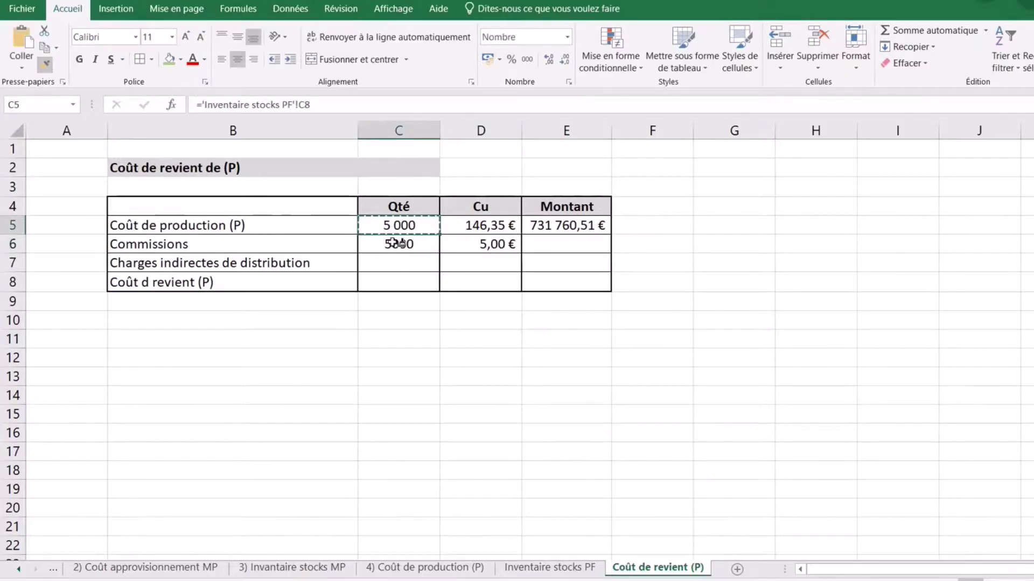
pyautogui.click(399, 244)
# Calculate the Commissions amount in E6 with the formula =C6*D6.
pyautogui.click(565, 240)
pyautogui.write('=')
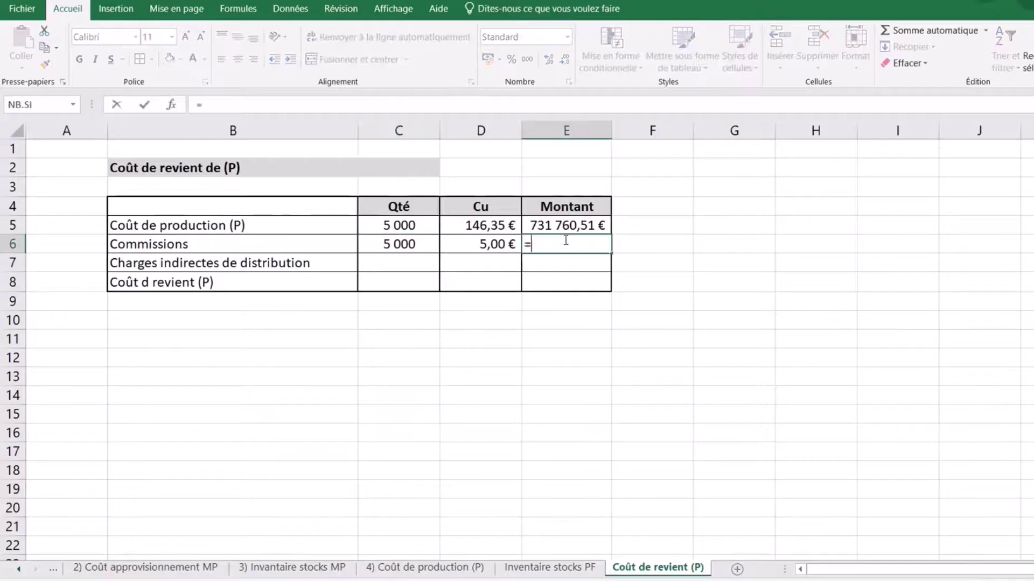
pyautogui.click(409, 242)
pyautogui.write('*')
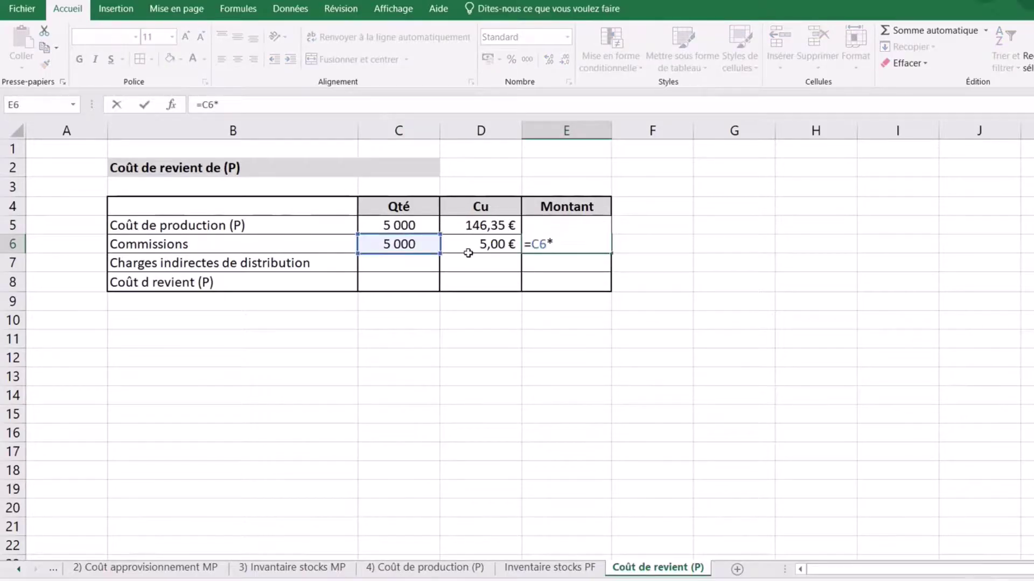
pyautogui.click(484, 246)
pyautogui.press('Return')
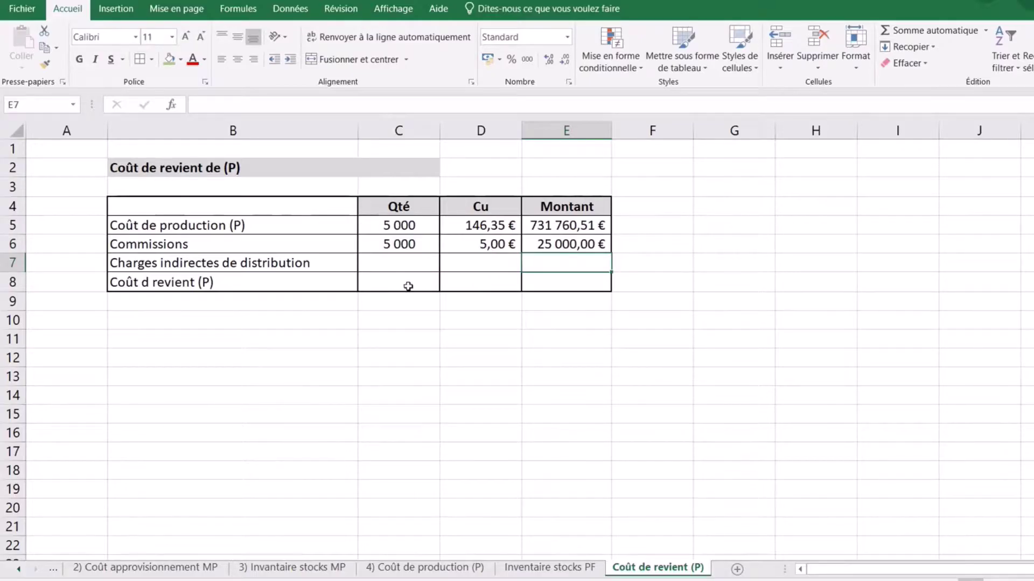
# Link the unit cost of Charges indirectes de distribution in D7 to the Distribution Coût de l'Uo, '1) TRCI'!H18.
pyautogui.click(477, 264)
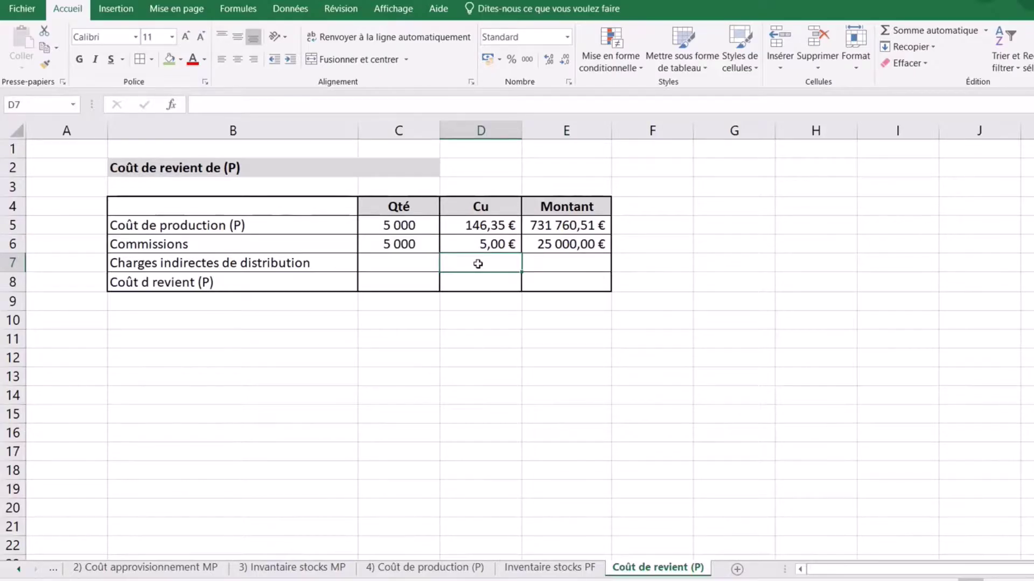
pyautogui.write('=')
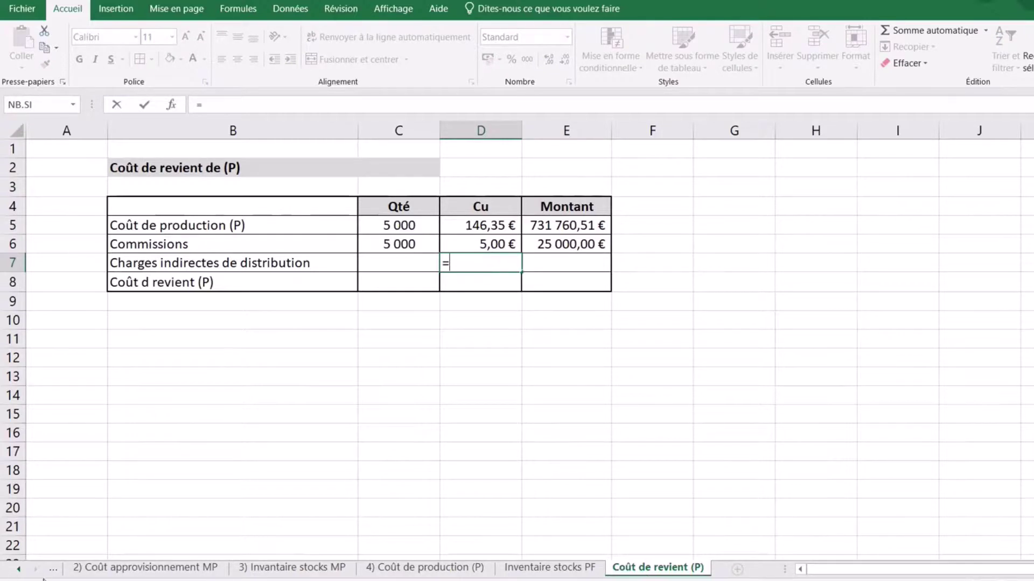
pyautogui.click(21, 571)
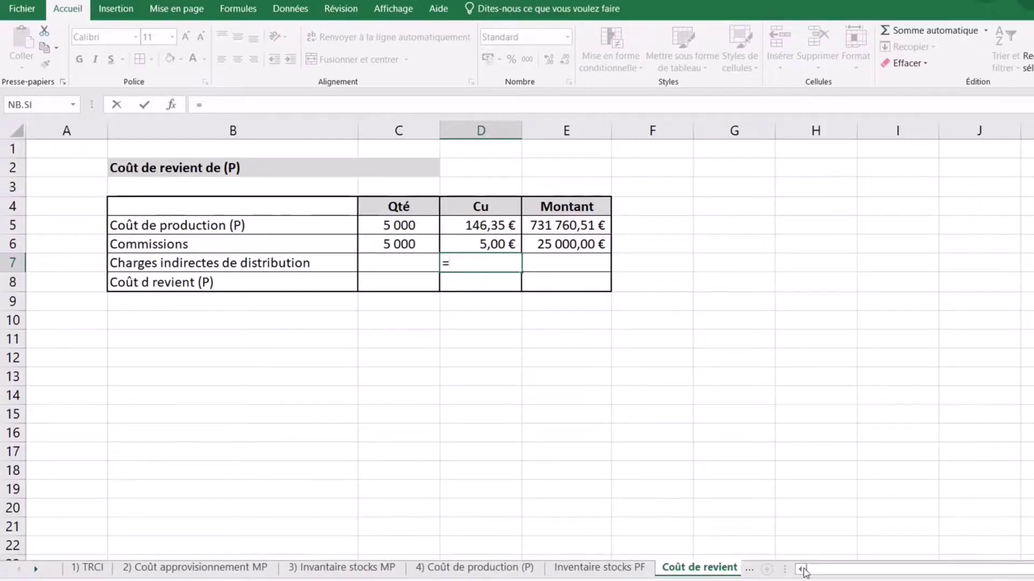
pyautogui.click(89, 568)
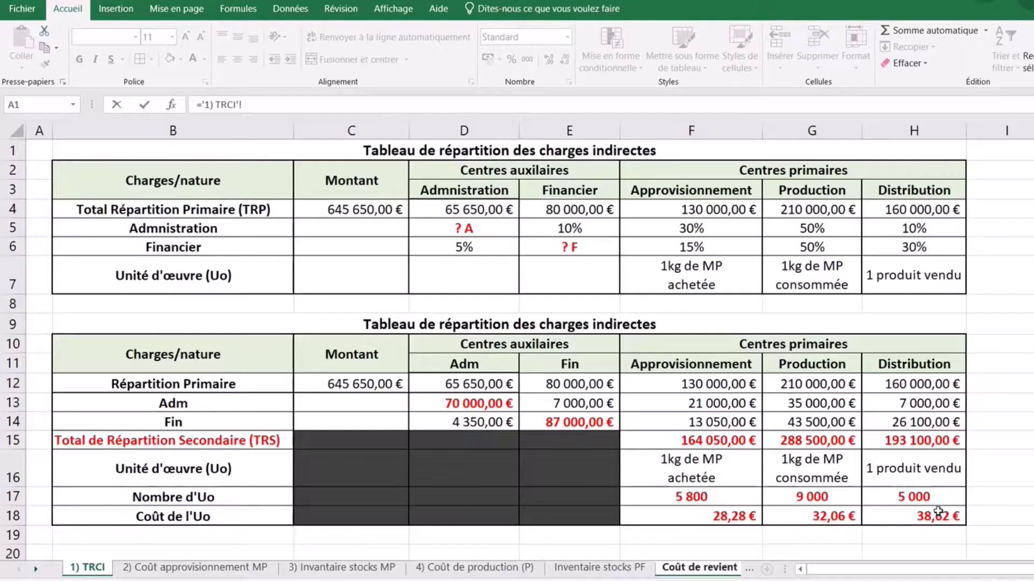
pyautogui.click(938, 512)
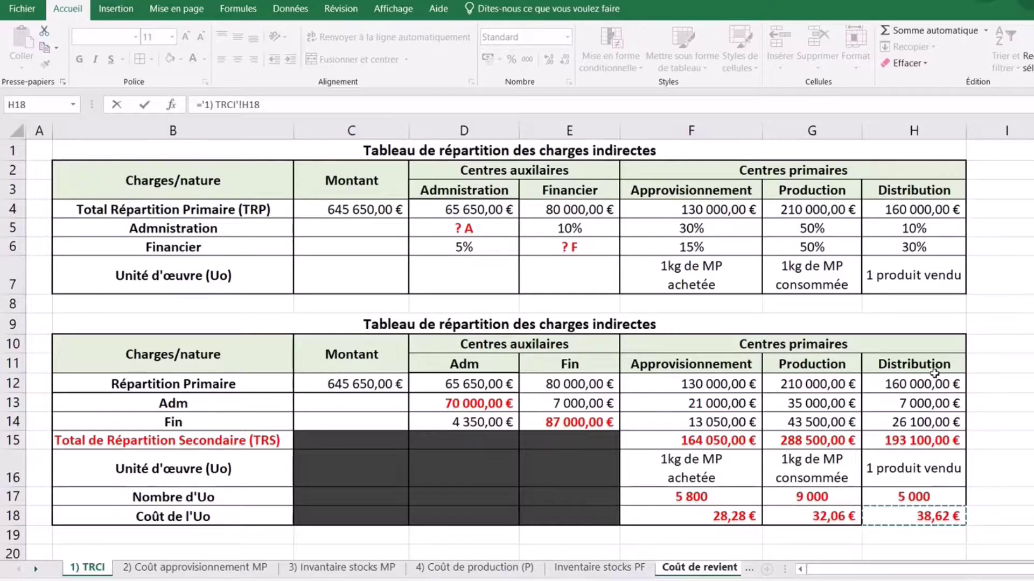
pyautogui.press('Return')
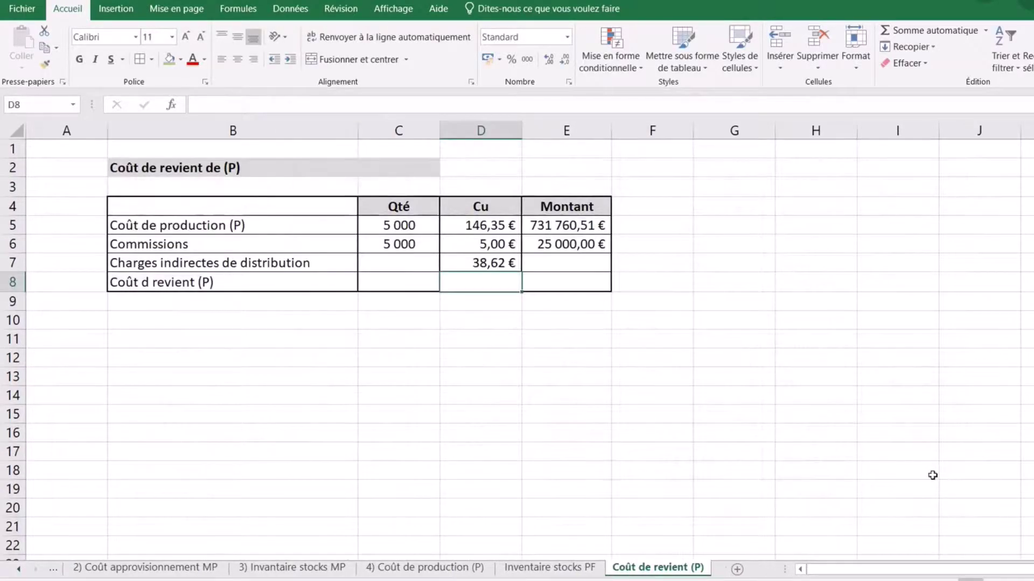
# Check the Distribution Nombre d'Uo on the 1) TRCI sheet and enter 5000 as the quantity in C7 of Coût de revient (P).
pyautogui.click(385, 268)
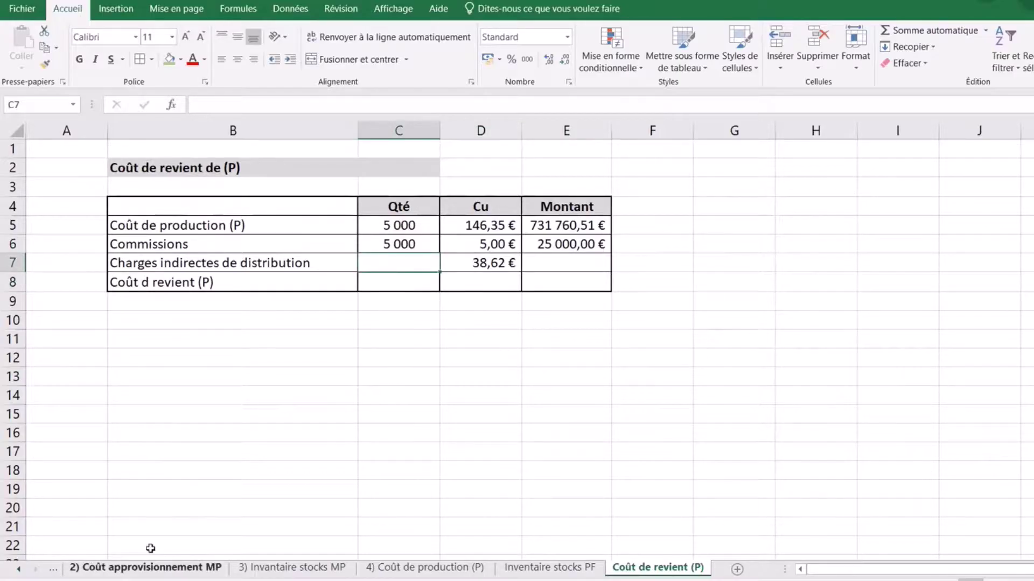
pyautogui.moveTo(783, 569); pyautogui.dragTo(849, 569)
pyautogui.click(19, 571)
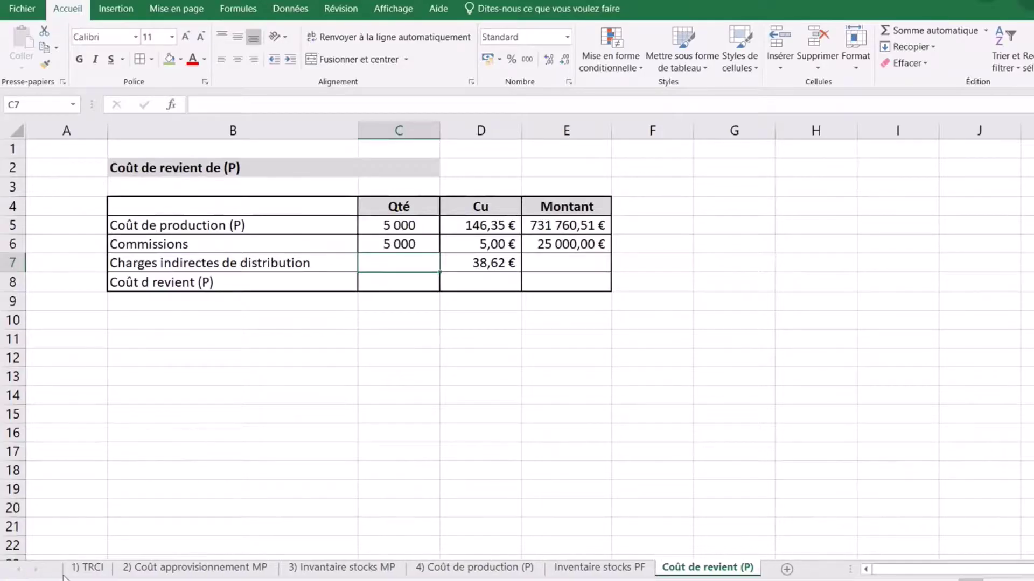
pyautogui.click(86, 568)
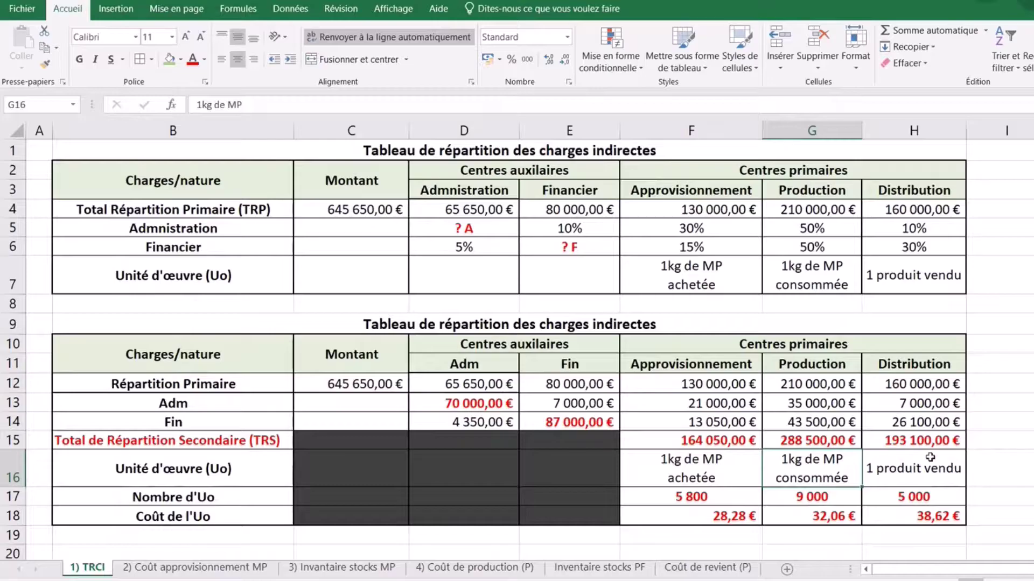
pyautogui.click(709, 569)
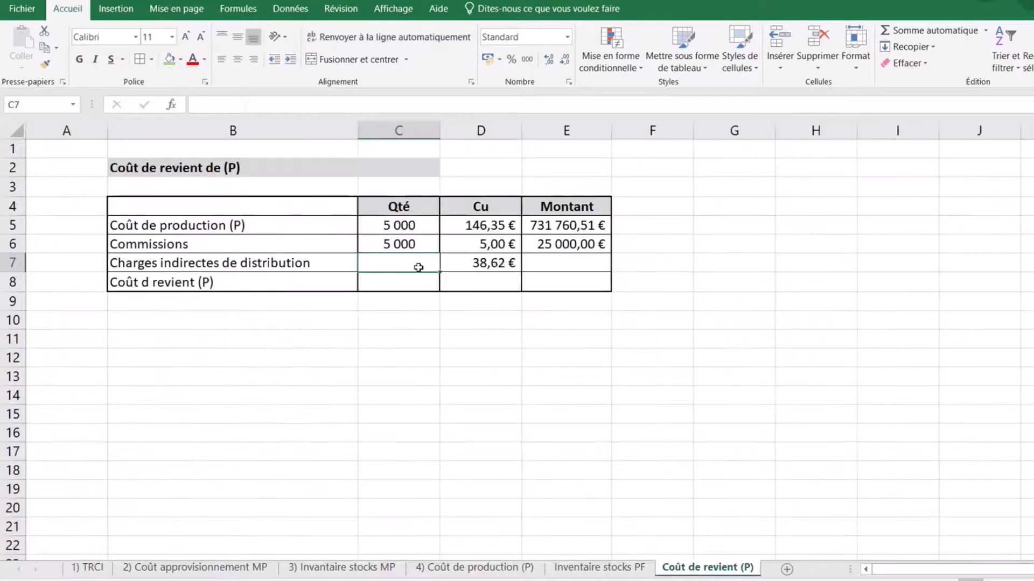
pyautogui.write('5000')
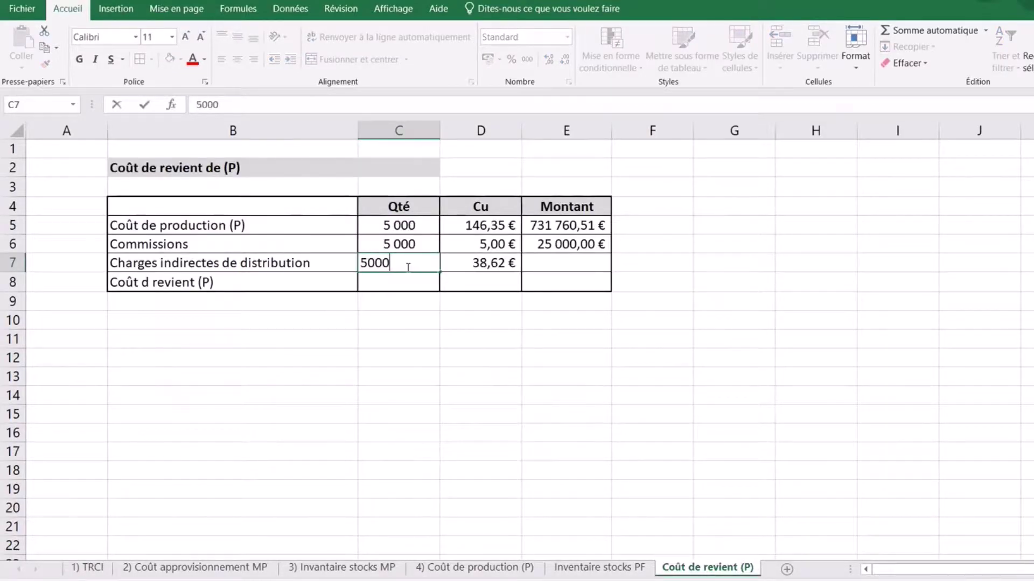
pyautogui.click(503, 315)
# Copy the formatting of the Commissions quantity in C6 onto the Charges indirectes de distribution quantity in C7.
pyautogui.click(412, 242)
pyautogui.click(45, 63)
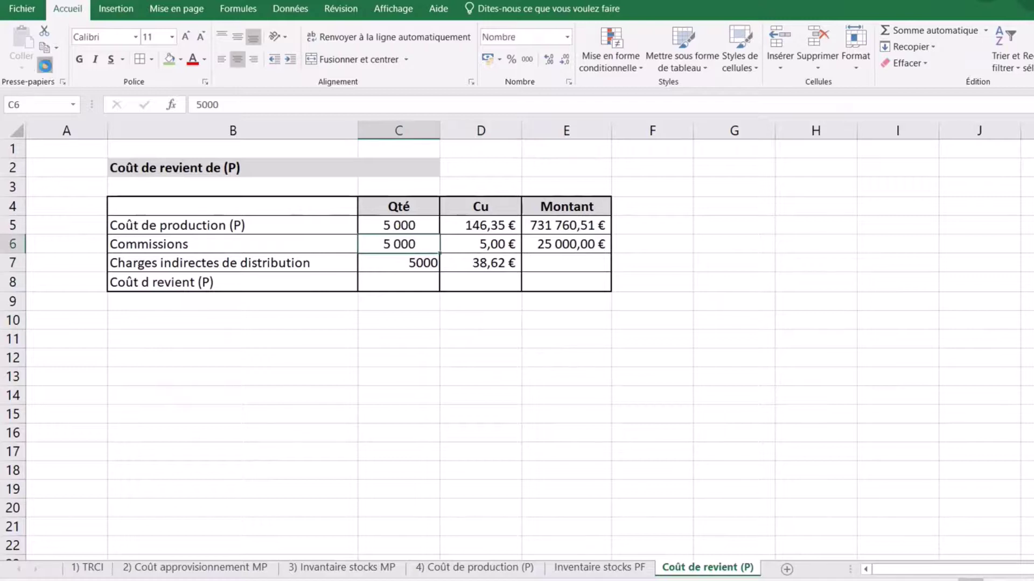
pyautogui.click(423, 263)
# Calculate the Charges indirectes de distribution amount in E7 with the formula =C7*D7.
pyautogui.click(535, 263)
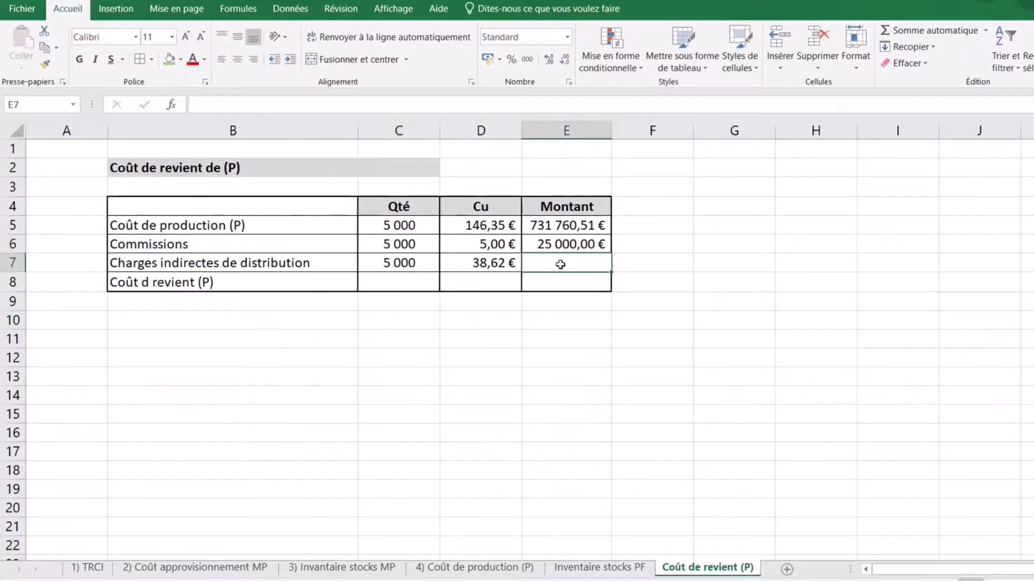
pyautogui.write('=')
pyautogui.click(397, 263)
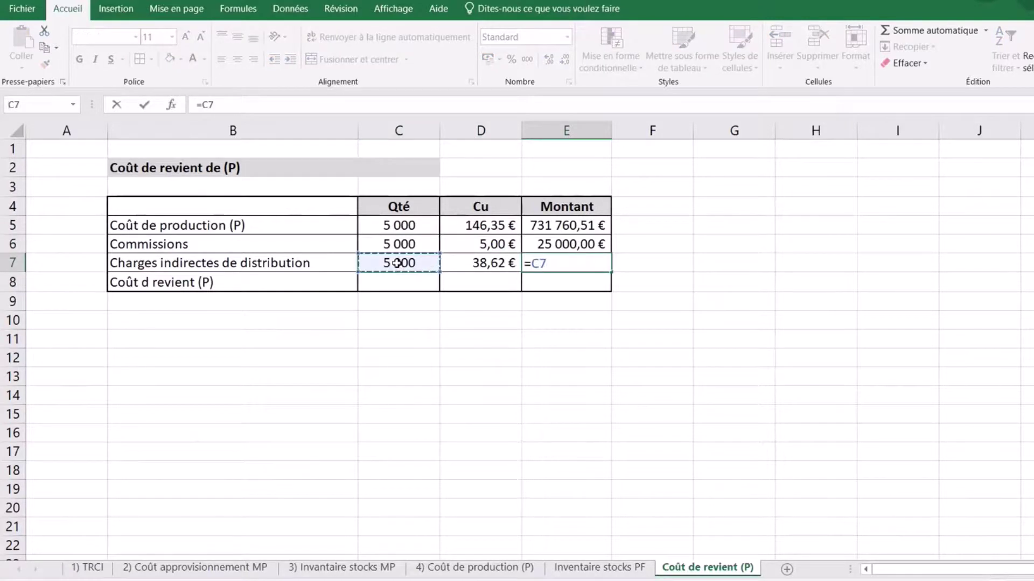
pyautogui.write('*')
pyautogui.click(485, 263)
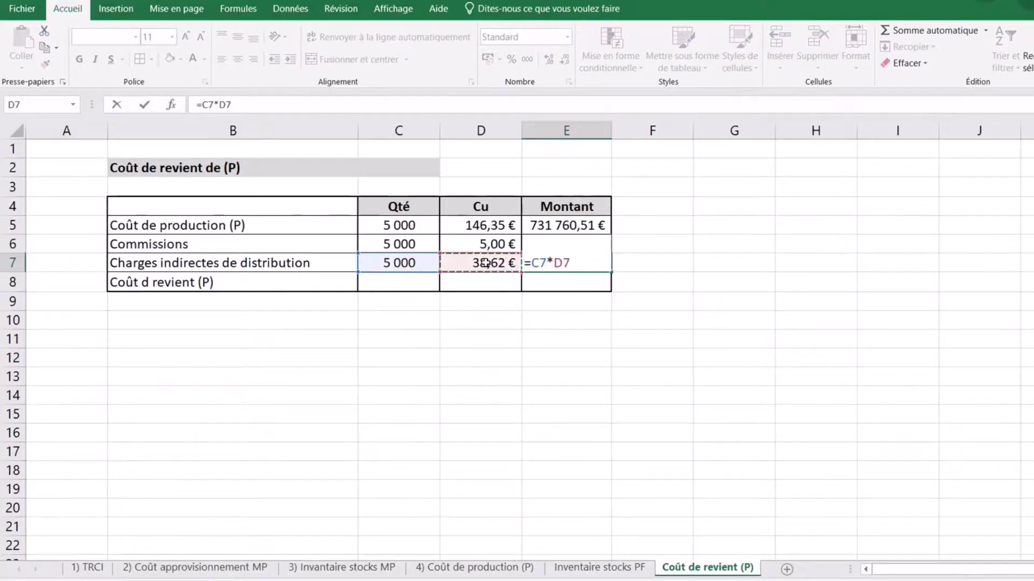
pyautogui.press('Return')
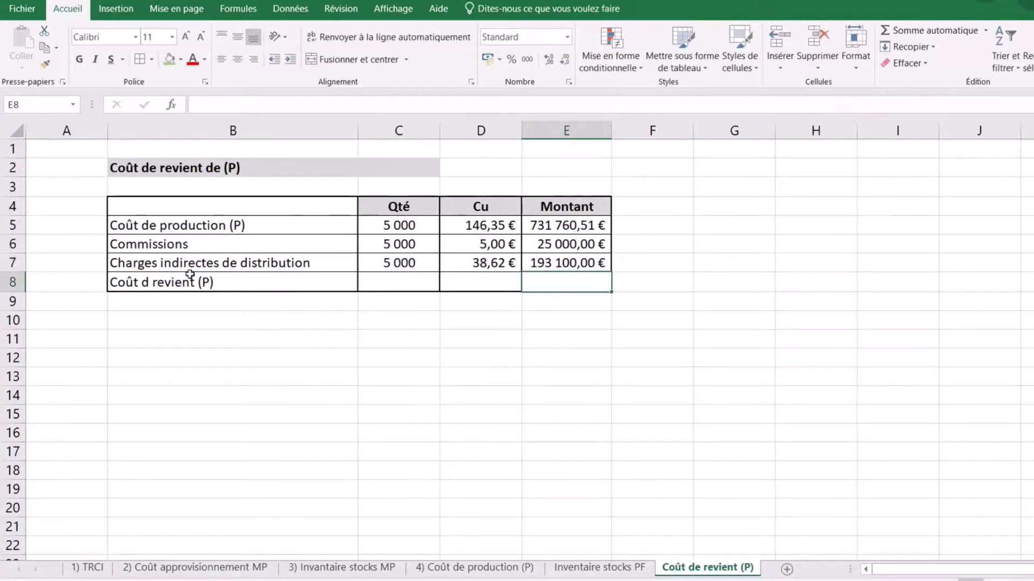
# Make the final cost row B8:E8 bold and centred.
pyautogui.moveTo(188, 280); pyautogui.dragTo(551, 283)
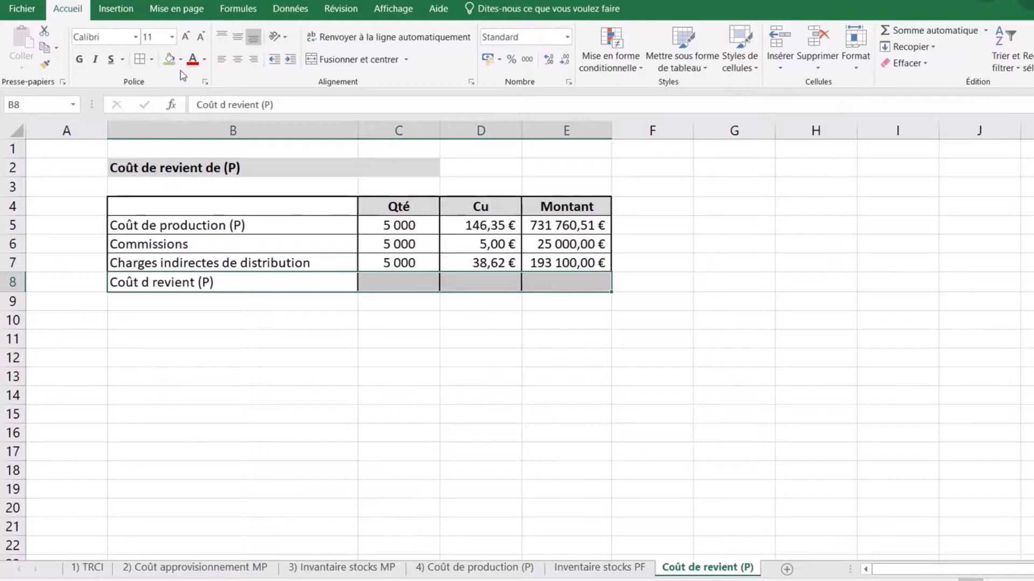
pyautogui.click(79, 59)
pyautogui.click(239, 61)
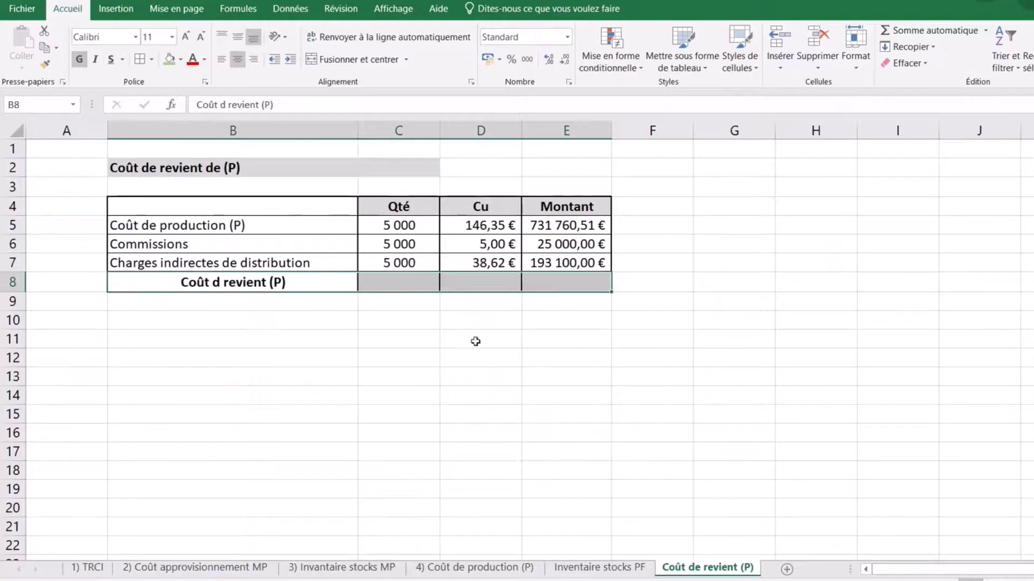
pyautogui.click(472, 341)
# Enter 5000 as the quantity in C8, copy the format of C7 onto it and make it bold.
pyautogui.click(397, 283)
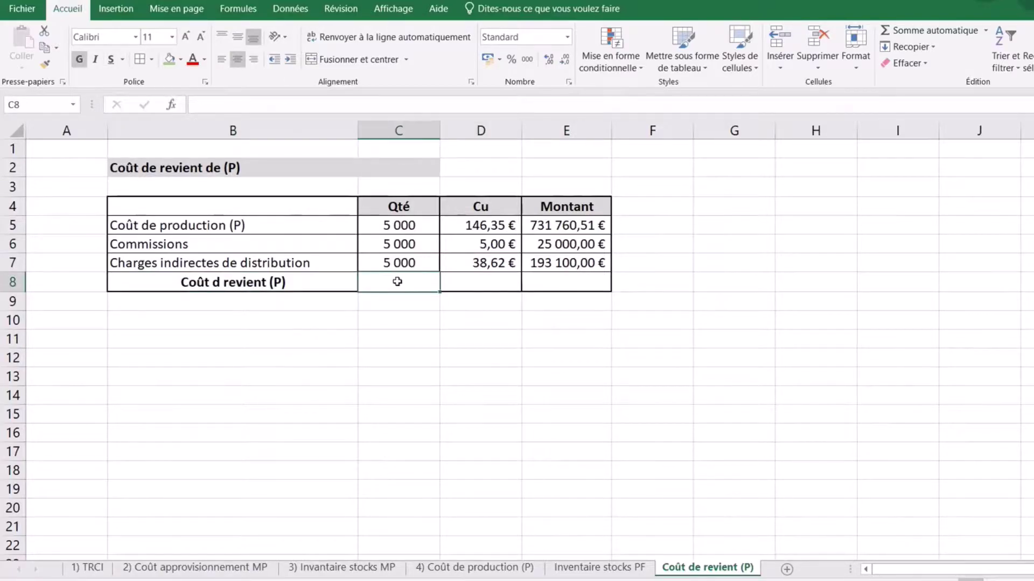
pyautogui.write('5000')
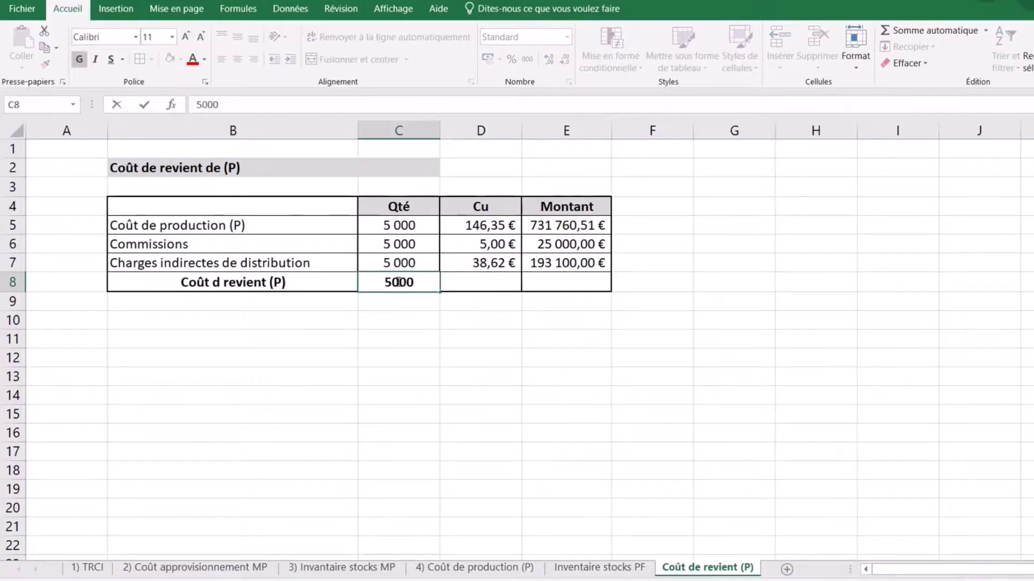
pyautogui.click(412, 377)
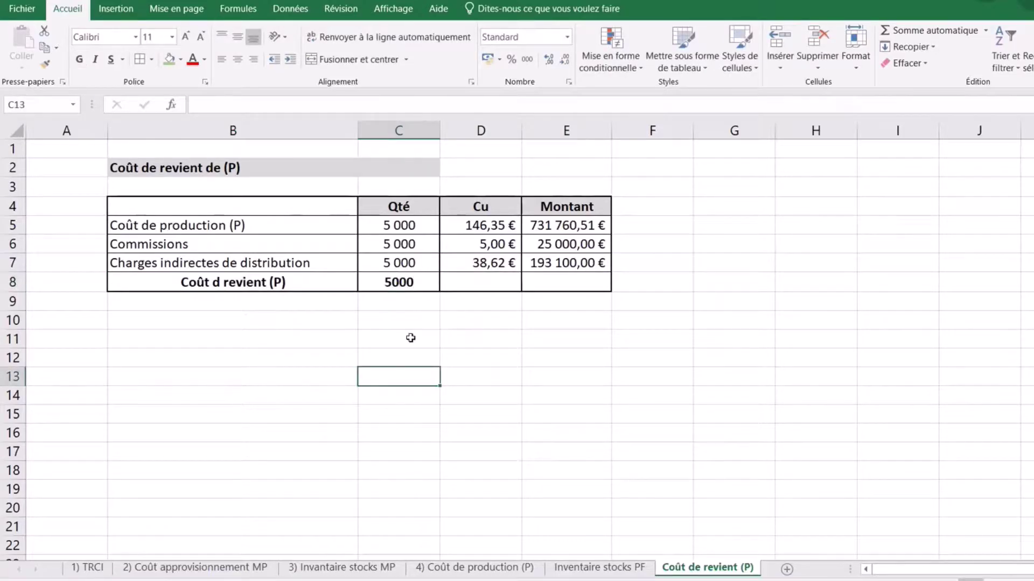
pyautogui.click(410, 266)
pyautogui.click(44, 63)
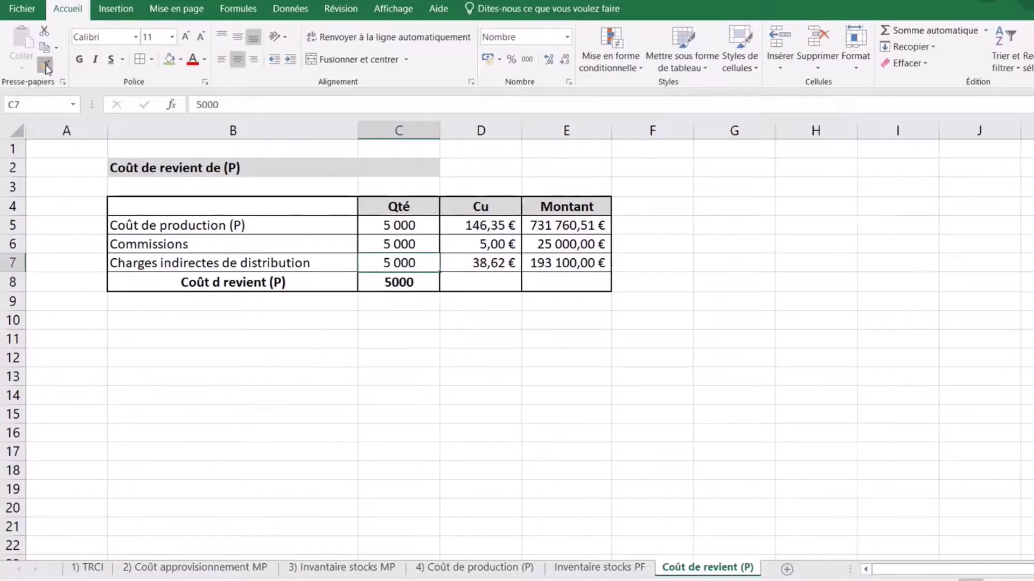
pyautogui.click(408, 284)
pyautogui.click(80, 59)
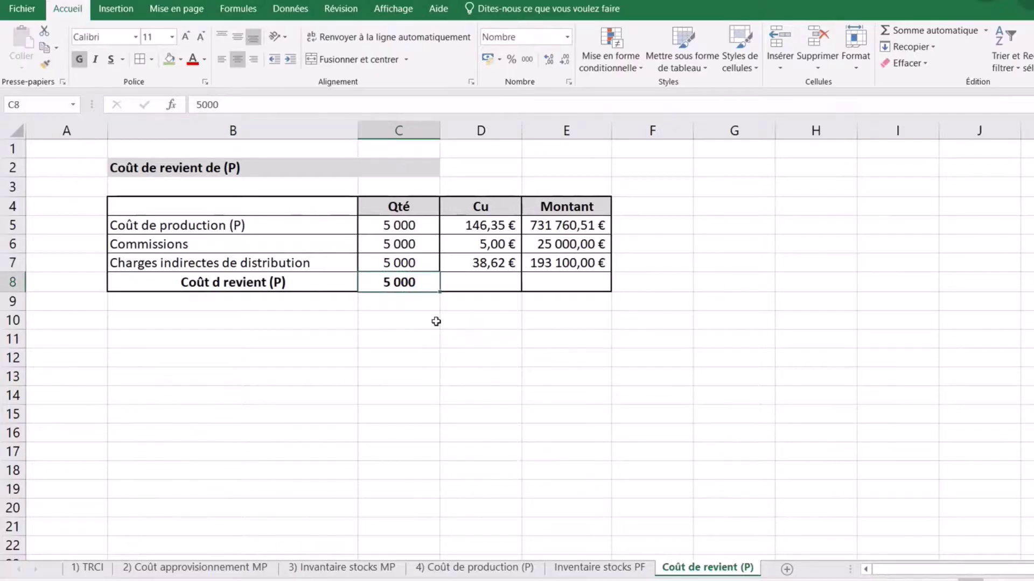
# Total the three Montant amounts in E8 with AutoSum.
pyautogui.click(573, 281)
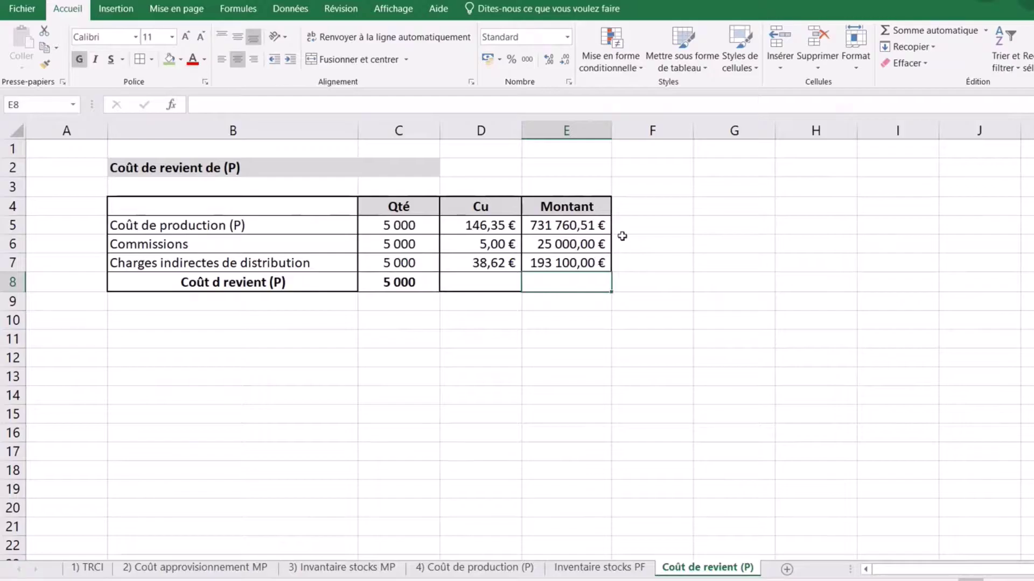
pyautogui.click(920, 33)
pyautogui.press('Return')
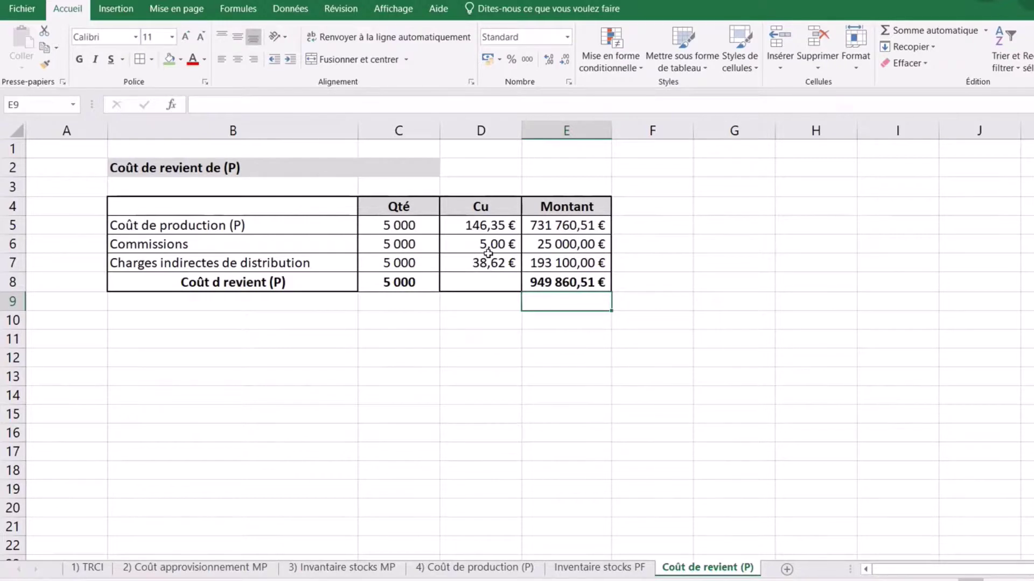
# Calculate the unit cost of the final cost row in D8 with the formula =E8/C8.
pyautogui.click(486, 283)
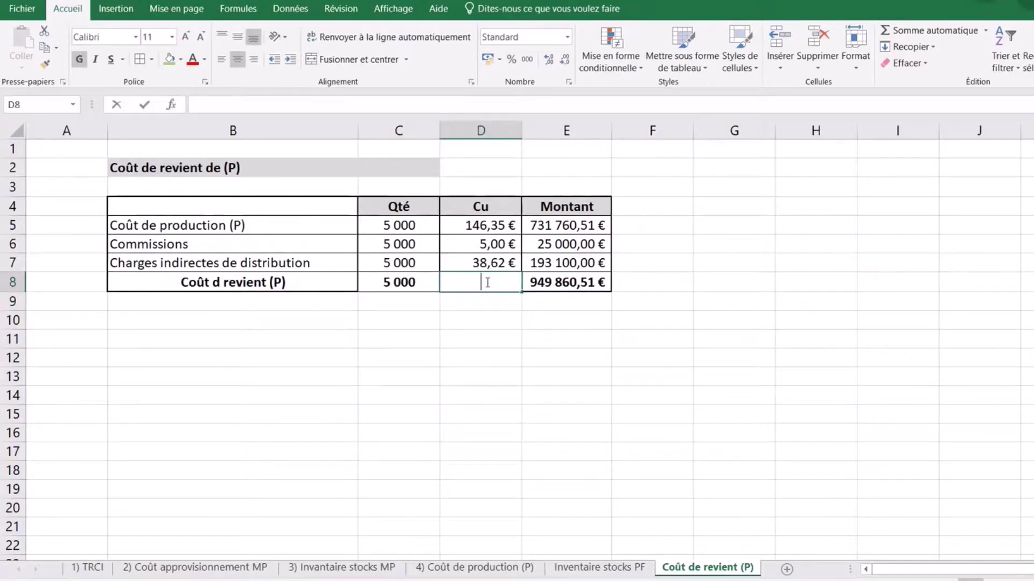
pyautogui.write('=')
pyautogui.click(570, 283)
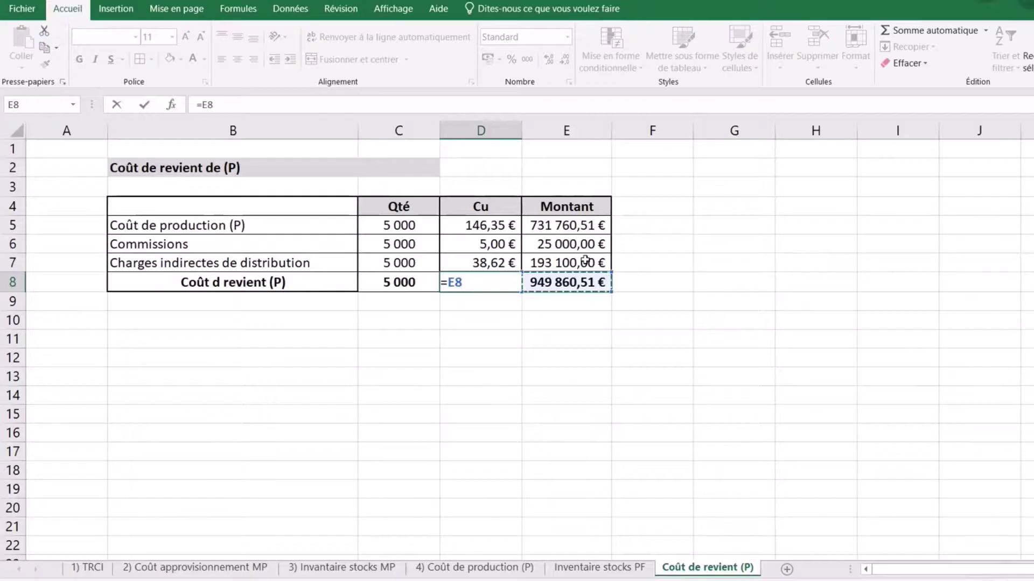
pyautogui.write('/')
pyautogui.click(397, 280)
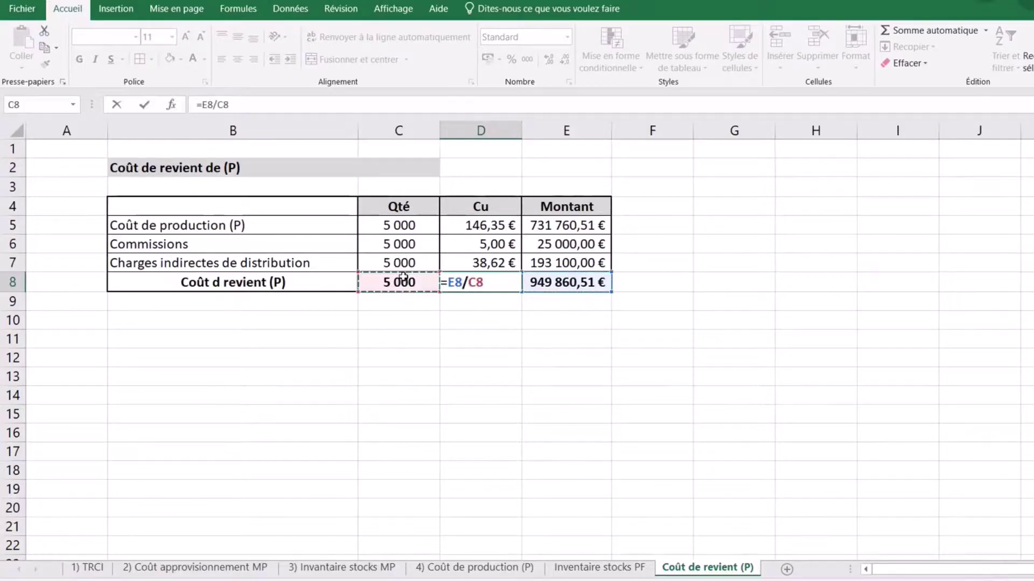
pyautogui.press('Return')
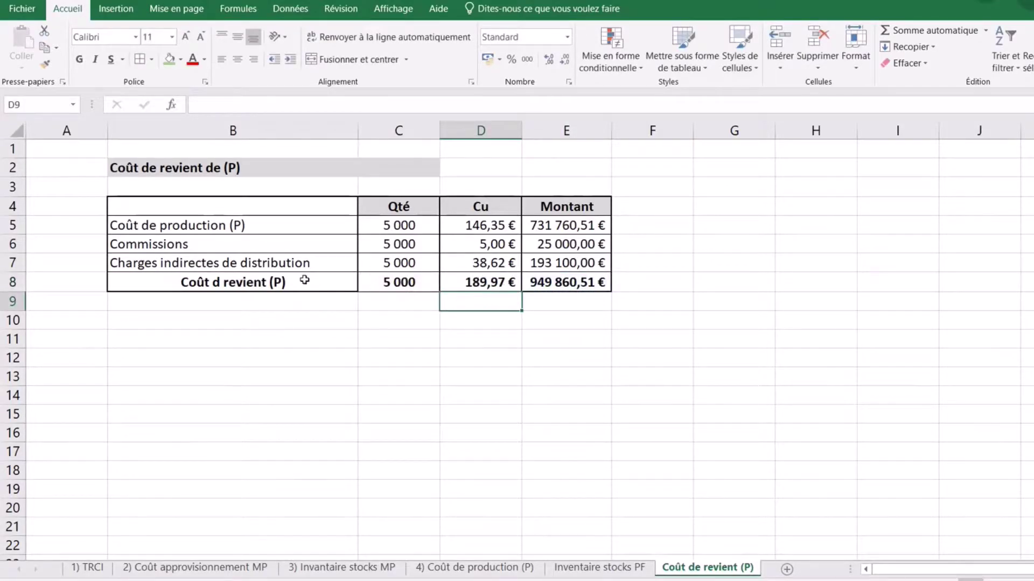
# Add a bottom border to the final cost row B8:E8.
pyautogui.moveTo(309, 280); pyautogui.dragTo(554, 281)
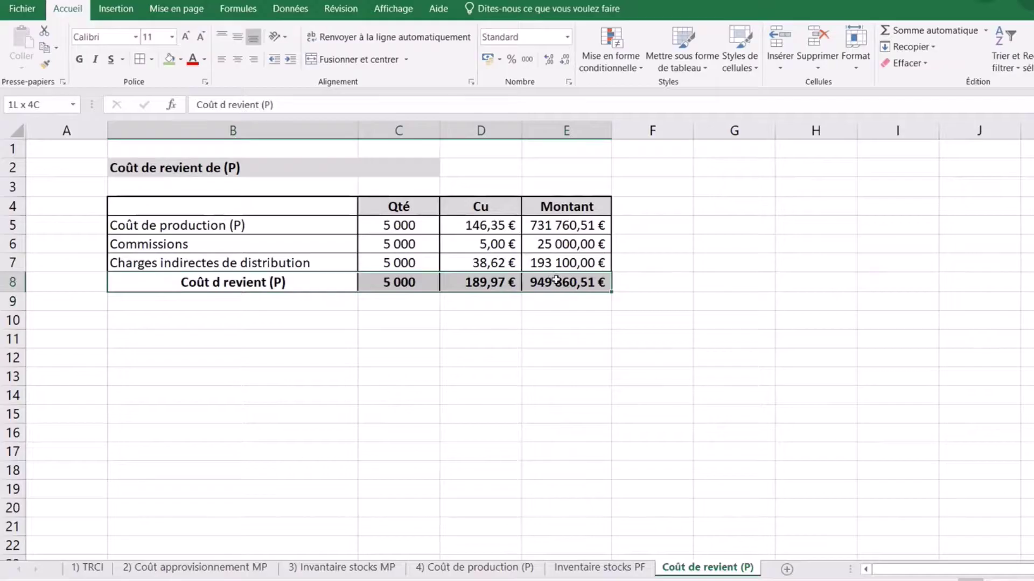
pyautogui.click(152, 59)
pyautogui.click(233, 450)
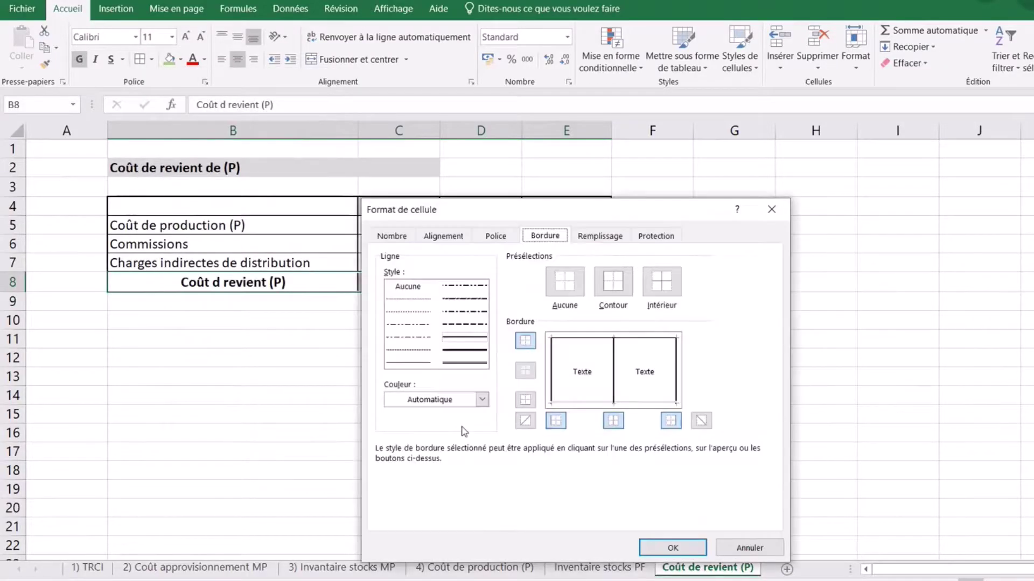
pyautogui.click(593, 405)
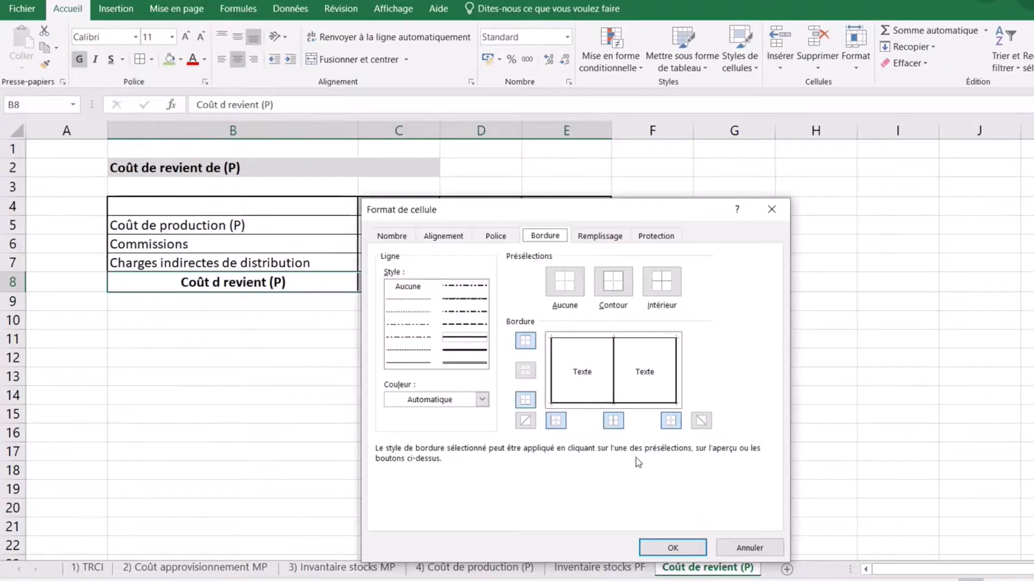
pyautogui.click(672, 548)
pyautogui.click(237, 389)
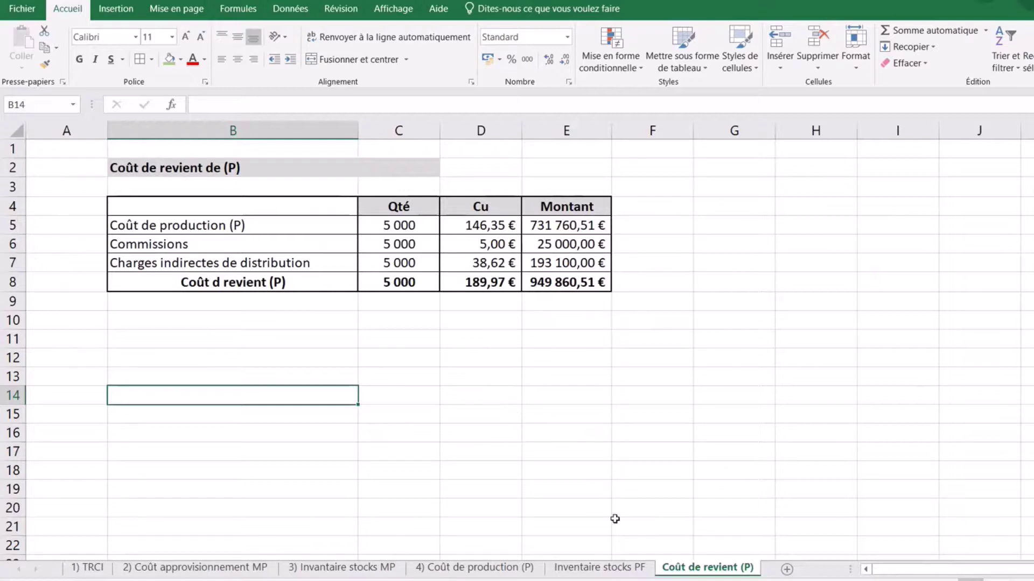
# Rename the Inventaire stocks PF sheet to 5) Inventaire stocks PF.
pyautogui.click(574, 573)
pyautogui.doubleClick(554, 573)
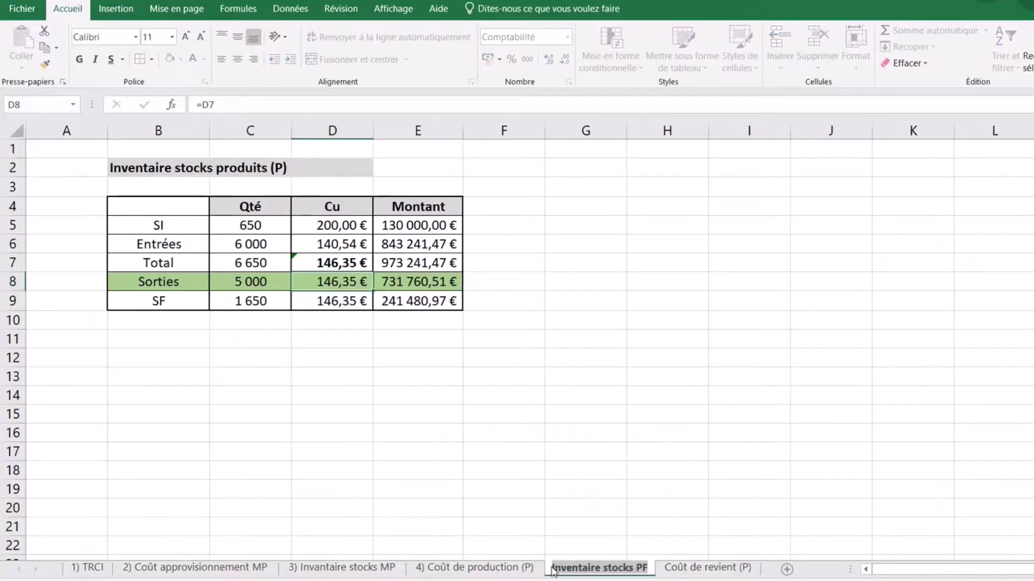
pyautogui.click(553, 571)
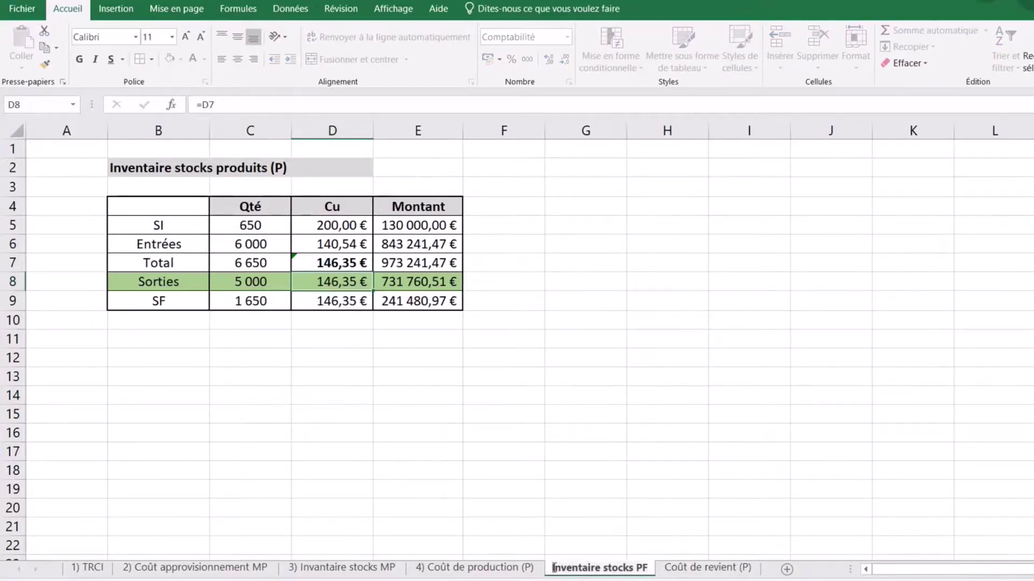
pyautogui.write('5)')
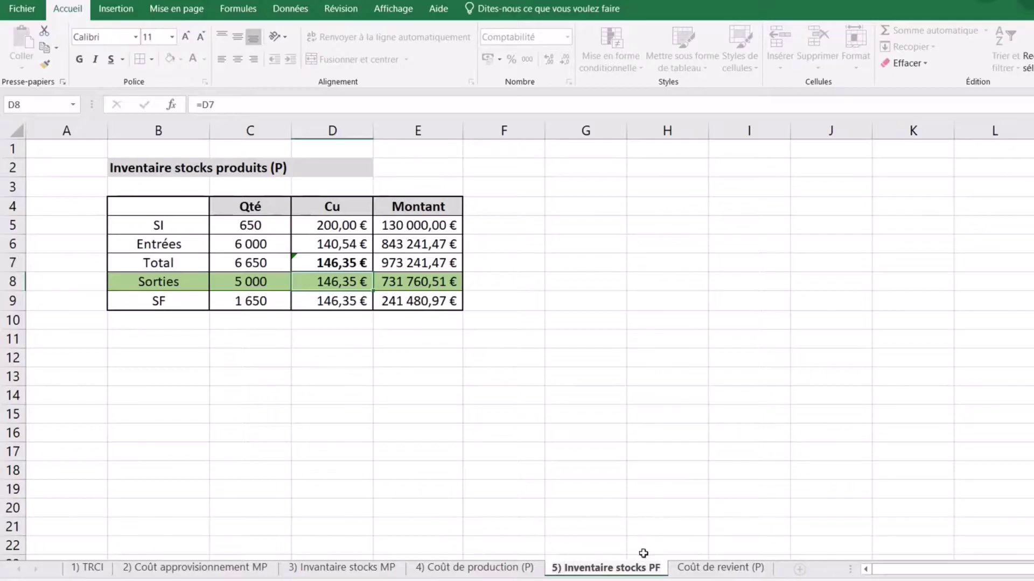
# Rename the Coût de revient (P) sheet to 6) Coût de revient (P).
pyautogui.click(695, 570)
pyautogui.doubleClick(695, 571)
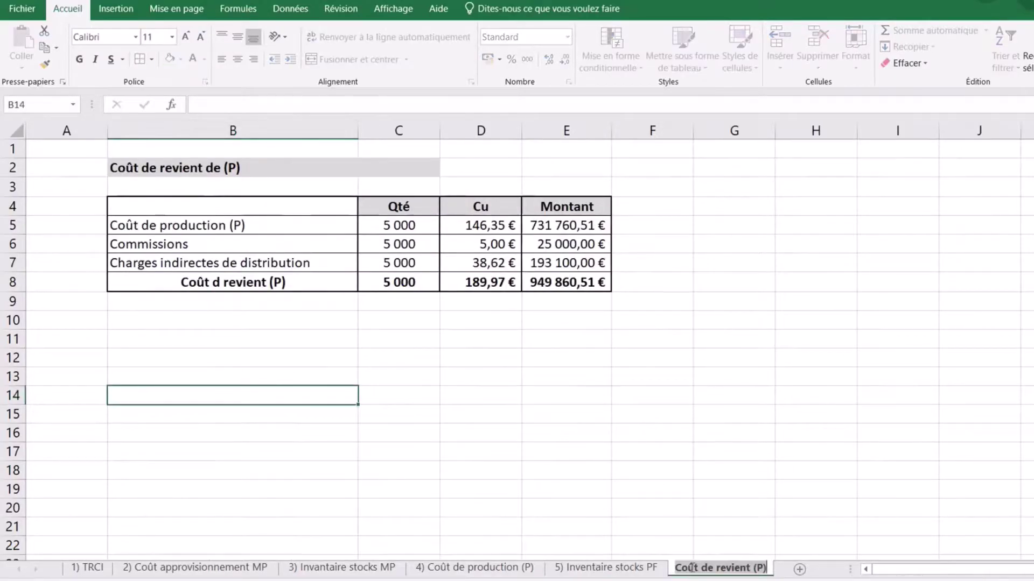
pyautogui.click(677, 570)
pyautogui.write('6')
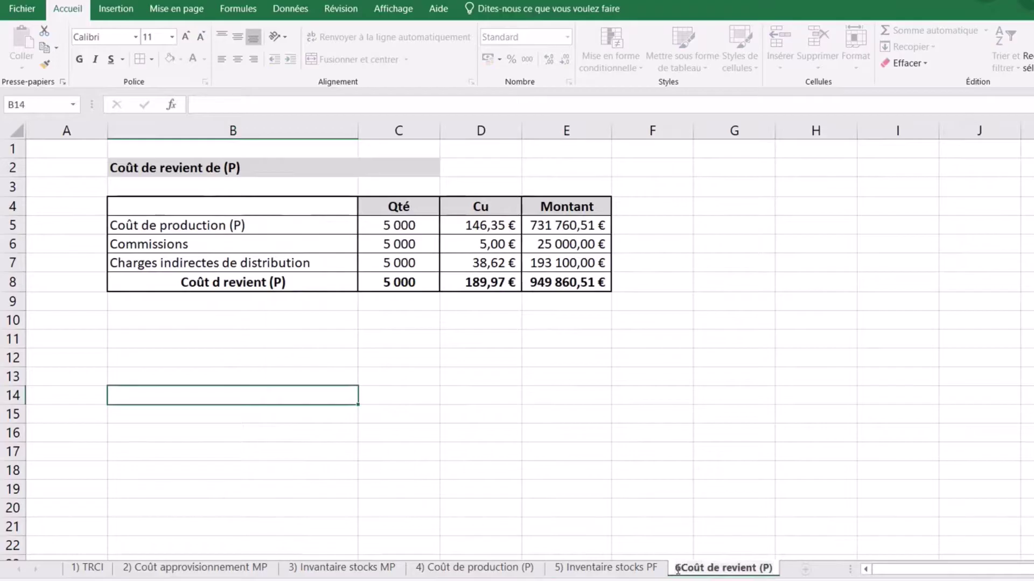
pyautogui.write(')')
pyautogui.press('Return')
pyautogui.click(772, 503)
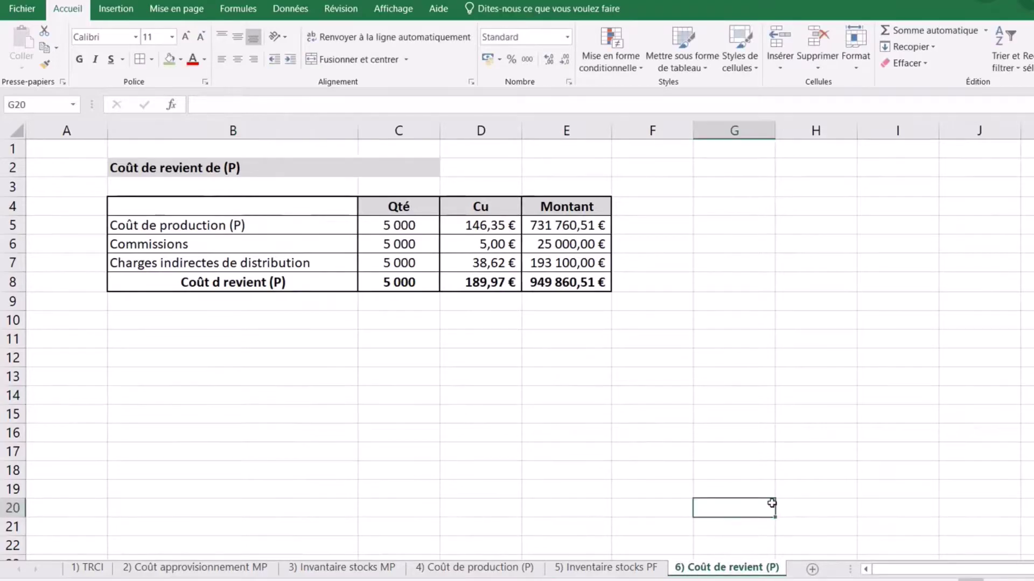
# Add a new sheet after 6) Coût de revient (P) and name it Résultat analytique (P).
pyautogui.click(812, 570)
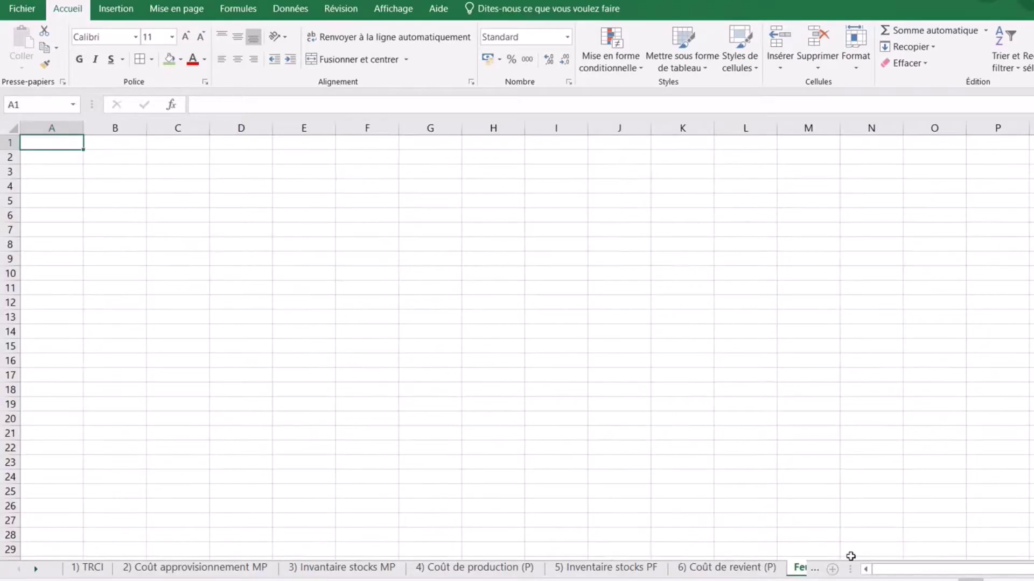
pyautogui.moveTo(849, 570); pyautogui.dragTo(909, 570)
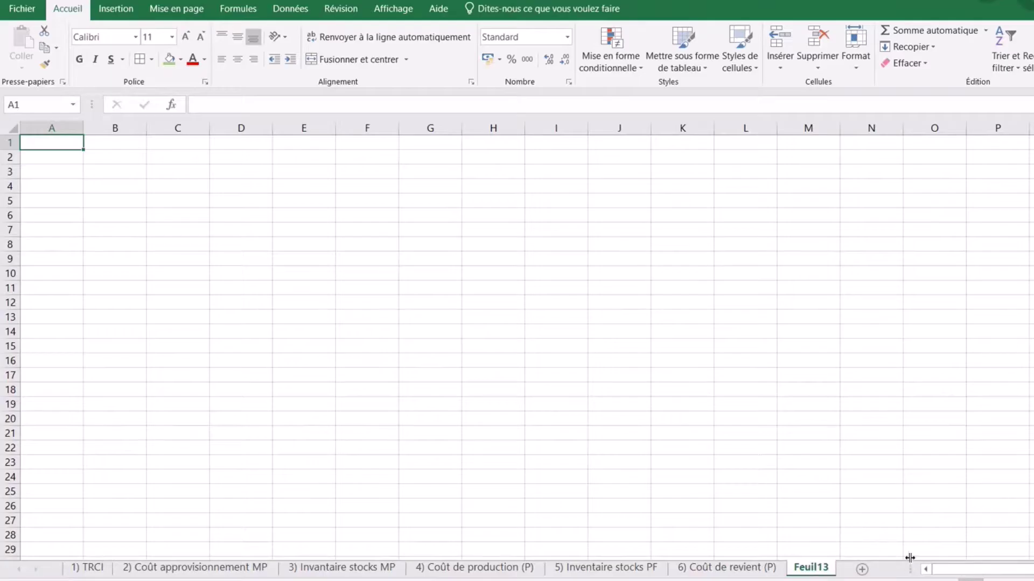
pyautogui.doubleClick(815, 568)
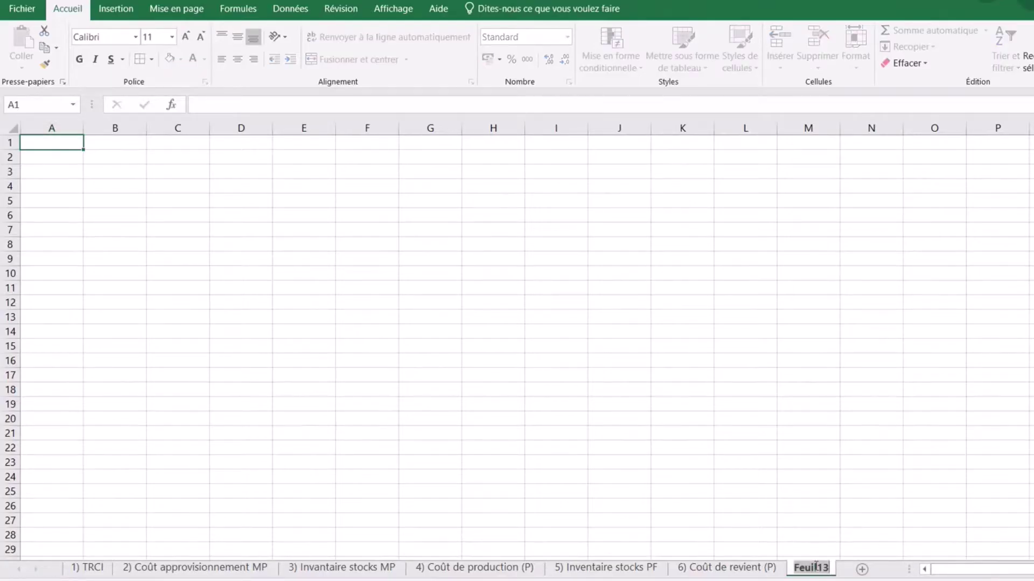
pyautogui.write('Rés')
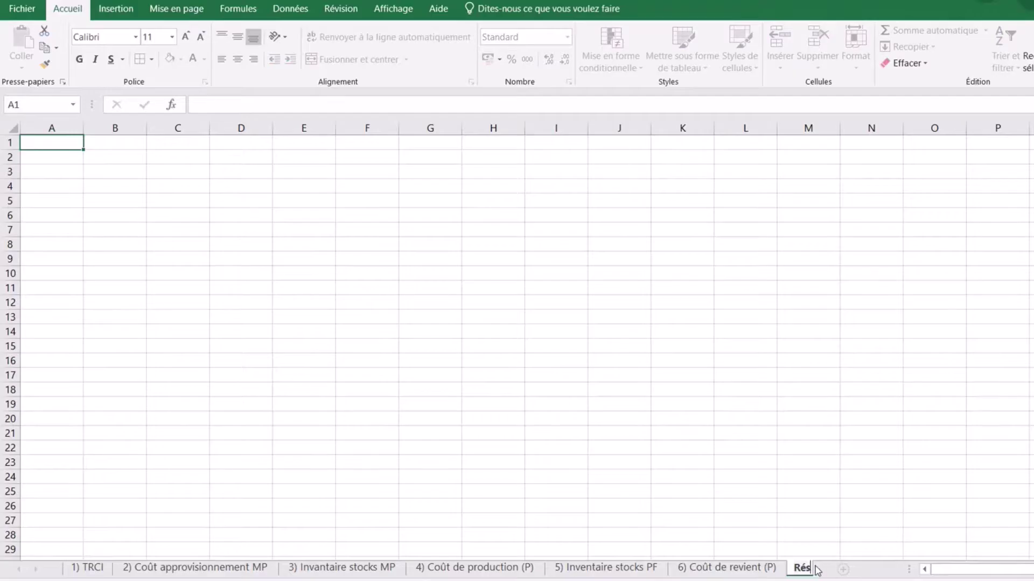
pyautogui.write('ultat analytiq')
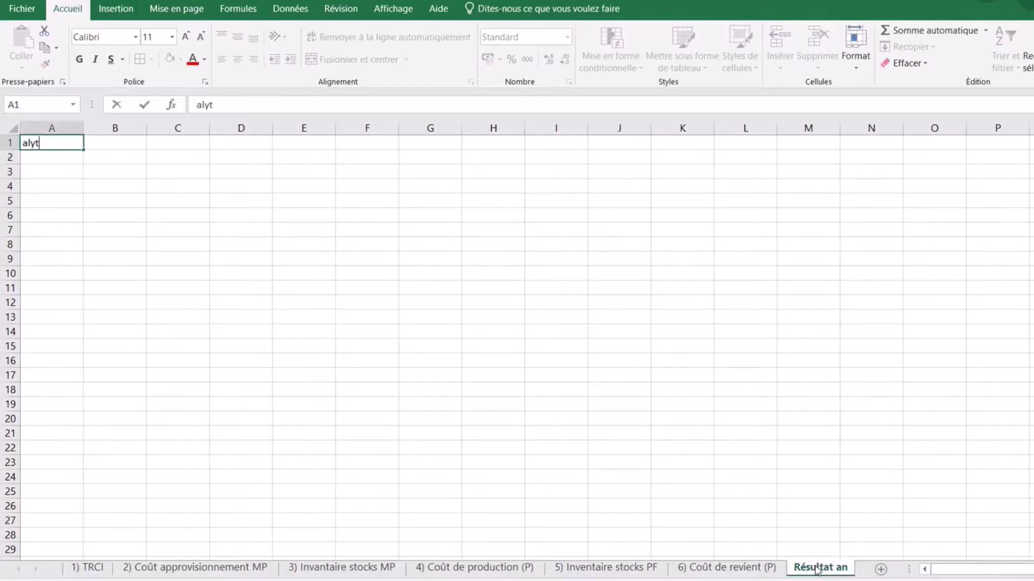
pyautogui.write('ue')
pyautogui.doubleClick(847, 570)
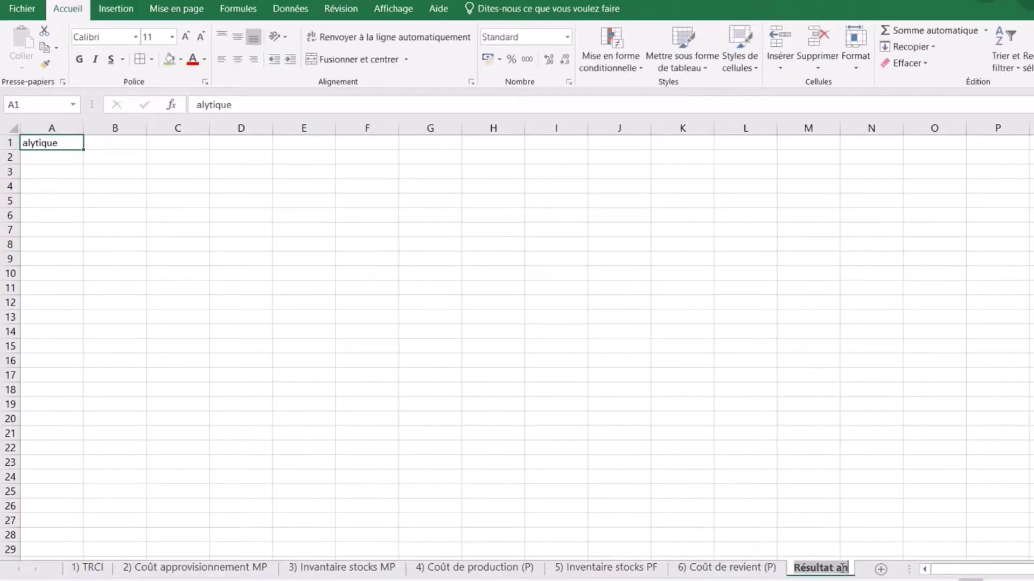
pyautogui.click(847, 572)
pyautogui.write('al')
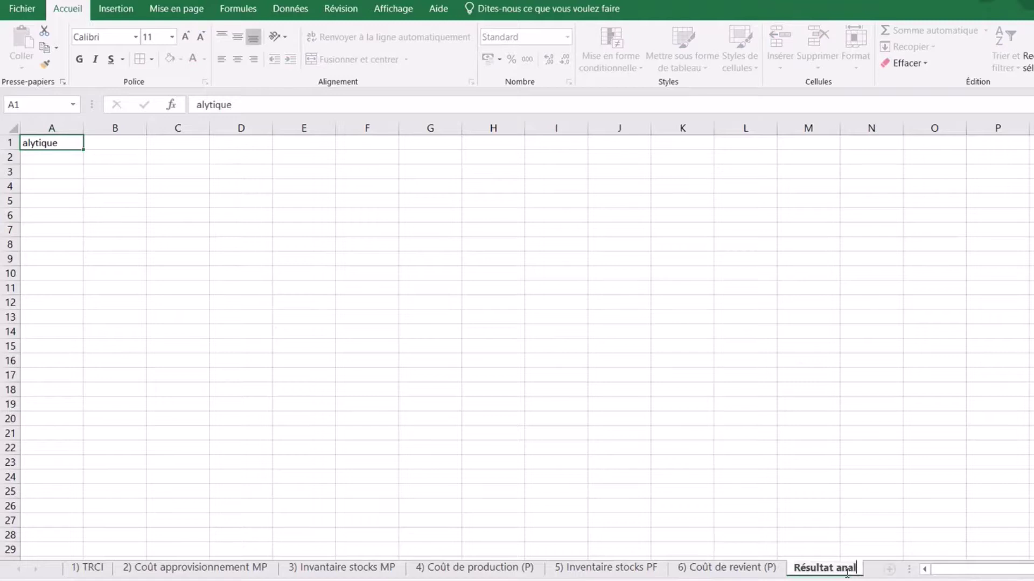
pyautogui.write('ytique')
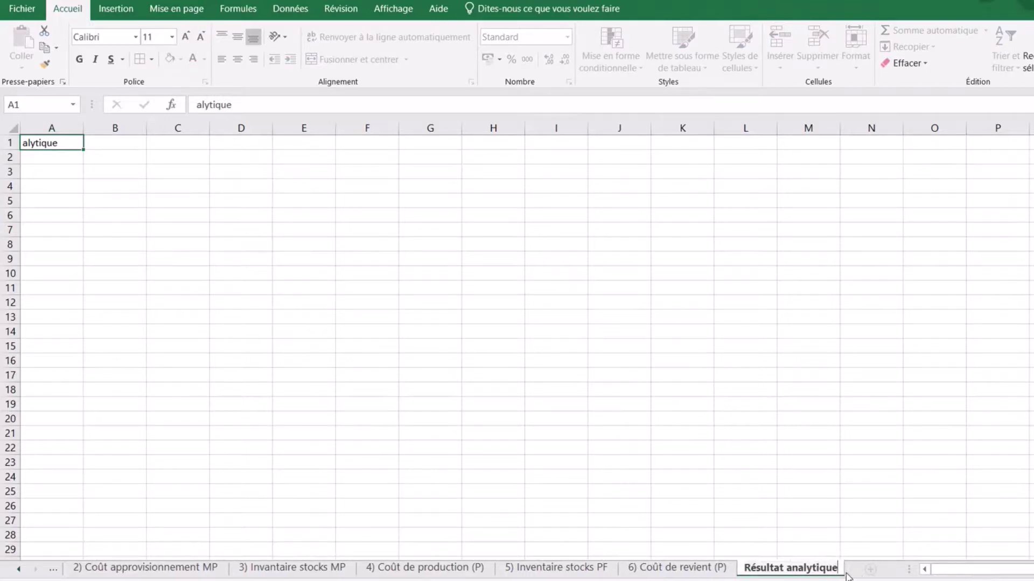
pyautogui.write(' (P')
pyautogui.click(302, 447)
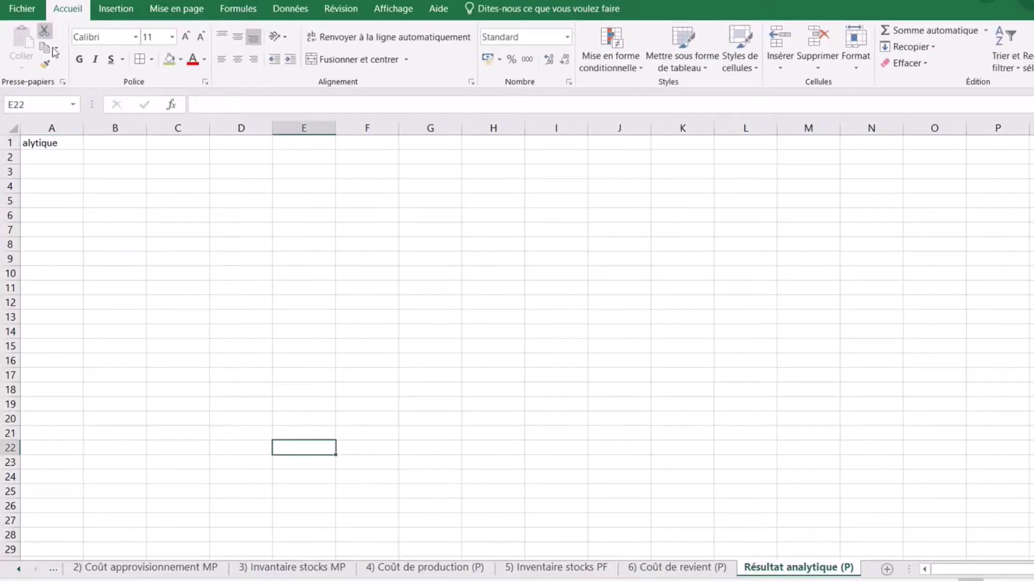
# Clear the stray text from cell A1 of the new sheet.
pyautogui.click(68, 144)
pyautogui.press('Delete')
pyautogui.click(300, 197)
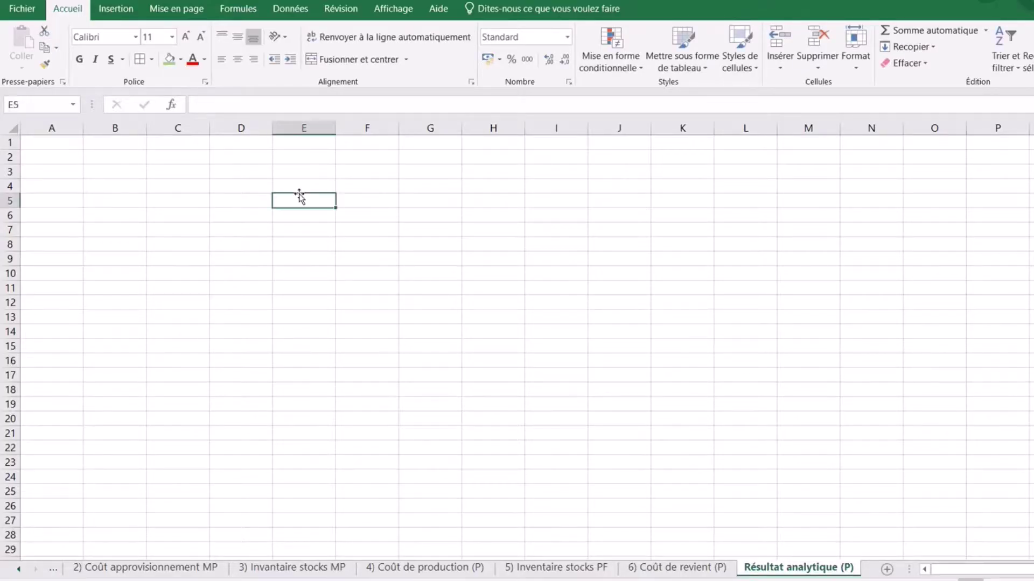
# Enter the title Résultat analytique (P) in cell B2.
pyautogui.click(131, 157)
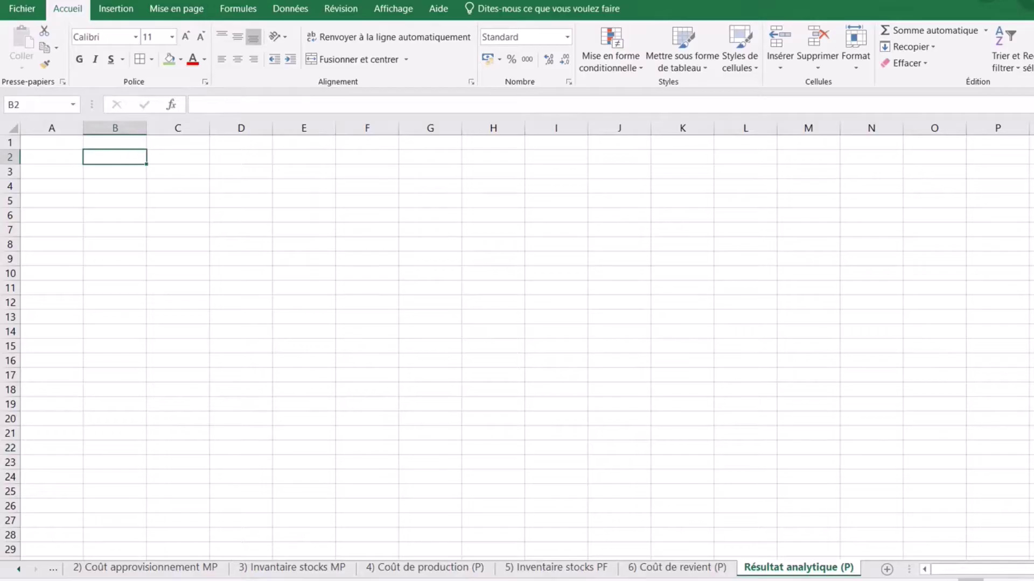
pyautogui.keyDown('ctrl'); pyautogui.scroll(2, 517, 339); pyautogui.keyUp('ctrl')
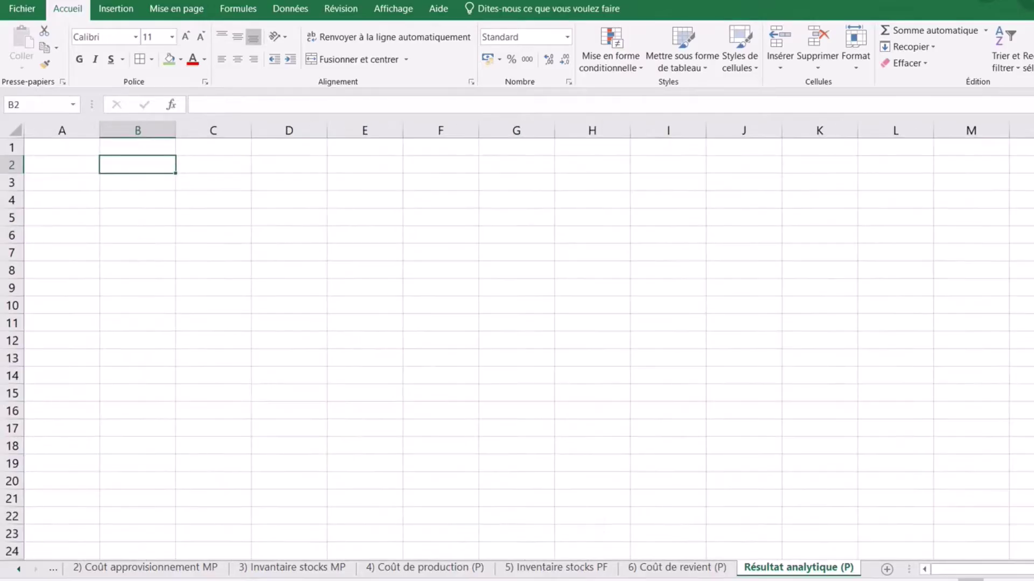
pyautogui.keyDown('ctrl'); pyautogui.scroll(1, 517, 320); pyautogui.keyUp('ctrl')
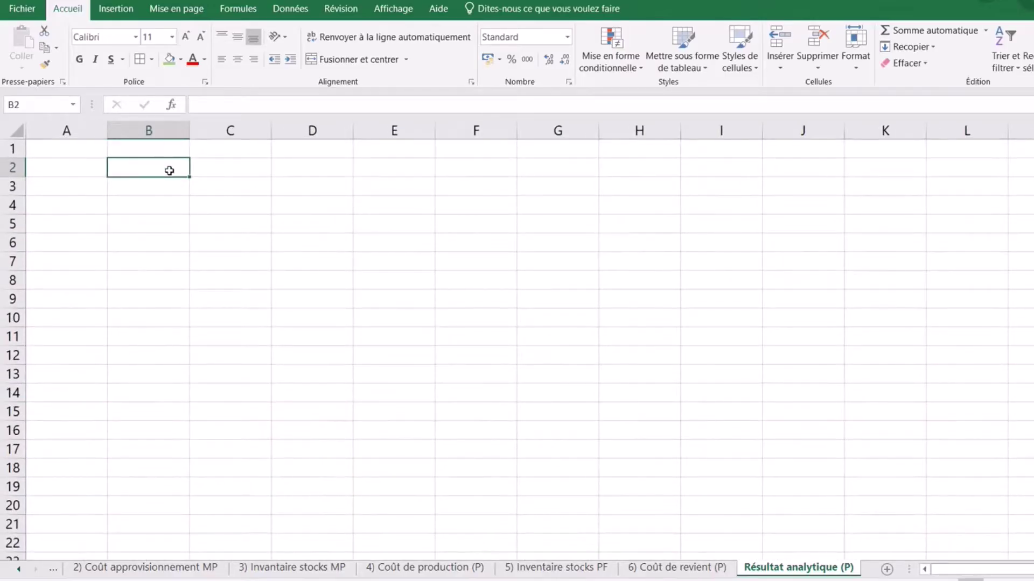
pyautogui.write('Résultat ana')
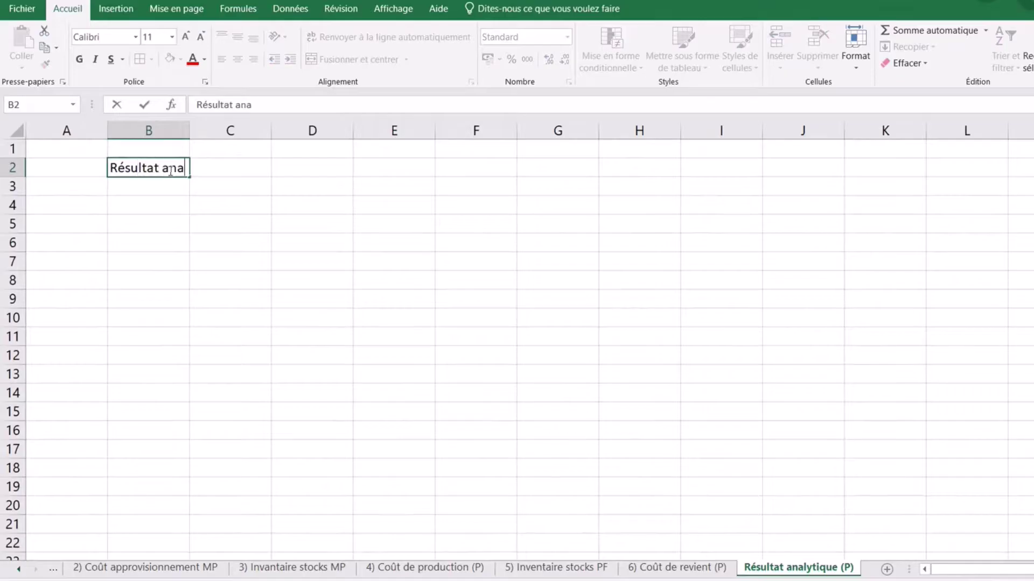
pyautogui.write('lytique ')
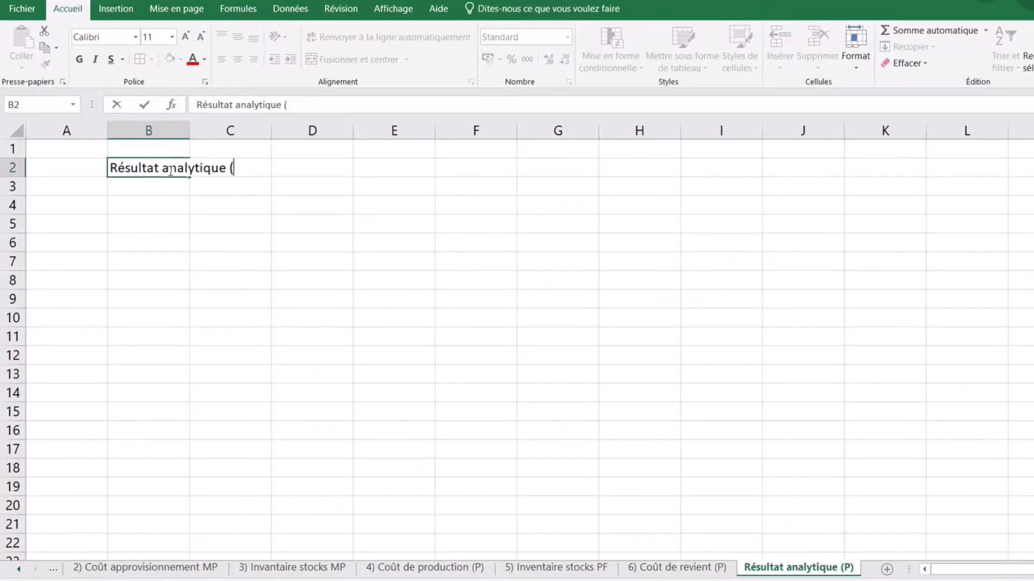
pyautogui.write('(P)')
pyautogui.click(164, 219)
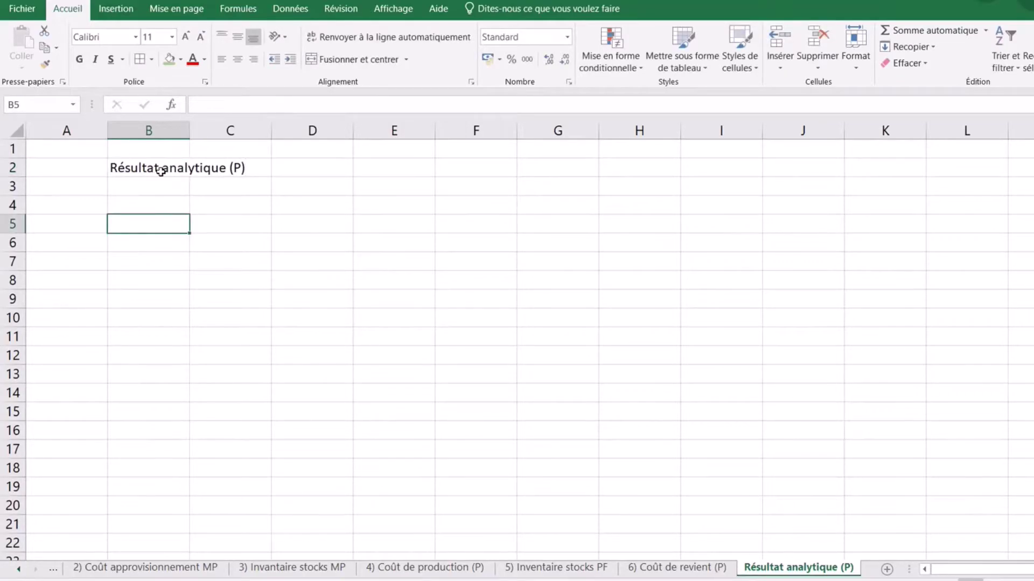
# Merge the title across B2:C2 and format it bold, left-aligned, with a light grey fill.
pyautogui.moveTo(157, 168); pyautogui.dragTo(223, 170)
pyautogui.click(350, 59)
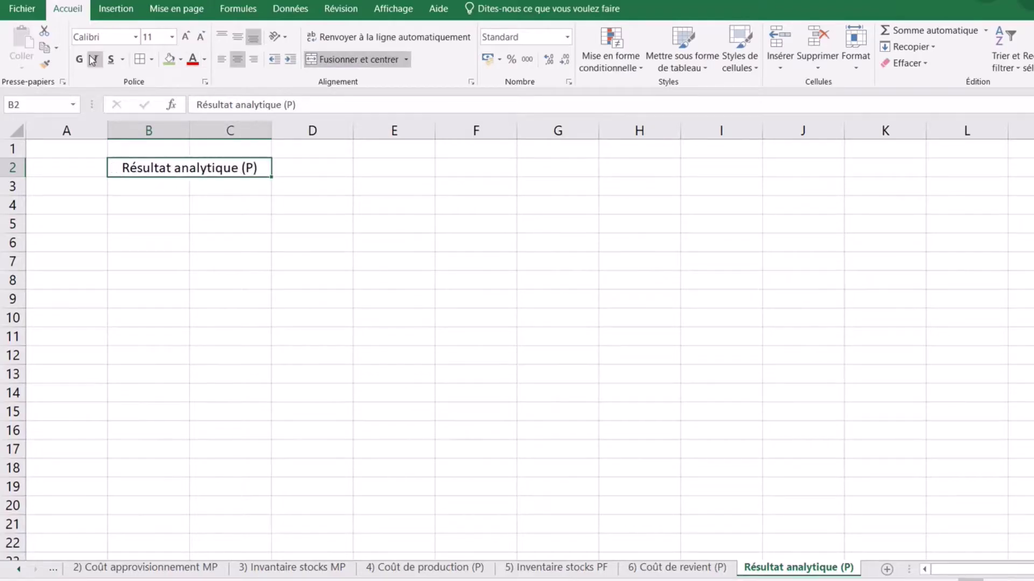
pyautogui.hotkey('ctrl', 'g')
pyautogui.click(222, 60)
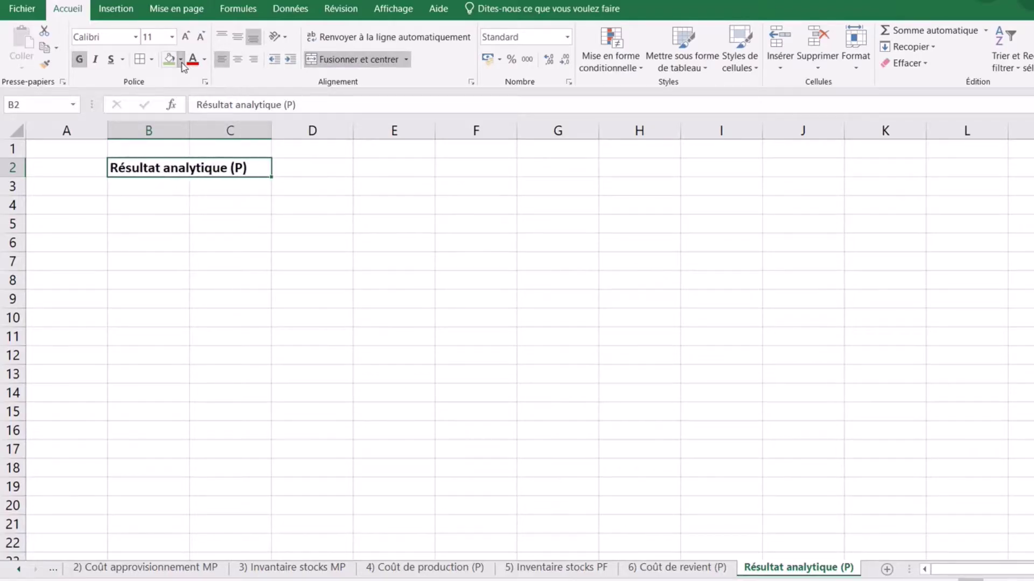
pyautogui.click(181, 59)
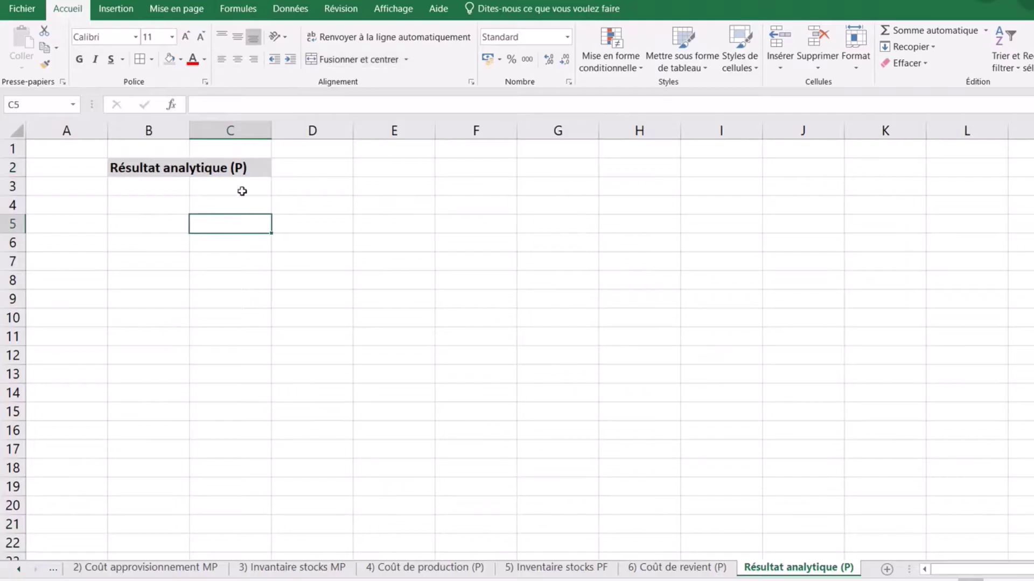
# Enter the column headings Qté, Cu and Montant in cells C4 to E4.
pyautogui.click(243, 203)
pyautogui.write('Qt')
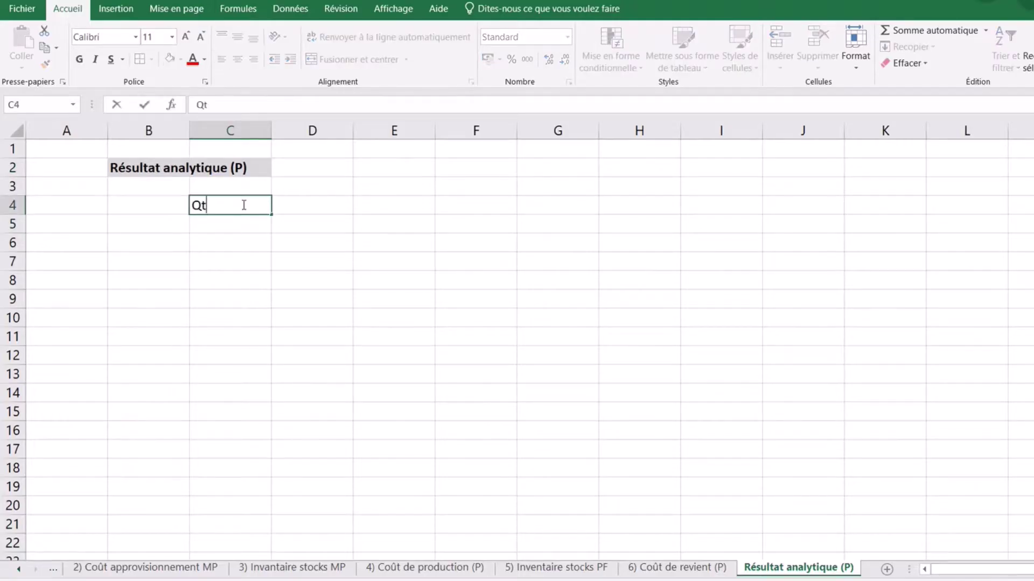
pyautogui.write('é')
pyautogui.press('Tab')
pyautogui.write('Cu')
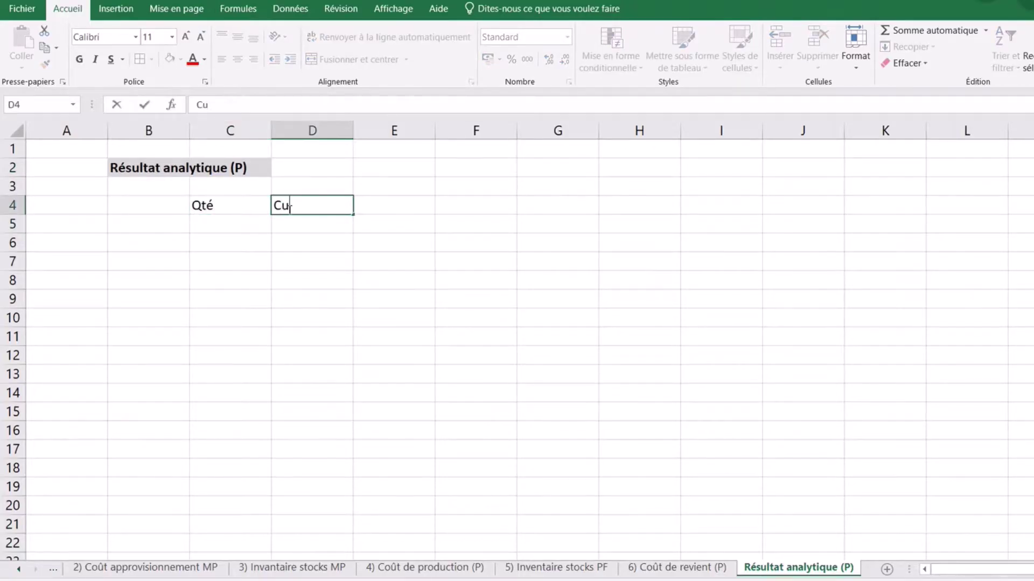
pyautogui.click(389, 204)
pyautogui.write('Montant')
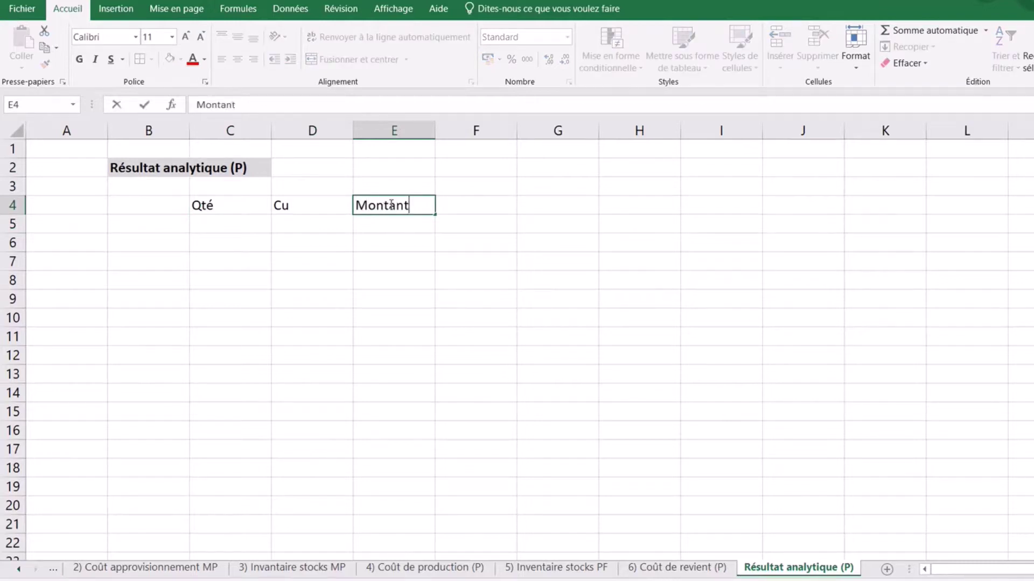
pyautogui.click(409, 277)
# Format the headings in C4:E4 as bold and centred with a light grey fill.
pyautogui.moveTo(231, 205); pyautogui.dragTo(376, 210)
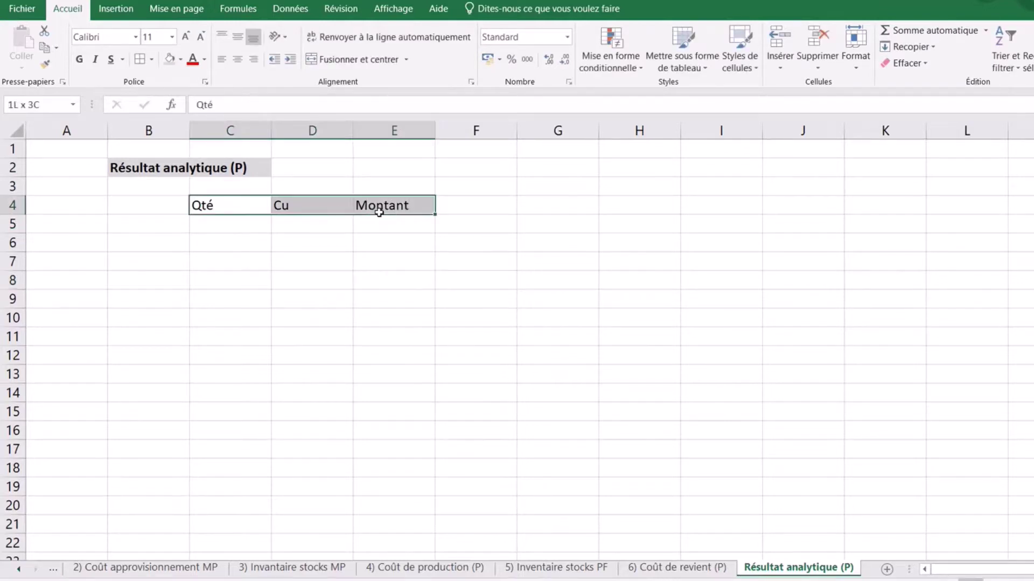
pyautogui.click(79, 59)
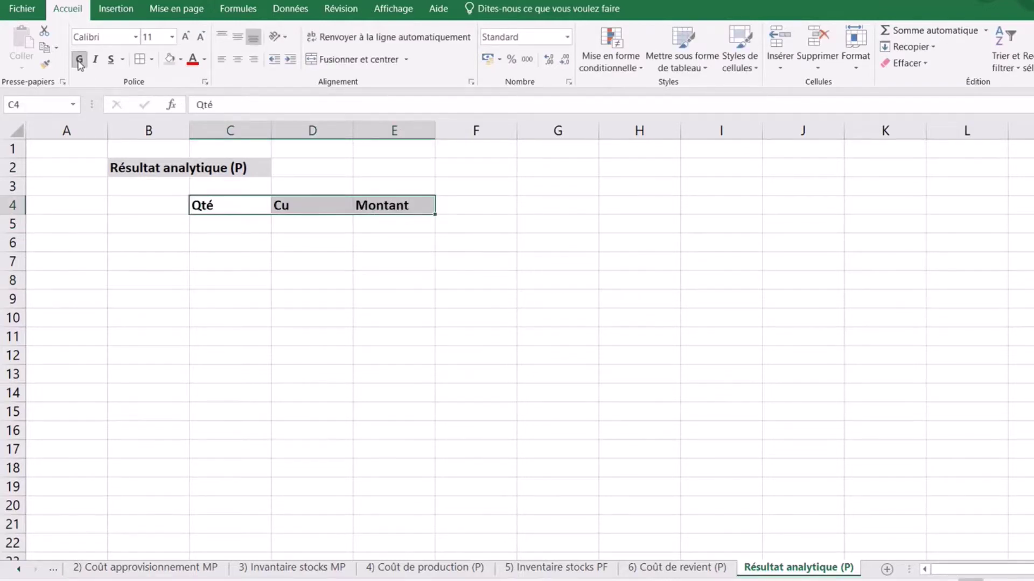
pyautogui.click(238, 59)
pyautogui.click(169, 60)
pyautogui.click(186, 220)
# Widen column B and enter the row label Chiffre d'affaires (P) in B5.
pyautogui.moveTo(189, 130); pyautogui.dragTo(283, 144)
pyautogui.moveTo(427, 297); pyautogui.dragTo(435, 286)
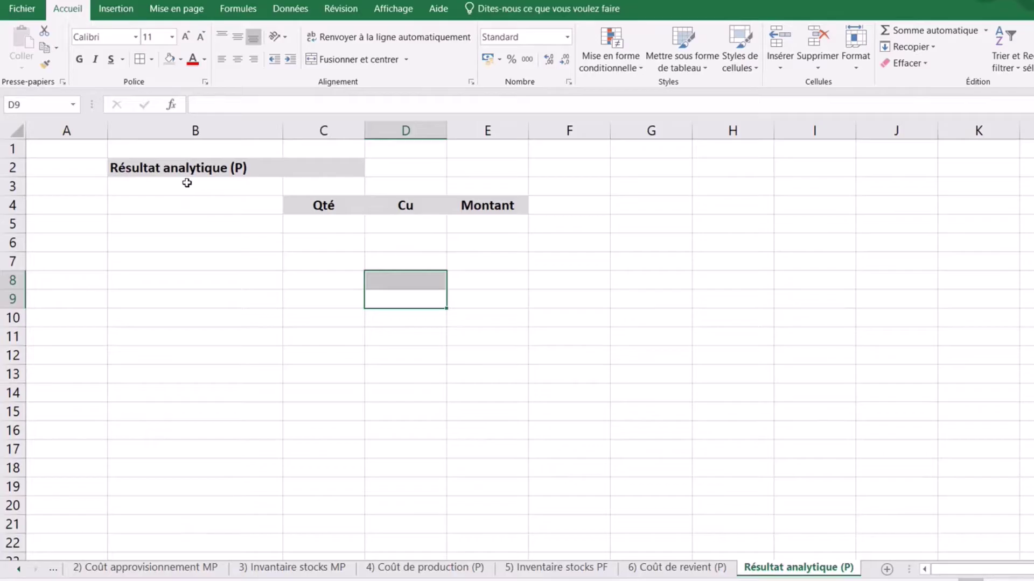
pyautogui.click(240, 219)
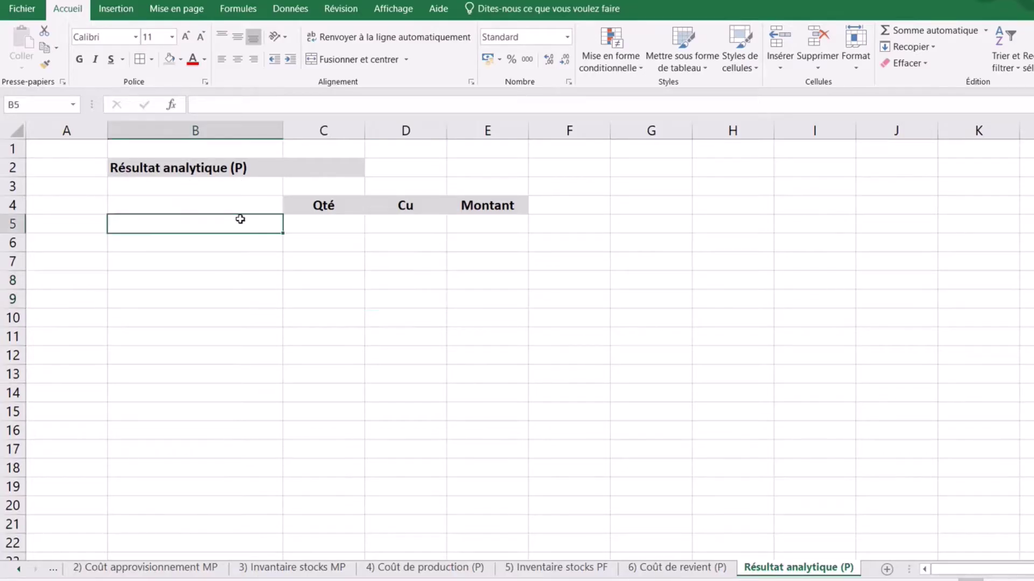
pyautogui.write('Chiffre d\'"affa')
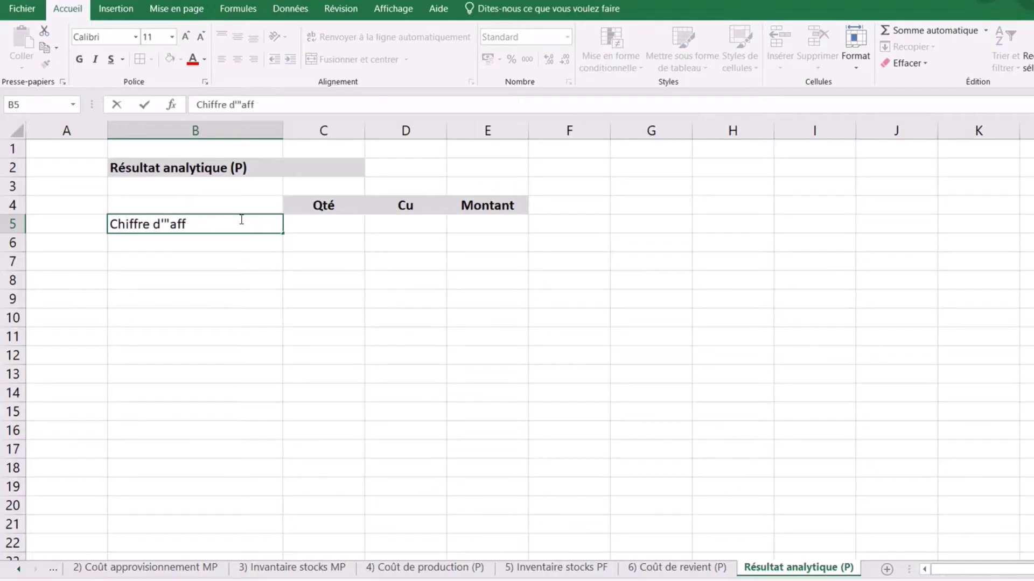
pyautogui.press('BackSpace')
pyautogui.press('BackSpace')
pyautogui.press('BackSpace')
pyautogui.write('affaires (')
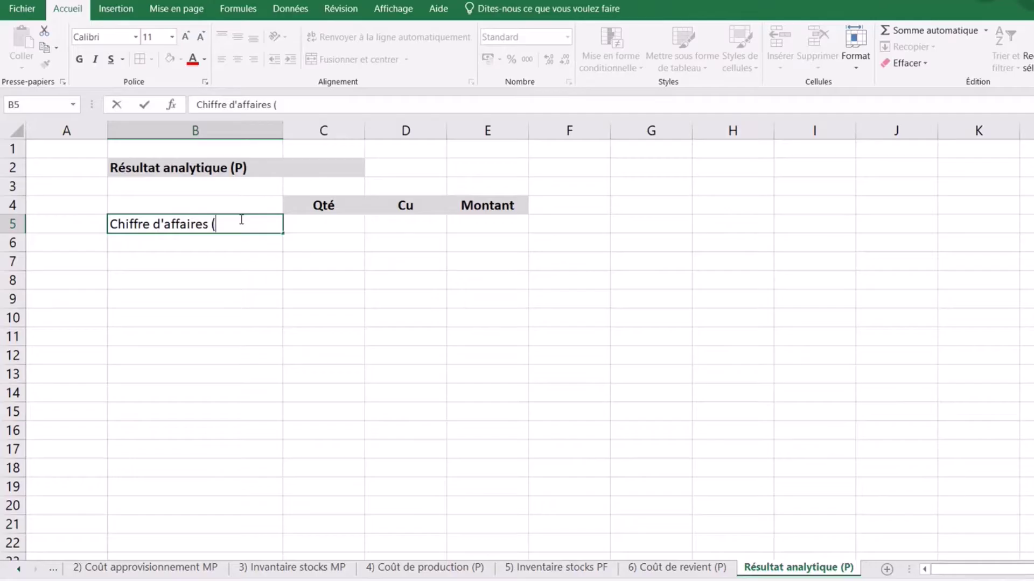
pyautogui.write('P)')
pyautogui.press('Return')
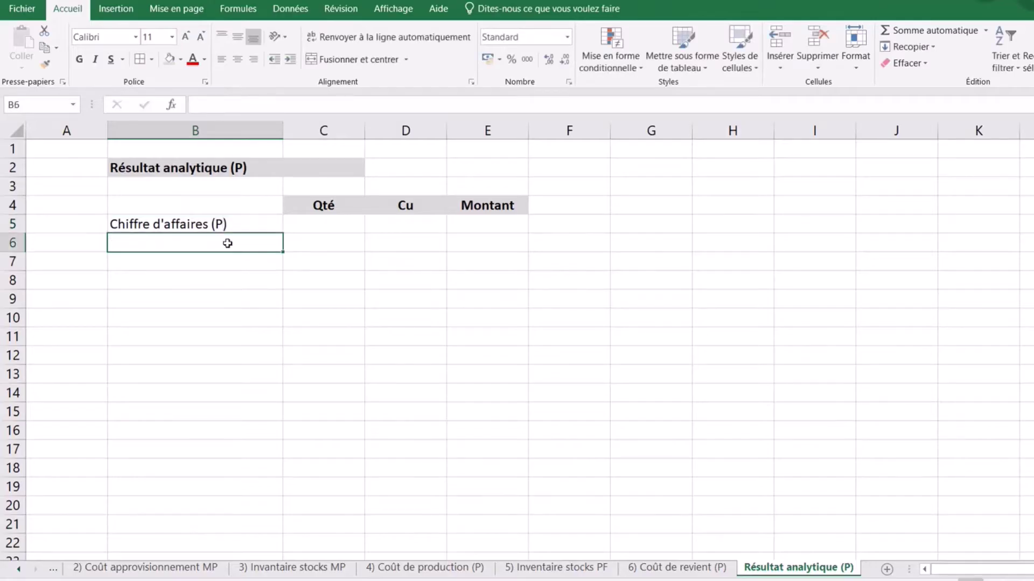
# Enter the row label Coût de revient (P) in B6.
pyautogui.write('C')
pyautogui.press('BackSpace')
pyautogui.write('cR')
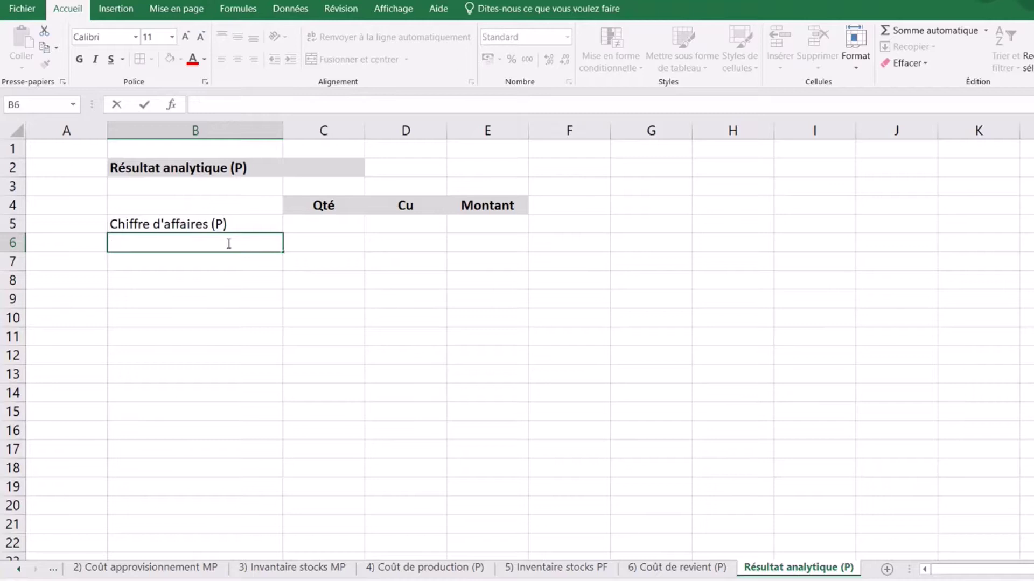
pyautogui.write('Coût de revienst')
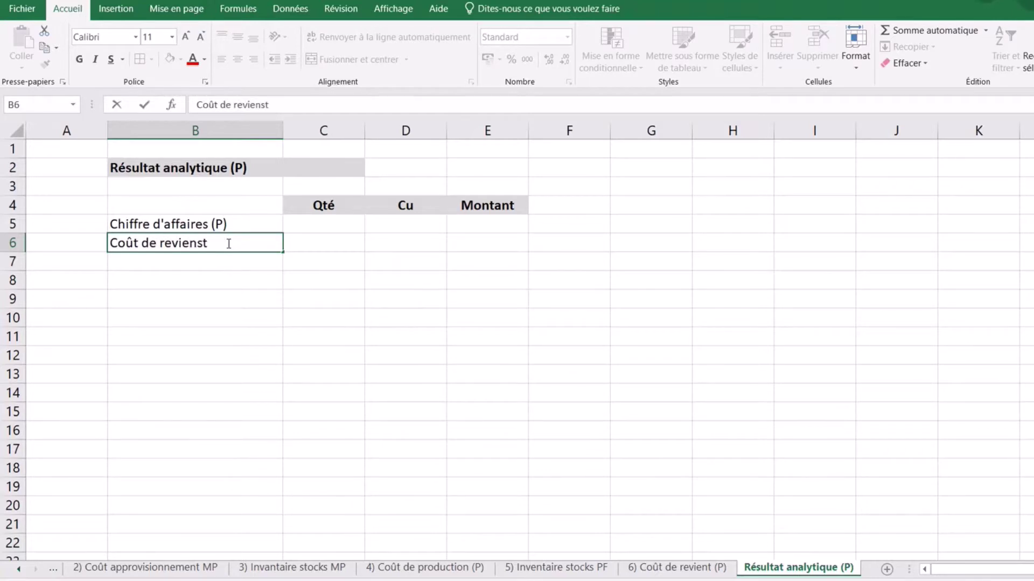
pyautogui.write(' (')
pyautogui.click(204, 244)
pyautogui.press('BackSpace')
pyautogui.click(190, 262)
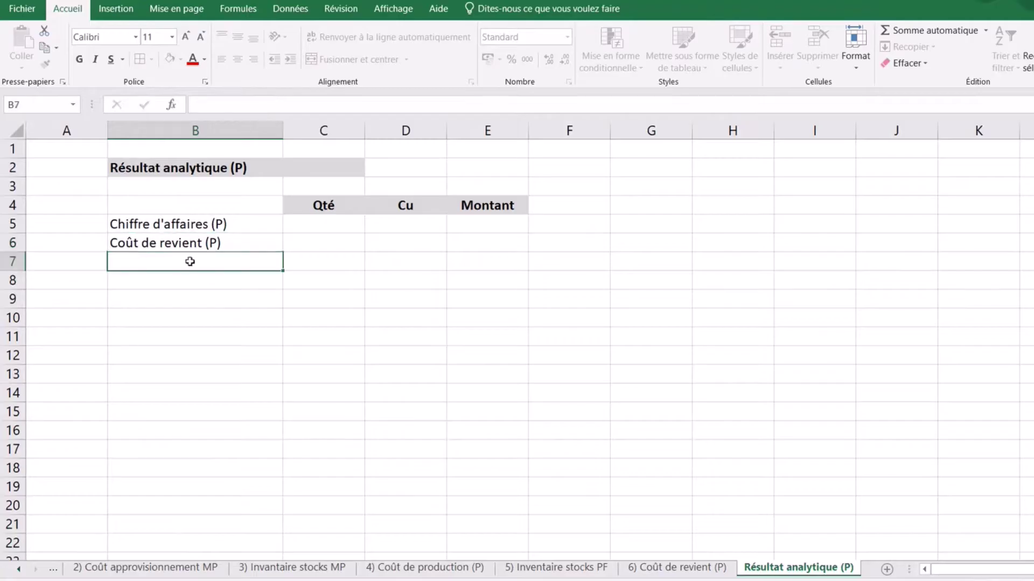
# Enter the row label Résultat analytique in B7.
pyautogui.write('Rés')
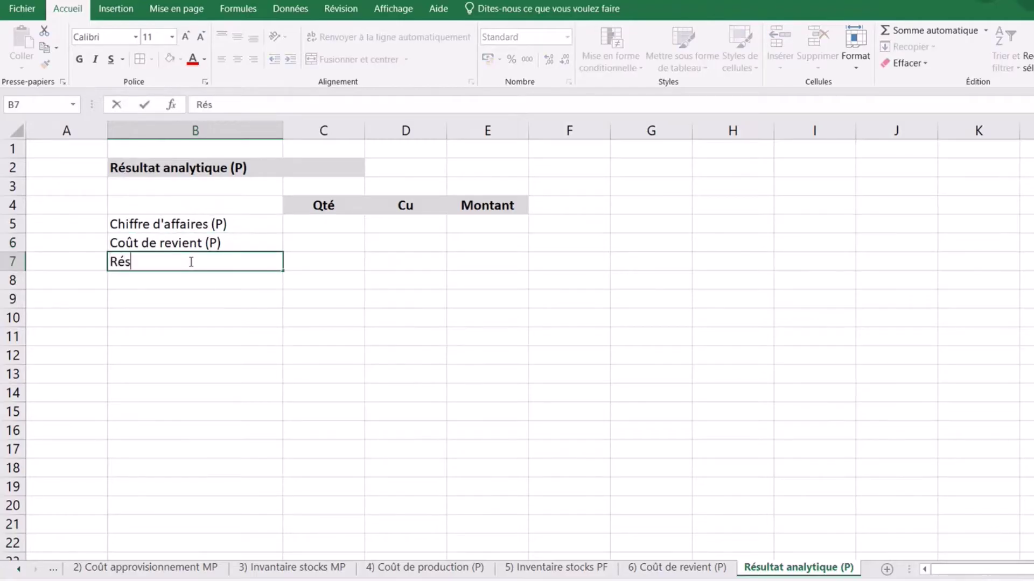
pyautogui.write('ultat analytique')
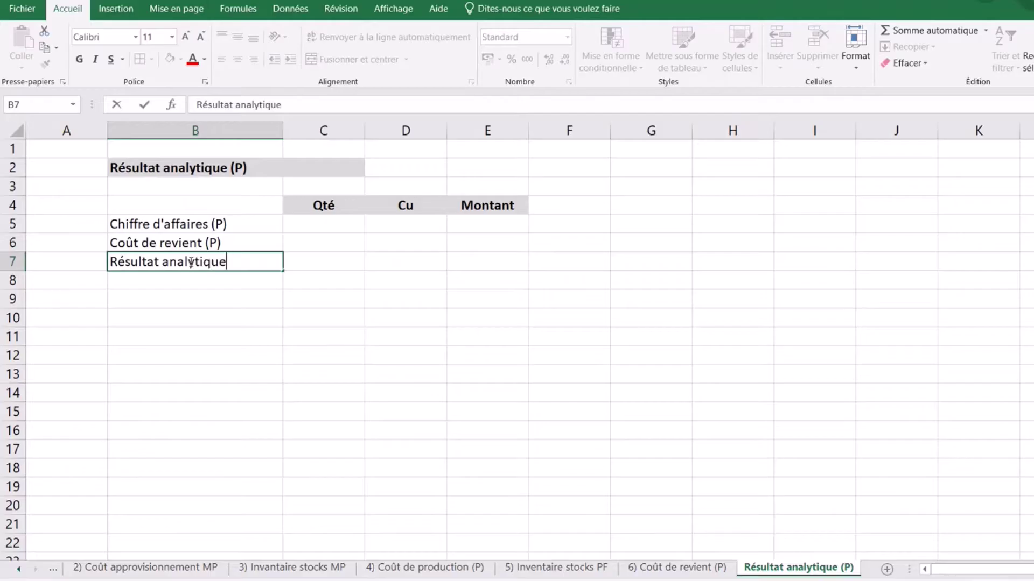
pyautogui.click(344, 316)
# Apply medium-thick outline and vertical borders to B4:E7, with thin horizontal lines between the rows.
pyautogui.moveTo(231, 209); pyautogui.dragTo(479, 255)
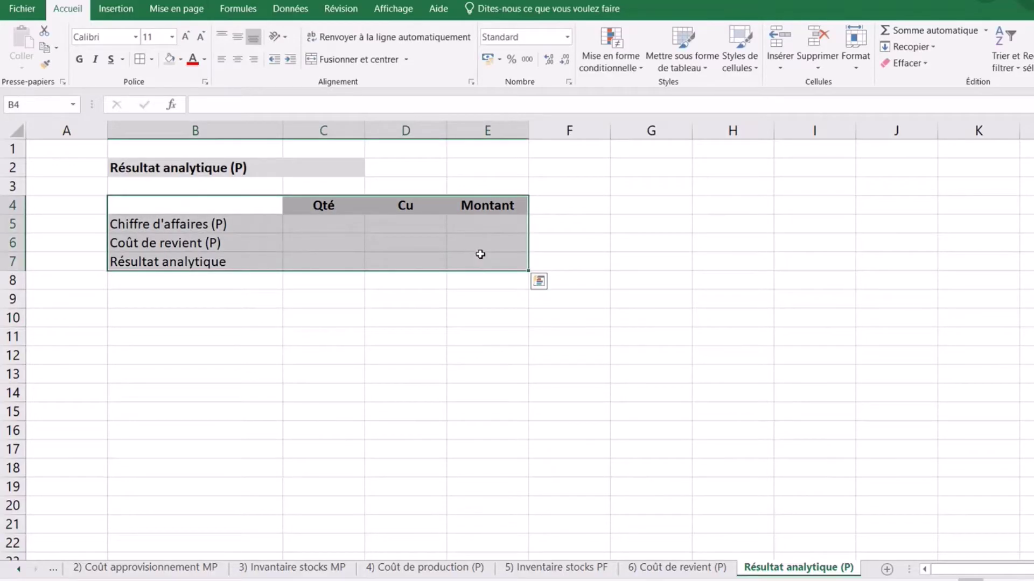
pyautogui.click(139, 62)
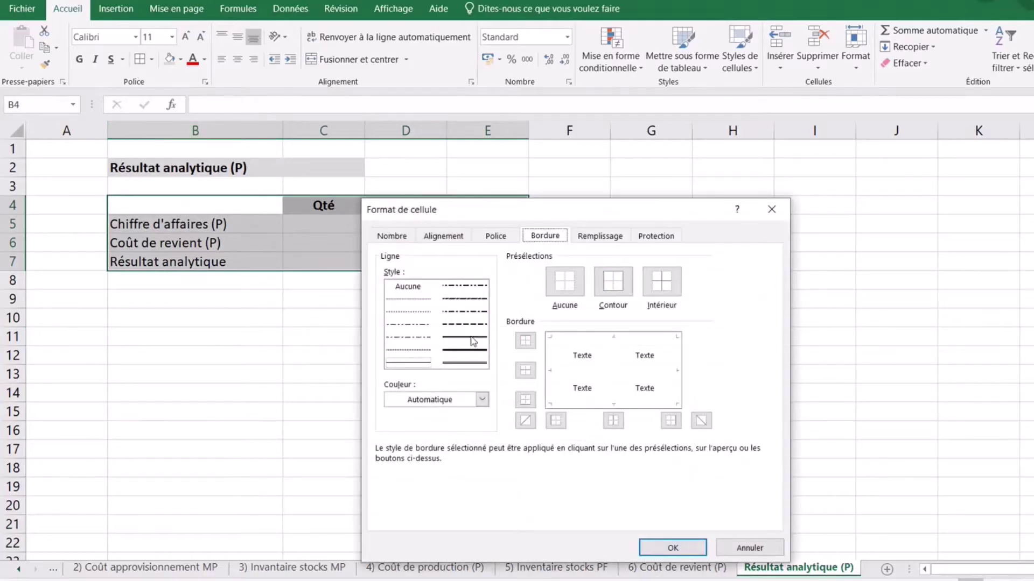
pyautogui.click(613, 281)
pyautogui.click(614, 363)
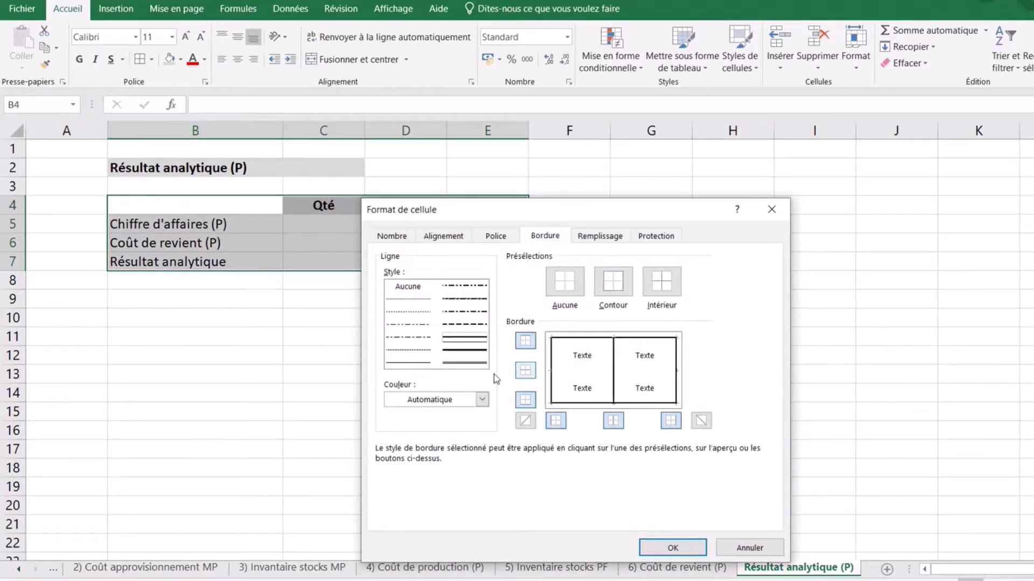
pyautogui.click(412, 363)
pyautogui.click(604, 373)
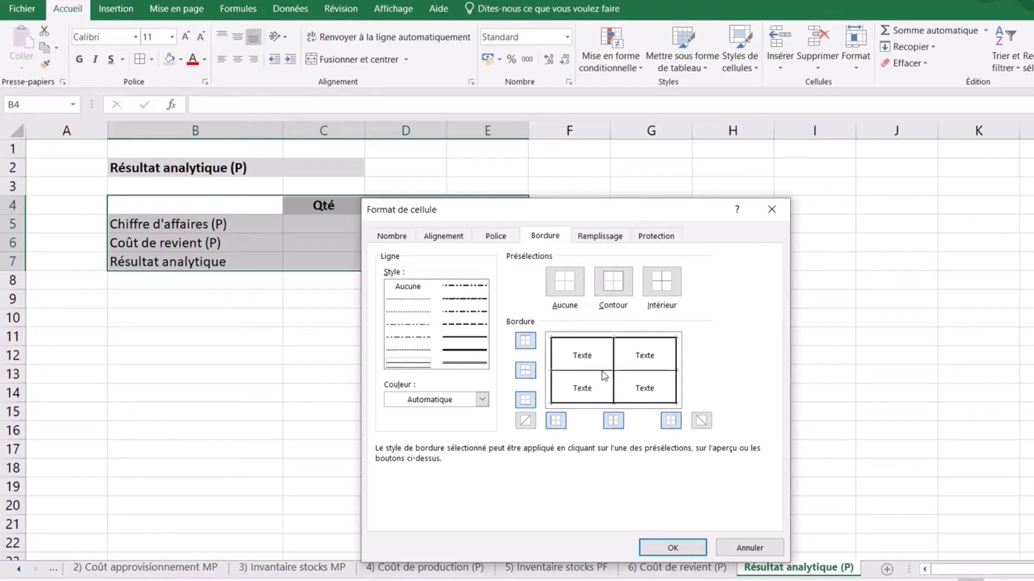
pyautogui.click(680, 548)
pyautogui.click(143, 323)
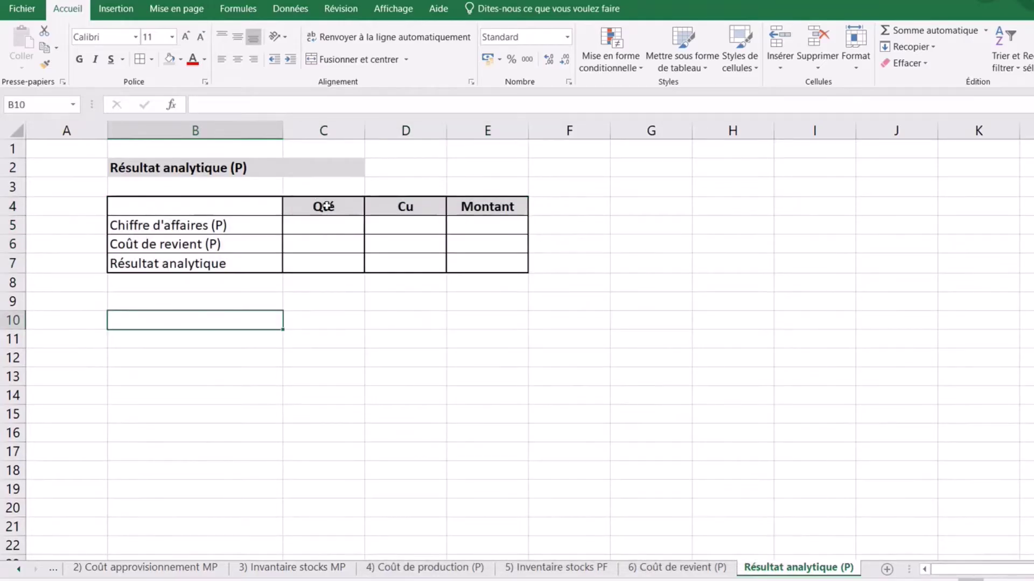
# Enter 5000 as the turnover quantity in C5 and format it as a number with a thousands separator and no decimals.
pyautogui.click(328, 223)
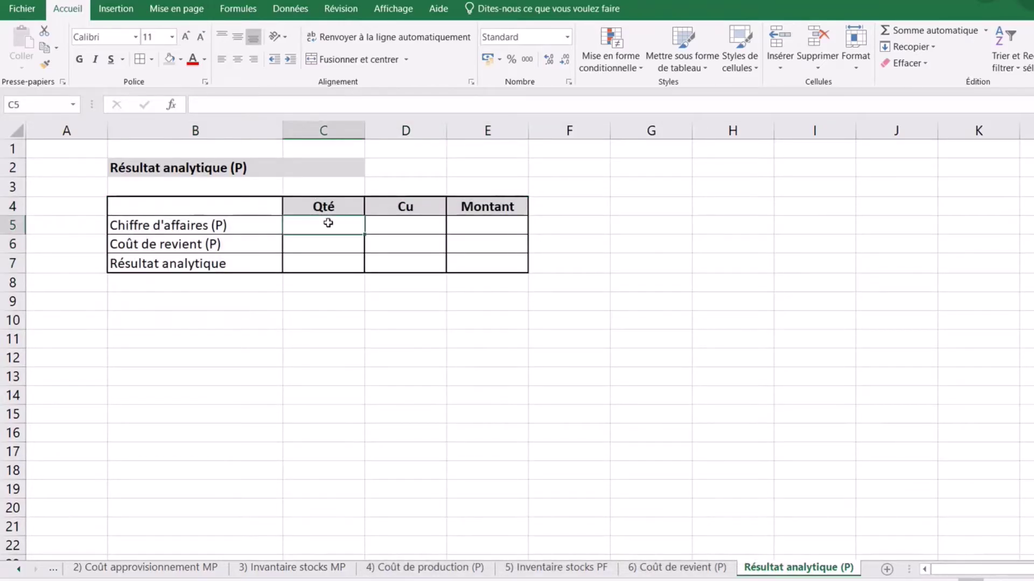
pyautogui.write('5000')
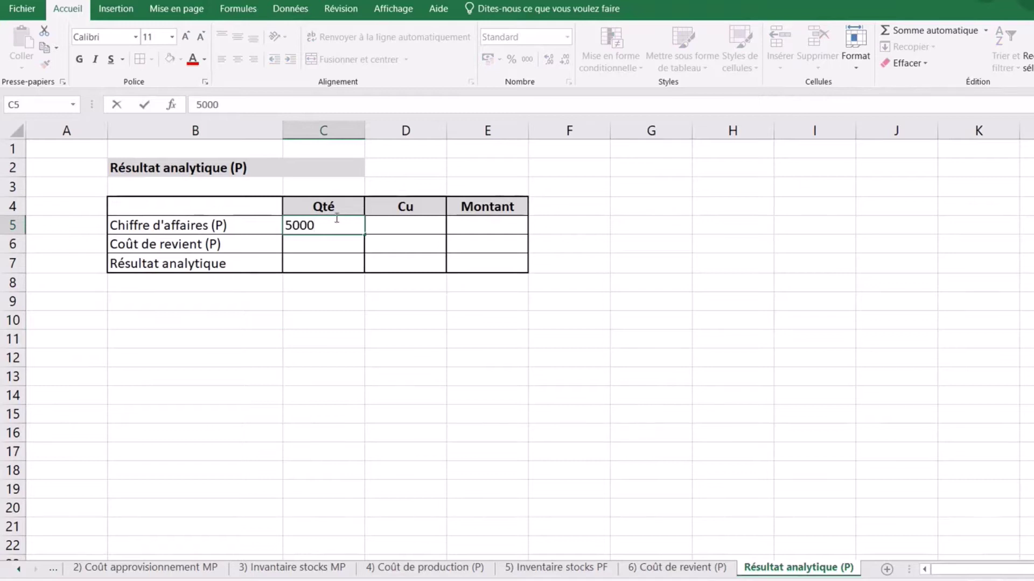
pyautogui.click(412, 223)
pyautogui.click(335, 226)
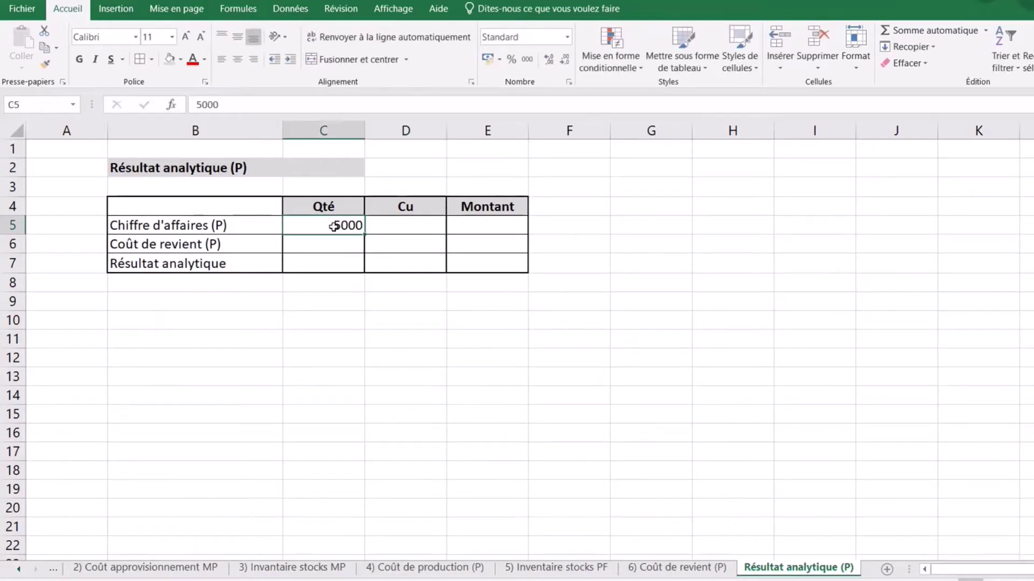
pyautogui.click(569, 82)
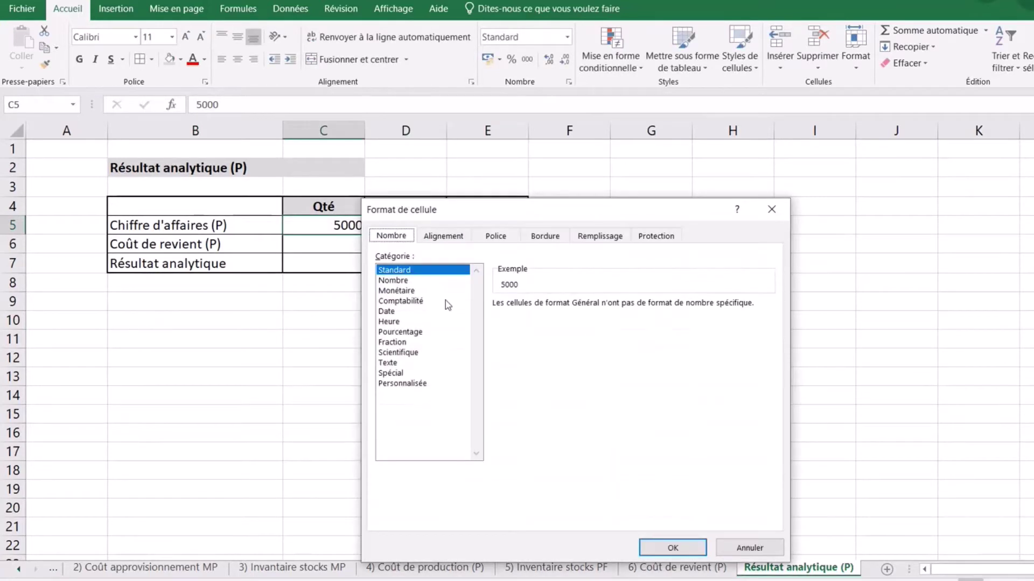
pyautogui.click(398, 280)
pyautogui.click(497, 323)
pyautogui.click(627, 310)
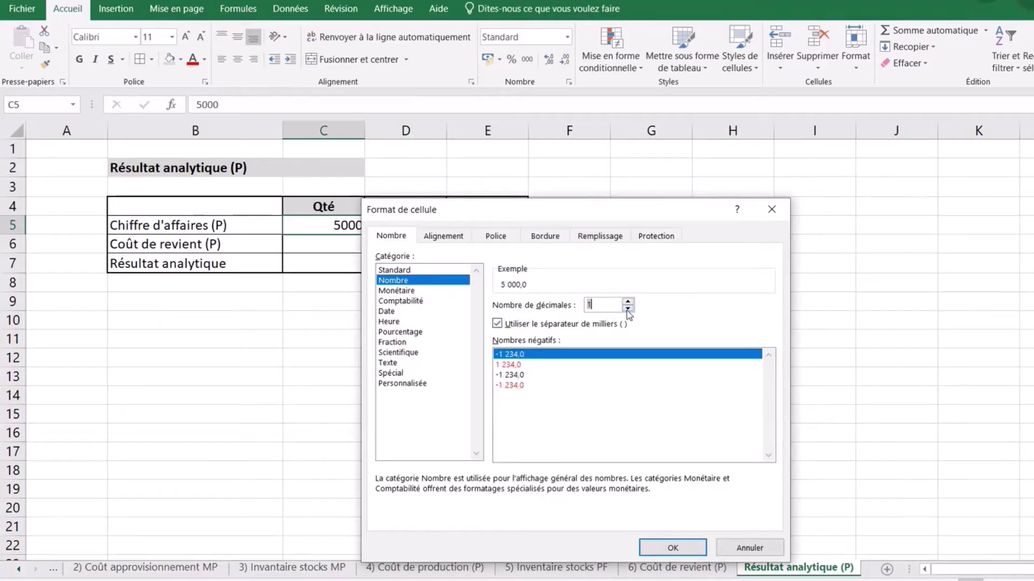
pyautogui.click(627, 309)
pyautogui.click(673, 547)
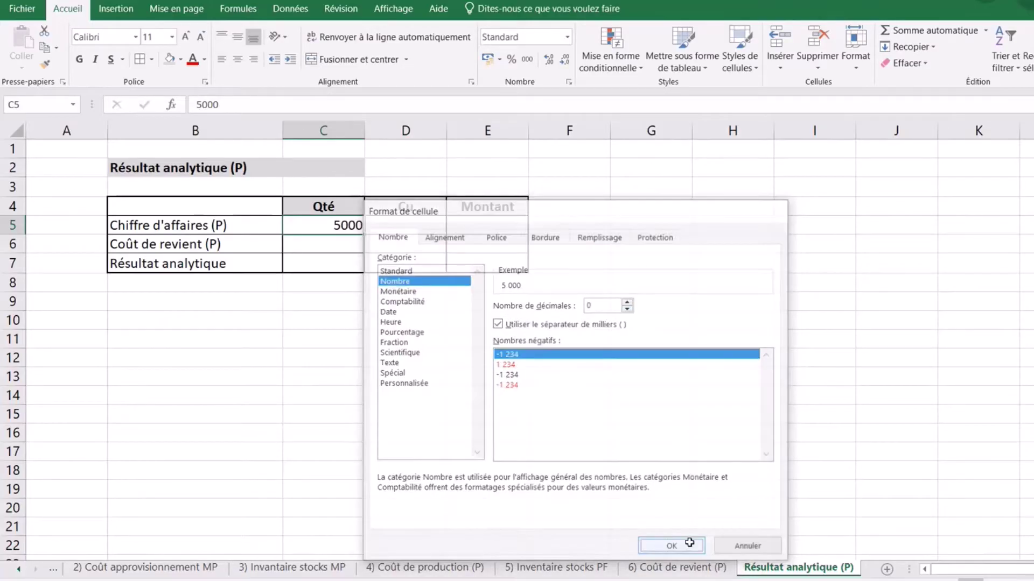
# Enter 300 as the turnover unit value in D5 and apply the euro accounting format.
pyautogui.click(421, 224)
pyautogui.write('3000')
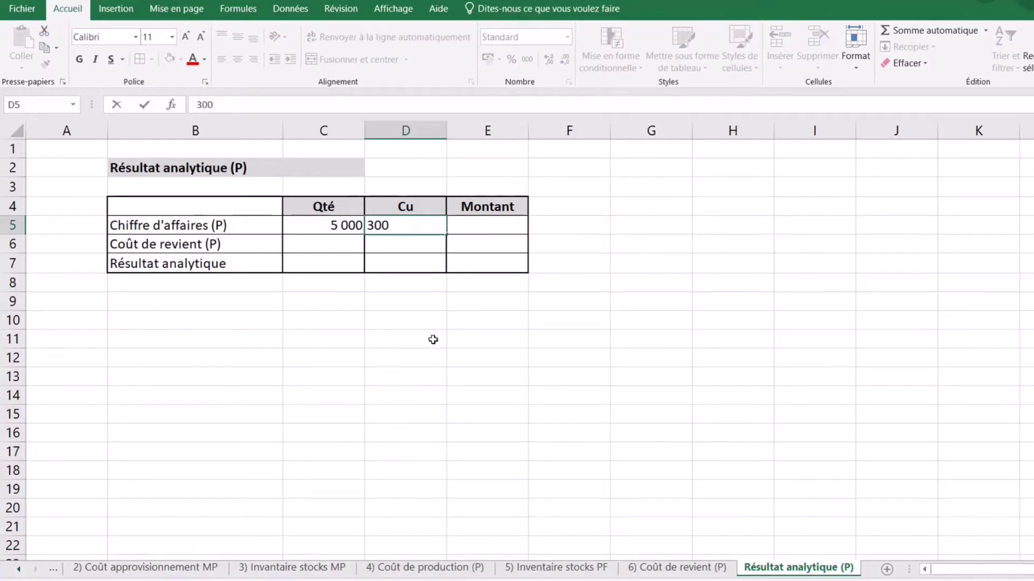
pyautogui.click(434, 339)
pyautogui.click(419, 226)
pyautogui.click(499, 61)
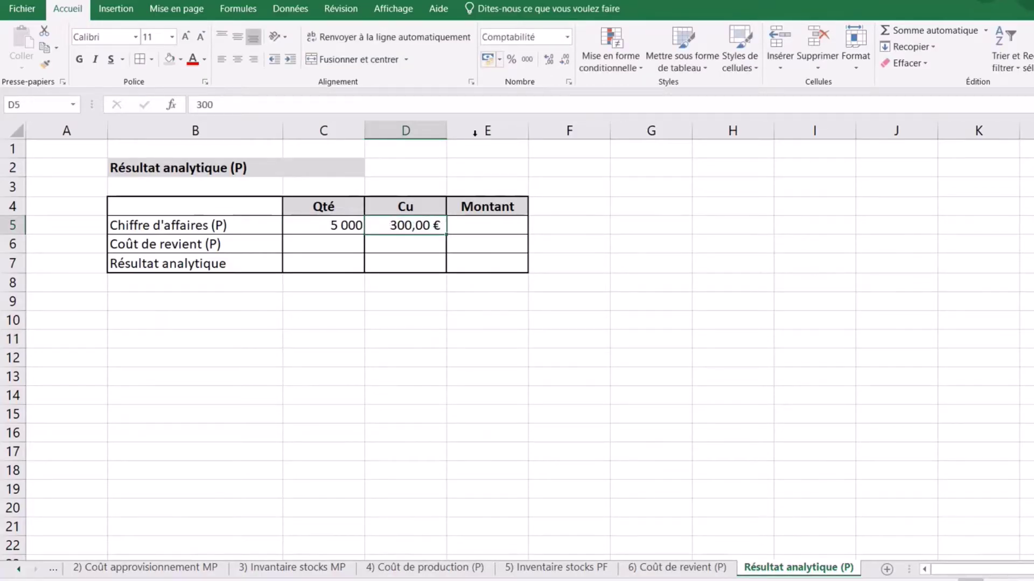
# Calculate the turnover amount in E5 with the formula =C5*D5.
pyautogui.click(483, 228)
pyautogui.write('=')
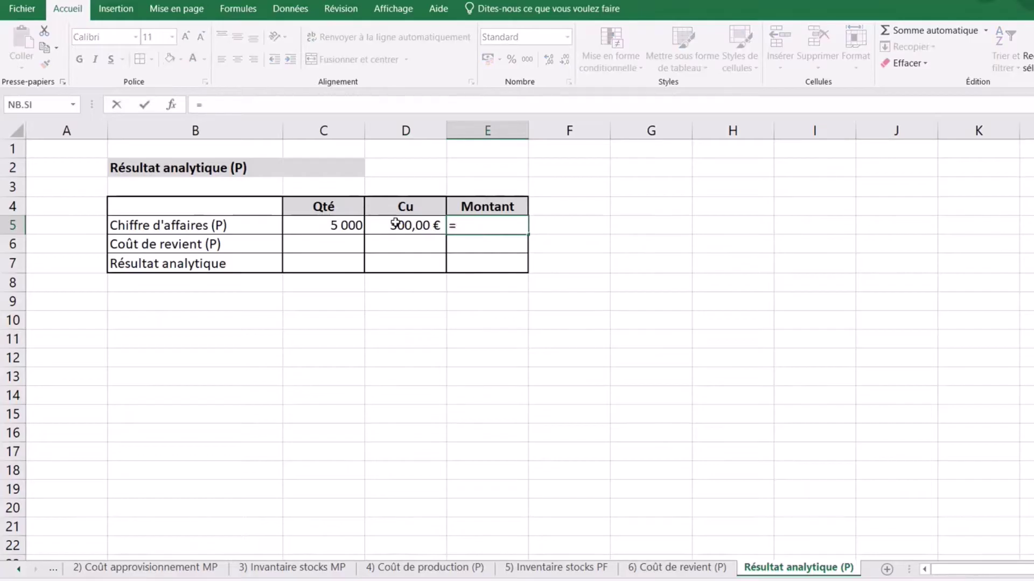
pyautogui.click(348, 227)
pyautogui.write('*')
pyautogui.click(406, 230)
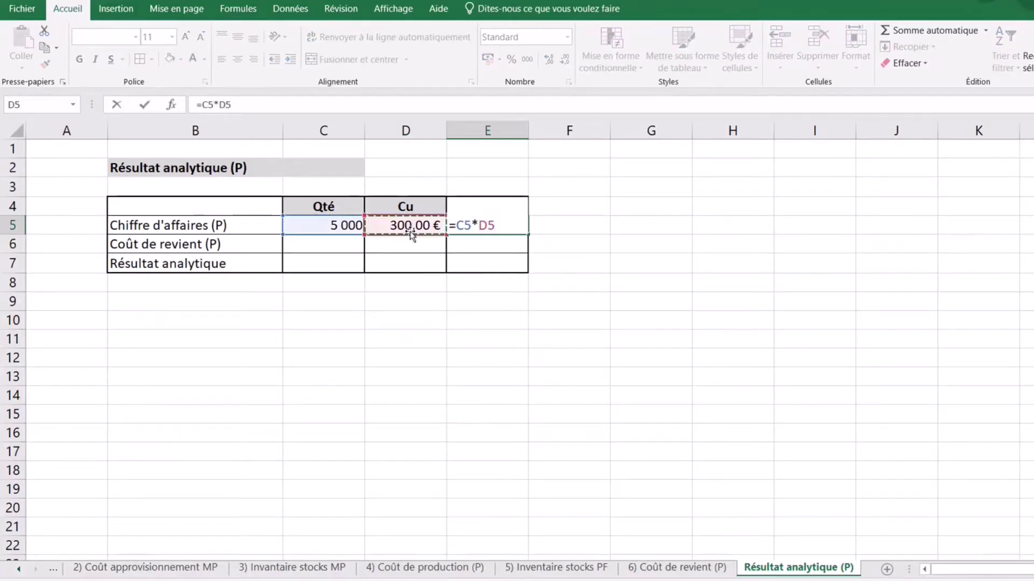
pyautogui.press('Return')
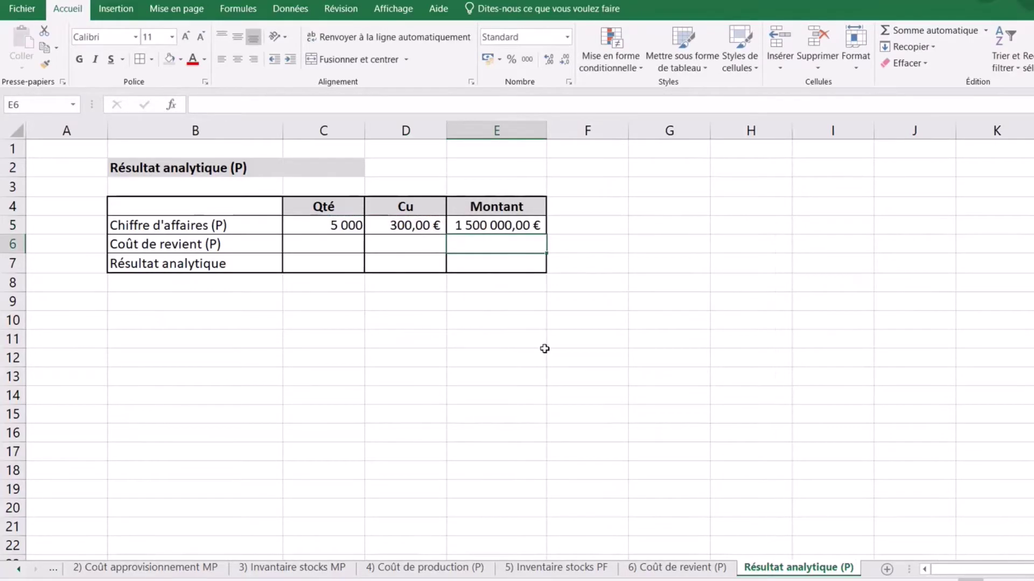
# Link the cost price quantity in C6 to cell C8 of the 6) Coût de revient (P) sheet.
pyautogui.click(325, 245)
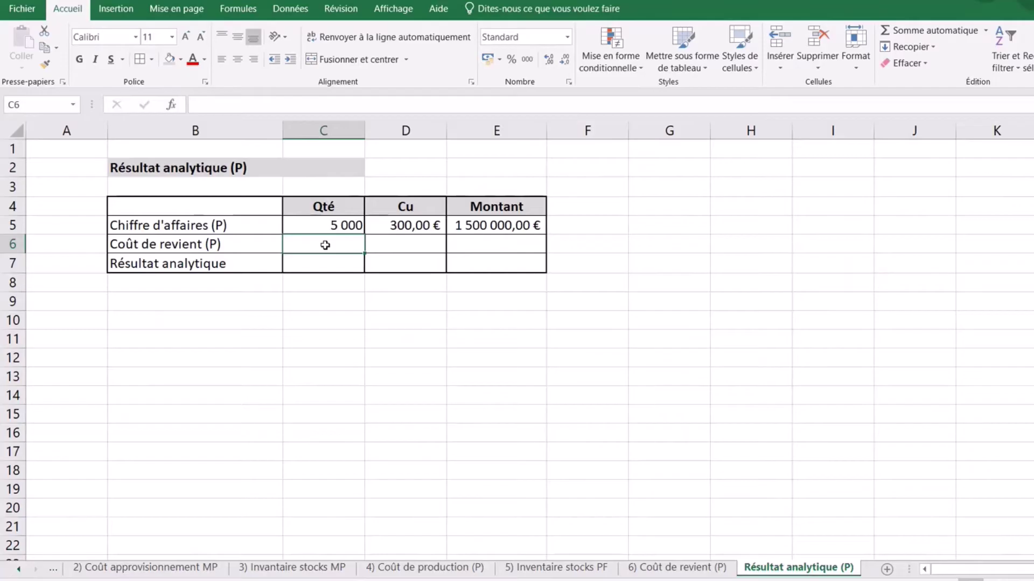
pyautogui.write('=')
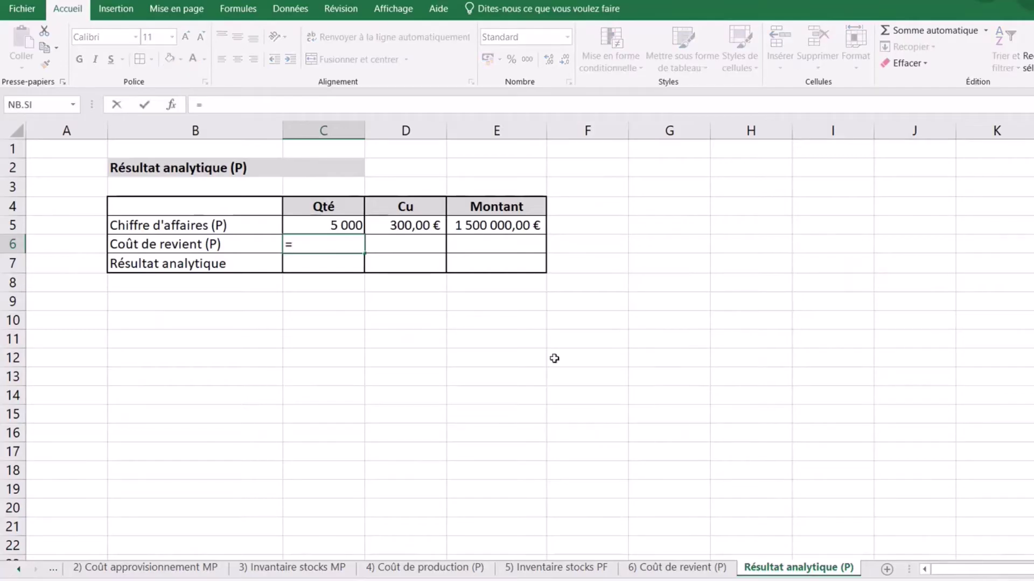
pyautogui.click(688, 569)
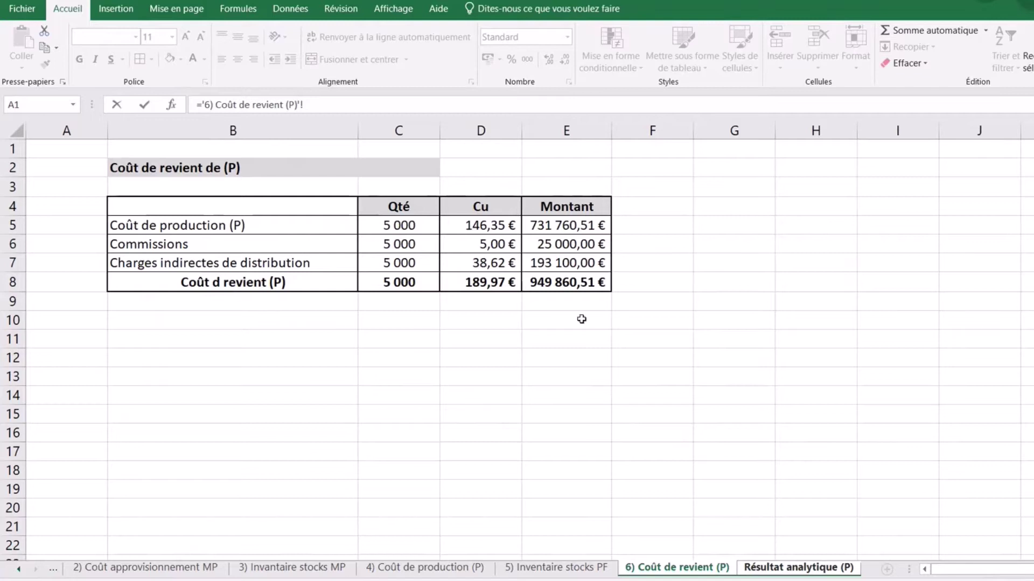
pyautogui.click(406, 285)
pyautogui.press('Return')
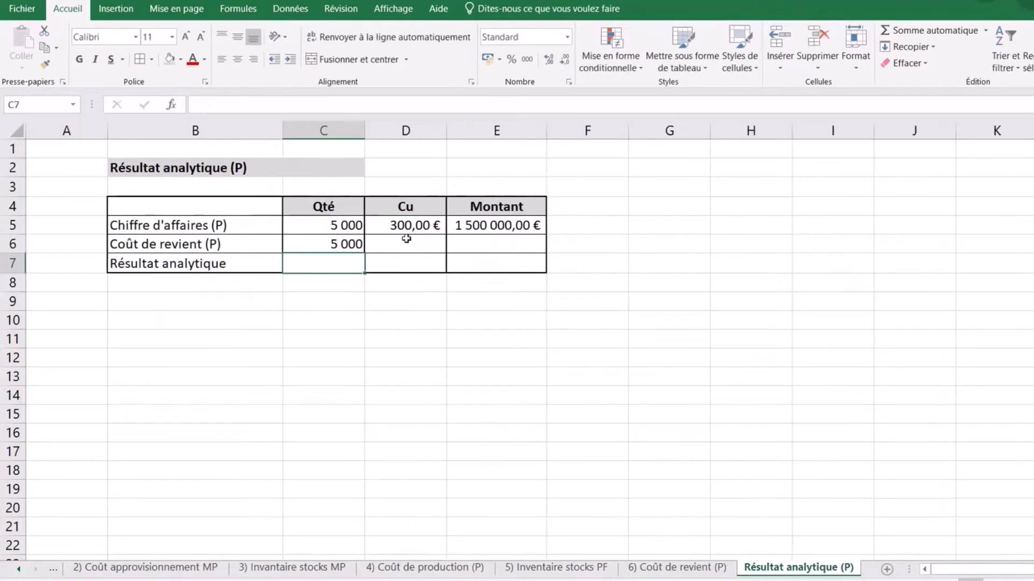
# Copy the link formula from C6 across to D6:E6 and apply the euro accounting format to both cells.
pyautogui.click(358, 245)
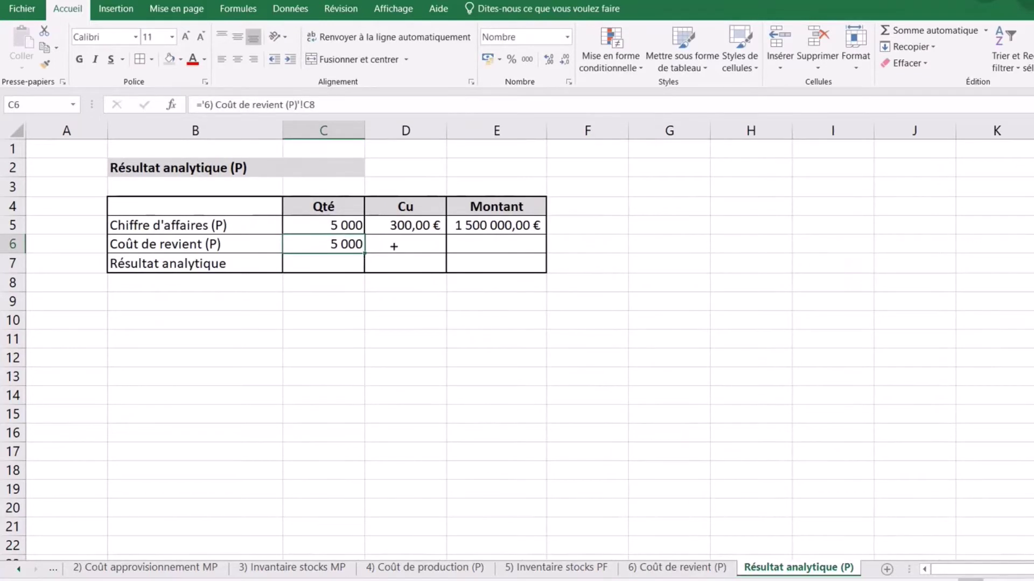
pyautogui.moveTo(364, 253); pyautogui.dragTo(496, 247)
pyautogui.click(422, 249)
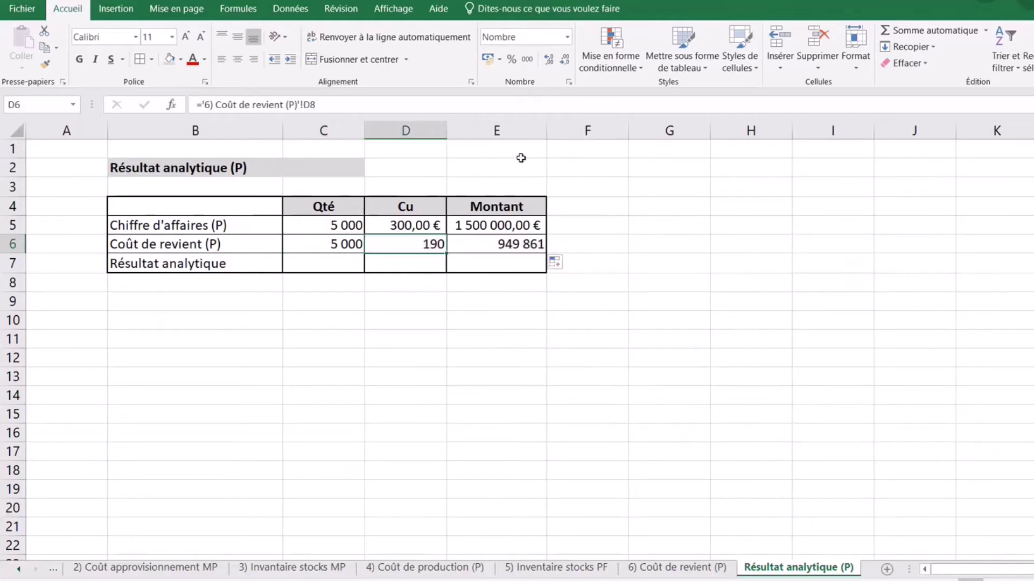
pyautogui.click(487, 58)
pyautogui.click(509, 247)
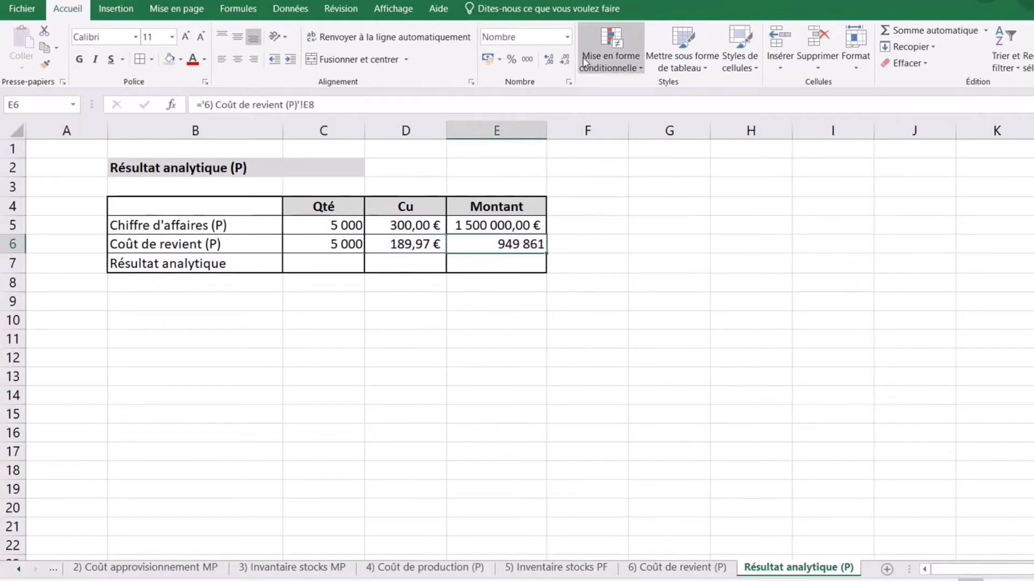
pyautogui.click(487, 58)
# Centre the quantity cells C5:C7 horizontally.
pyautogui.click(343, 231)
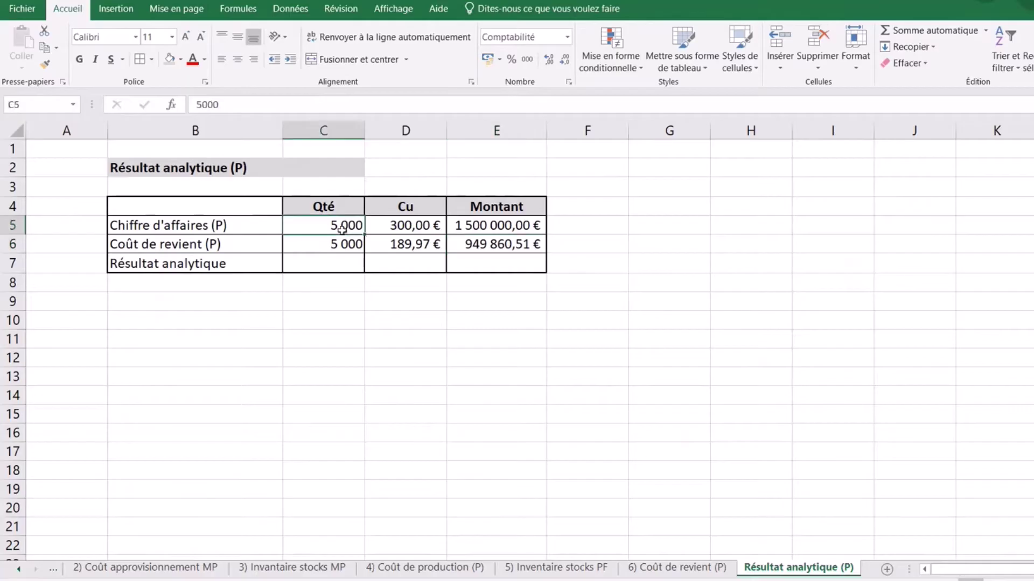
pyautogui.moveTo(320, 226); pyautogui.dragTo(326, 265)
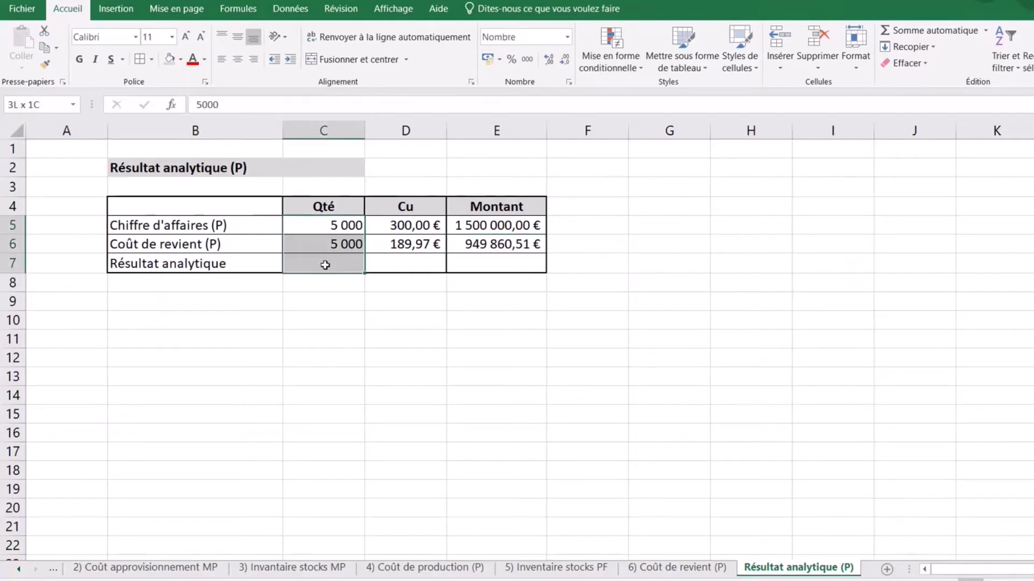
pyautogui.click(237, 59)
pyautogui.click(411, 376)
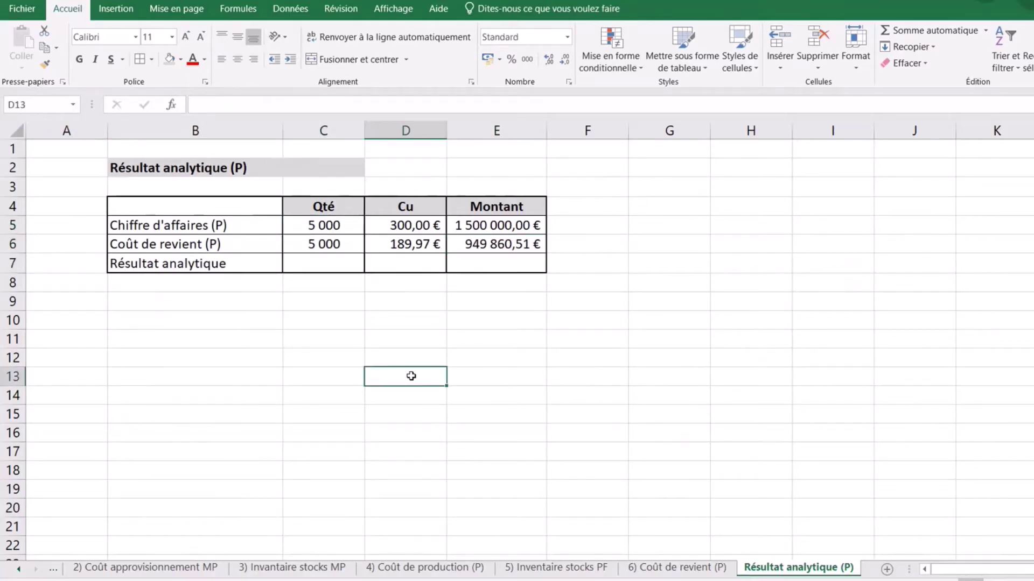
pyautogui.click(225, 226)
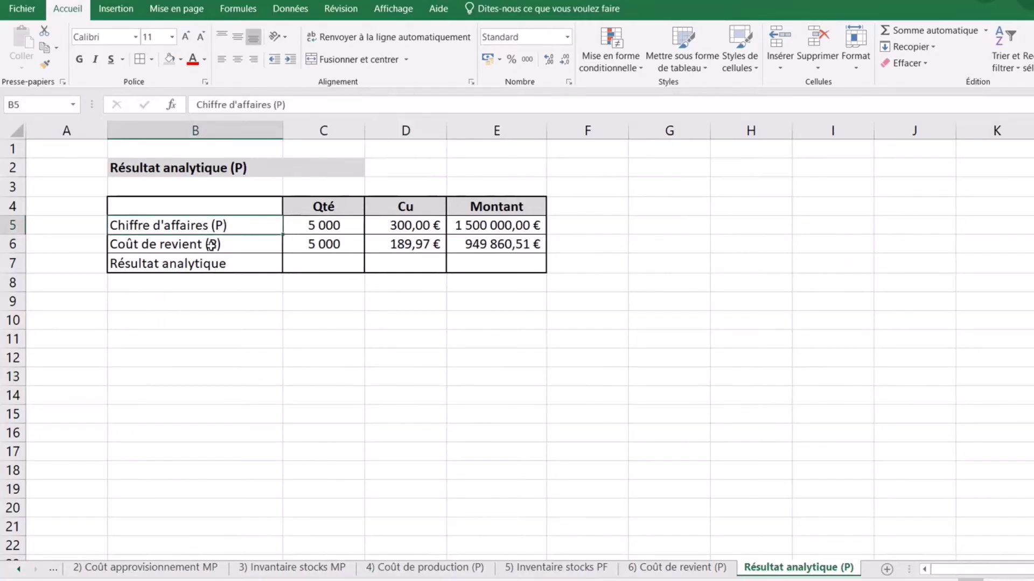
pyautogui.click(211, 245)
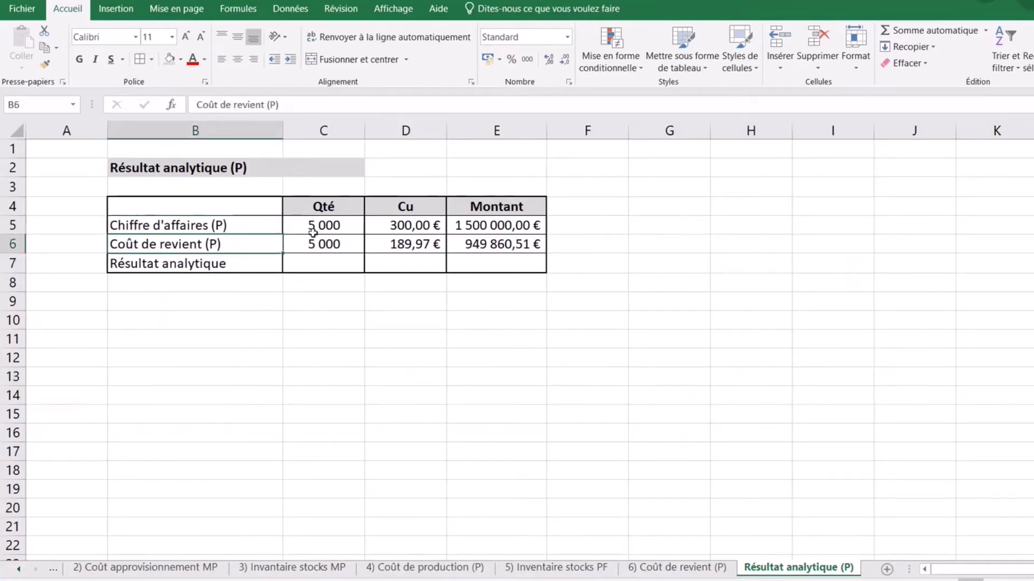
pyautogui.click(324, 262)
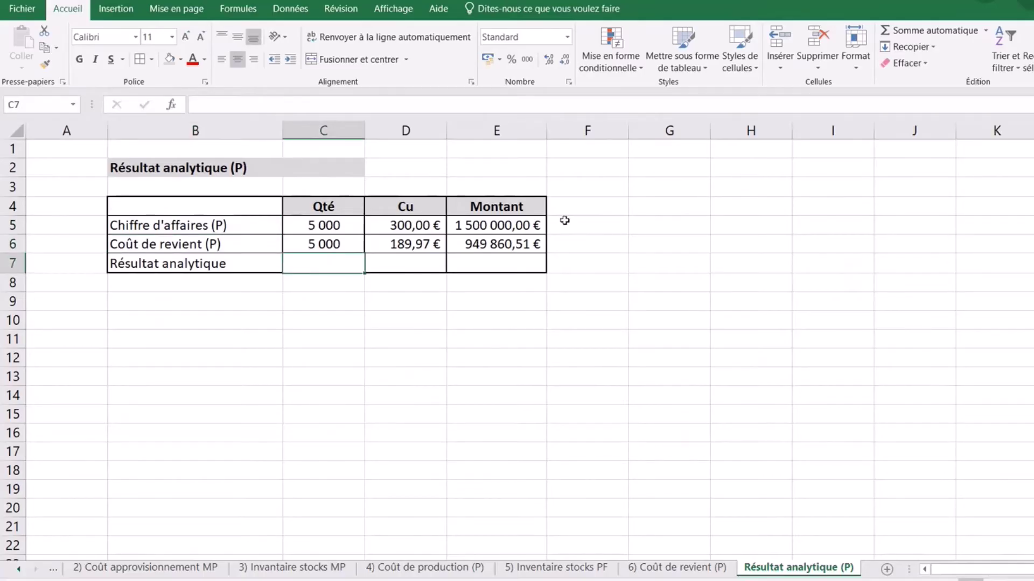
pyautogui.click(508, 227)
pyautogui.click(510, 244)
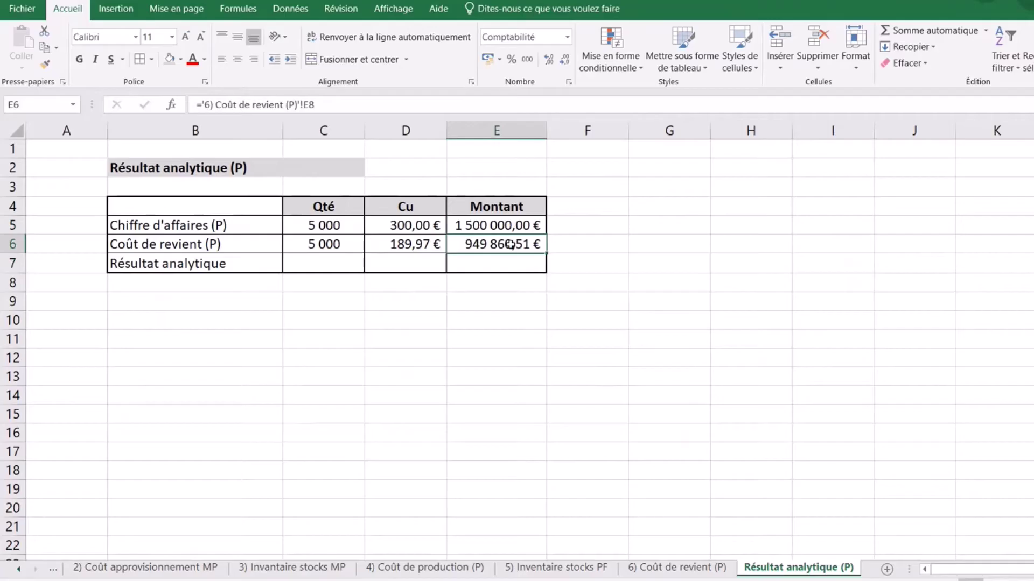
# Calculate the analytical result amount in E7 with the formula =E5-E6.
pyautogui.click(518, 259)
pyautogui.write('=')
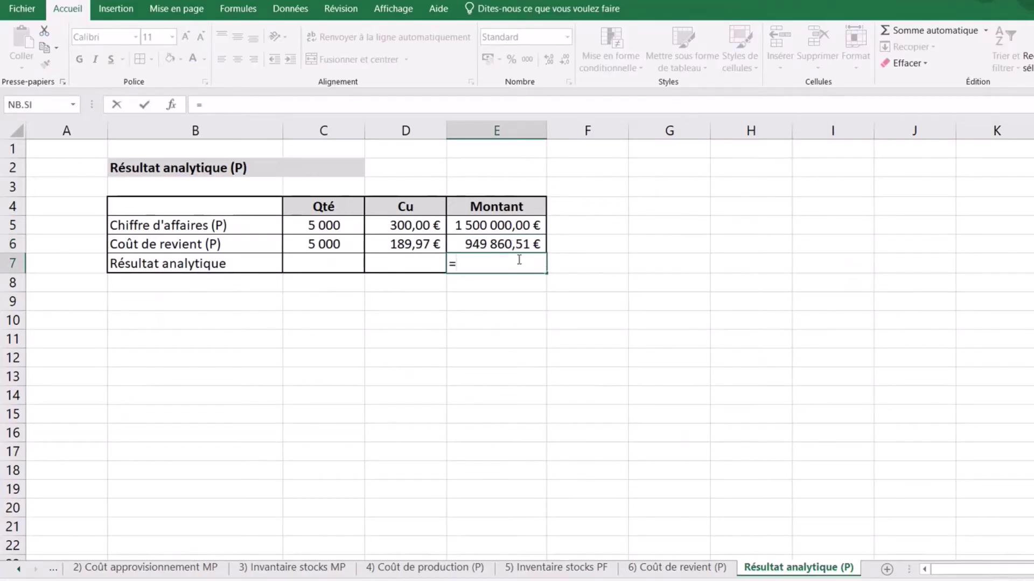
pyautogui.click(516, 226)
pyautogui.write('-')
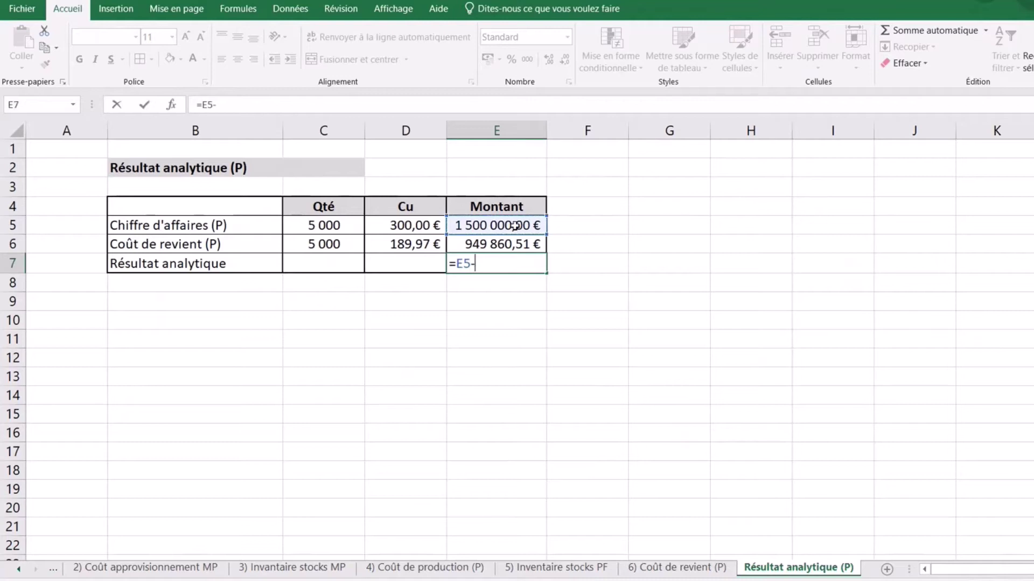
pyautogui.click(492, 244)
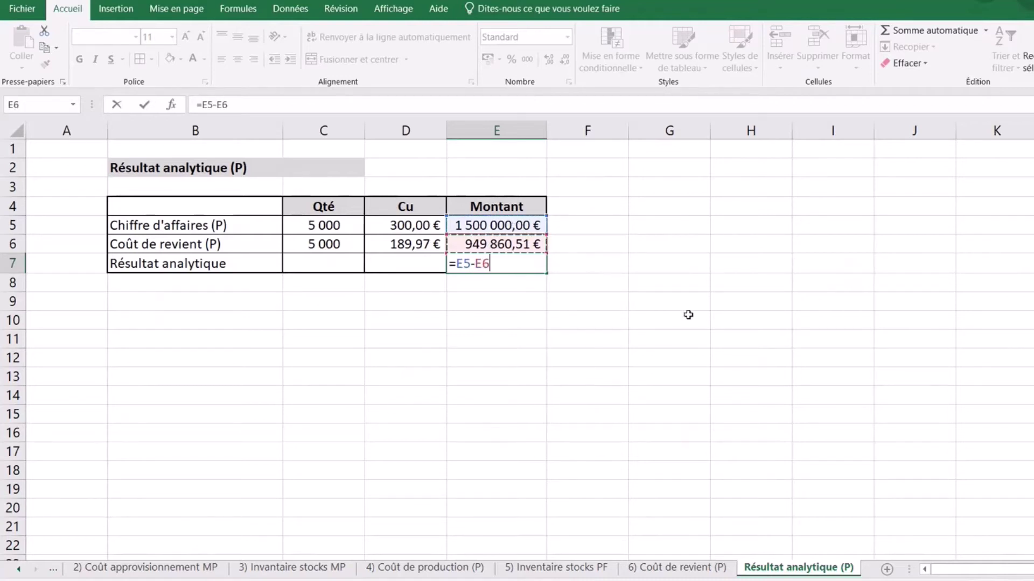
pyautogui.press('Return')
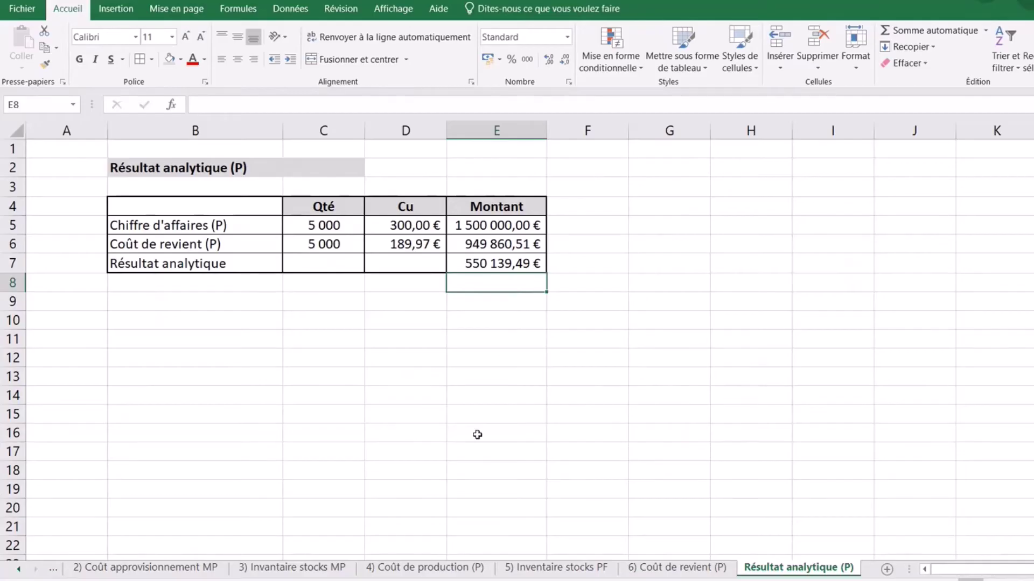
# Enter 5000 as the analytical result quantity in C7 and copy the number format of C6 onto it.
pyautogui.click(323, 266)
pyautogui.write('5000')
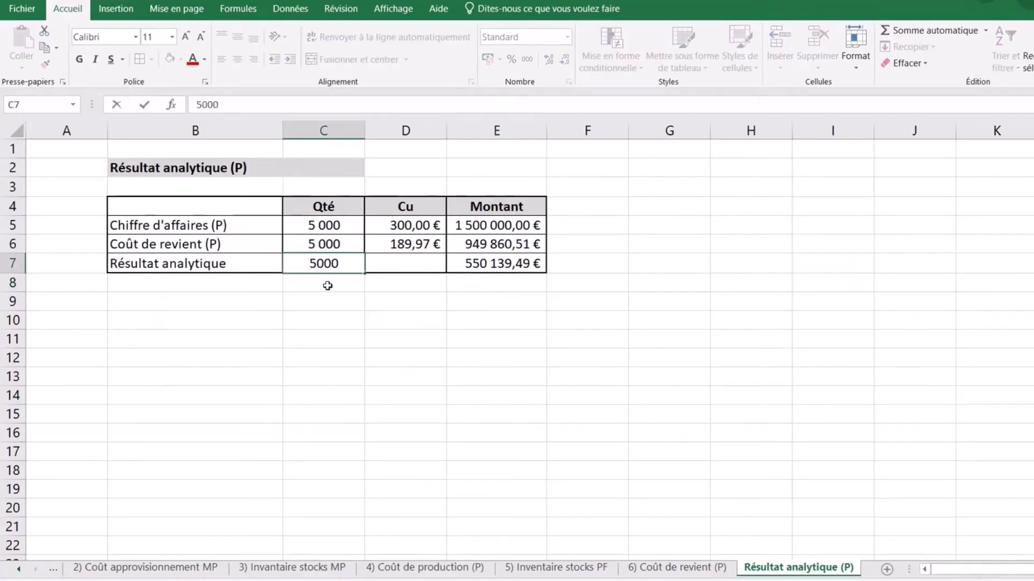
pyautogui.click(329, 322)
pyautogui.click(330, 244)
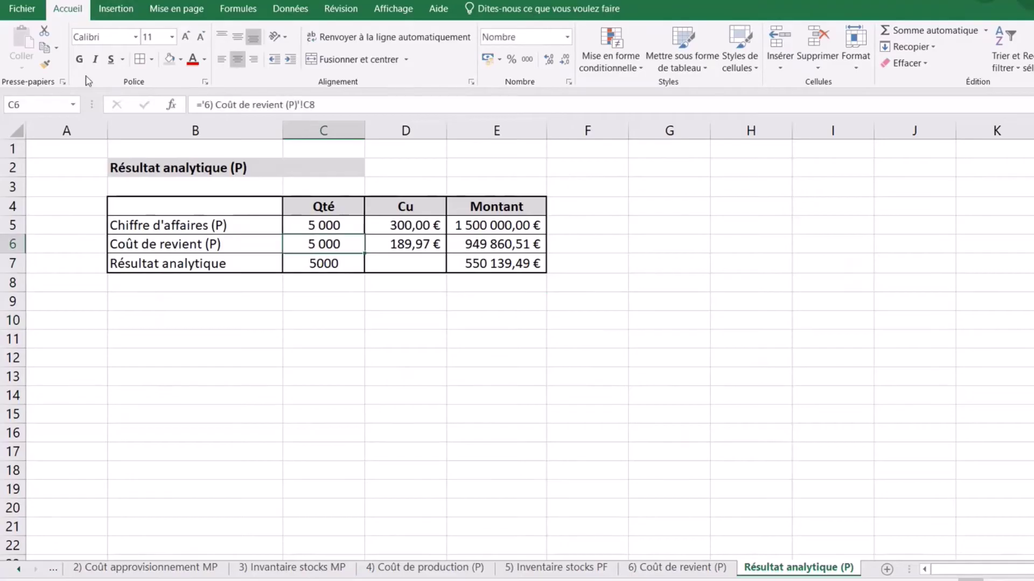
pyautogui.click(45, 64)
pyautogui.click(339, 265)
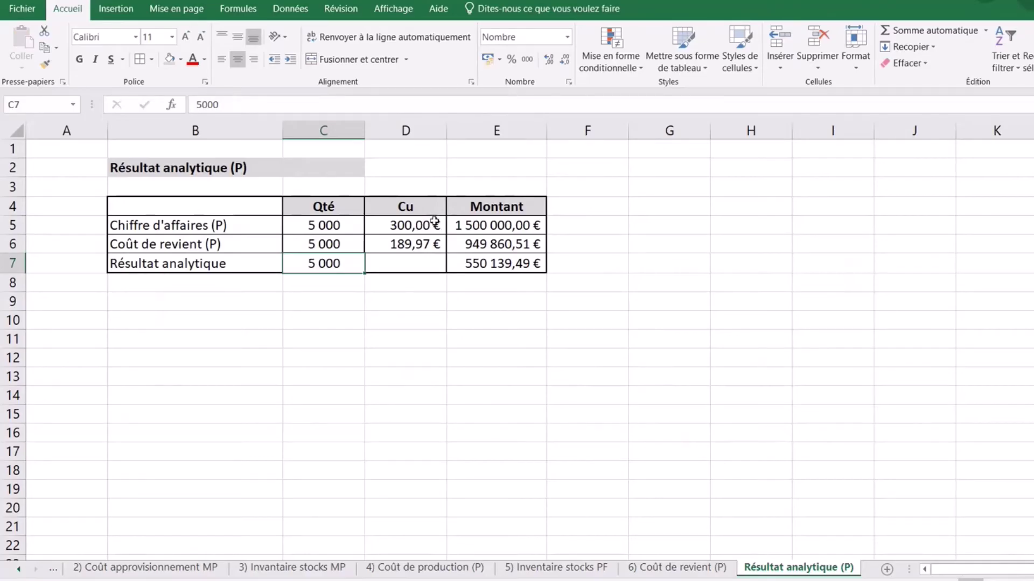
# Calculate the unit analytical result in D7 with the formula =E7/C7.
pyautogui.click(417, 226)
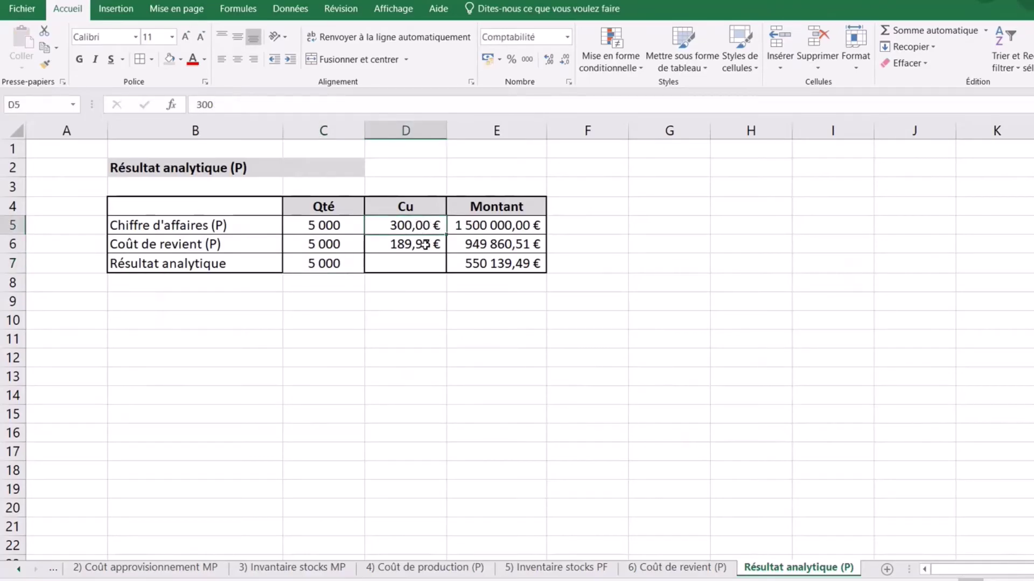
pyautogui.click(421, 264)
pyautogui.write('=')
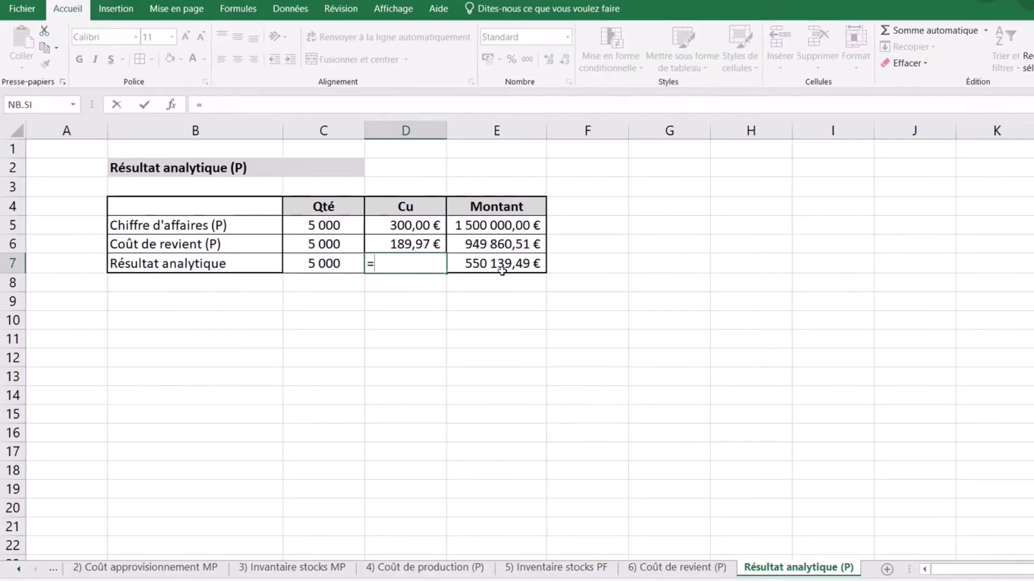
pyautogui.click(509, 261)
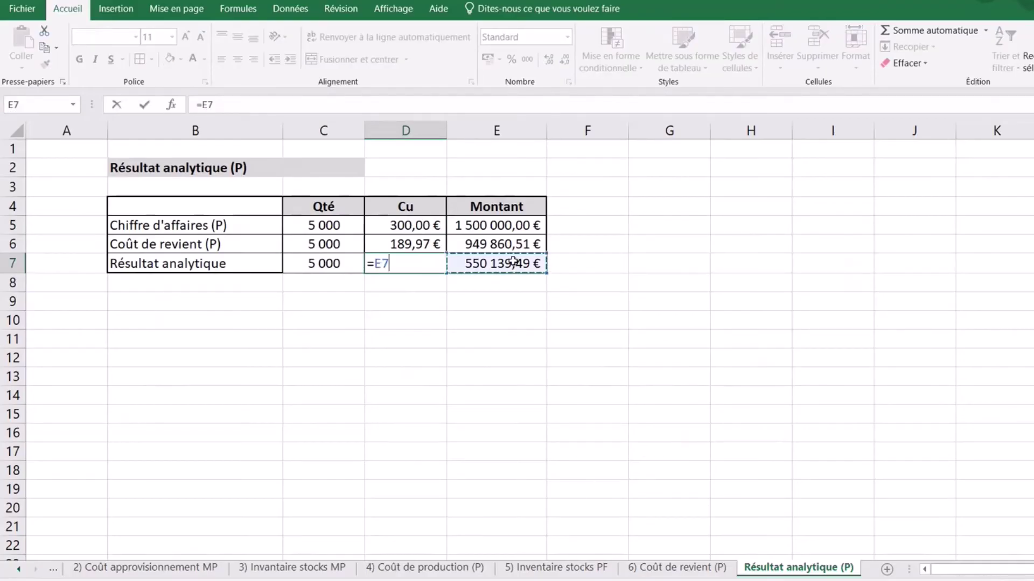
pyautogui.write('/')
pyautogui.click(326, 262)
pyautogui.press('Return')
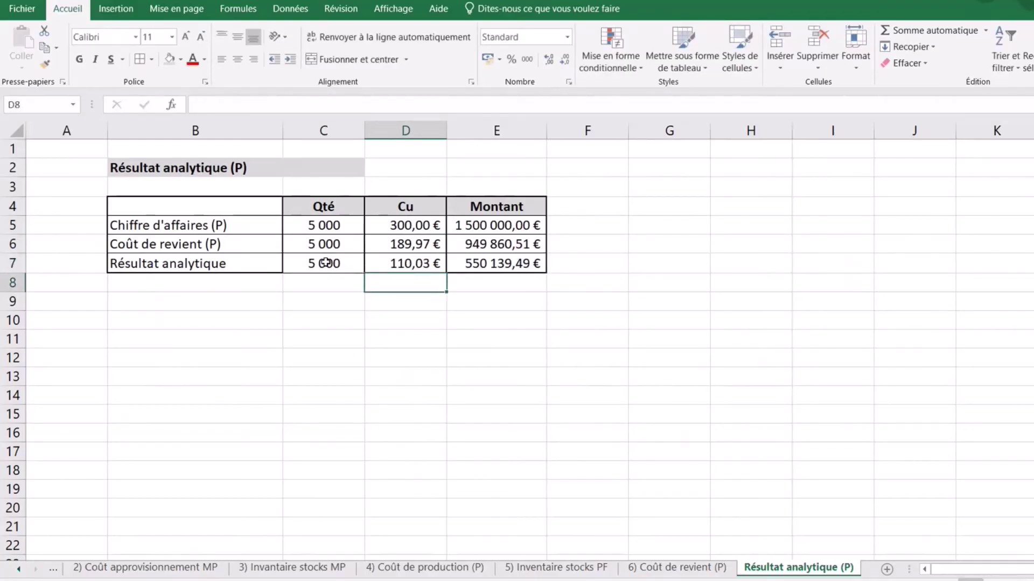
# Highlight the unit analytical result in D7 with bold text and a yellow fill.
pyautogui.click(413, 262)
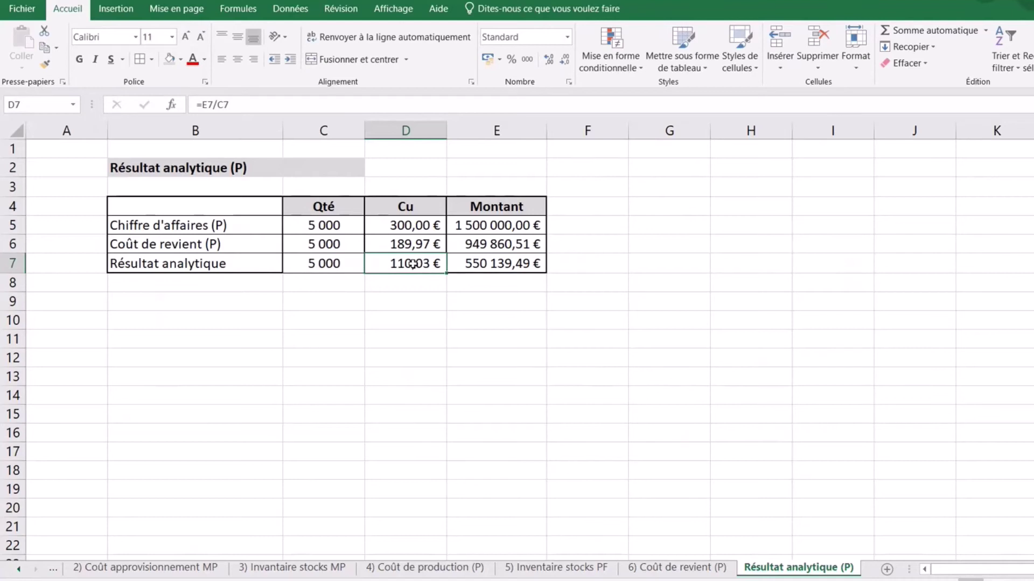
pyautogui.click(78, 60)
pyautogui.click(181, 59)
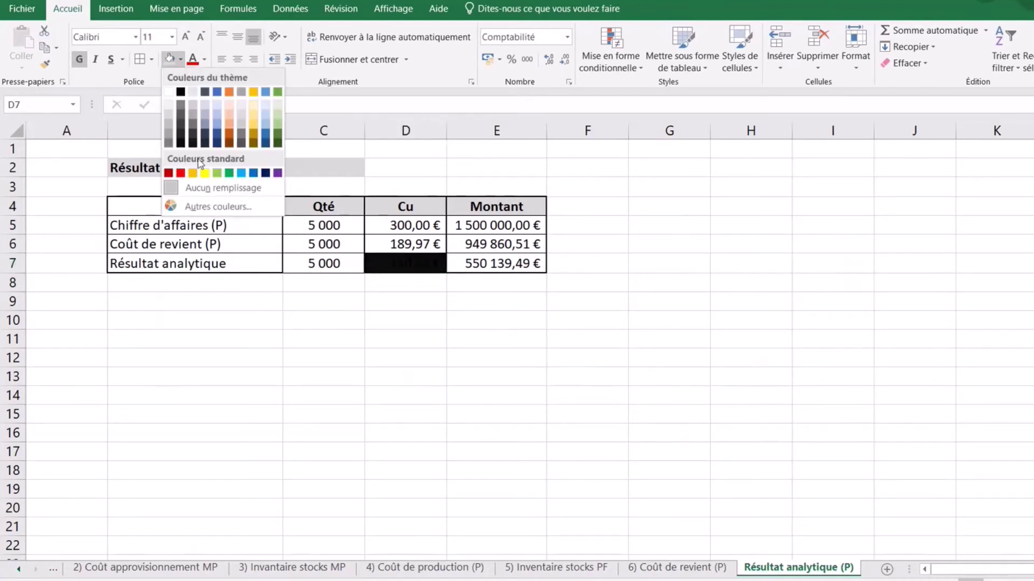
pyautogui.click(205, 173)
pyautogui.click(469, 397)
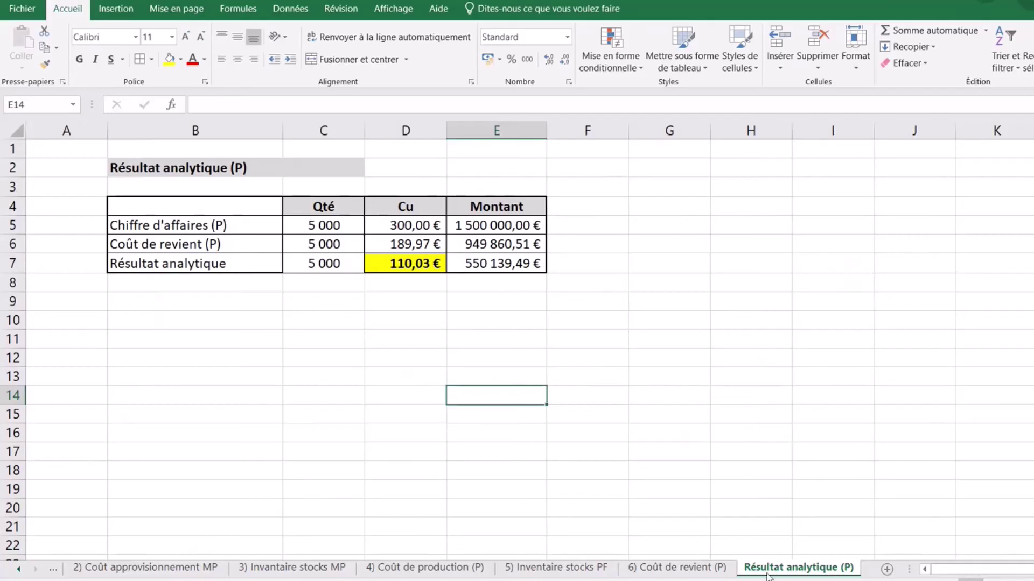
# Rename the Résultat analytique (P) sheet as 7) Résultat analytique (P).
pyautogui.doubleClick(752, 569)
pyautogui.click(748, 568)
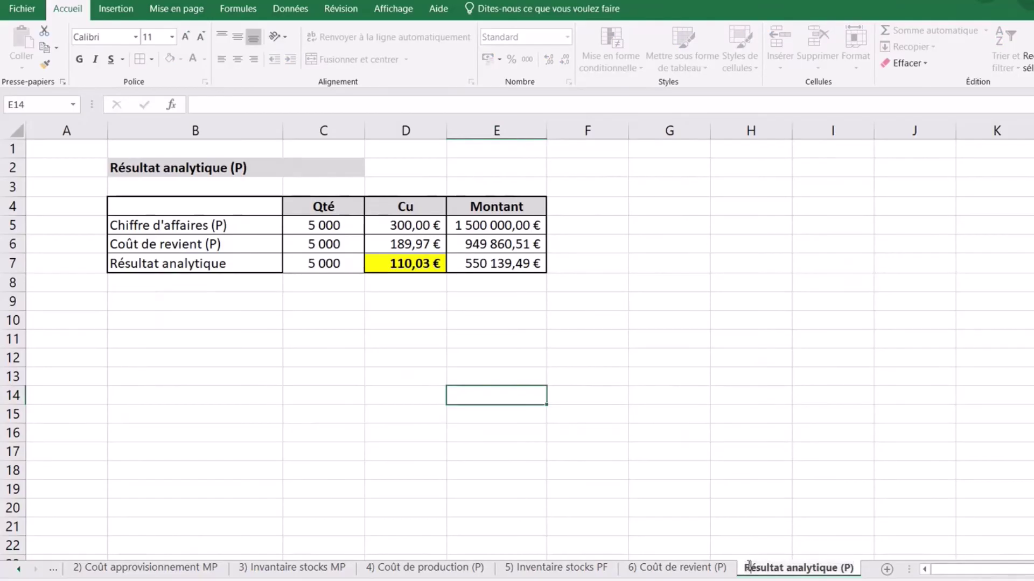
pyautogui.write('7')
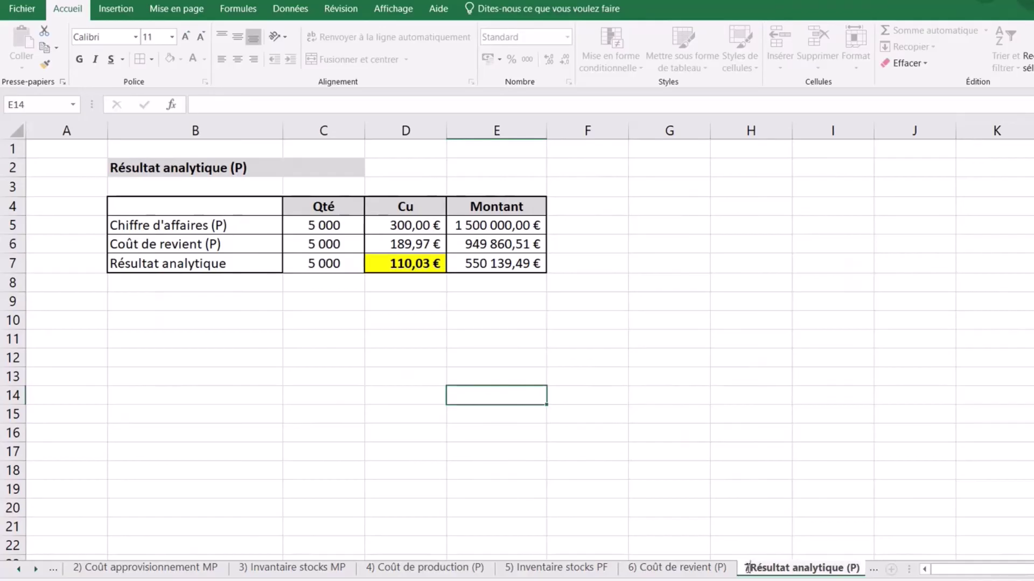
pyautogui.write(')')
pyautogui.click(858, 486)
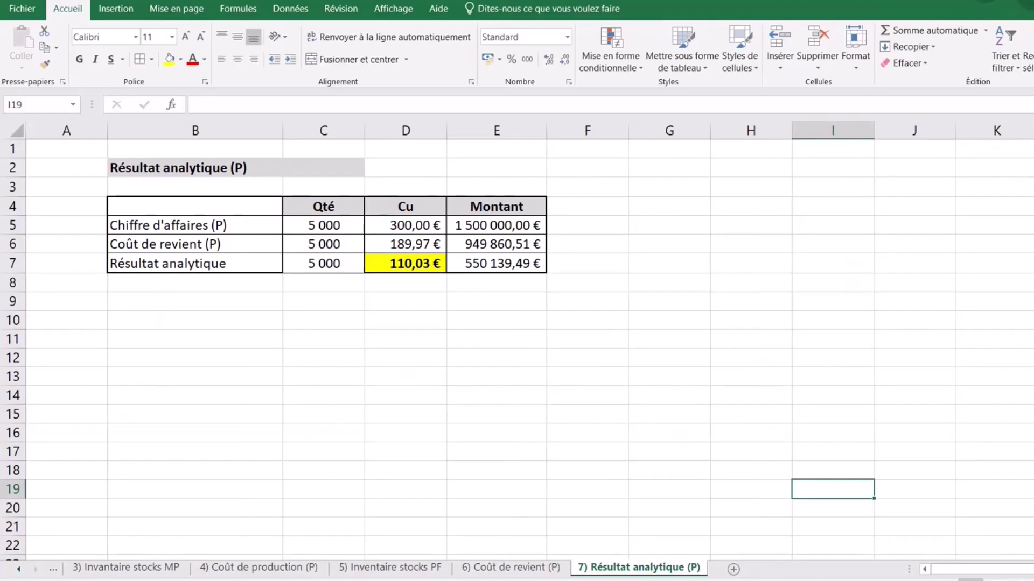
# Widen the sheet tab area so that all tabs from 1) TRCI to 7) Résultat analytique (P) fit.
pyautogui.click(20, 570)
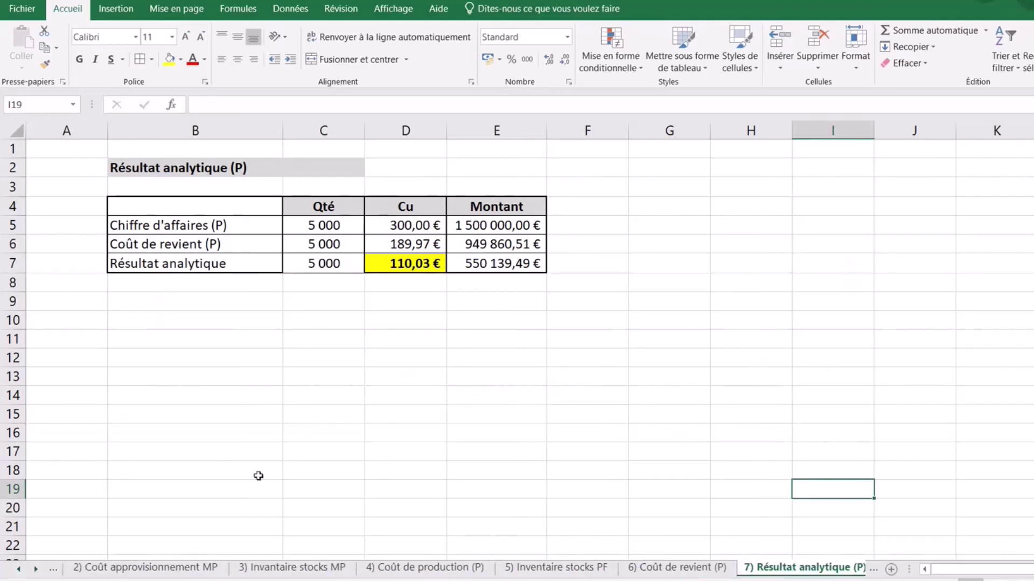
pyautogui.click(21, 570)
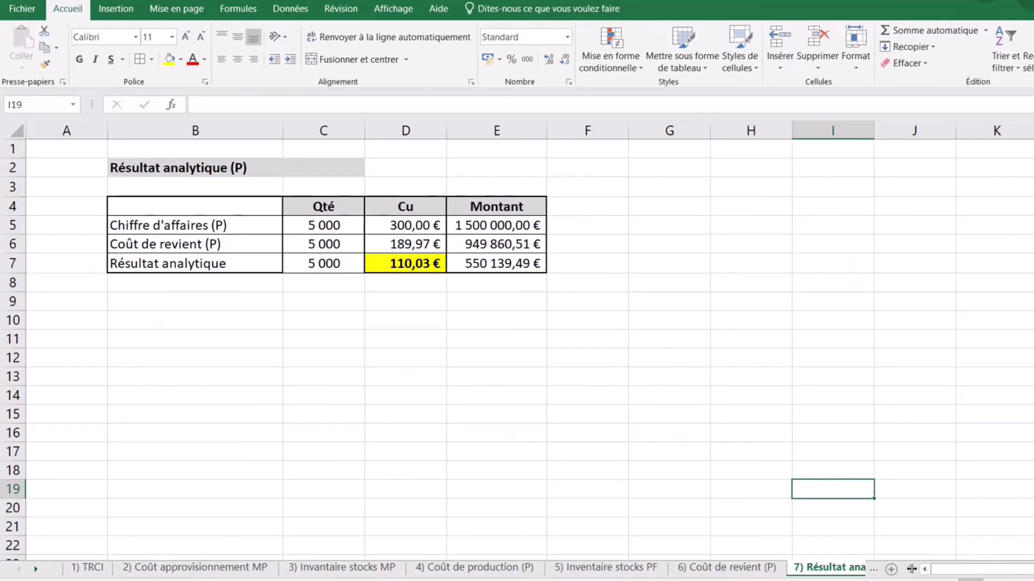
pyautogui.moveTo(908, 567); pyautogui.dragTo(965, 563)
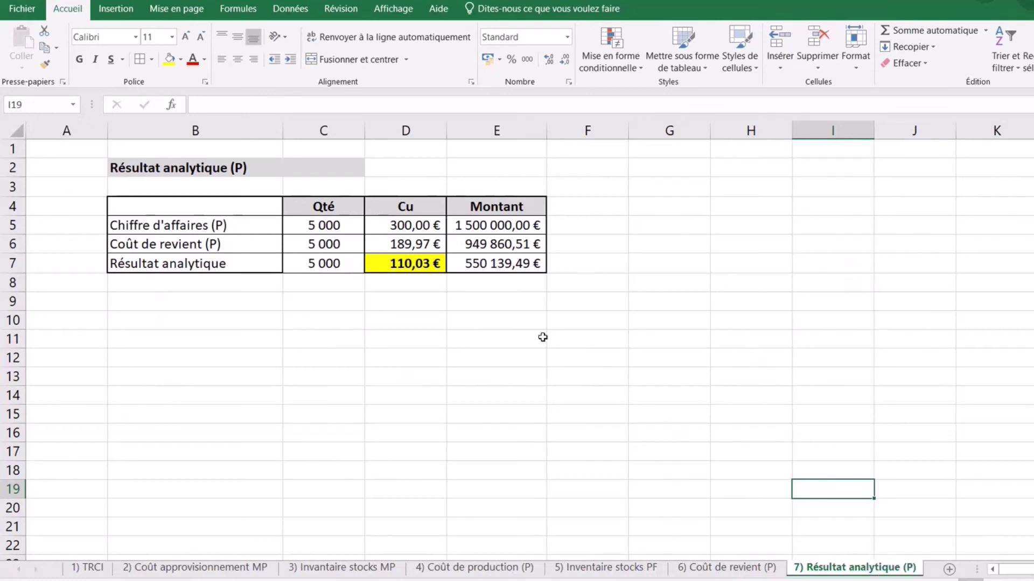